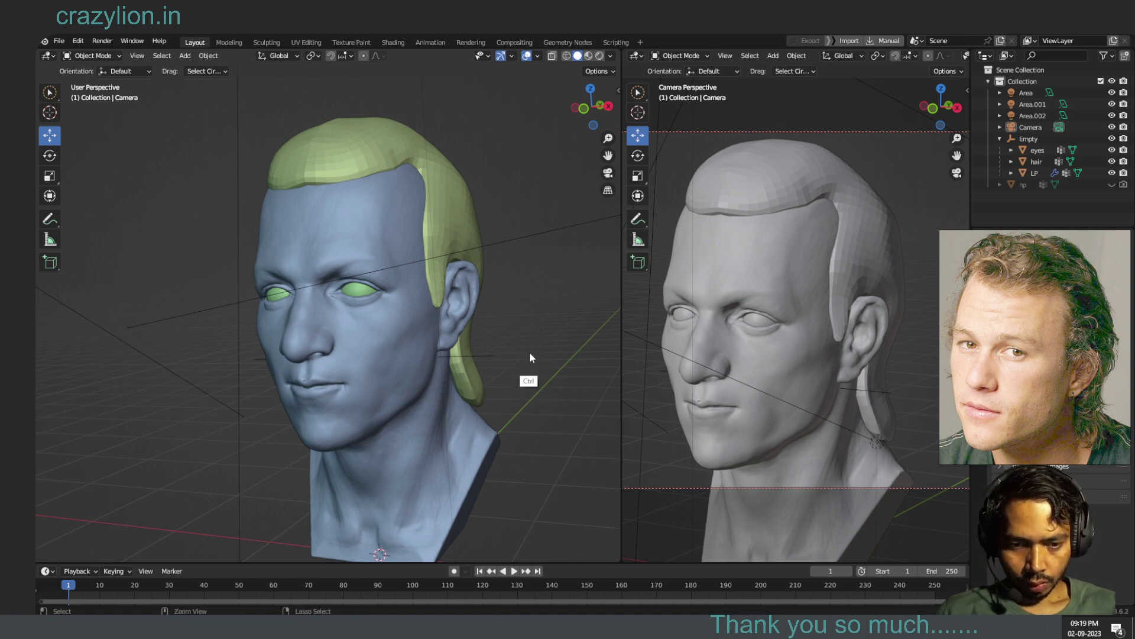
- Zoom the left viewport out until the whole bust is framed smaller
right_click_drag(530, 354, 561, 347, "ctrl")
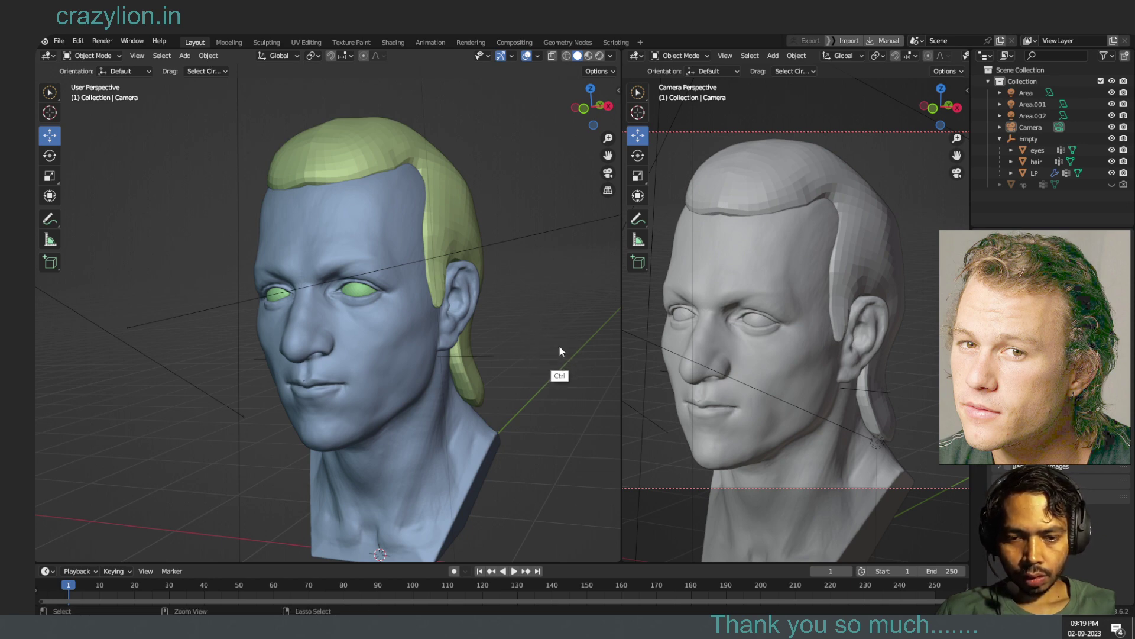
key("alt")
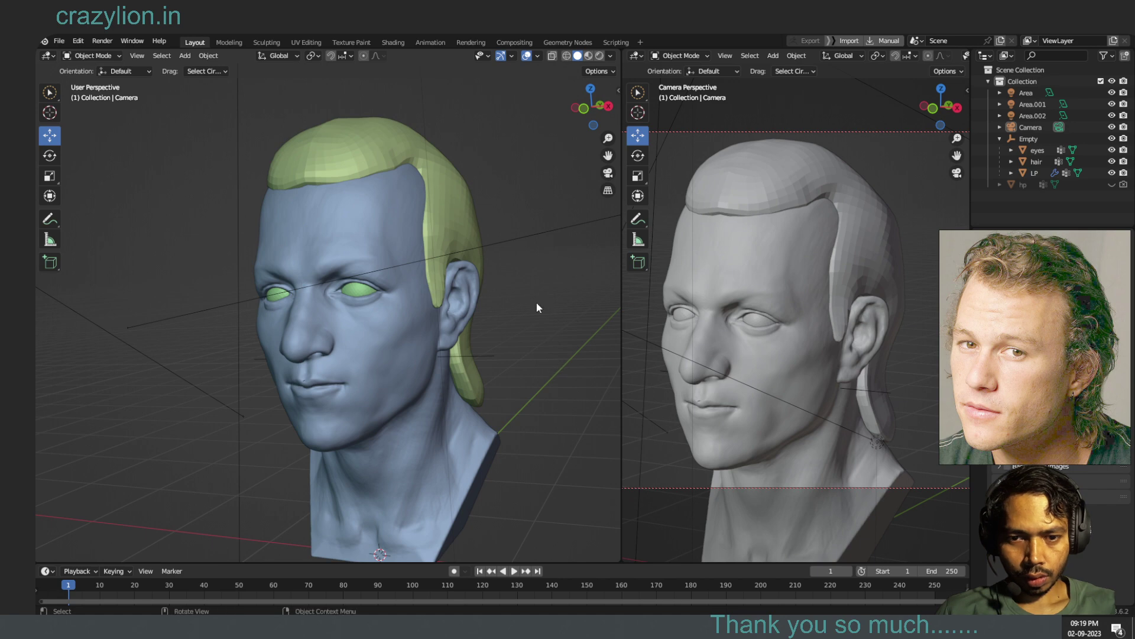
middle_click_drag(543, 324, 531, 319, "ctrl")
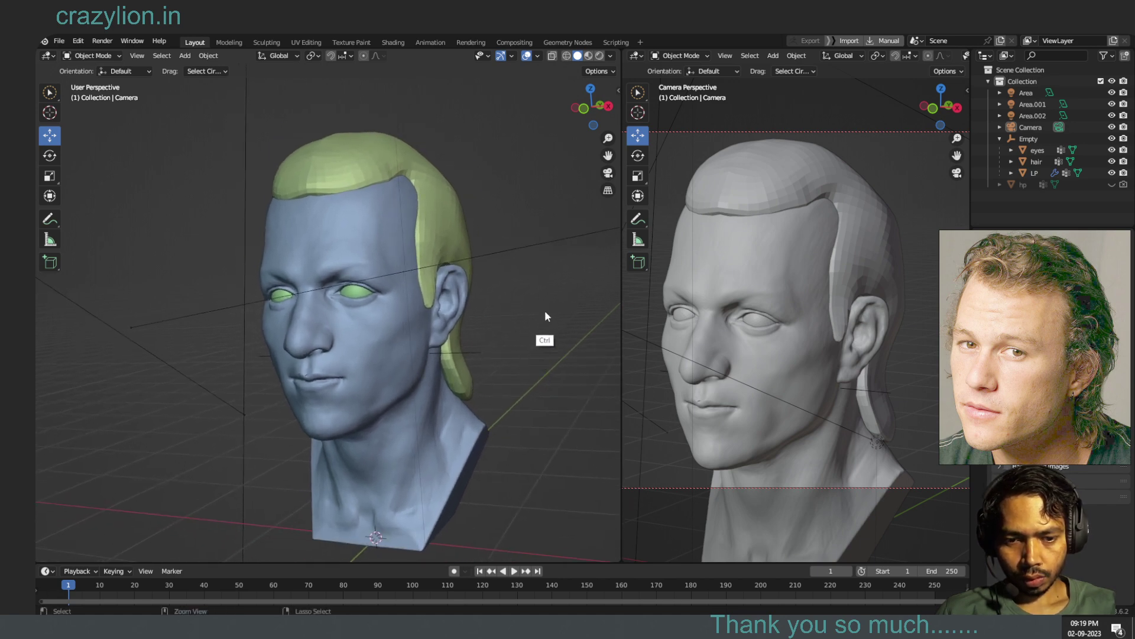
mouse_move(534, 327)
middle_mouse_down("ctrl")
mouse_move(544, 334)
mouse_move(537, 350)
mouse_move(562, 364)
mouse_move(544, 342)
mouse_move(475, 341)
mouse_move(583, 322)
mouse_move(417, 384)
mouse_move(556, 357)
mouse_move(513, 384)
mouse_move(562, 372)
mouse_move(550, 345)
mouse_move(515, 342)
mouse_move(561, 354)
middle_mouse_up("ctrl")
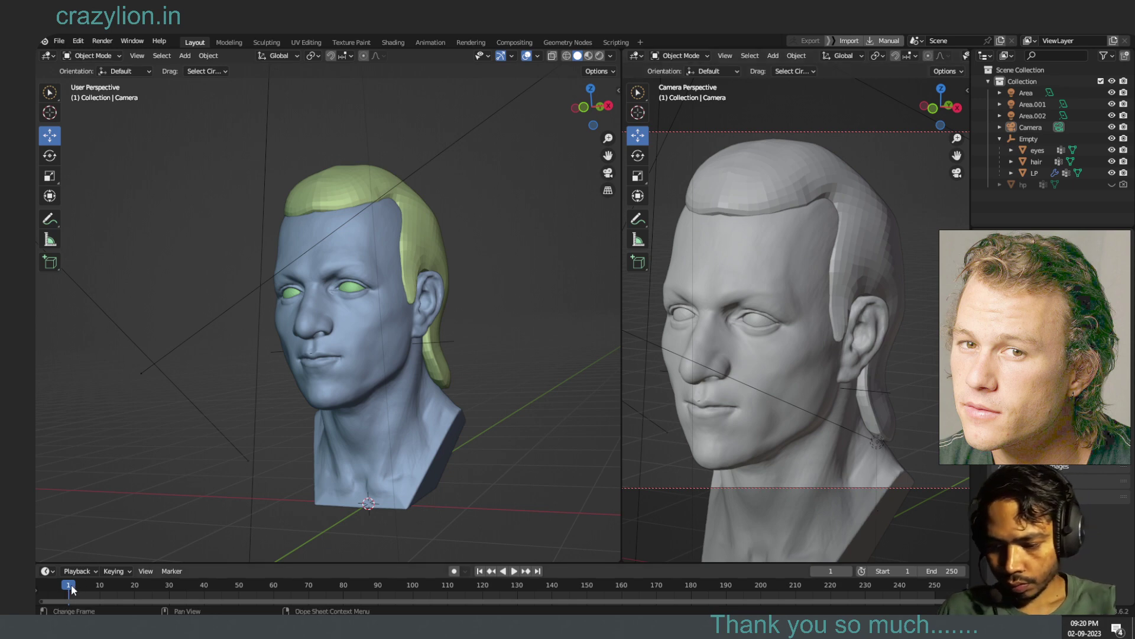
- Preview the animation, stop back on frame 1, and select the head parts' Empty
key("space")
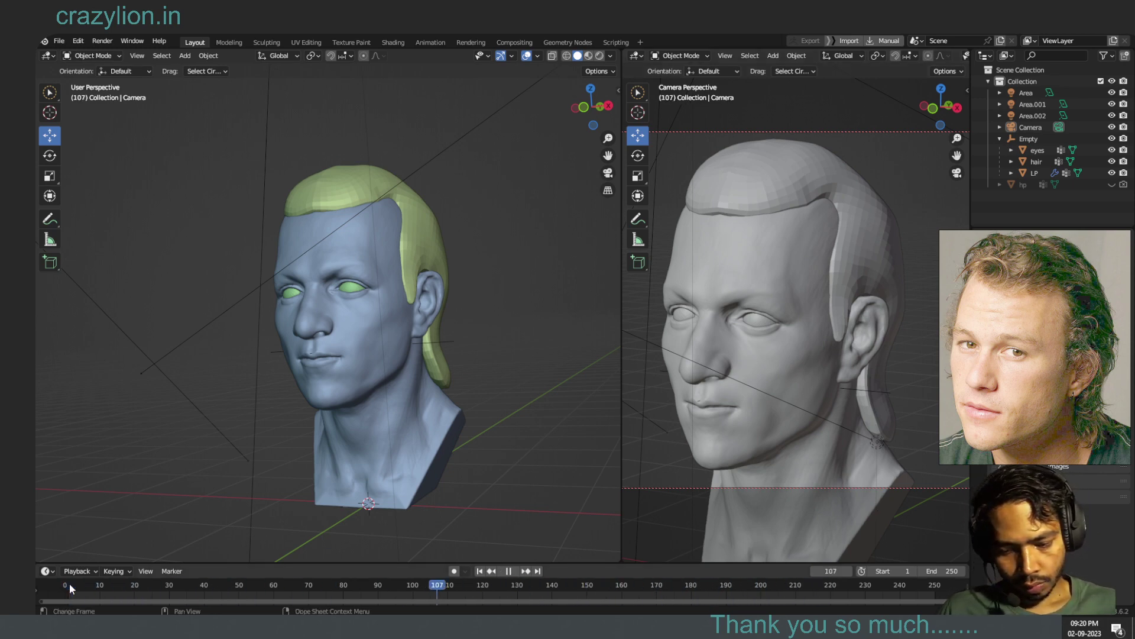
left_click(69, 583)
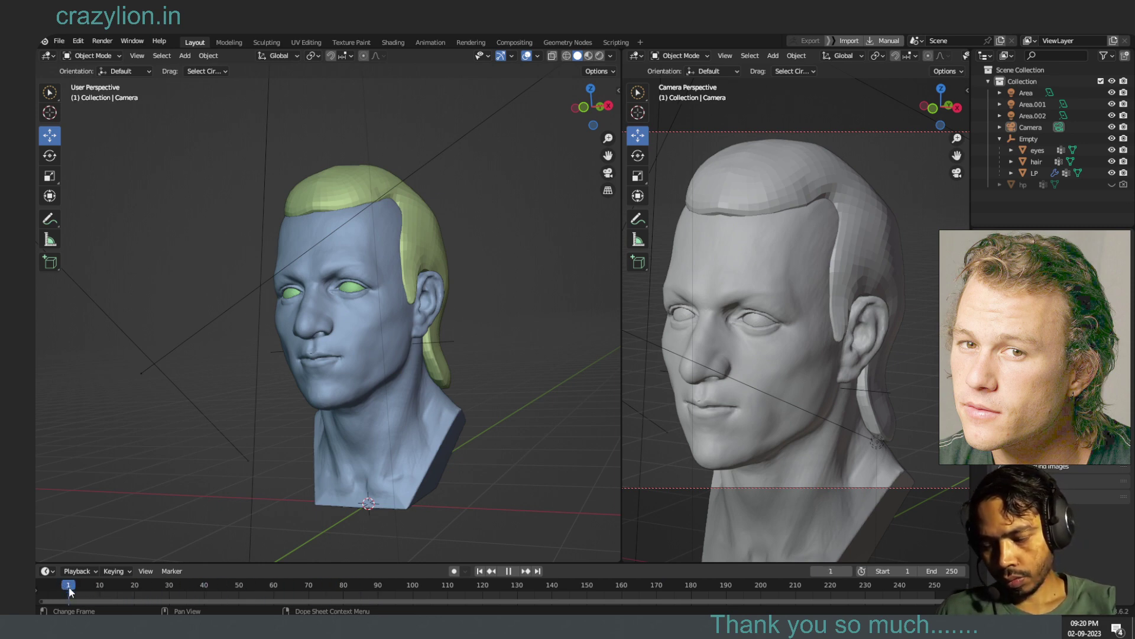
key("space")
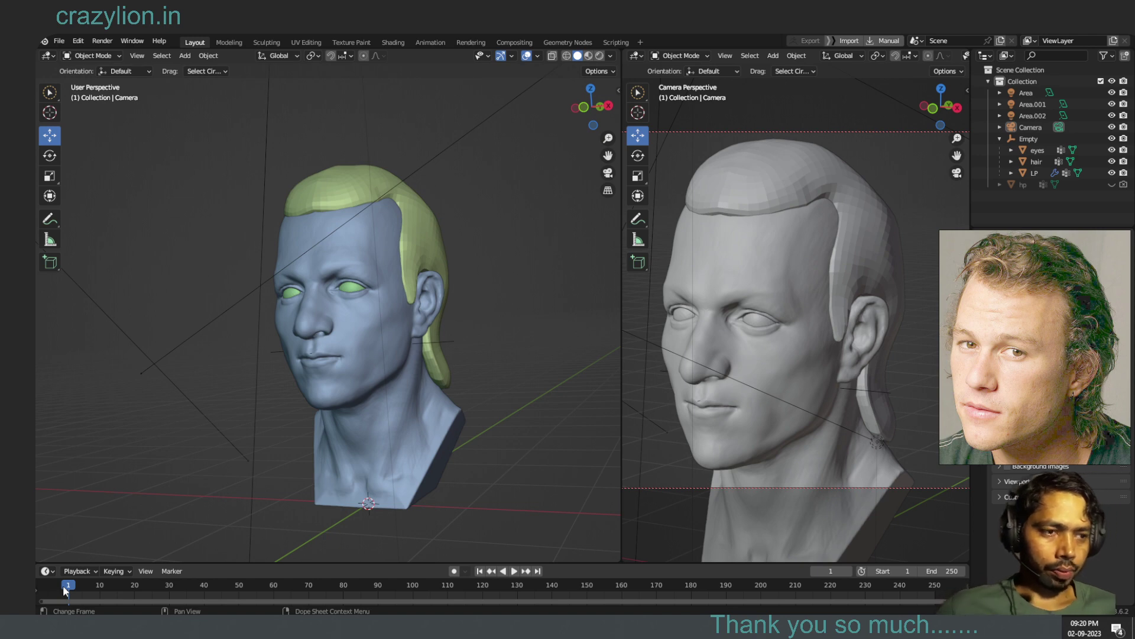
left_click(1041, 141)
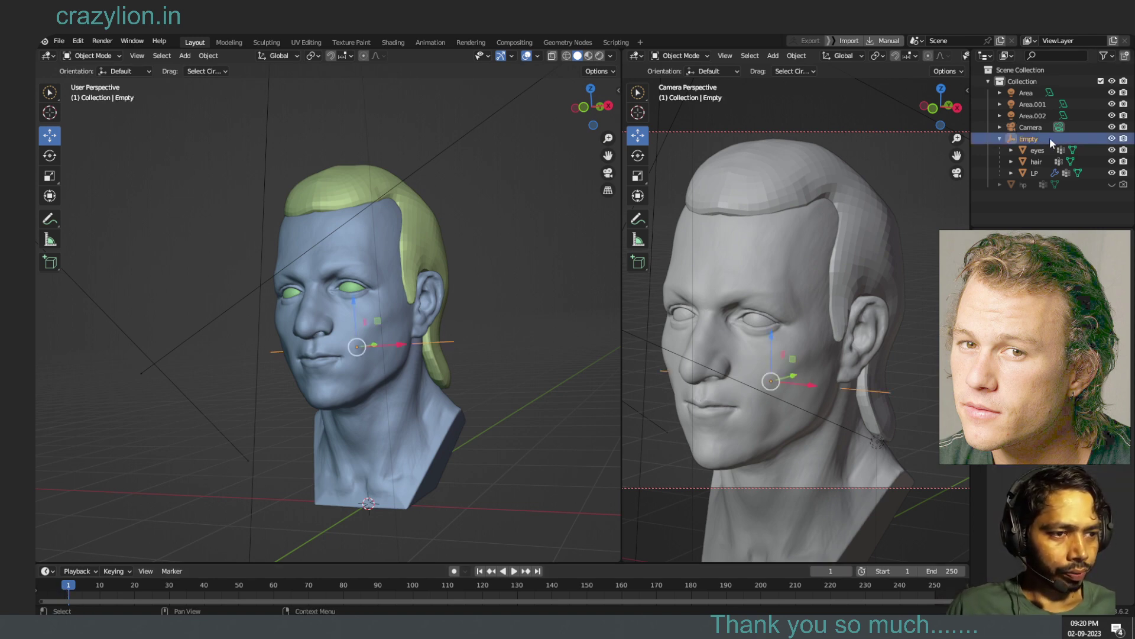
- Collapse the Empty's children (eyes, hair, LP) in the Outliner
left_click(999, 138)
left_click(999, 139)
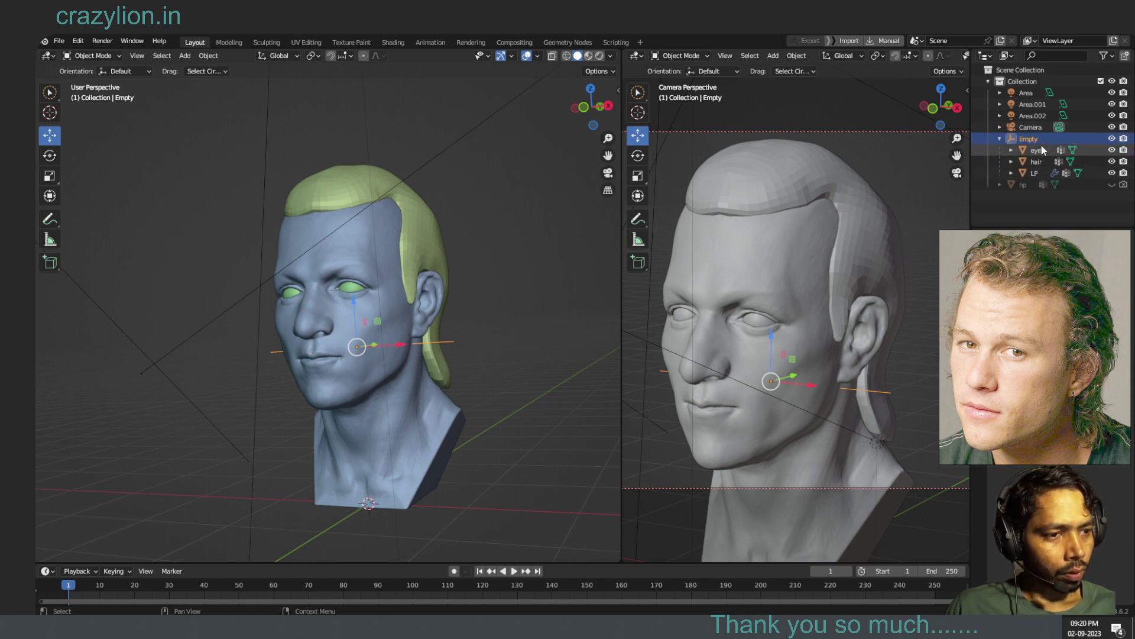
left_click(999, 138)
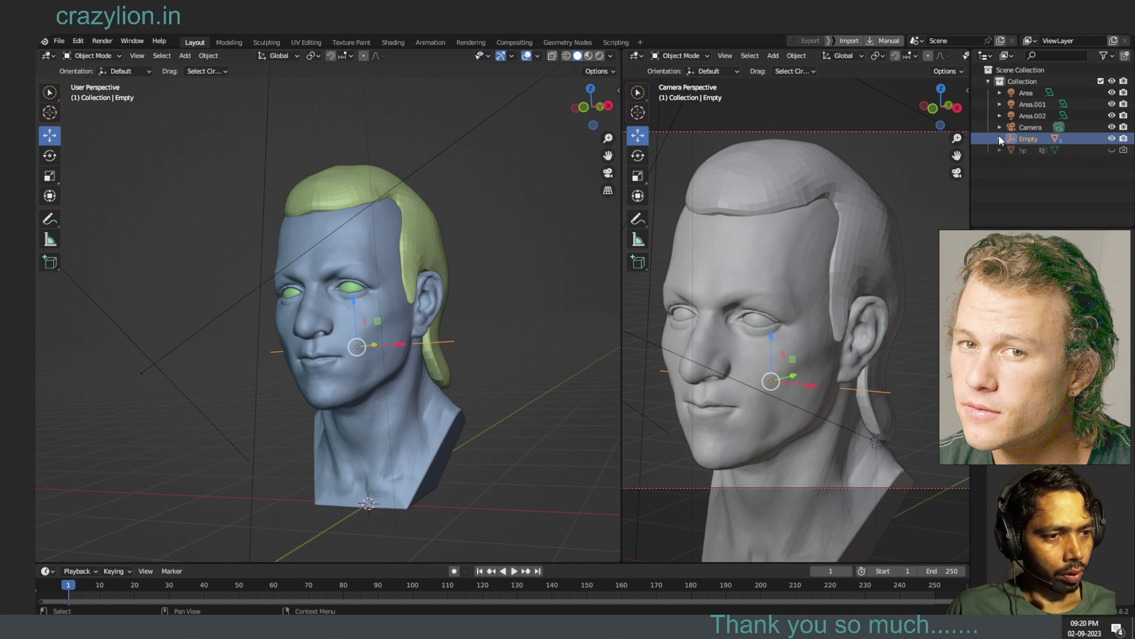
- Bring up the viewport's Add menu listing objects that can be added
right_click(528, 358)
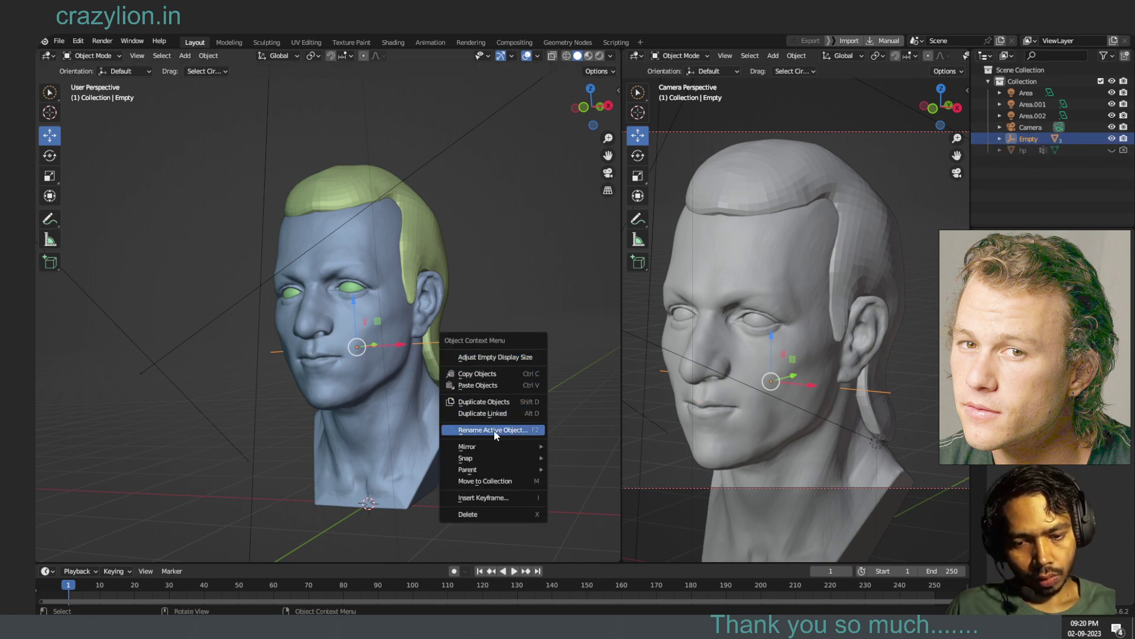
left_click(522, 273)
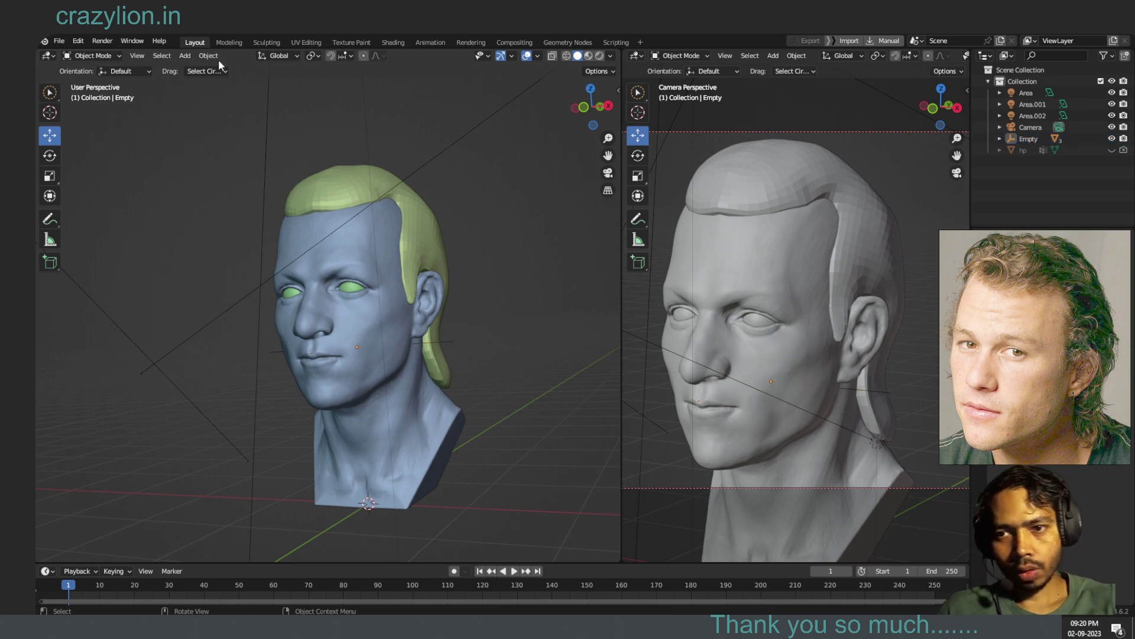
left_click(185, 55)
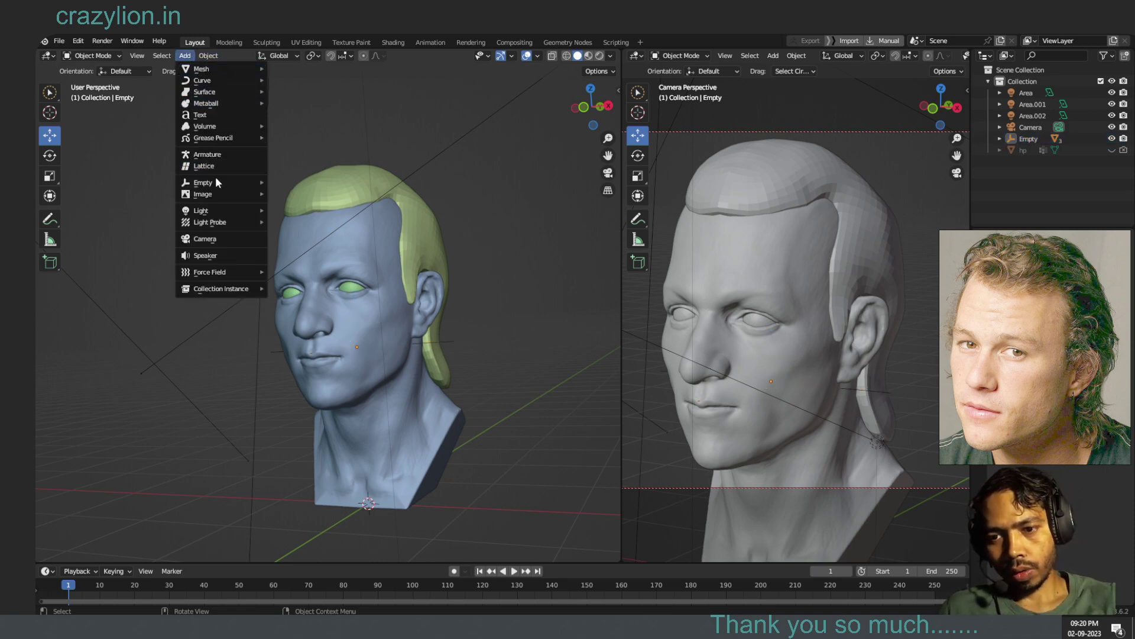
mouse_move(204, 182)
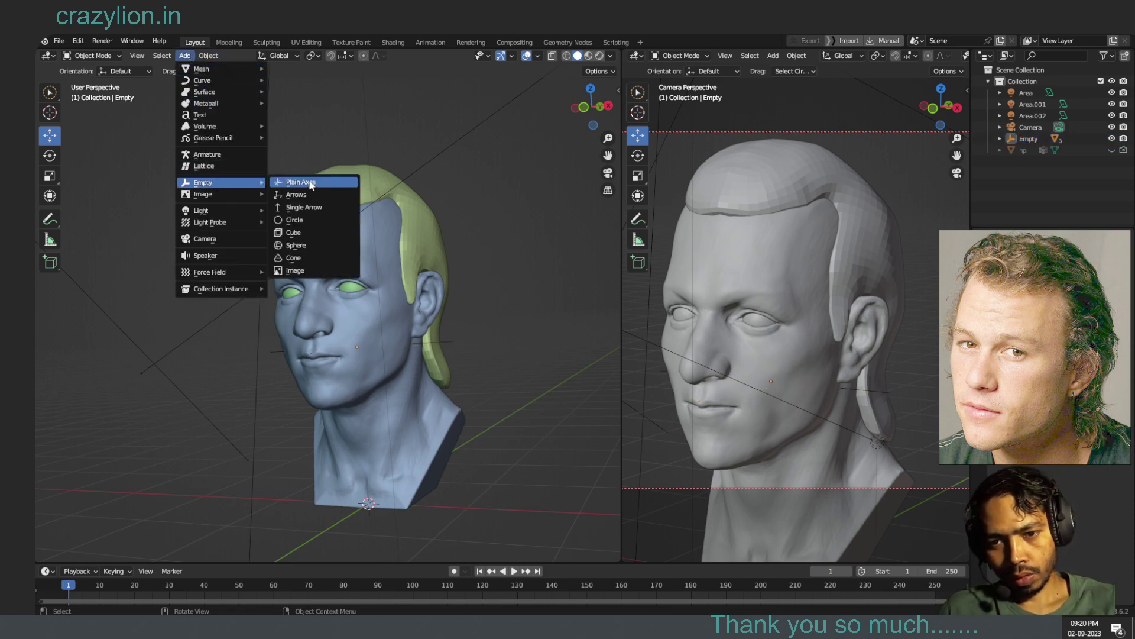
- Add a plain-axes empty at the bust's base and rename it camera
left_click(311, 185)
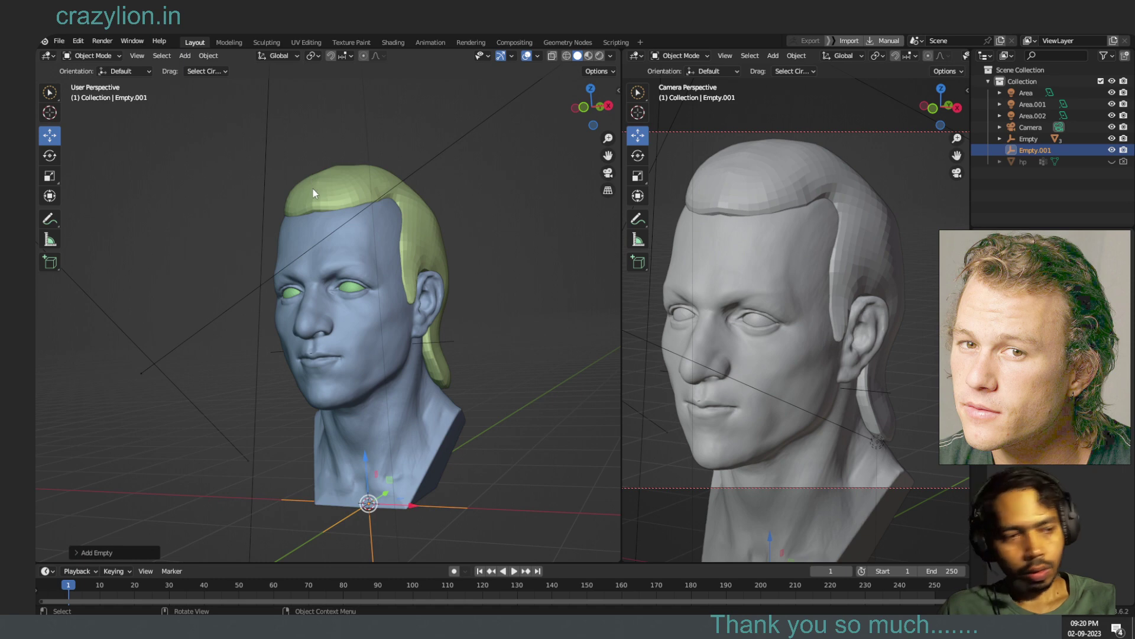
double_click(1038, 150)
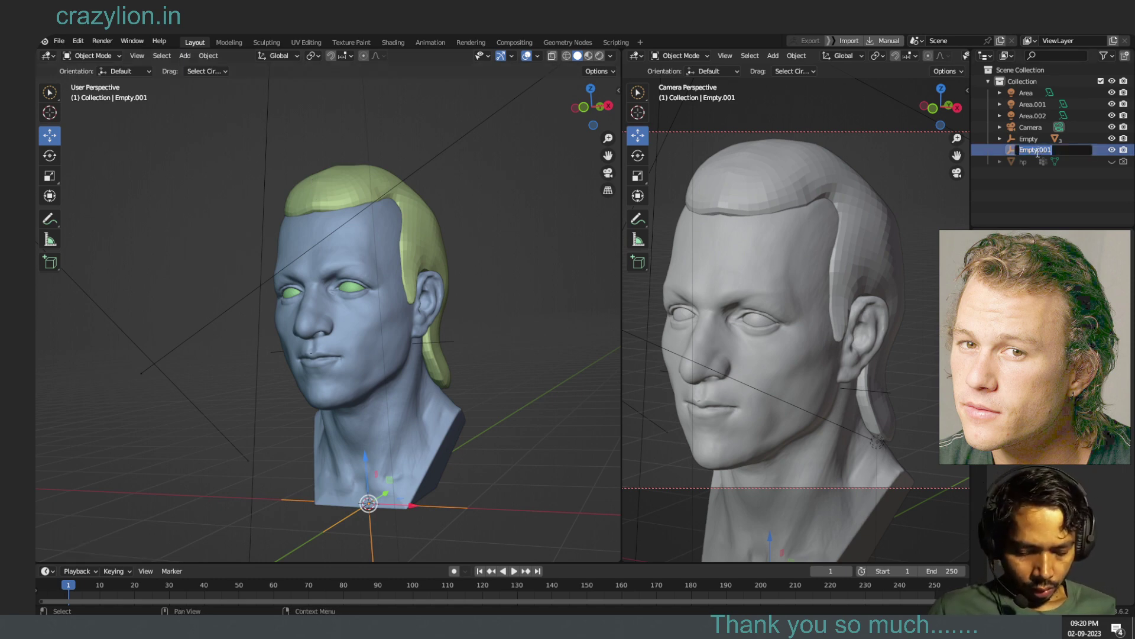
type("came")
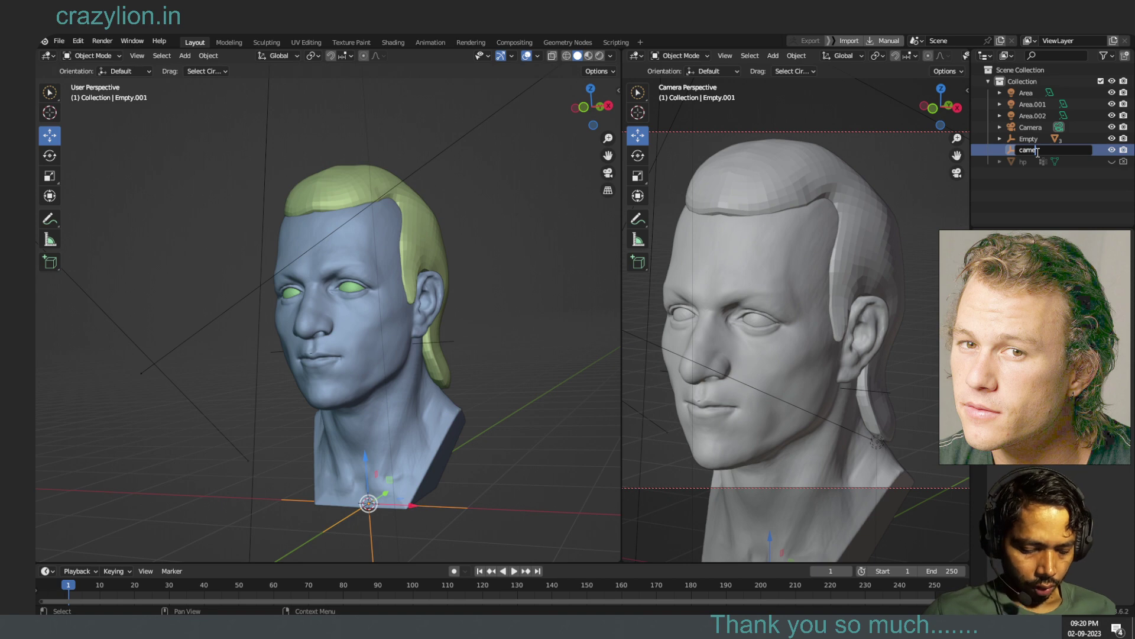
type("ra")
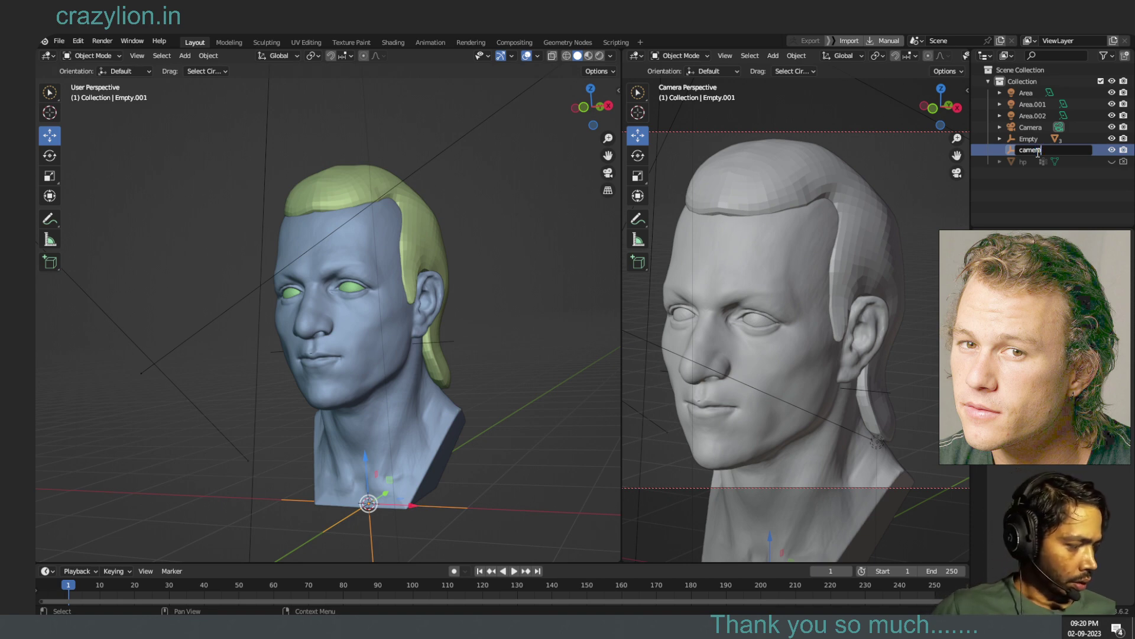
key("Return")
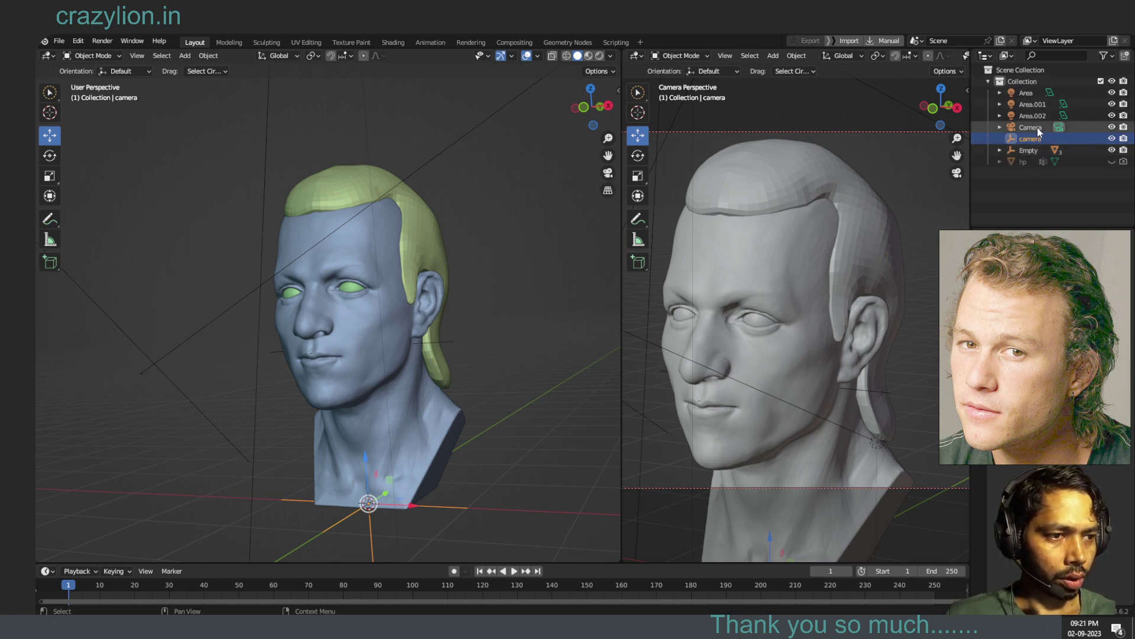
- Parent the scene Camera under the camera empty and verify it in the Outliner
left_click_drag(1037, 127, 1039, 137)
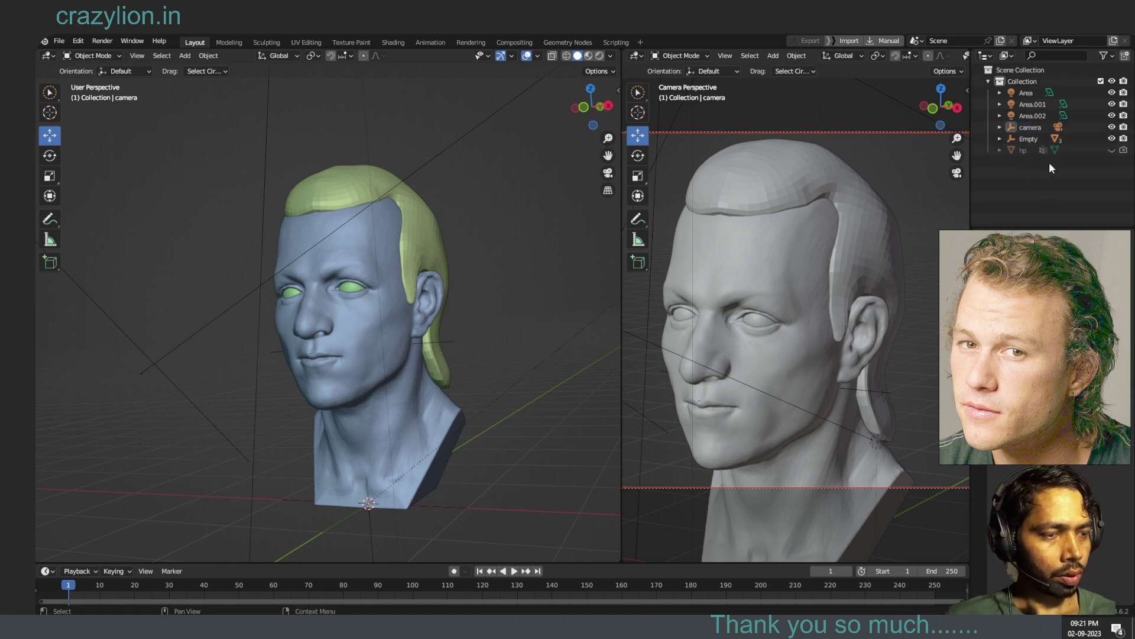
left_click(999, 127)
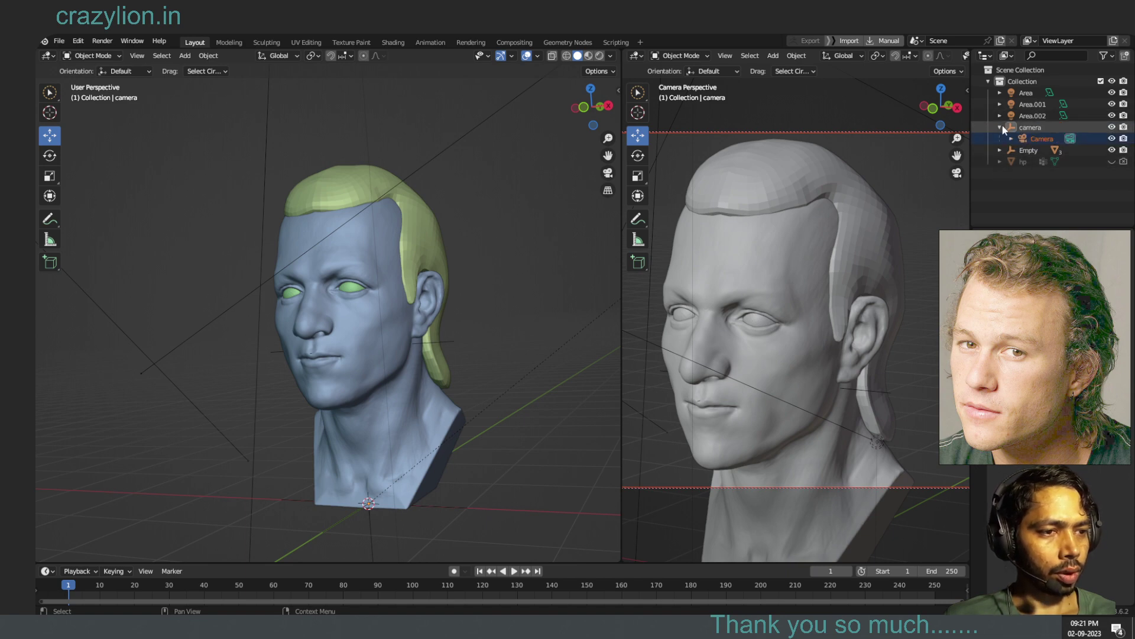
left_click(999, 127)
left_click(1030, 127)
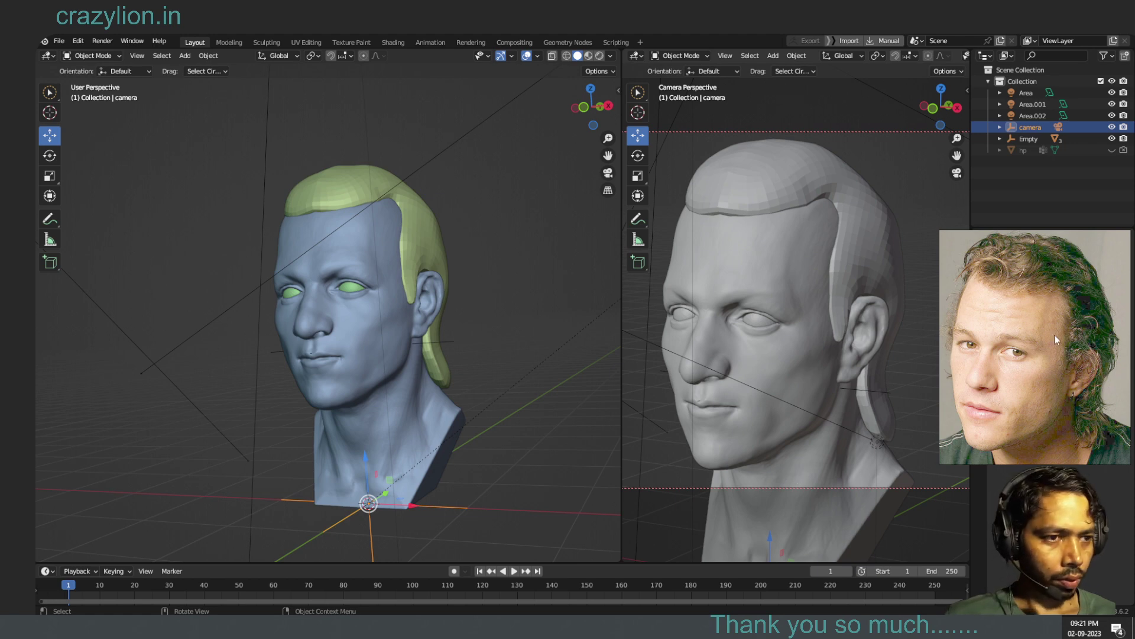
left_click(968, 89)
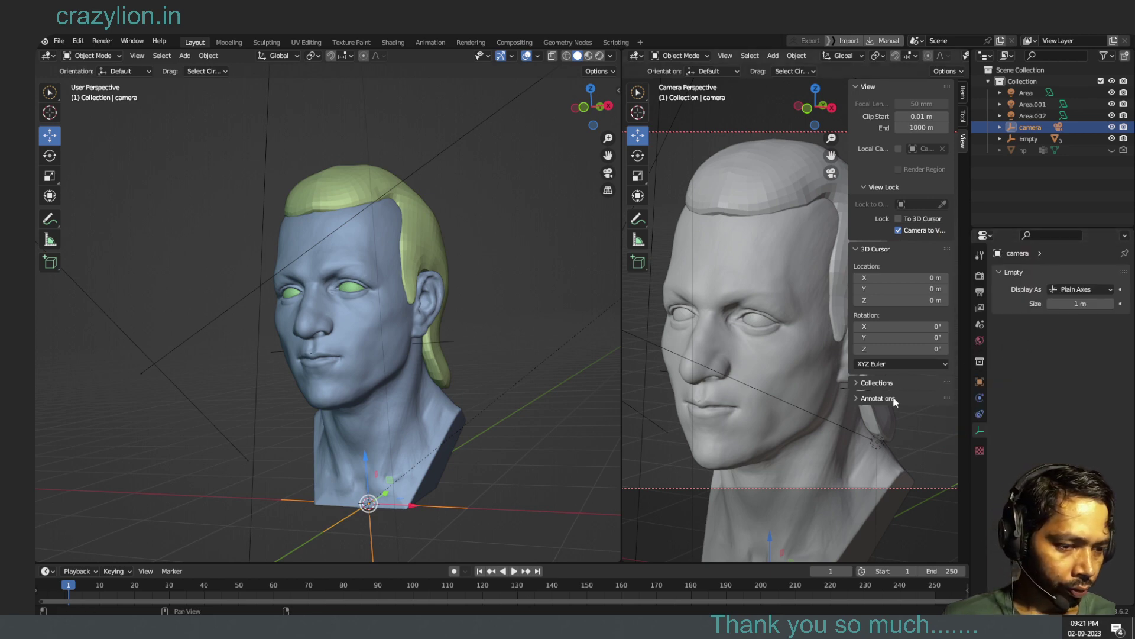
- Browse the side panel and Properties tabs, ending on the camera empty's Object settings
left_click(963, 117)
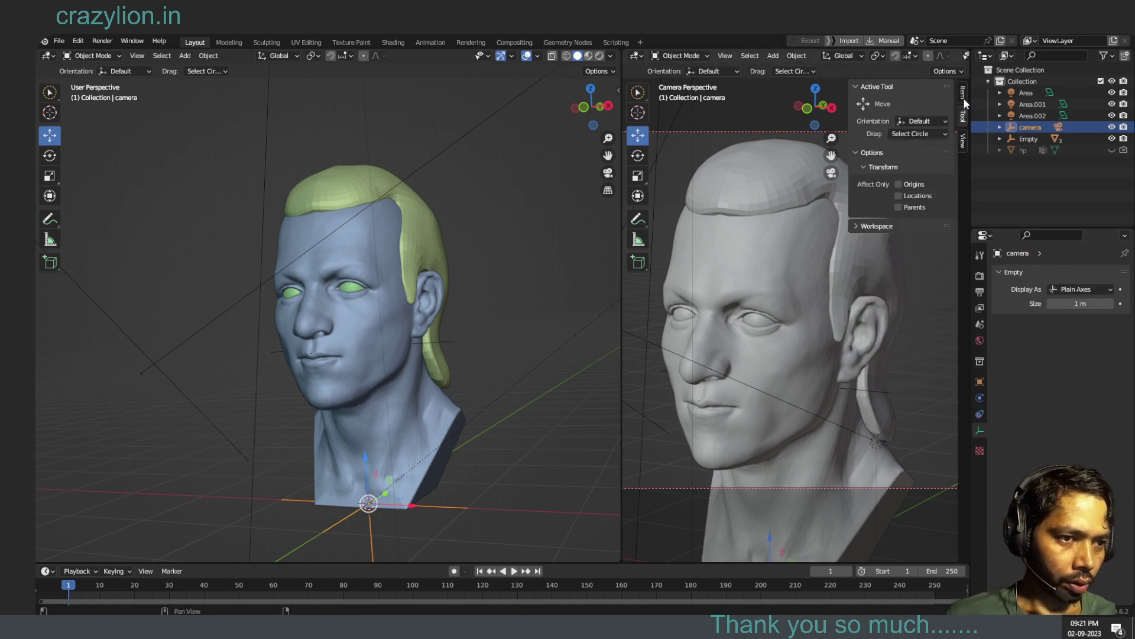
left_click(964, 94)
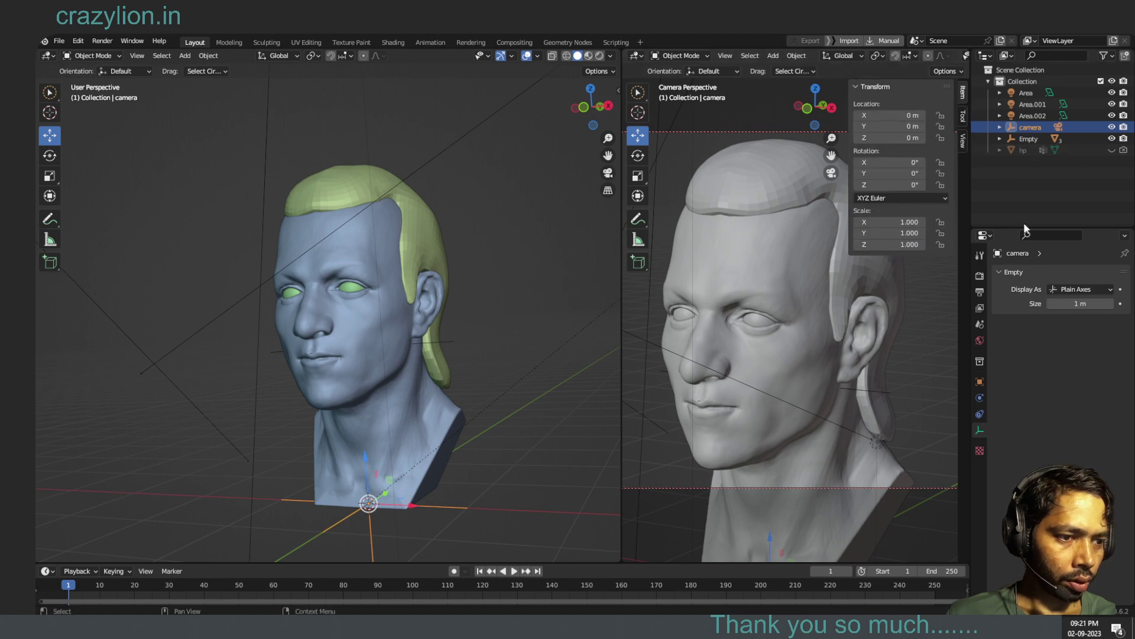
left_click(980, 255)
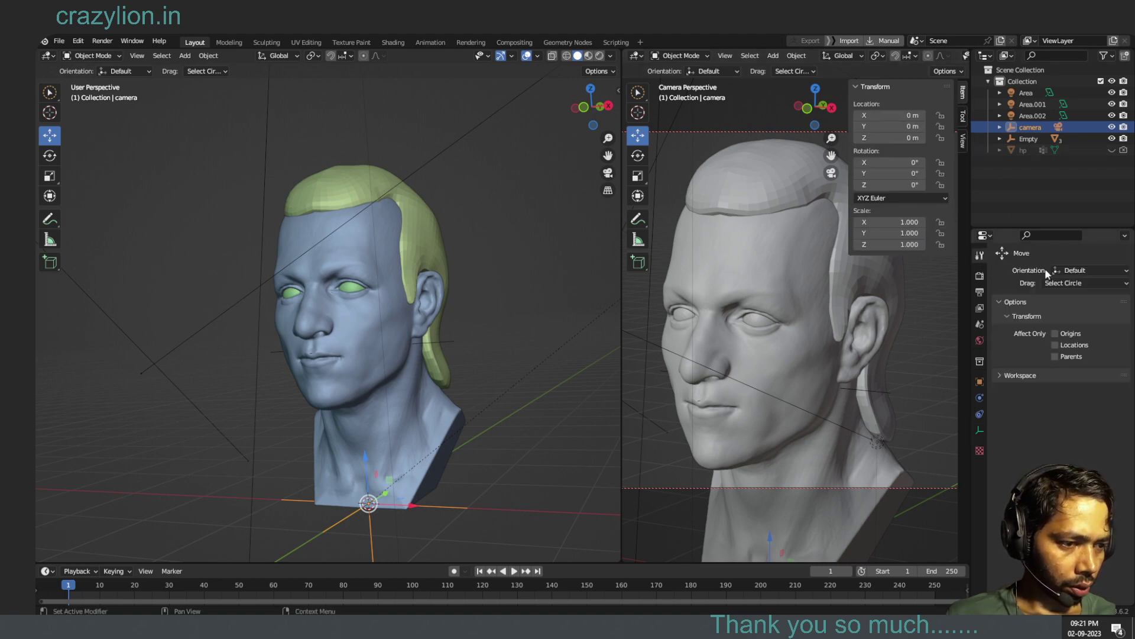
left_click(979, 415)
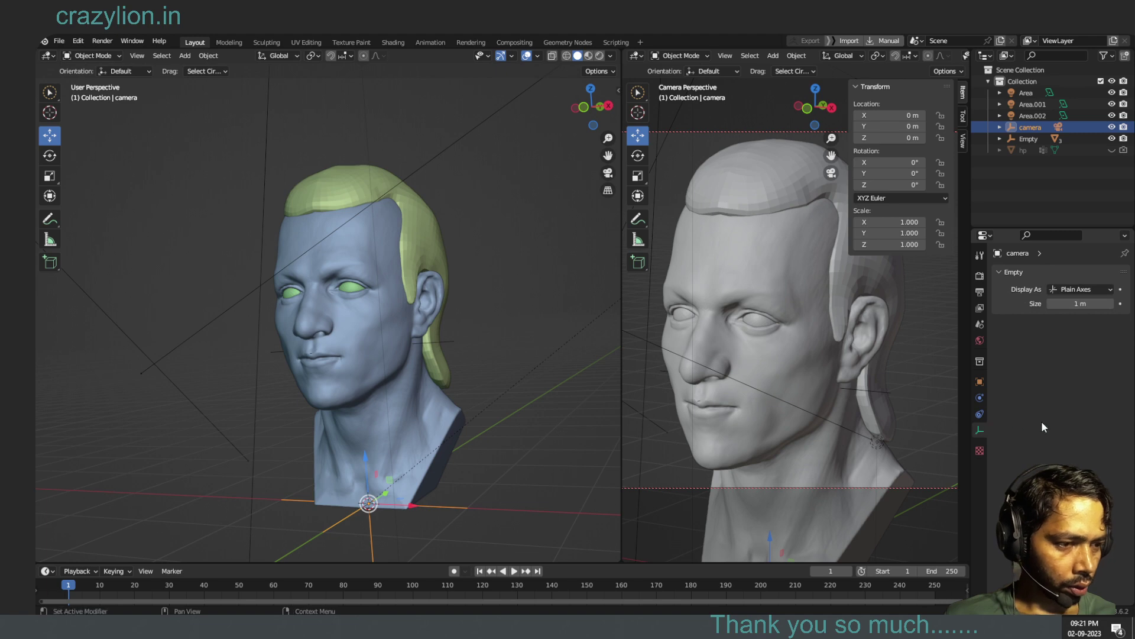
left_click(980, 398)
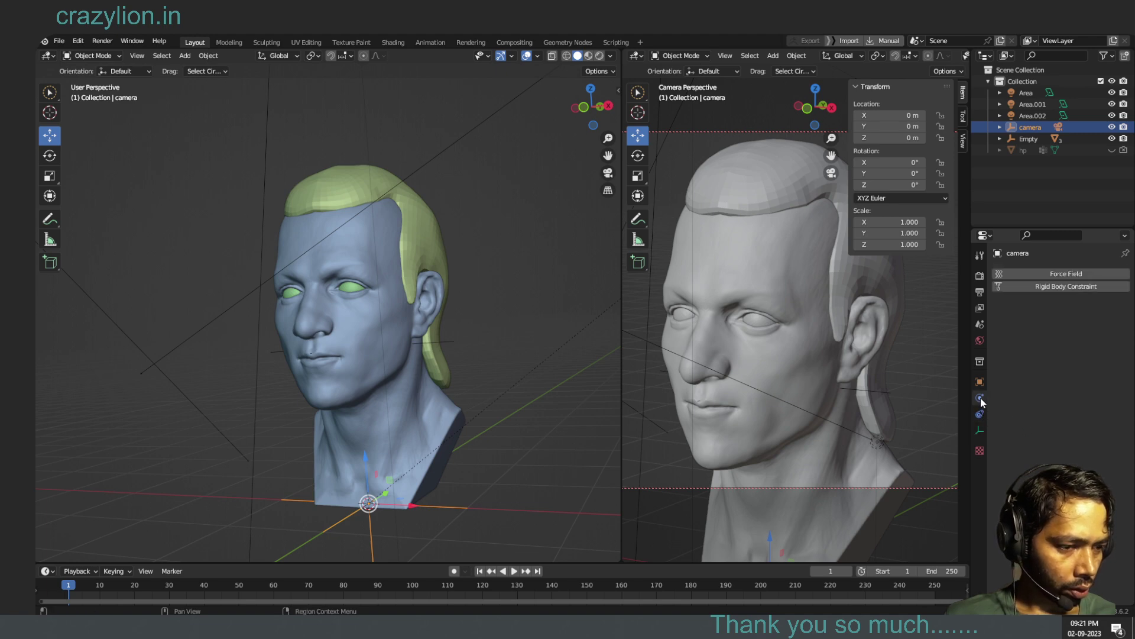
left_click(981, 277)
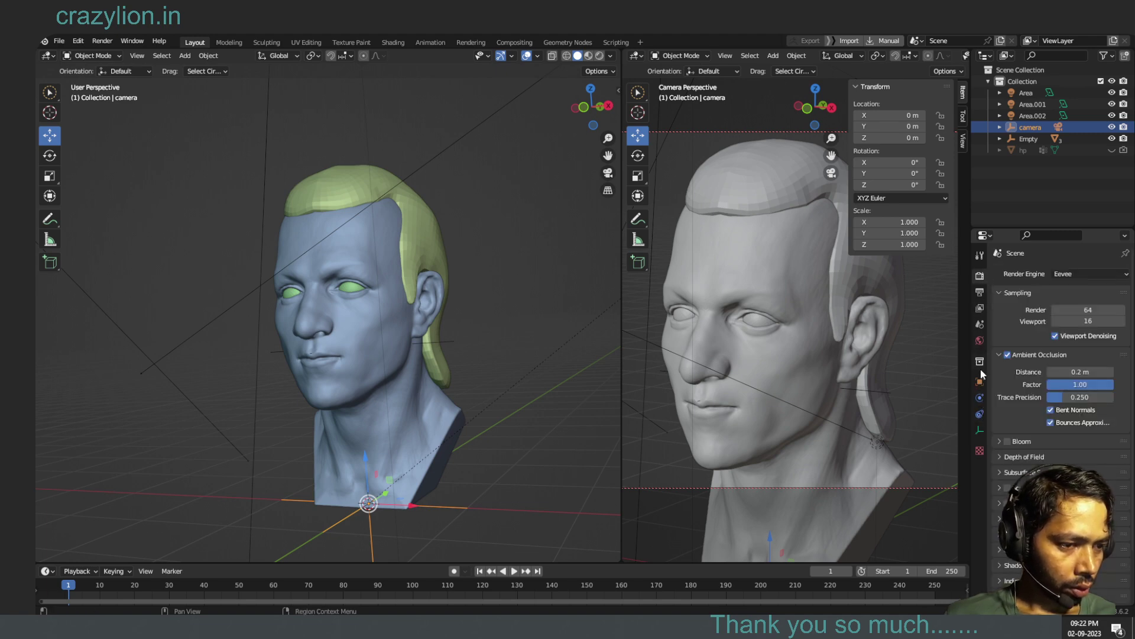
left_click(979, 341)
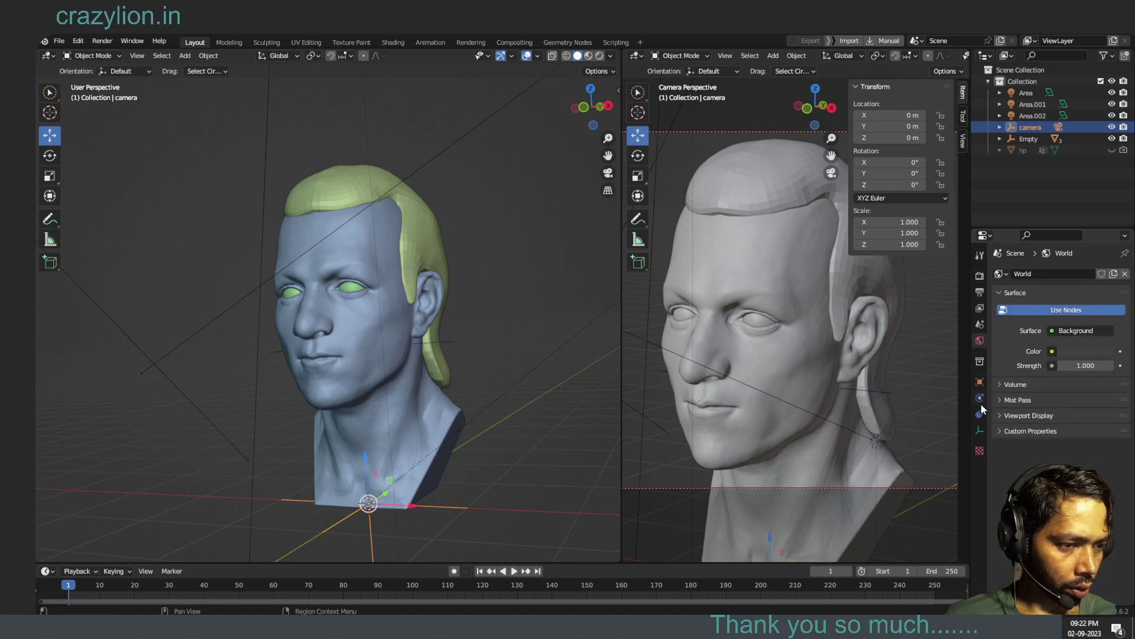
left_click(980, 383)
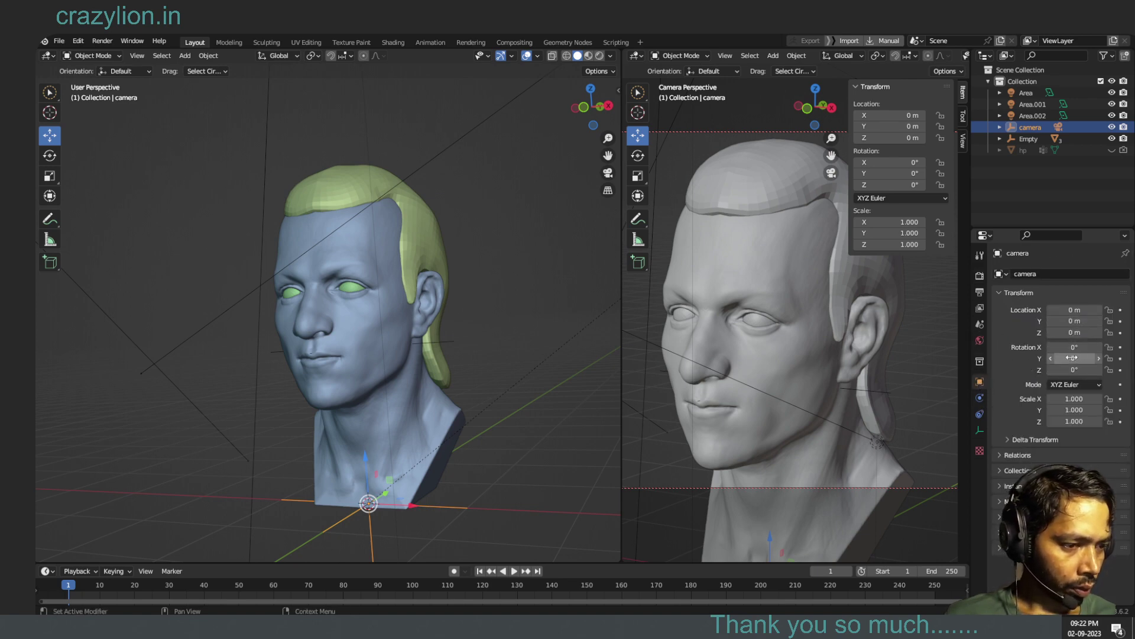
- Test camera angles: an X tilt (undone), then Z rotation 26° and a further swing
mouse_move(1072, 348)
left_mouse_down()
mouse_move(1053, 347)
mouse_move(1089, 337)
left_mouse_up()
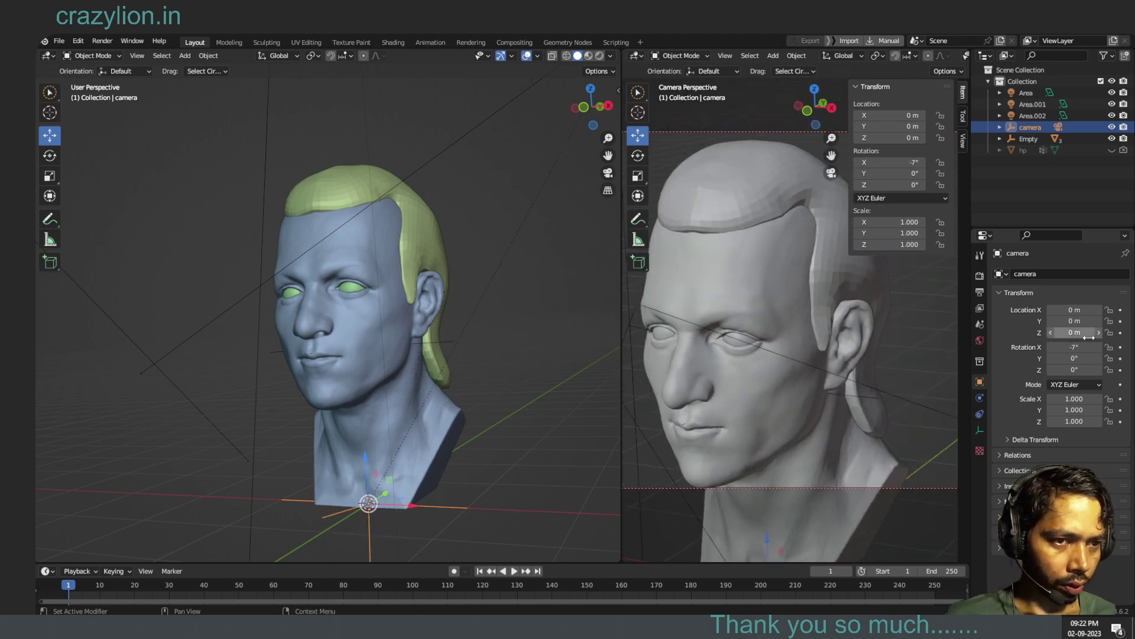
key("ctrl+z")
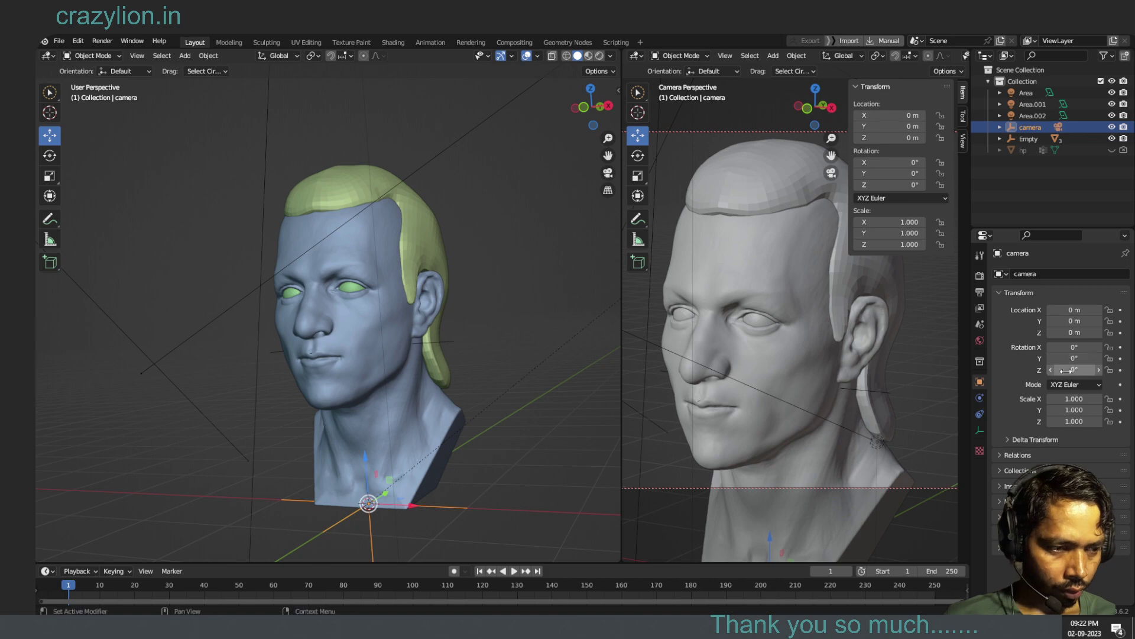
left_click(1066, 370)
type("26")
key("Return")
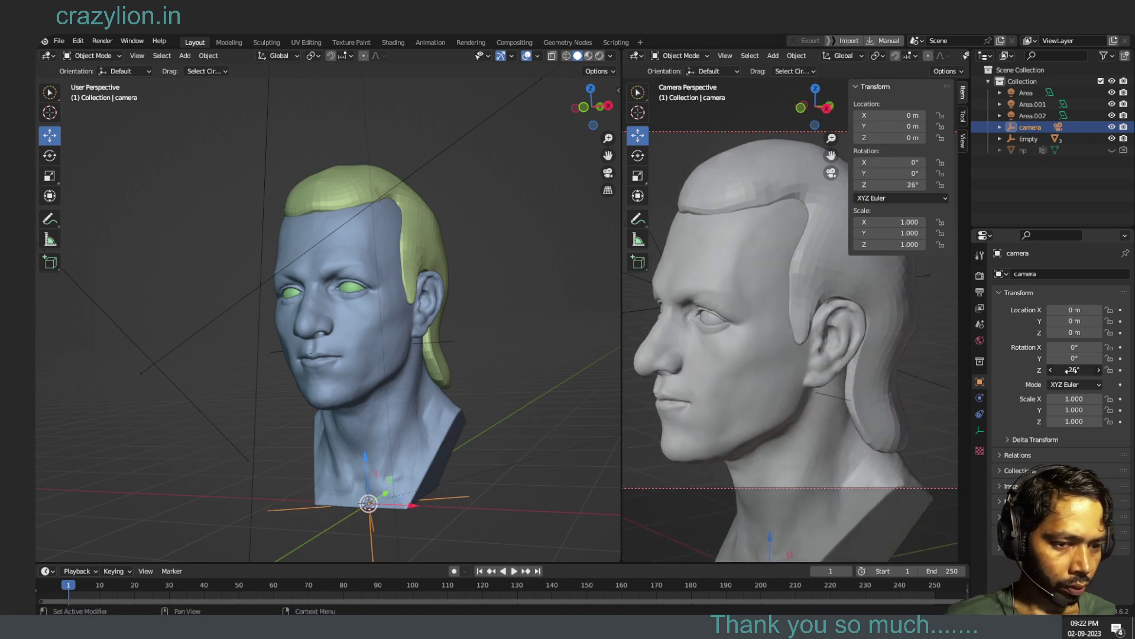
left_click_drag(1071, 371, 1073, 370)
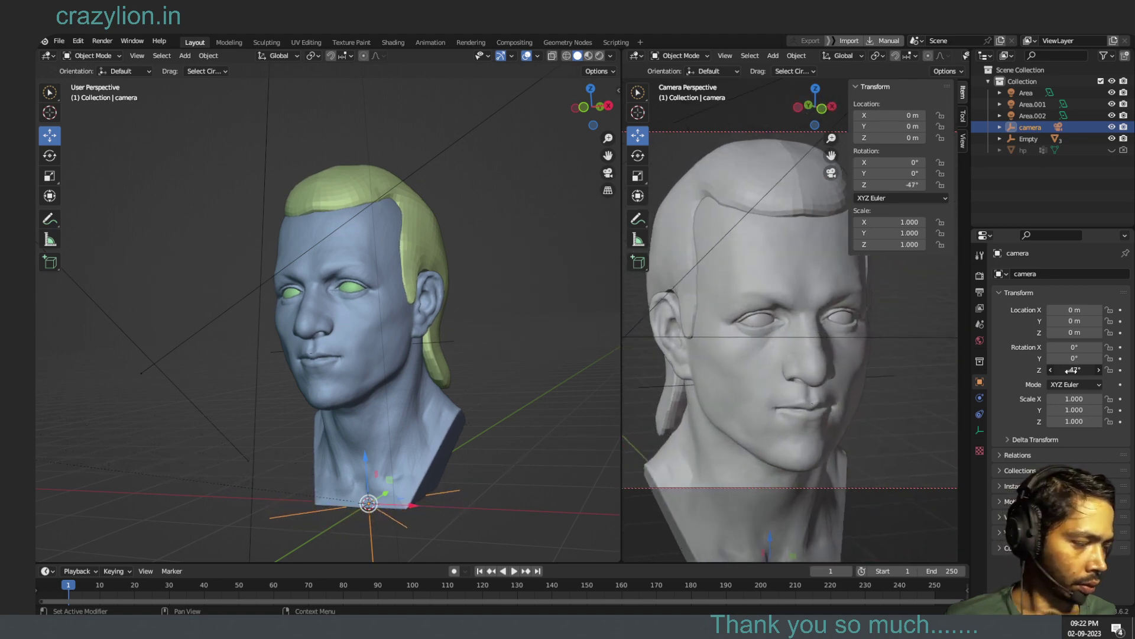
- Reset the camera empty's Z rotation to 0° and keyframe it on frame 1
left_click(1073, 370)
type("0")
key("Return")
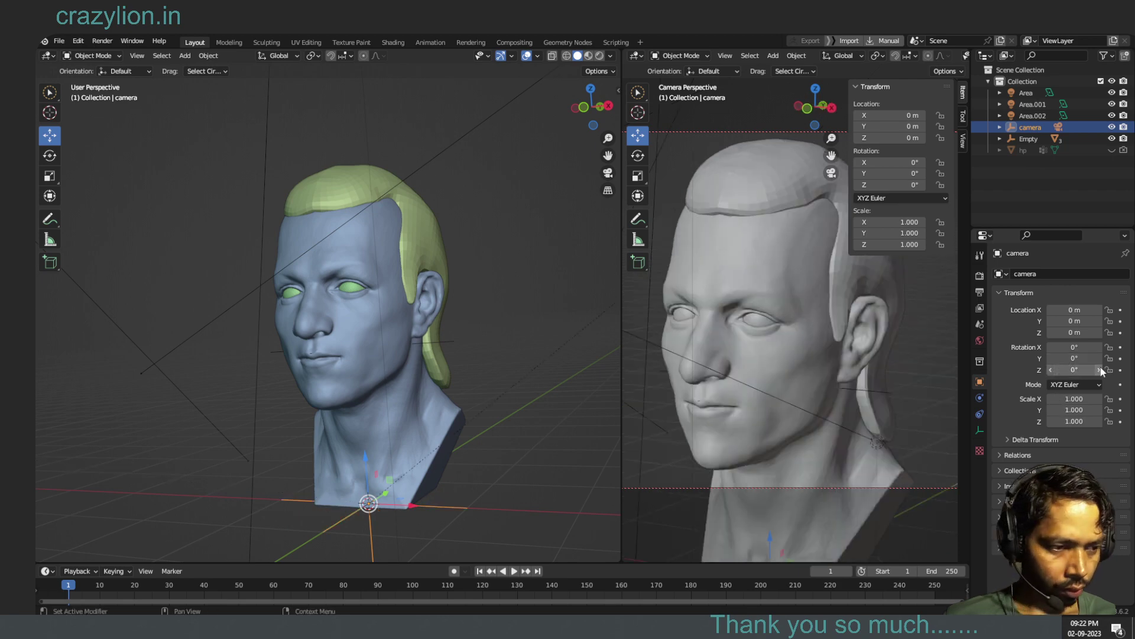
left_click(1121, 370)
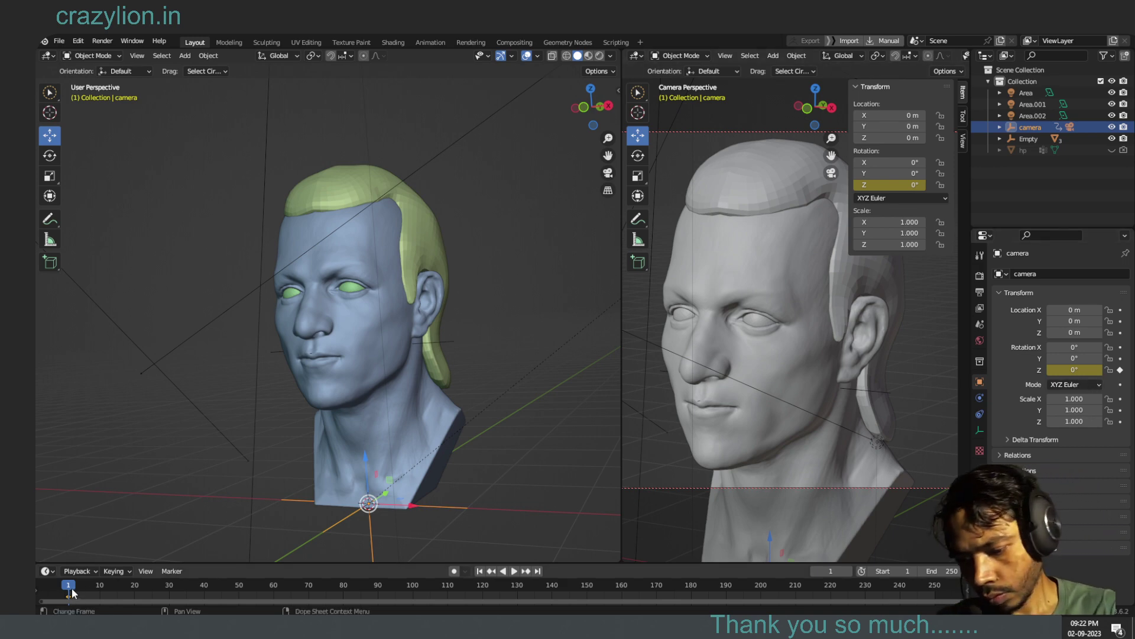
- Keyframe the camera's Z rotation at 360° on frame 250
key("space")
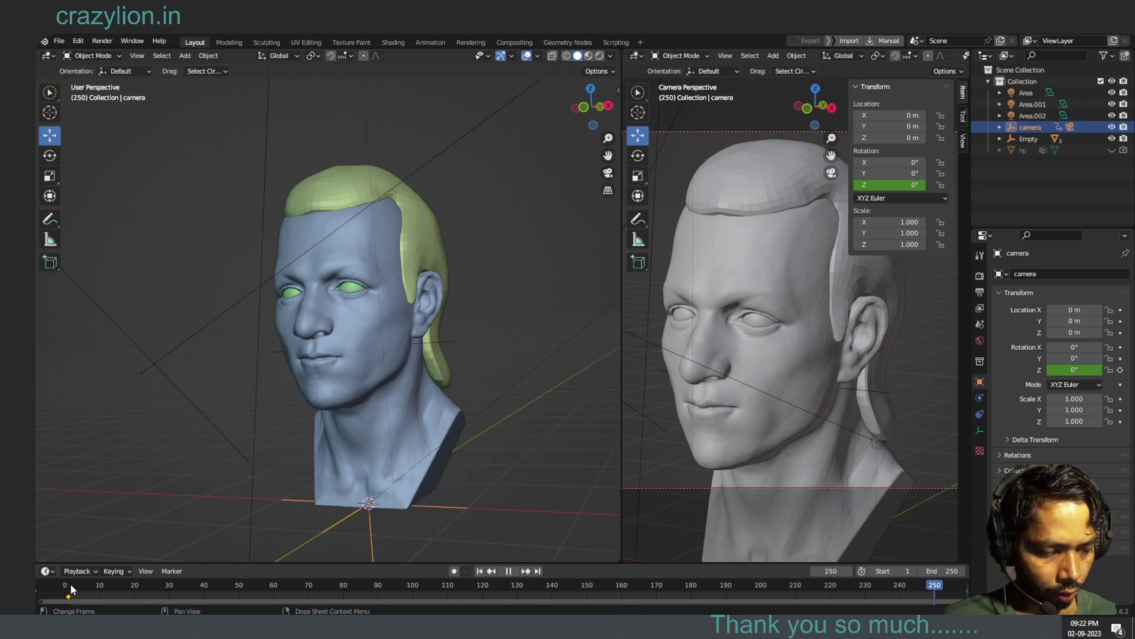
key("space")
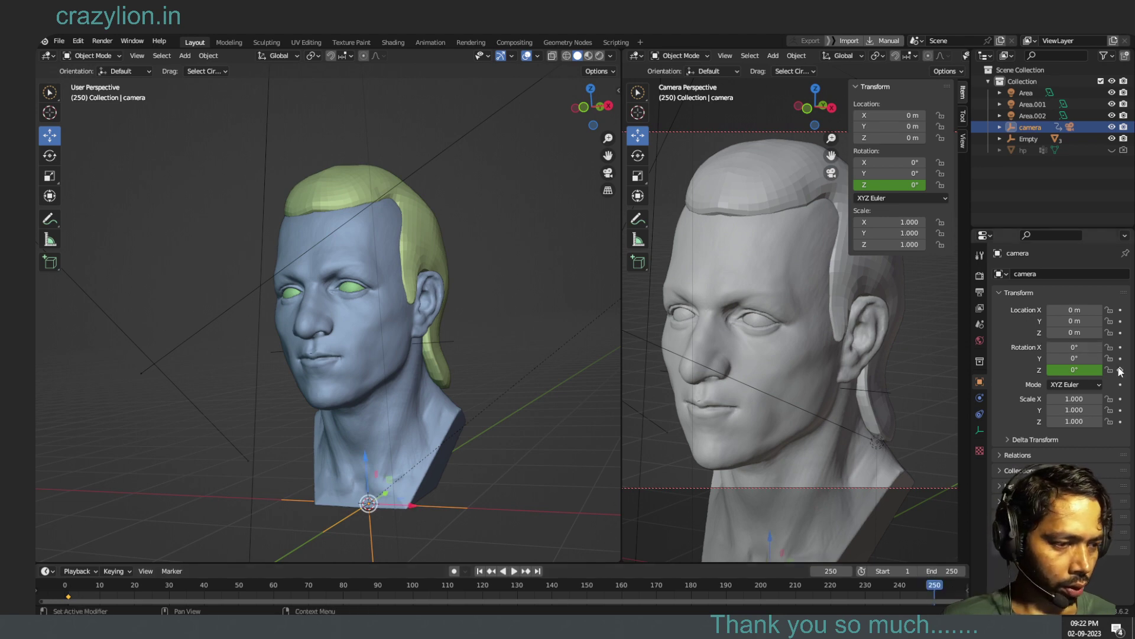
left_click(1121, 370)
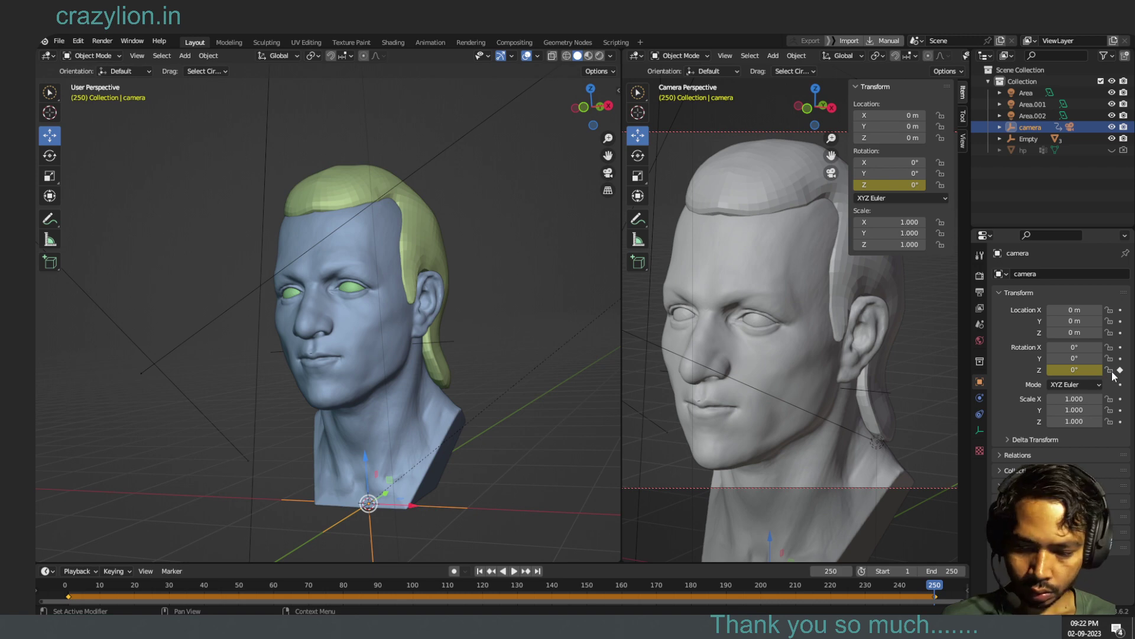
left_click(1086, 370)
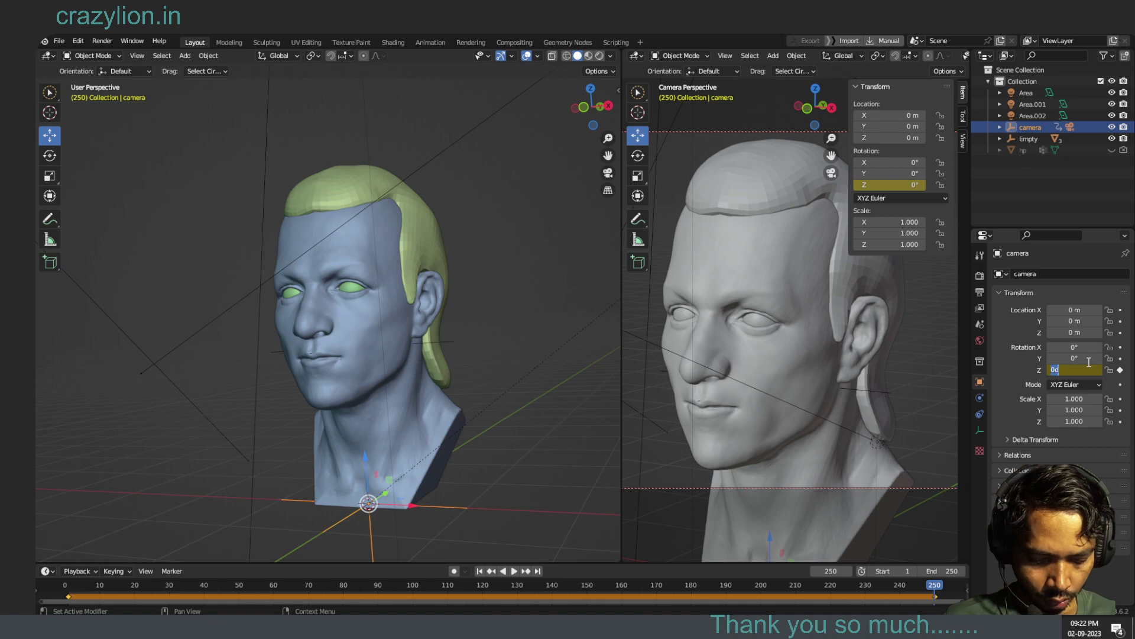
type("3")
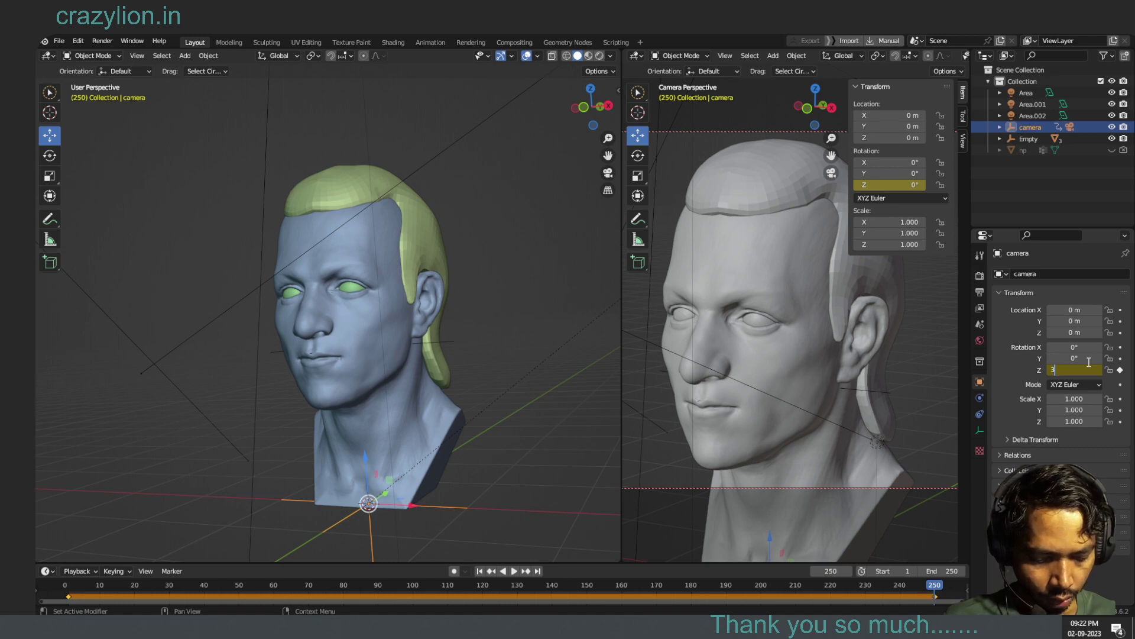
type("60")
key("Return")
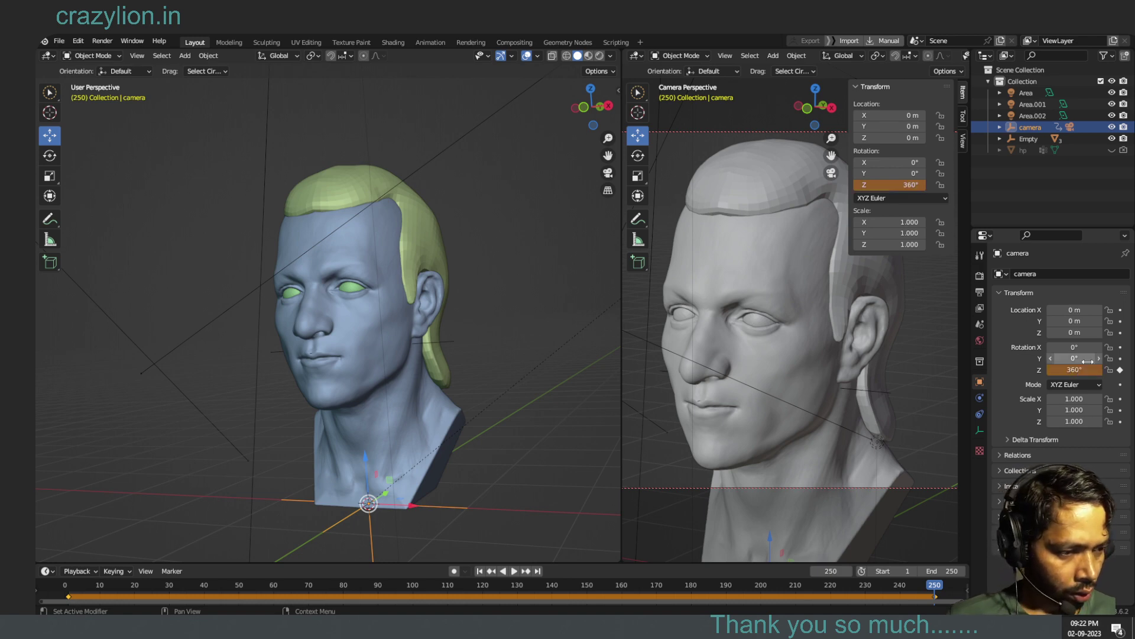
key("alt+i")
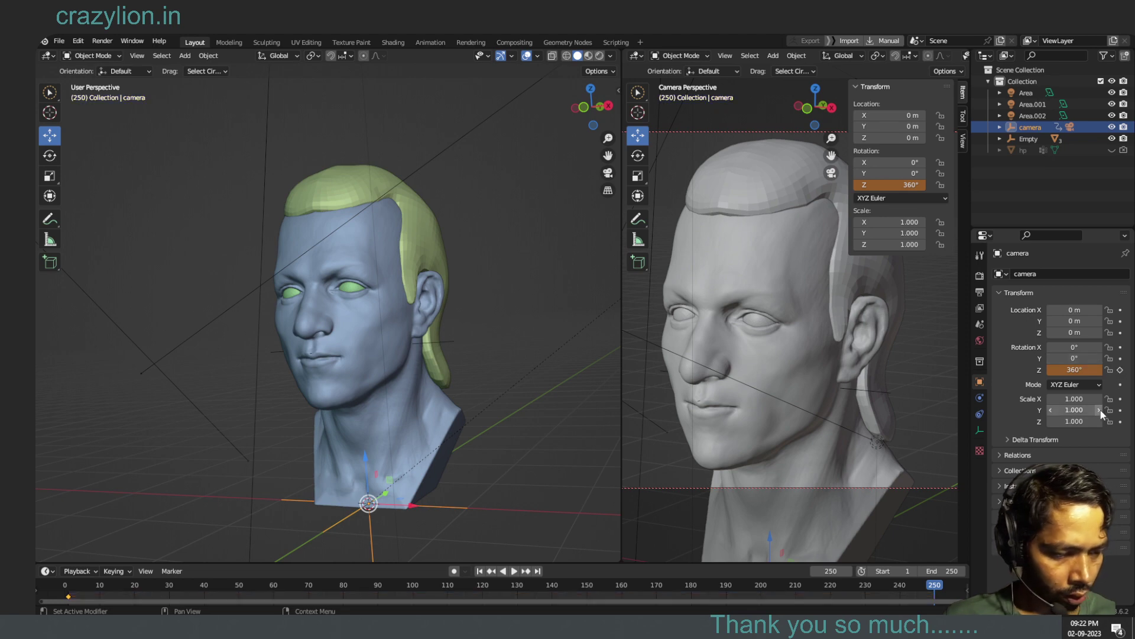
key("ctrl+z")
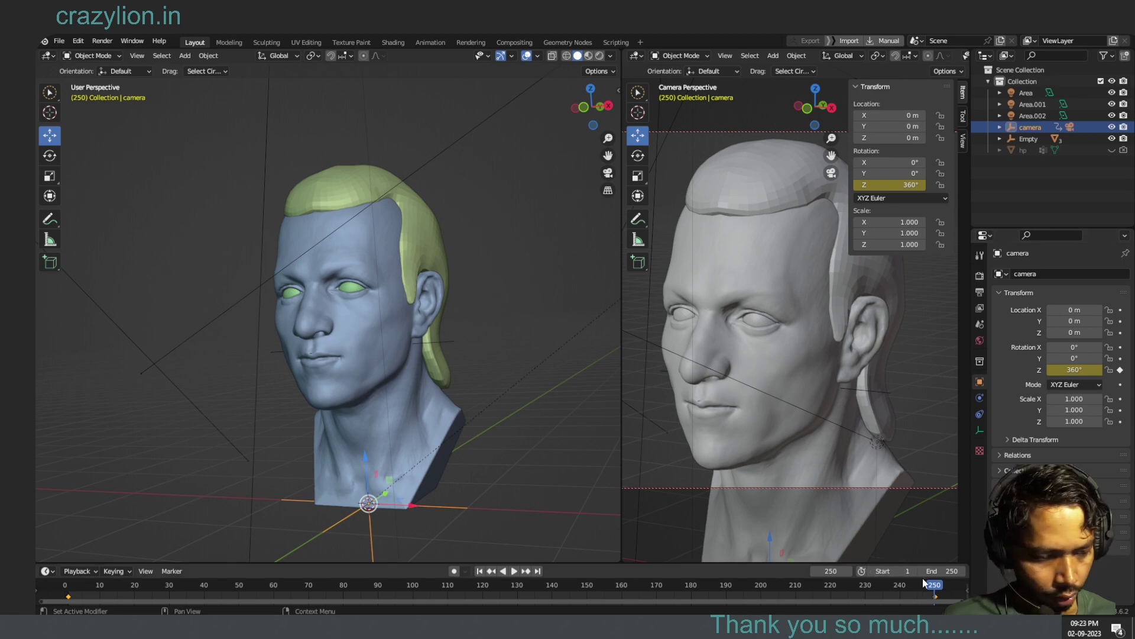
- Preview the turn, then keyframe the camera's Z rotation at 360° on frame 125
key("space")
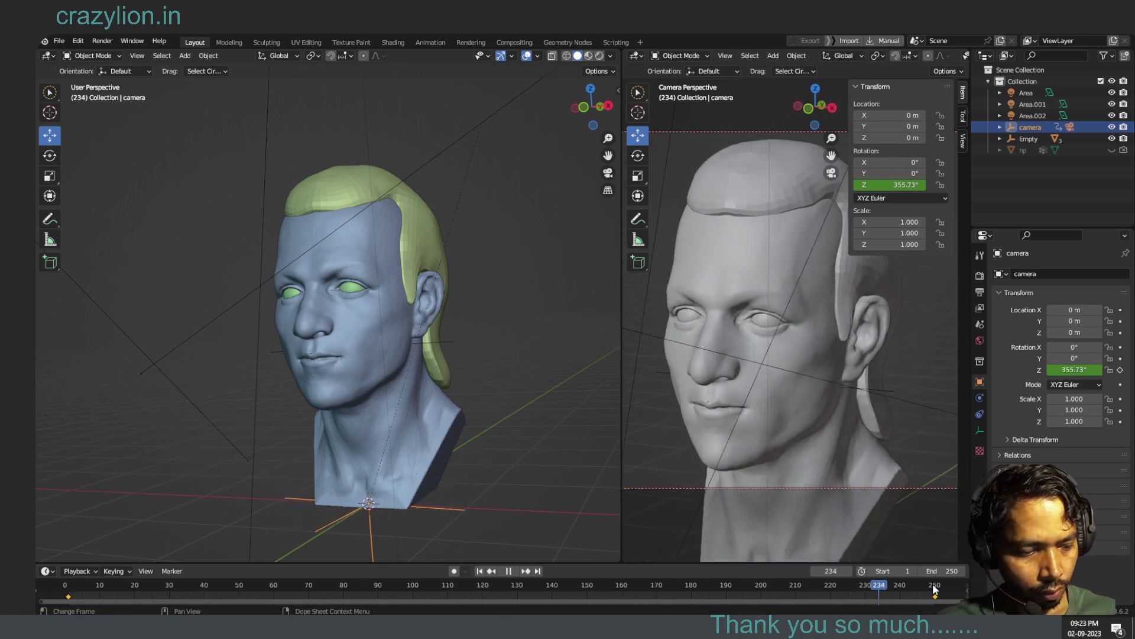
left_click_drag(933, 583, 934, 588)
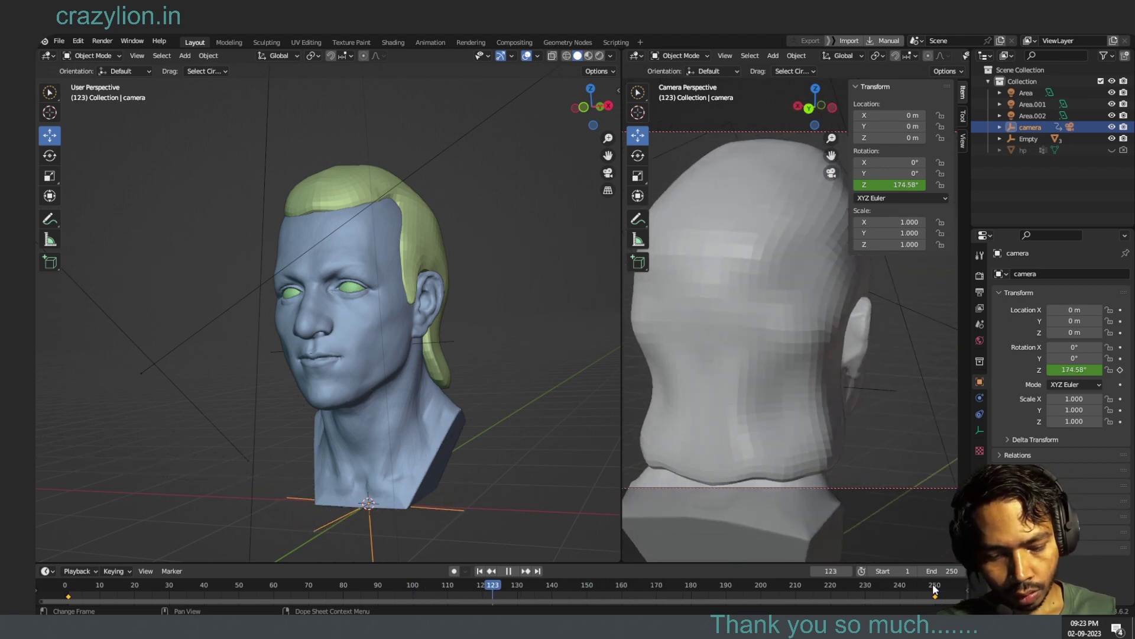
key("shift+ctrl+space")
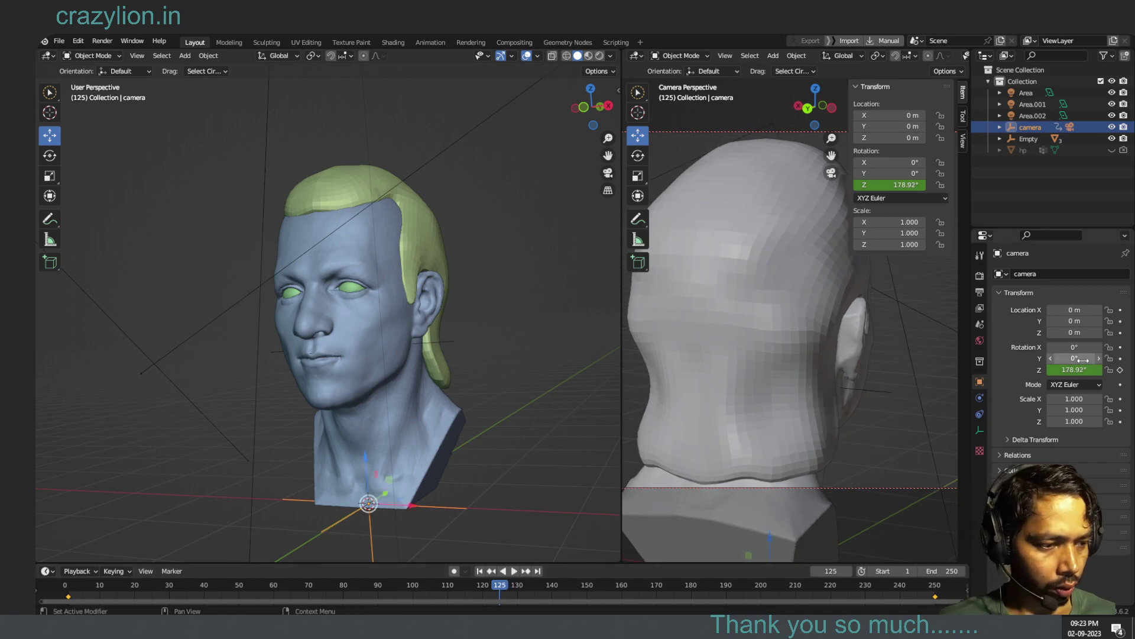
left_click(1074, 369)
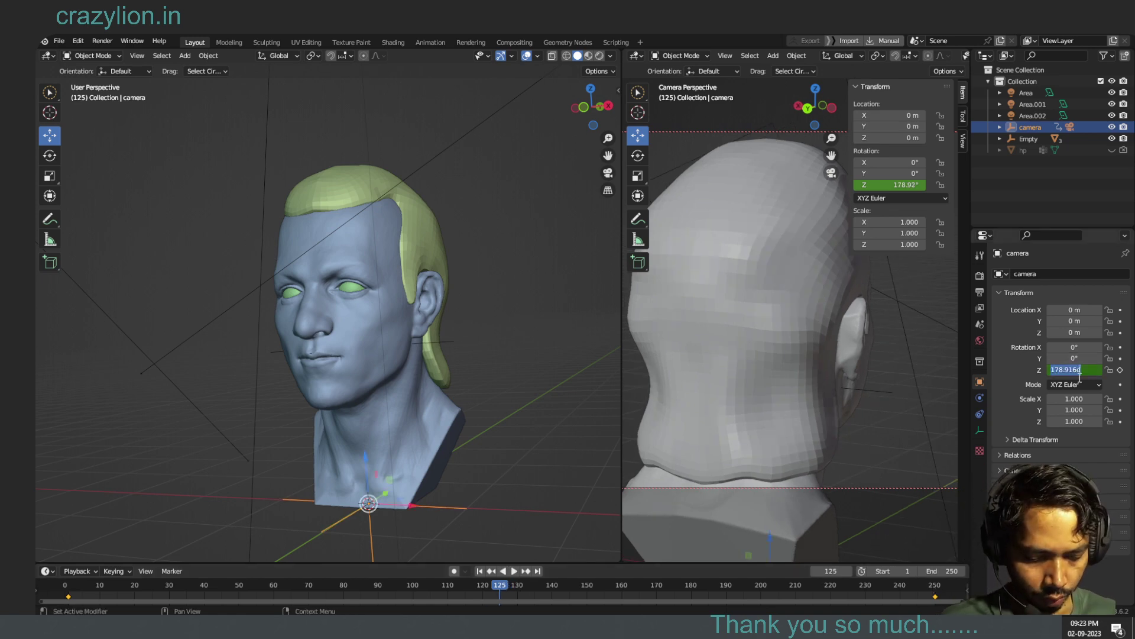
type("3")
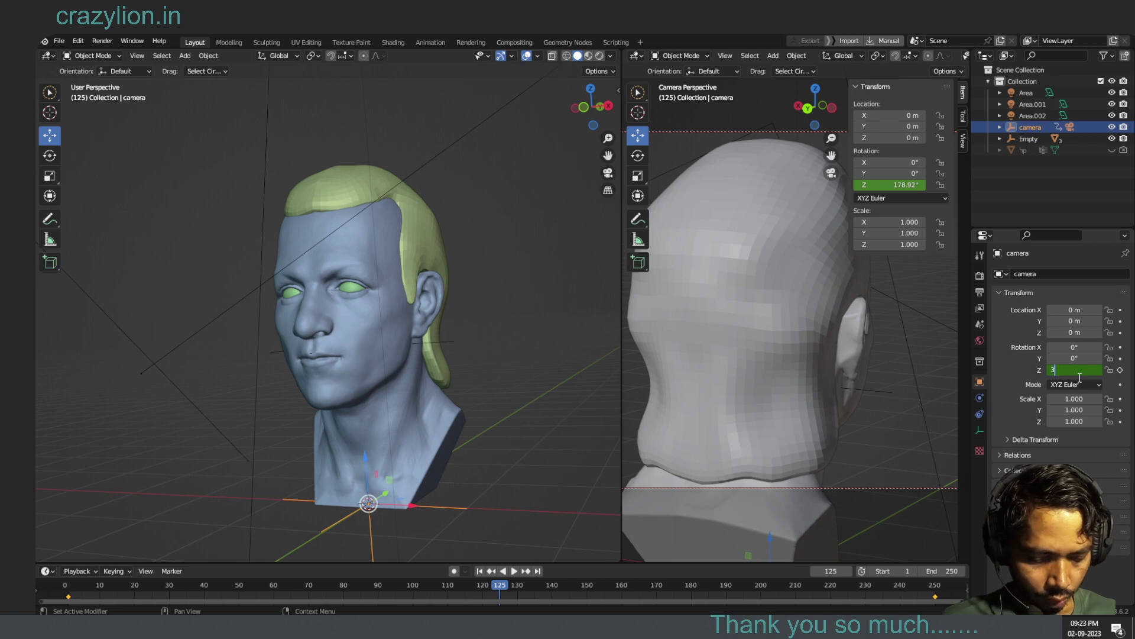
type("60")
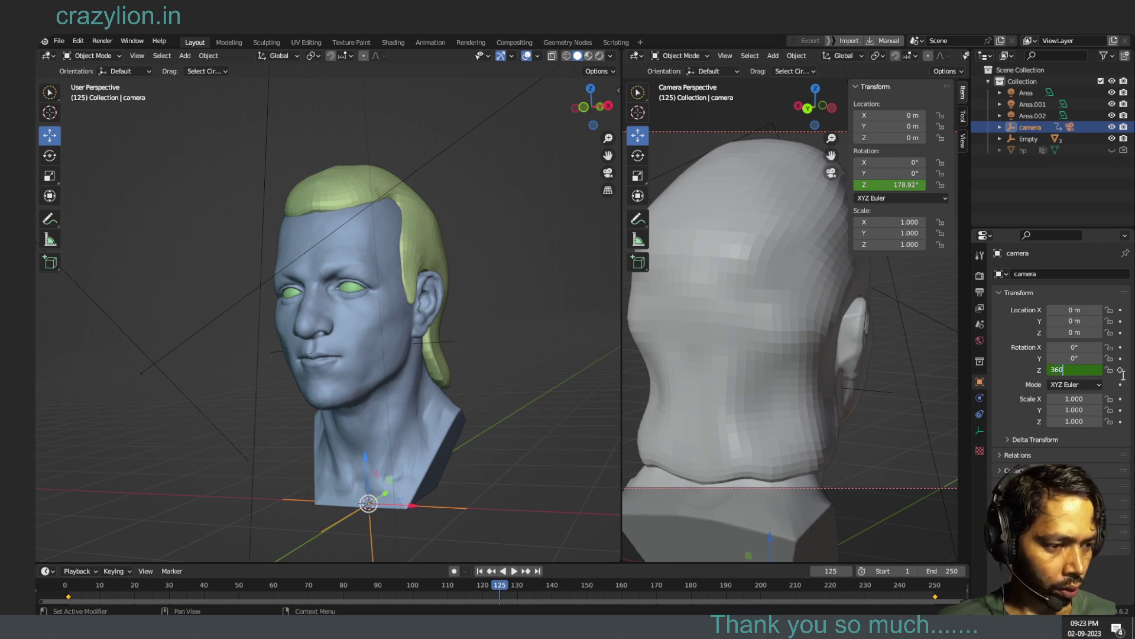
key("Return")
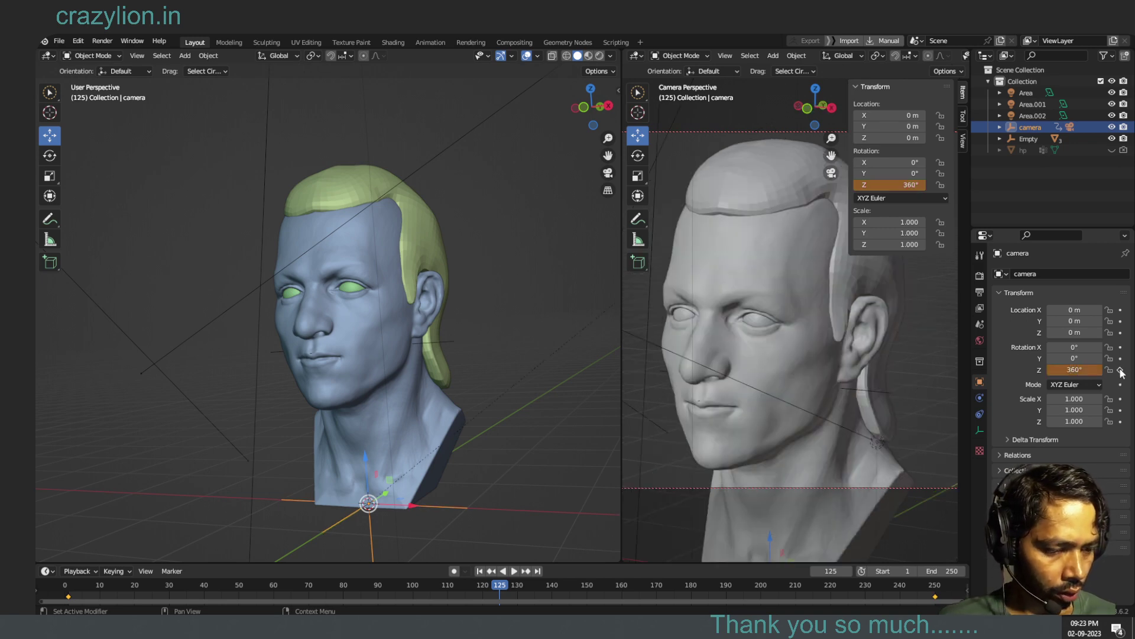
left_click(1121, 370)
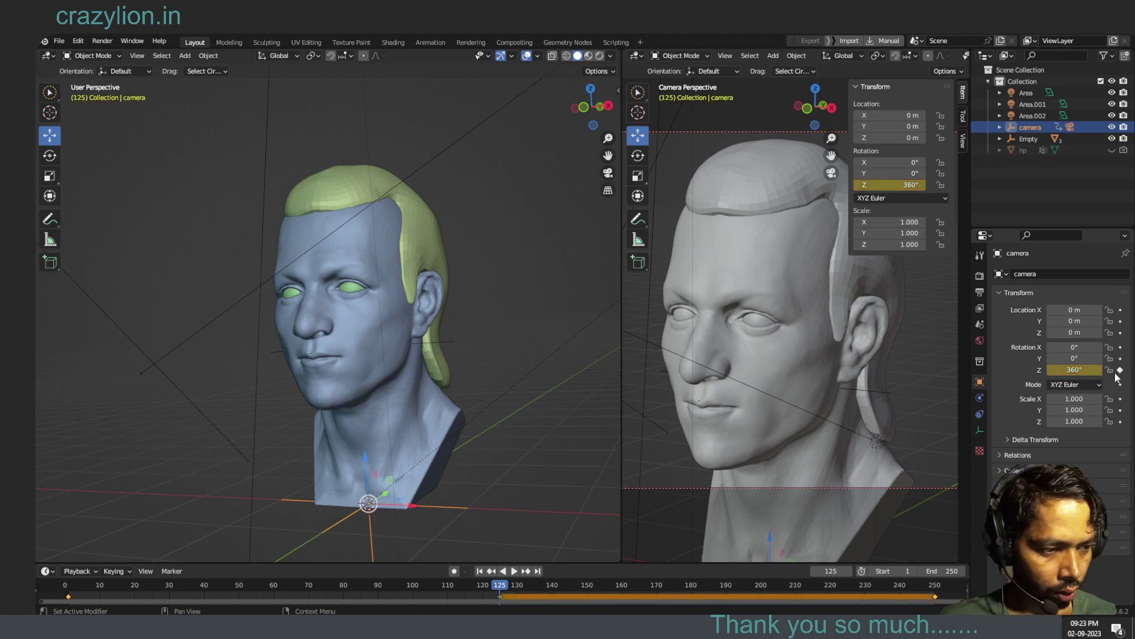
- Rekey frame 250 at 720° Z rotation, preview the two turns, and return to frame 1
key("space")
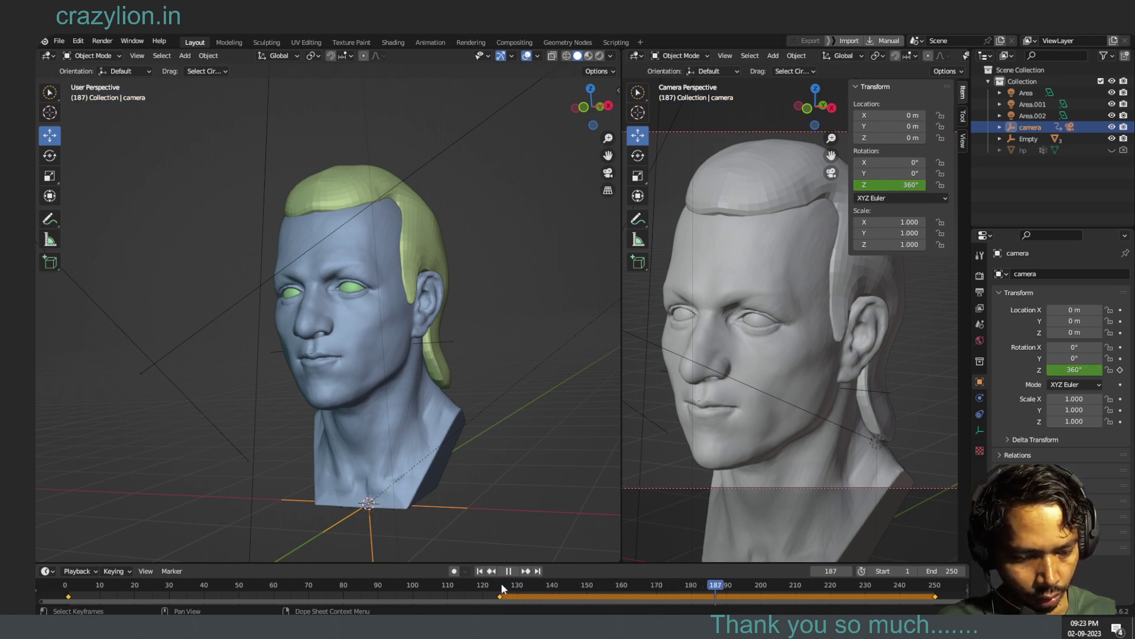
key("shift+ctrl+space")
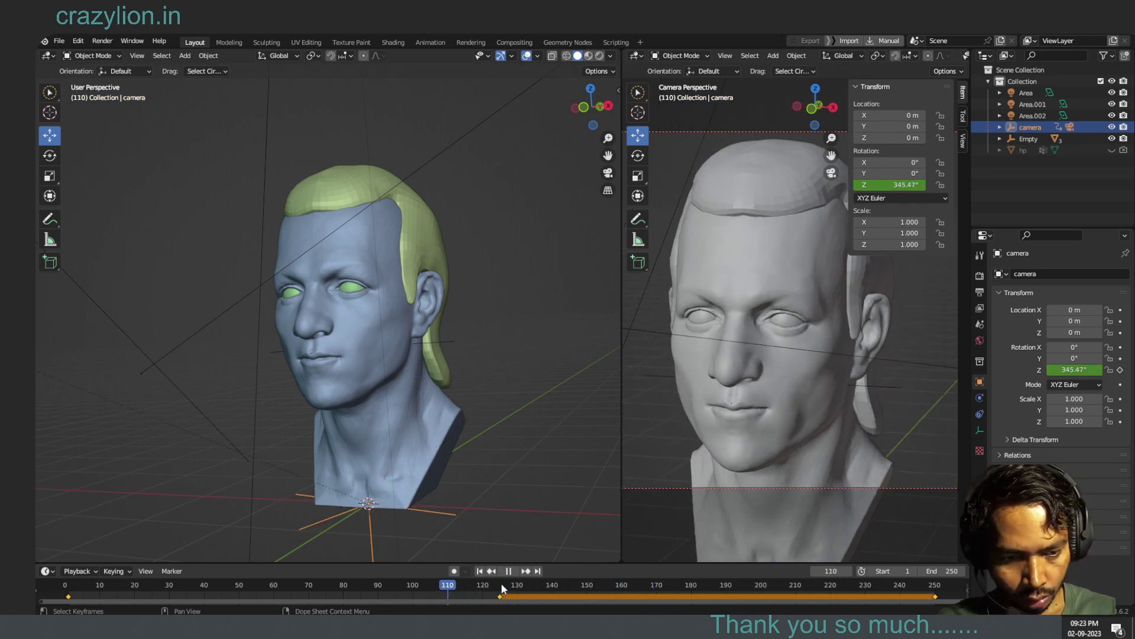
left_click(501, 584)
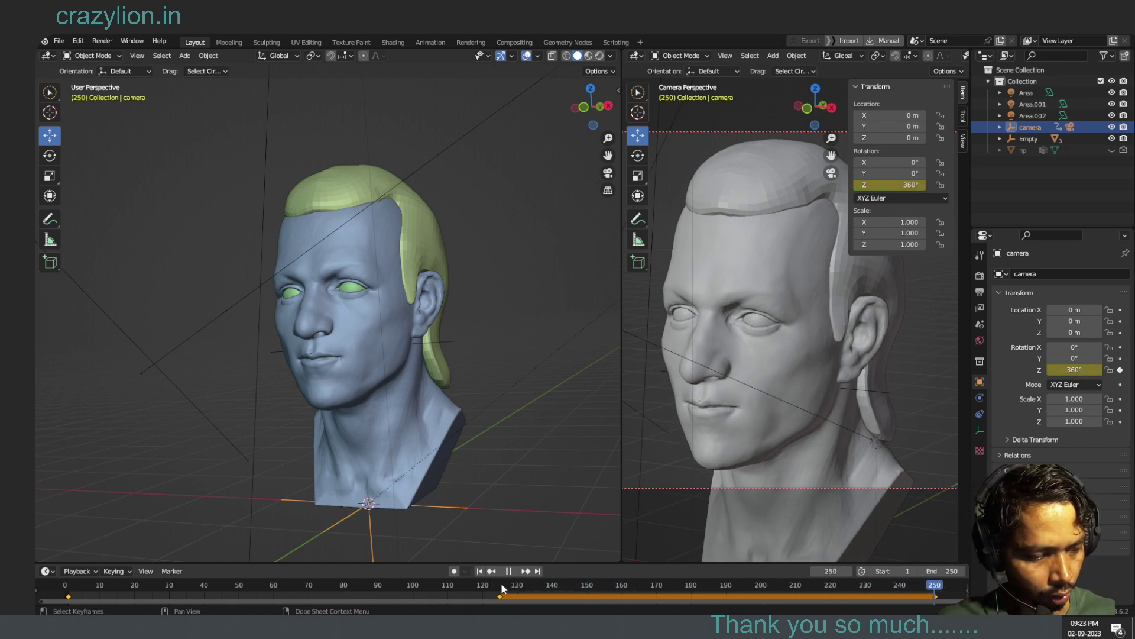
key("space")
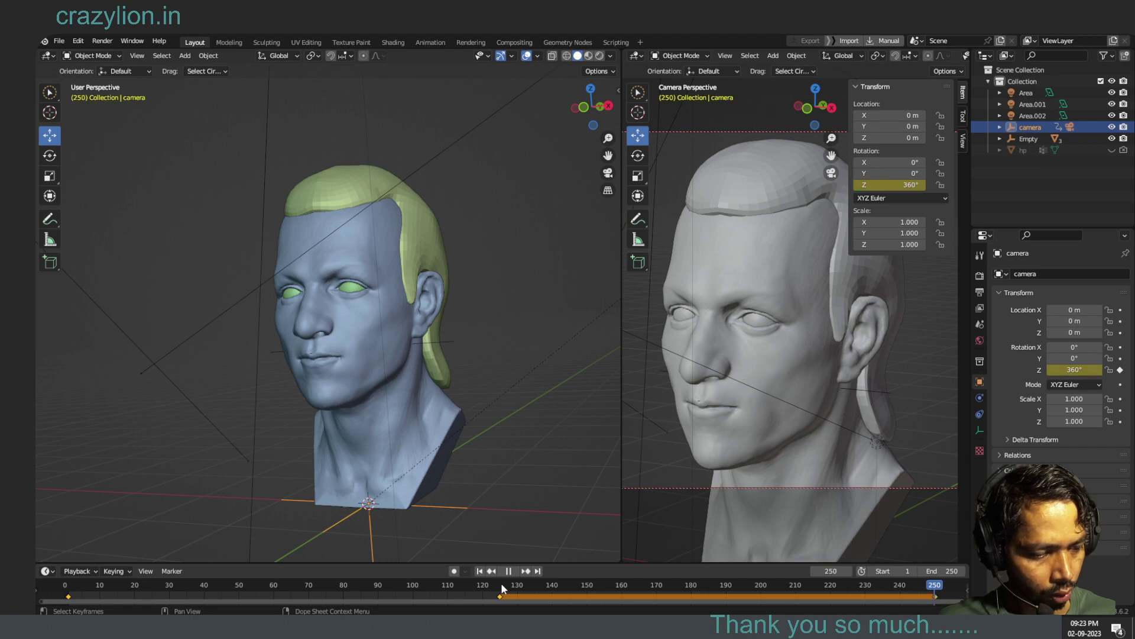
left_click(1073, 371)
type("720")
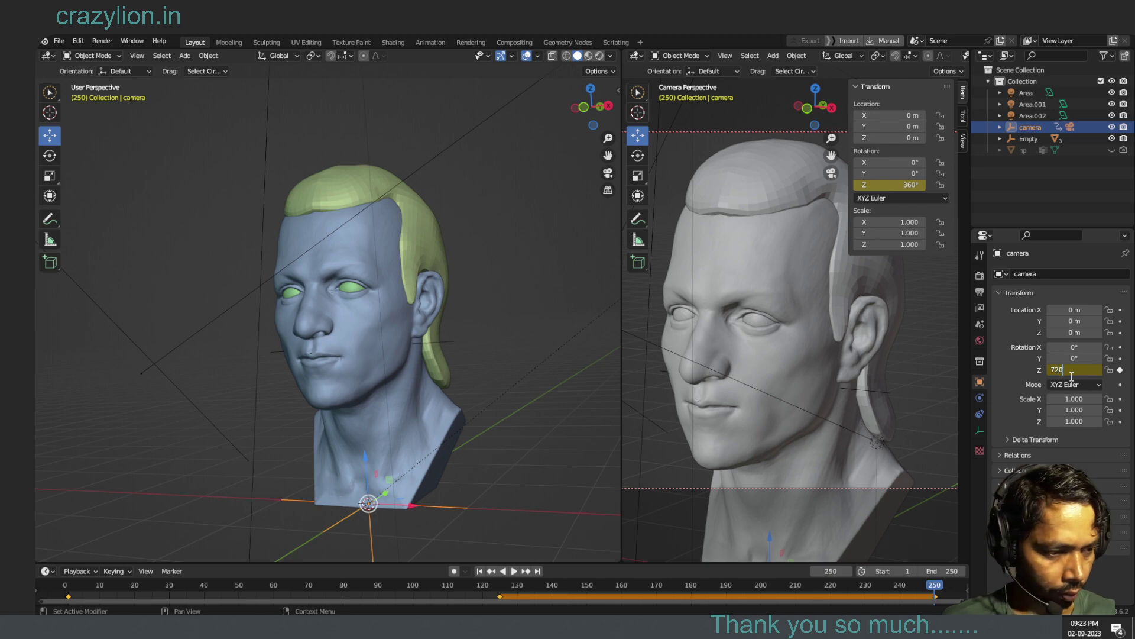
key("Return")
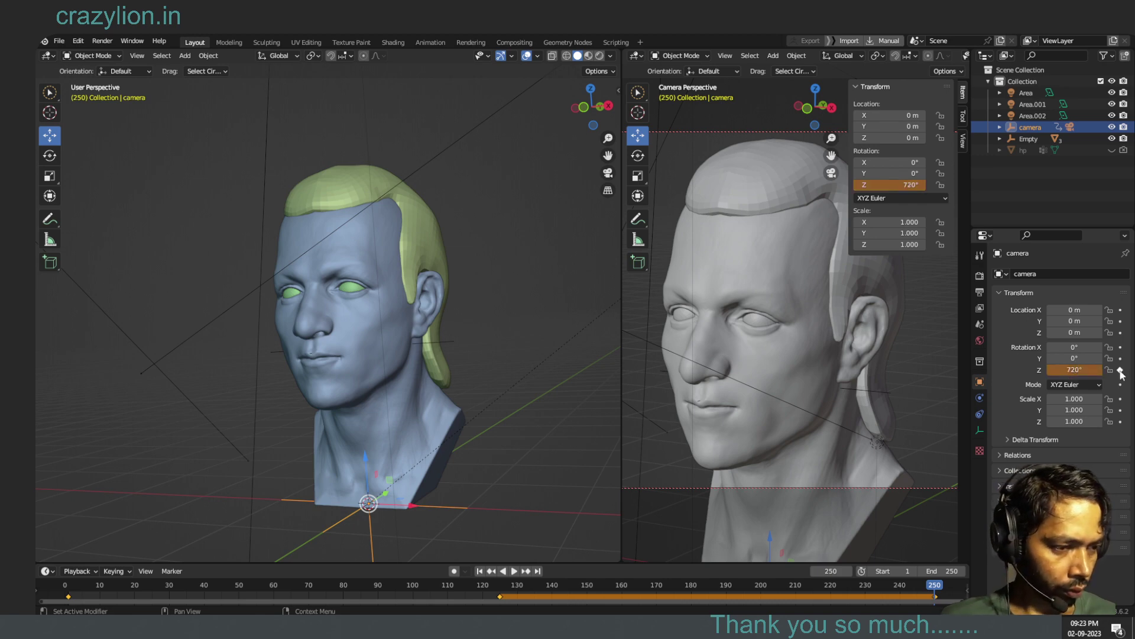
left_click(1121, 370)
left_click(1121, 370)
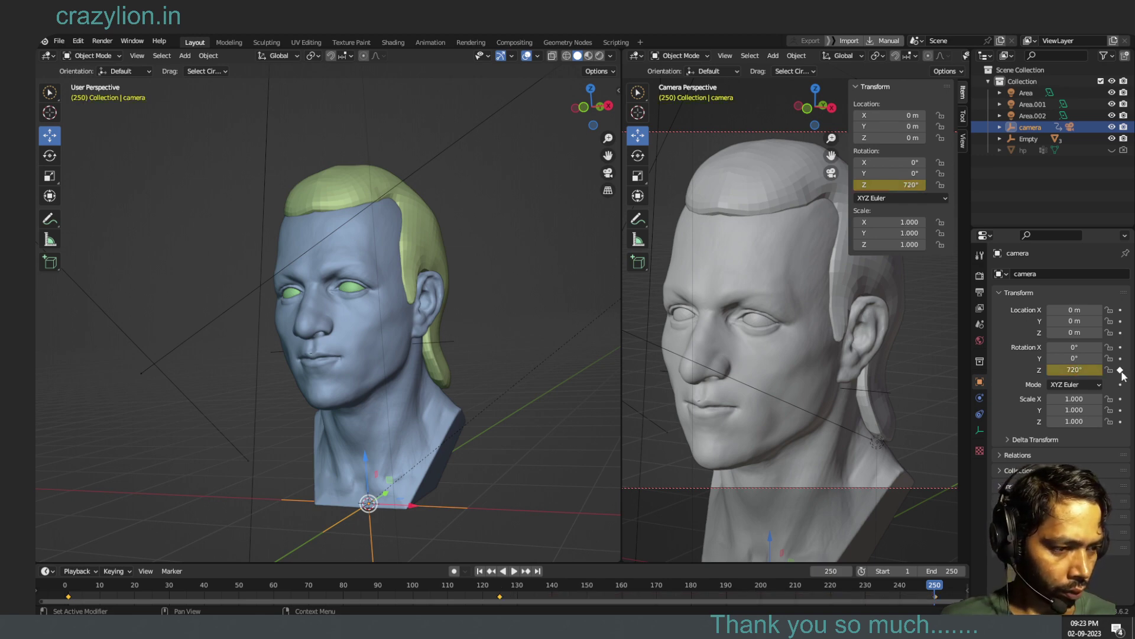
key("shift+ctrl+space")
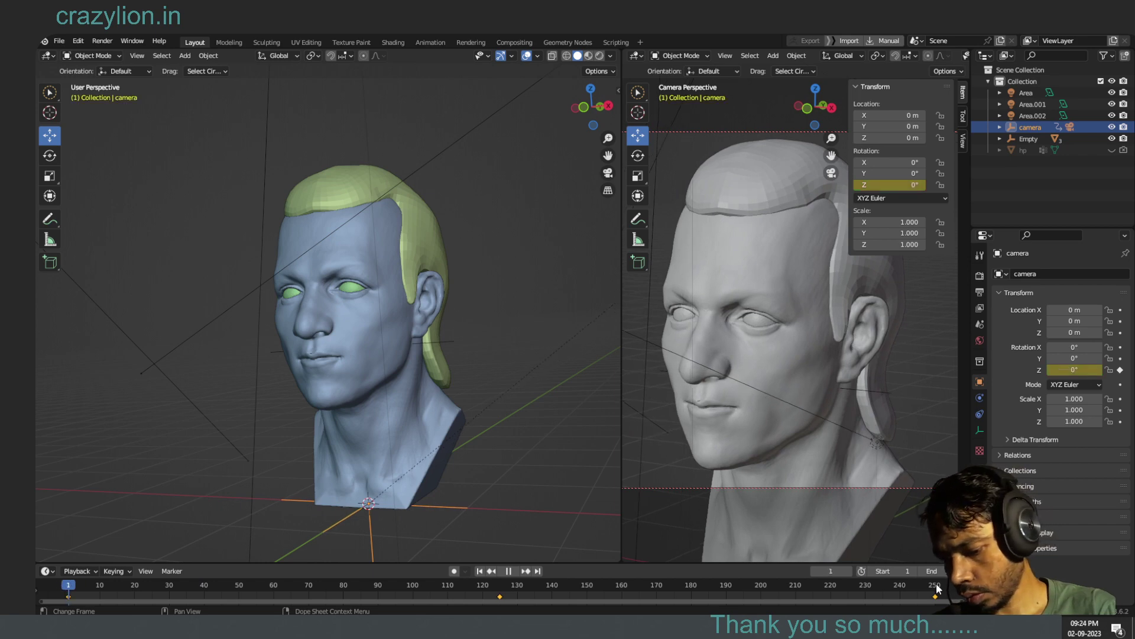
left_click(63, 585)
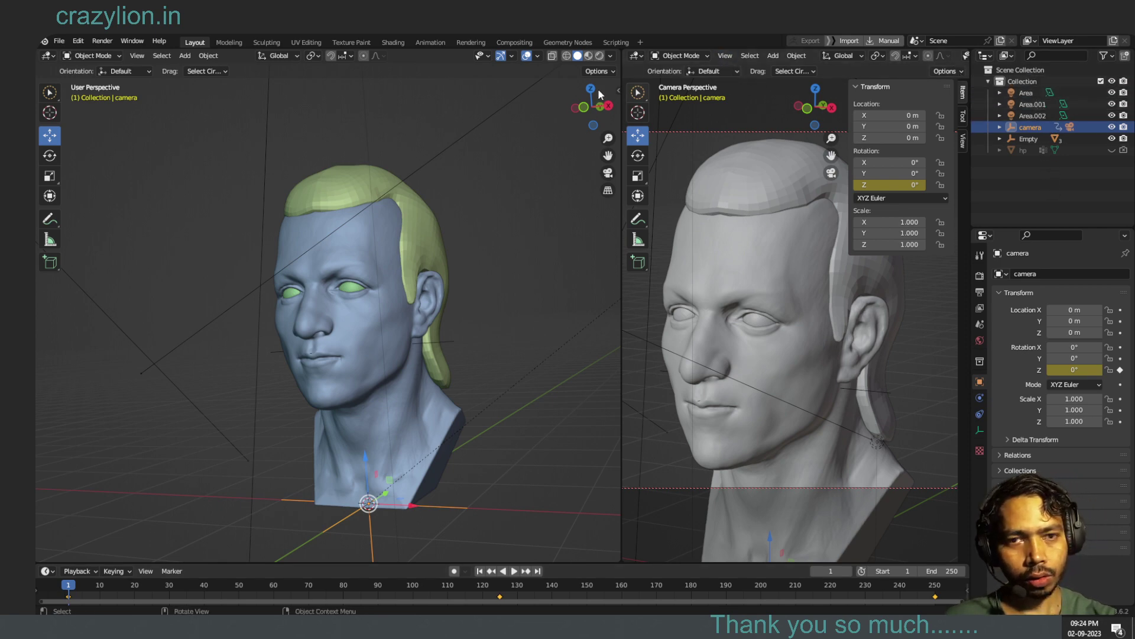
- Open the left viewport's Add menu to show the Empty types
left_click(188, 57)
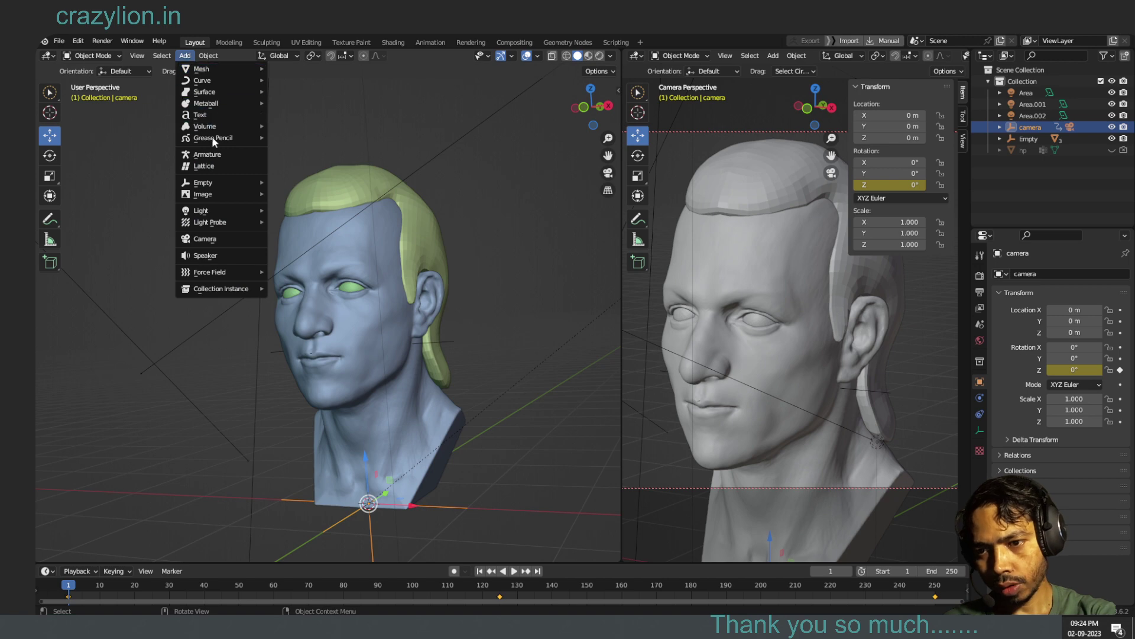
mouse_move(203, 182)
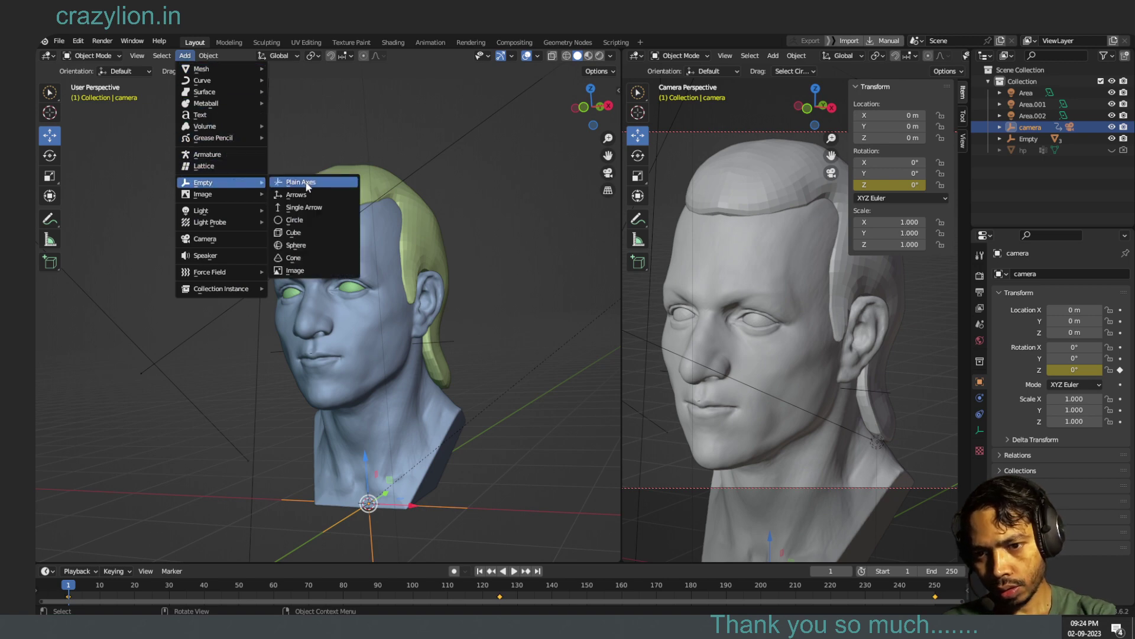
- Add a plain-axes empty and parent Area, Area.001 and Area.002 under it
left_click(306, 187)
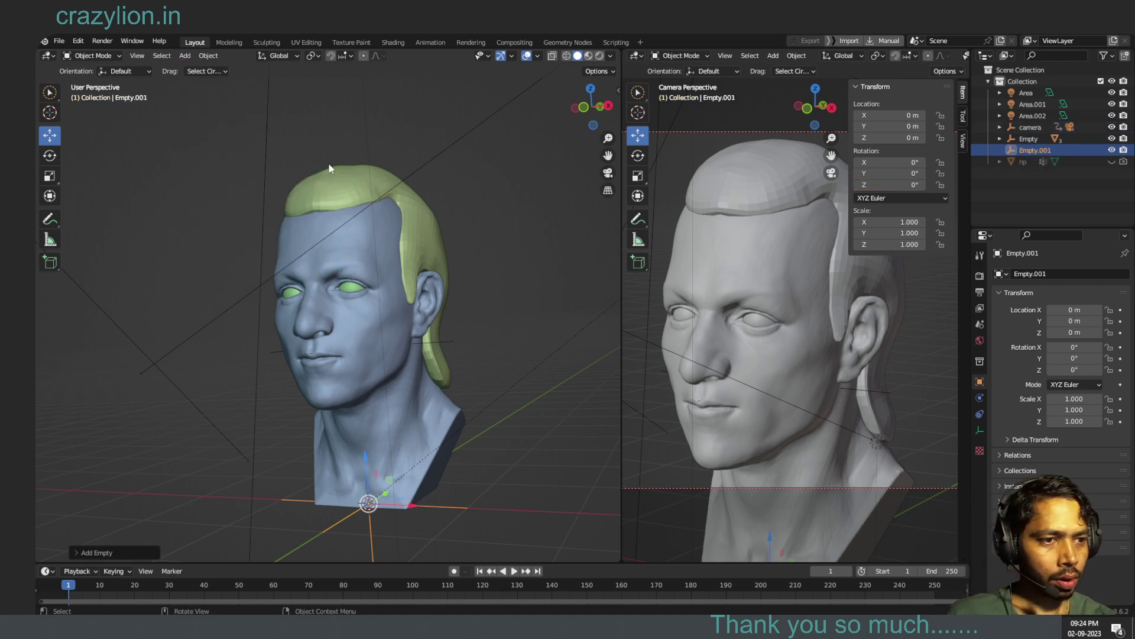
left_click(1030, 93)
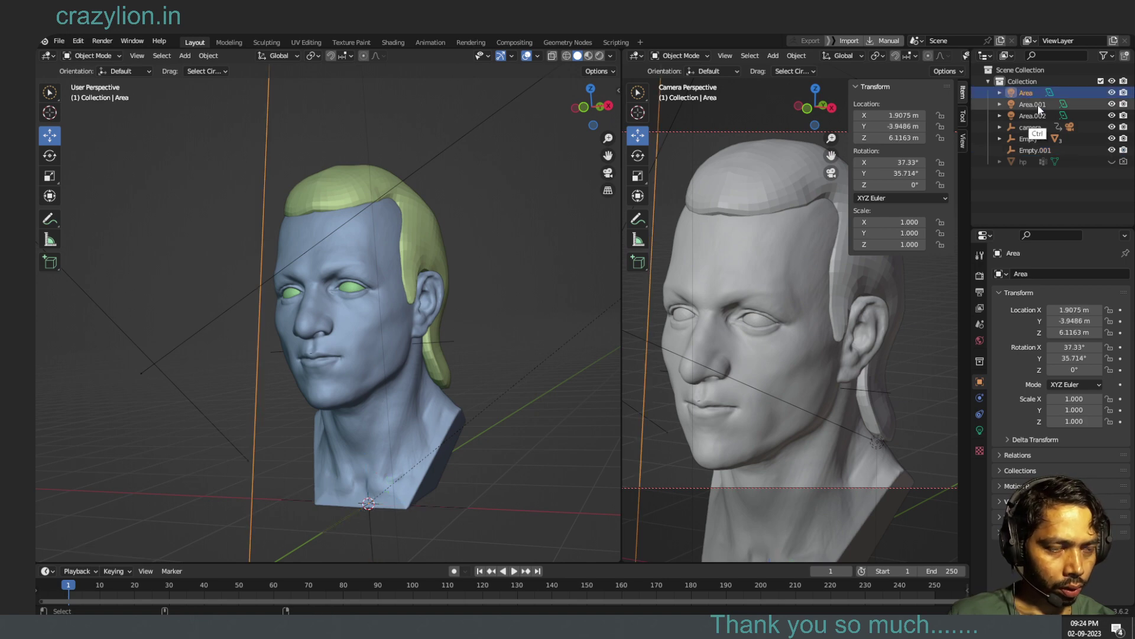
left_click(1038, 105, "ctrl")
left_click(1038, 115, "ctrl")
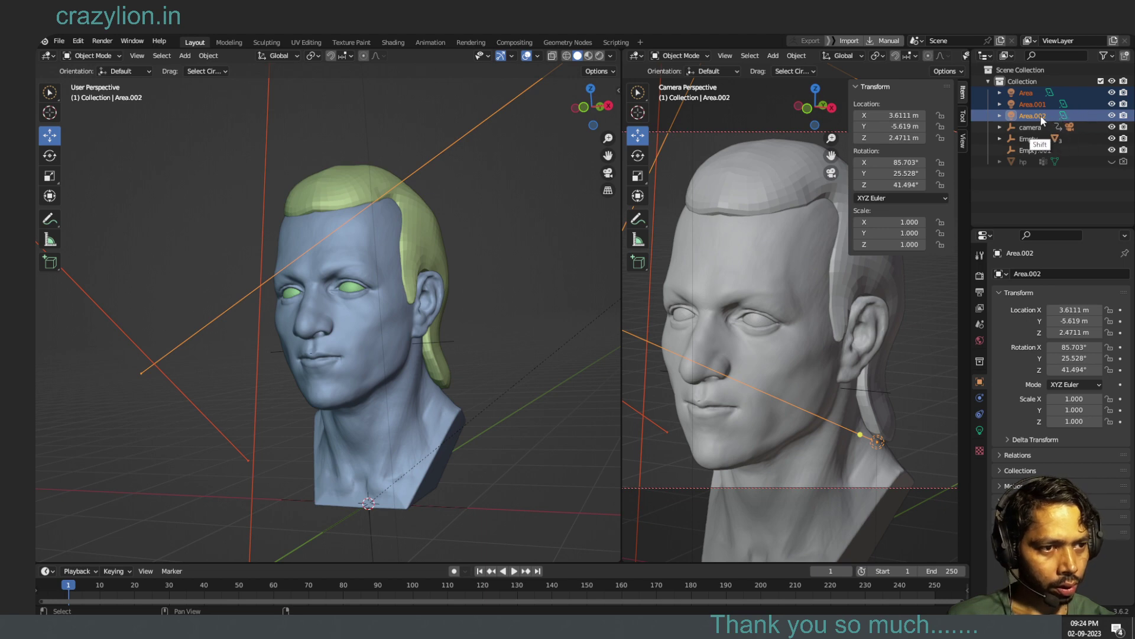
key("Delete")
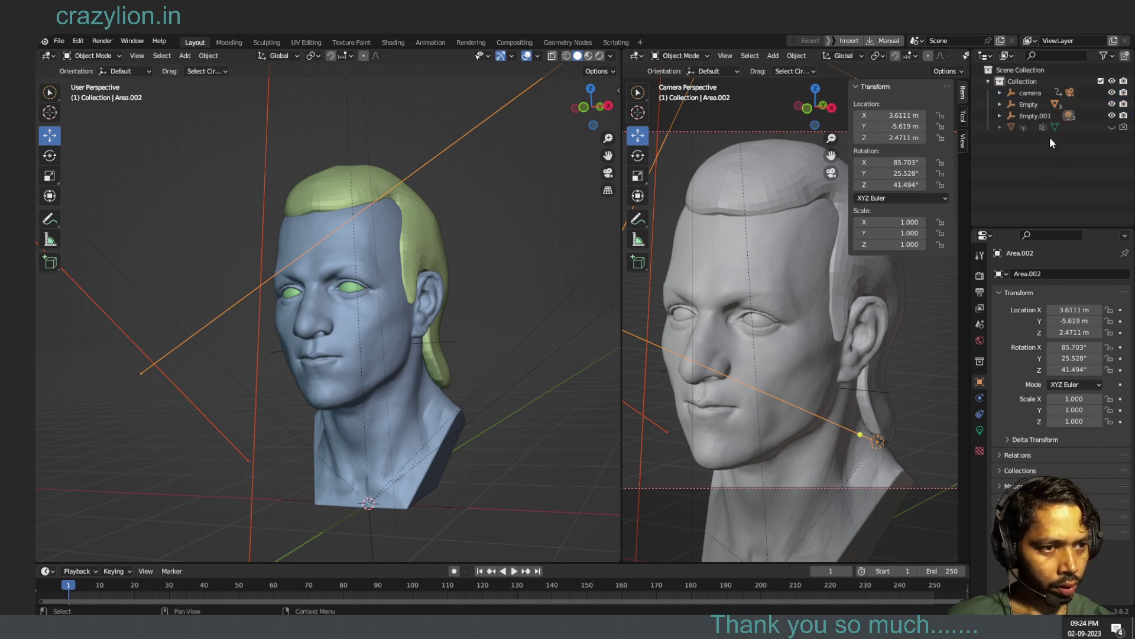
- Rename the new empty to lights and the head group's Empty to mesh
left_click(1039, 115)
double_click(1039, 115)
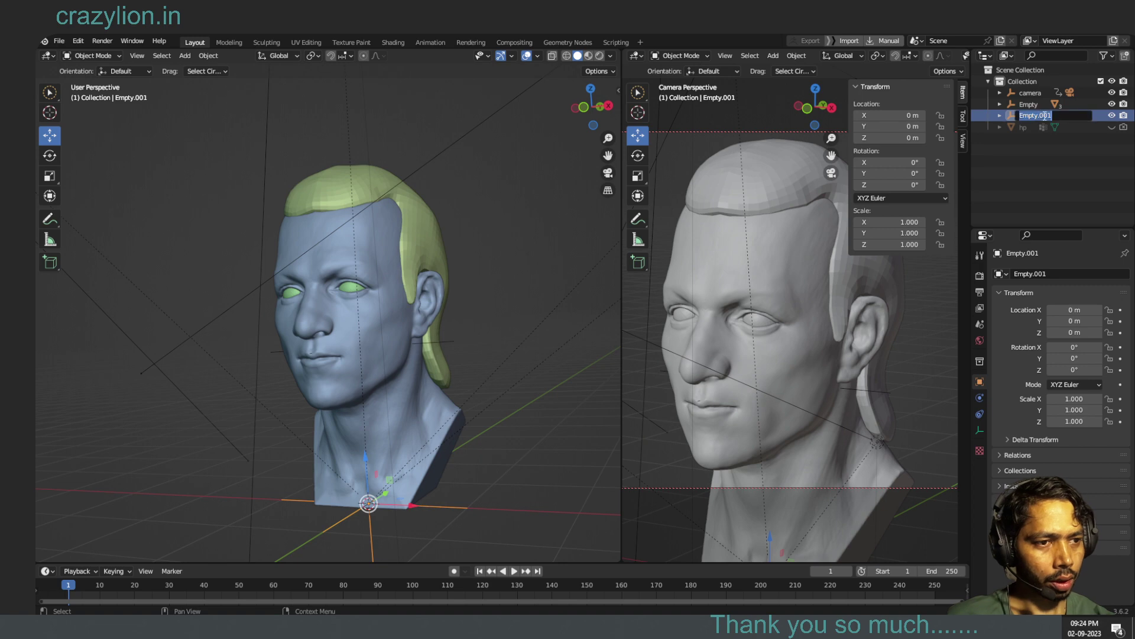
key("BackSpace")
type("light")
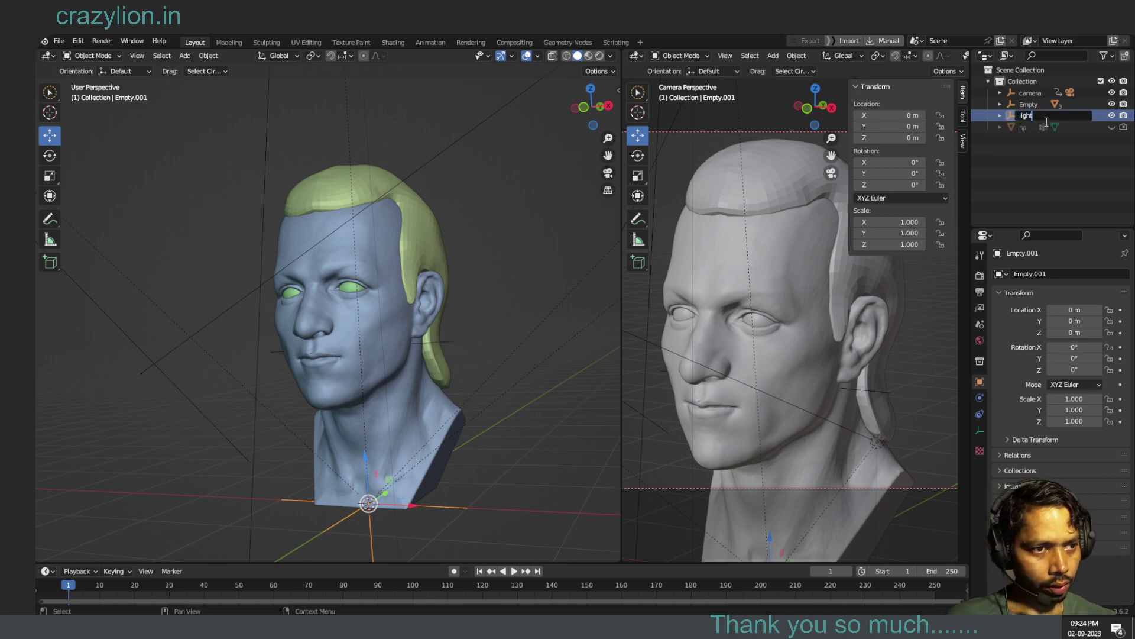
key("Return")
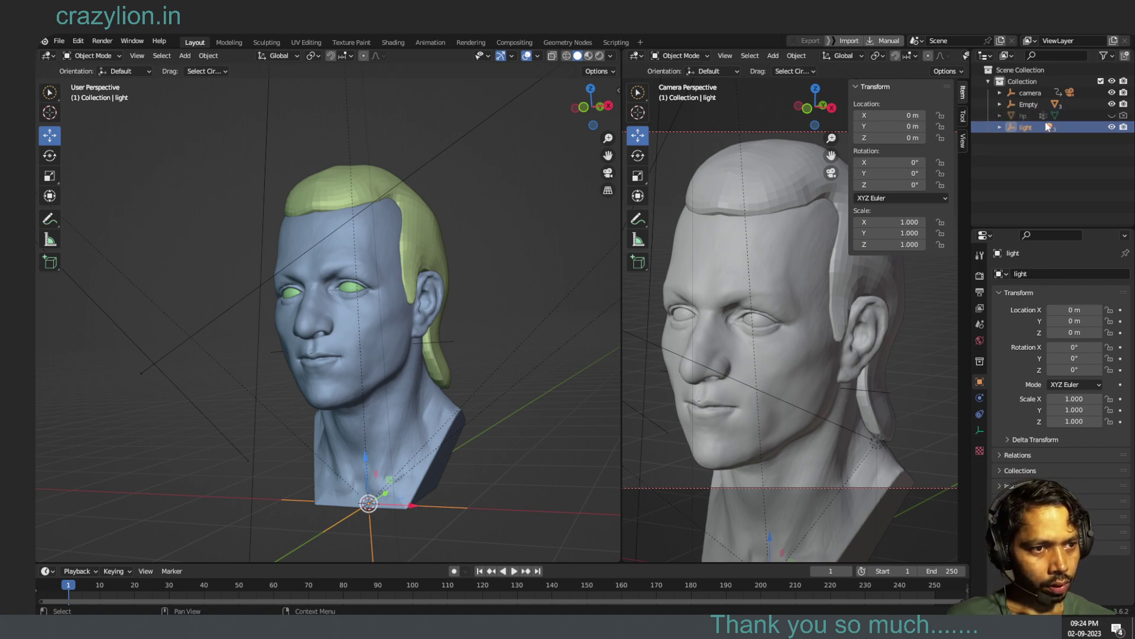
double_click(1031, 126)
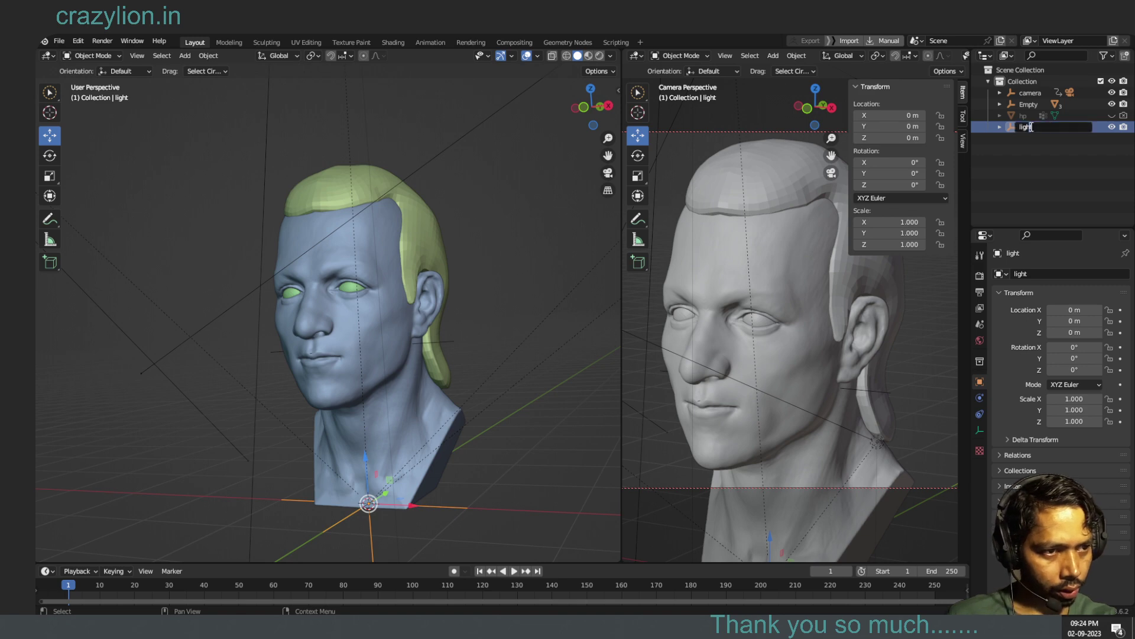
key("Return")
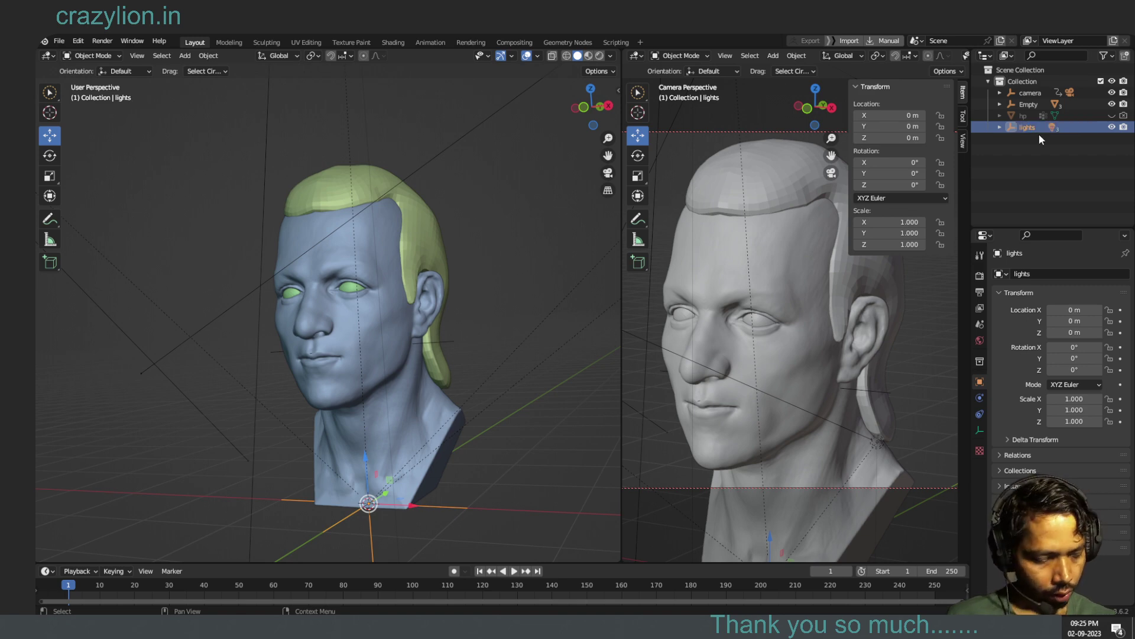
left_click(1030, 103)
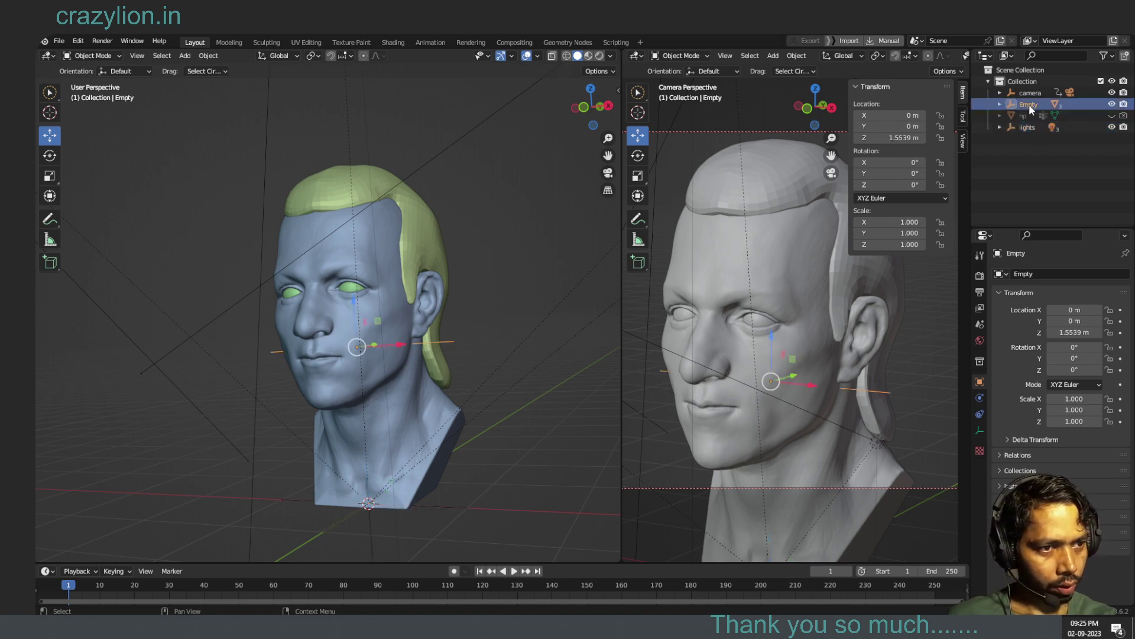
double_click(1030, 104)
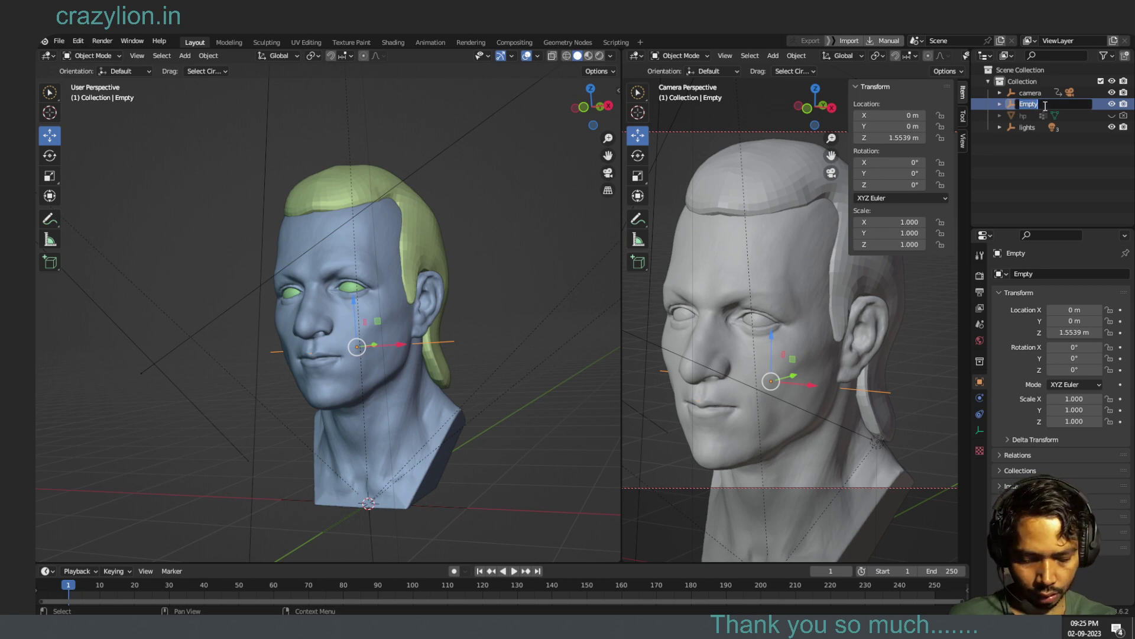
type("mesh")
key("Return")
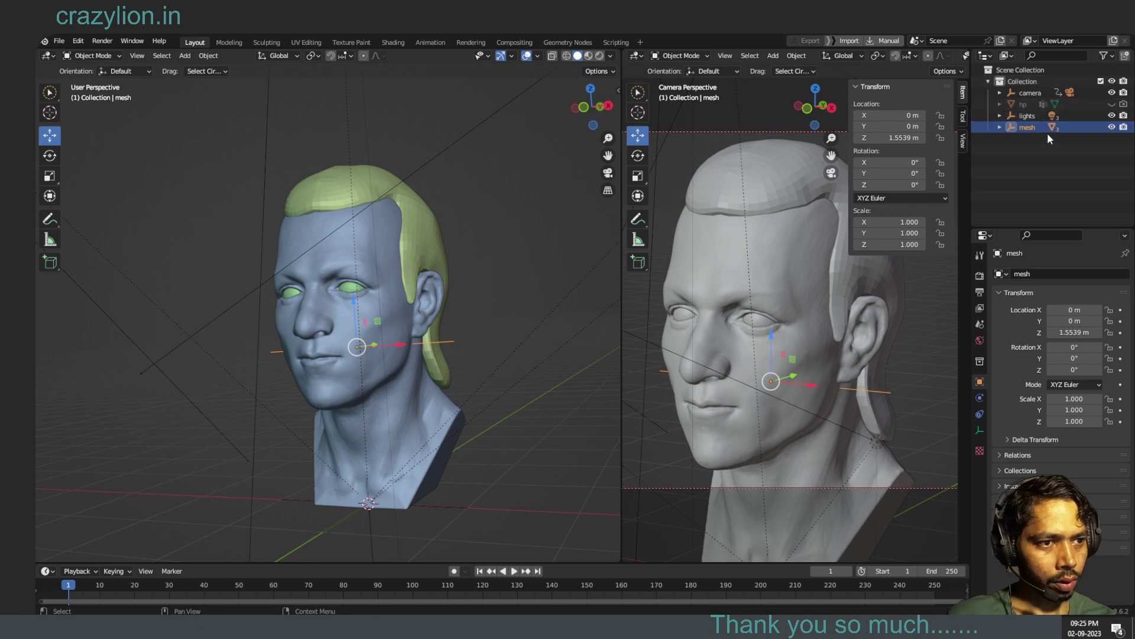
left_click(1000, 93)
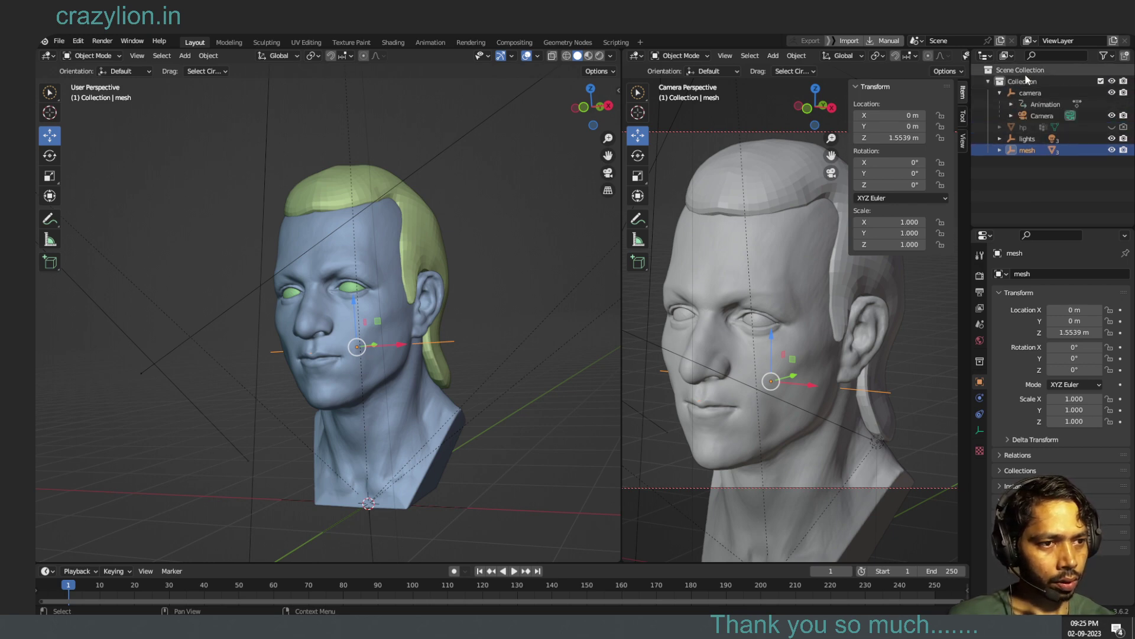
left_click(1000, 92)
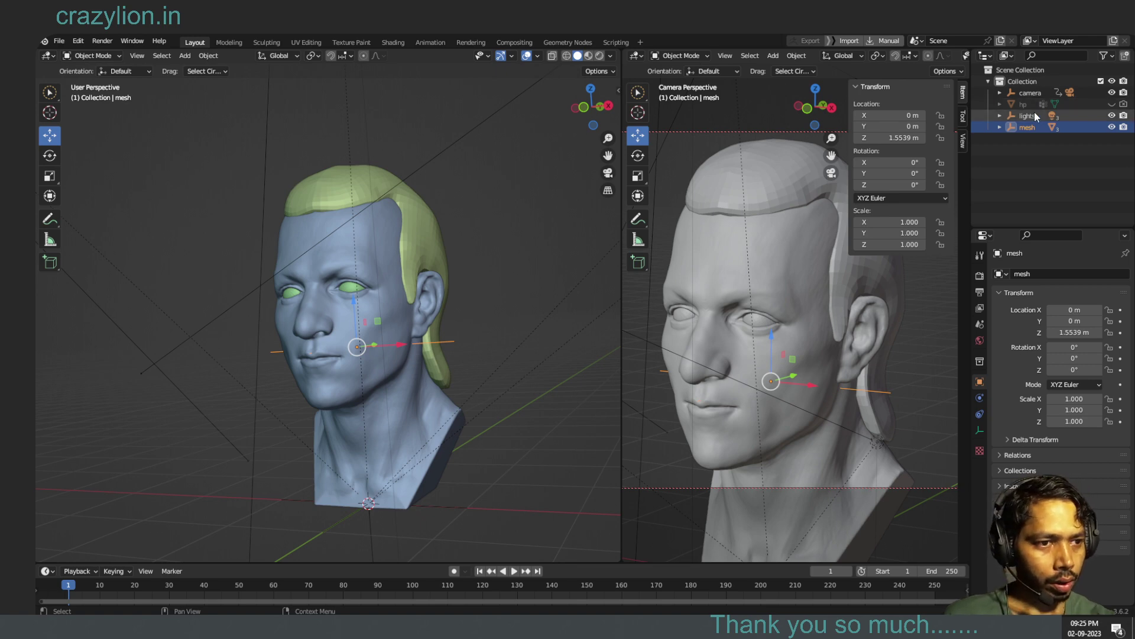
left_click(1033, 116)
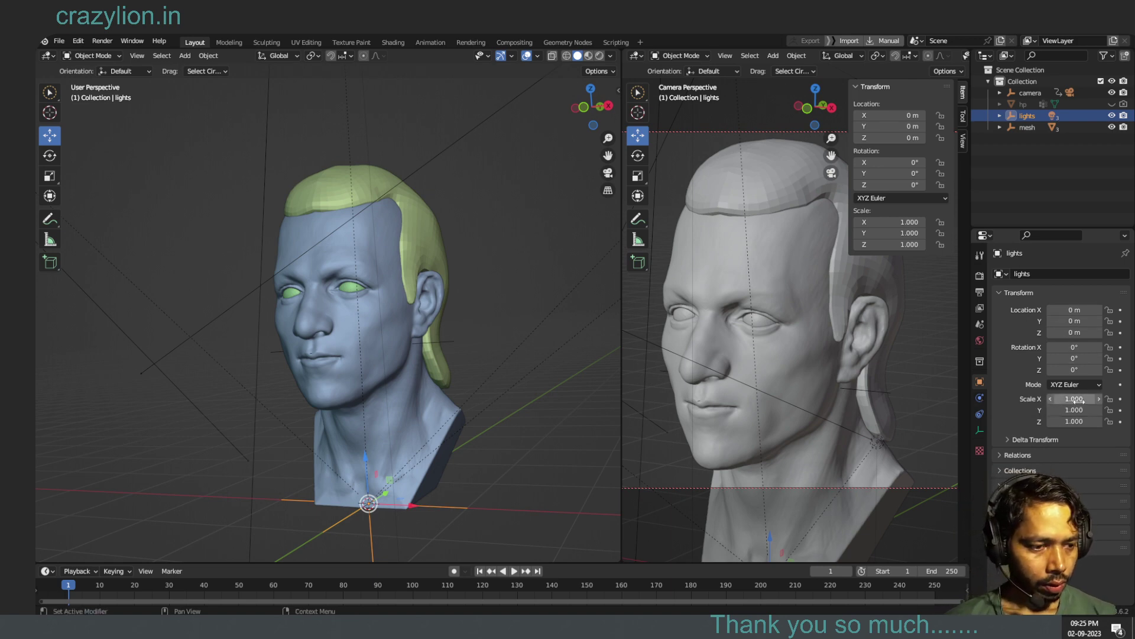
mouse_move(1074, 369)
left_mouse_down()
mouse_move(1005, 370)
mouse_move(1106, 368)
left_mouse_up()
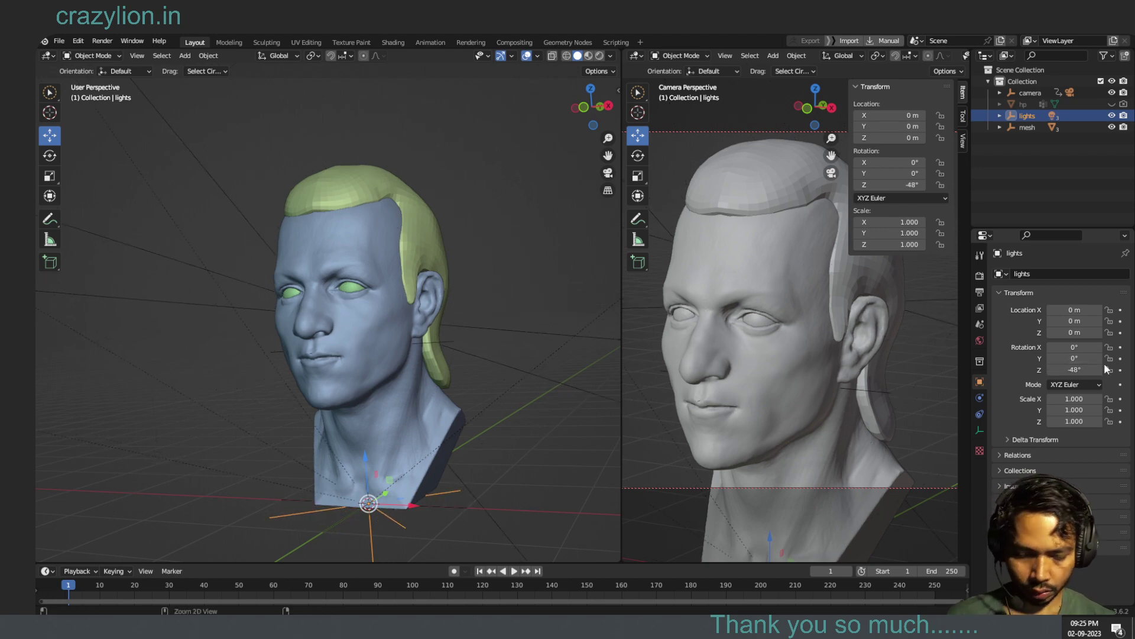
key("BackSpace")
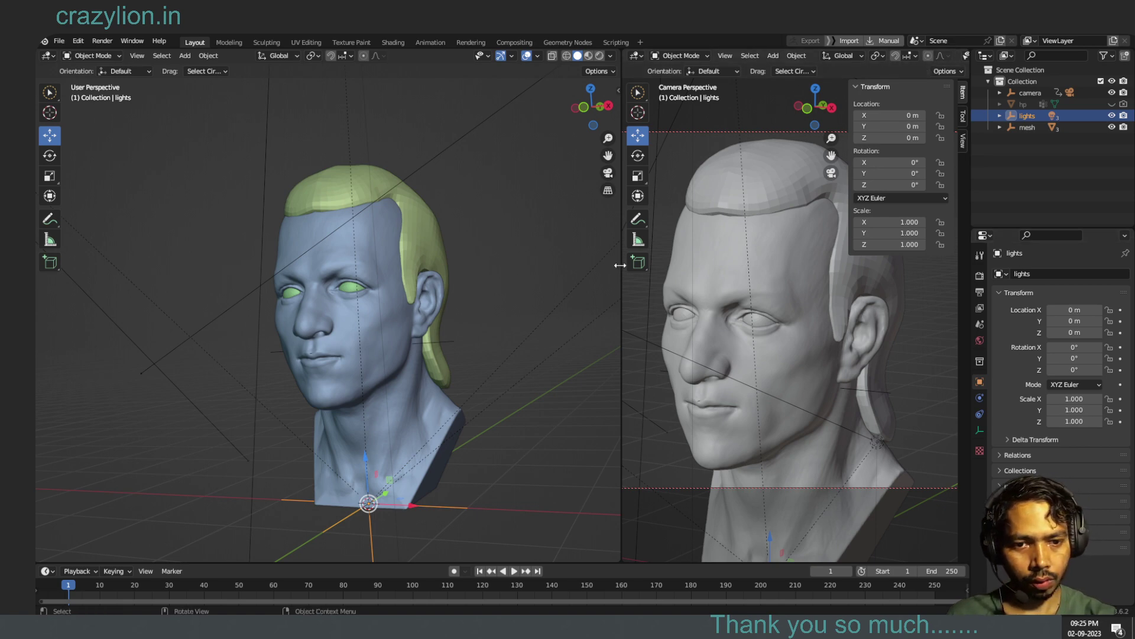
- Widen the camera viewport and show it with rendered shading
left_click_drag(620, 265, 449, 268)
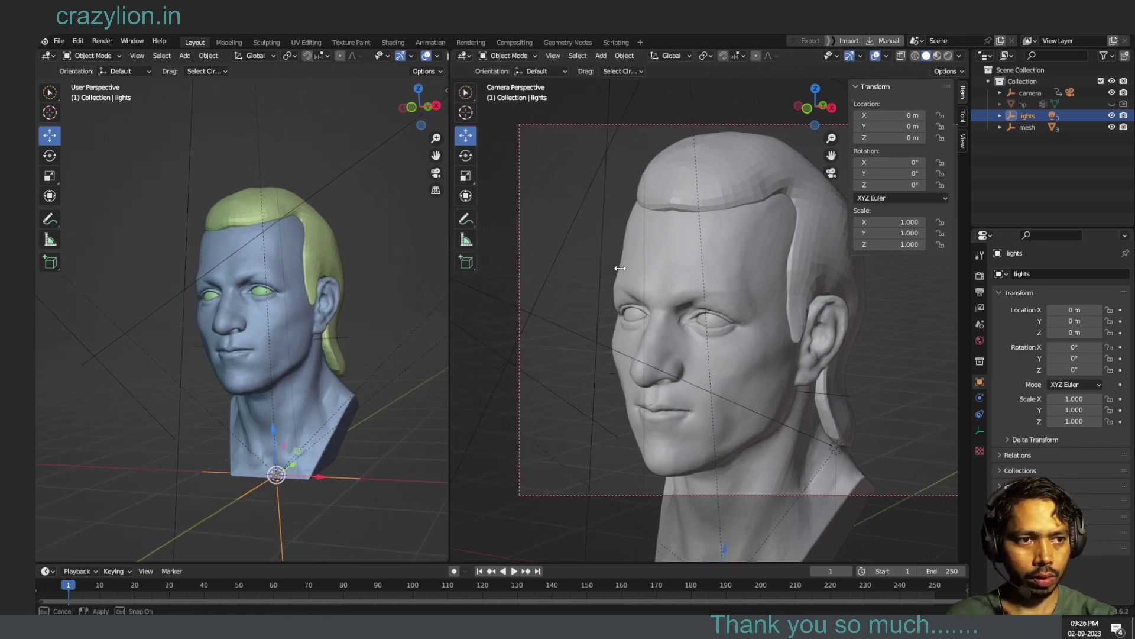
left_click_drag(619, 268, 442, 270)
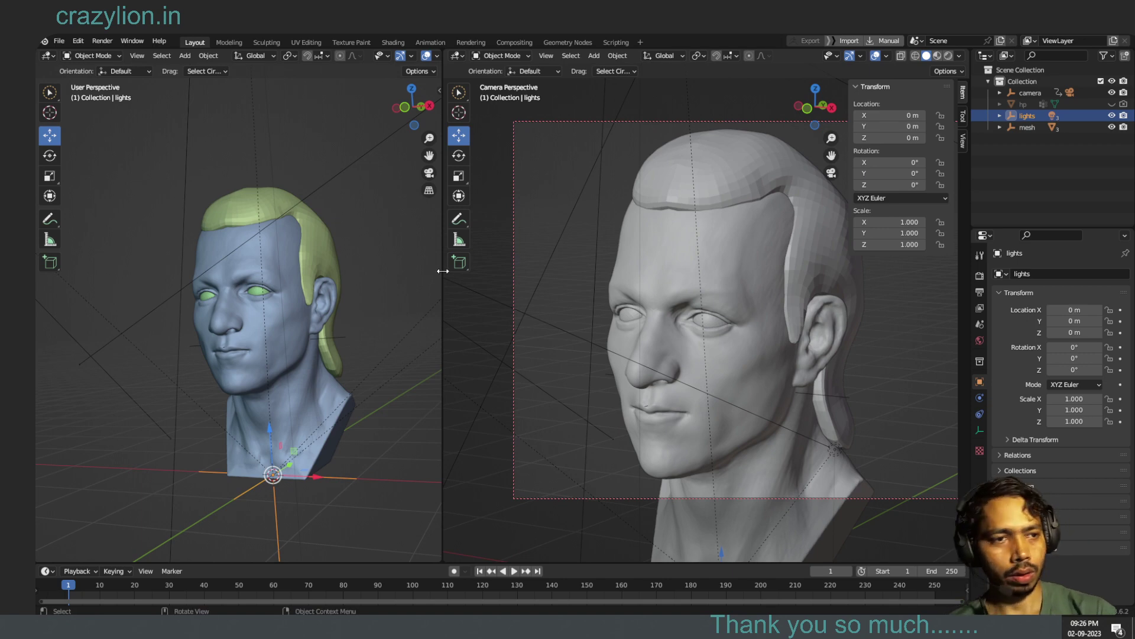
left_click(949, 55)
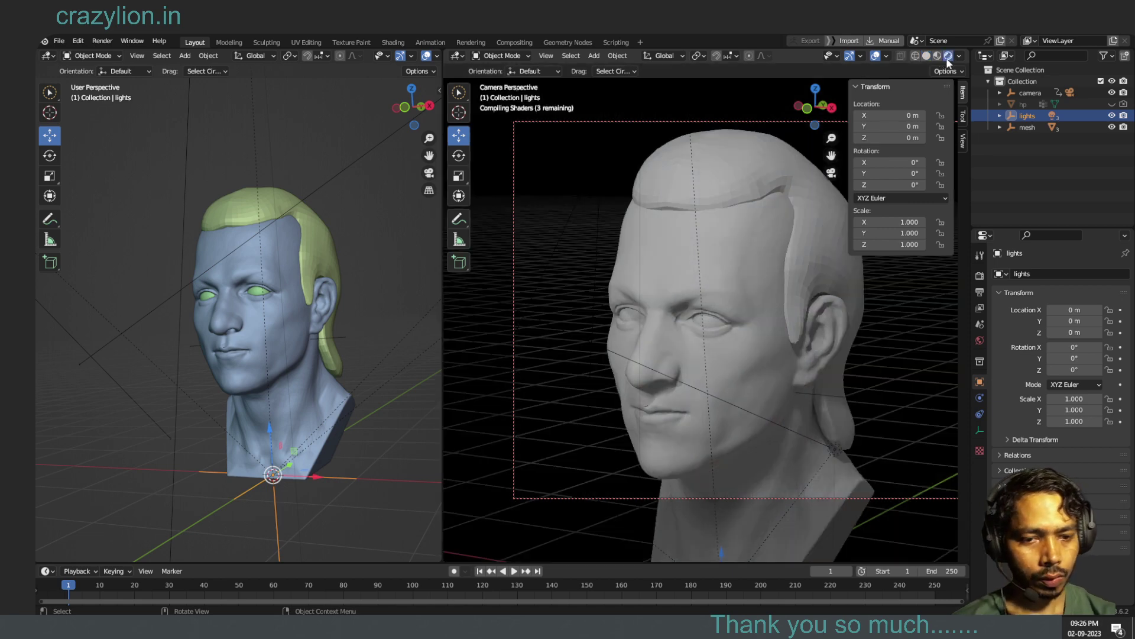
- Swing the lights rig's Z rotation through test values from 30° to about -27°
left_click(1076, 371)
type("30")
key("Return")
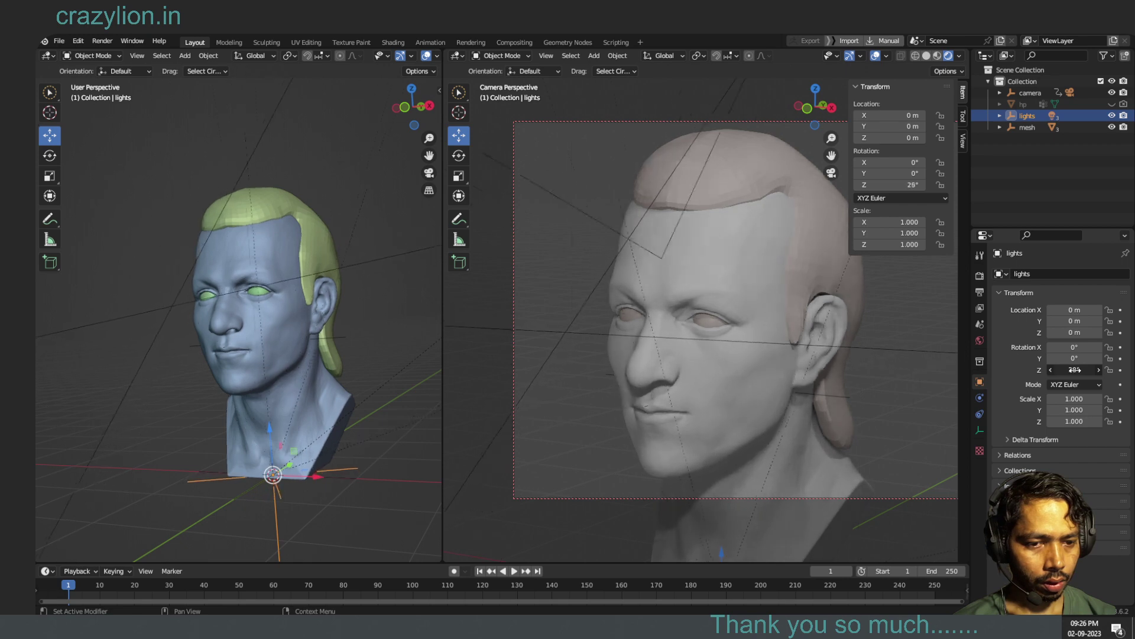
mouse_move(1076, 370)
left_mouse_down()
mouse_move(1029, 369)
mouse_move(1094, 370)
mouse_move(1077, 370)
left_mouse_up()
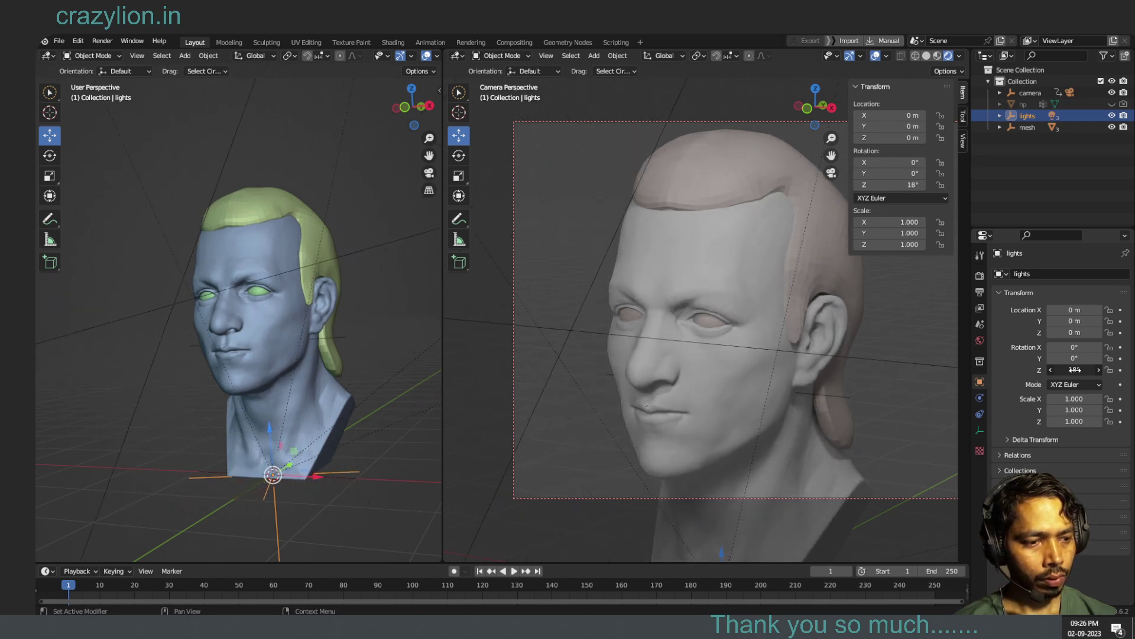
left_click_drag(1075, 370, 1077, 369)
left_click(1078, 369)
type("0")
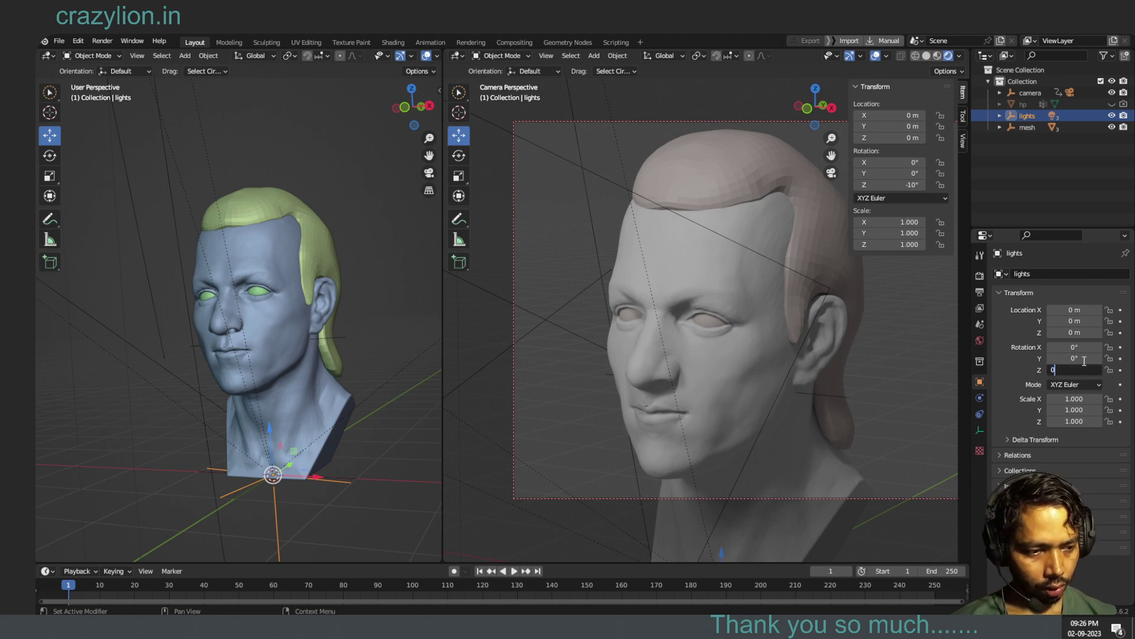
key("Return")
- Test-tilt the lights rig on Y and X, resetting Y to 0° and X near 1°
left_click_drag(1071, 358, 1075, 358)
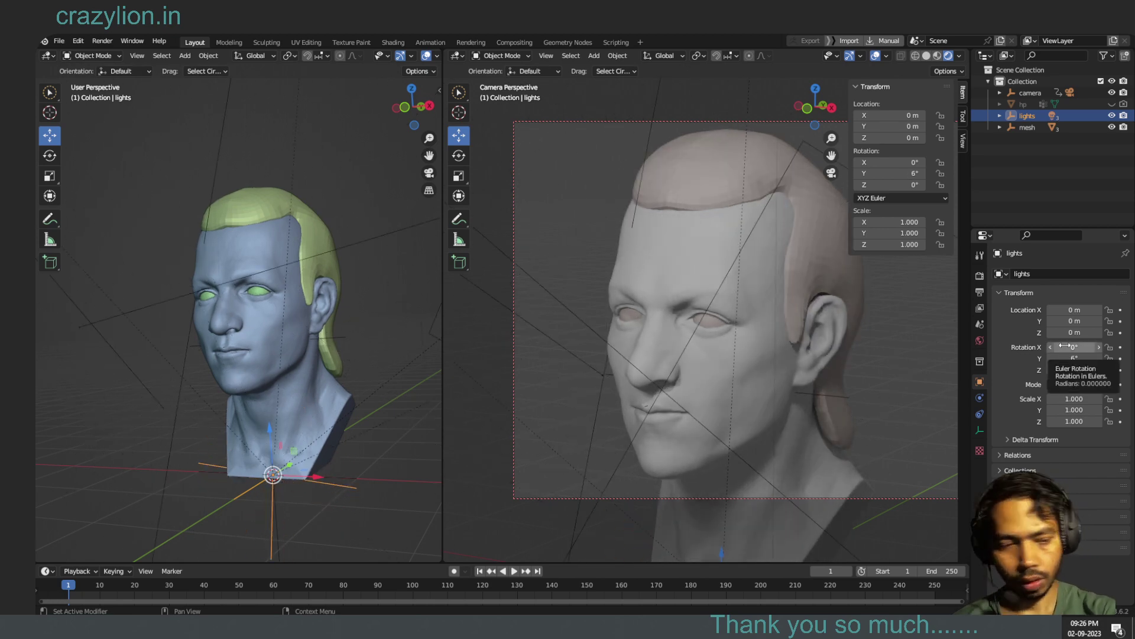
left_click(1076, 359)
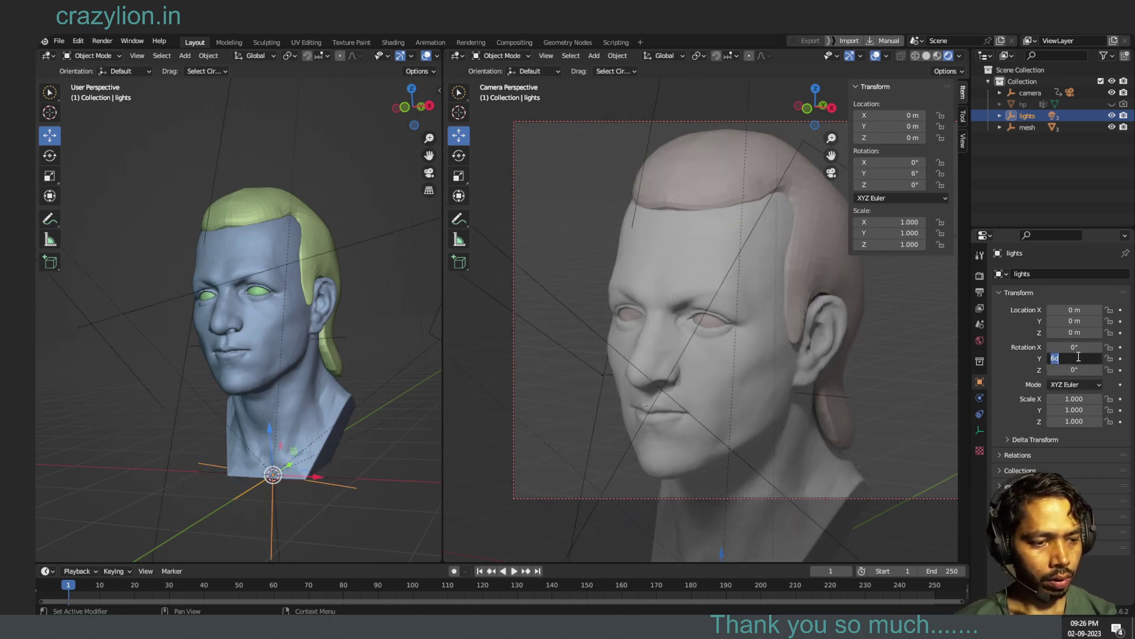
type("0")
key("Return")
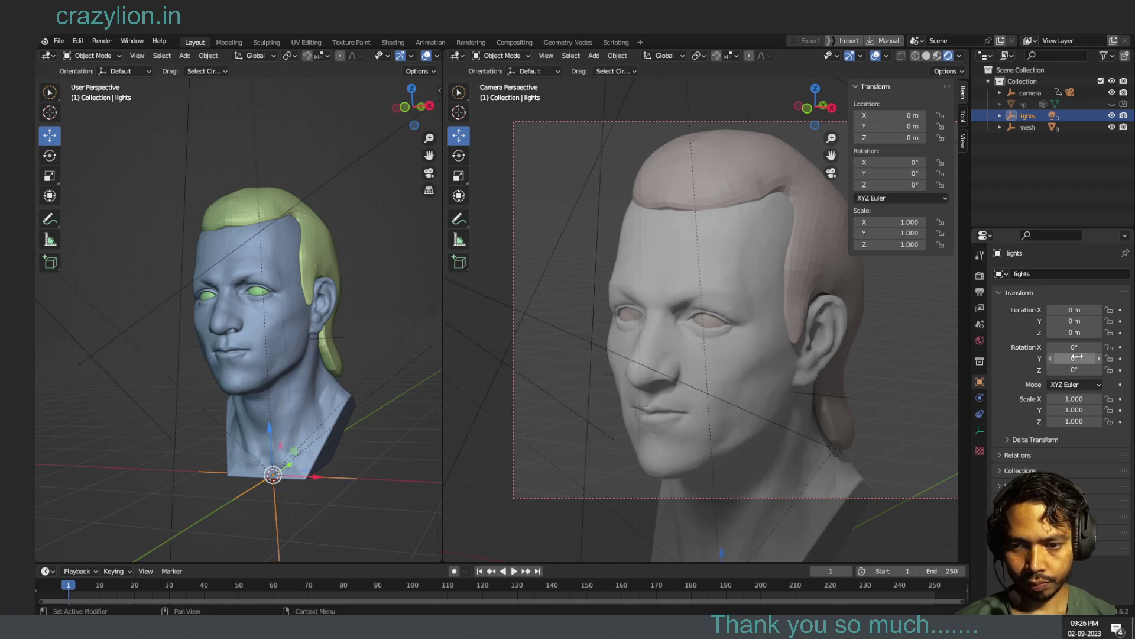
mouse_move(1072, 347)
left_mouse_down()
mouse_move(1086, 347)
mouse_move(1071, 347)
mouse_move(1076, 369)
left_mouse_up()
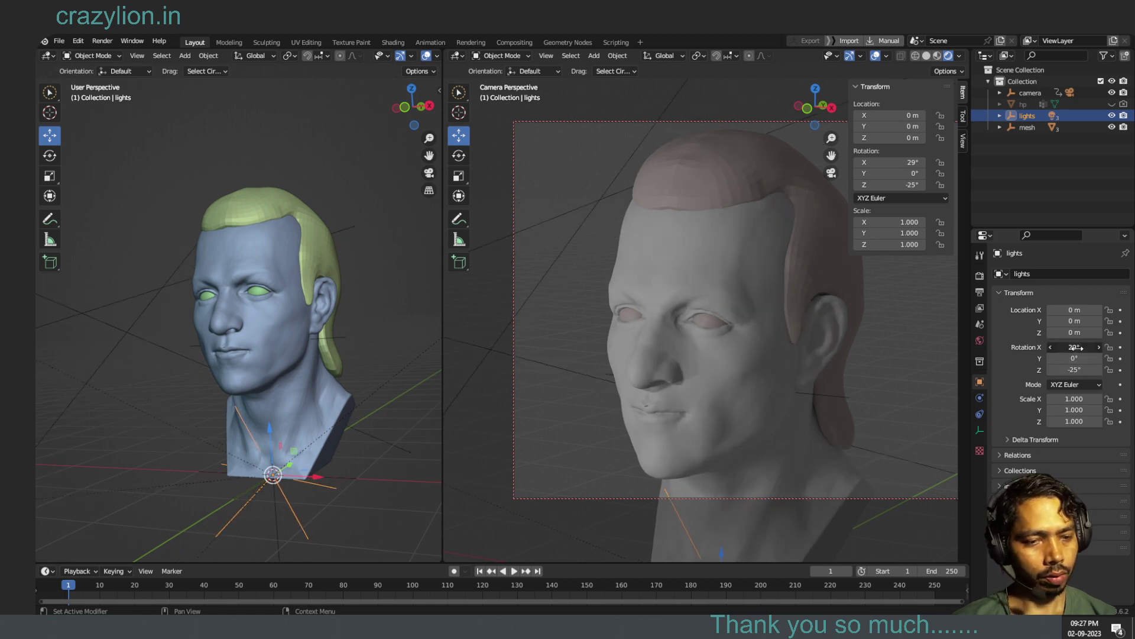
left_click_drag(1075, 347, 1063, 345)
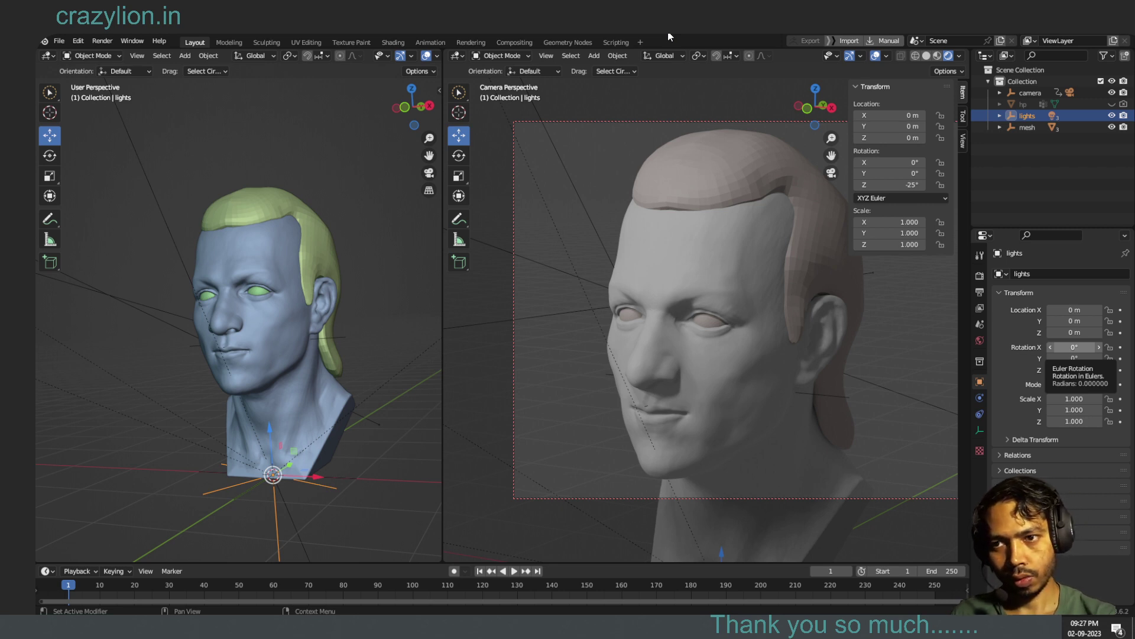
- Use File > Save As, changing portrait_study to portrait_study2.blend in blender_file
left_click(59, 40)
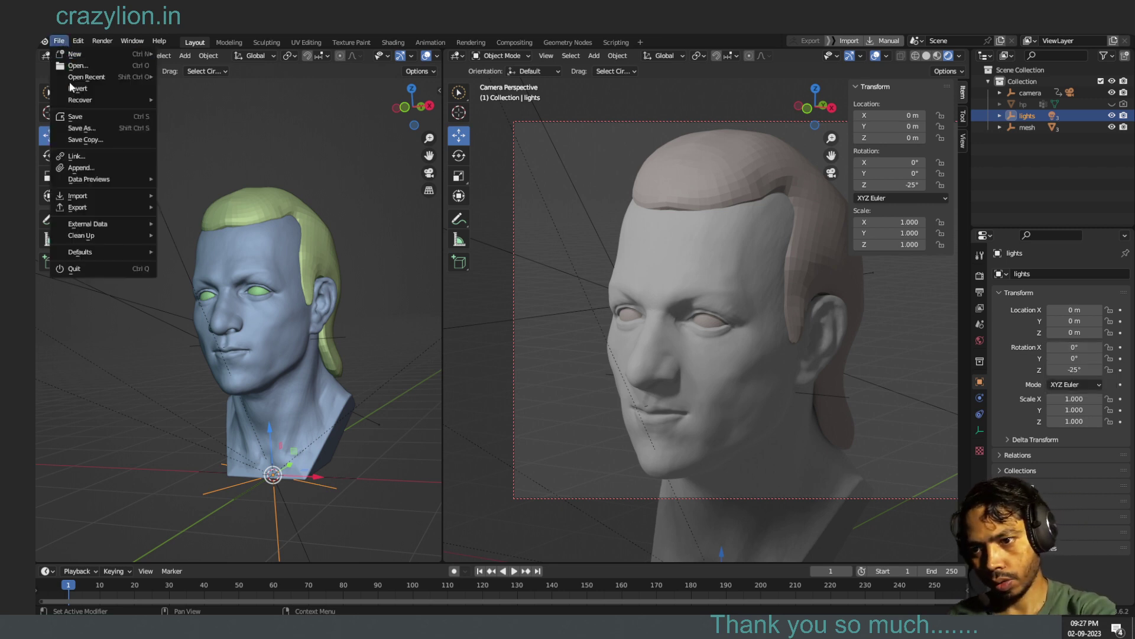
left_click(98, 127)
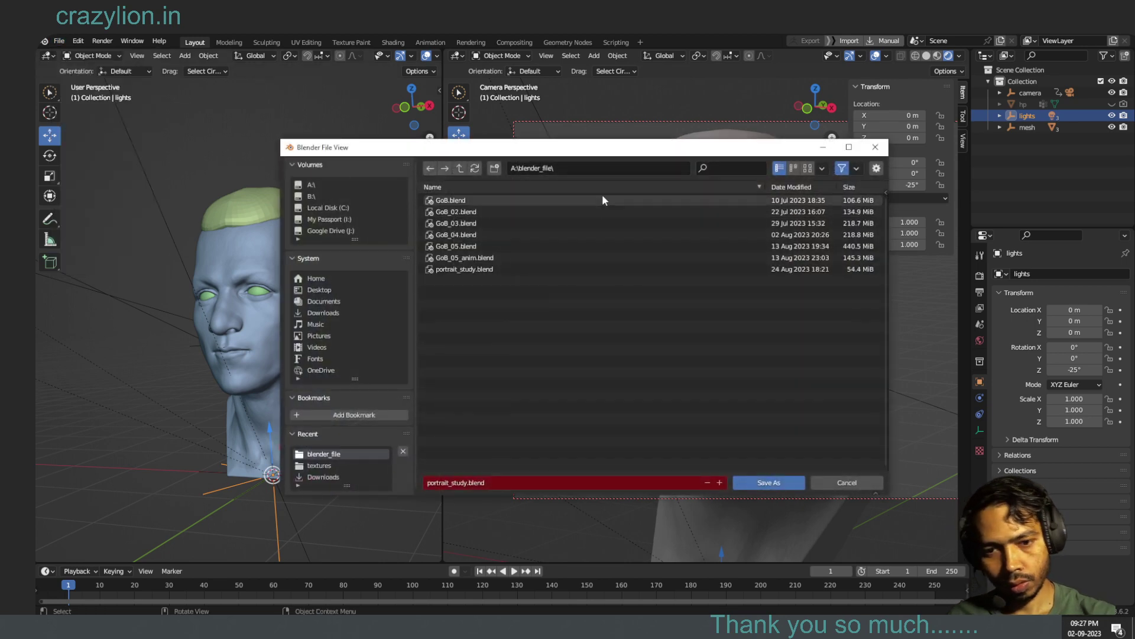
left_click(467, 482)
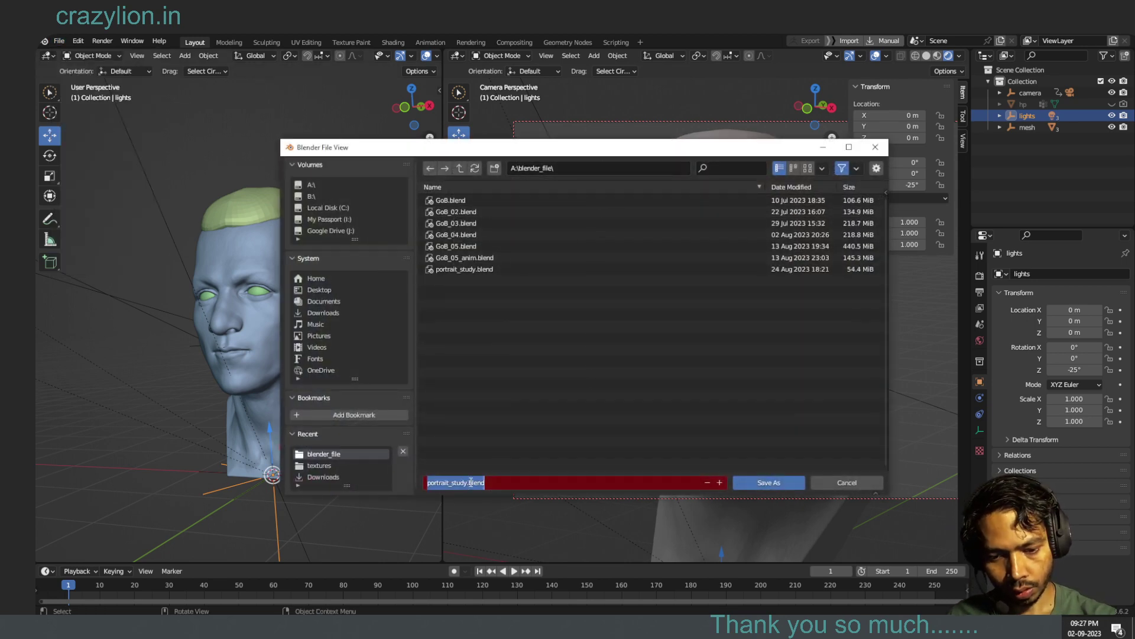
left_click(467, 483)
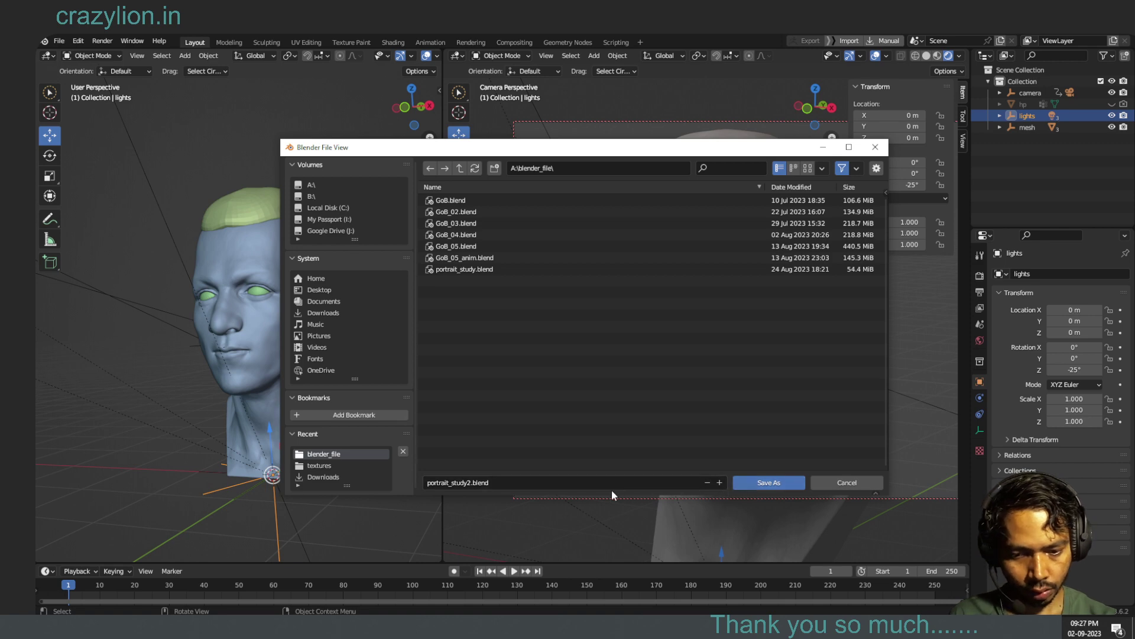
left_click(469, 483)
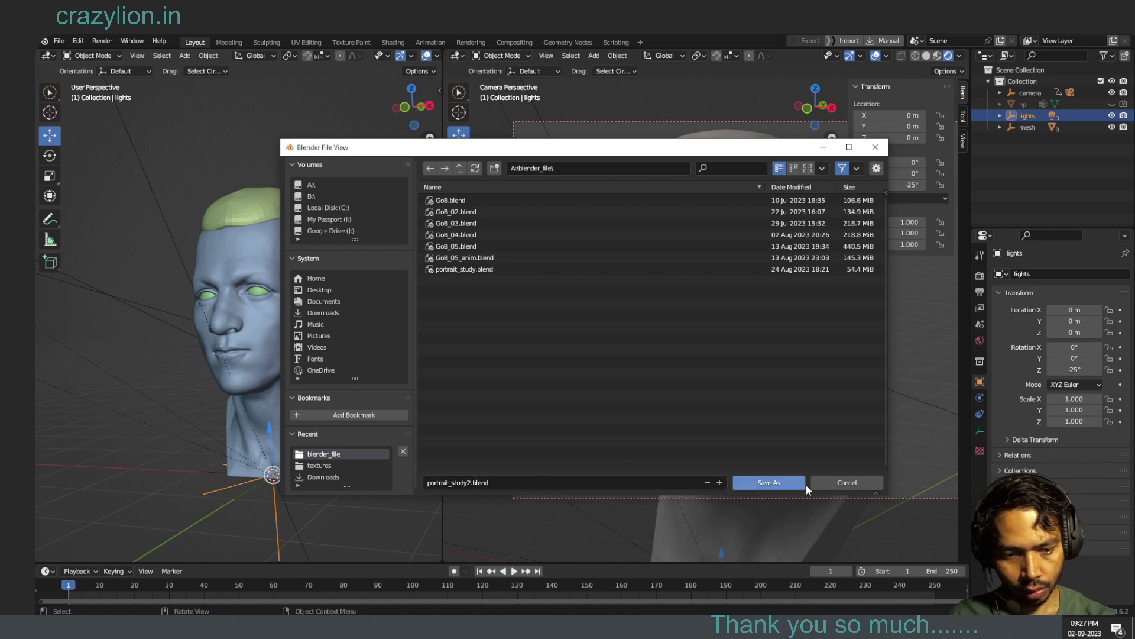
left_click(784, 482)
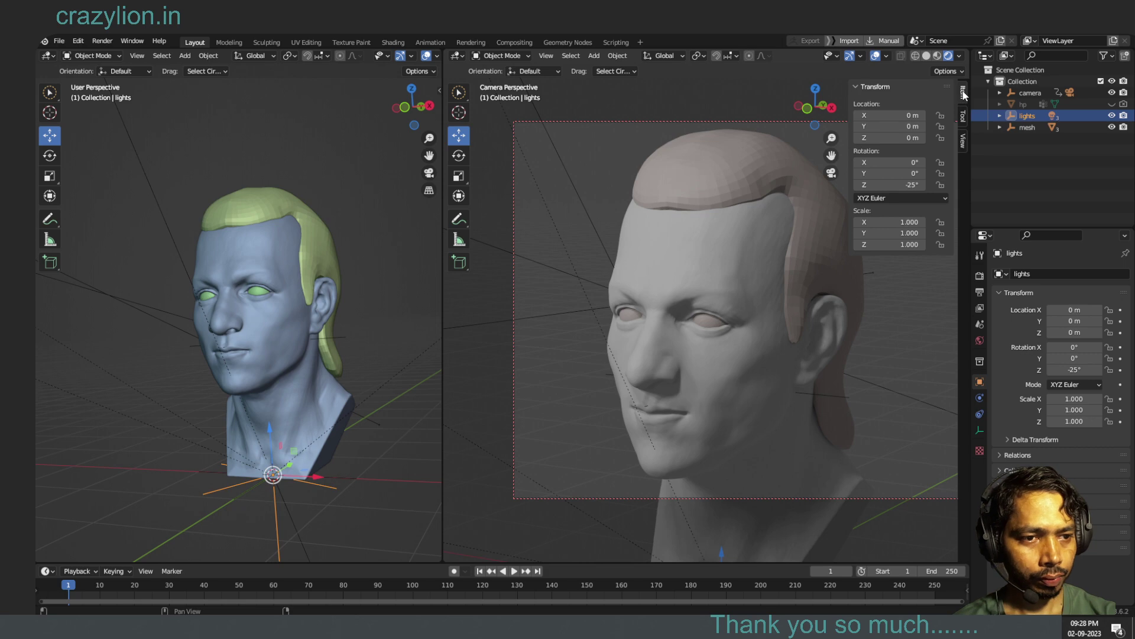
- Close the camera view's N sidebar and drag the viewport divider to widen the camera view
key("n")
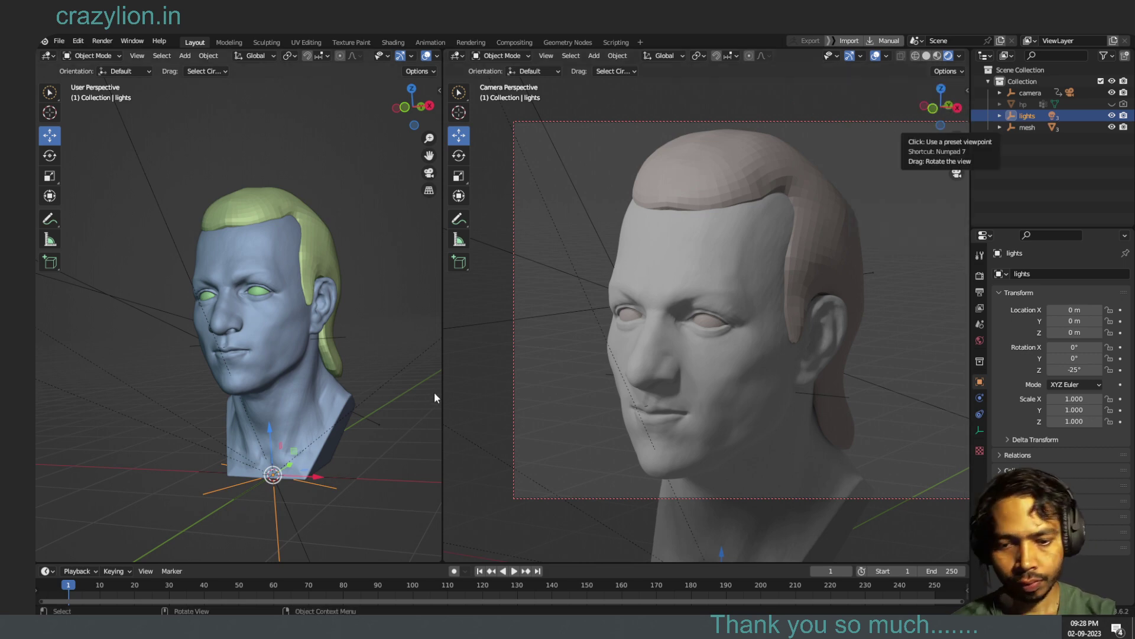
mouse_move(443, 389)
left_mouse_down()
mouse_move(635, 388)
mouse_move(641, 375)
left_mouse_up()
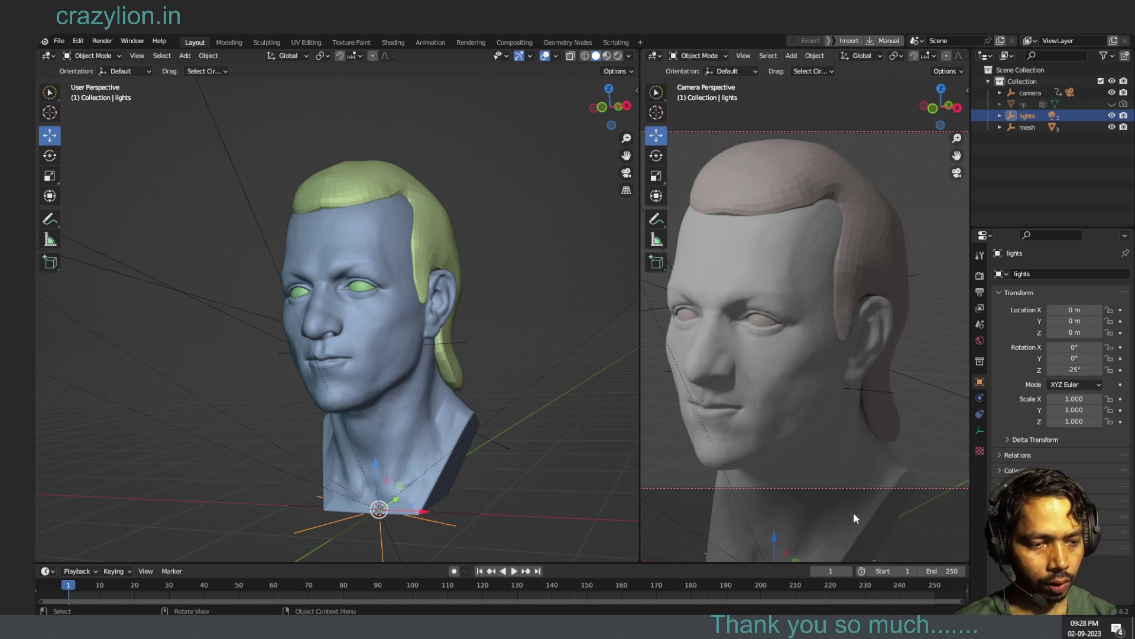
mouse_move(642, 439)
left_mouse_down()
mouse_move(379, 439)
mouse_move(382, 421)
left_mouse_up()
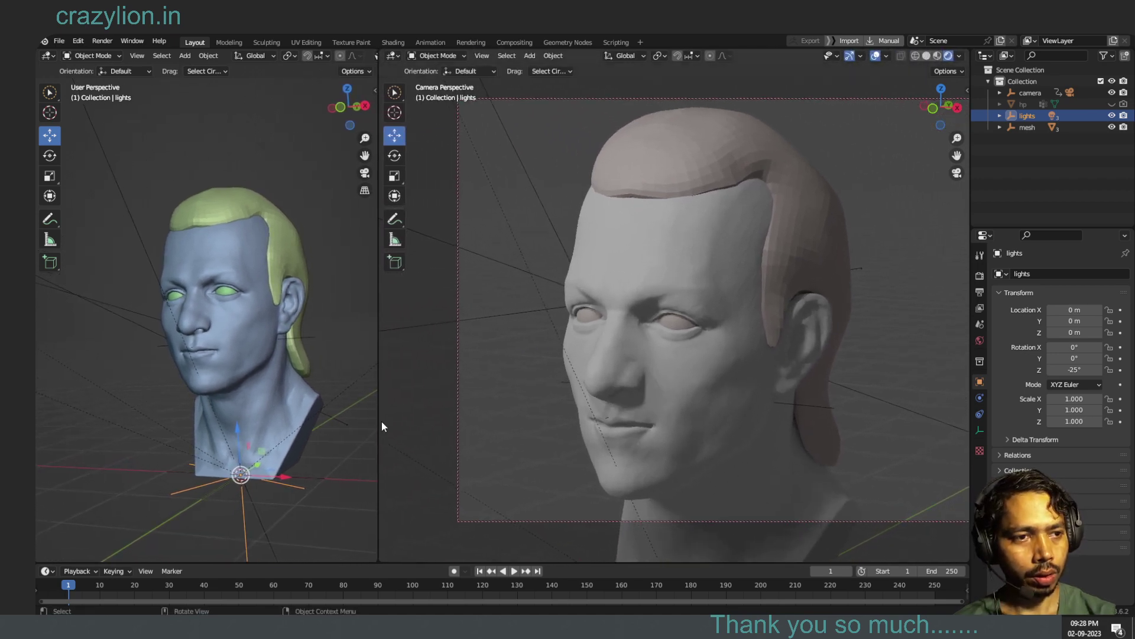
left_click(959, 71)
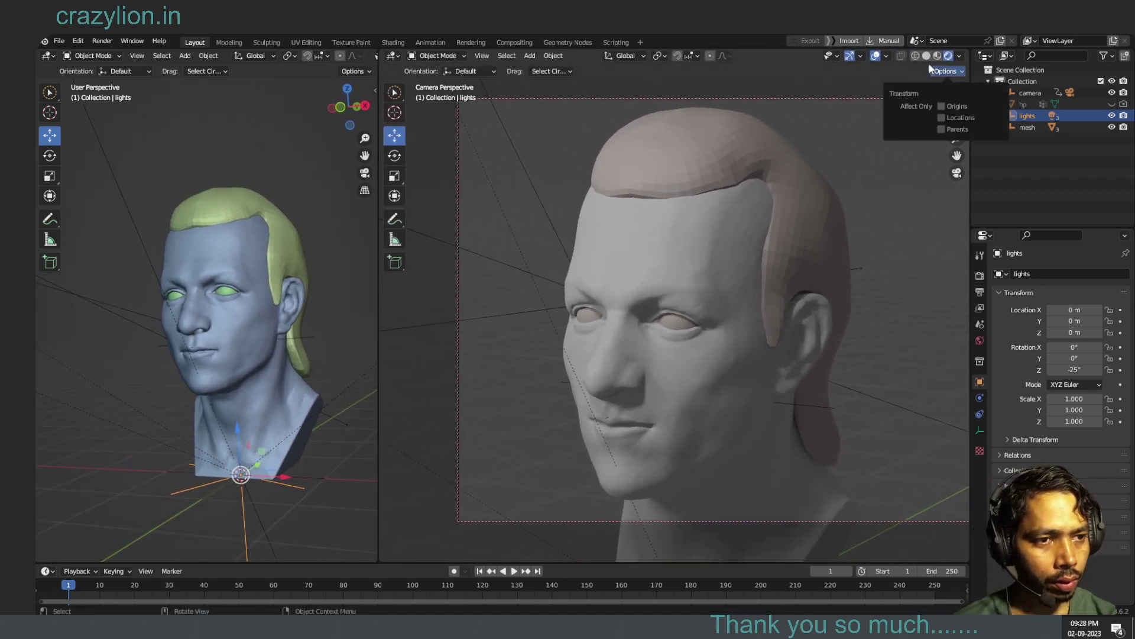
left_click(966, 90)
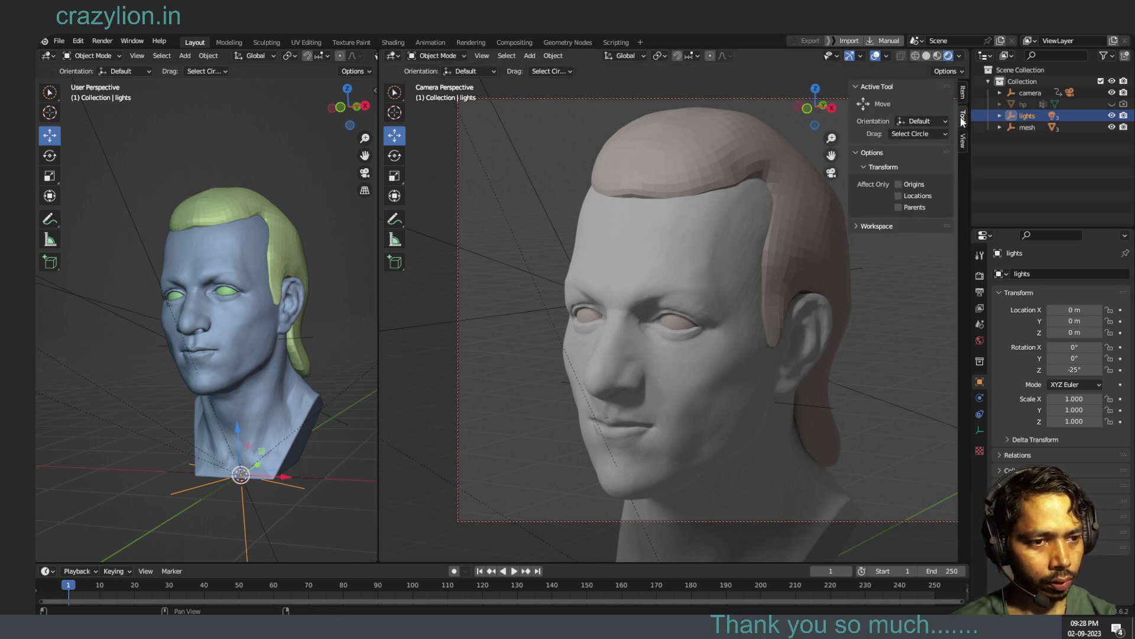
left_click(964, 140)
left_click(910, 230)
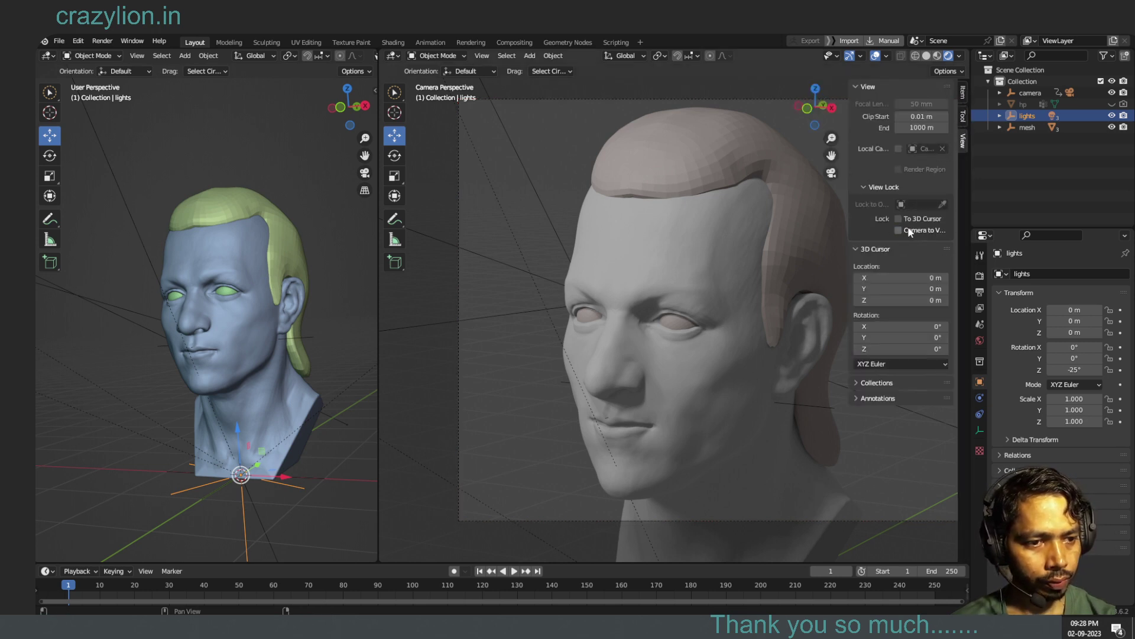
left_click(904, 230)
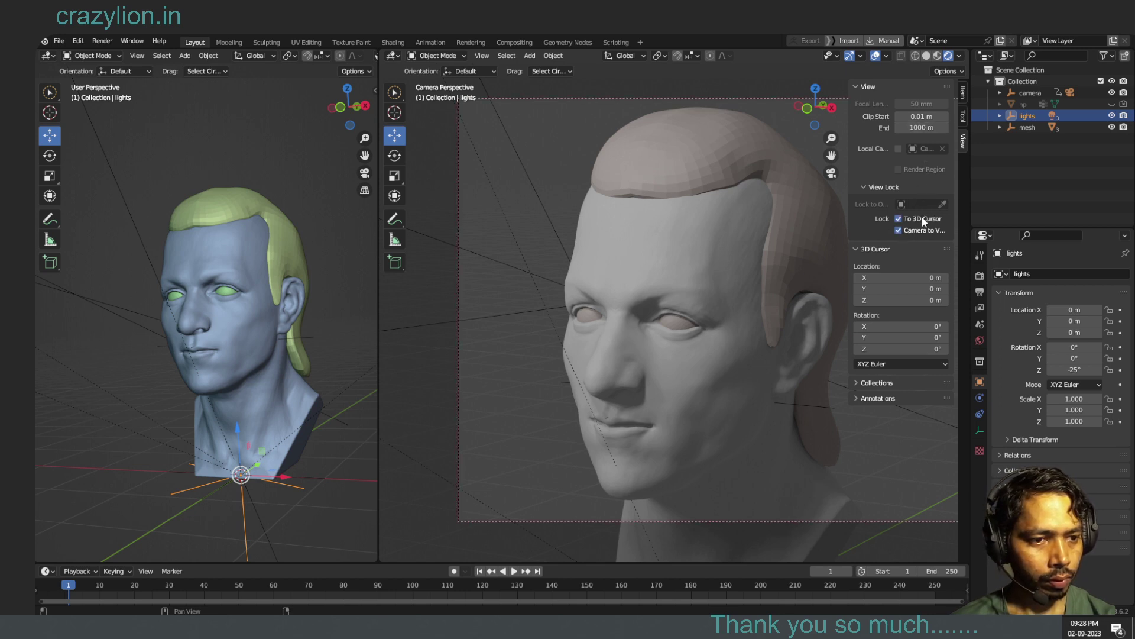
left_click(831, 173)
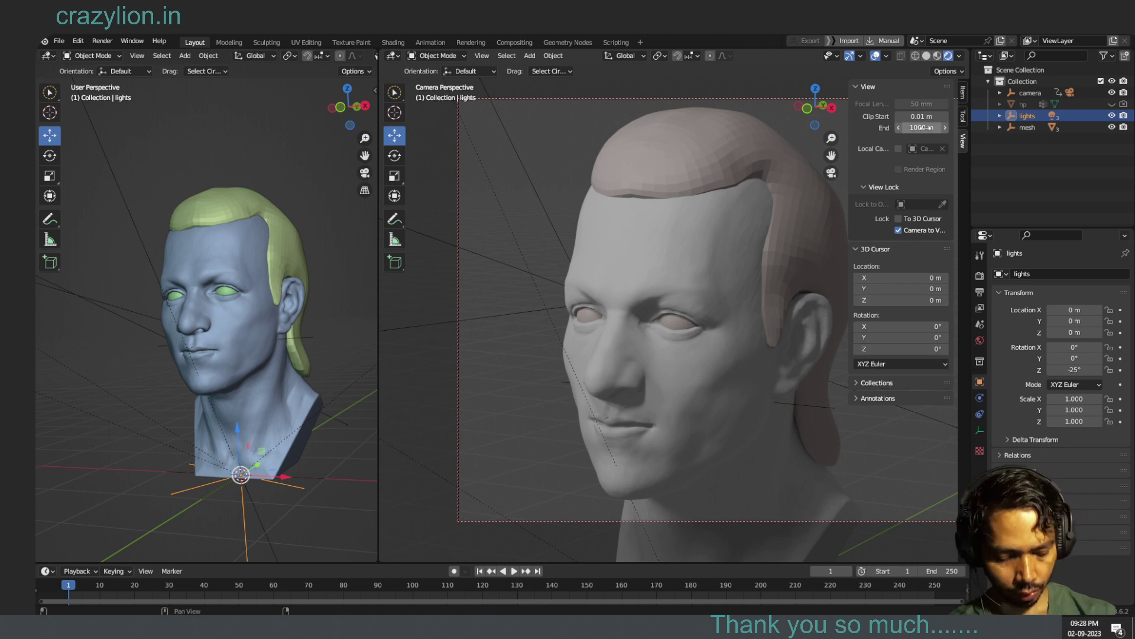
key("n")
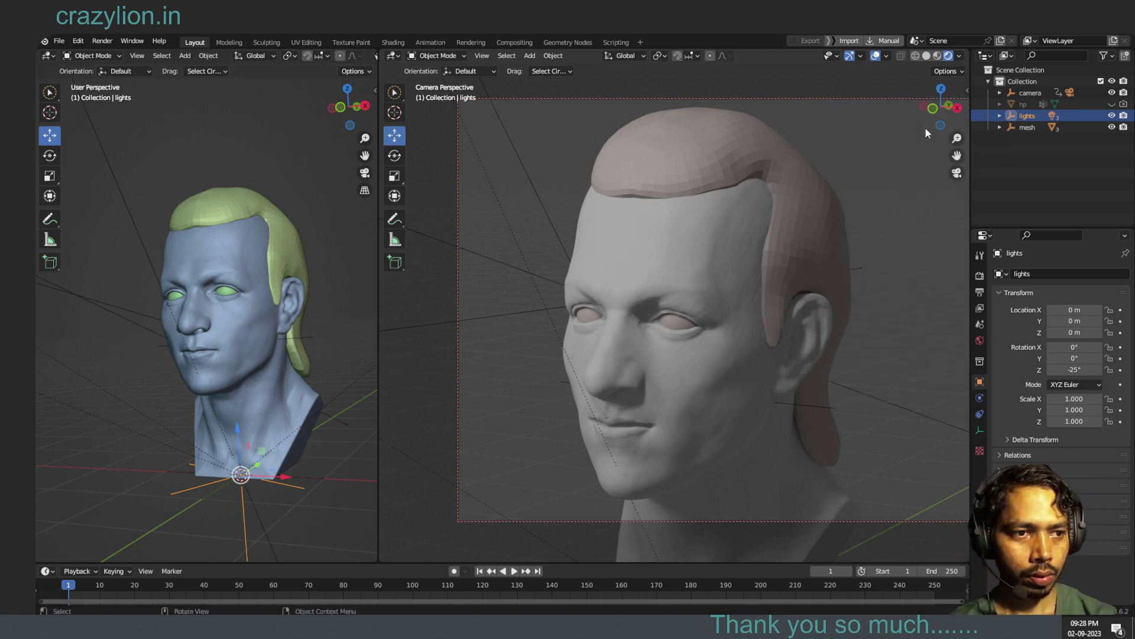
- Widen the solid view, then play the light animation and stop at frame 30
left_click_drag(378, 395, 621, 396)
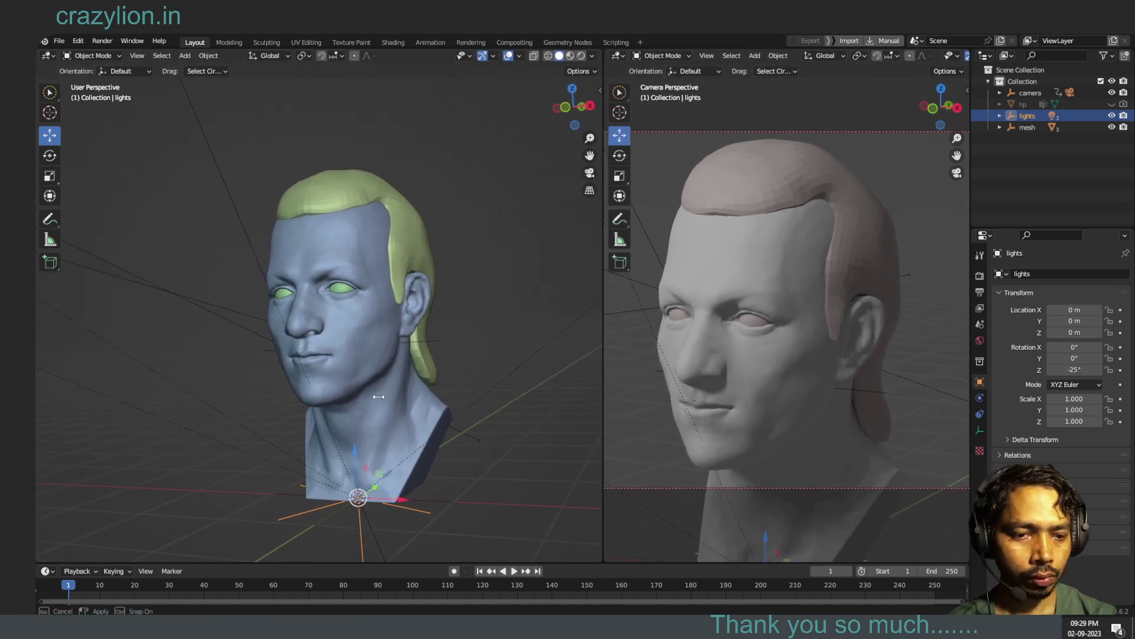
left_click_drag(378, 396, 634, 391)
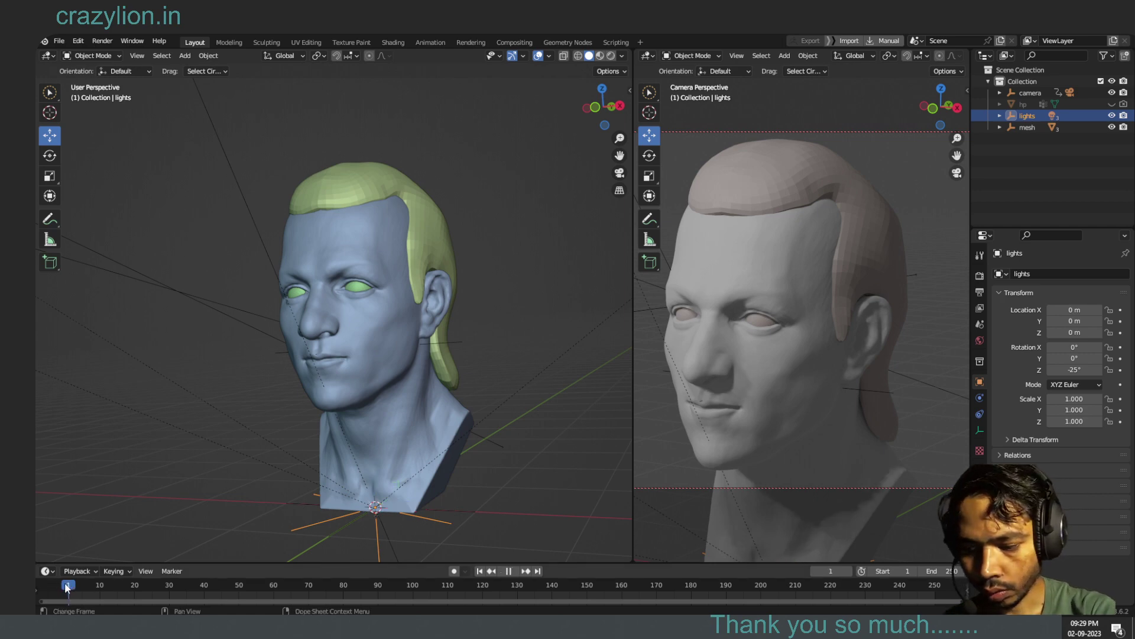
key("space")
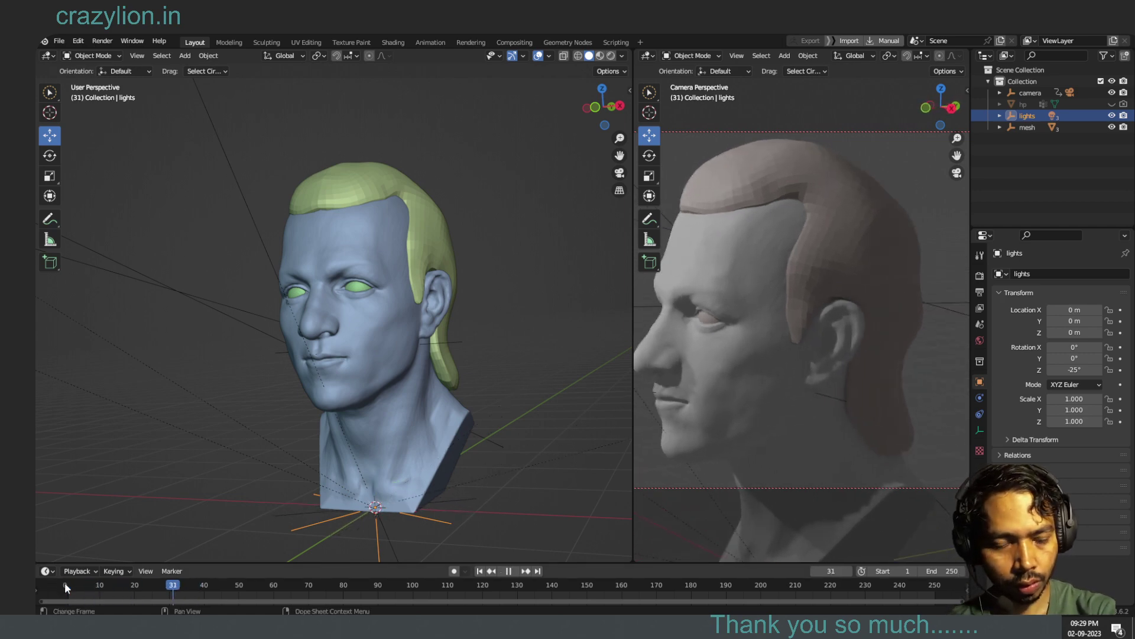
key("space")
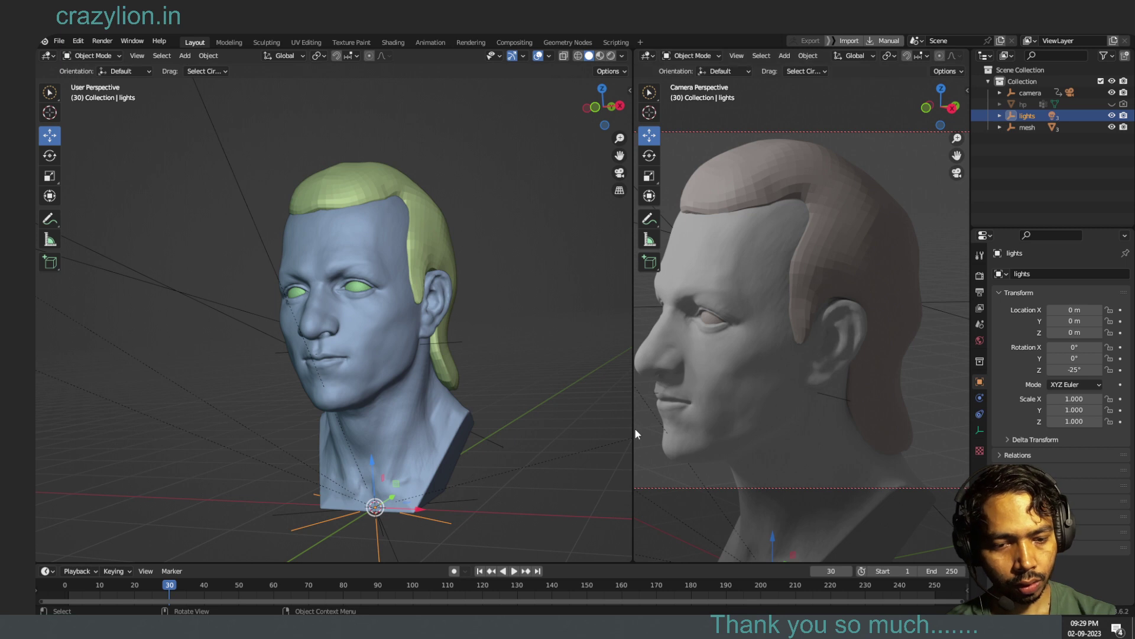
- Narrow the Outliner/Properties column and give the camera viewport more width than the solid view
left_click_drag(634, 428, 645, 430)
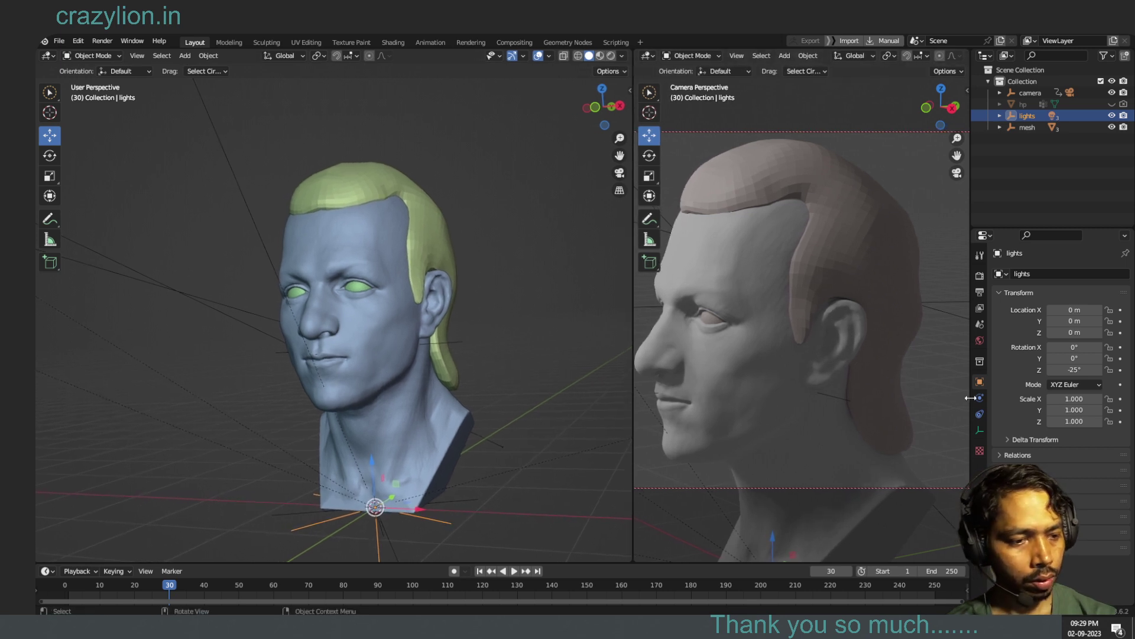
left_click_drag(969, 405, 1023, 404)
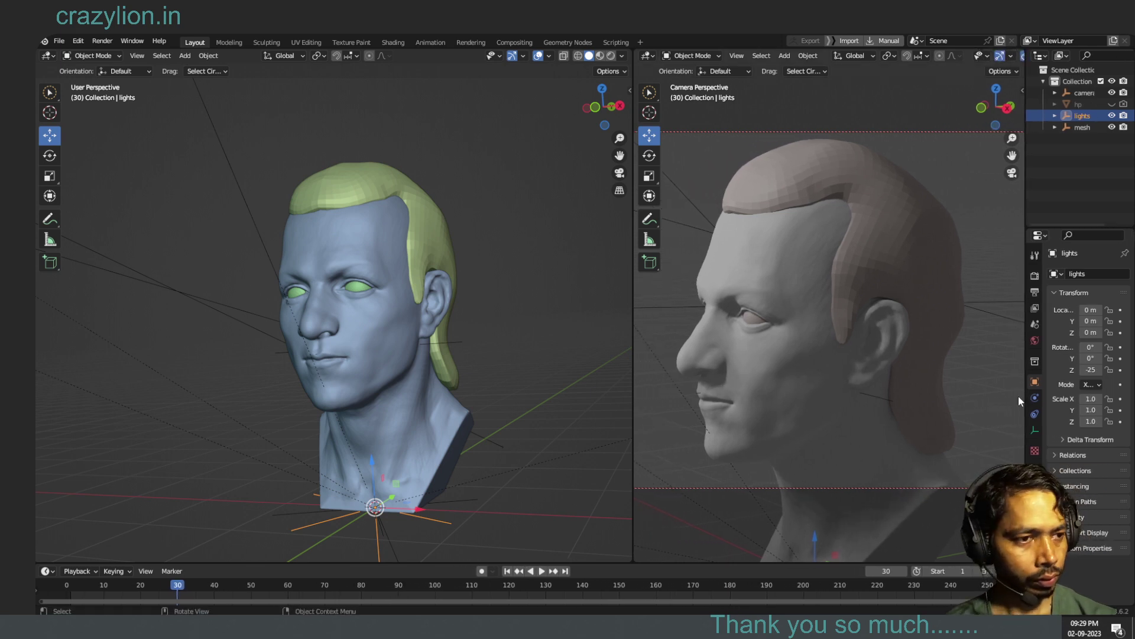
left_click_drag(1024, 418, 1087, 420)
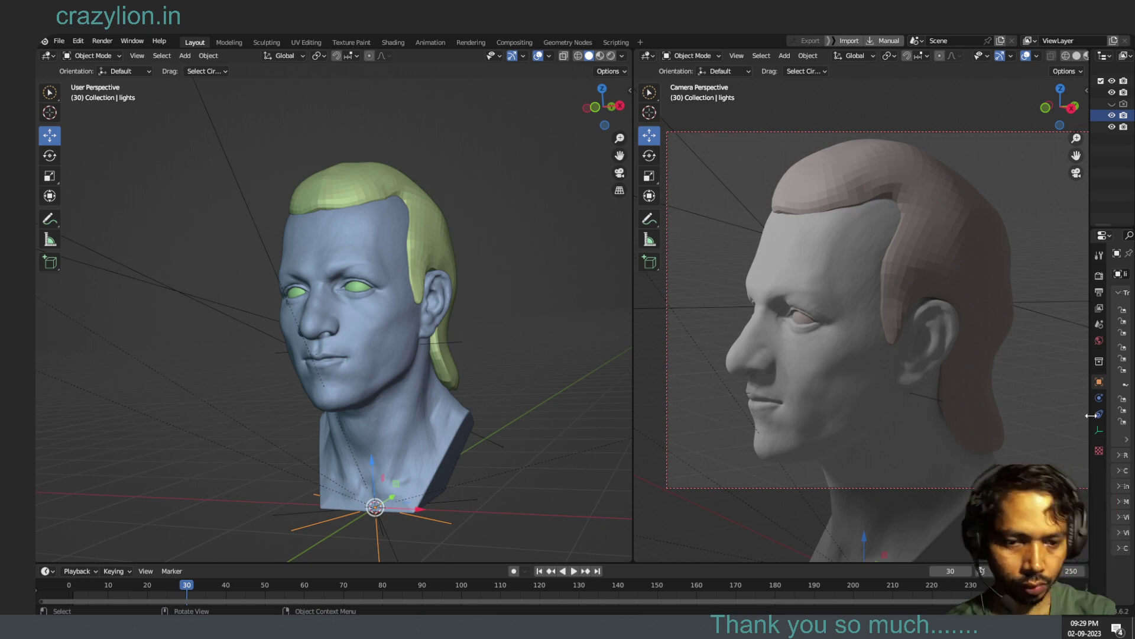
left_click_drag(635, 384, 714, 388)
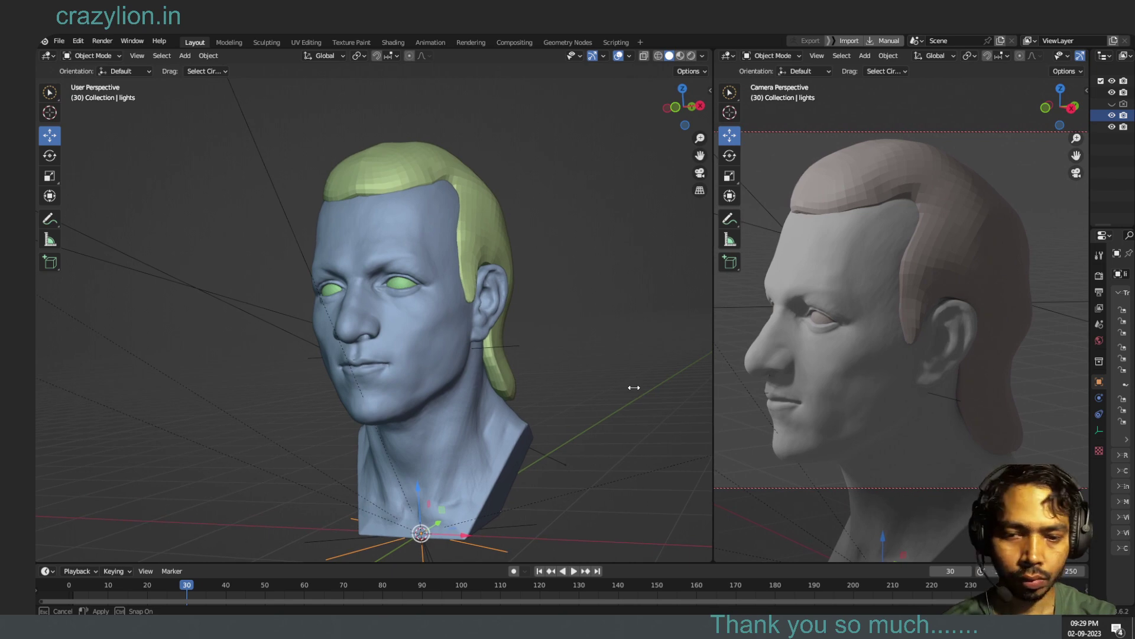
left_click_drag(714, 387, 492, 387)
left_click_drag(634, 388, 485, 406)
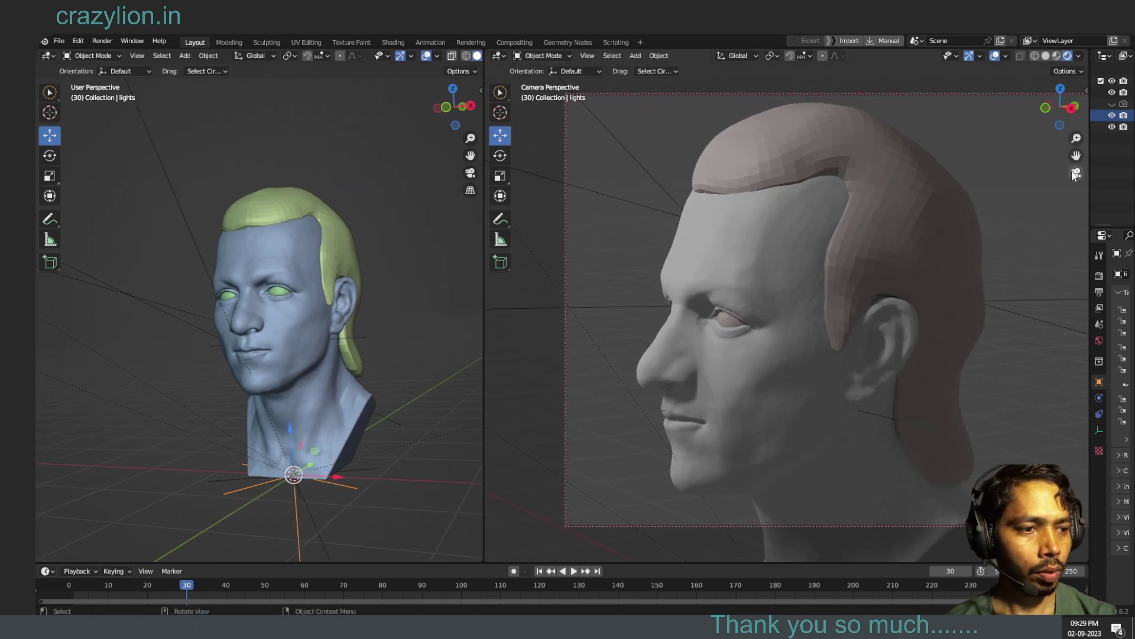
middle_click_drag(781, 252, 796, 245)
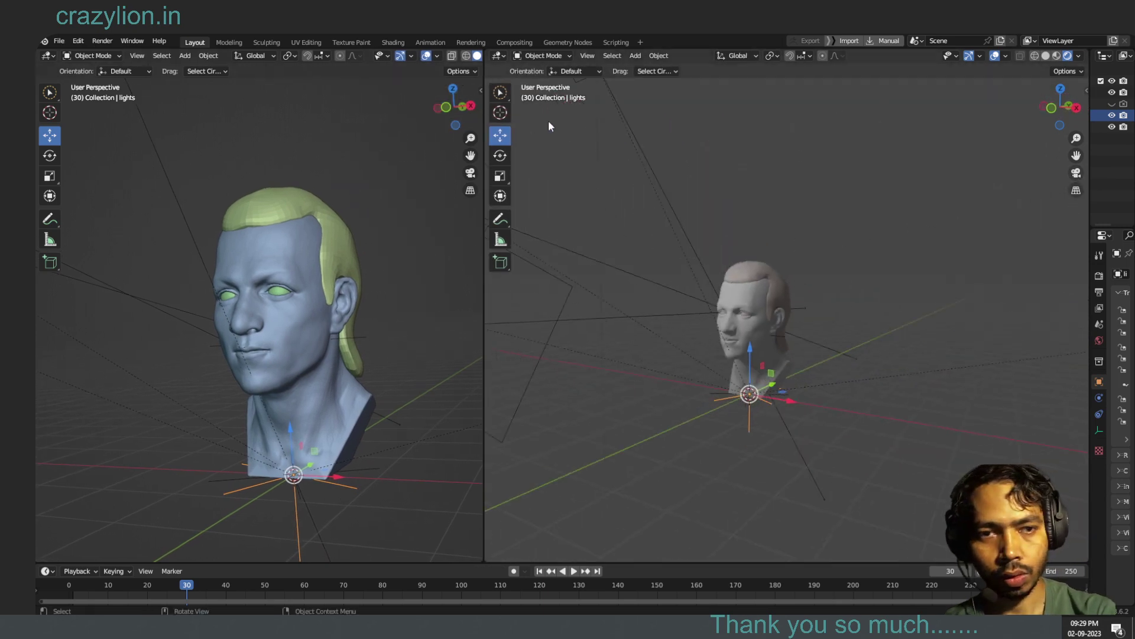
left_click(1057, 55)
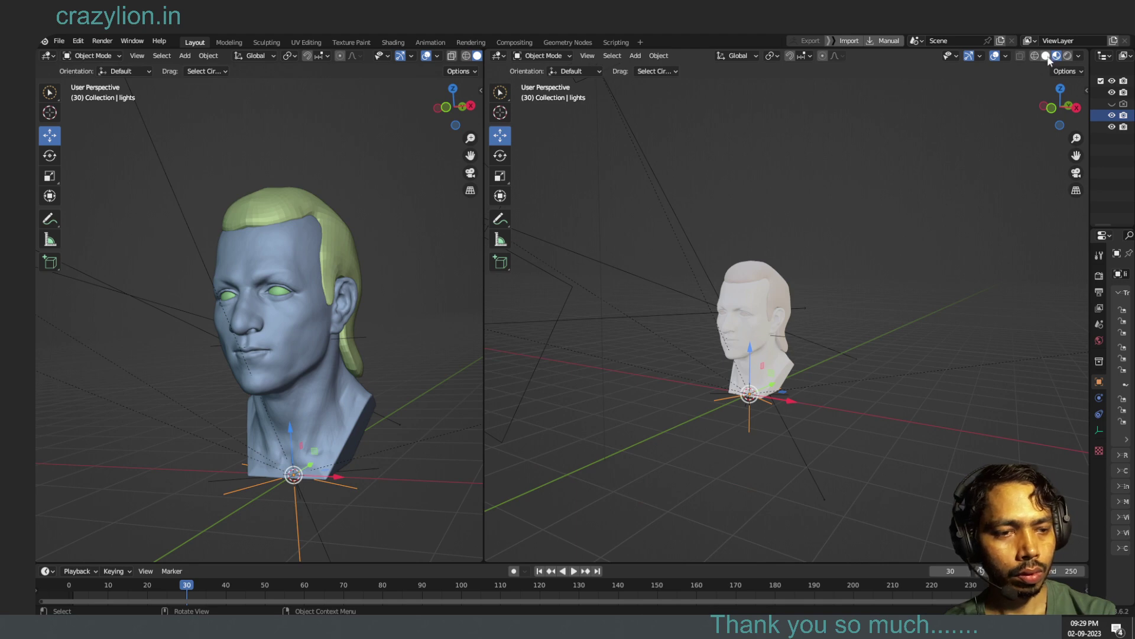
left_click(1046, 56)
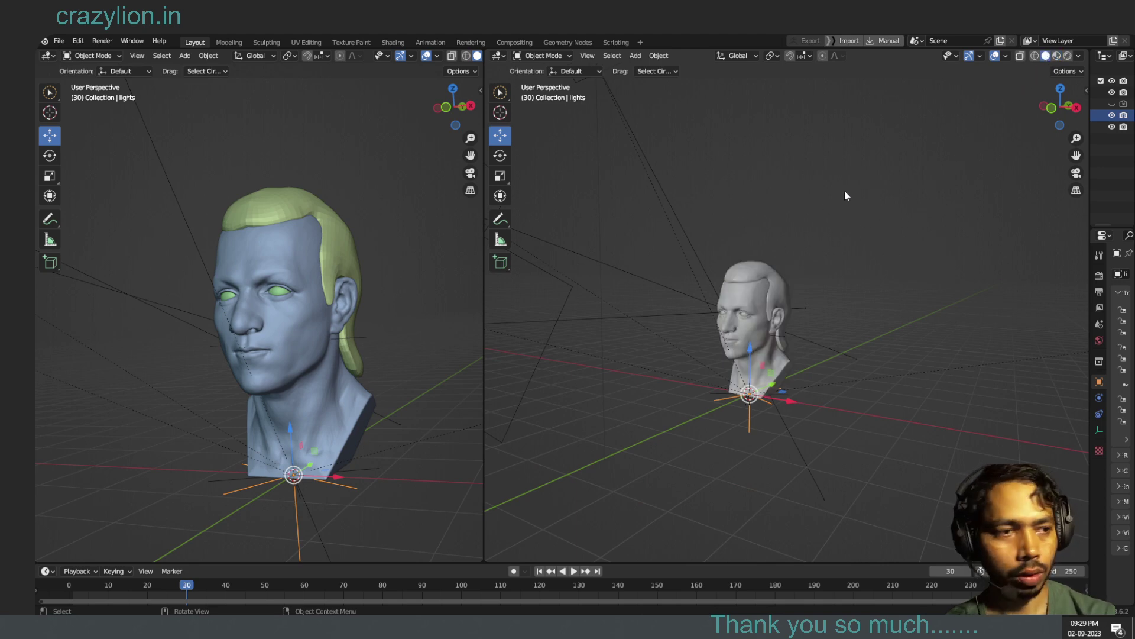
left_click(1035, 55)
left_click(1046, 55)
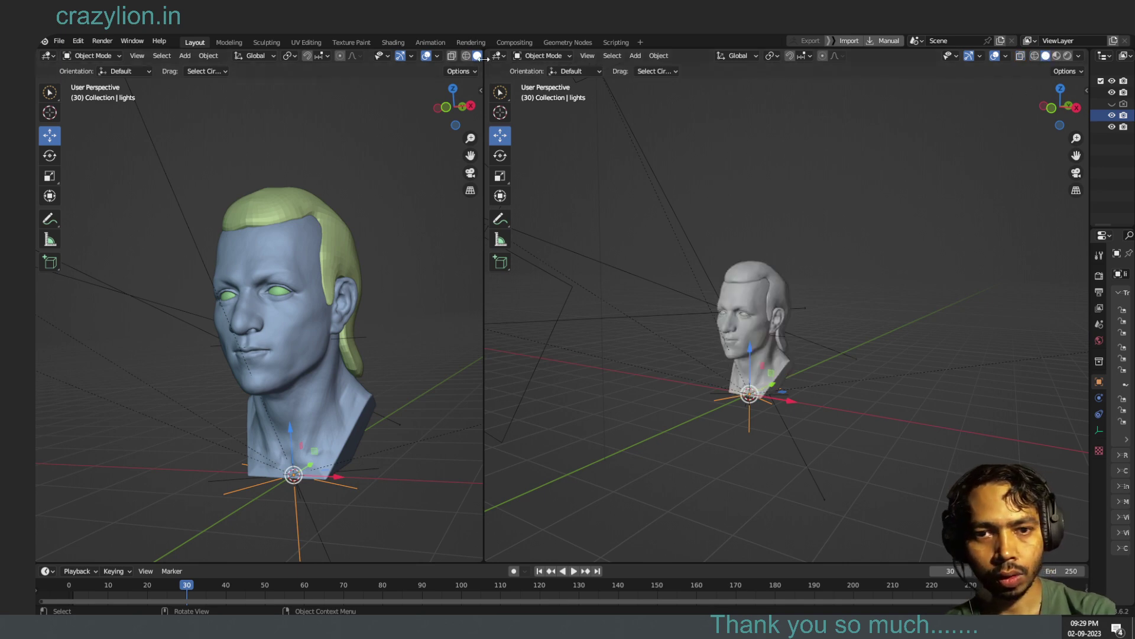
left_click_drag(484, 78, 608, 77)
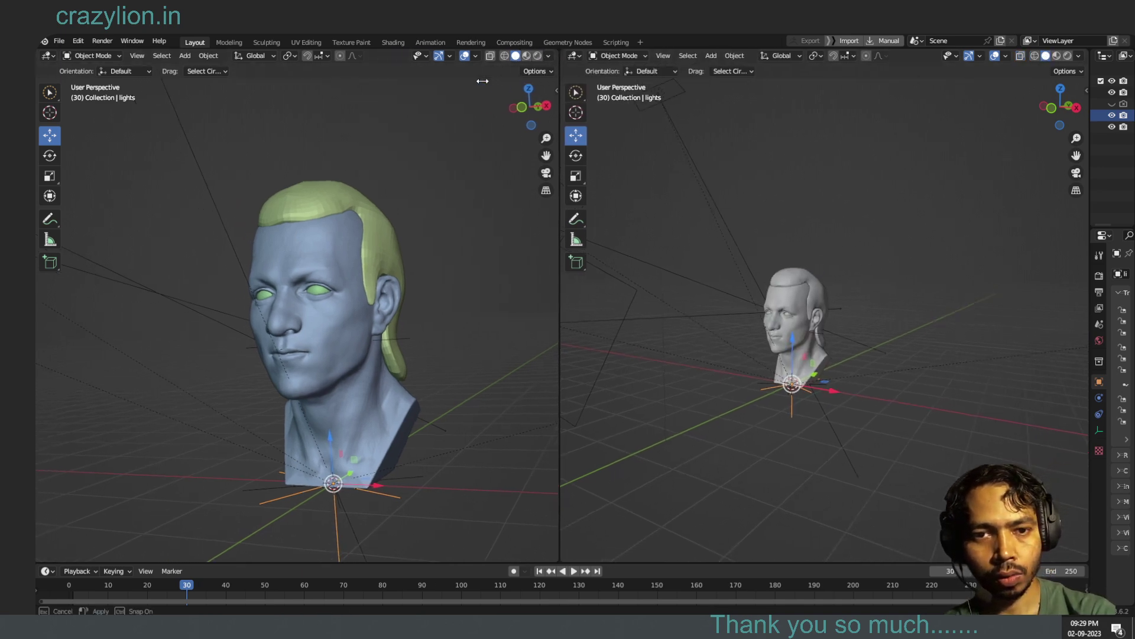
left_click(585, 56)
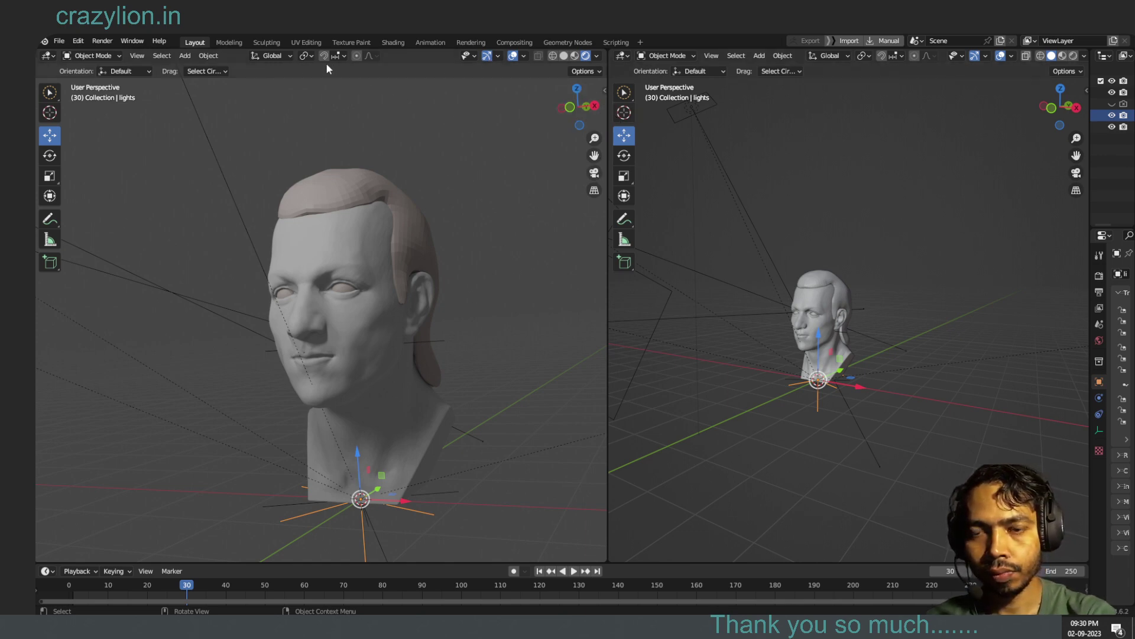
left_click(139, 56)
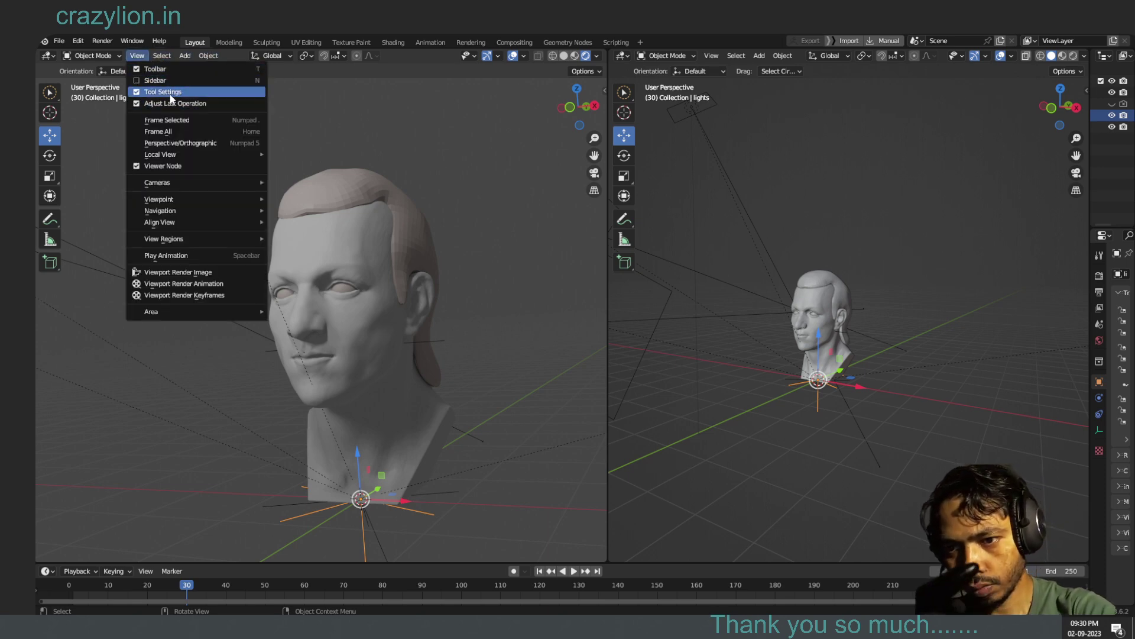
left_click(182, 104)
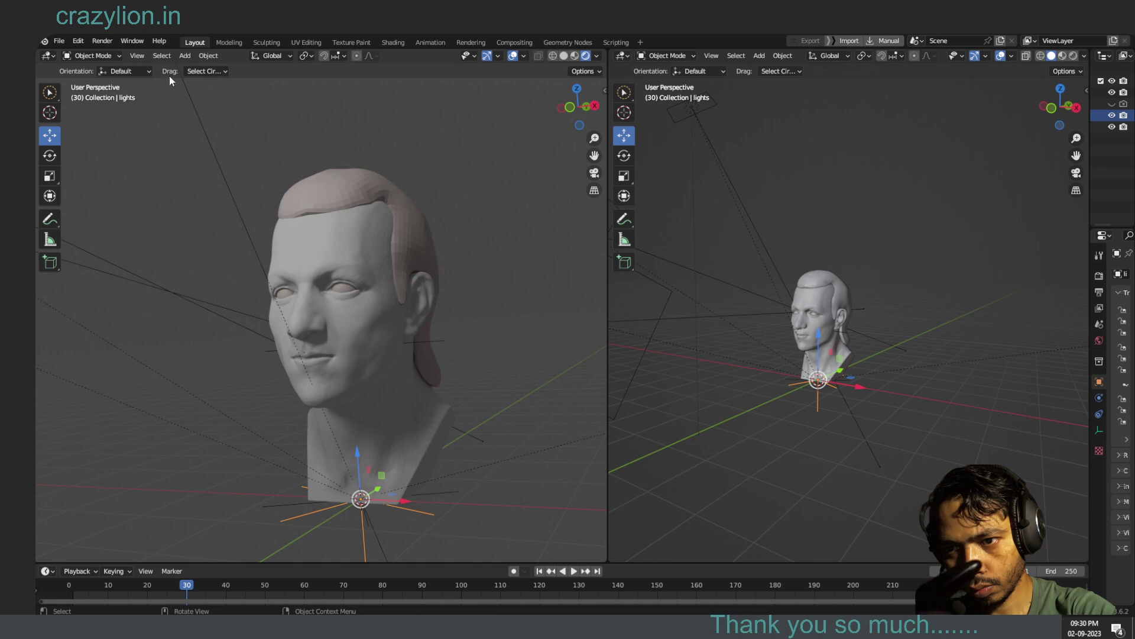
left_click(137, 55)
left_click(150, 104)
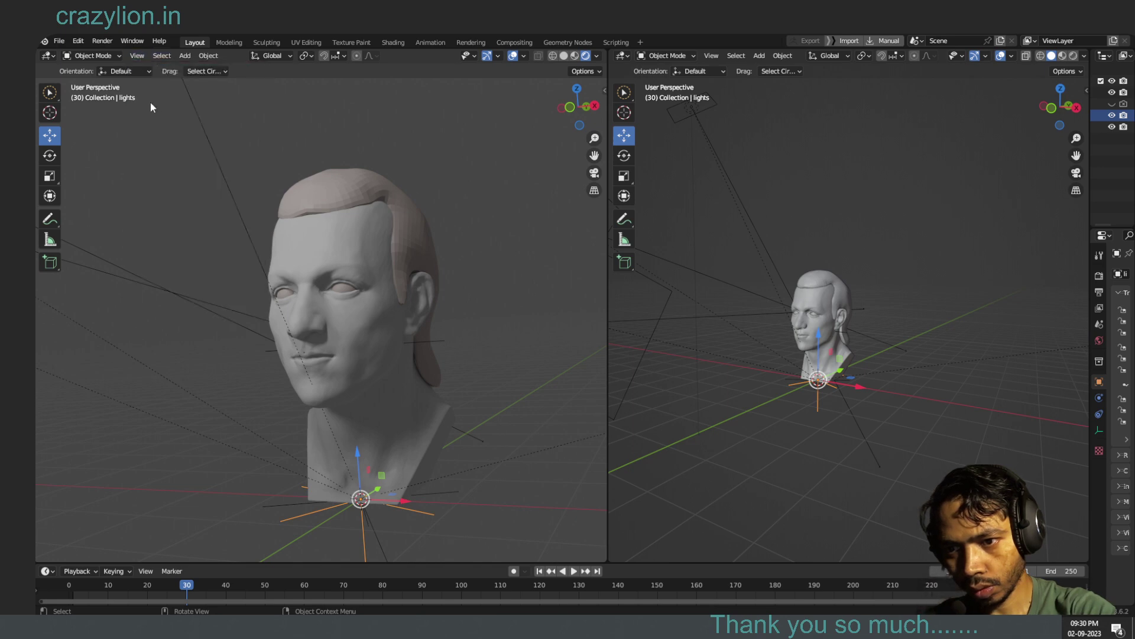
left_click(137, 55)
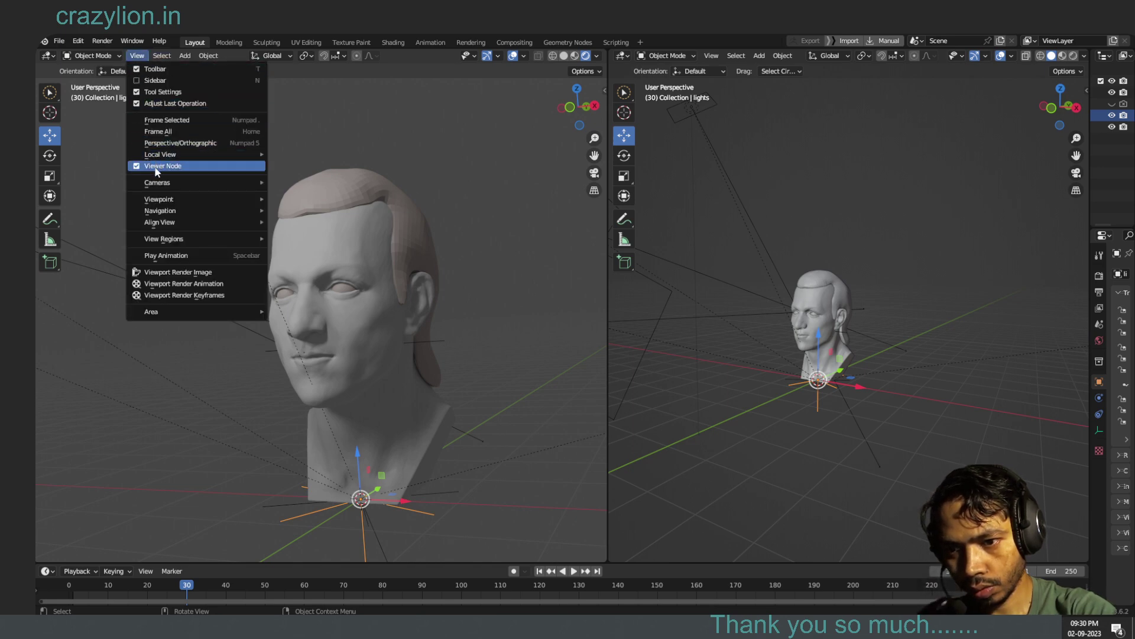
left_click(157, 171)
left_click(139, 55)
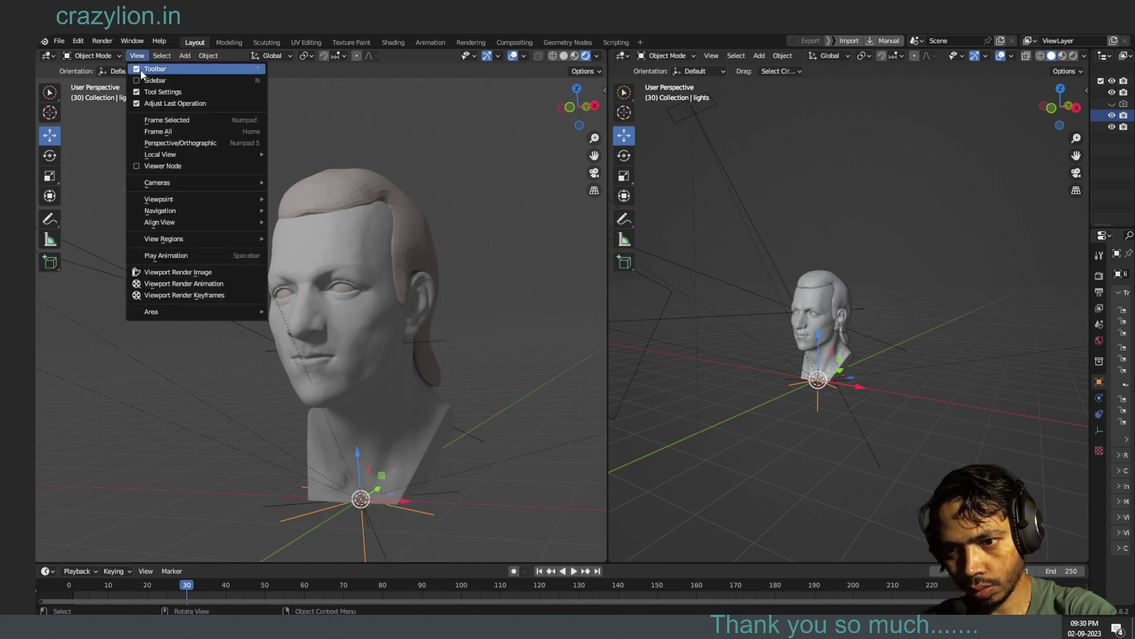
left_click(151, 167)
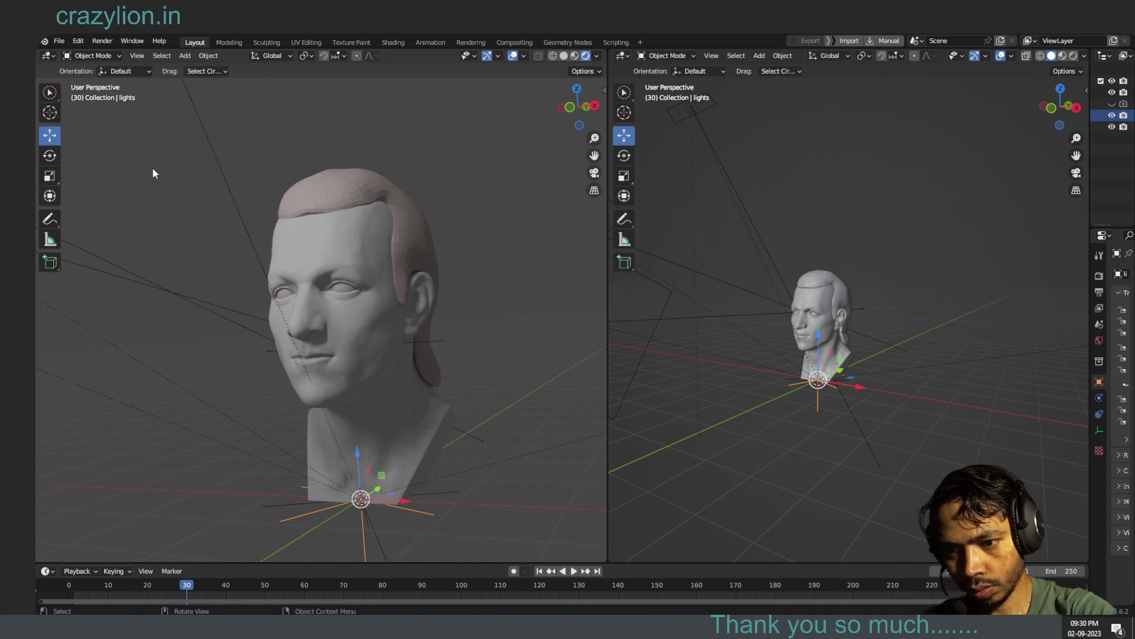
left_click(137, 55)
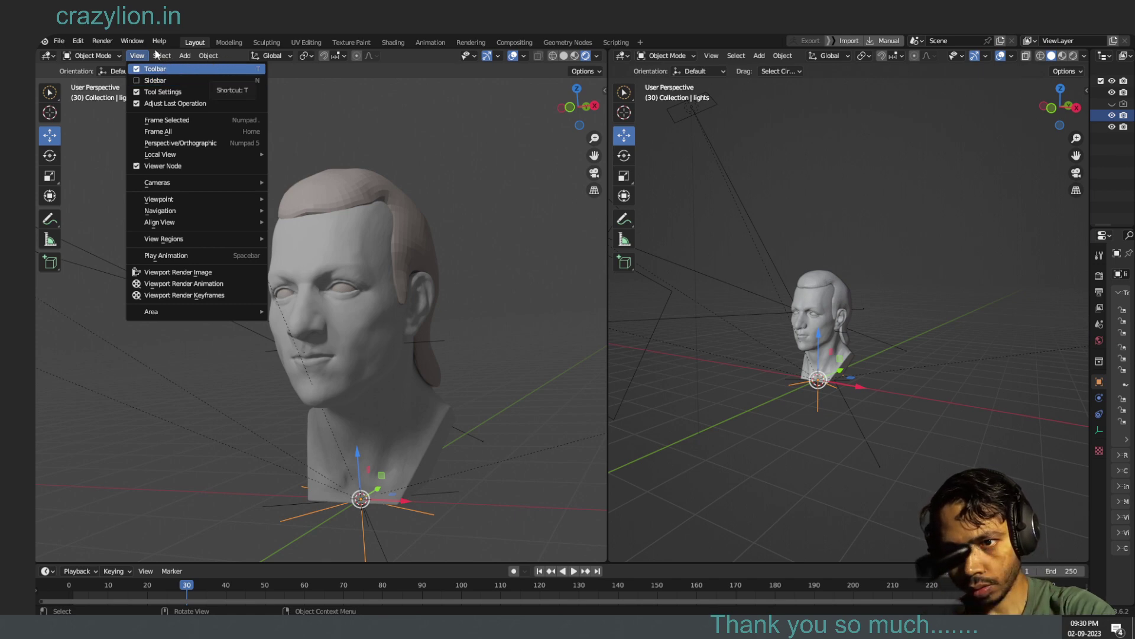
left_click(132, 41)
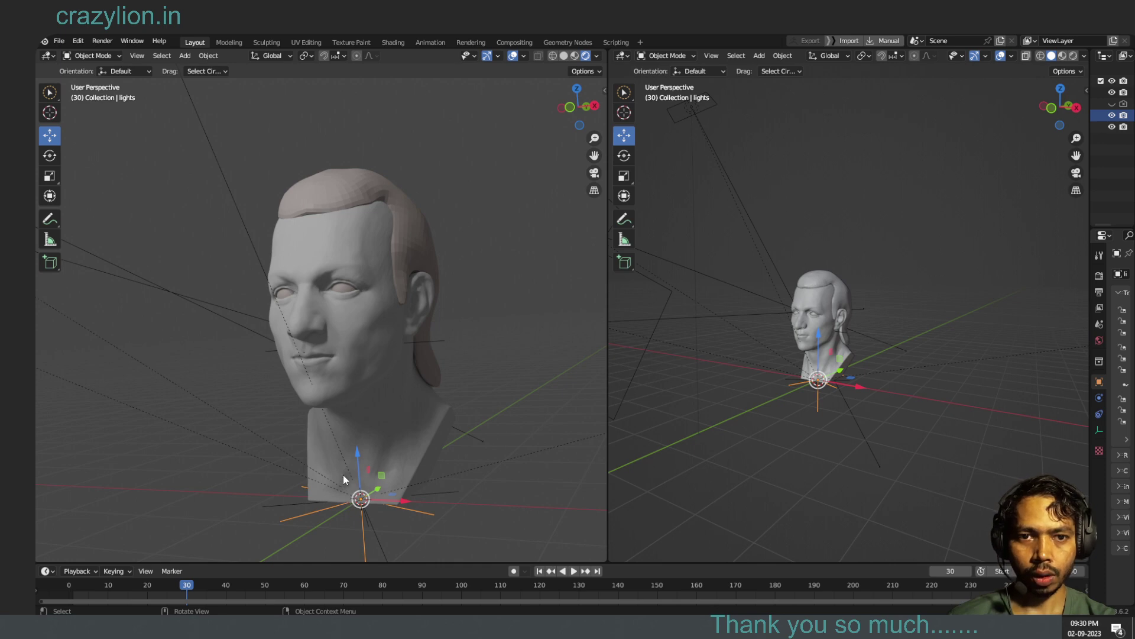
left_click(594, 173)
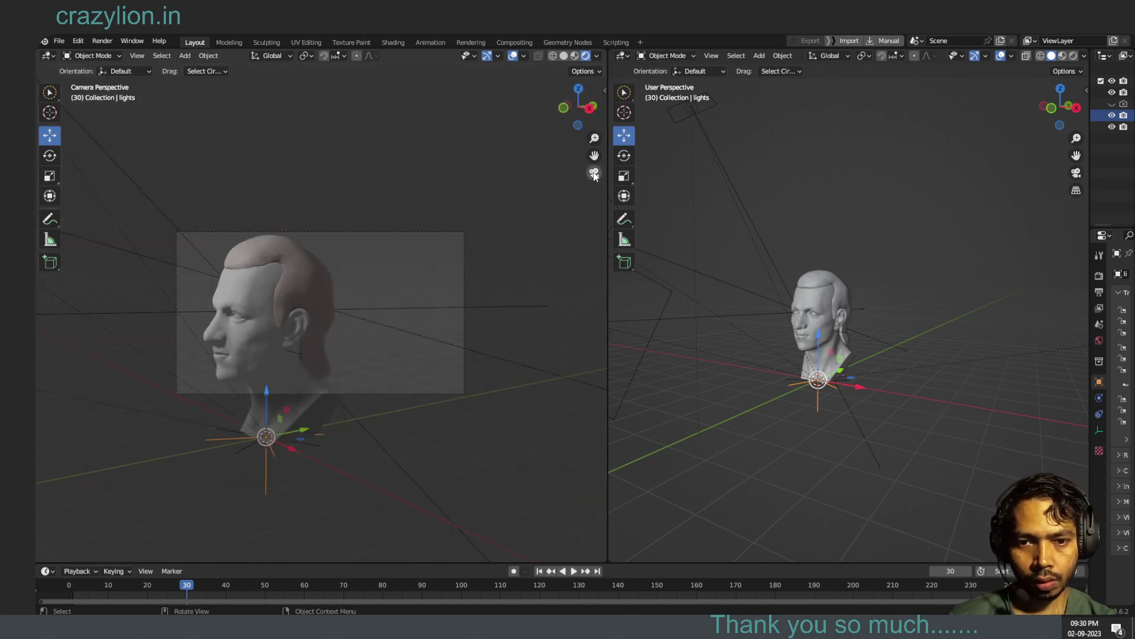
left_click(594, 173)
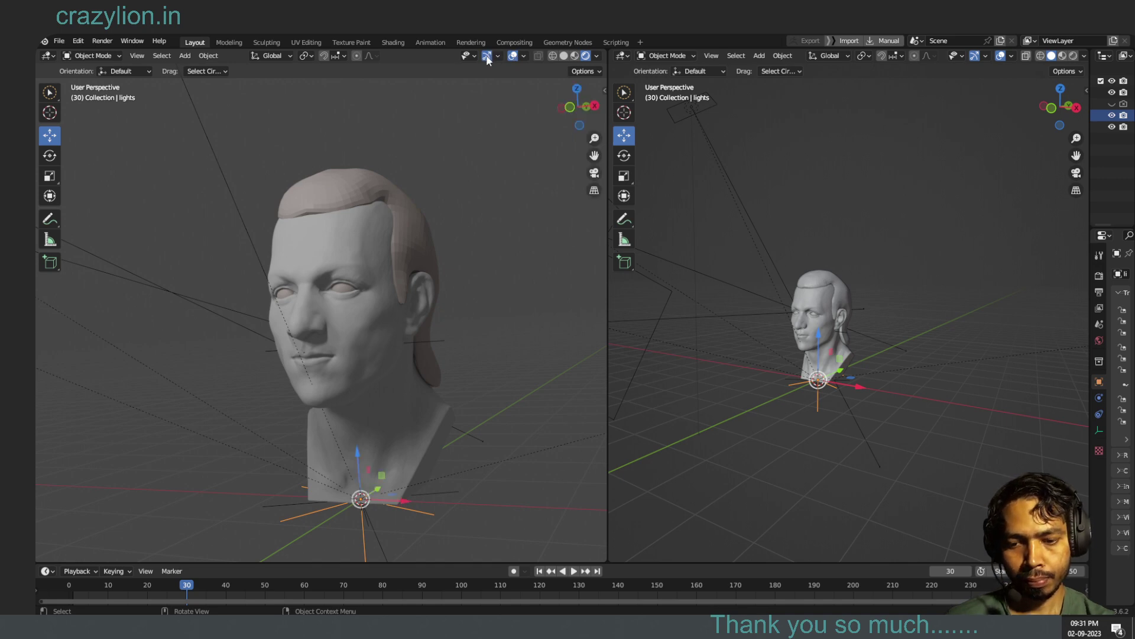
left_click(487, 56)
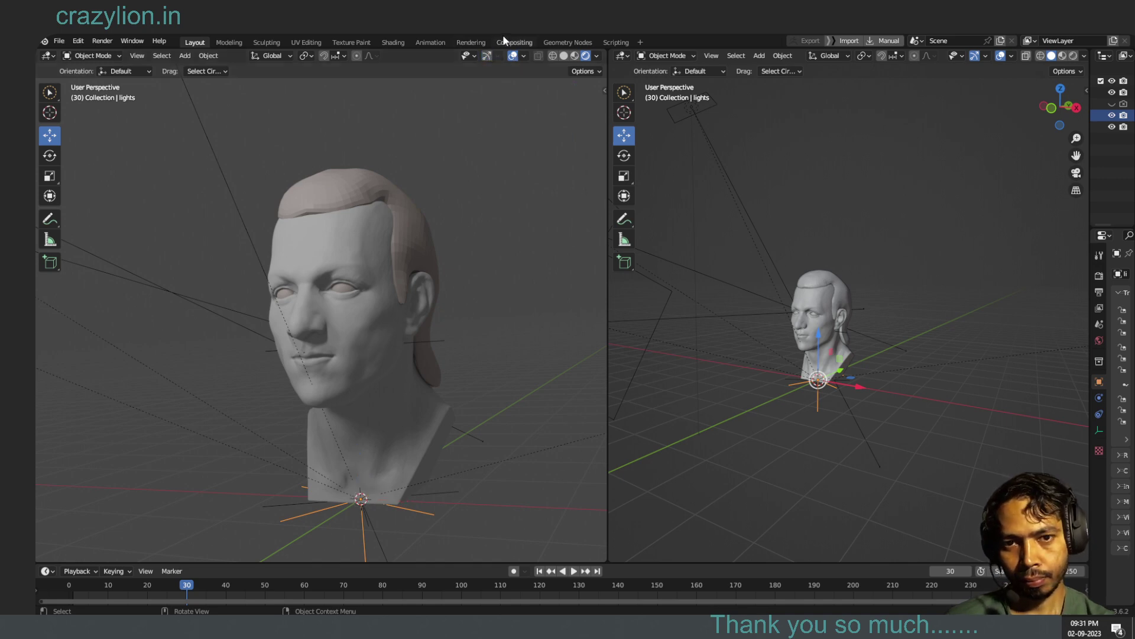
left_click(512, 55)
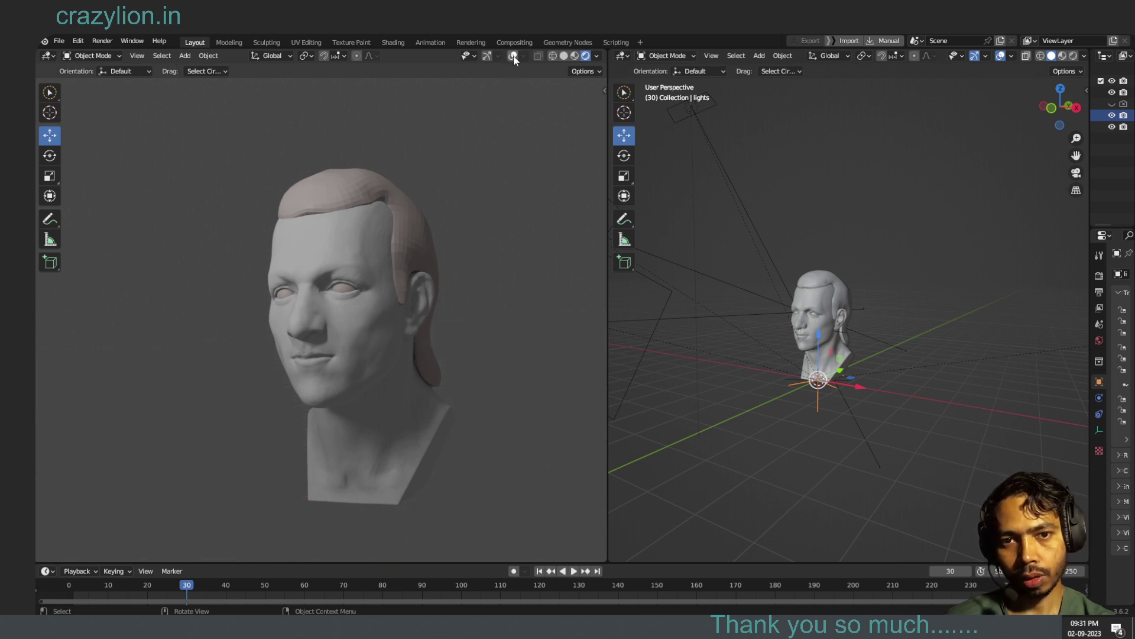
left_click(514, 55)
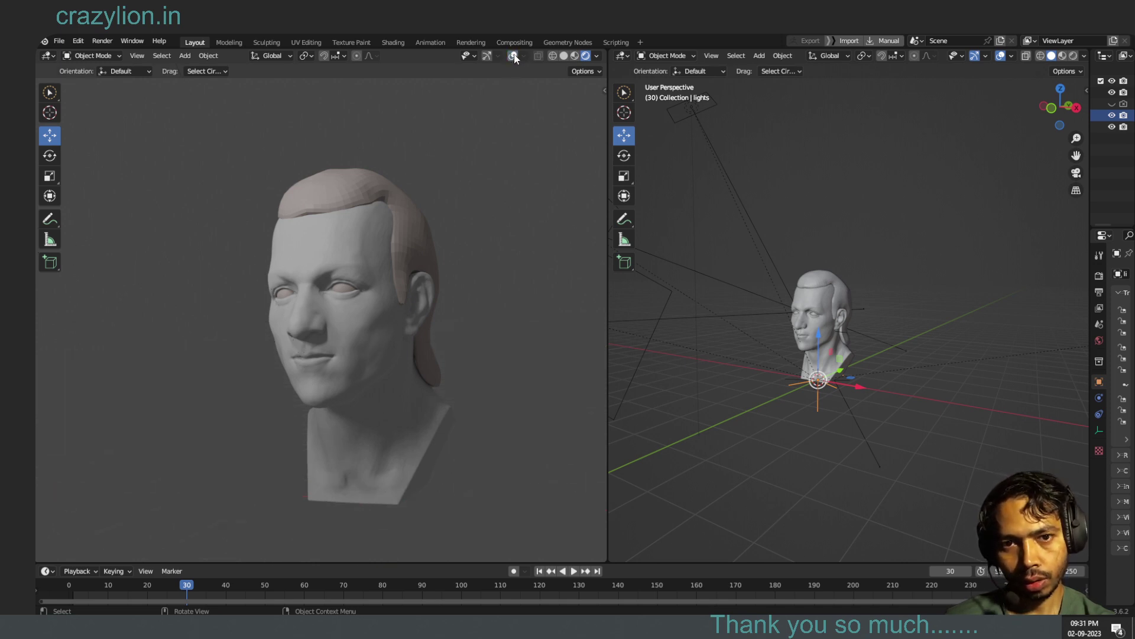
left_click(514, 56)
left_click(513, 56)
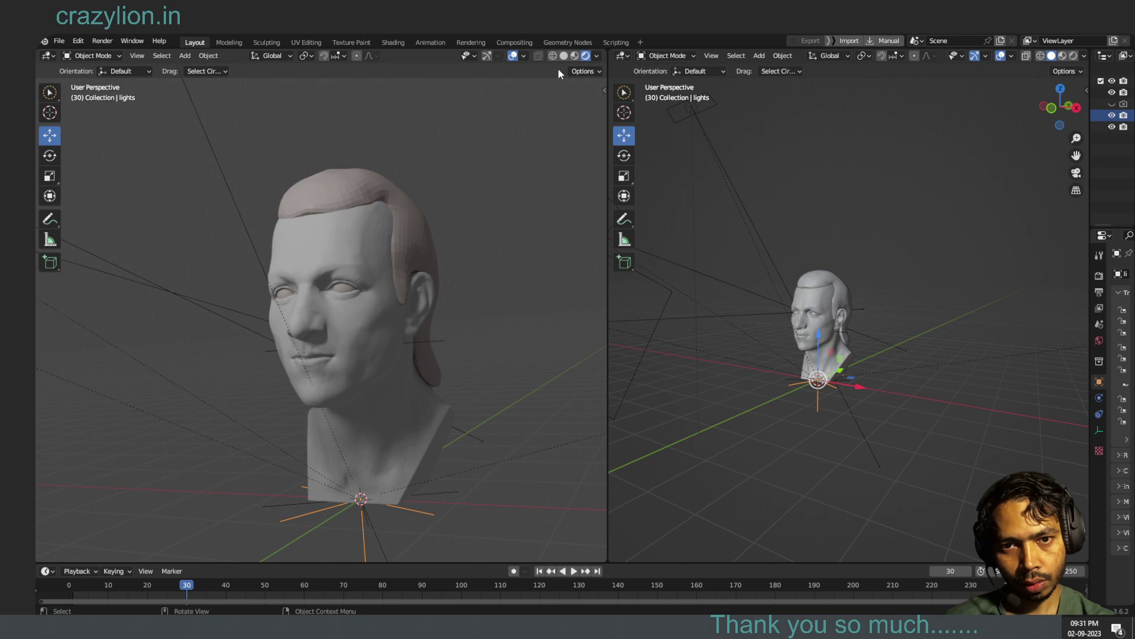
left_click(487, 57)
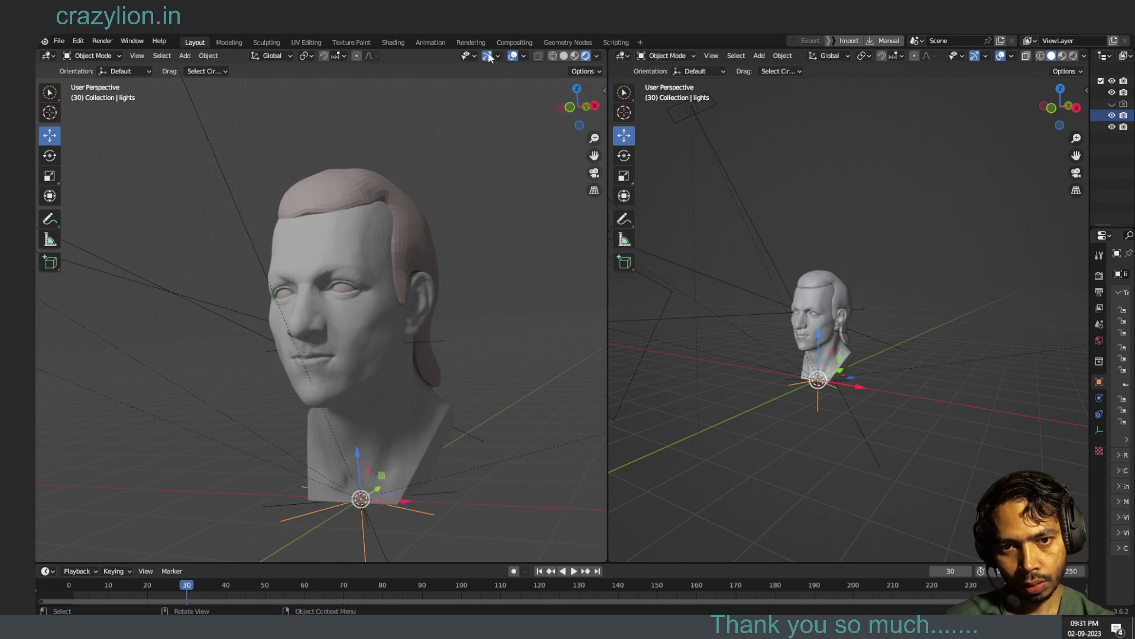
- Look through the scene camera and play the orbit animation from the start
left_click(594, 173)
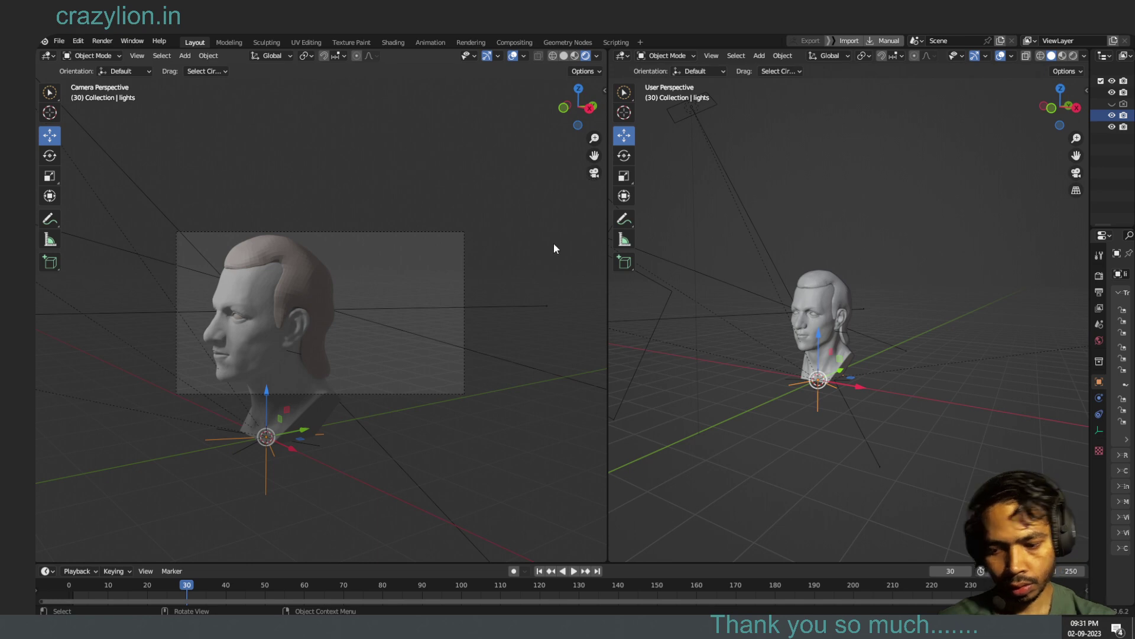
left_click_drag(187, 585, 184, 587)
key("shift+Left")
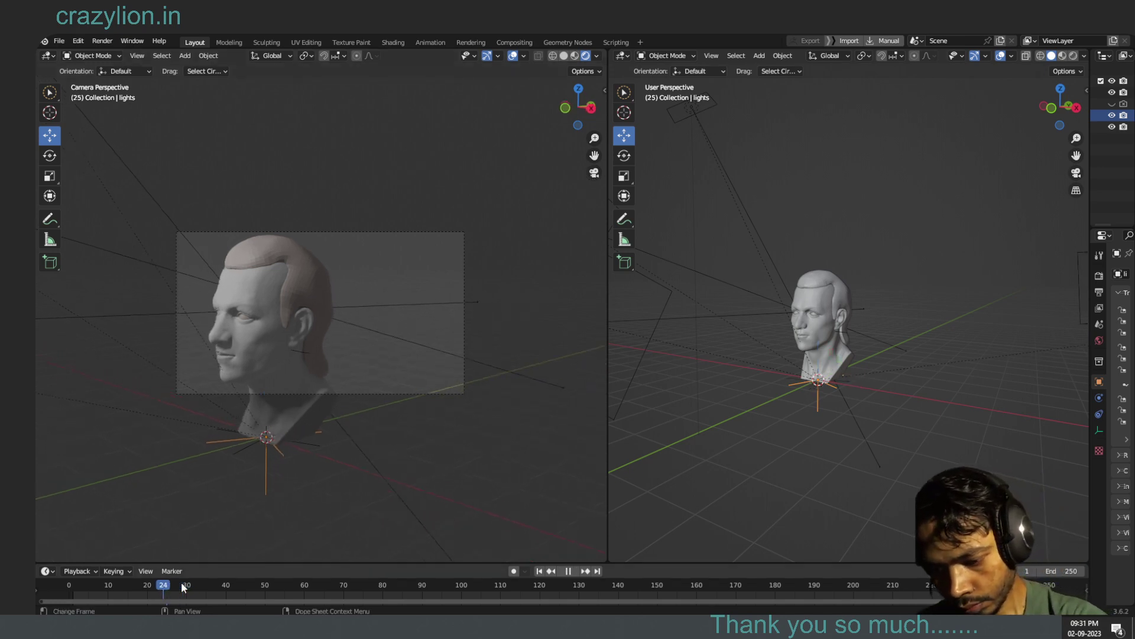
key("space")
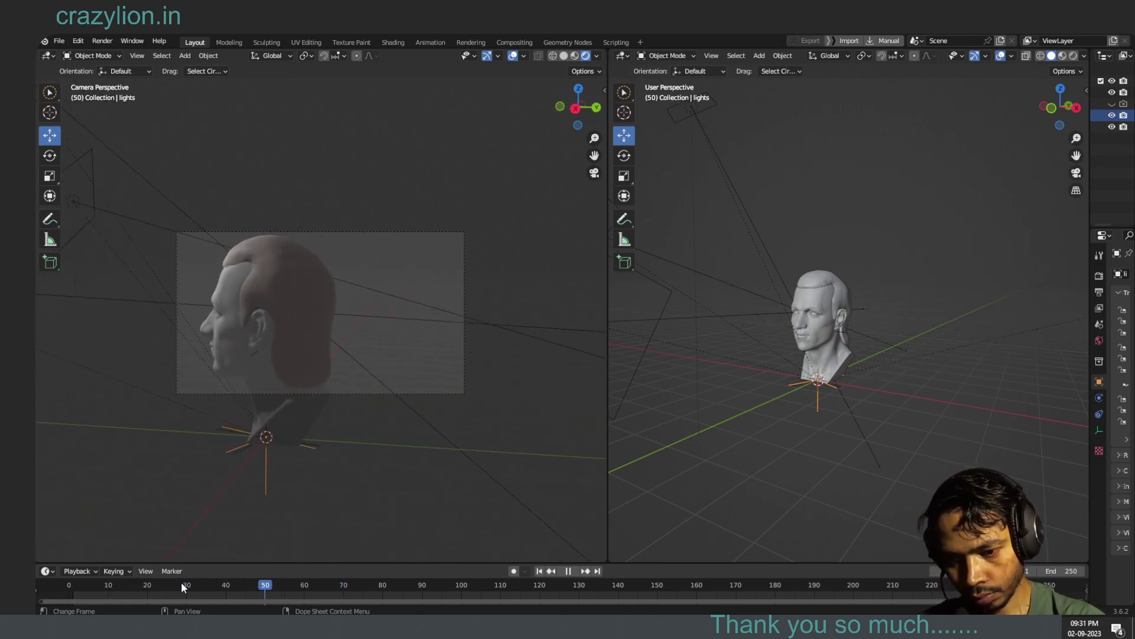
key("space")
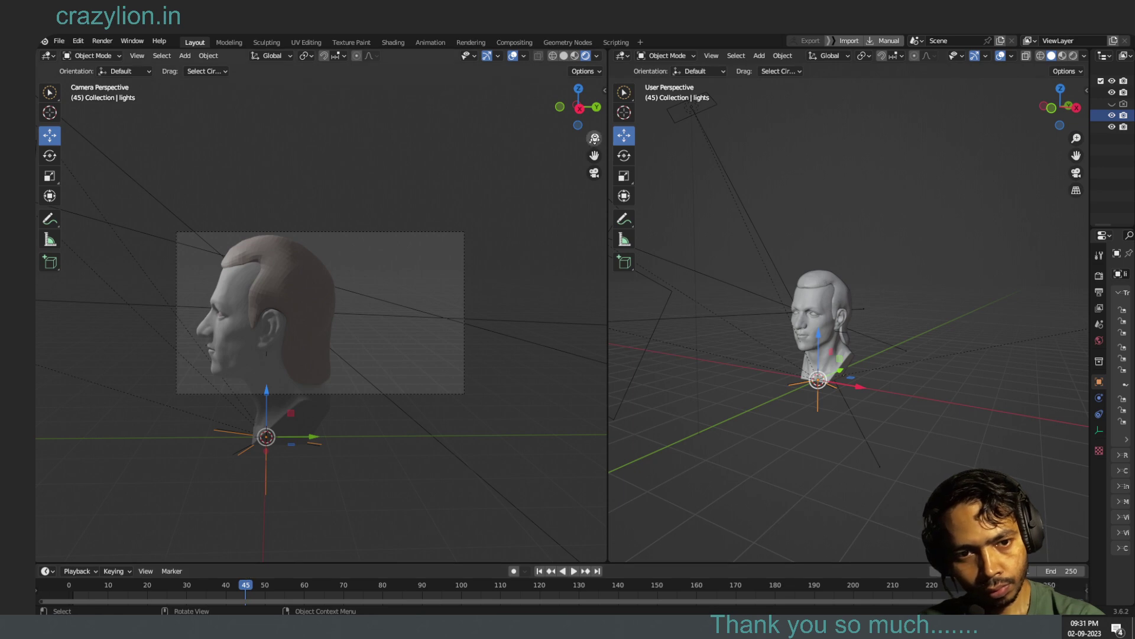
- Zoom in close on the head, replay, then settle on frame 39 with the camera selected
left_click_drag(595, 137, 595, 89)
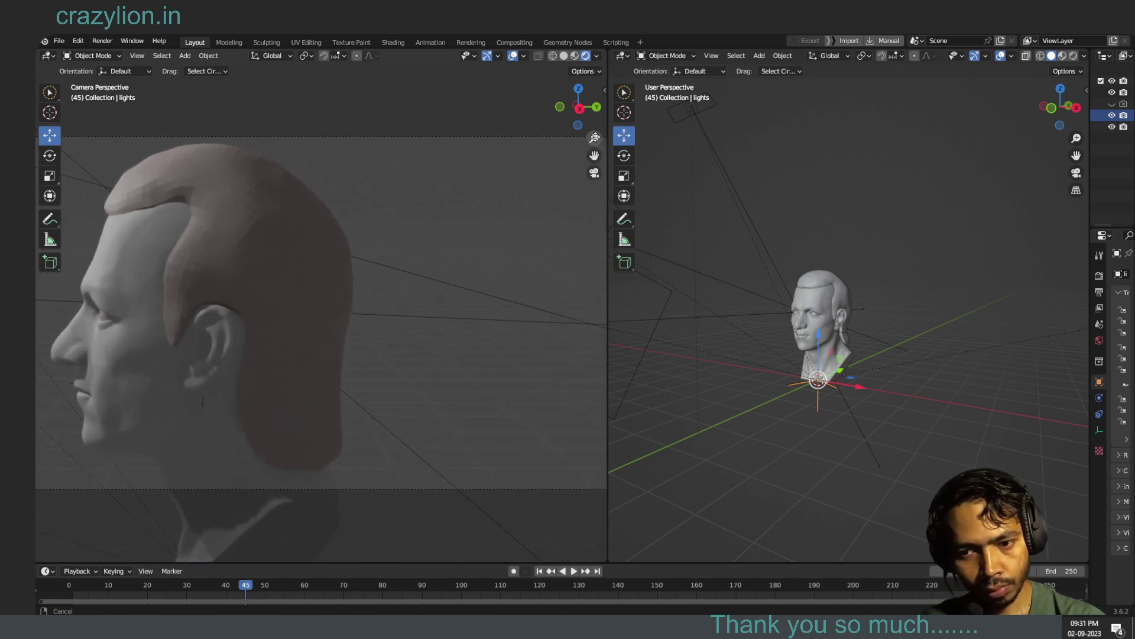
mouse_move(595, 138)
left_mouse_down()
mouse_move(595, 118)
mouse_move(631, 137)
mouse_move(658, 134)
left_mouse_up()
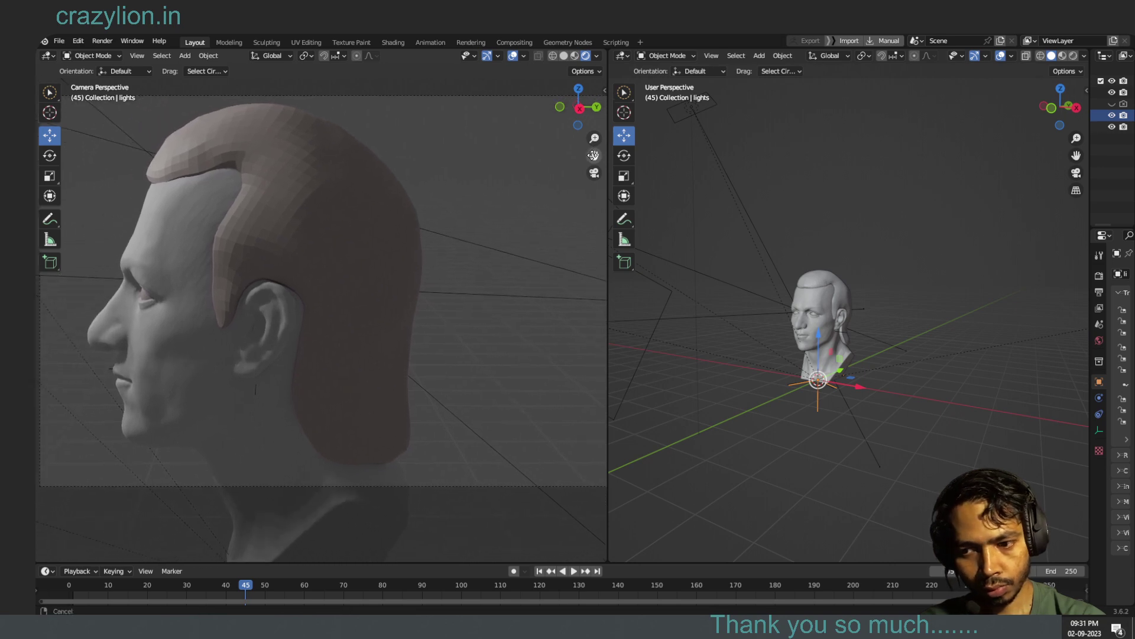
left_click_drag(594, 155, 627, 139)
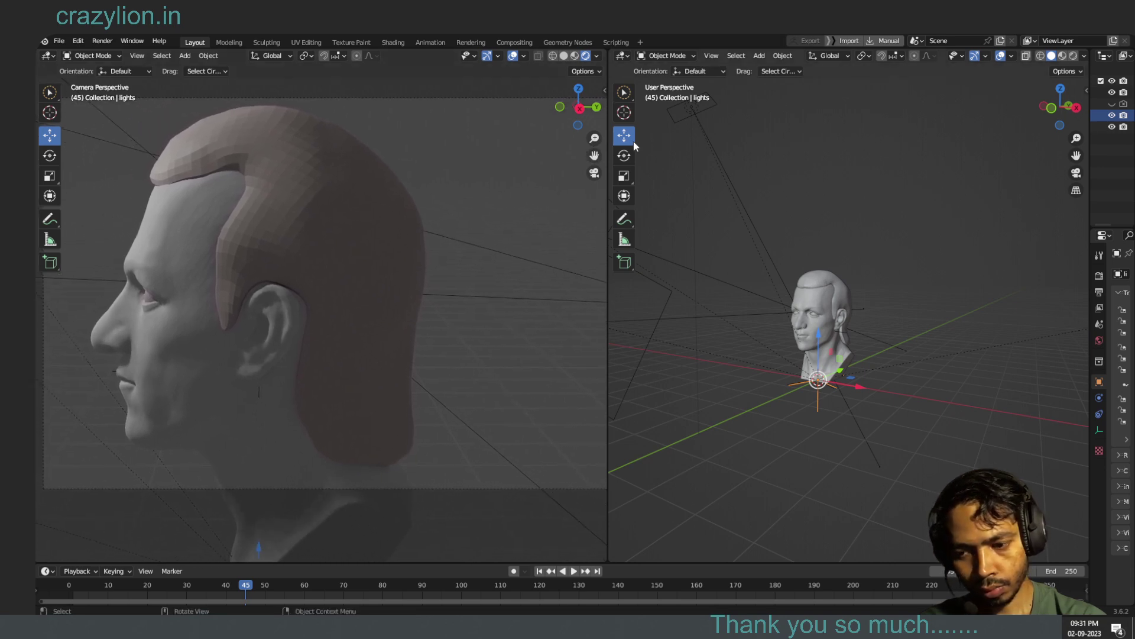
key("space")
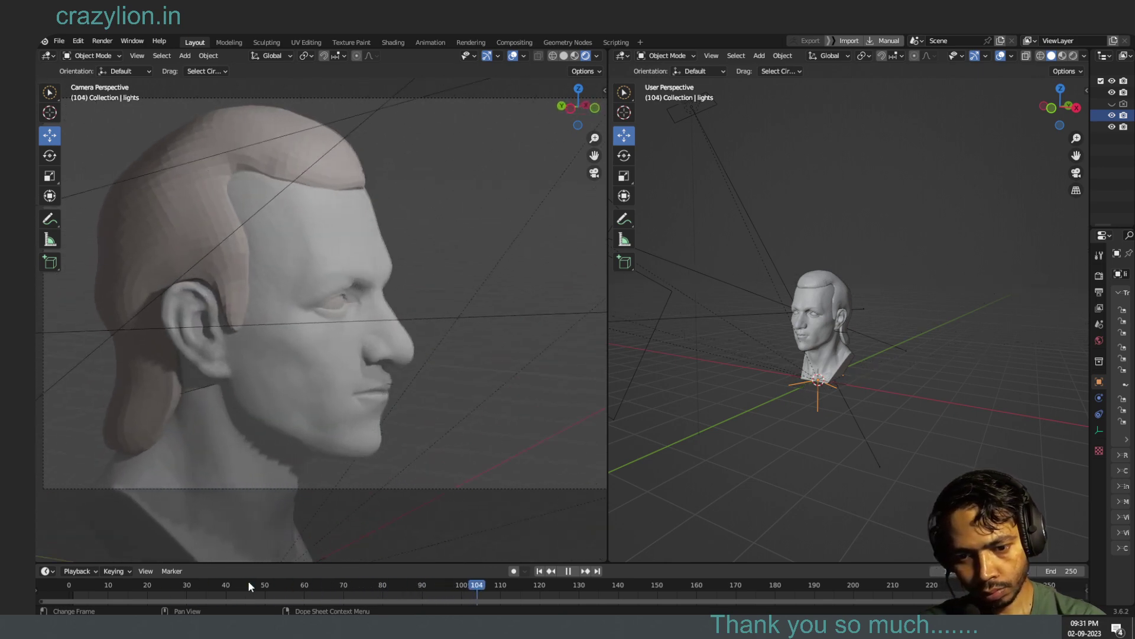
key("shift+Left")
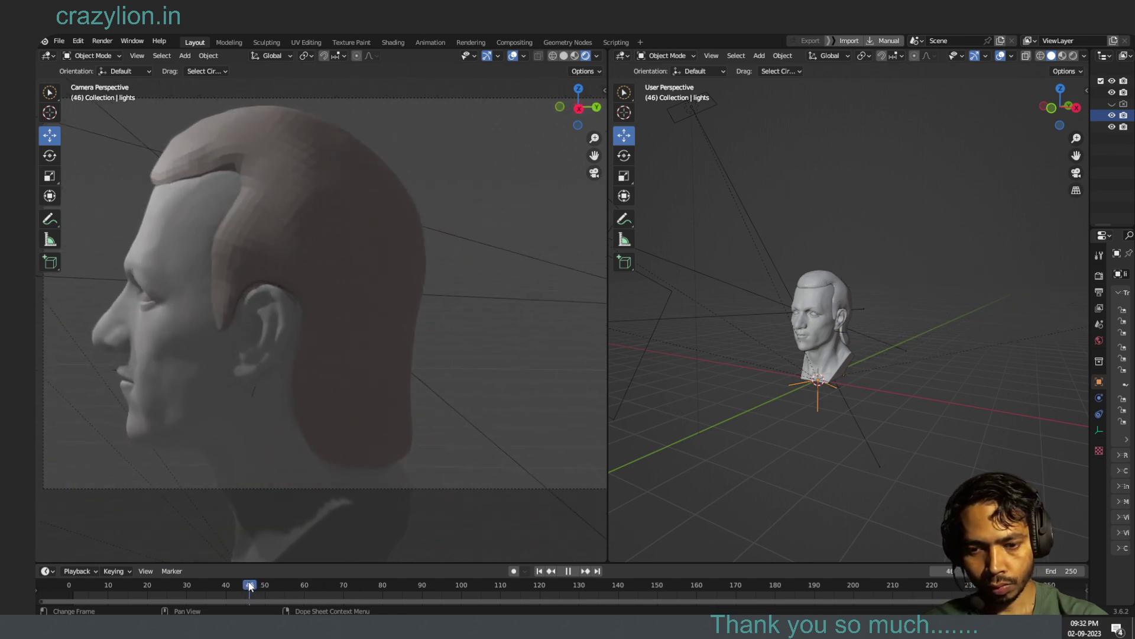
left_click_drag(250, 586, 222, 585)
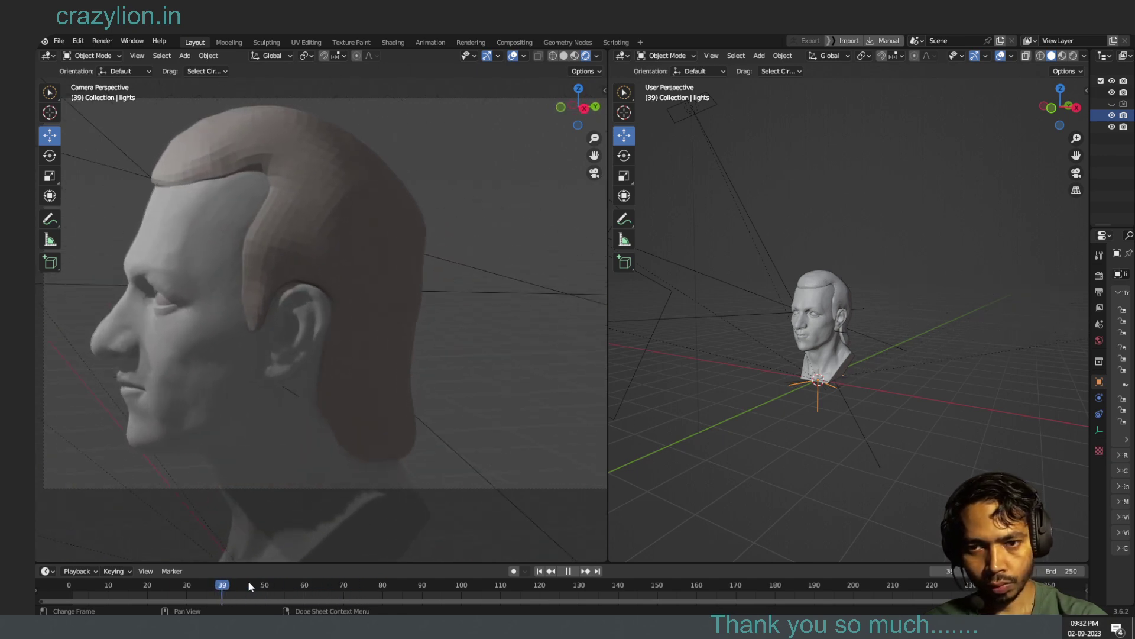
left_click(819, 407)
- Widen the properties area and enter a display size of 0.2 m
left_click_drag(1089, 212, 946, 216)
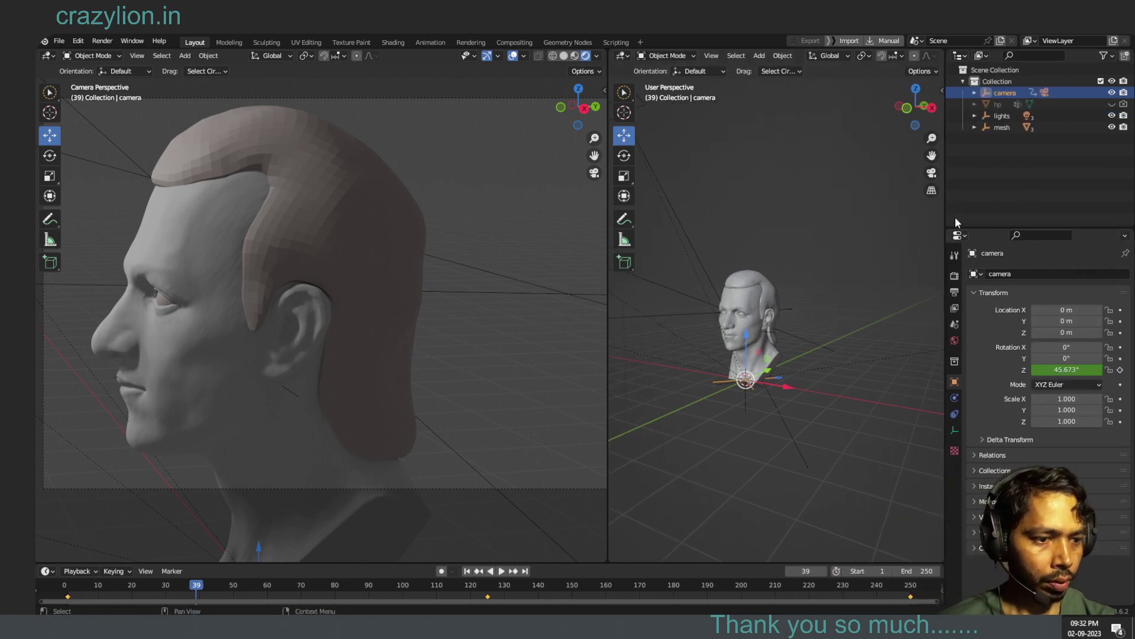
left_click(954, 431)
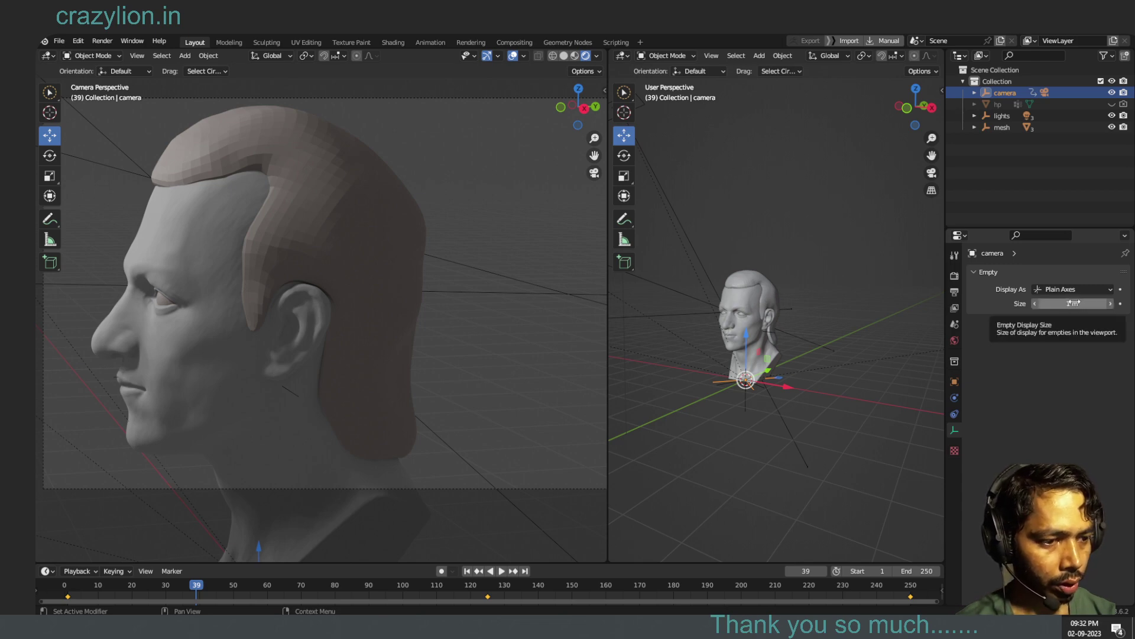
left_click(1004, 127)
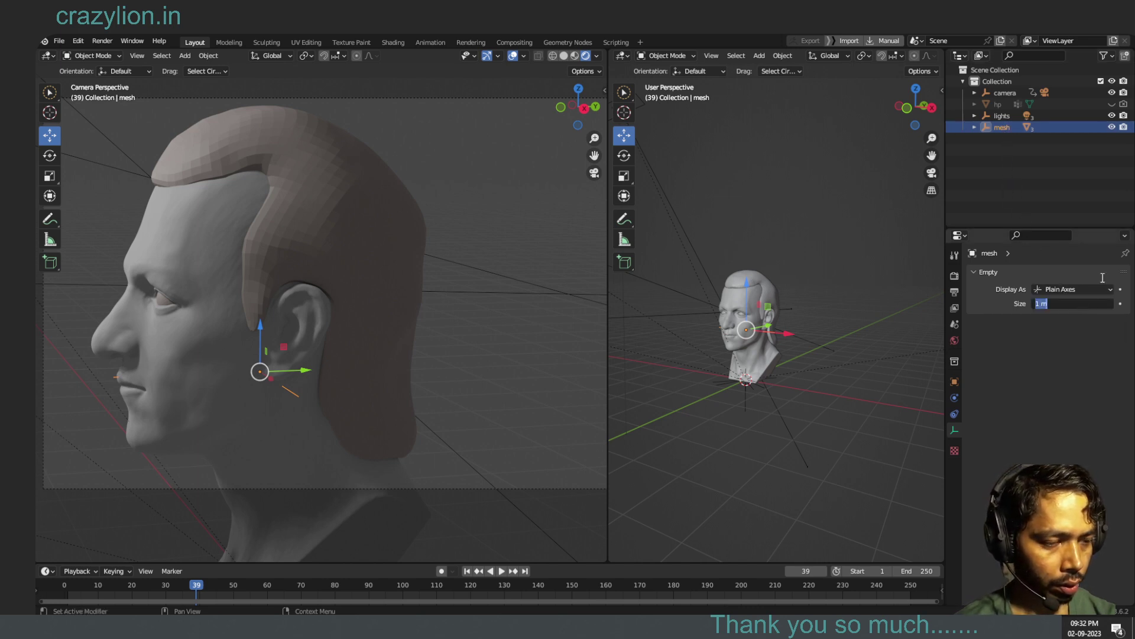
type(".2")
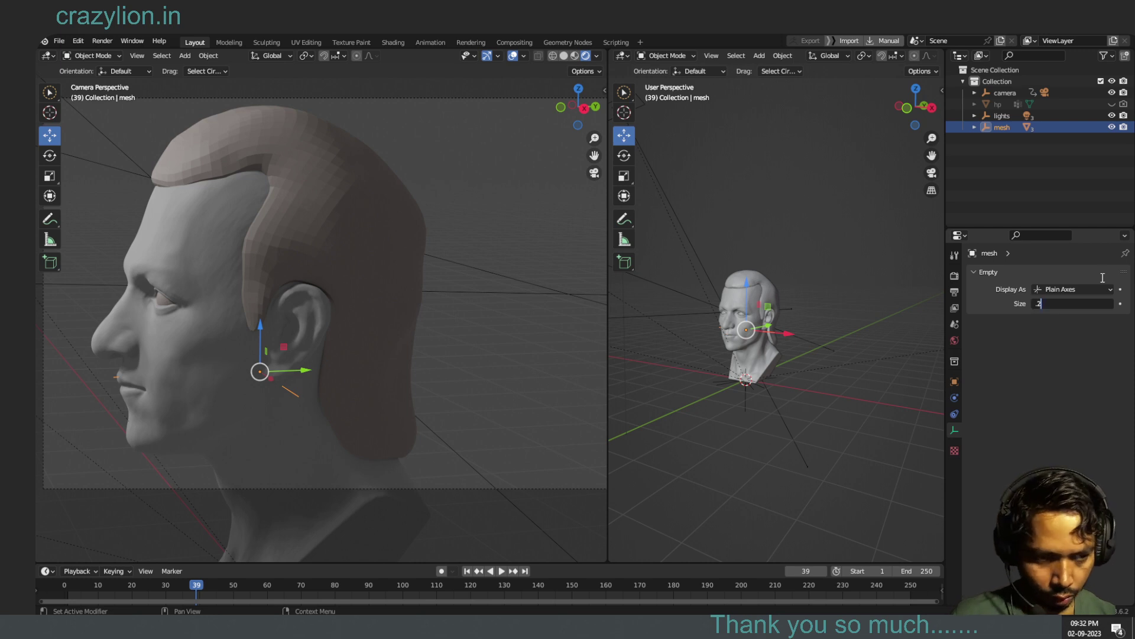
key("Return")
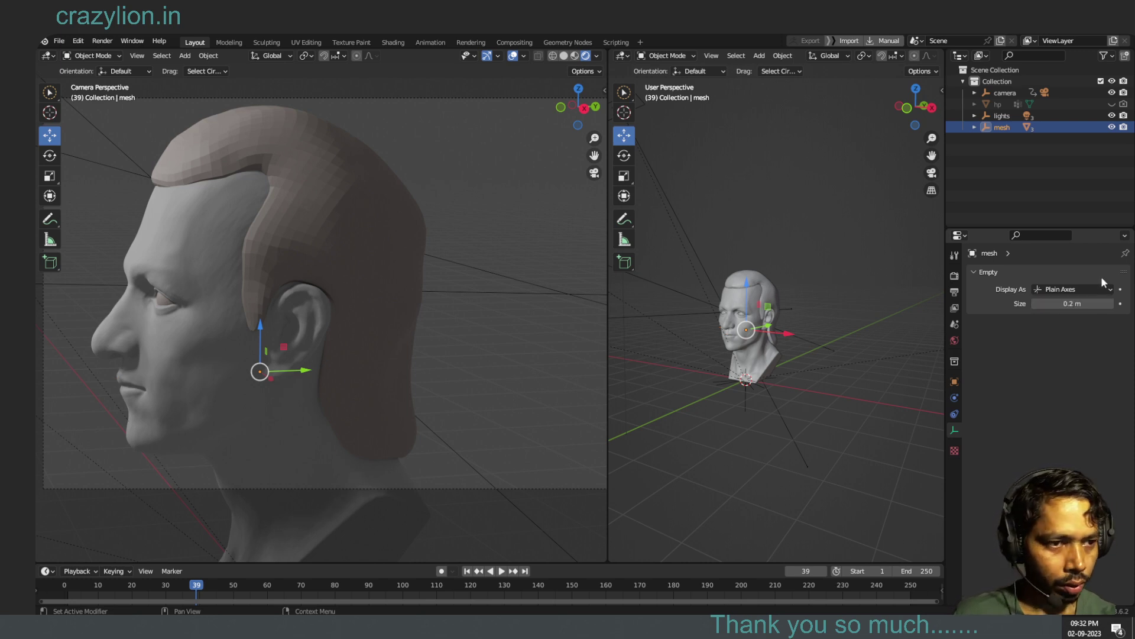
- Select the lights empty and set its Display Size to 2 m
left_click(1004, 116)
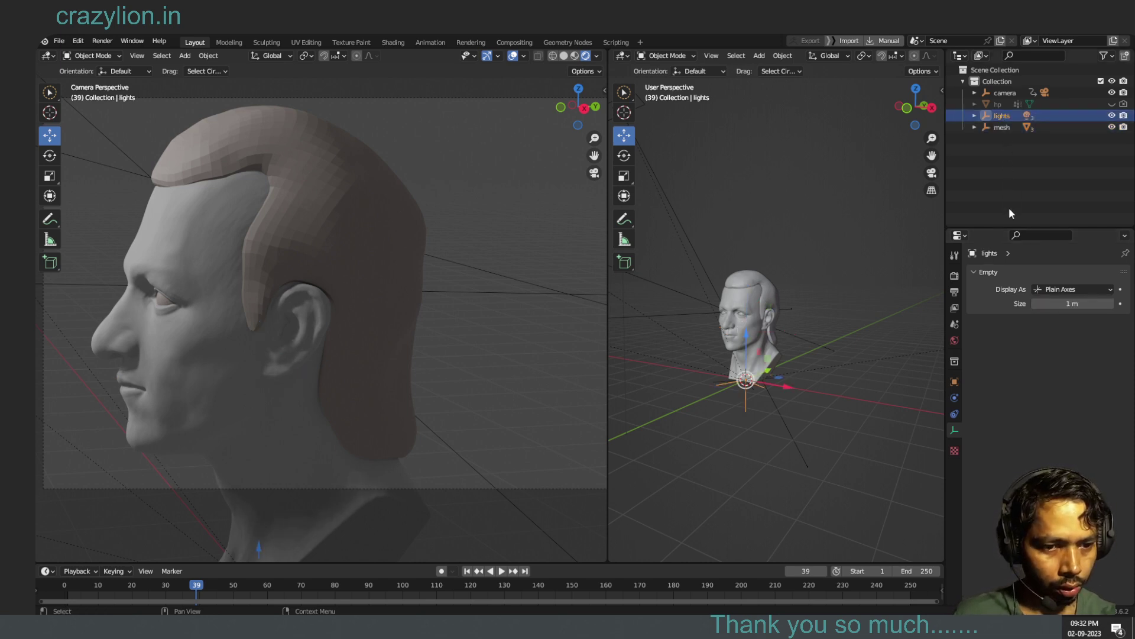
left_click(1073, 304)
type("2")
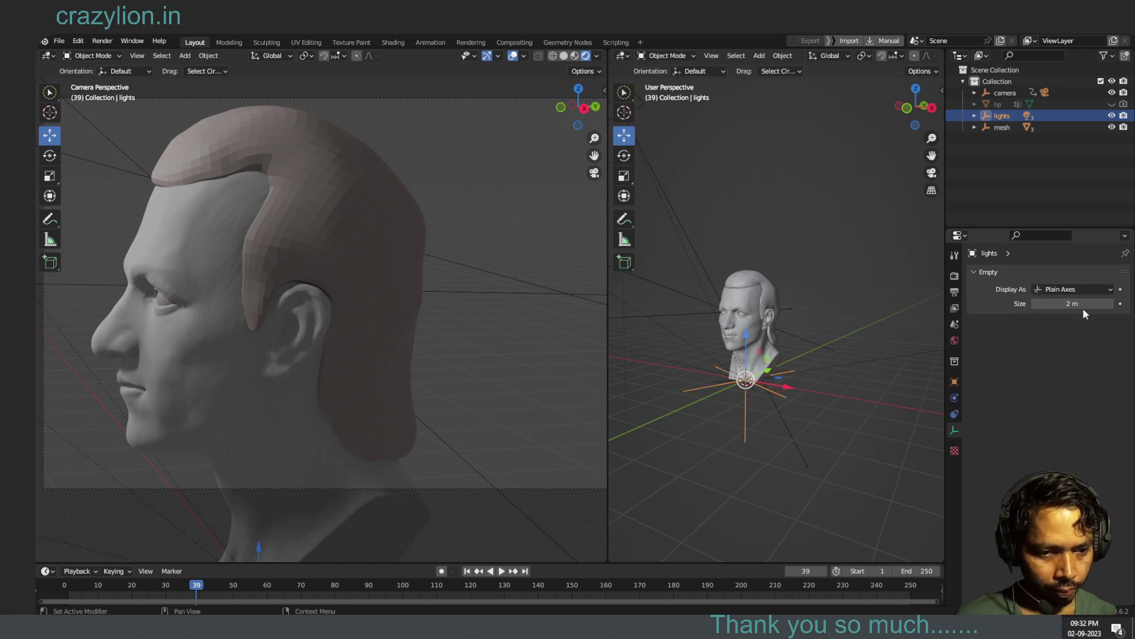
left_click(763, 445)
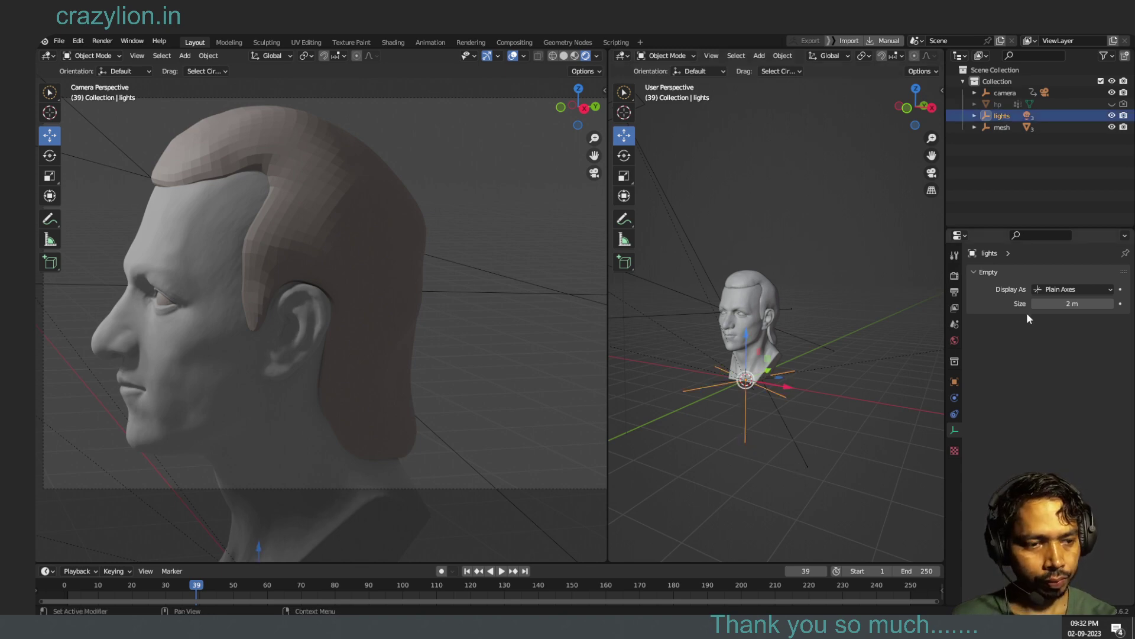
- Rotate the lights empty about the Z axis to relight the head
left_click(624, 156)
mouse_move(757, 393)
left_mouse_down()
mouse_move(770, 399)
mouse_move(751, 402)
mouse_move(847, 388)
left_mouse_up()
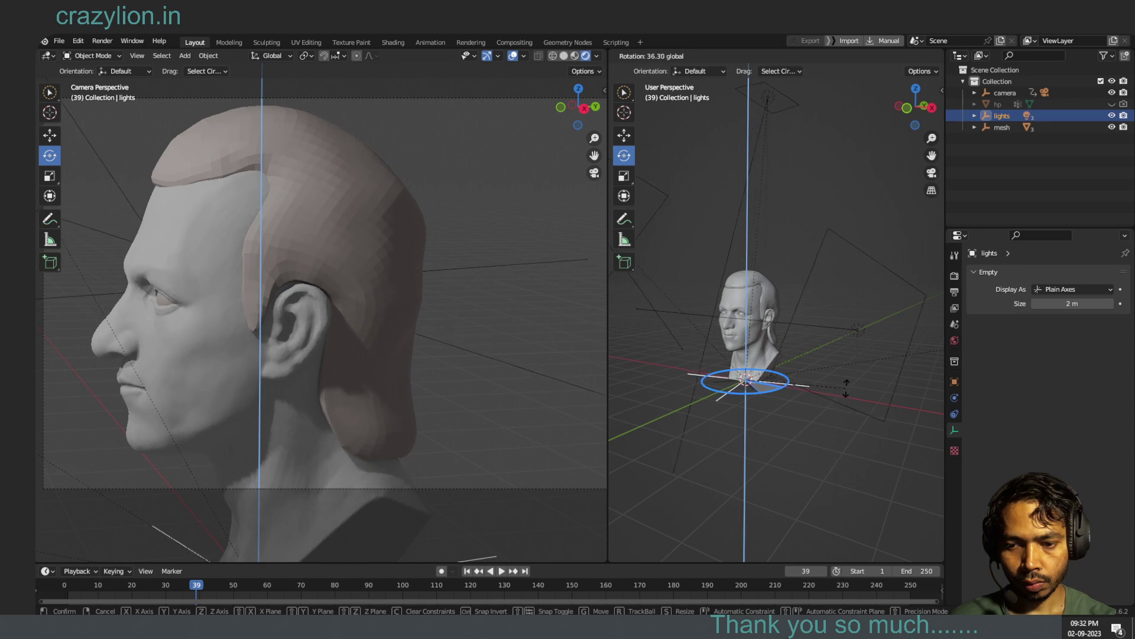
mouse_move(847, 388)
left_mouse_down()
mouse_move(739, 400)
mouse_move(763, 402)
left_mouse_up()
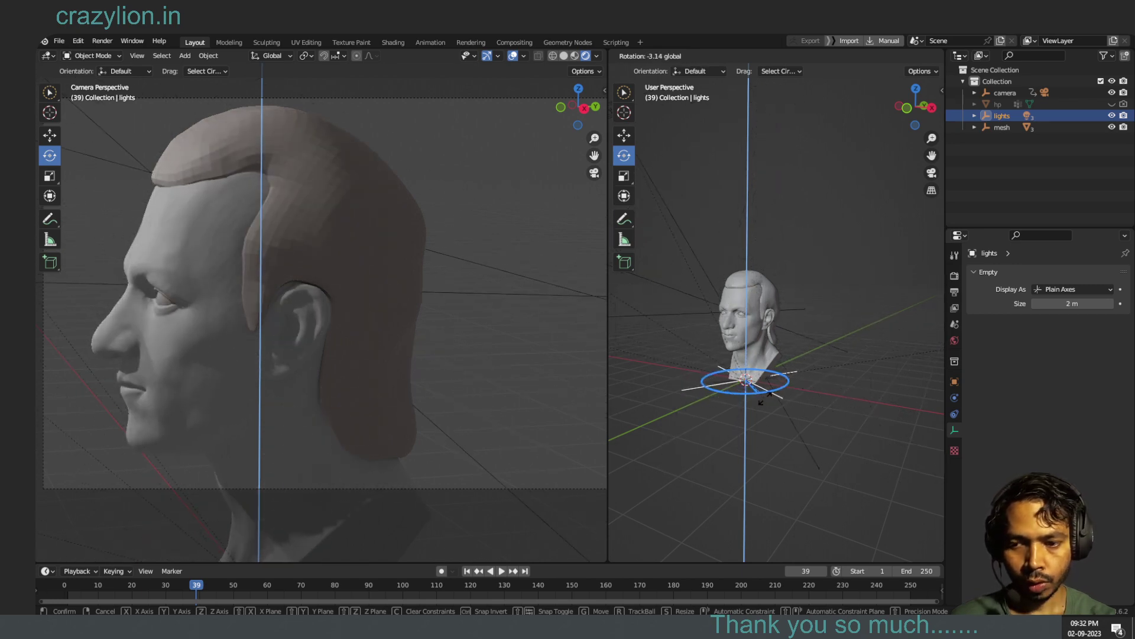
left_click_drag(761, 402, 761, 386)
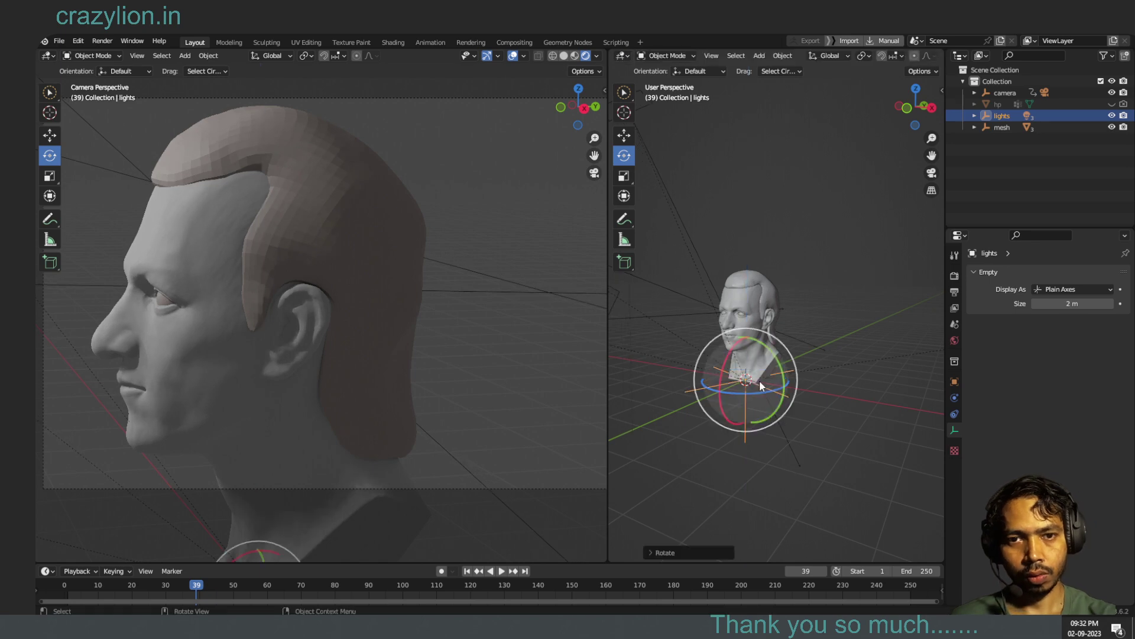
- Hide the left view's overlays, reframe it, and widen the right viewport
left_click(512, 55)
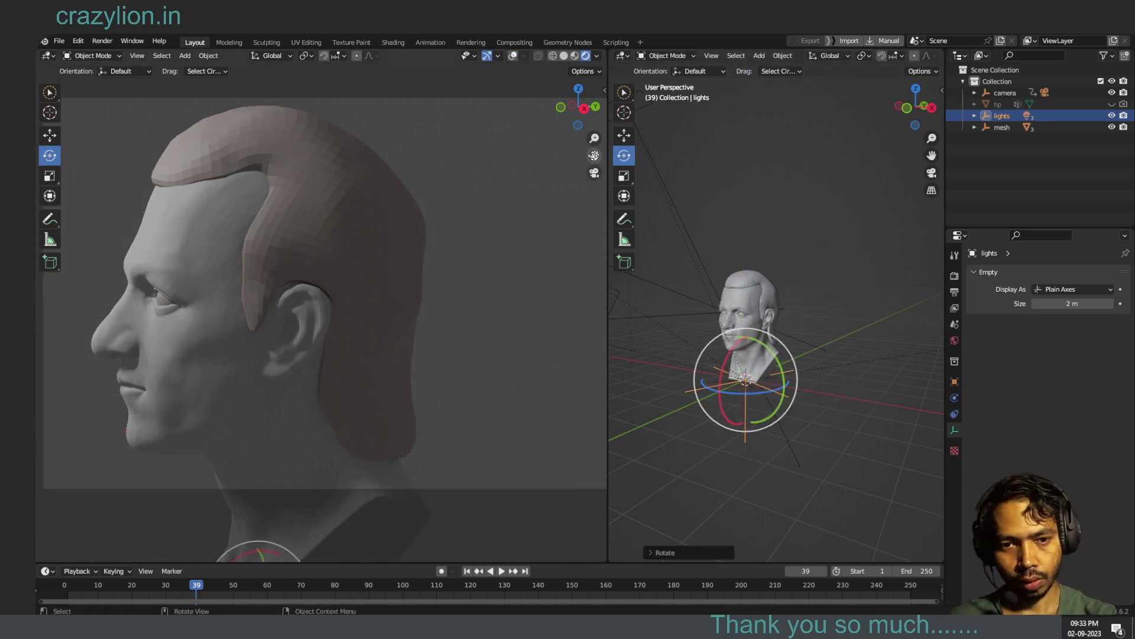
mouse_move(594, 155)
left_mouse_down()
mouse_move(666, 153)
mouse_move(630, 216)
left_mouse_up()
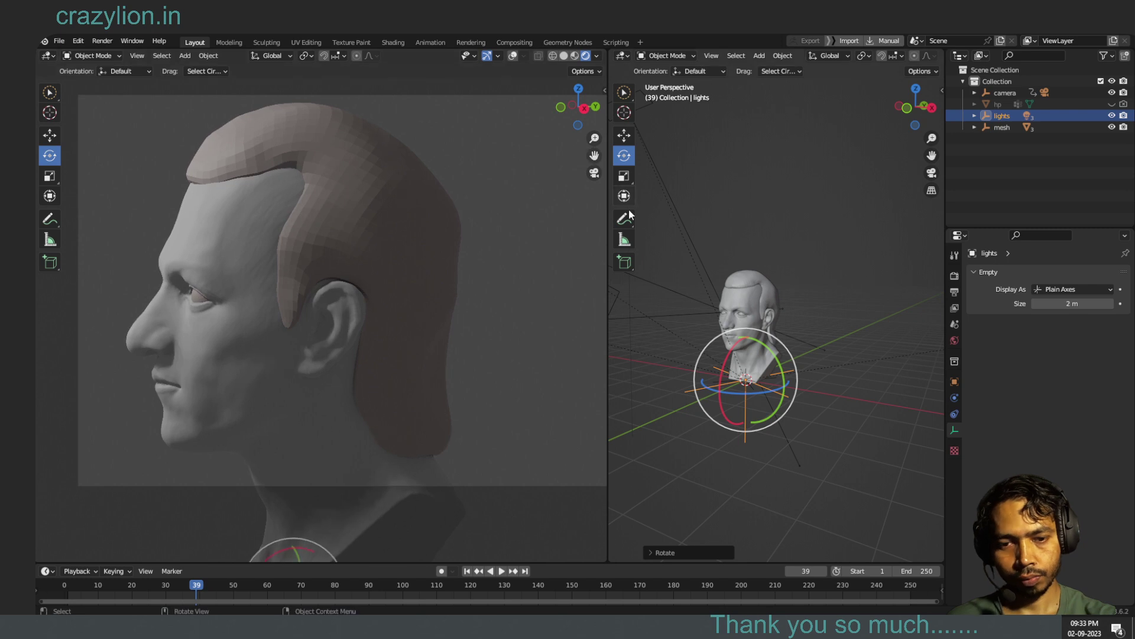
left_click_drag(608, 287, 450, 286)
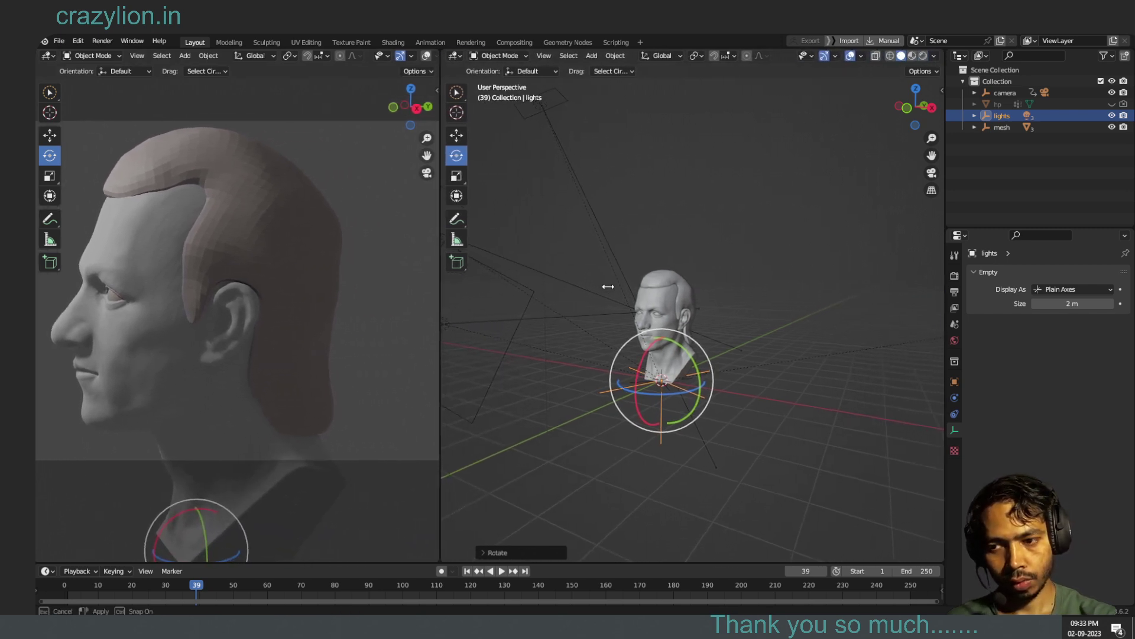
left_click_drag(451, 286, 439, 283)
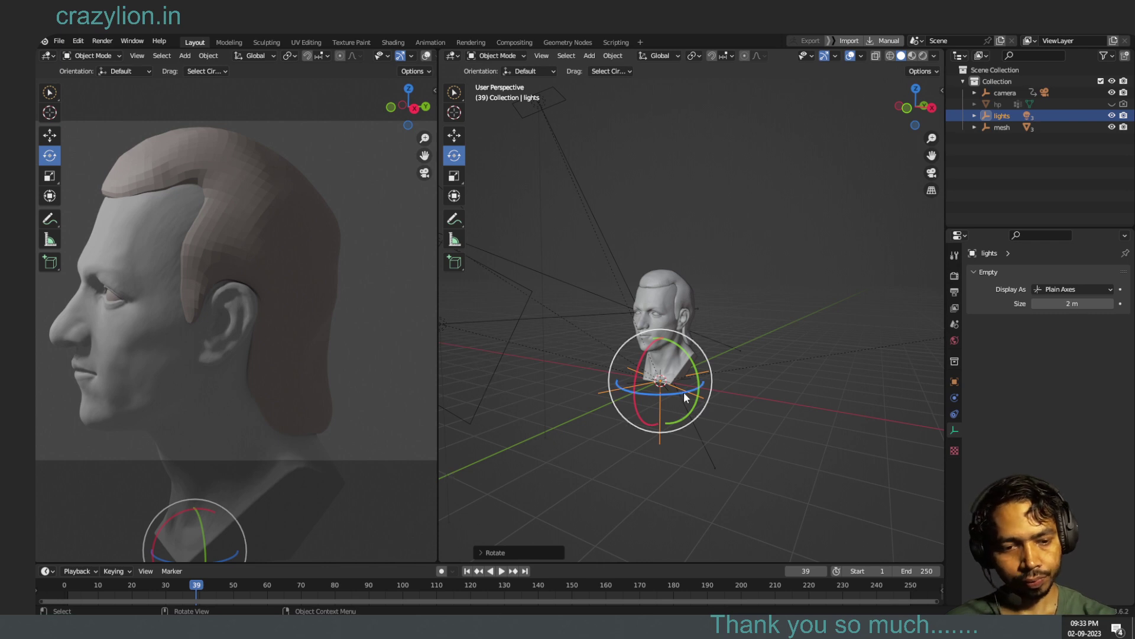
left_click_drag(686, 393, 690, 385)
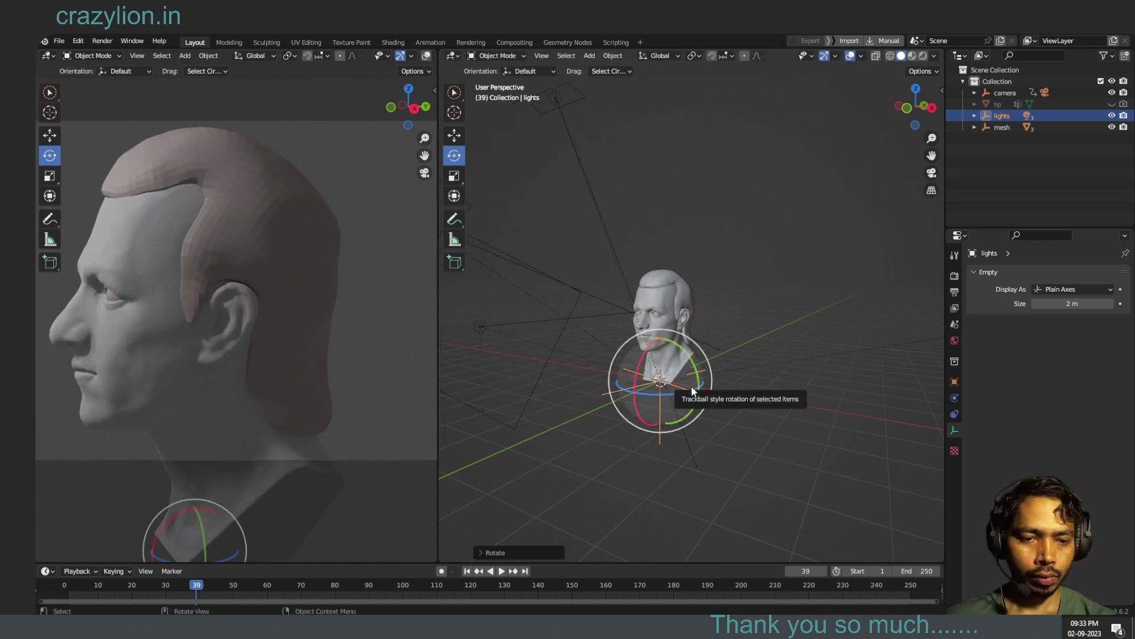
- Turn off the right viewport's overlays, zoom to a head close-up, and select the head mesh
left_click(851, 55)
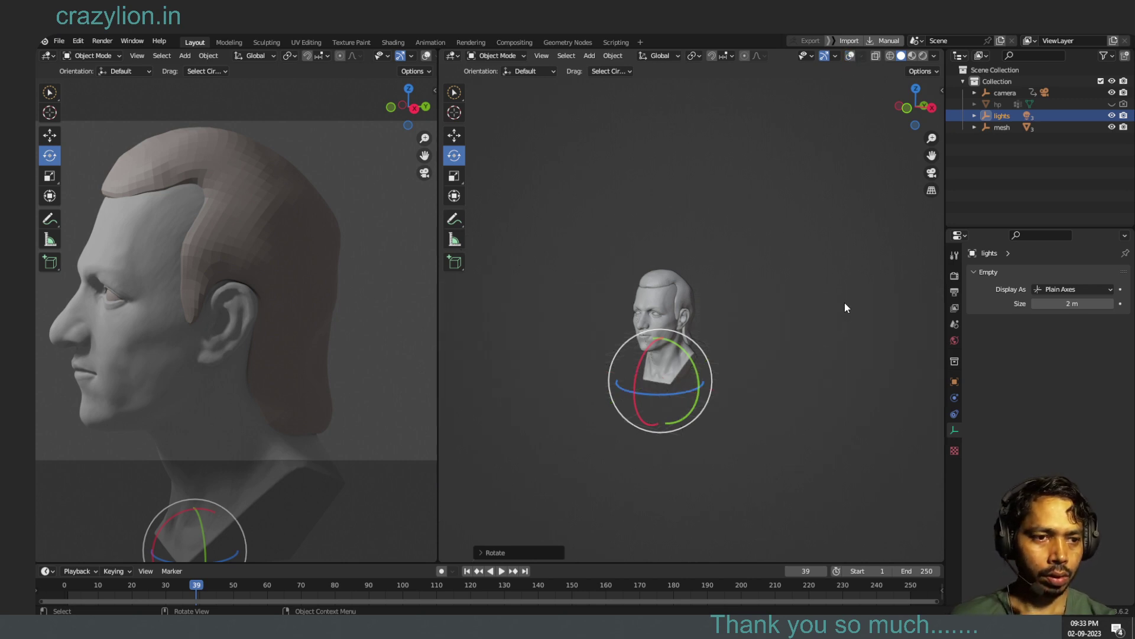
left_click_drag(932, 137, 933, 138)
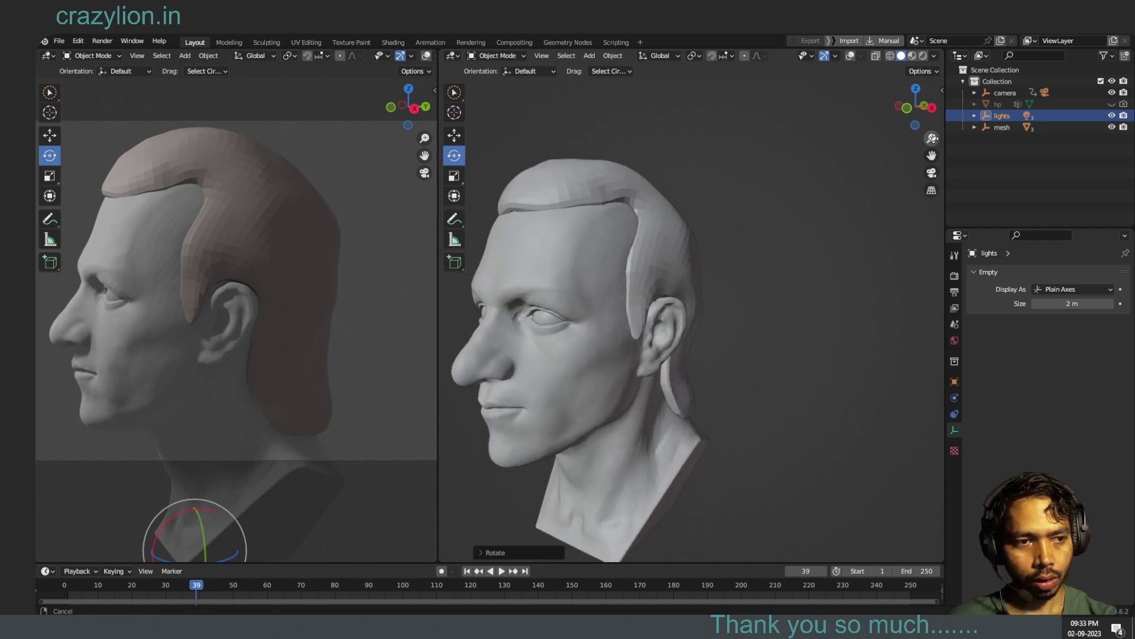
mouse_move(932, 138)
left_mouse_down()
mouse_move(924, 116)
mouse_move(796, 373)
mouse_move(630, 367)
left_mouse_up()
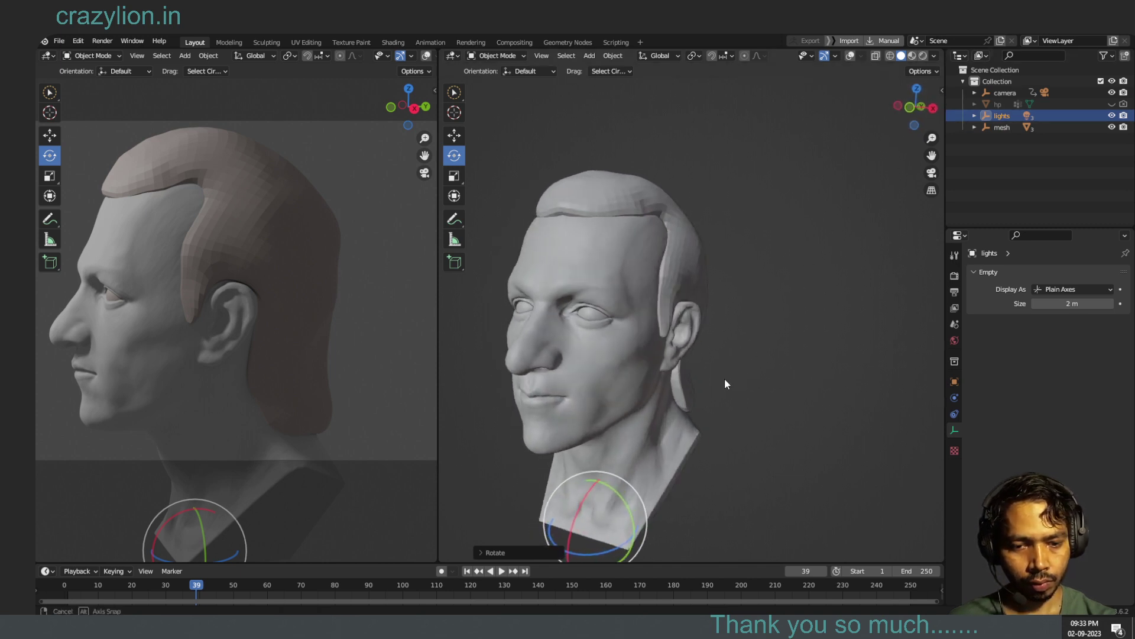
left_click(609, 354)
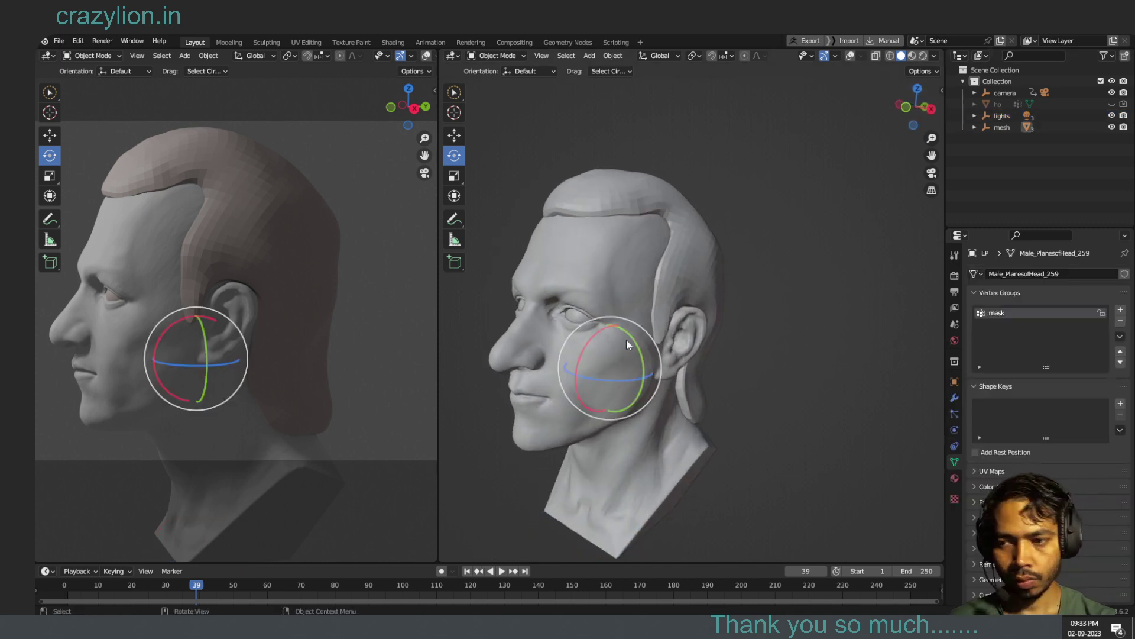
- Switch the head mesh into Sculpt Mode and cancel a stray box mask
left_click(511, 57)
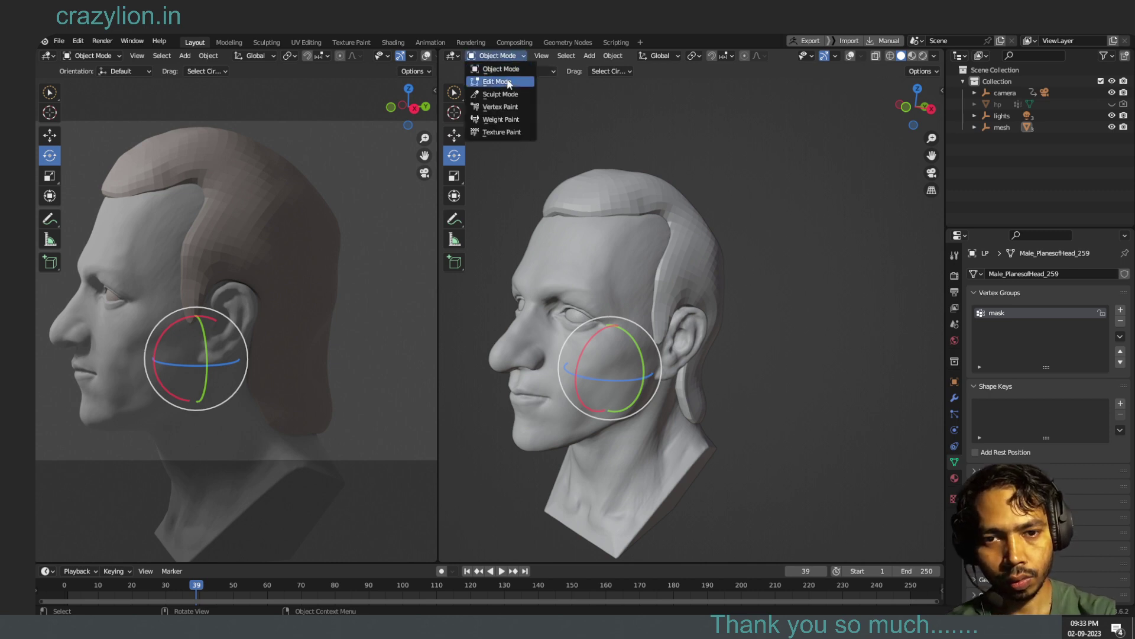
left_click(506, 95)
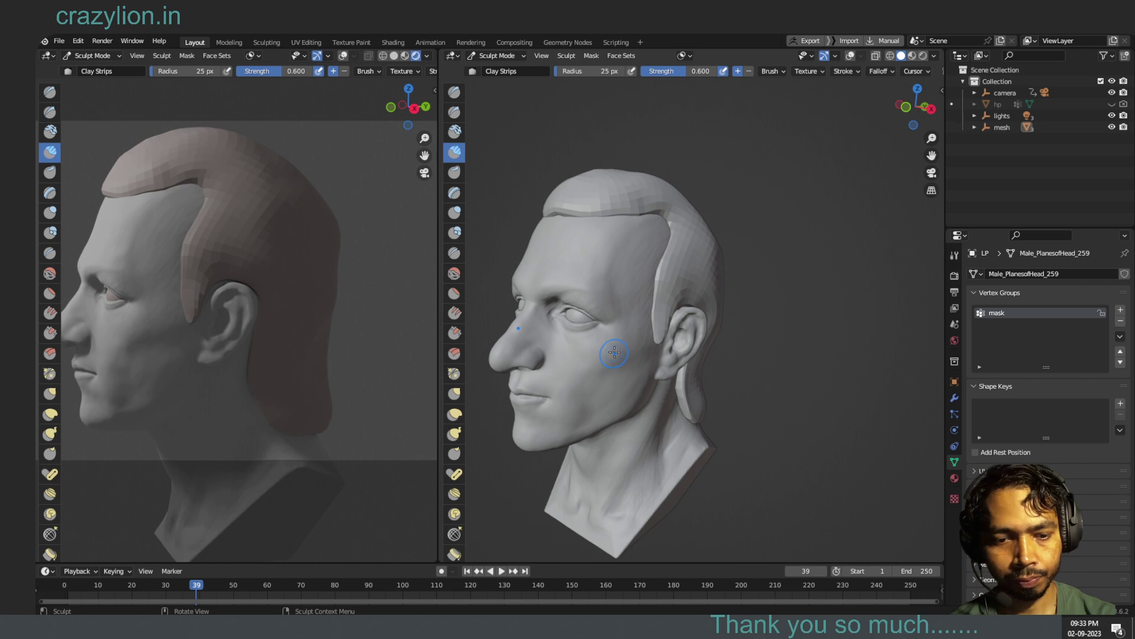
key("b")
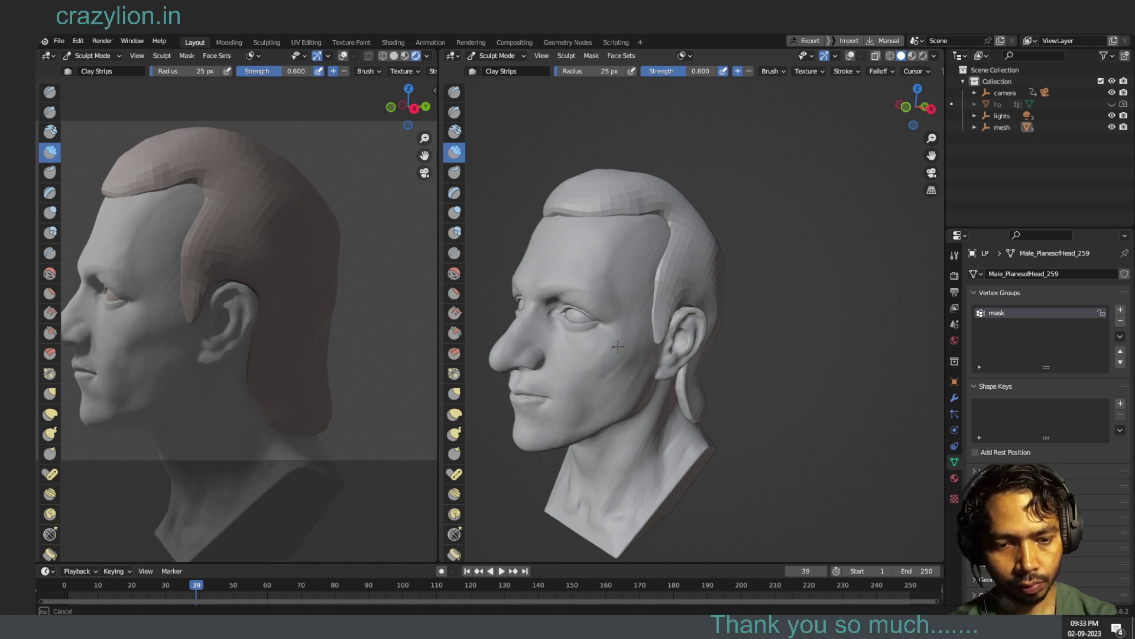
key("Escape")
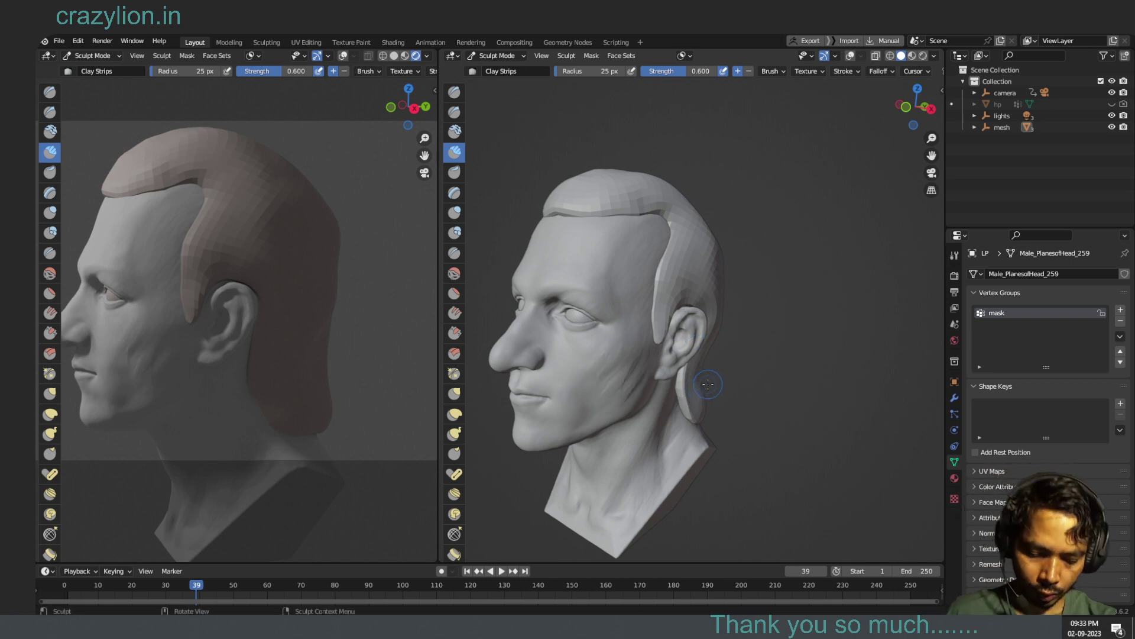
key("ctrl+z")
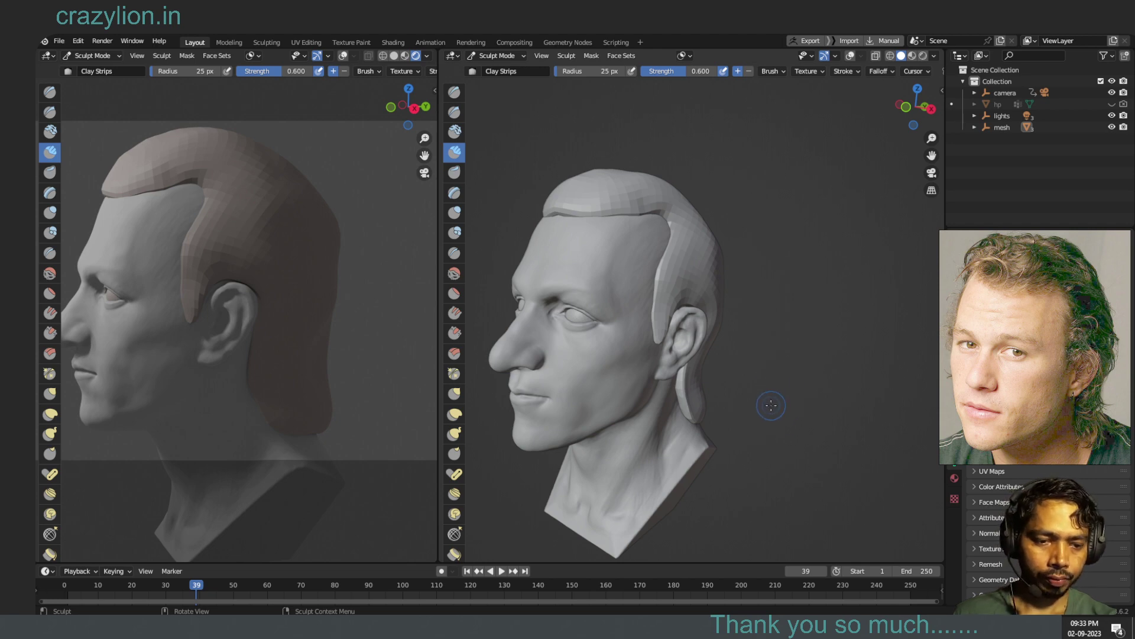
- Centre the head and set the right viewport's focal length to 90 mm
middle_click_drag(768, 408, 782, 409)
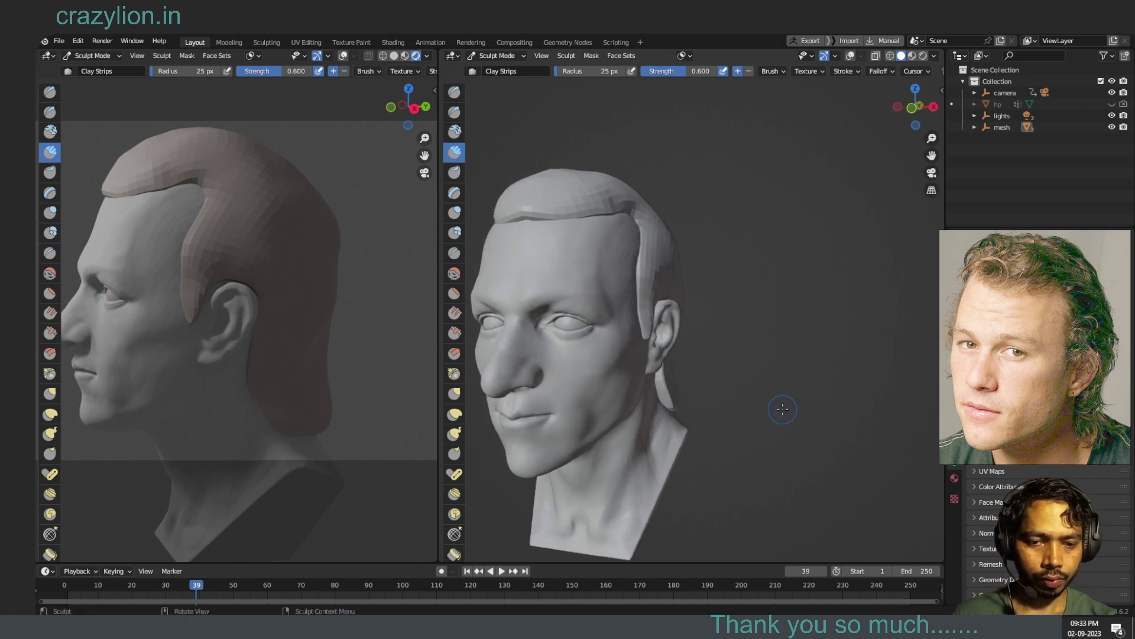
left_click_drag(932, 155, 955, 145)
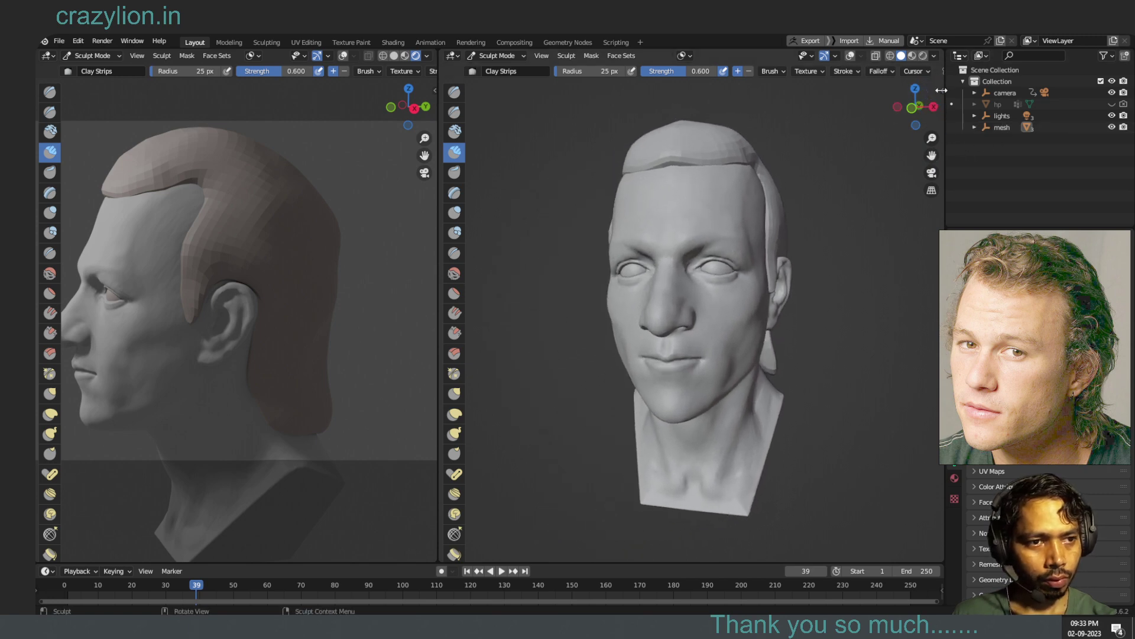
key("n")
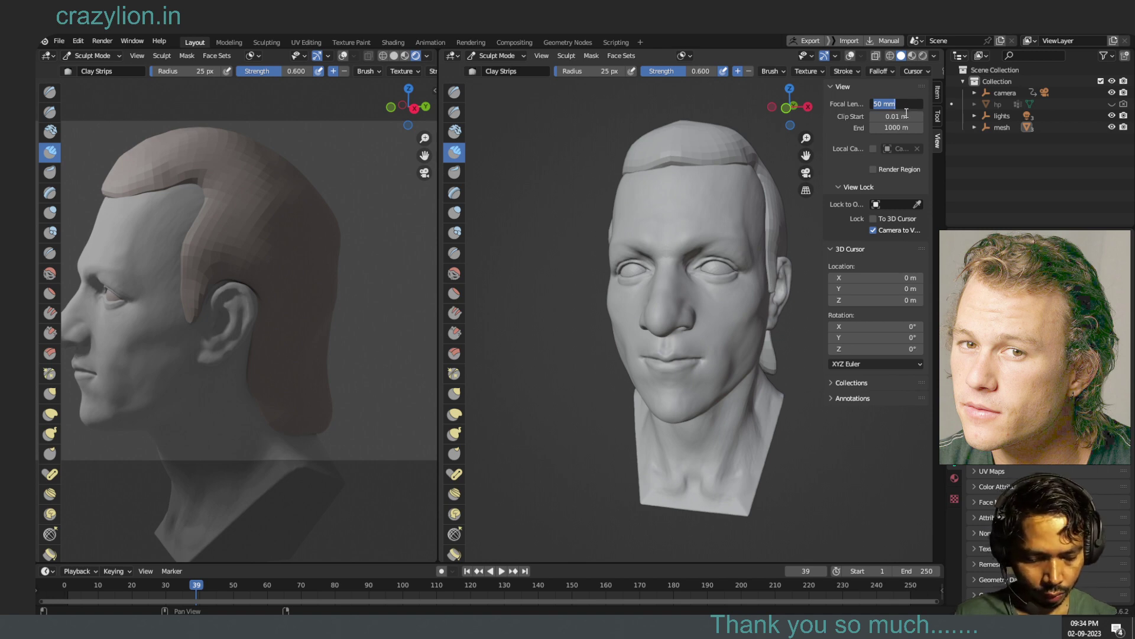
type("90")
key("Return")
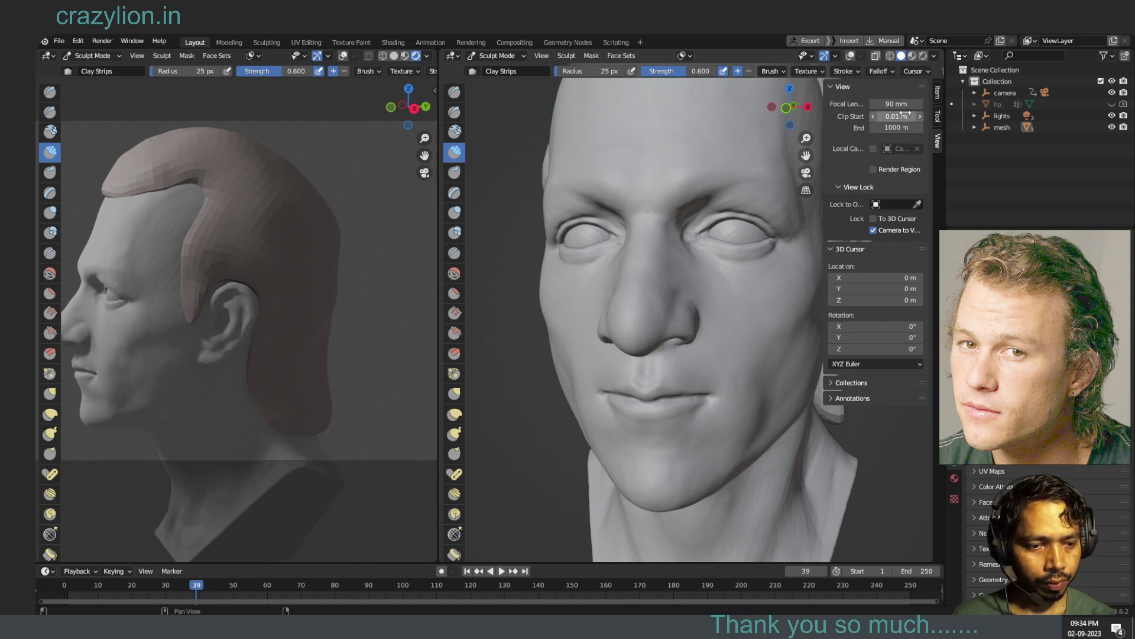
key("n")
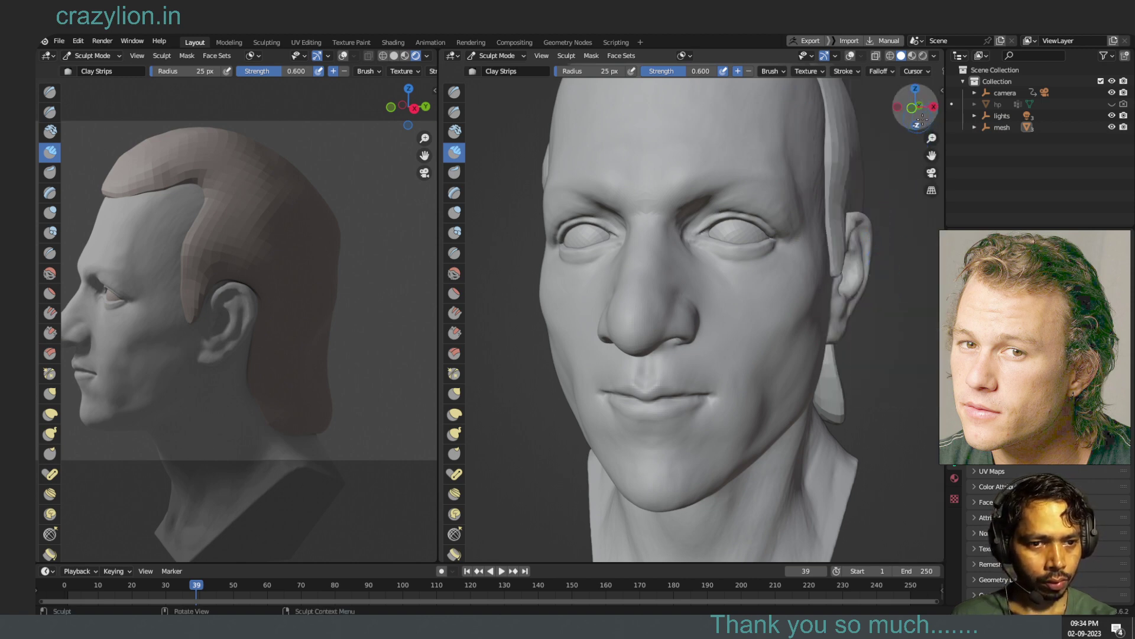
- Orbit the right view to a three-quarter angle on the head
left_click_drag(921, 117, 932, 135)
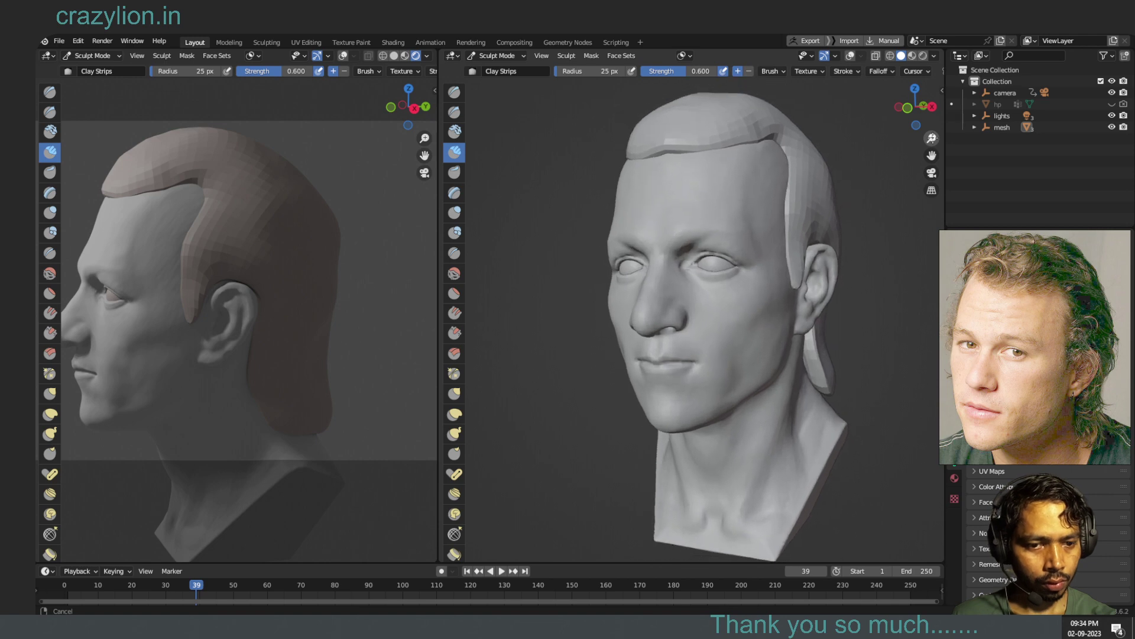
left_click_drag(921, 117, 917, 117)
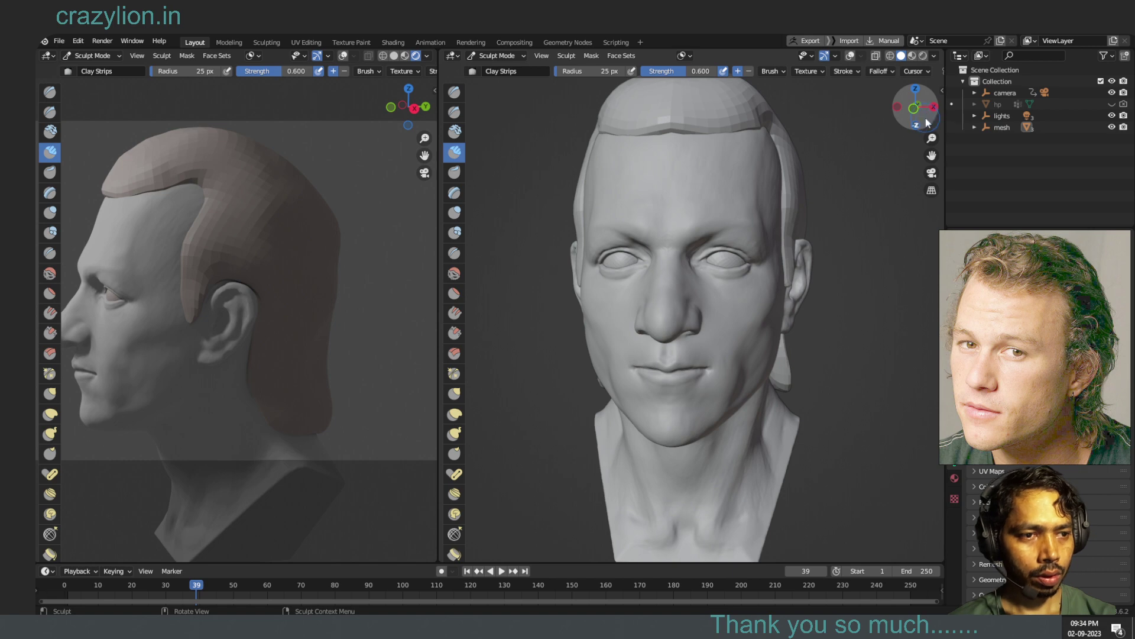
left_click_drag(930, 125, 928, 122)
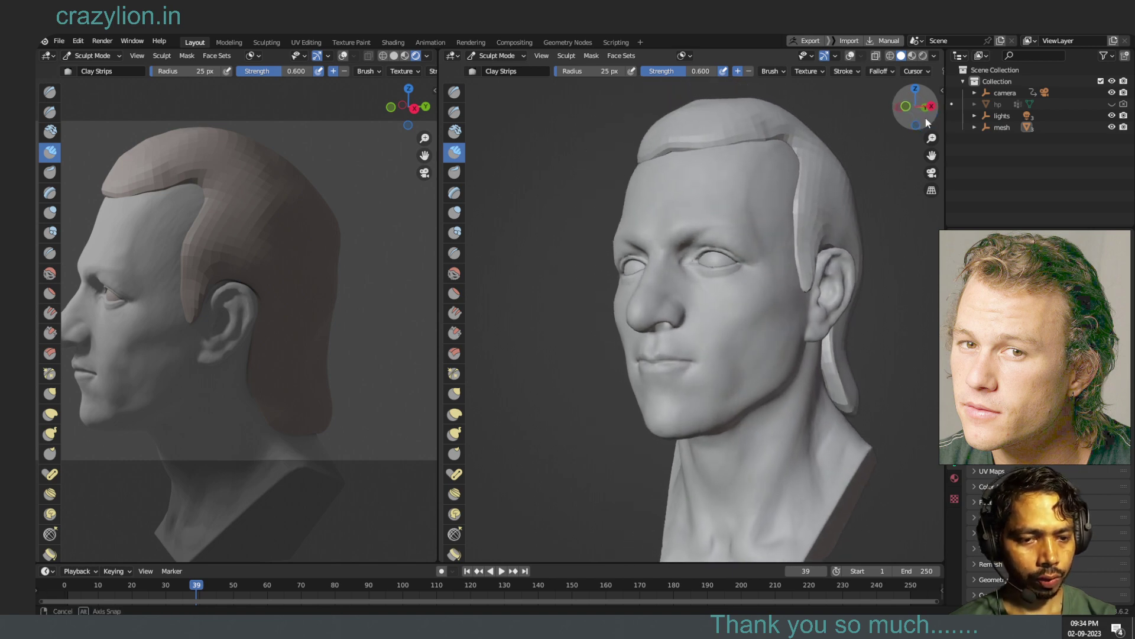
left_click_drag(928, 122, 911, 120)
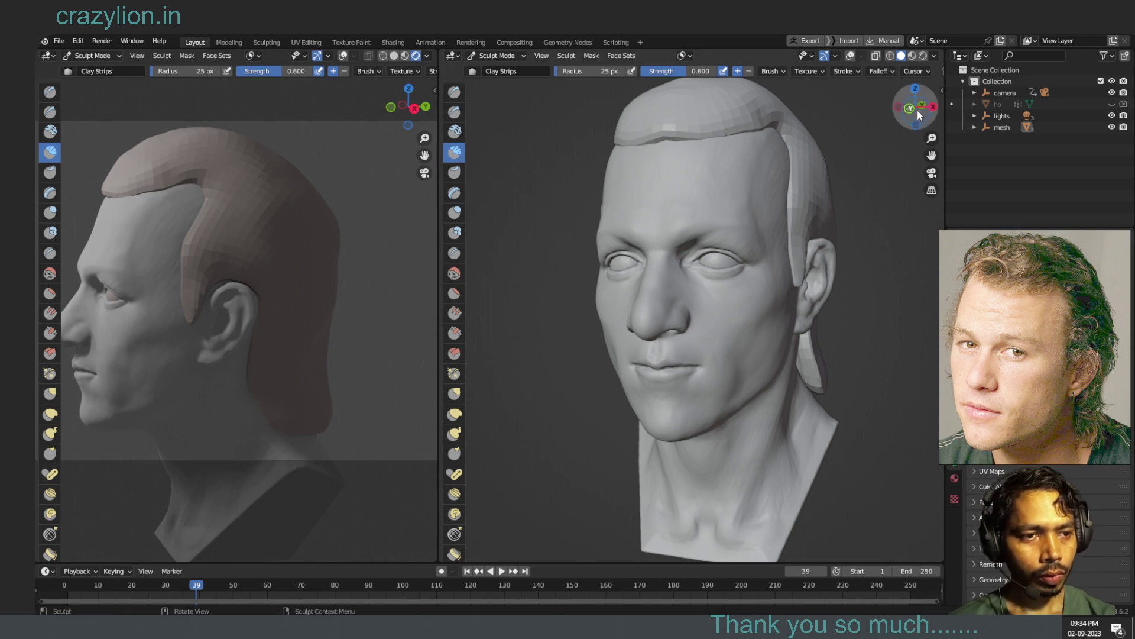
left_click_drag(924, 112, 923, 109)
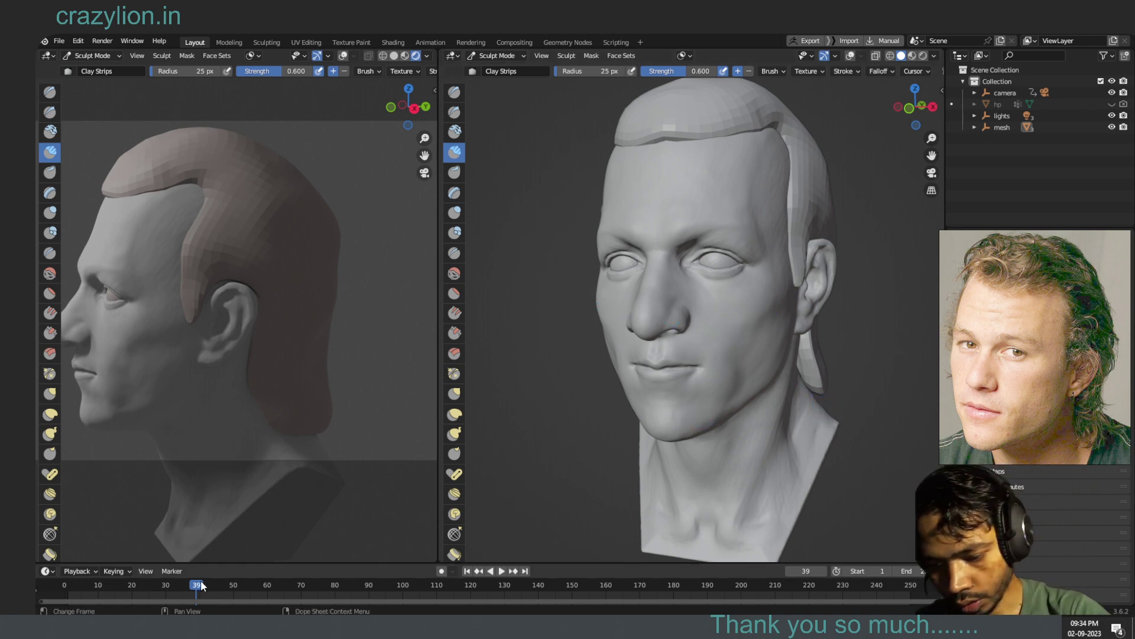
- Briefly play the animation, then orbit and zoom the right view close onto the face
key("ctrl+shift+space")
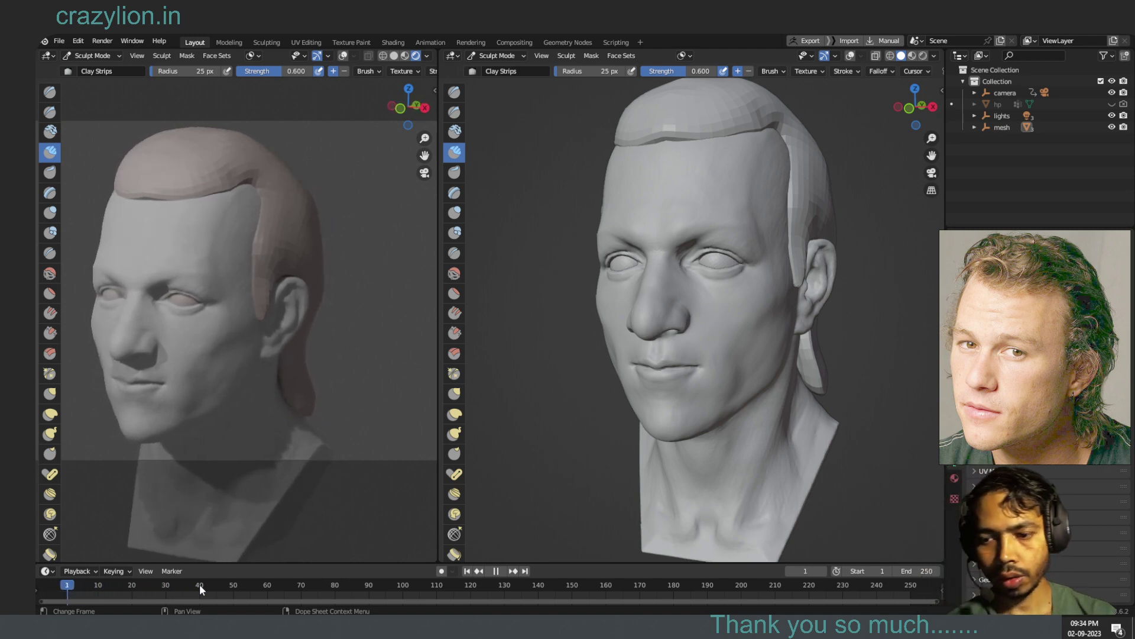
key("space")
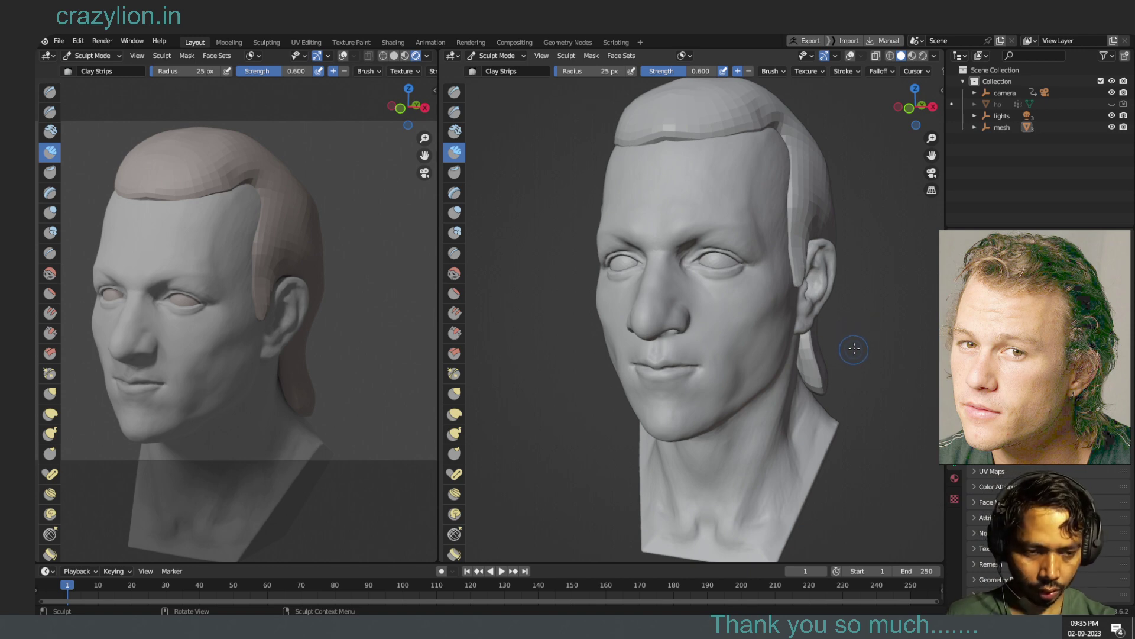
middle_click_drag(854, 349, 830, 339)
middle_click_drag(856, 346, 793, 330)
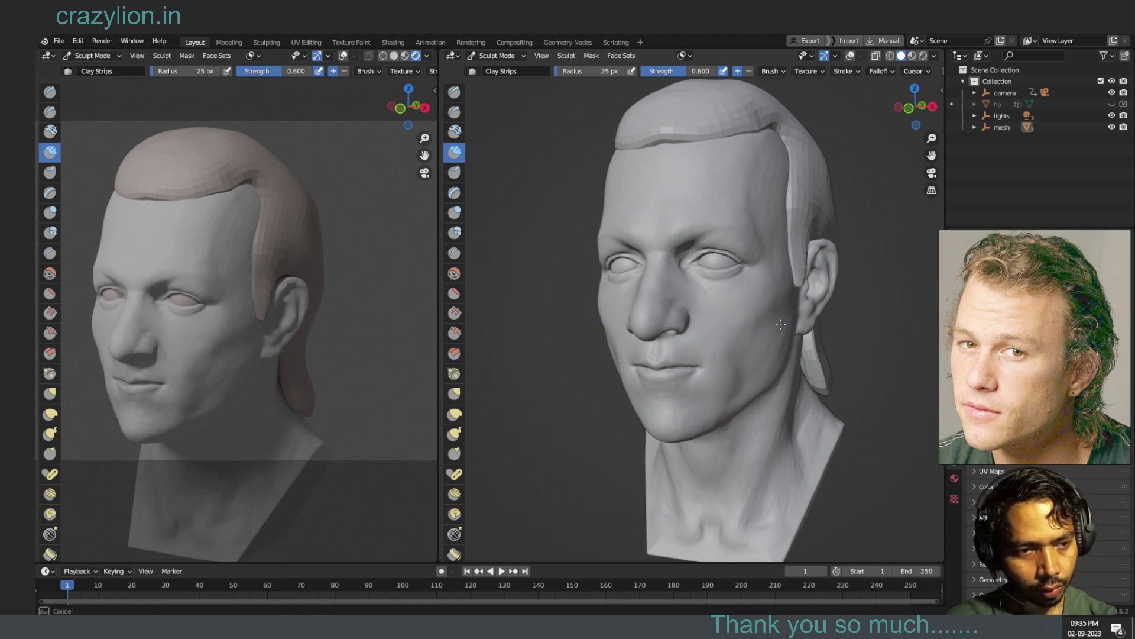
left_click_drag(932, 138, 893, 212)
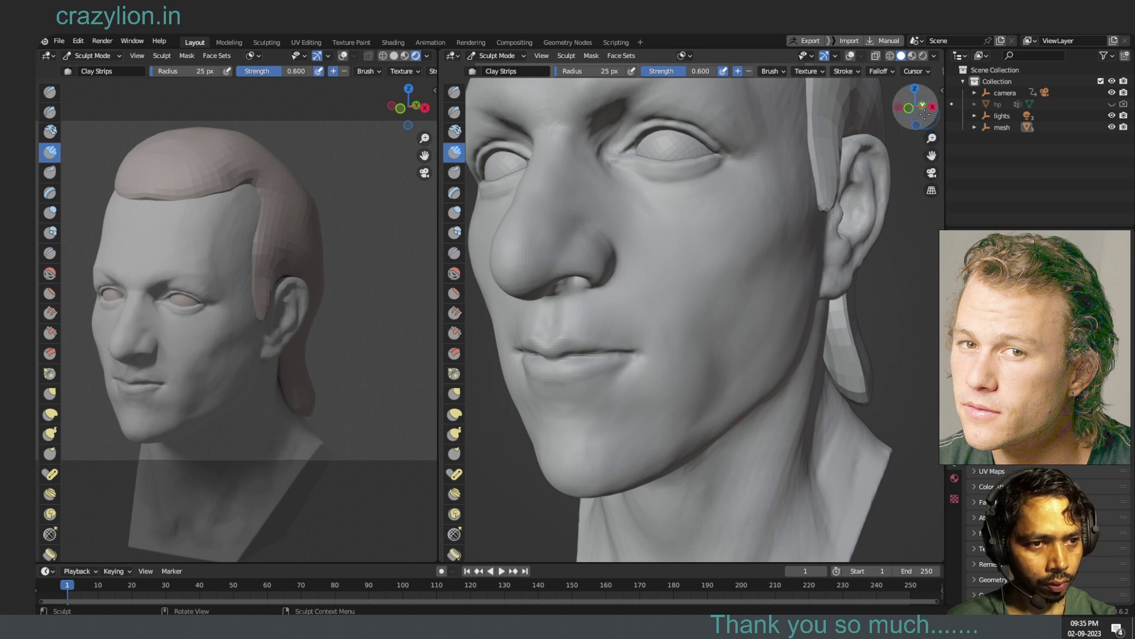
mouse_move(925, 113)
left_mouse_down()
mouse_move(771, 274)
mouse_move(763, 252)
mouse_move(822, 231)
left_mouse_up()
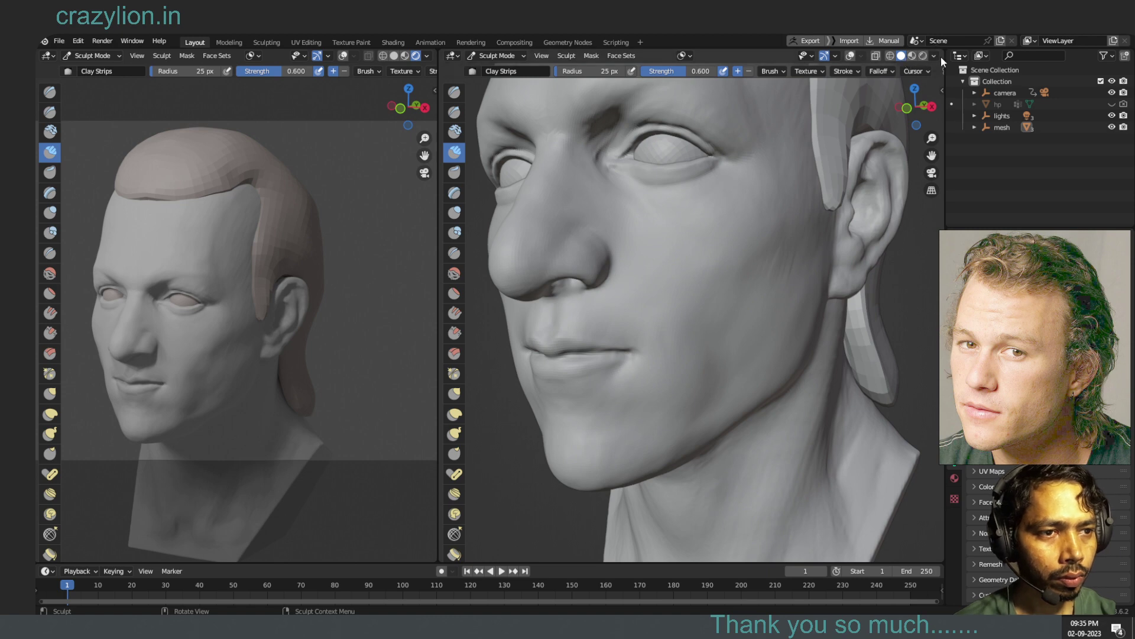
- Widen the left viewport and inspect its shading and sculpt mirroring options
left_click(935, 55)
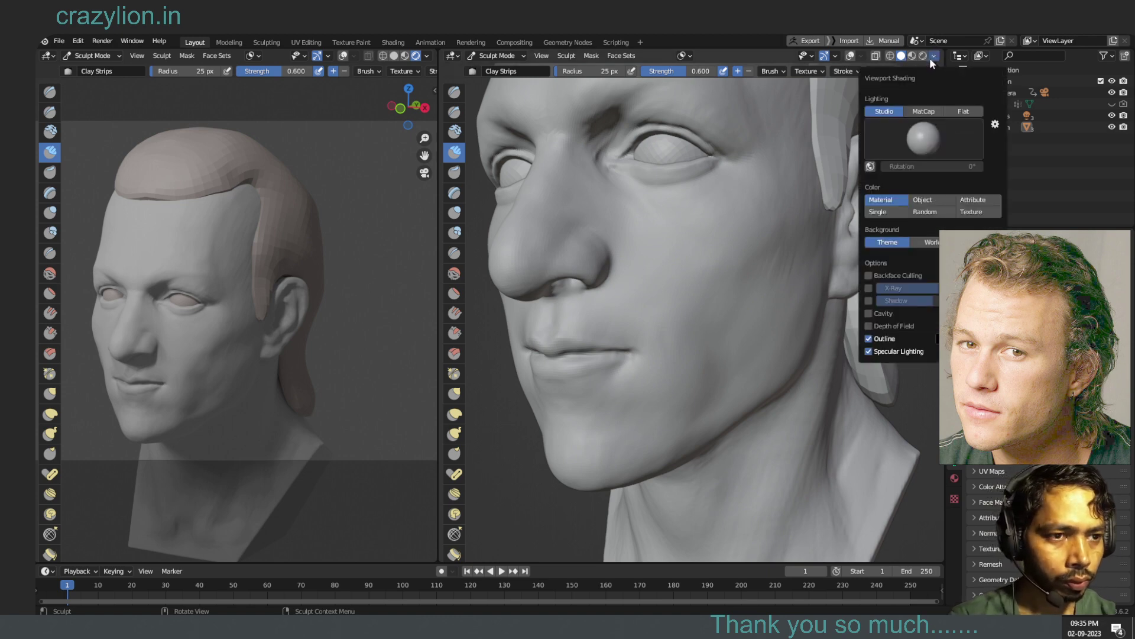
left_click(426, 55)
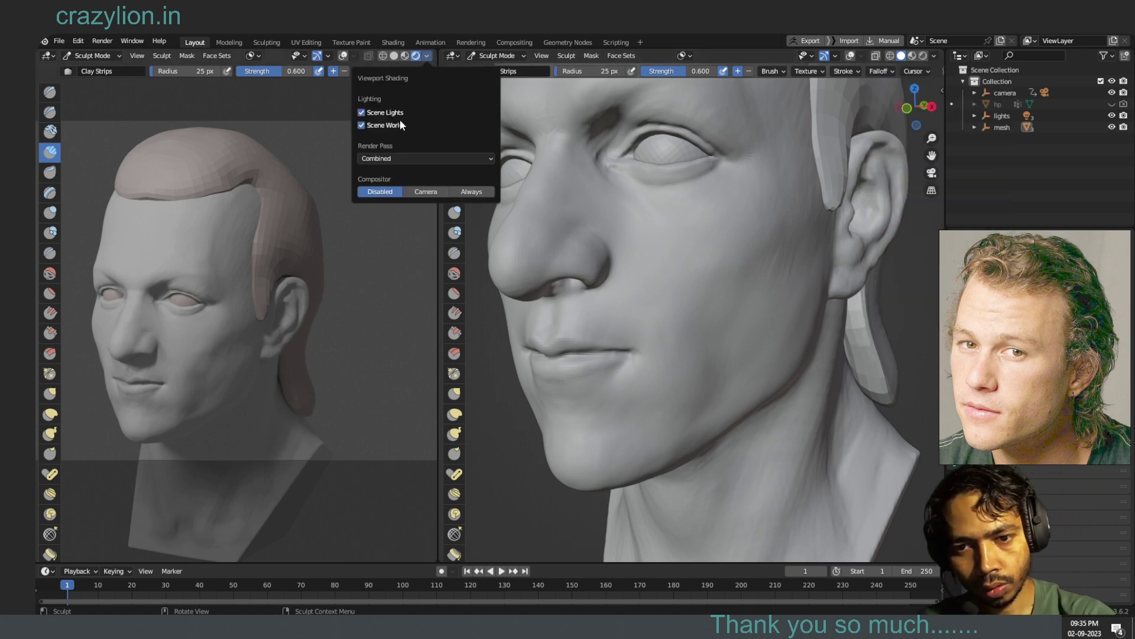
left_click(427, 53)
left_click(427, 52)
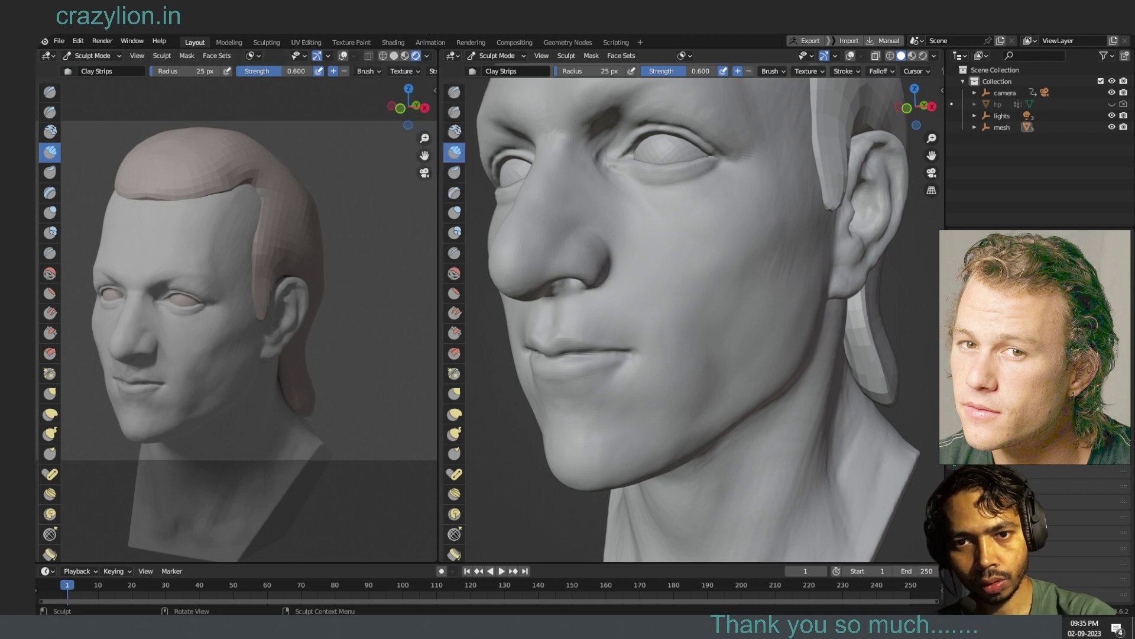
left_click_drag(438, 161, 592, 106)
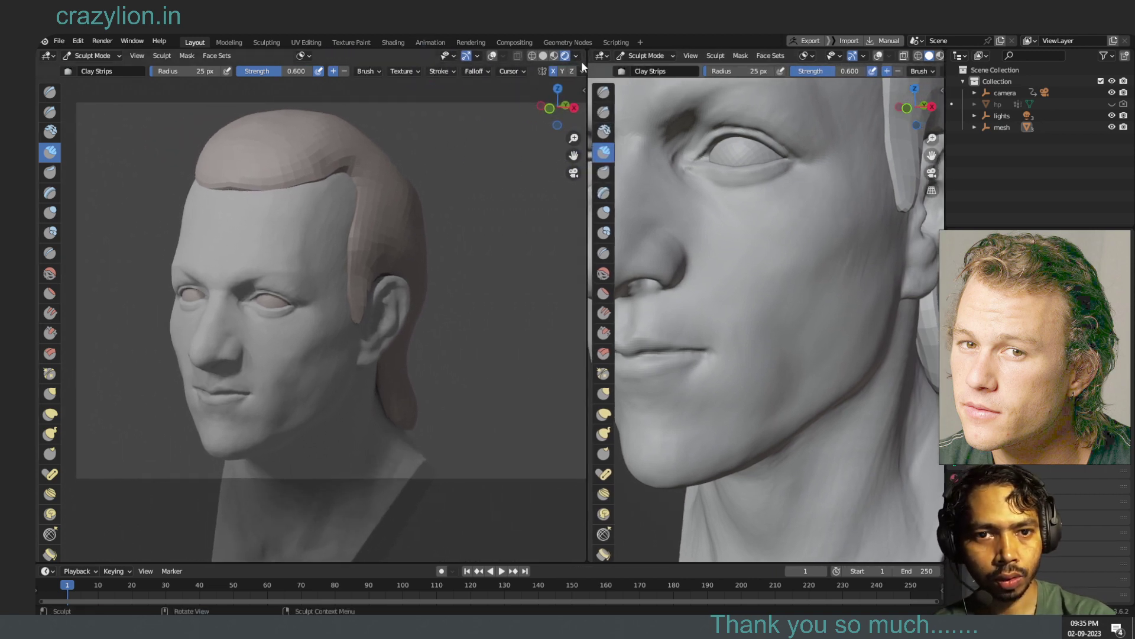
left_click(577, 57)
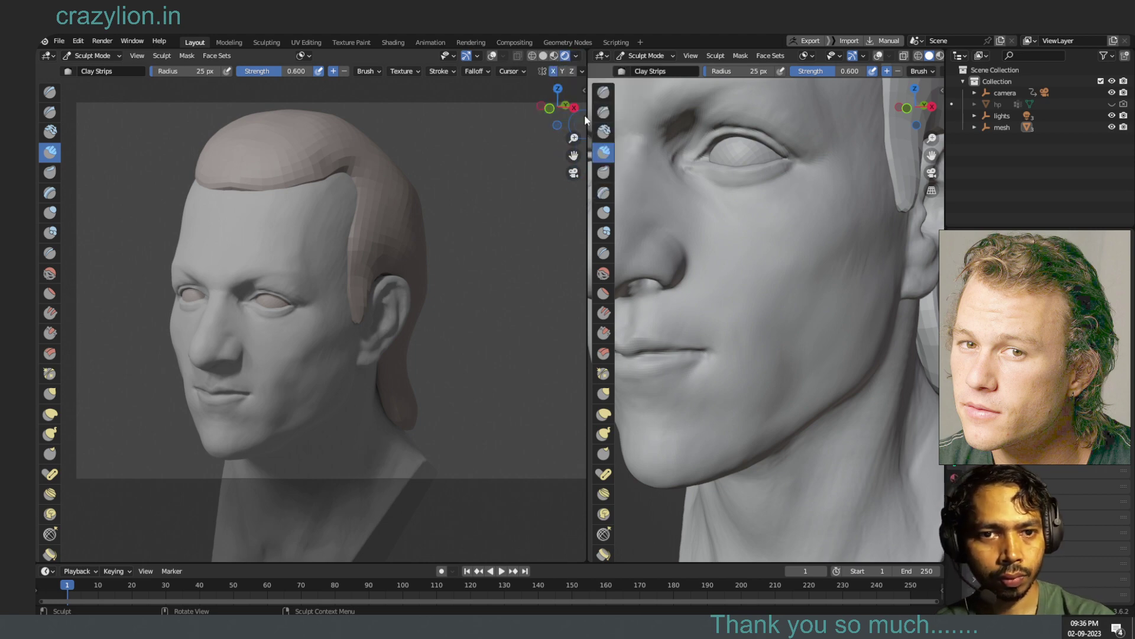
left_click(582, 72)
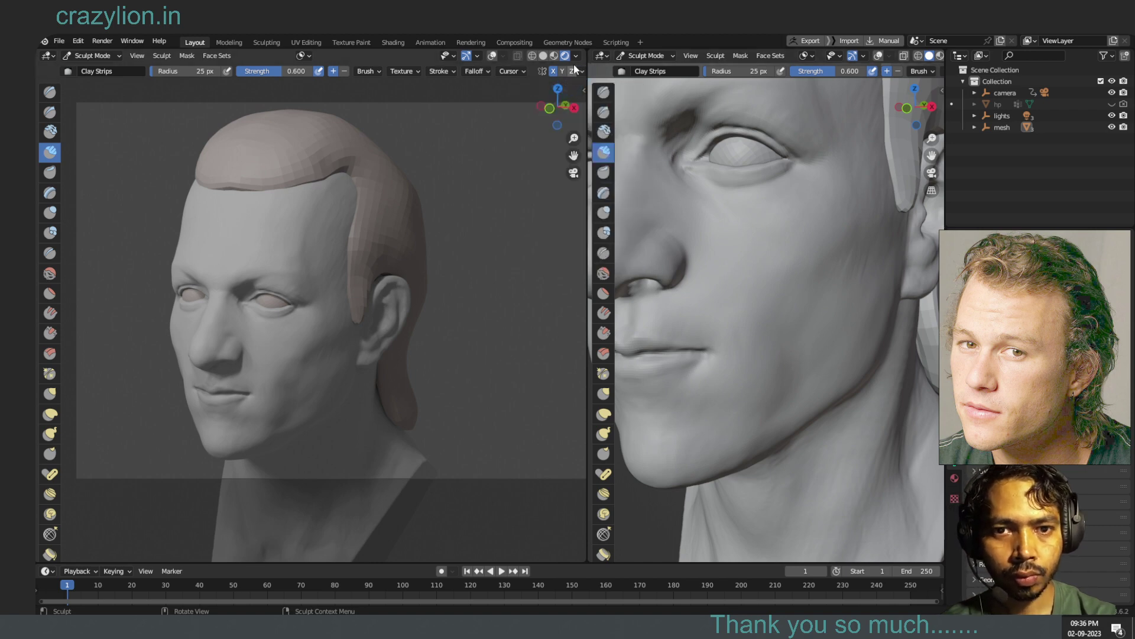
left_click(575, 56)
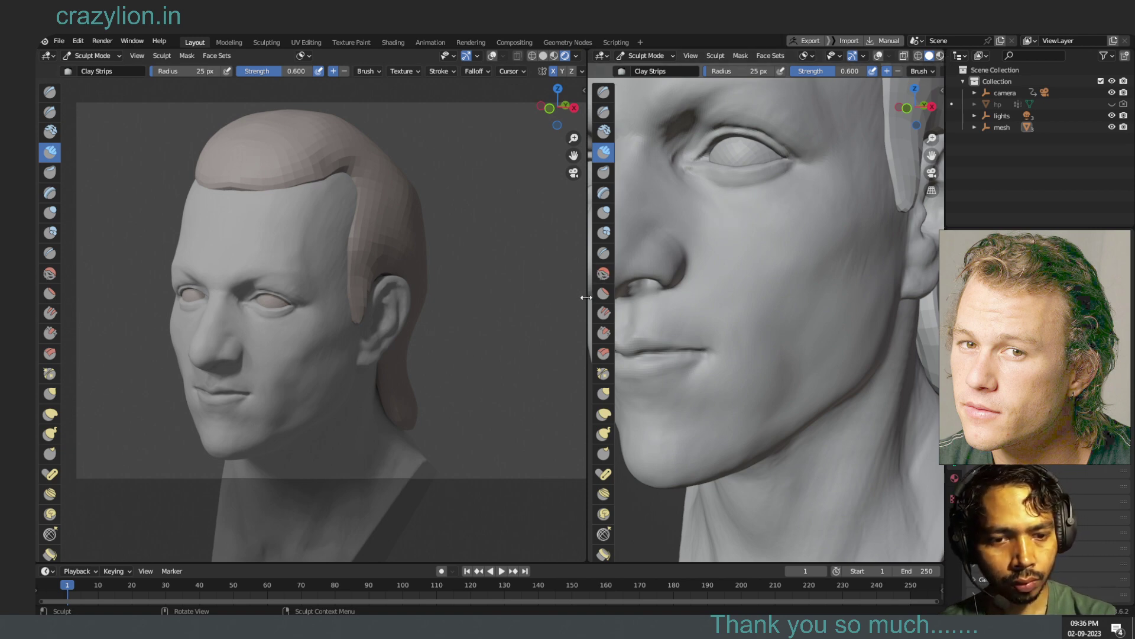
- Widen the right viewport and open its shading options, glancing at dyntopo and mirroring settings
left_click_drag(586, 298, 320, 324)
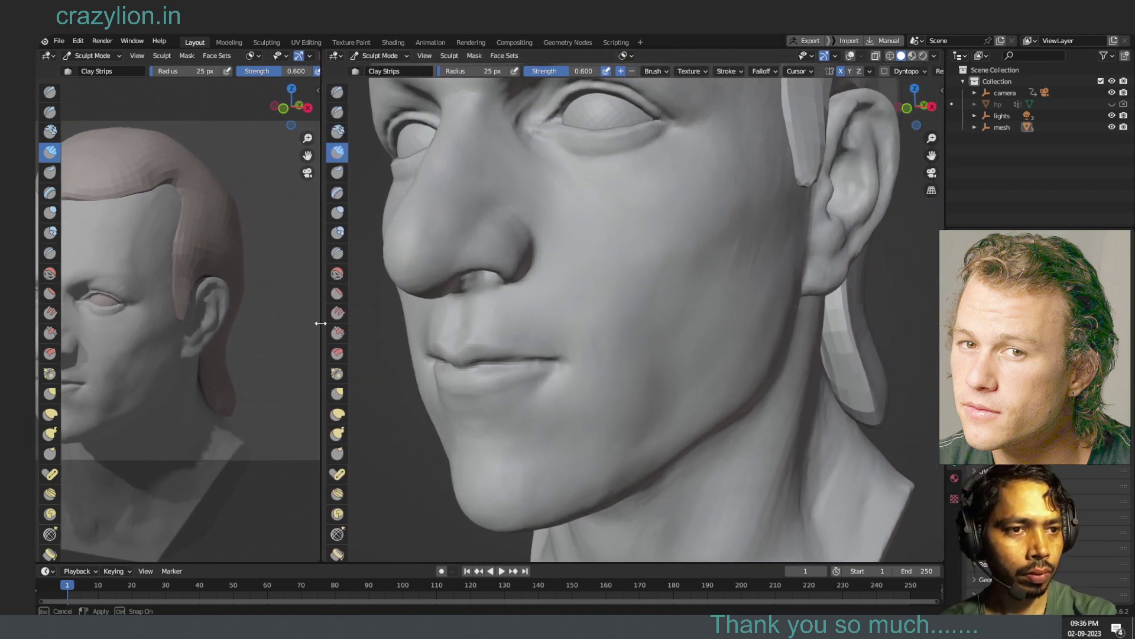
left_click(935, 56)
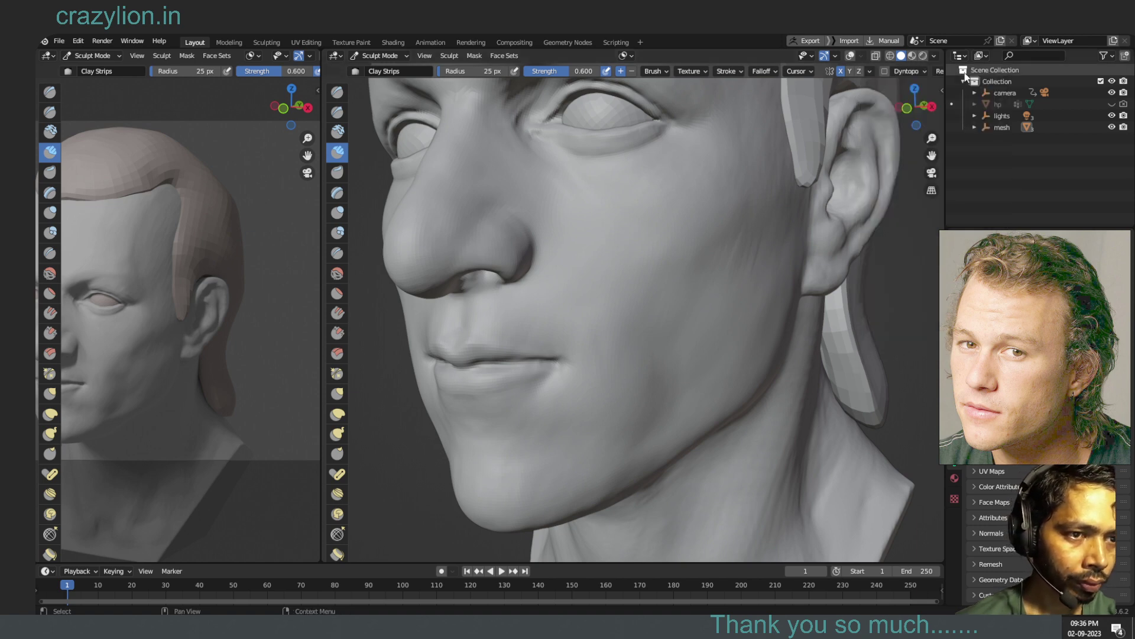
left_click(935, 56)
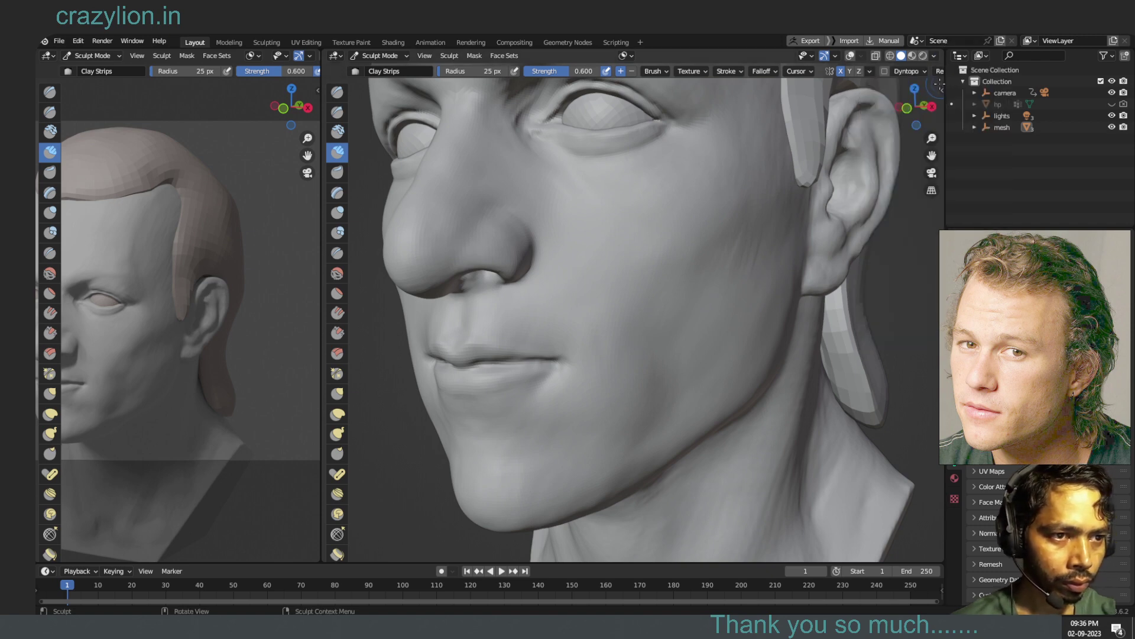
left_click(925, 72)
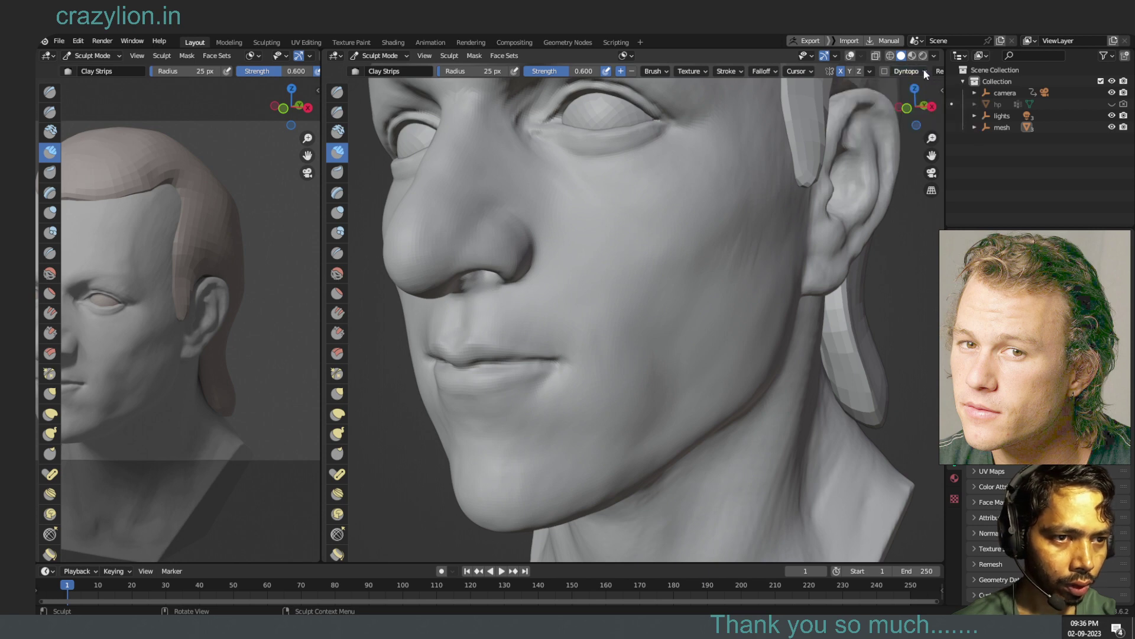
left_click(871, 70)
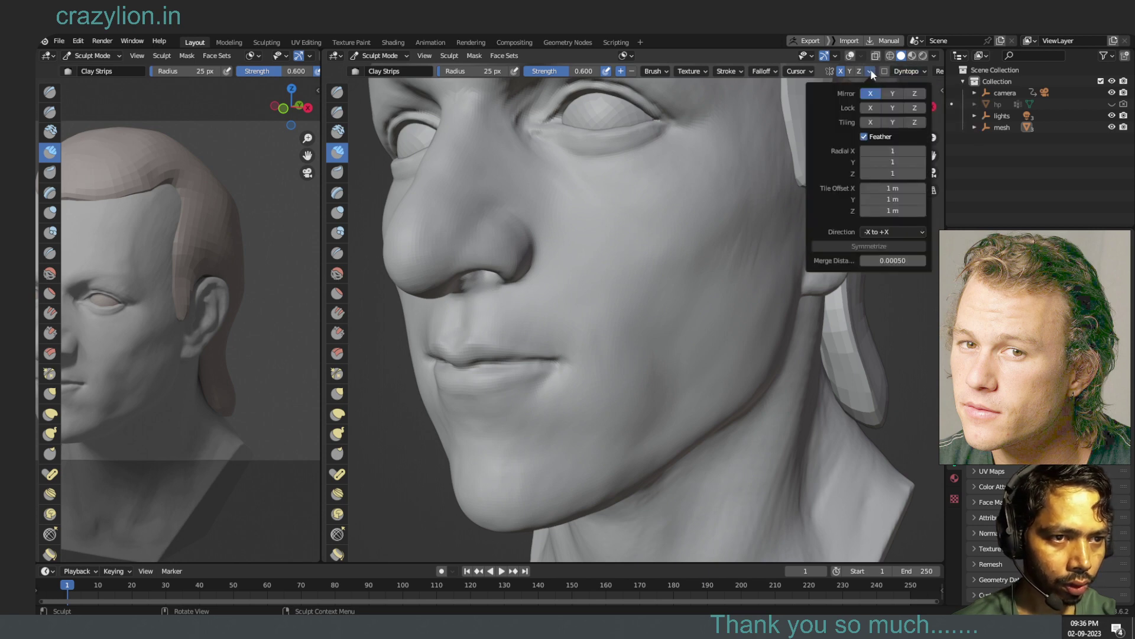
left_click(921, 43)
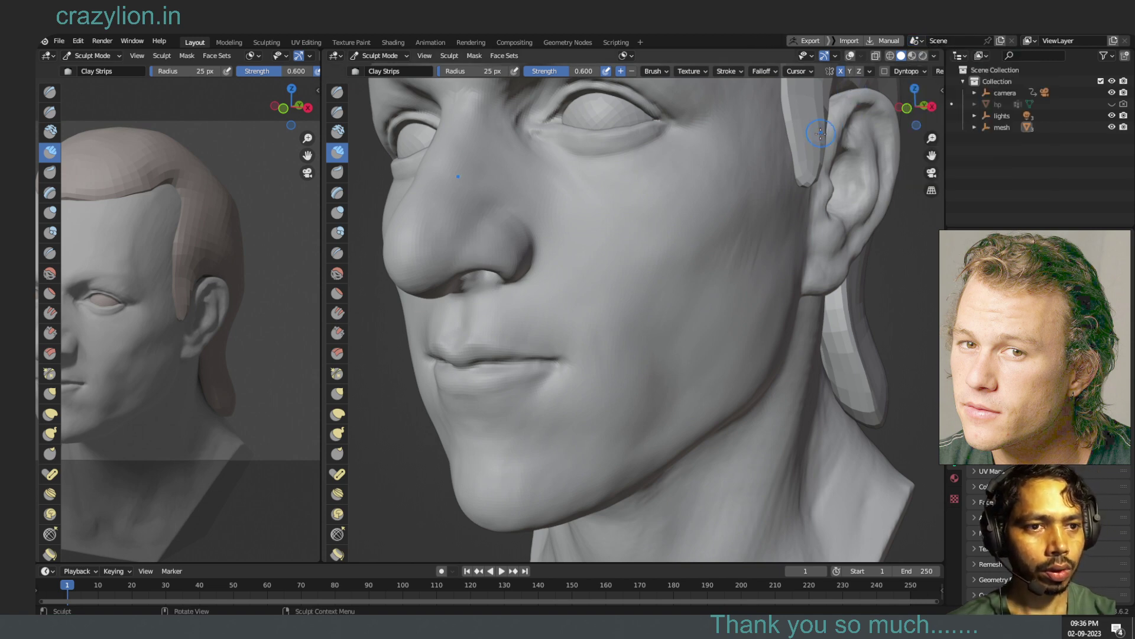
left_click(935, 55)
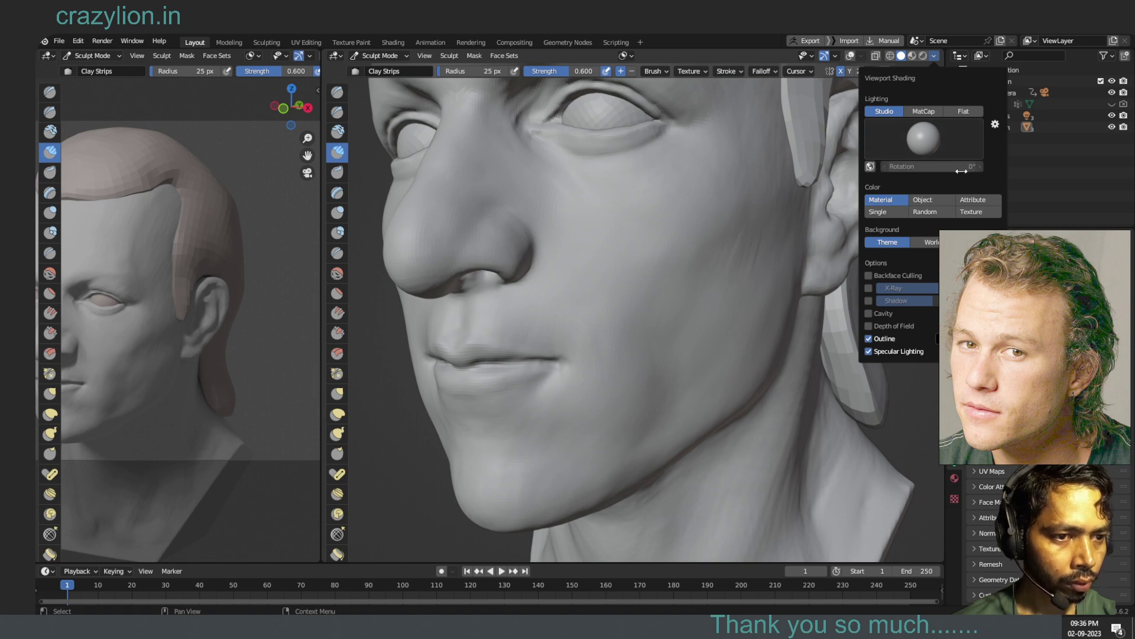
- Try matcap, flat and studio lighting, then rendered and material preview, returning to Solid shading
left_click(933, 111)
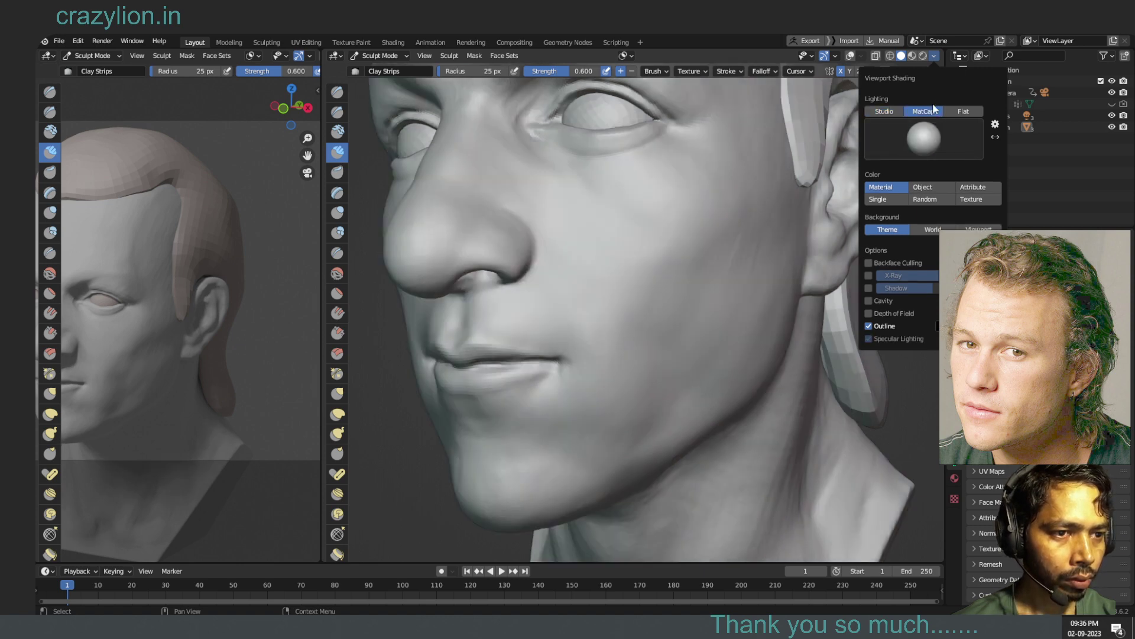
left_click(964, 111)
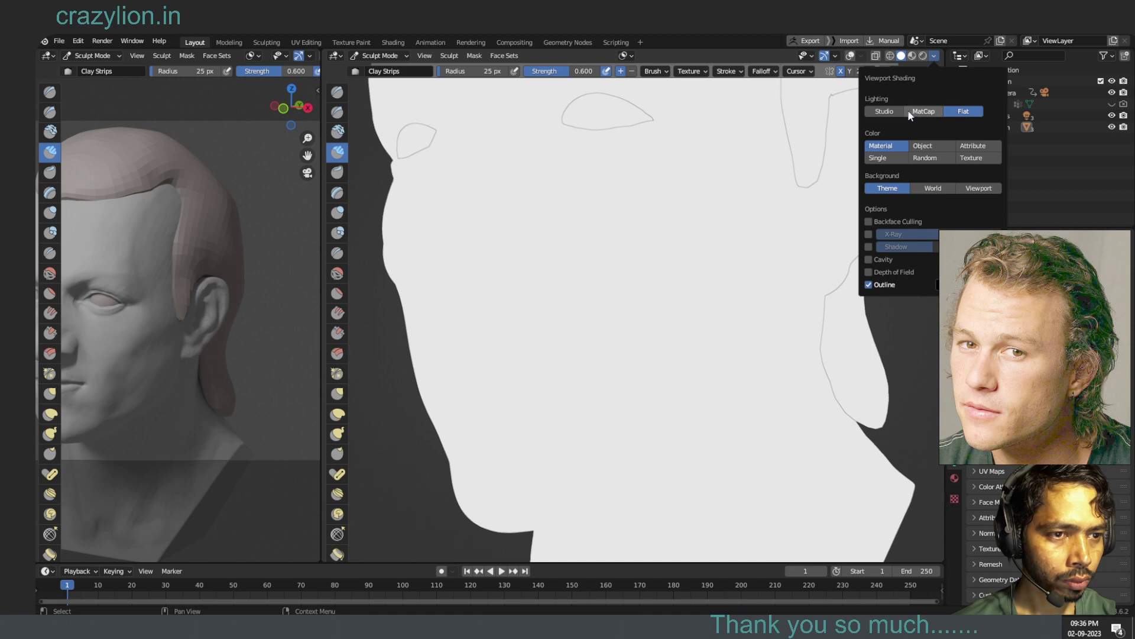
left_click(884, 111)
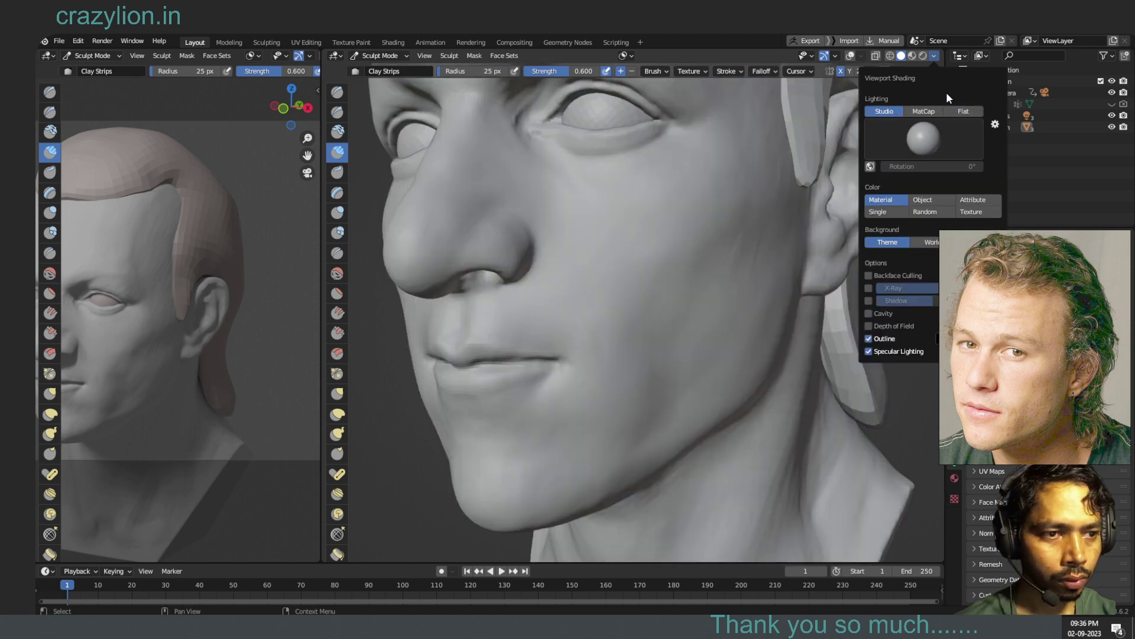
left_click(924, 56)
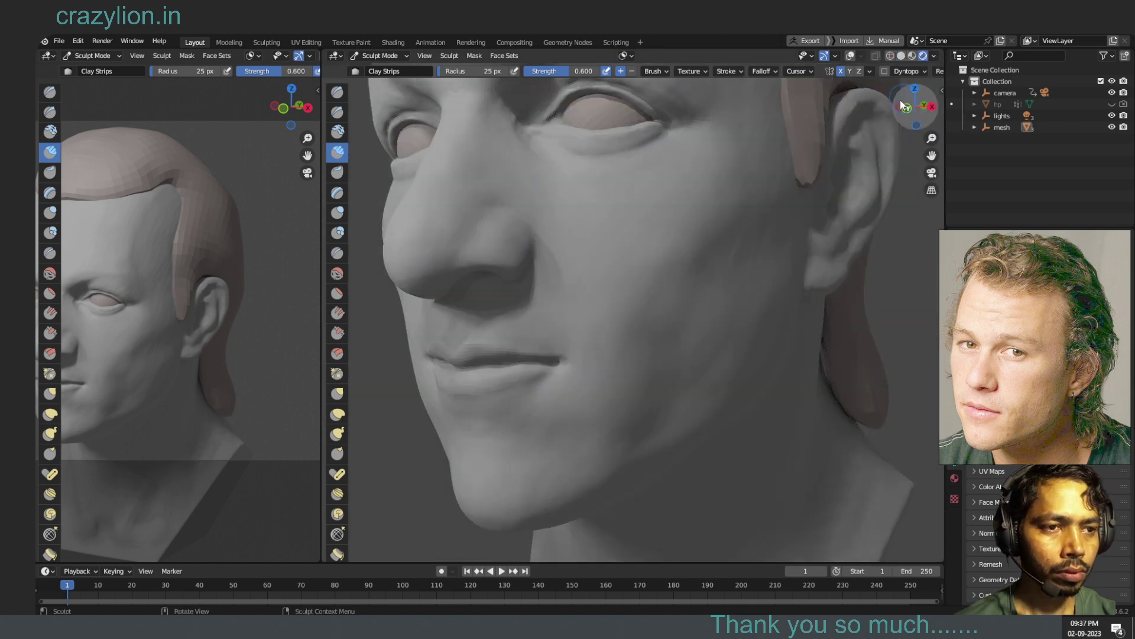
left_click(913, 56)
left_click(901, 56)
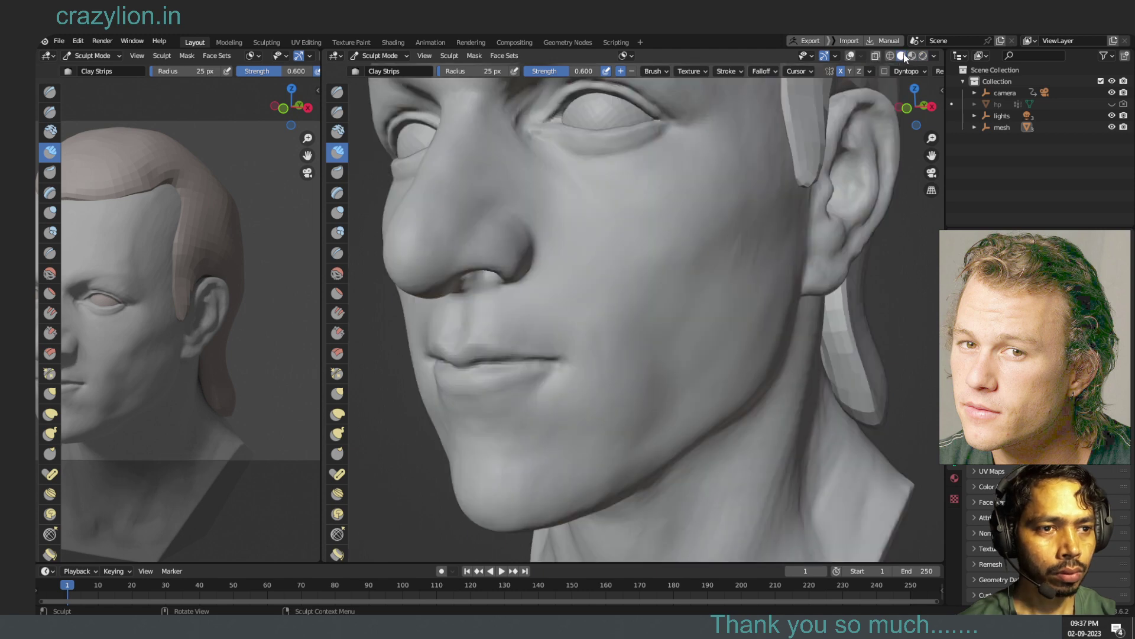
- Set the right view's Solid shading to MatCap lighting with Random colour
left_click(935, 54)
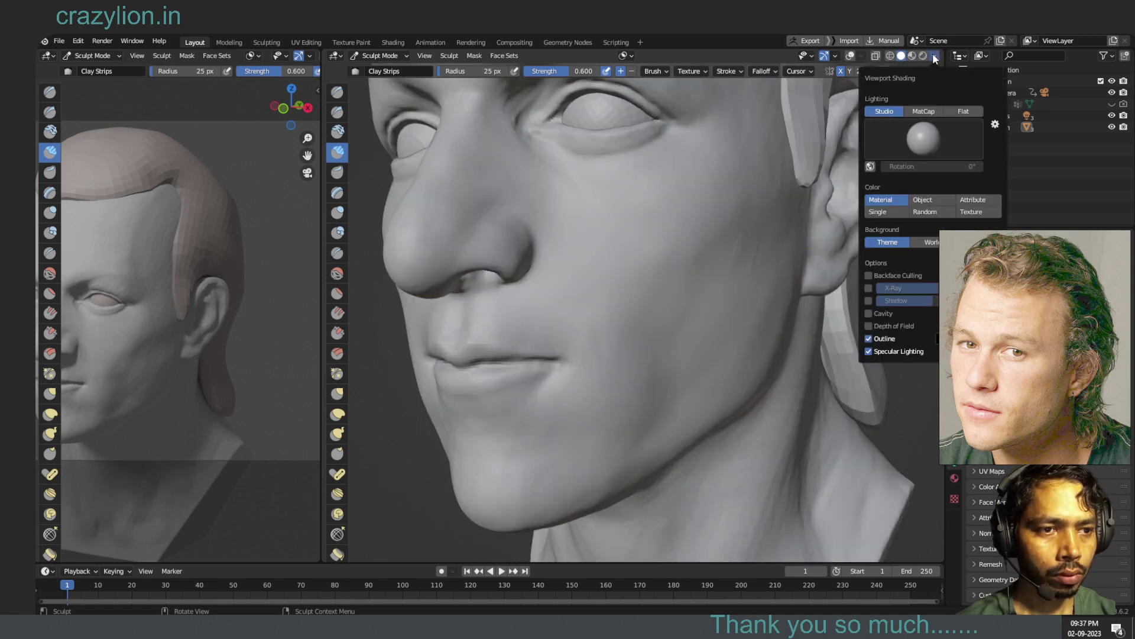
left_click(934, 201)
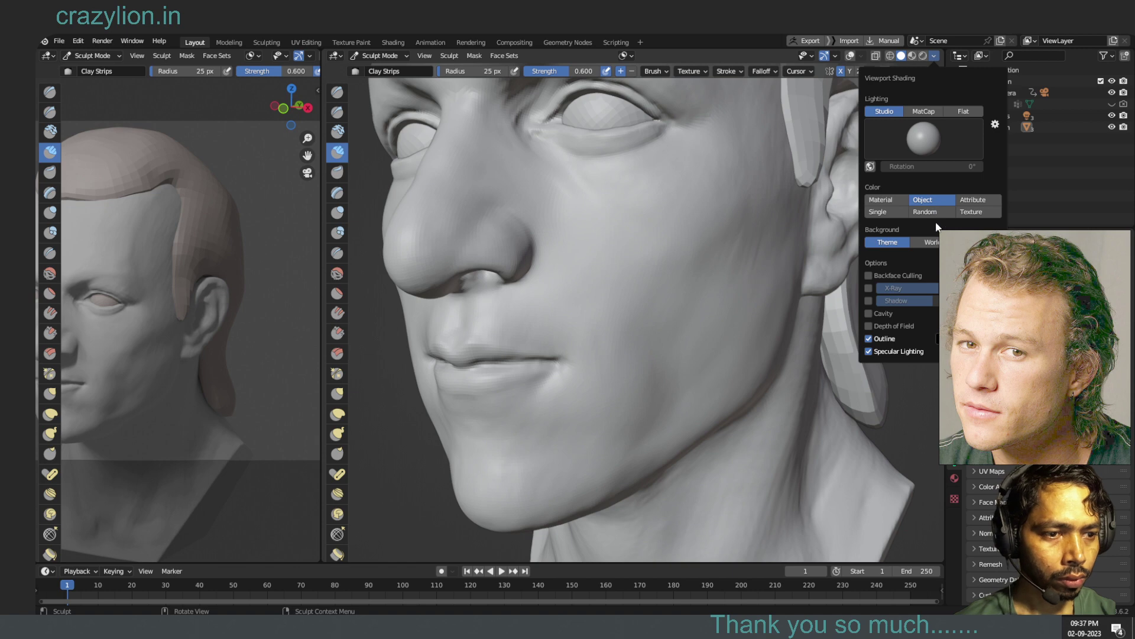
left_click(933, 114)
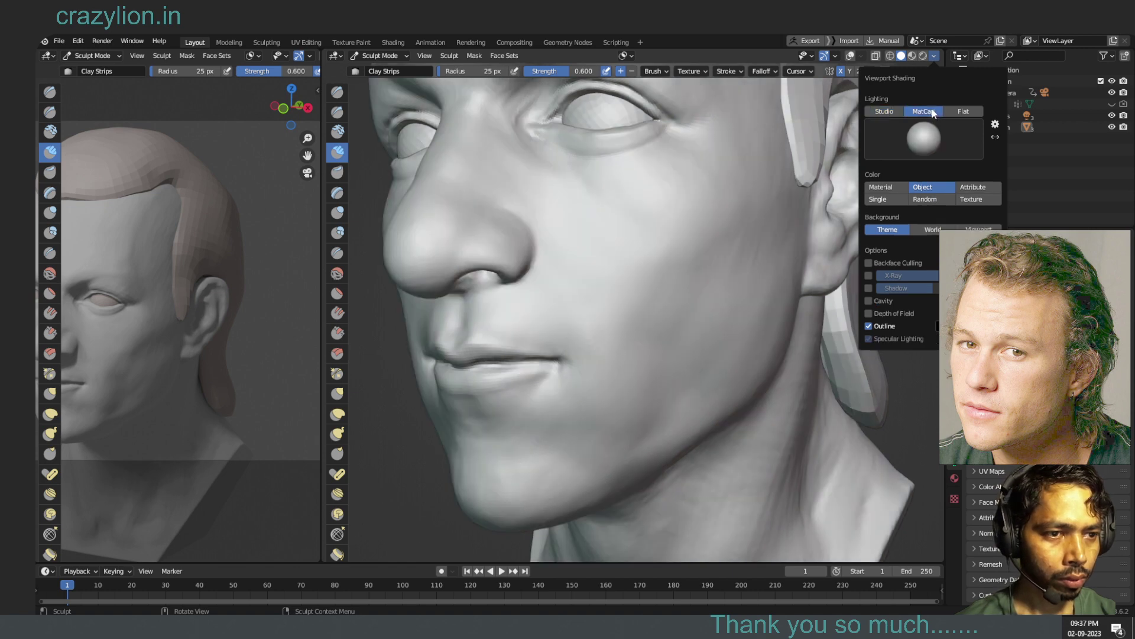
left_click(937, 202)
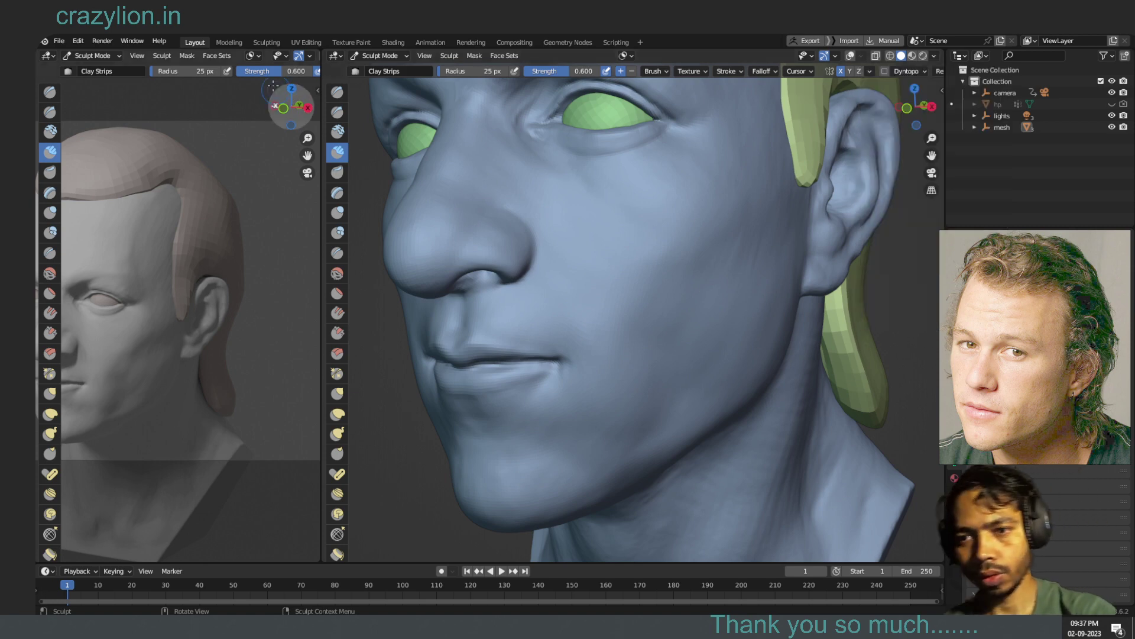
- Widen the left viewport and switch its lighting from the scene world to a studio world
mouse_move(322, 90)
left_mouse_down()
mouse_move(588, 89)
mouse_move(590, 56)
left_mouse_up()
left_click(580, 56)
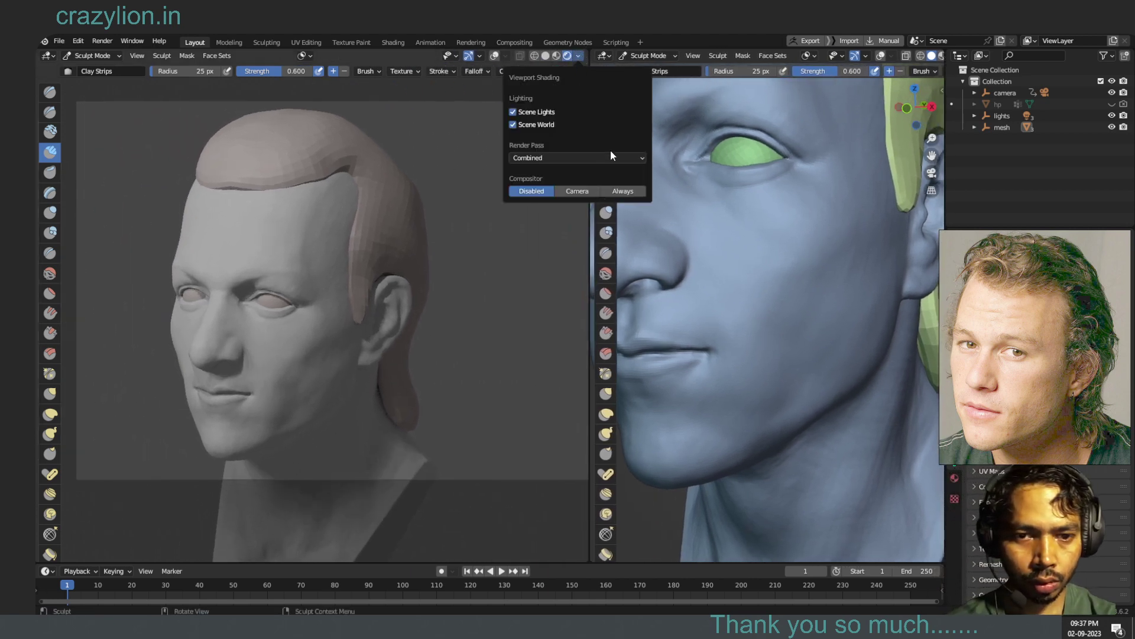
left_click(513, 111)
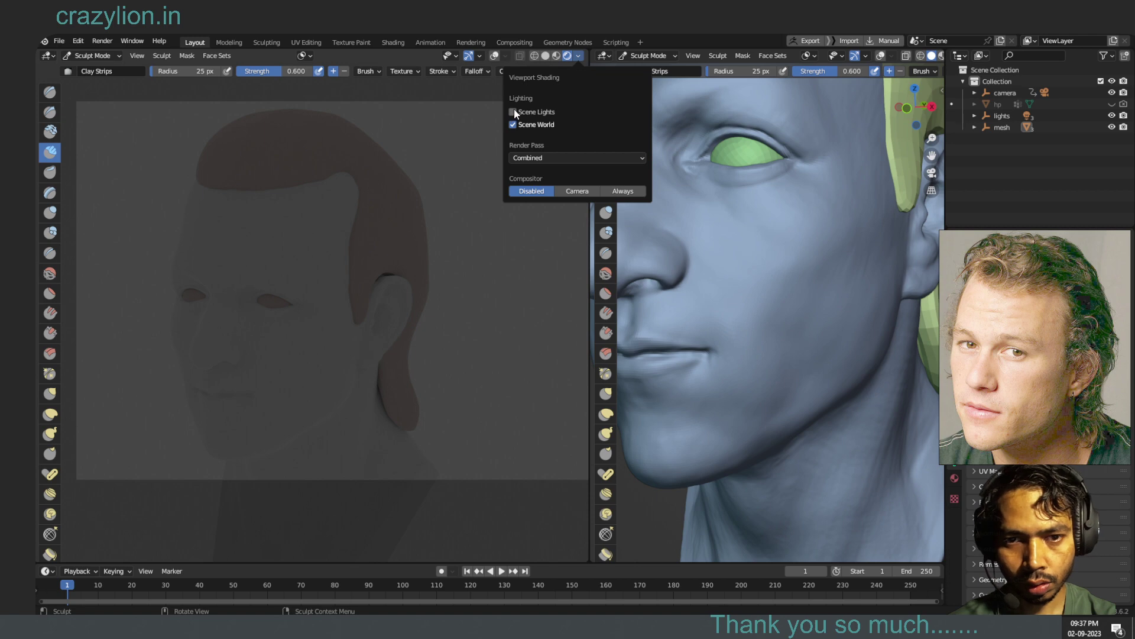
left_click(513, 111)
left_click(512, 124)
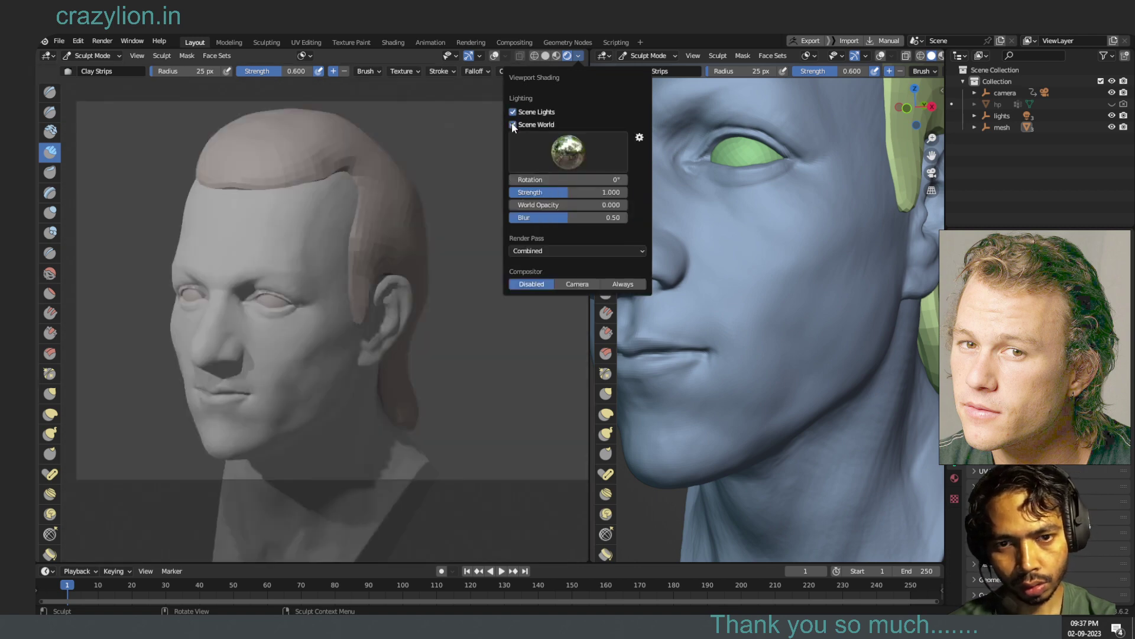
left_click(512, 124)
left_click(513, 124)
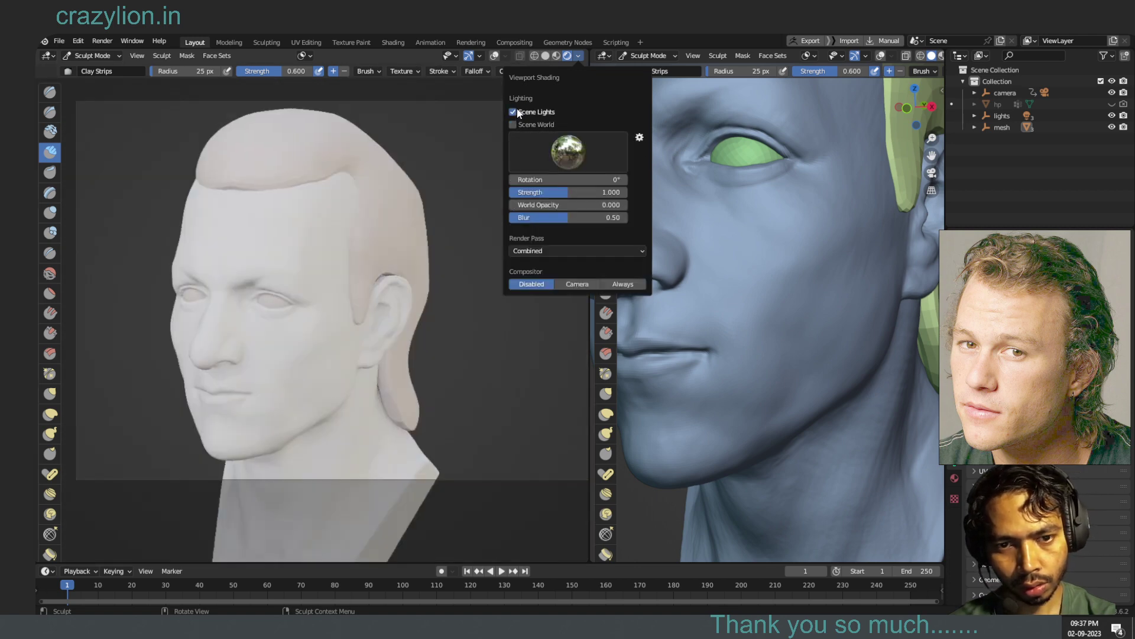
- Set the studio world lighting strength to 0.1
left_click_drag(562, 190, 543, 192)
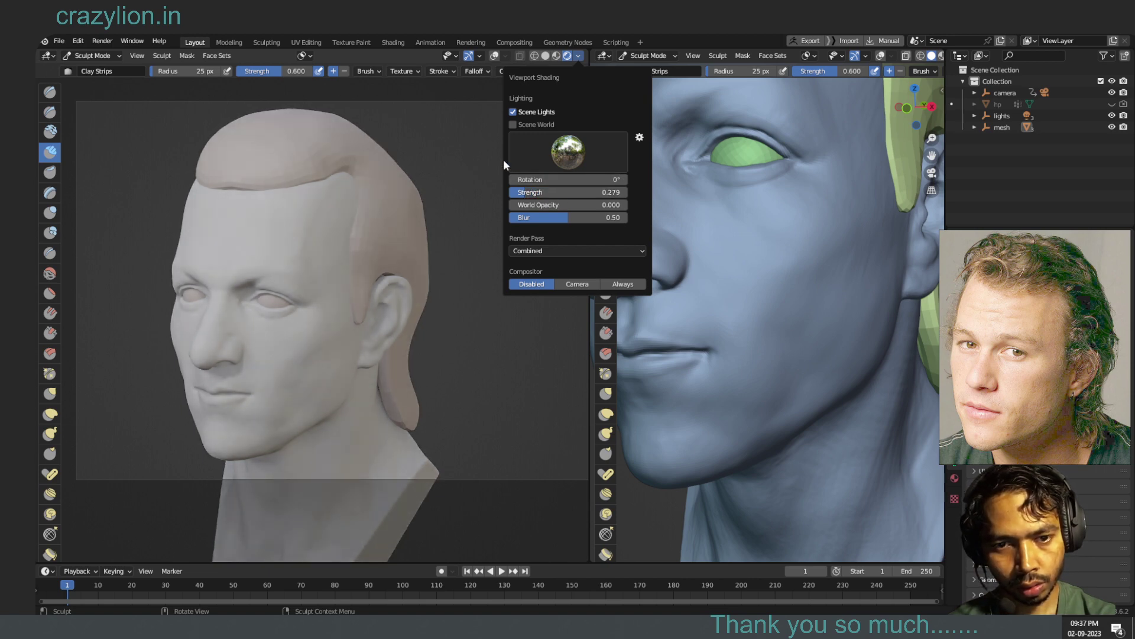
left_click(521, 123)
left_click(523, 125)
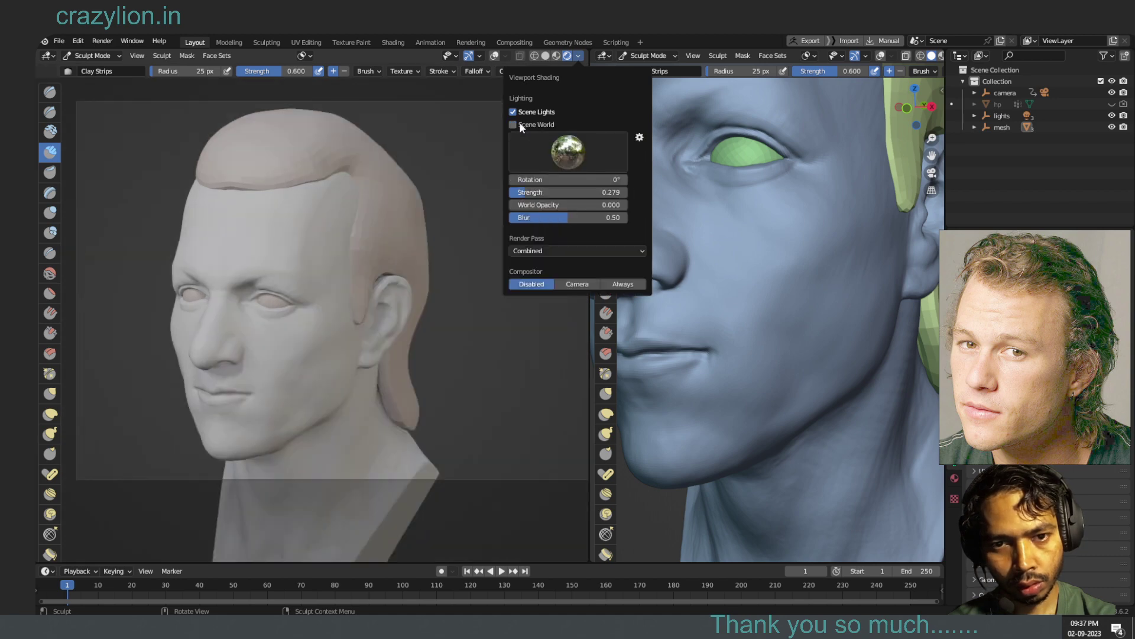
double_click(521, 195)
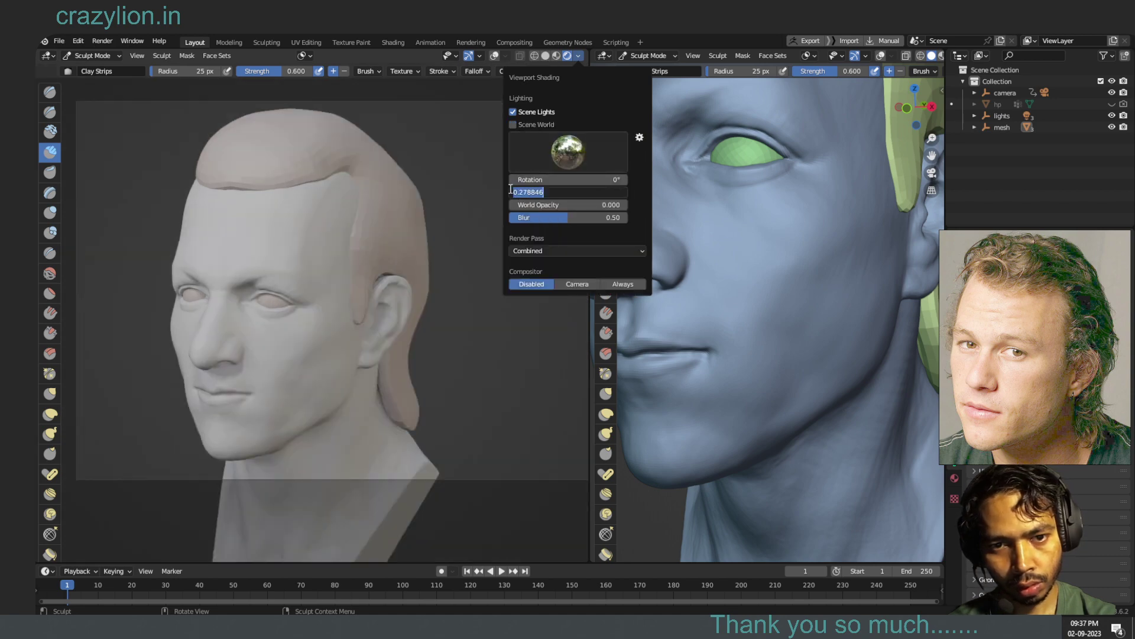
left_click(543, 191)
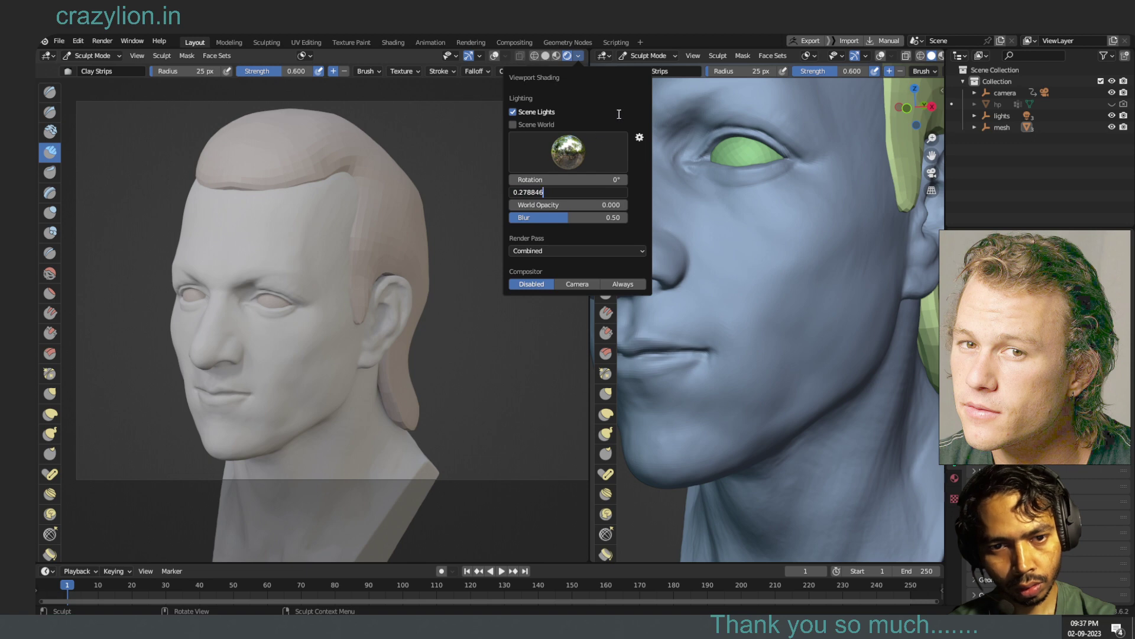
key("Return")
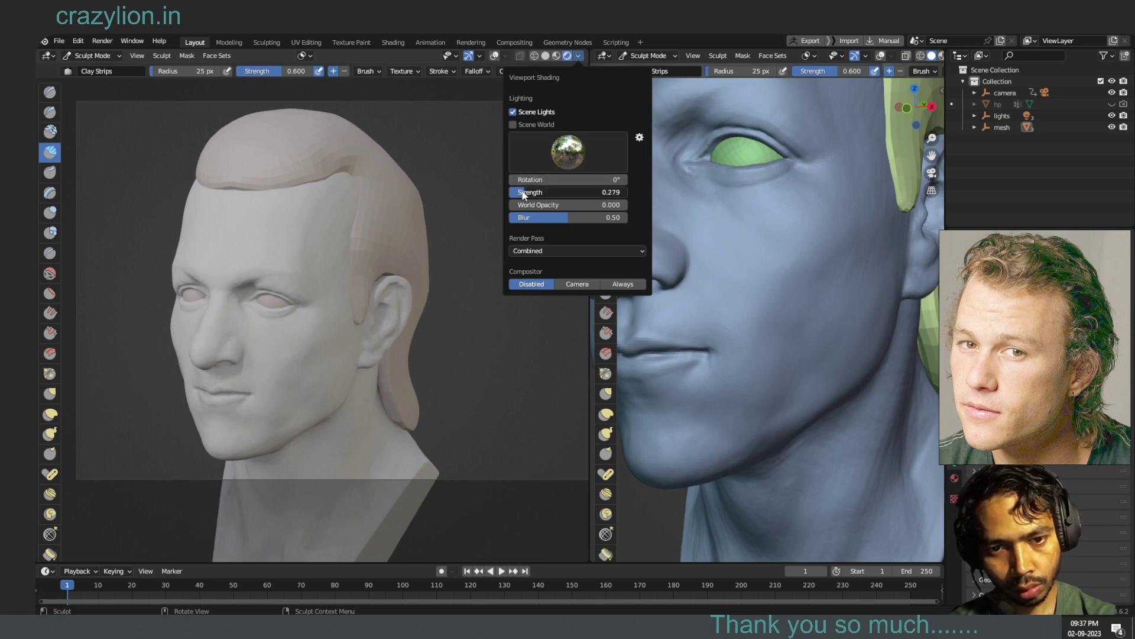
double_click(523, 195)
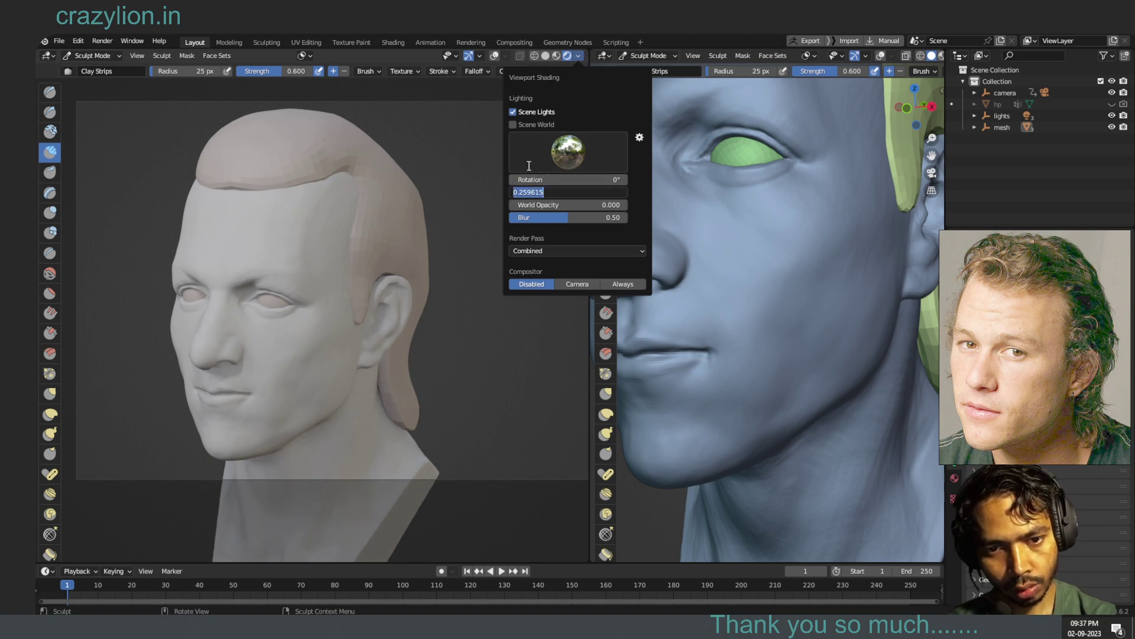
type("0.1")
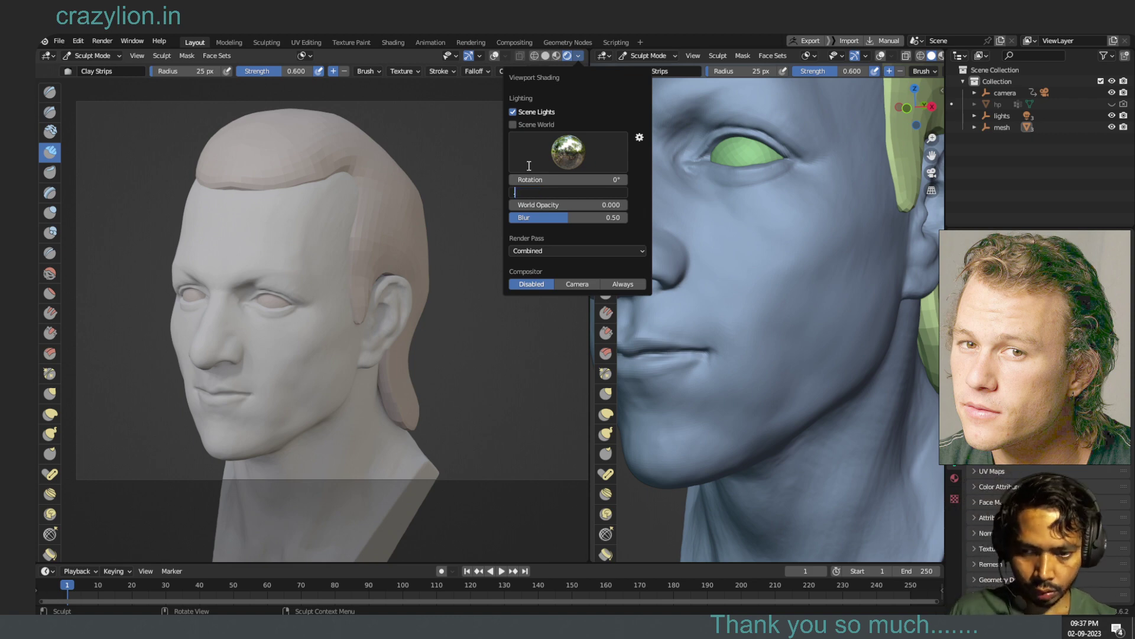
key("Return")
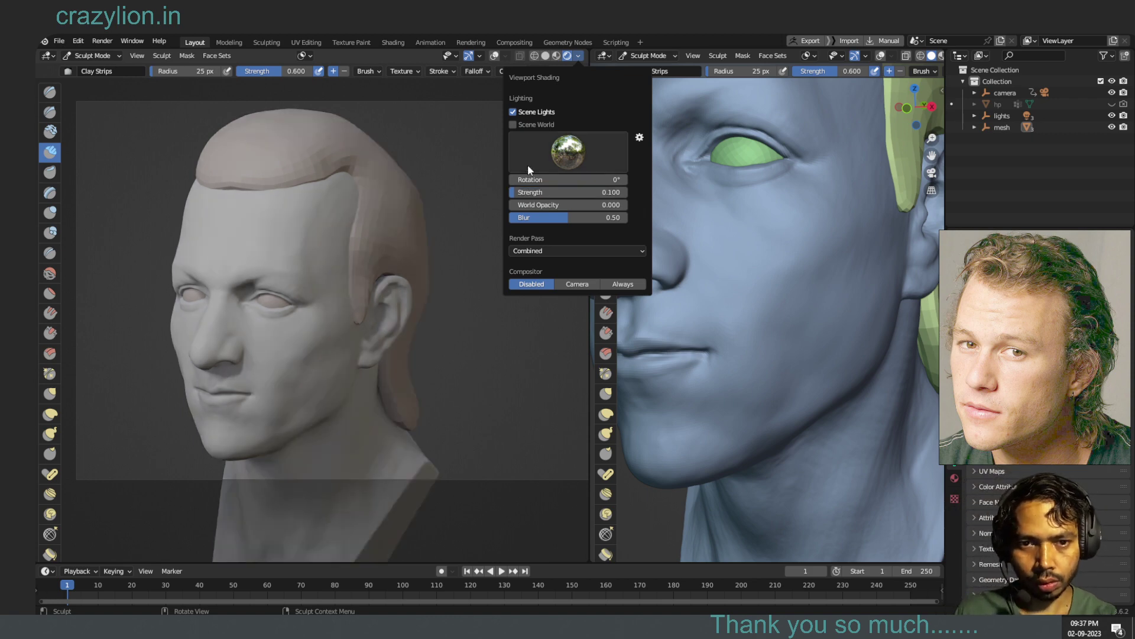
- Rotate the studio world lighting around the head to 27.5°
left_click(534, 123)
left_click(534, 123)
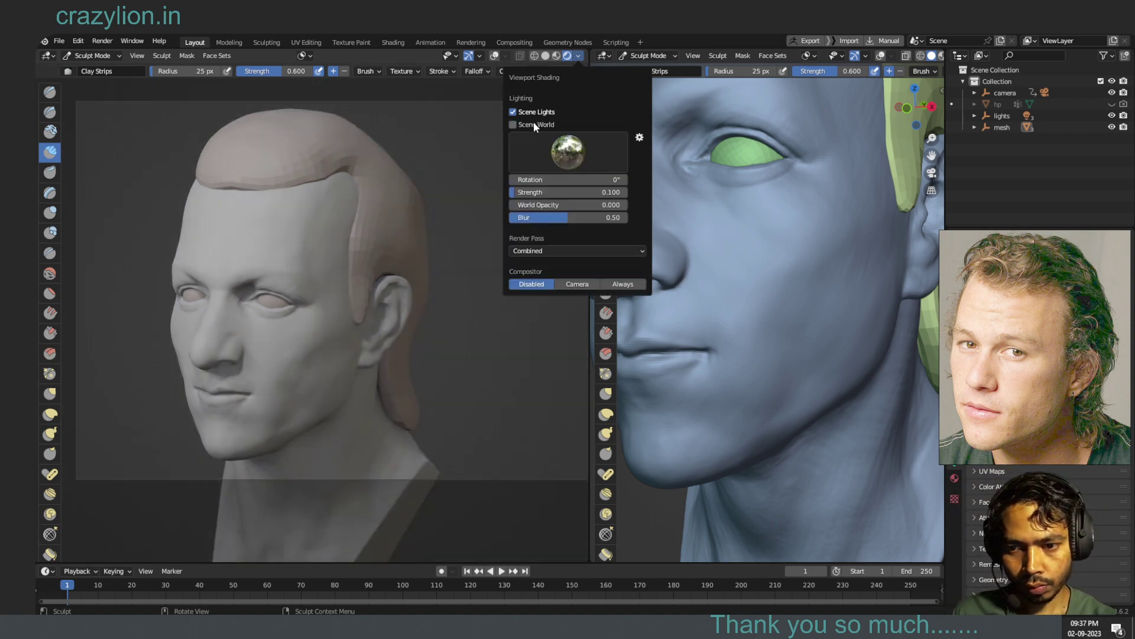
left_click(534, 122)
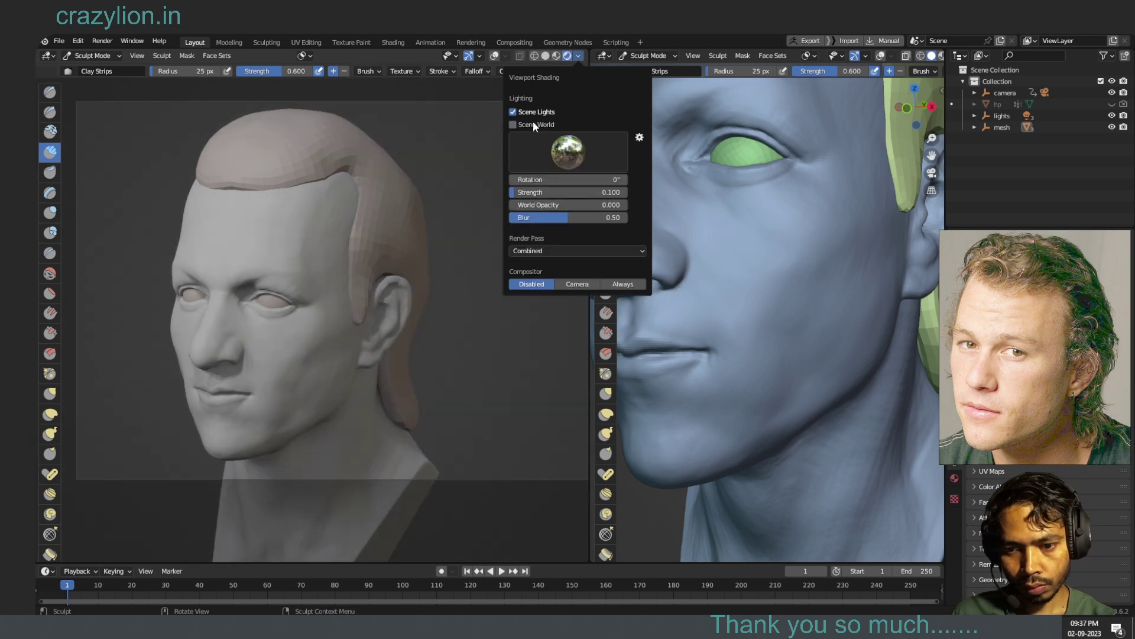
left_click(529, 123)
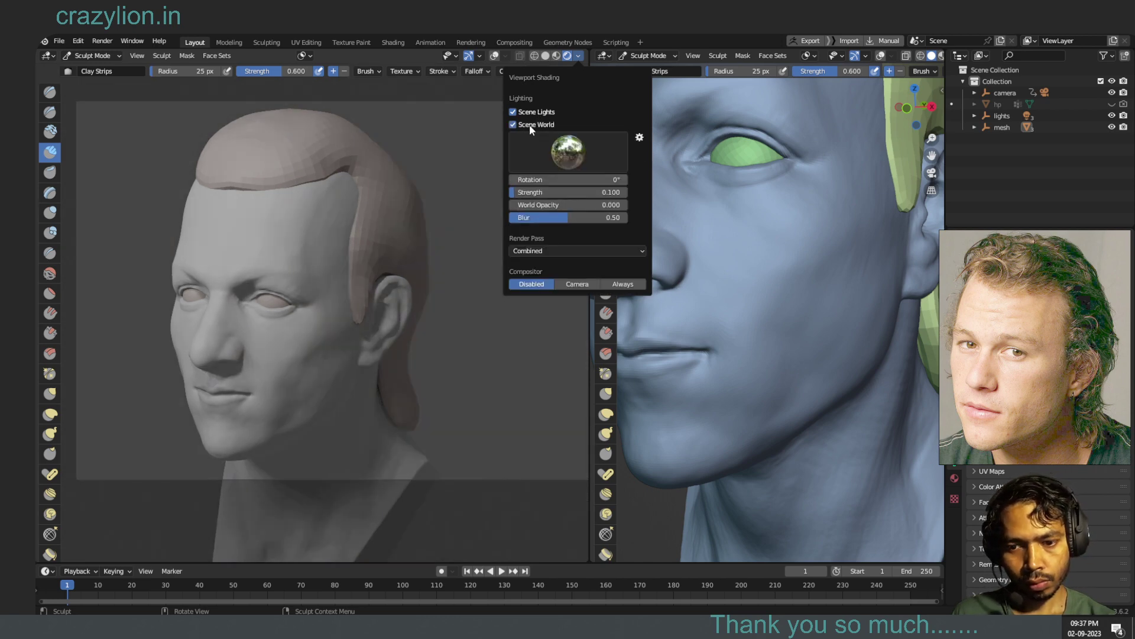
left_click(533, 122)
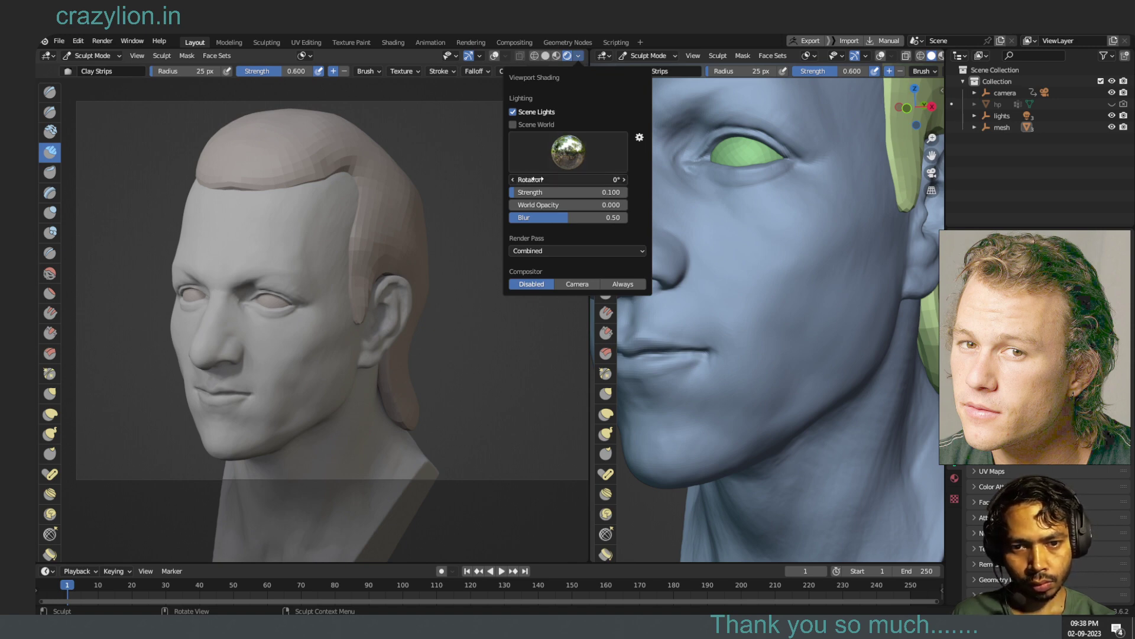
mouse_move(532, 179)
left_mouse_down()
mouse_move(567, 179)
mouse_move(612, 155)
left_mouse_up()
left_click_drag(530, 179, 610, 155)
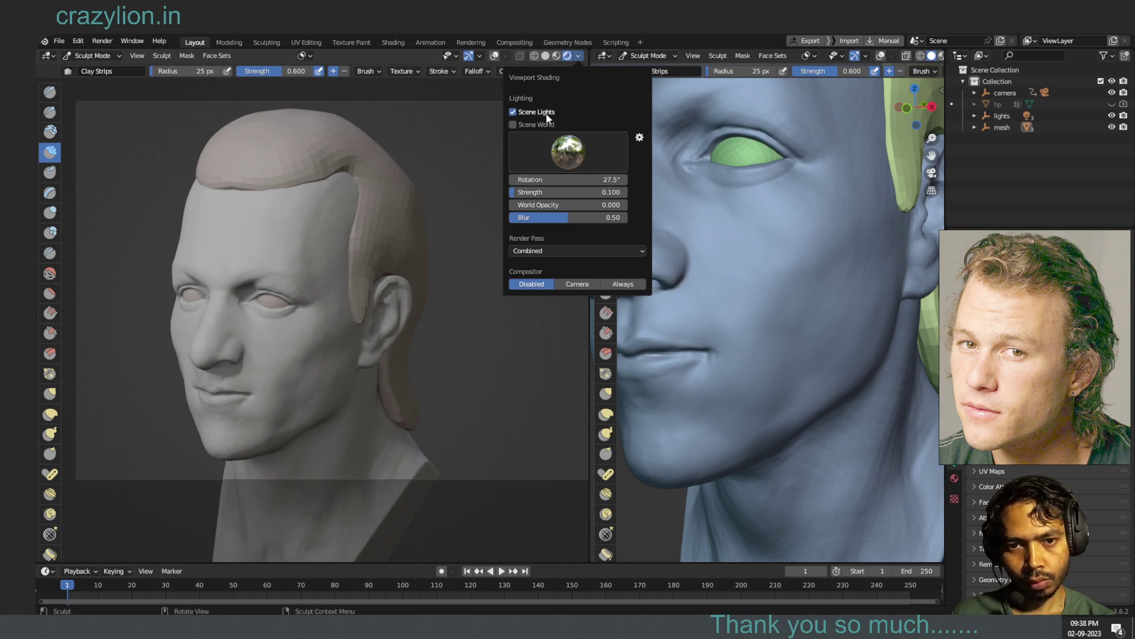
left_click(519, 123)
left_click(518, 123)
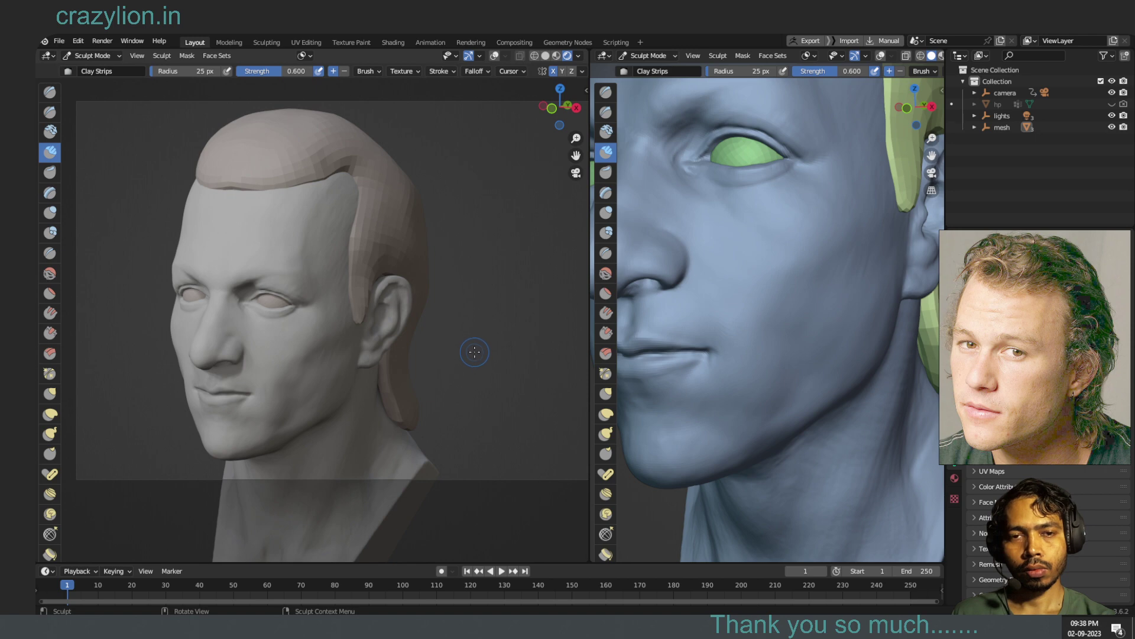
- Compare scene and studio world lighting, then lower the studio world strength to 0.05
left_click(578, 56)
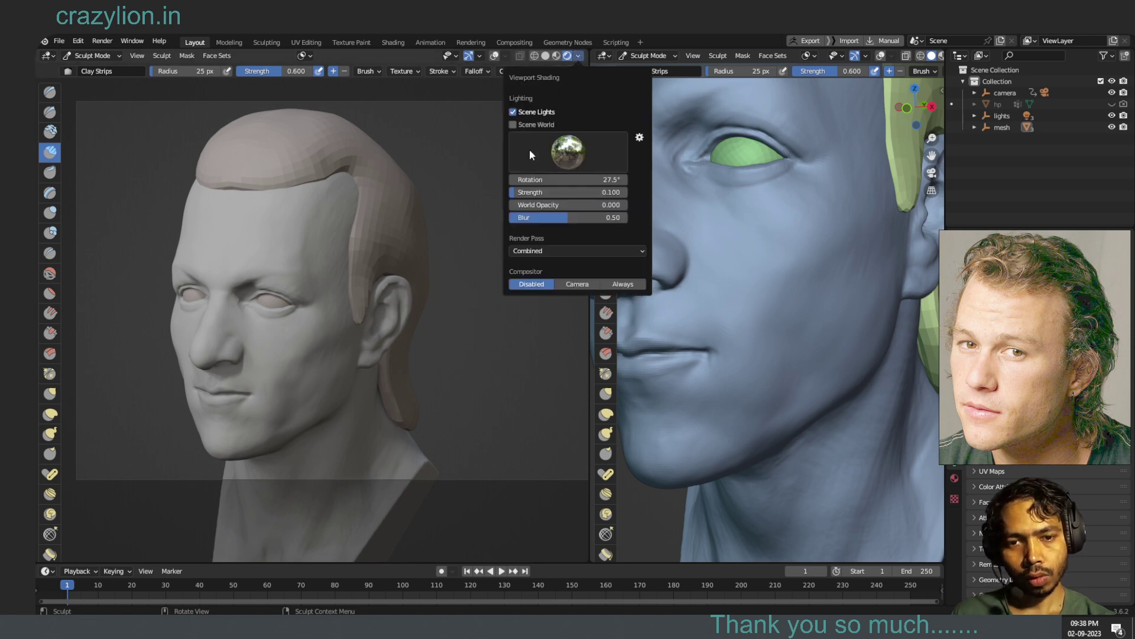
left_click(513, 123)
left_click(514, 124)
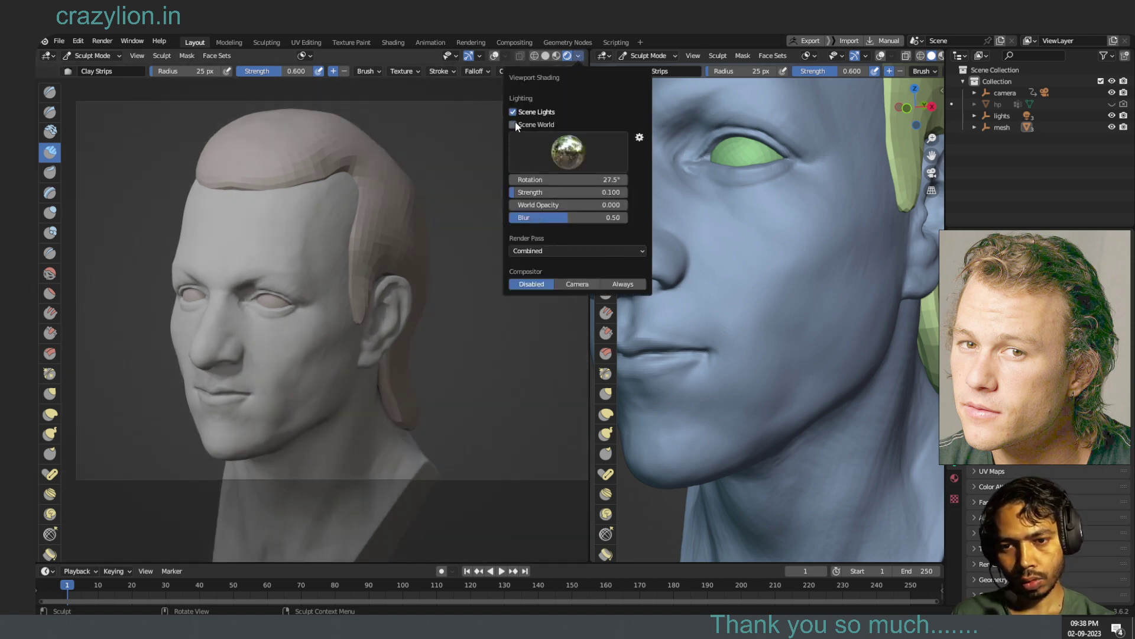
left_click(514, 124)
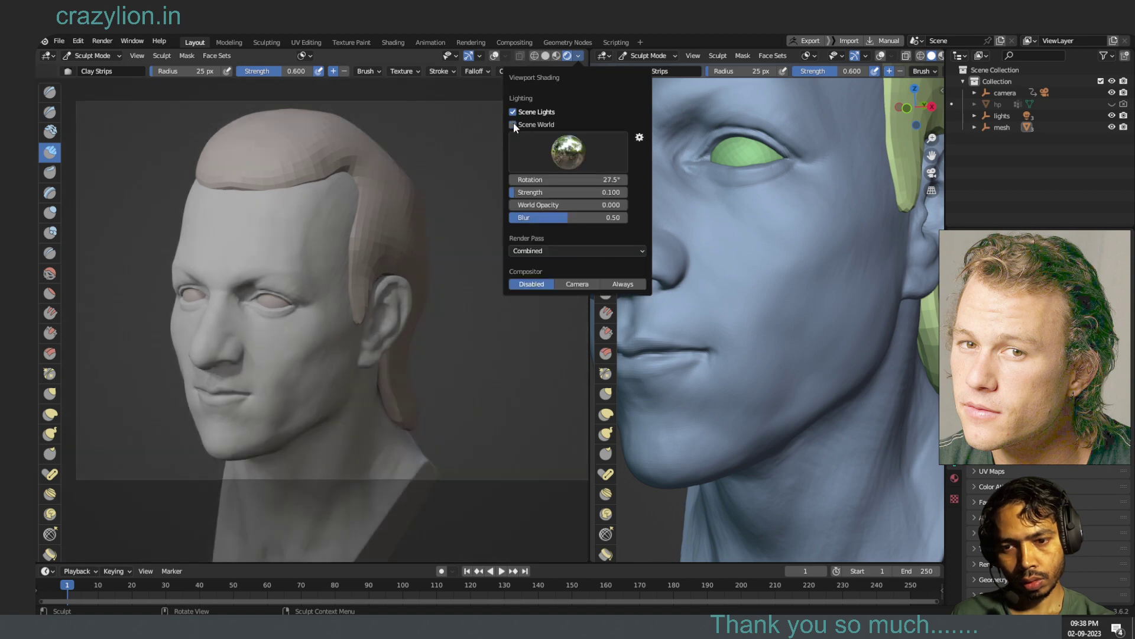
left_click(513, 124)
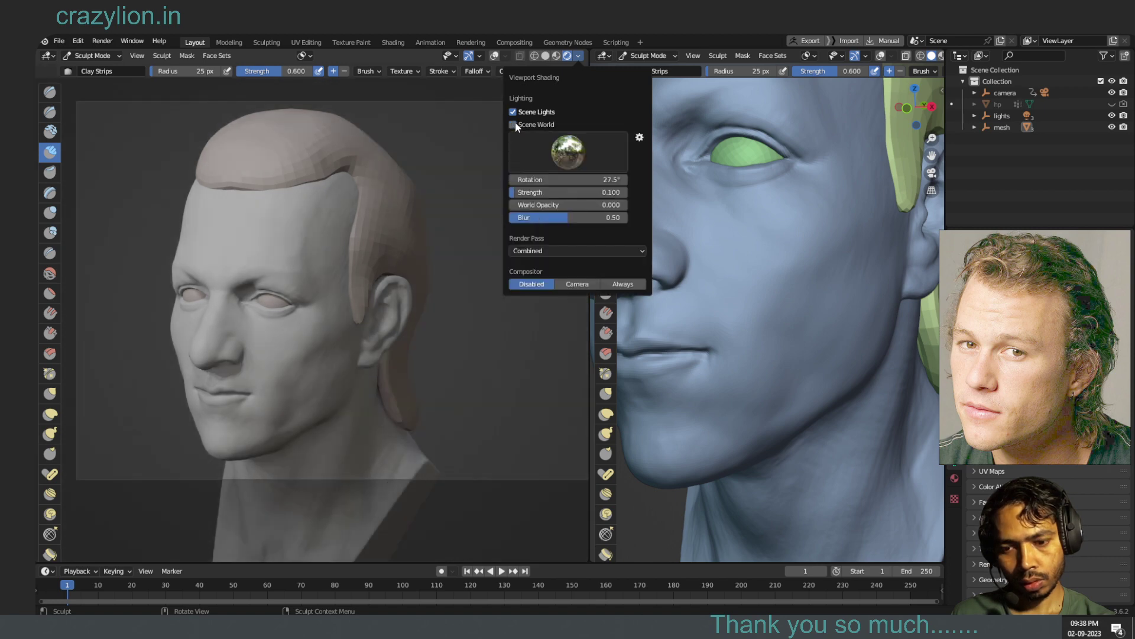
left_click(513, 124)
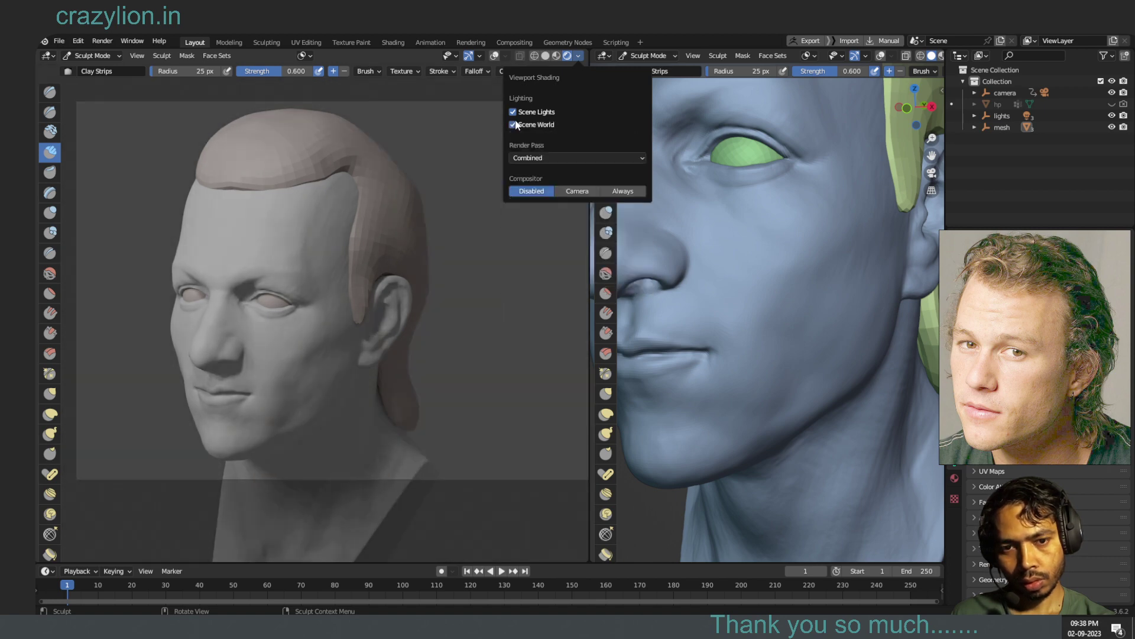
left_click(513, 123)
type("0")
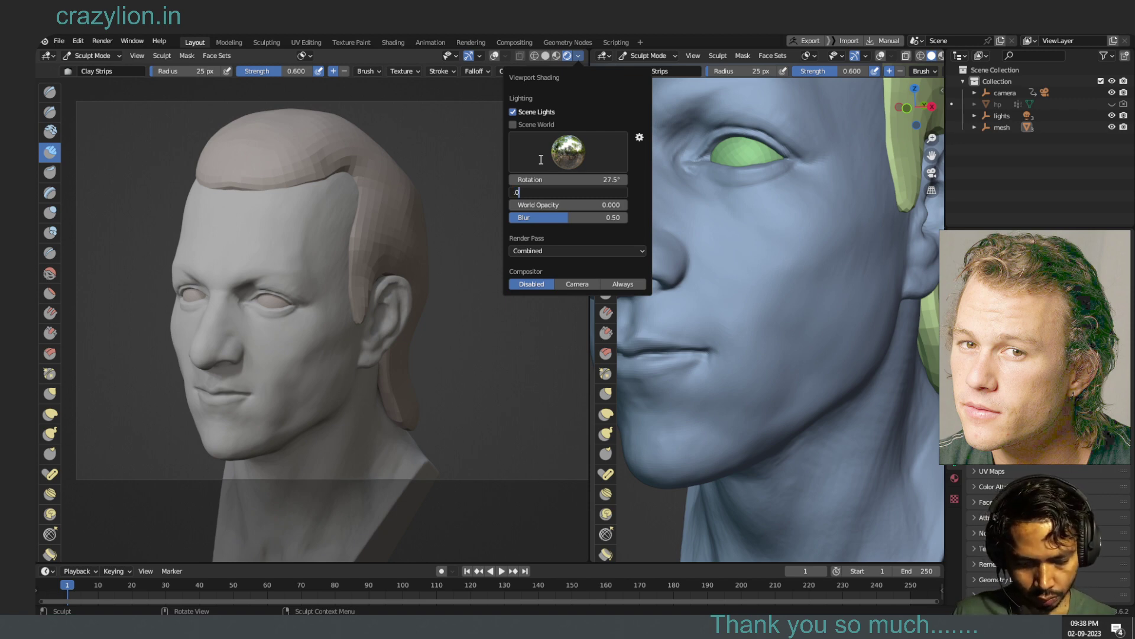
type("5")
key("Return")
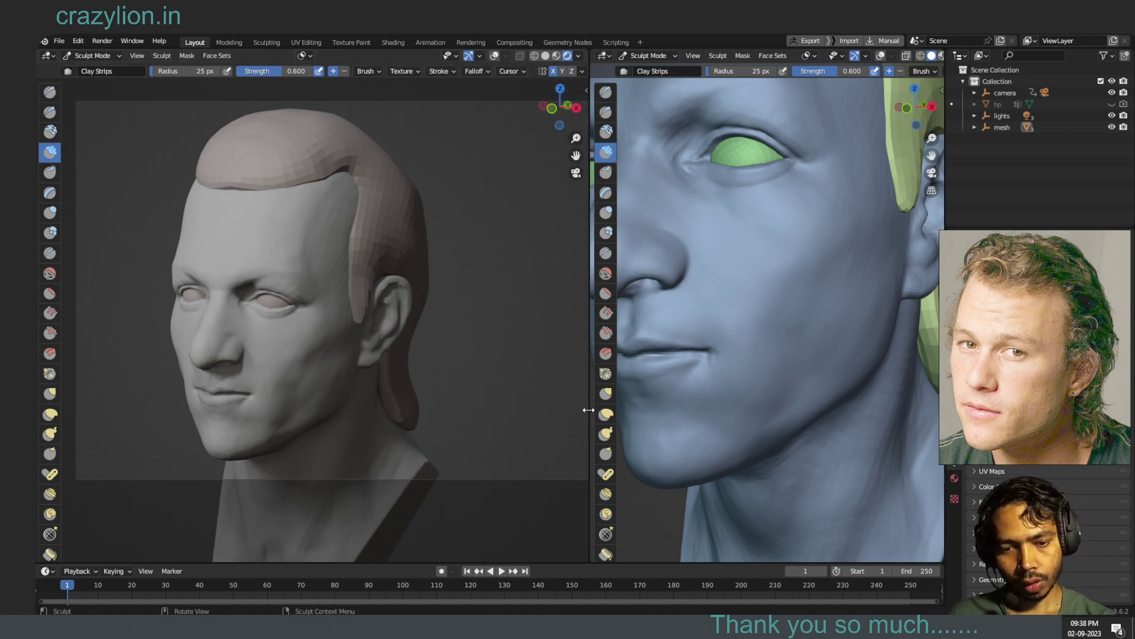
- Widen the right face view, re-centre the bust on the left, and play the head-turn animation
left_click_drag(588, 409, 368, 410)
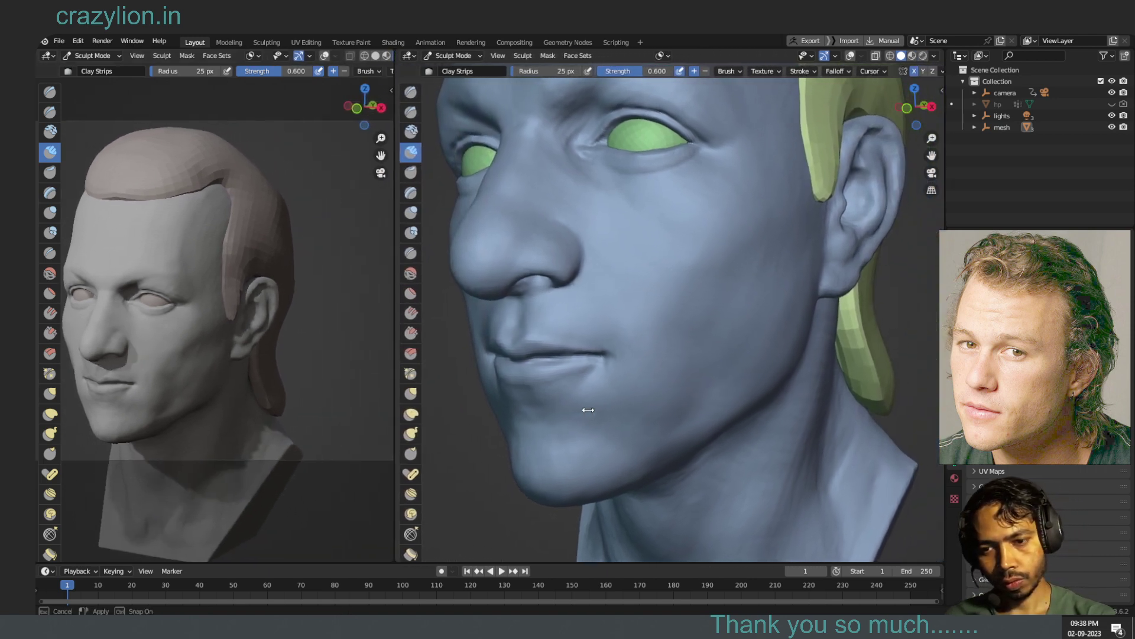
left_click_drag(589, 410, 567, 410)
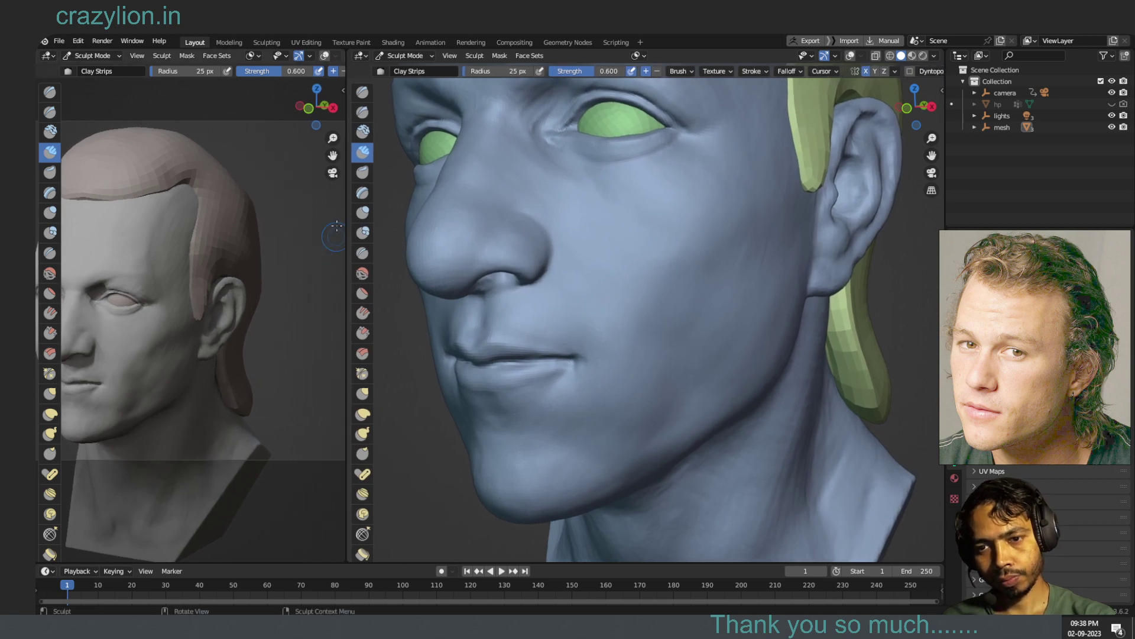
left_click_drag(332, 155, 333, 156)
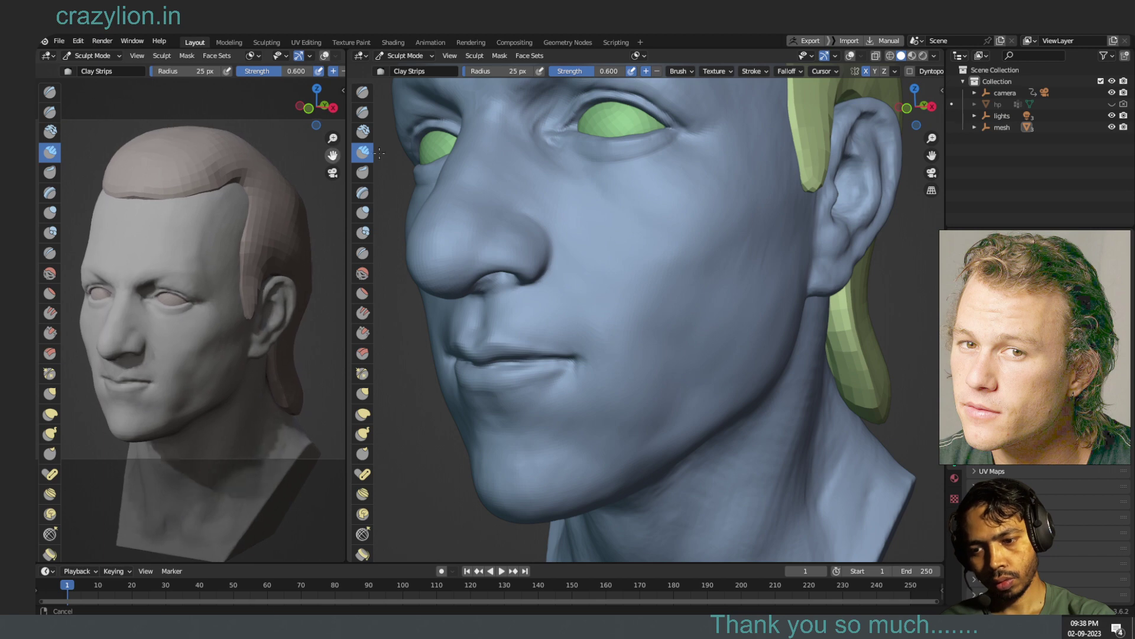
left_click_drag(333, 155, 371, 353)
left_click_drag(348, 309, 344, 309)
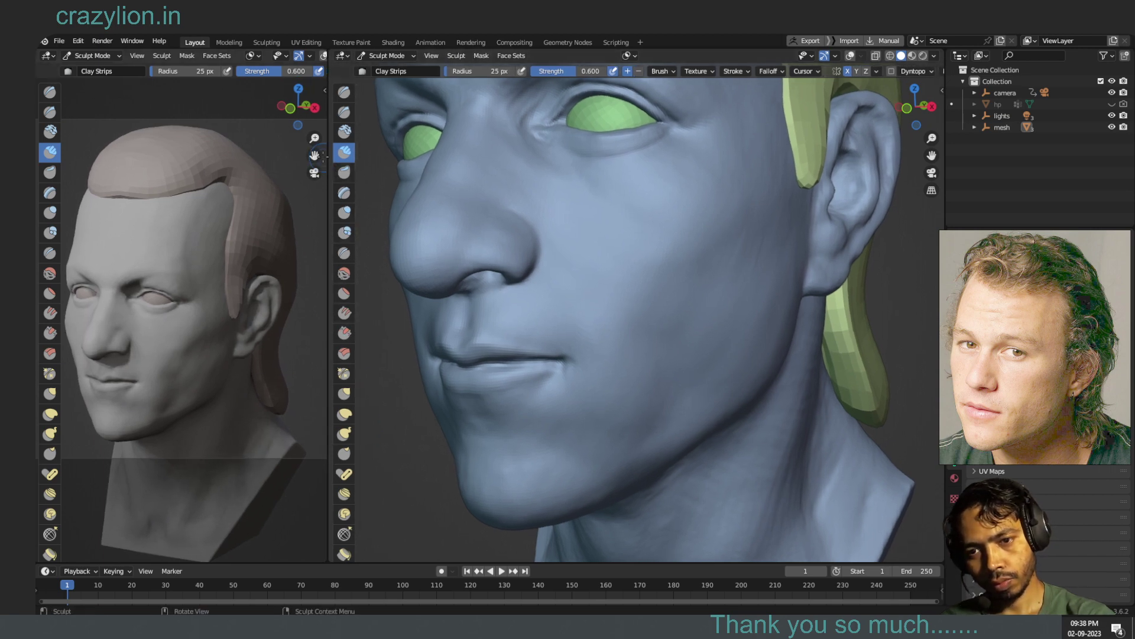
left_click_drag(314, 154, 324, 152)
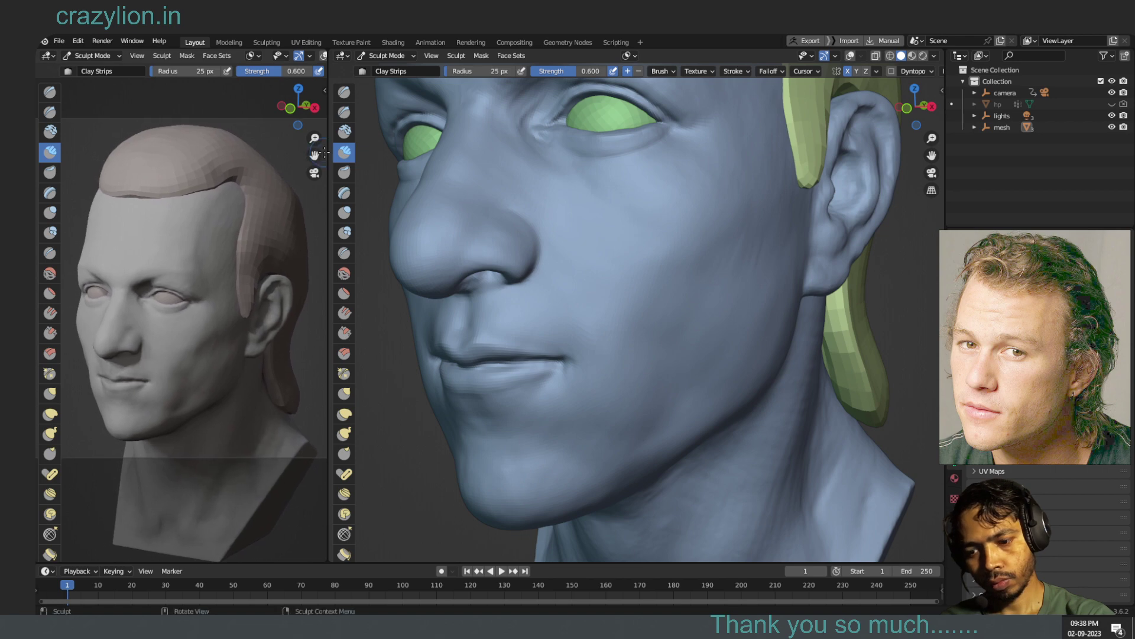
key("space")
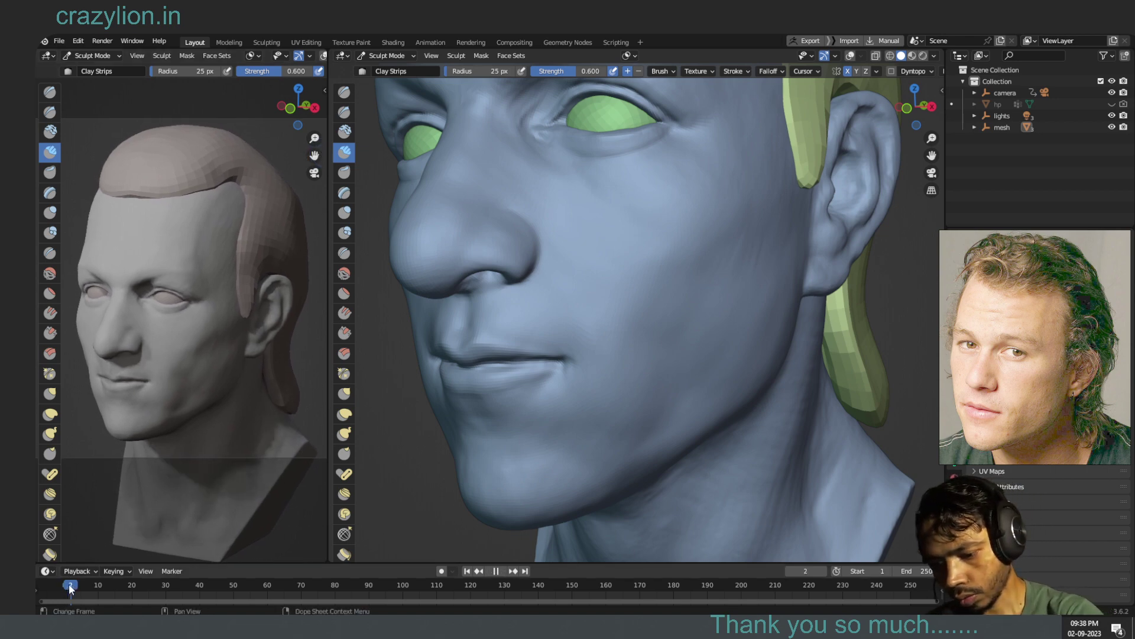
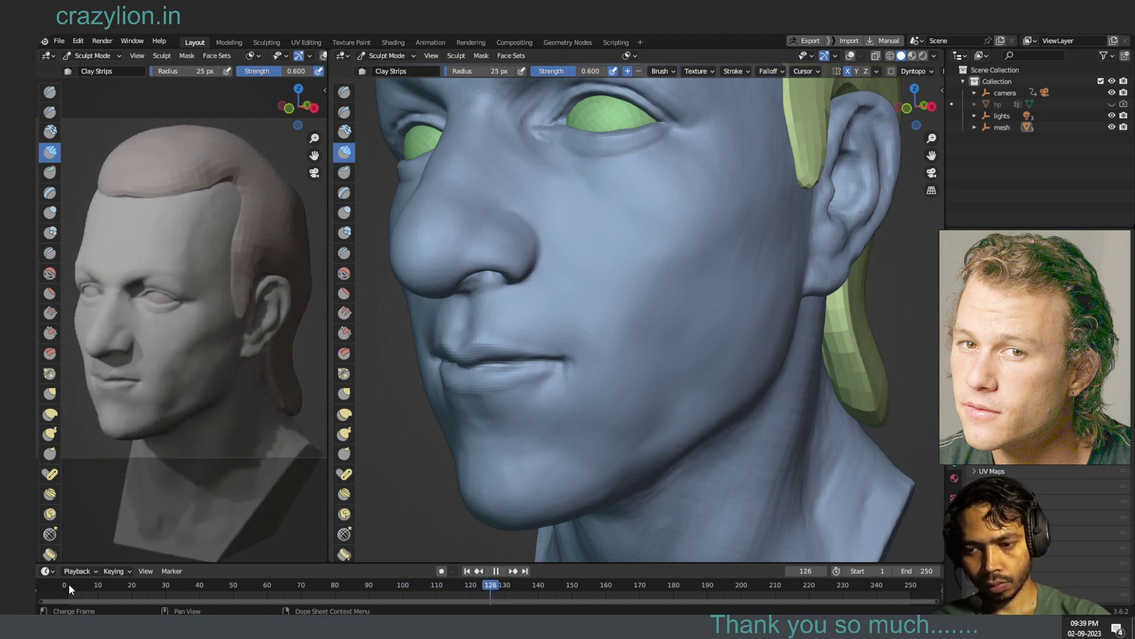
- Pause the turntable at frame 125 and select the lights object in the Outliner
key("space")
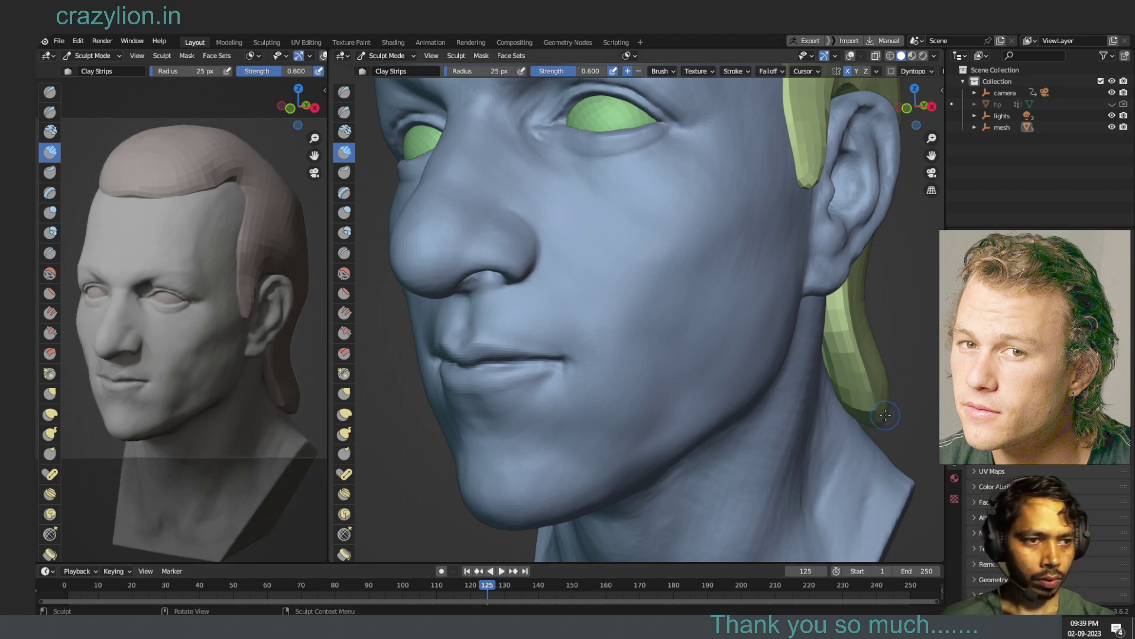
left_click(1010, 113)
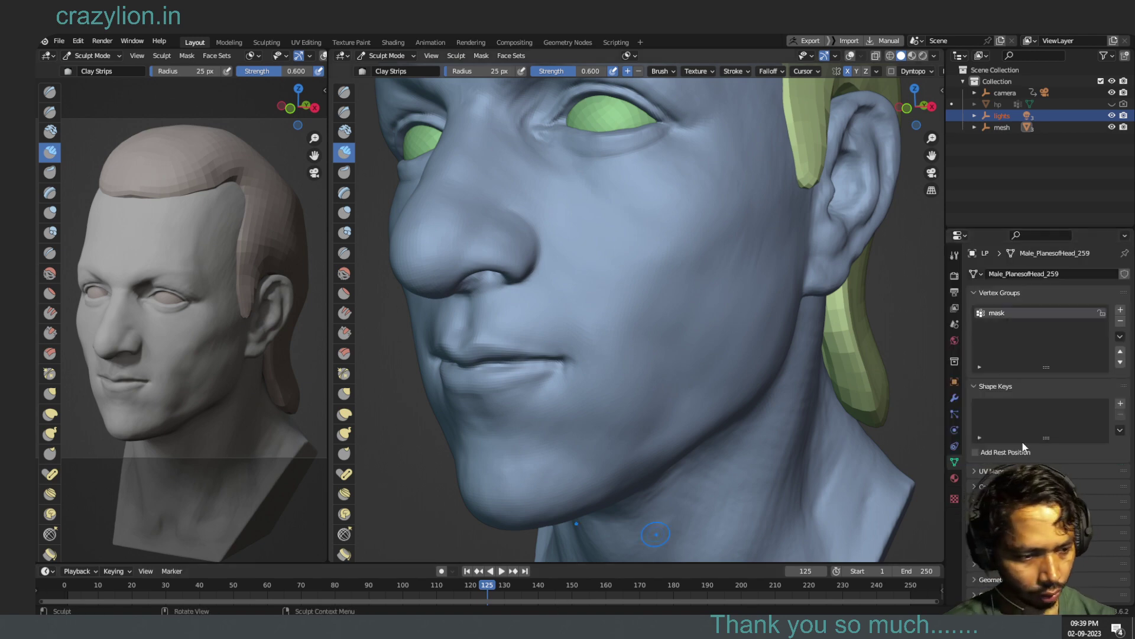
- Try turning the head around its Z axis, then confirm the Z rotation at 0°
left_click(956, 382)
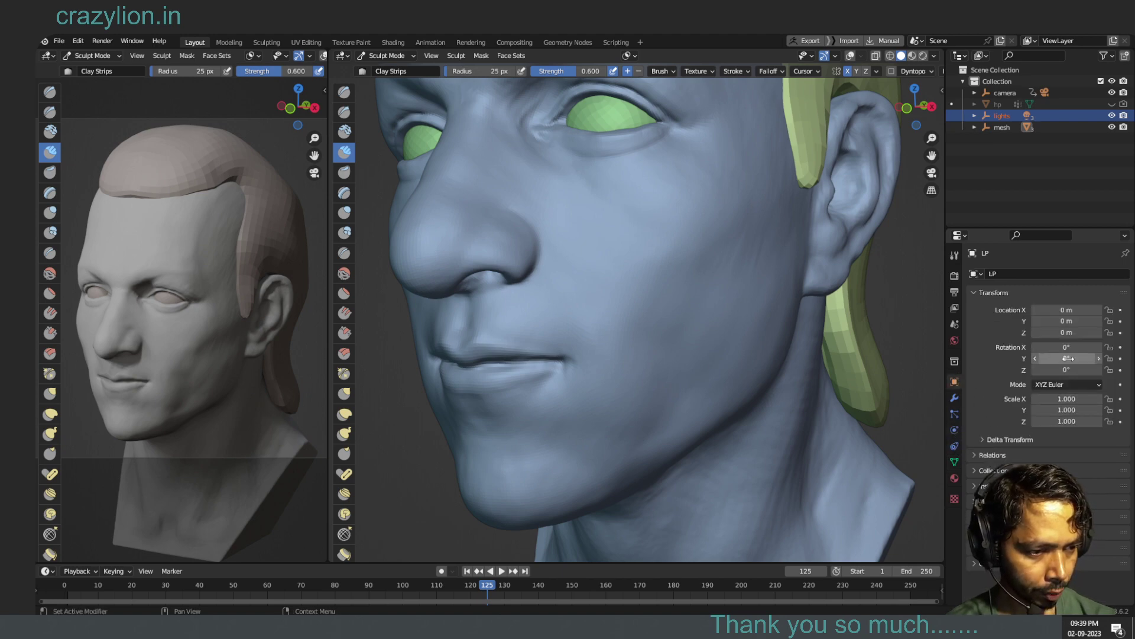
left_click_drag(1065, 370, 1080, 368)
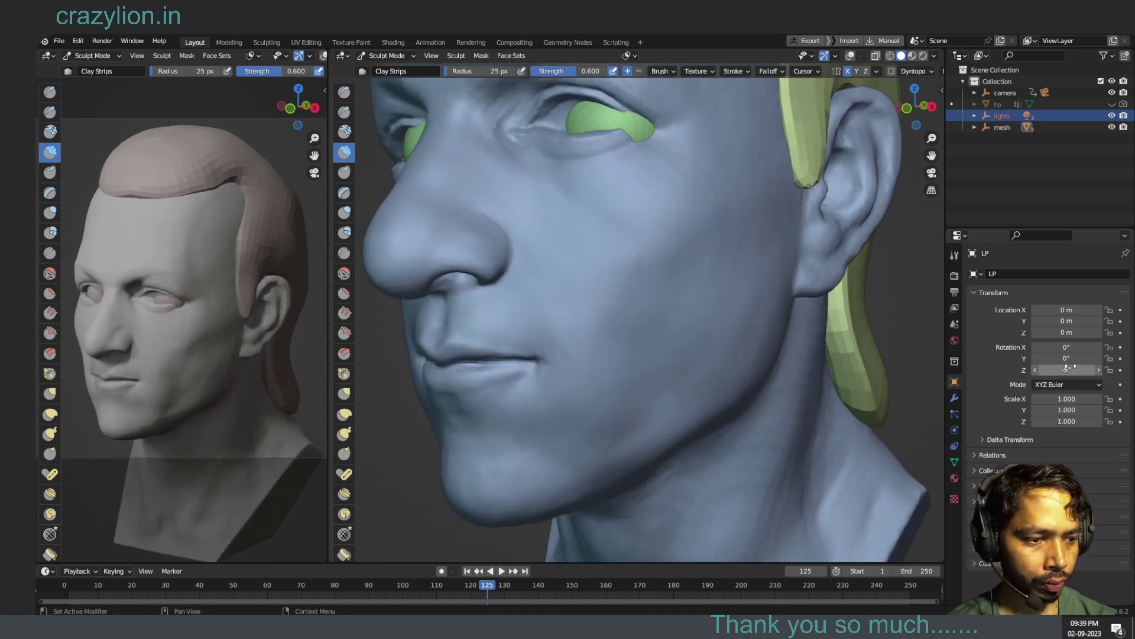
left_click(1081, 366)
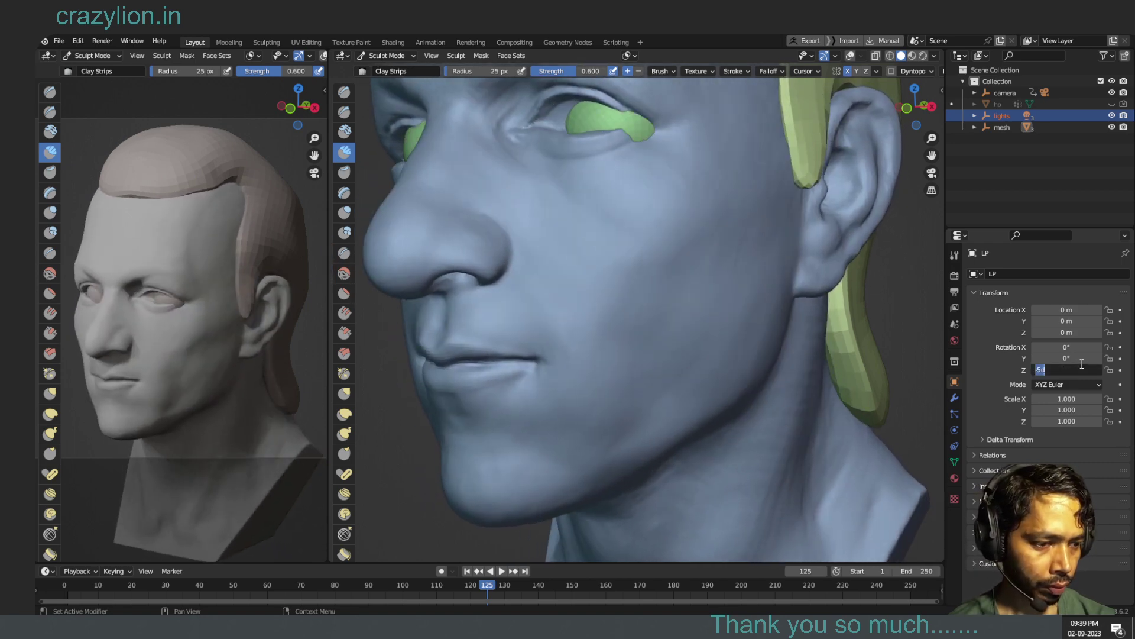
type("0")
key("Return")
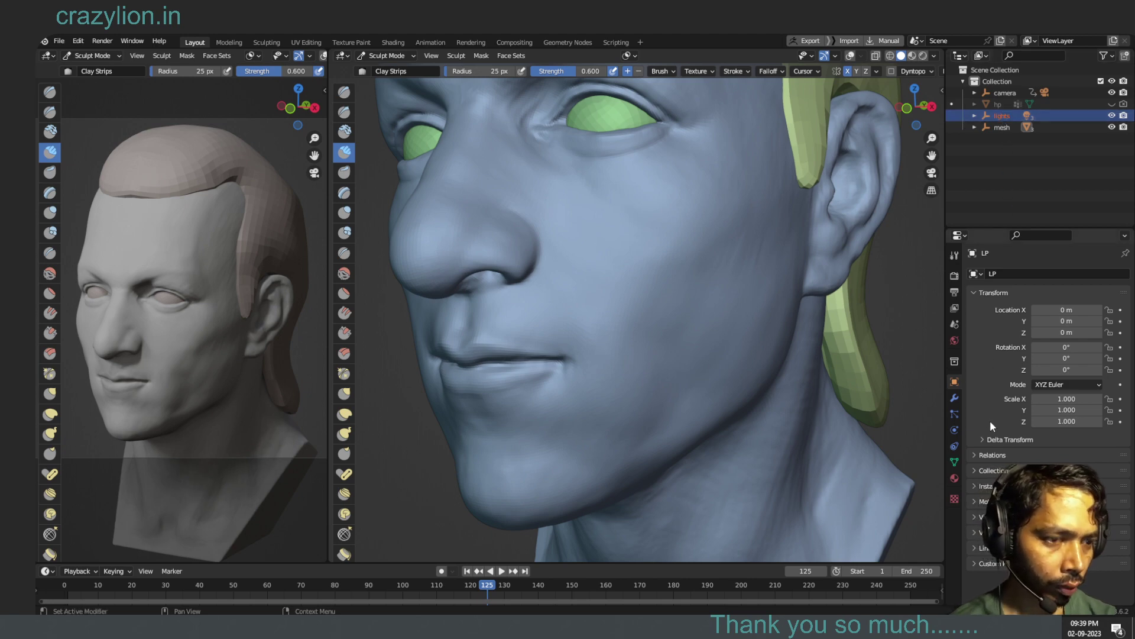
- Browse the Modifier, Brush, Render, World, Scene and Collection settings, returning to Object properties
left_click(955, 398)
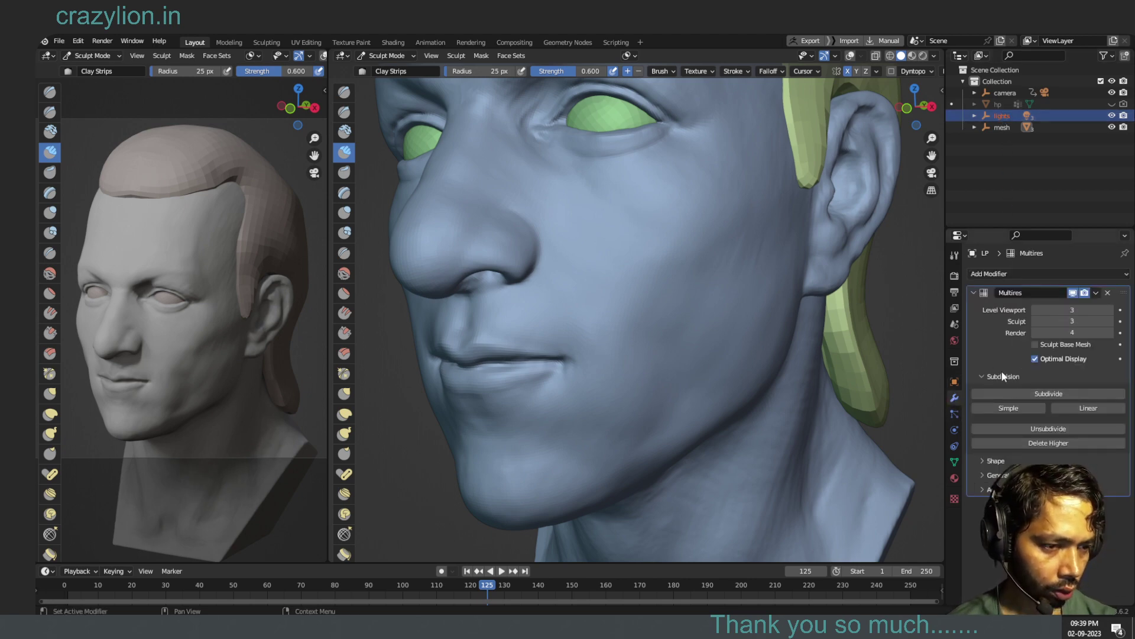
left_click(956, 256)
left_click(954, 276)
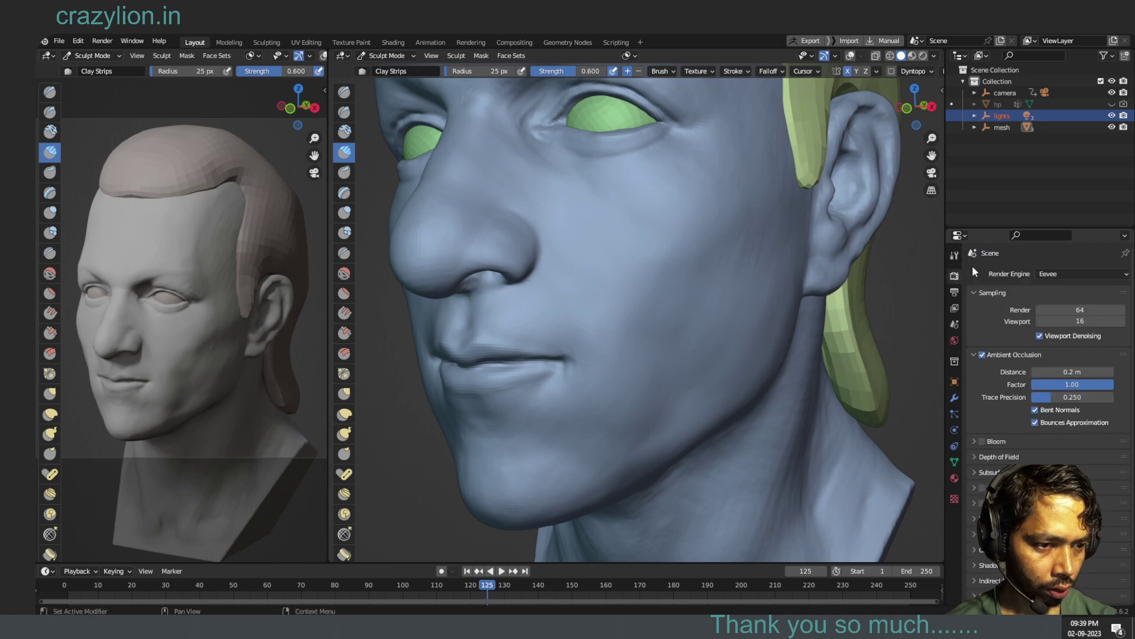
left_click(954, 337)
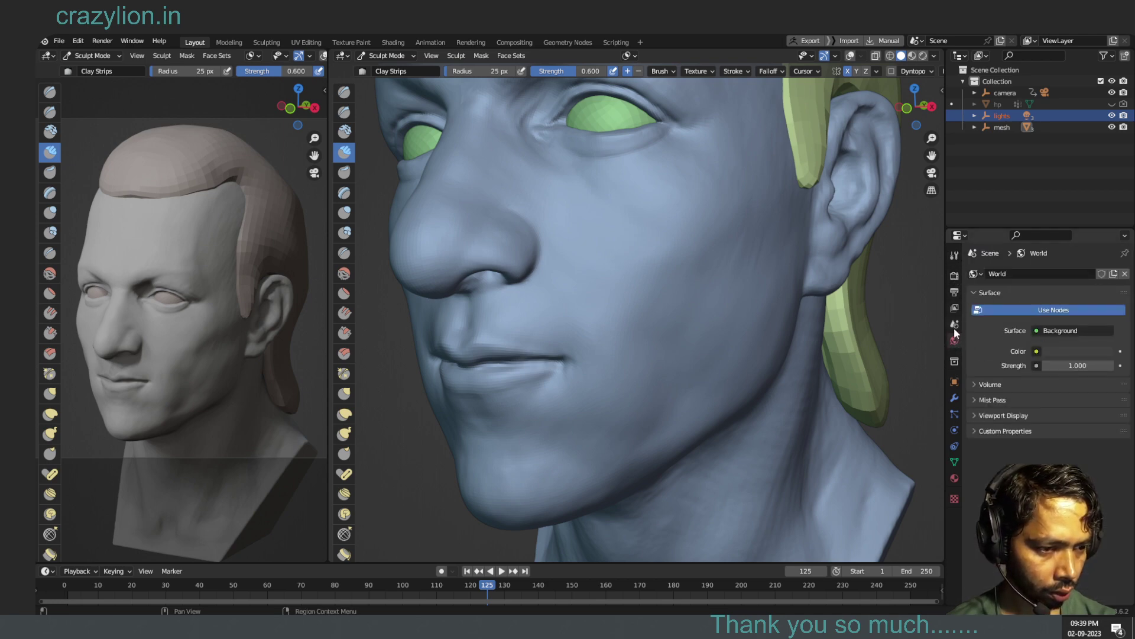
left_click(954, 325)
left_click(955, 362)
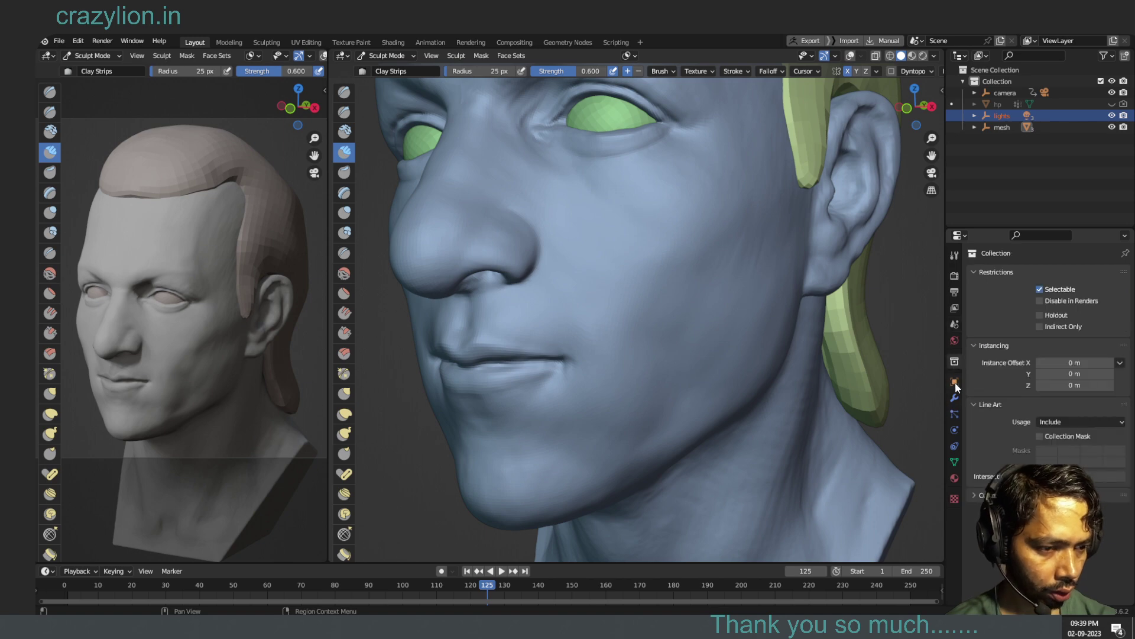
left_click(954, 382)
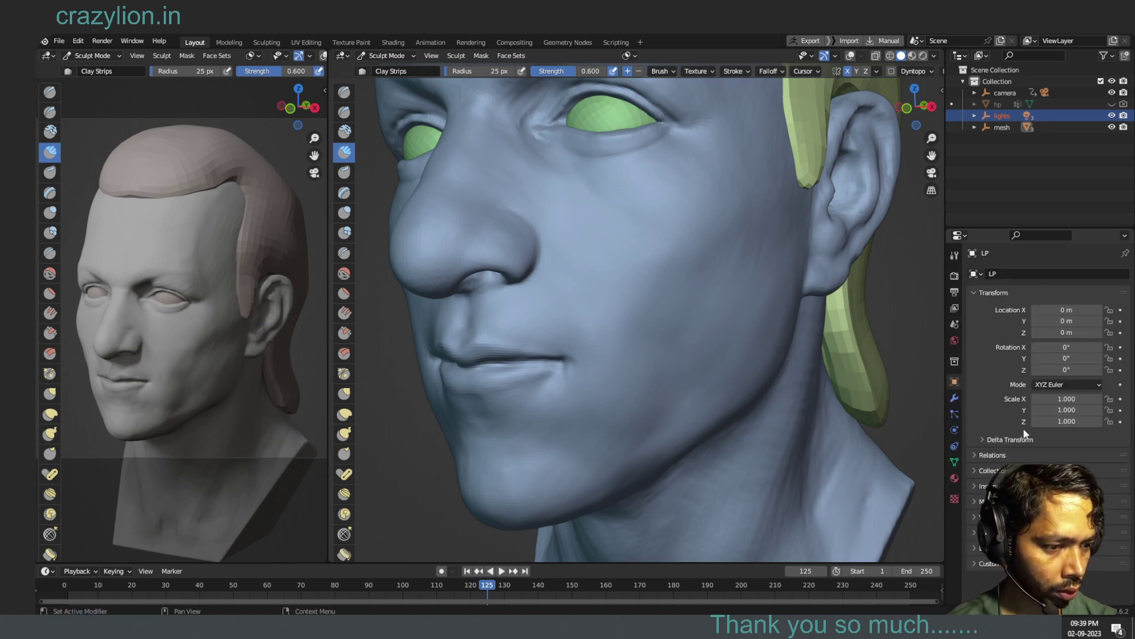
- Spin the head around Z again, then reset its Z rotation to 0
left_click_drag(1061, 370, 1065, 371)
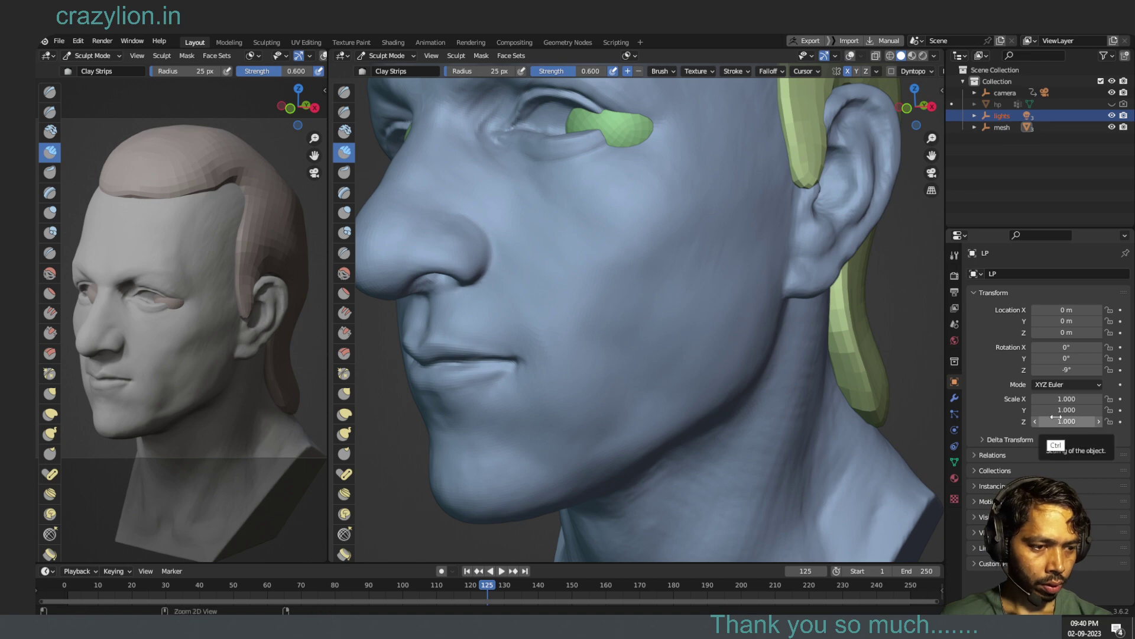
left_click(1080, 370)
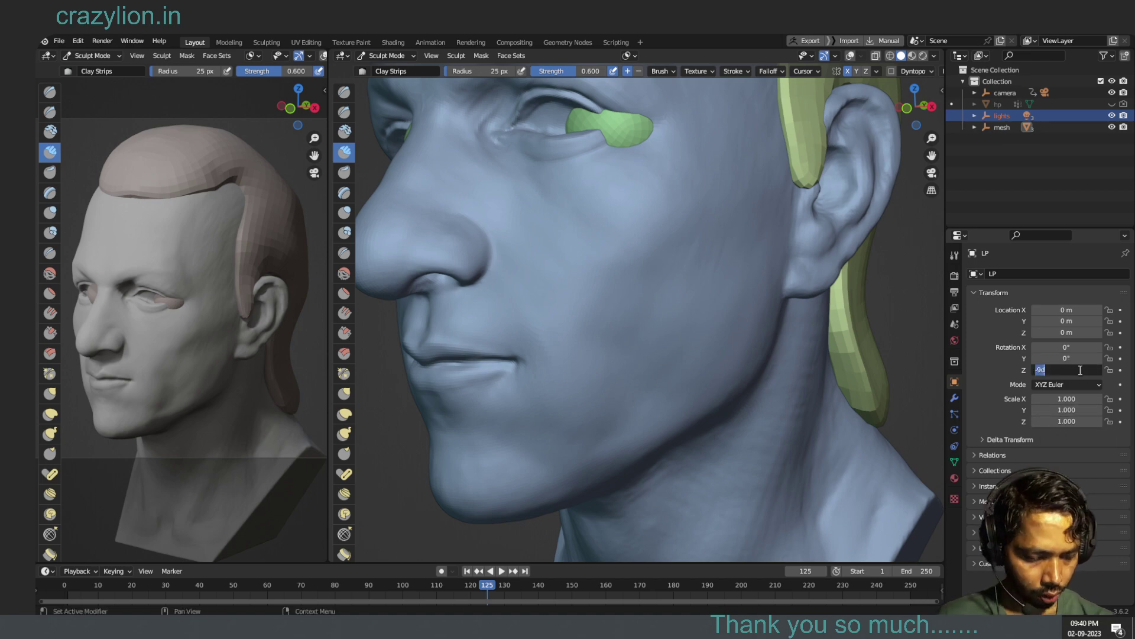
type("0")
key("Return")
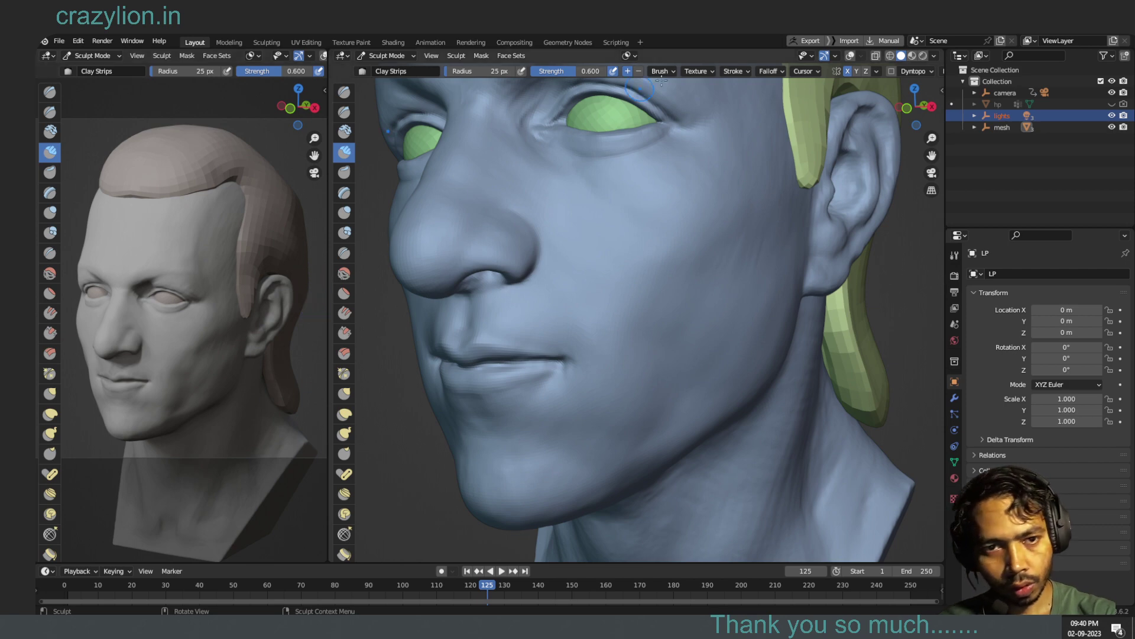
- Show overlays with the grid, test-spin Z rotation back to 0°, and open the mode list
left_click(852, 57)
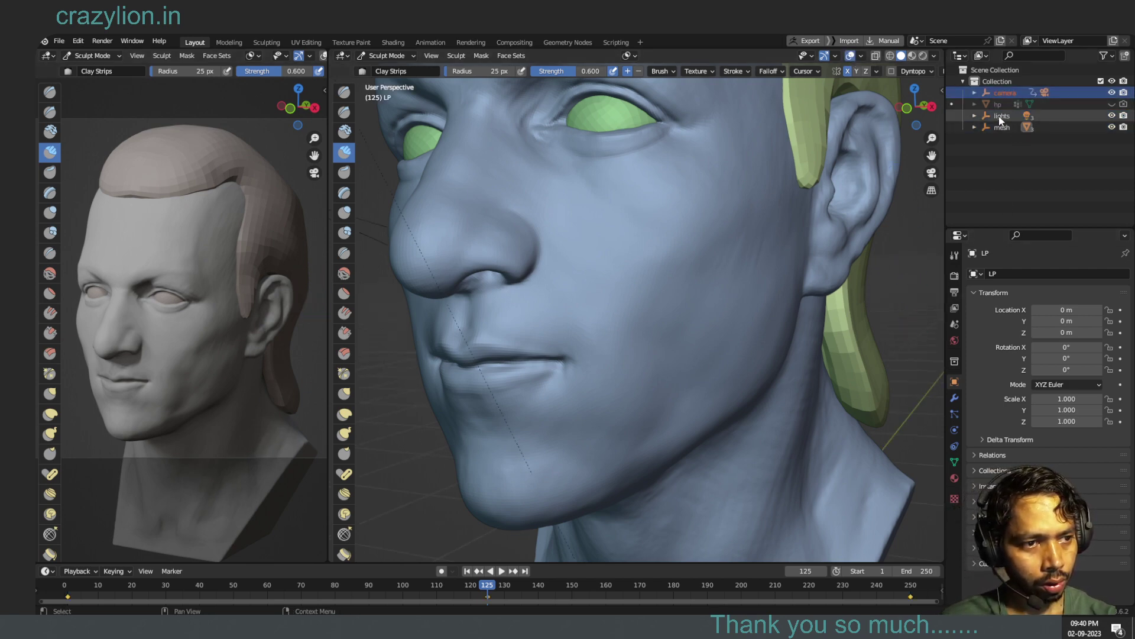
mouse_move(1068, 369)
left_mouse_down()
mouse_move(1088, 370)
mouse_move(1041, 370)
left_mouse_up()
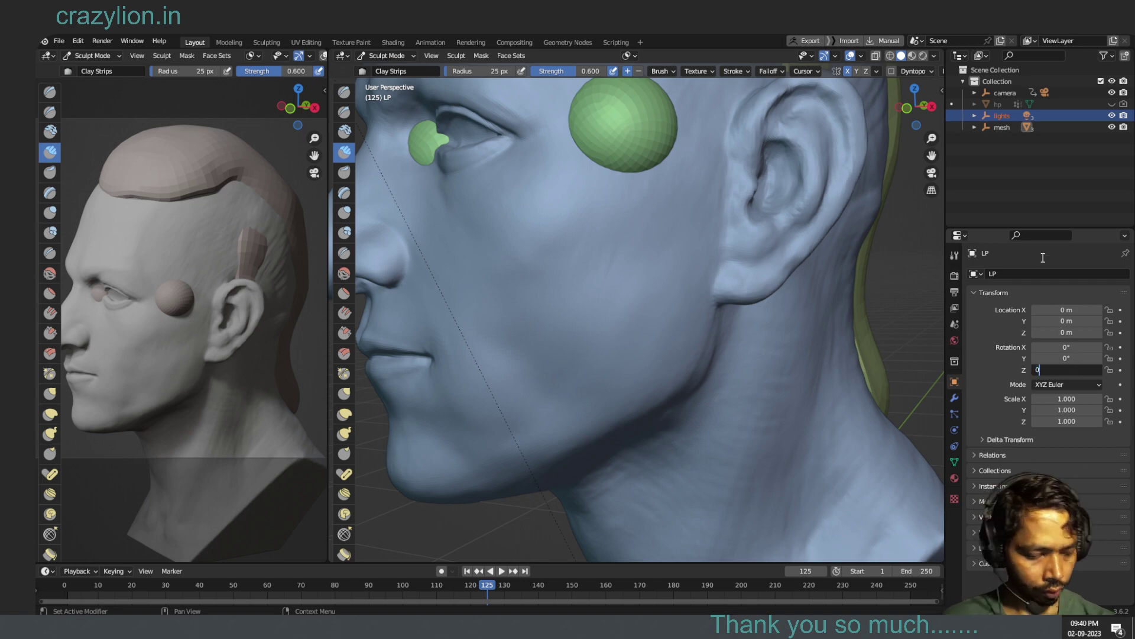
key("Return")
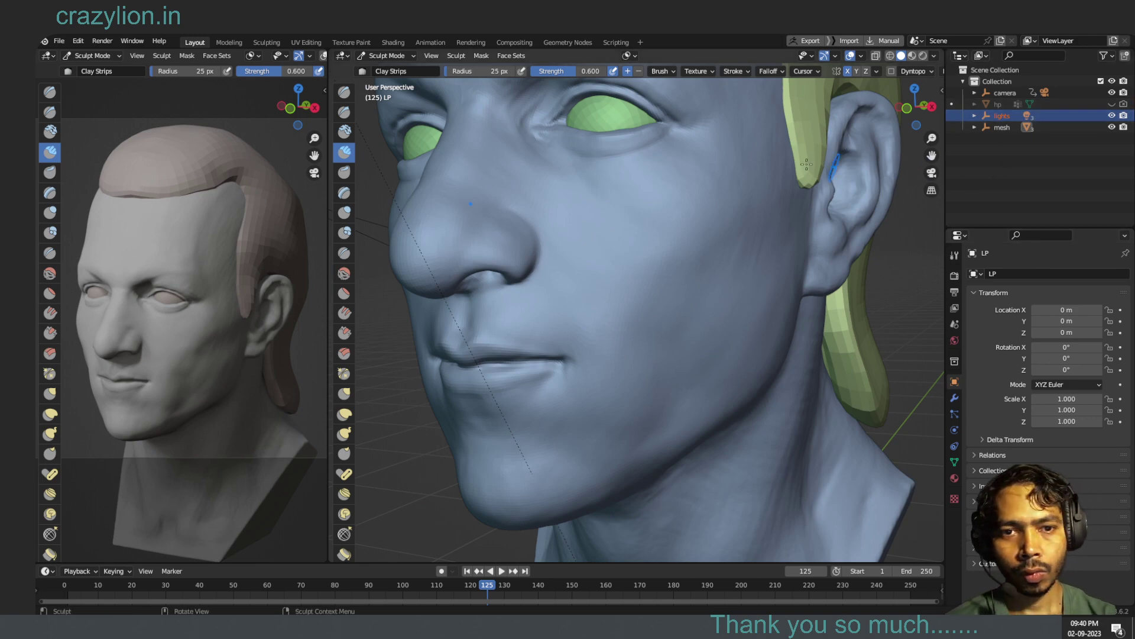
left_click(401, 56)
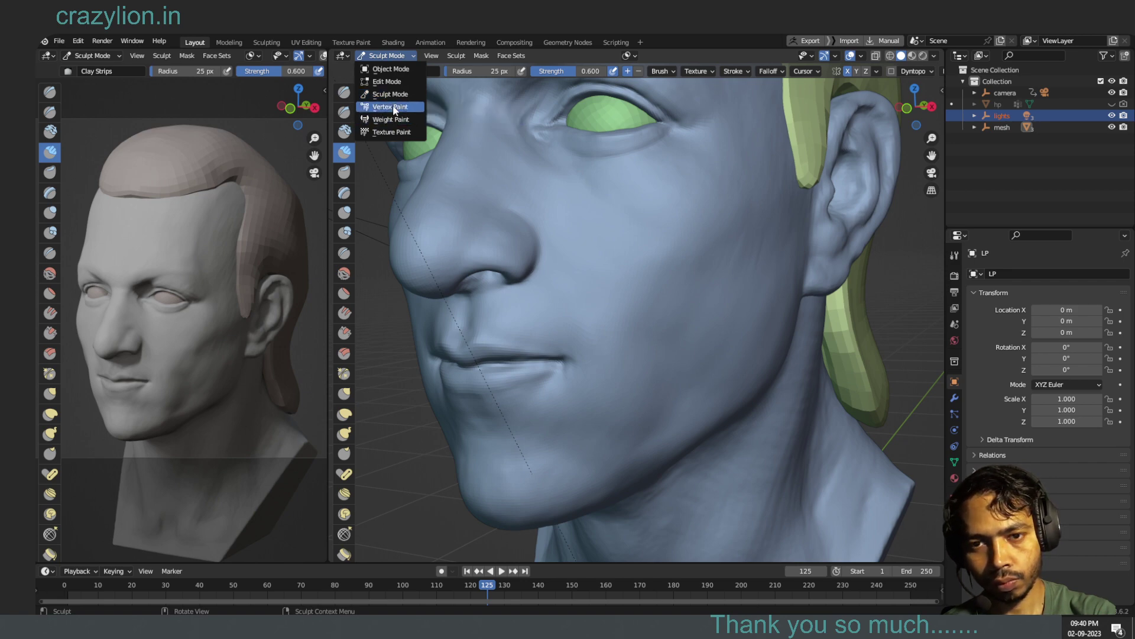
- Switch to Object Mode, reset the head's Z rotation to 0°, and inspect the camera
left_click(393, 74)
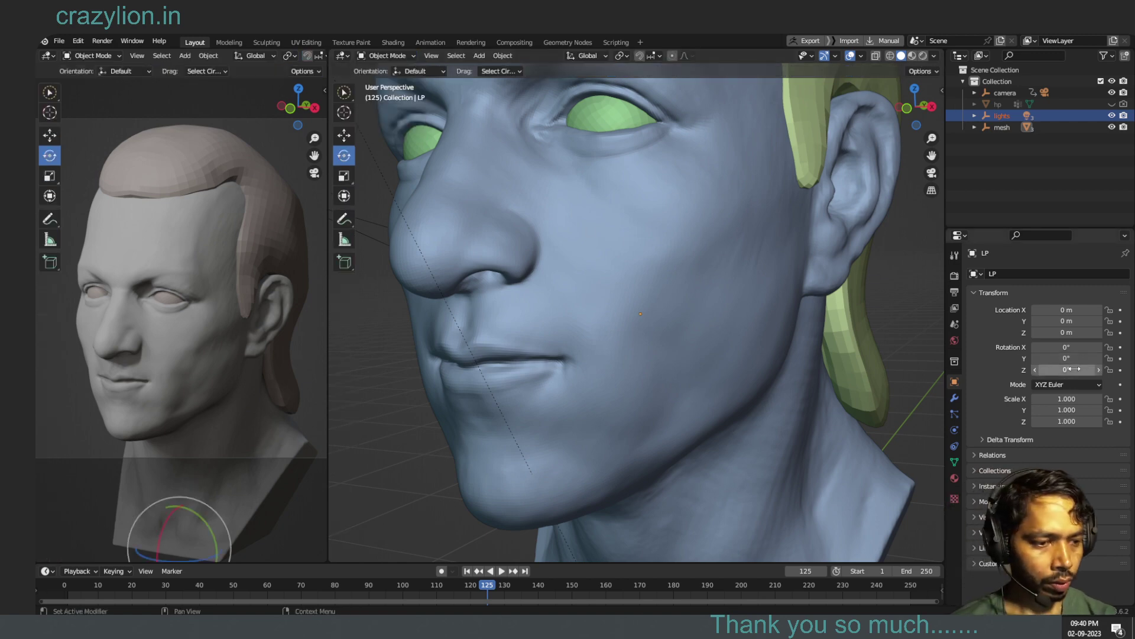
left_click_drag(1069, 370, 1068, 370)
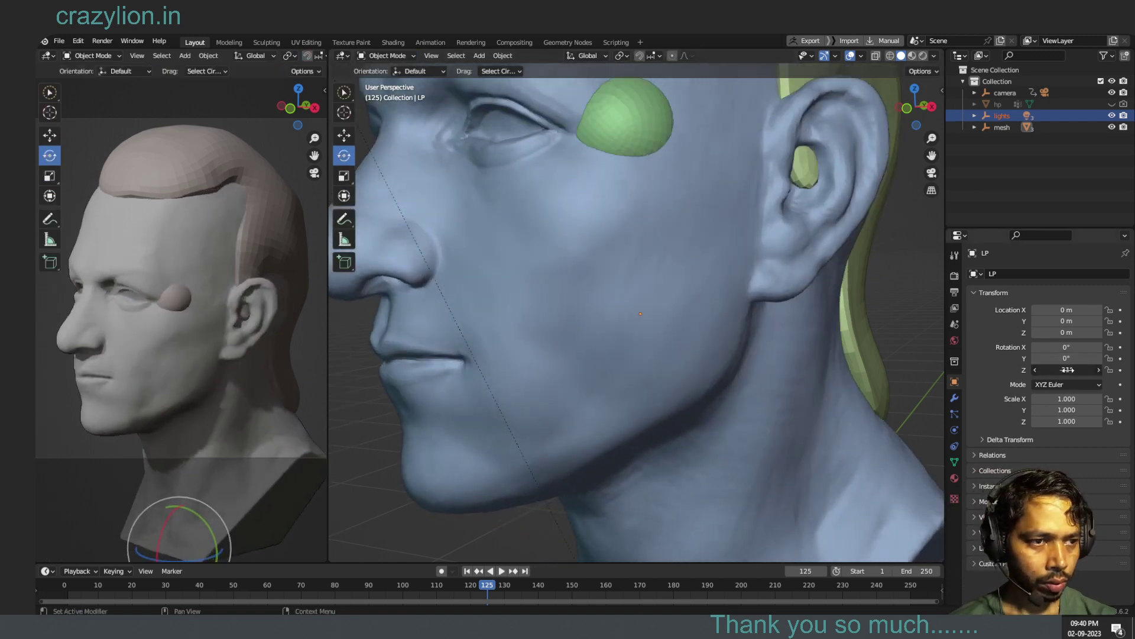
key("BackSpace")
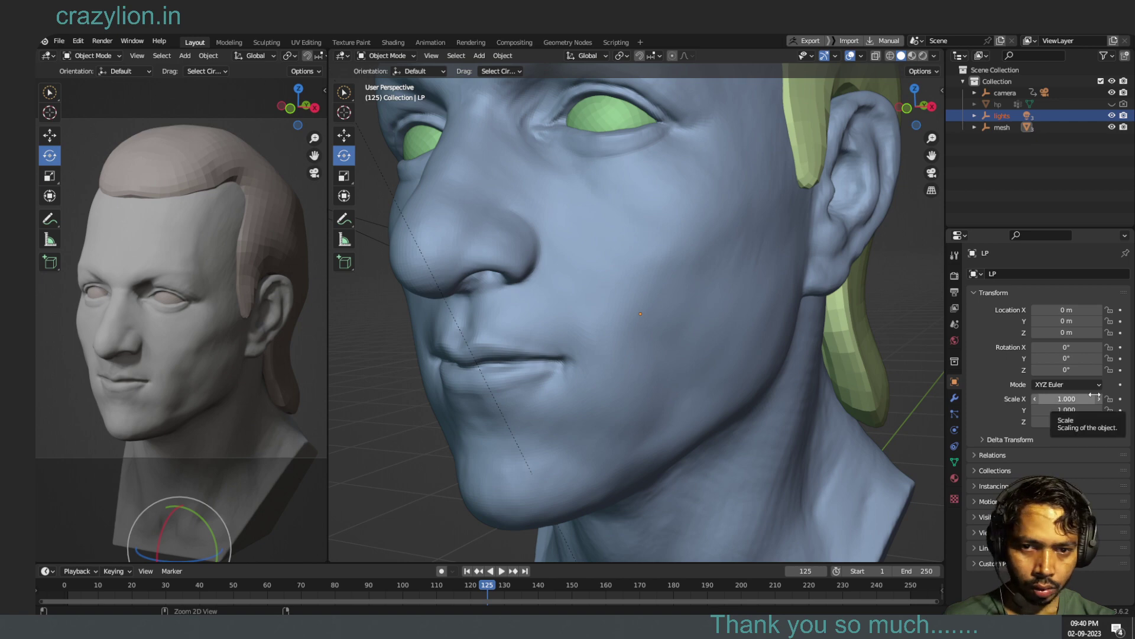
left_click(999, 95)
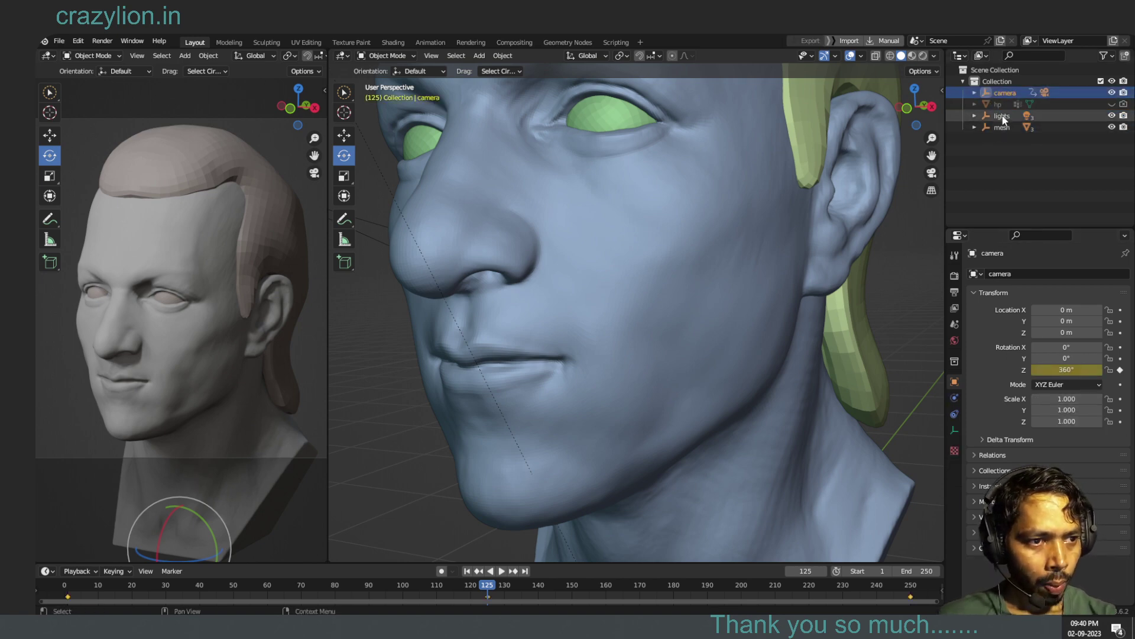
- Set the lights' Z rotation to 0° and Y rotation to -21°, then play the turntable
left_click(999, 116)
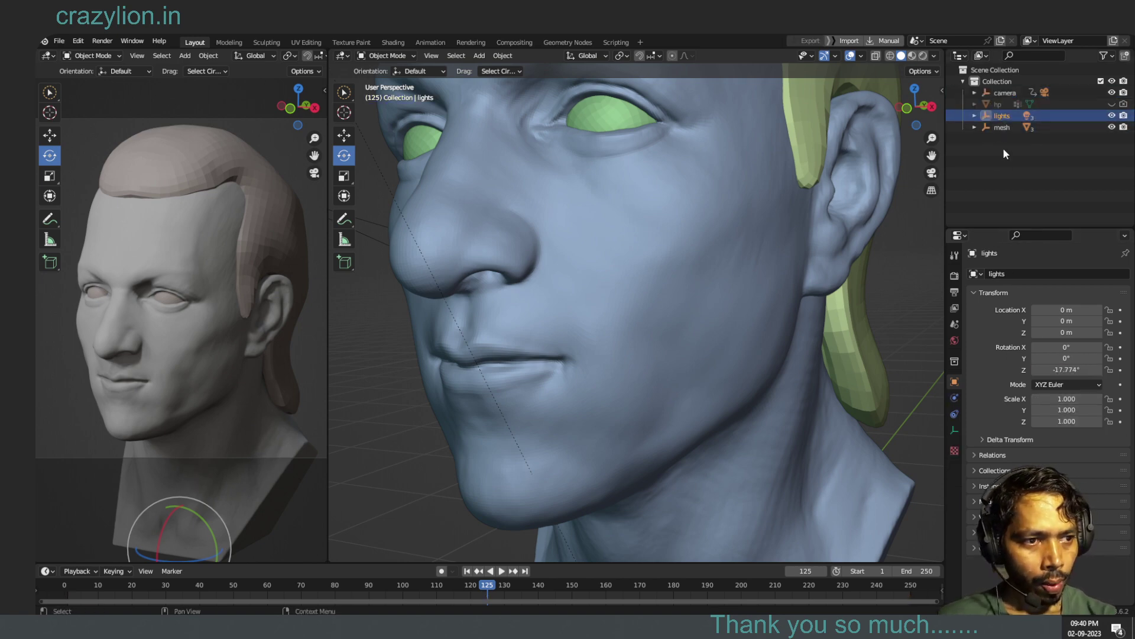
left_click(1078, 369)
type("0")
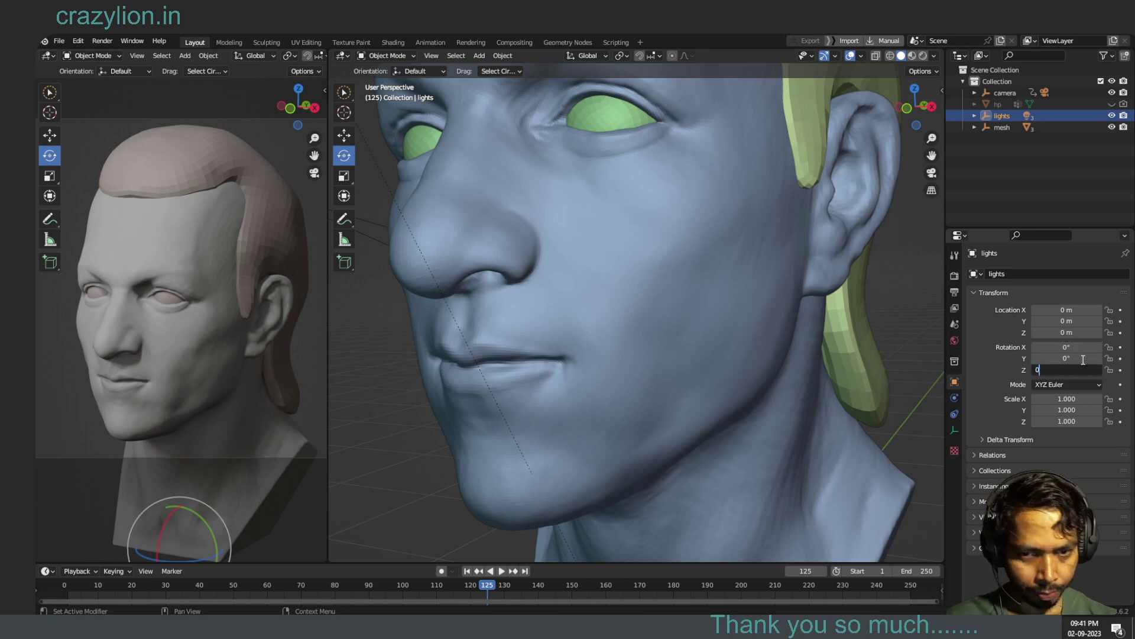
key("Return")
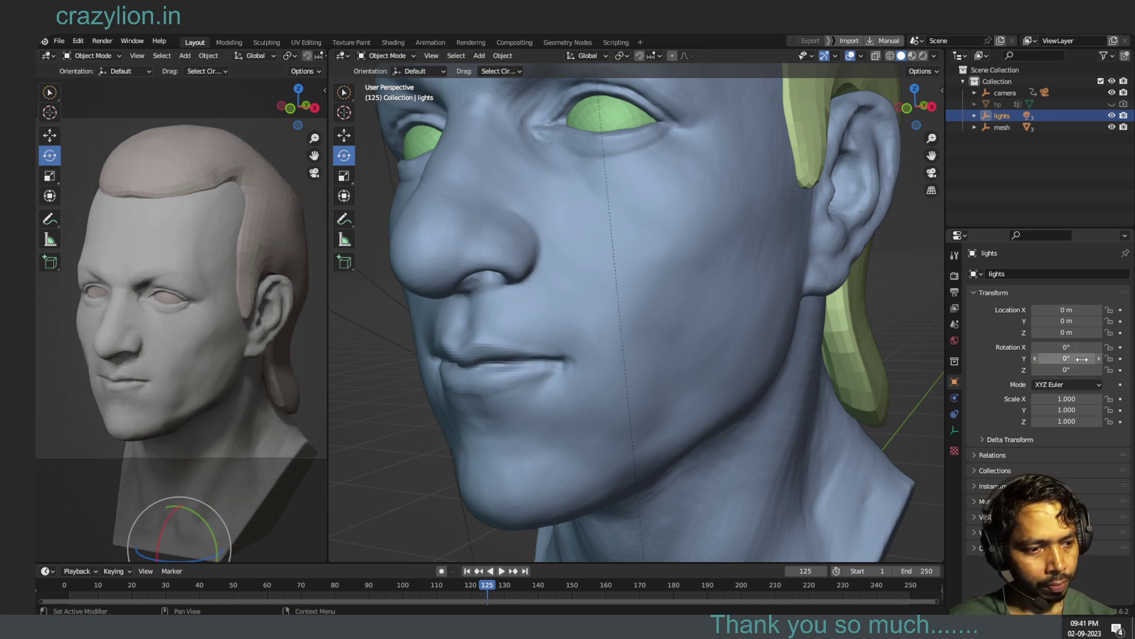
left_click_drag(1082, 359, 1063, 357)
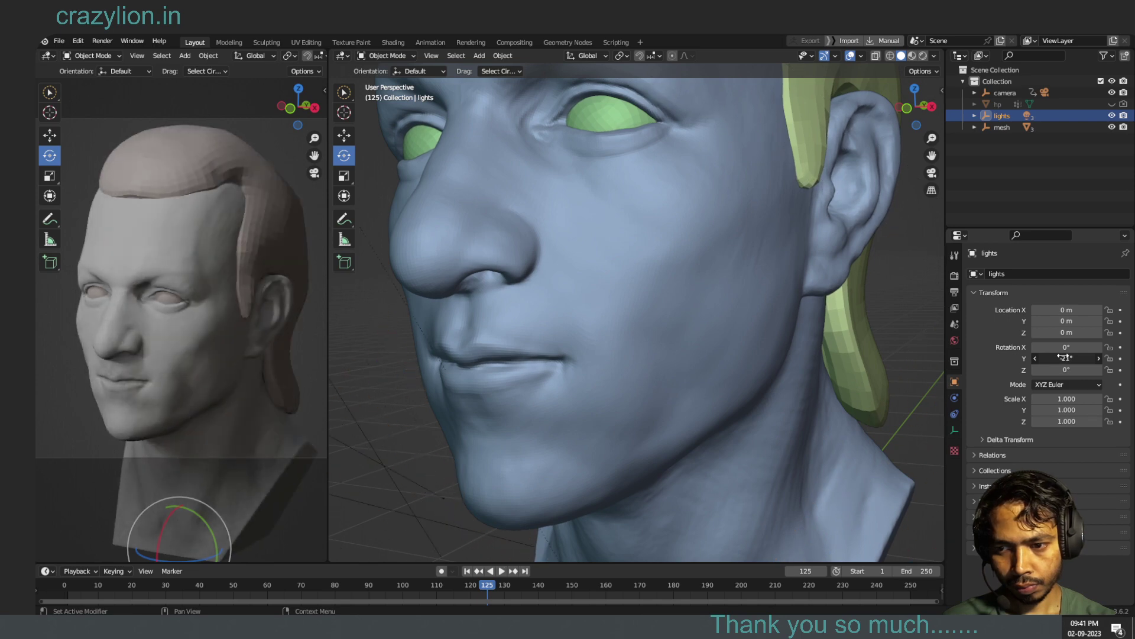
left_click_drag(1063, 356, 1056, 357)
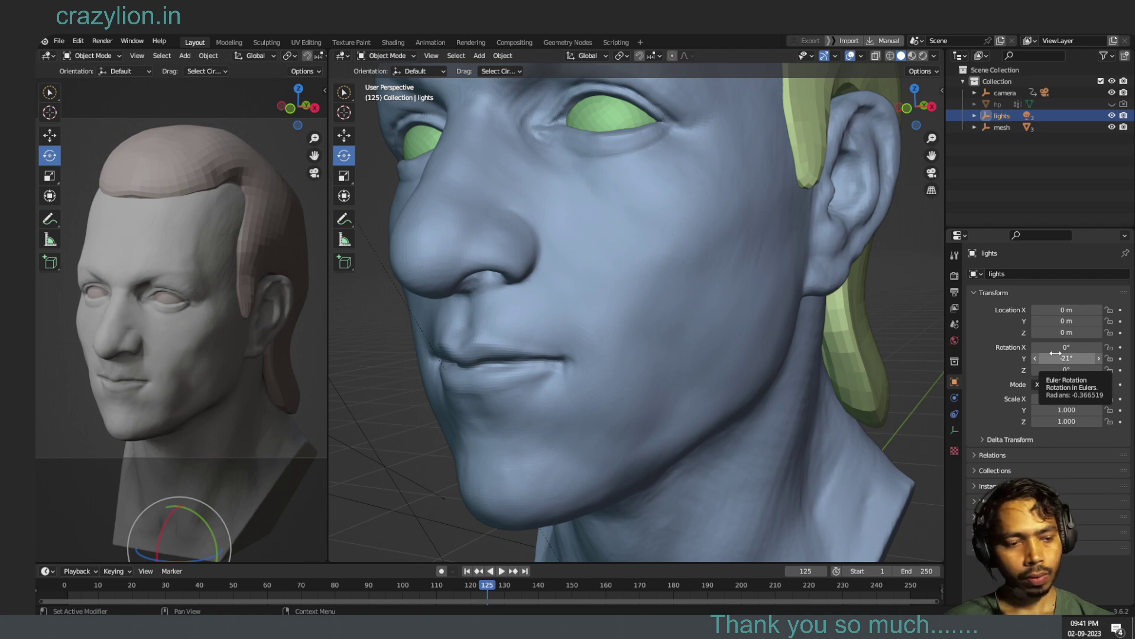
key("space")
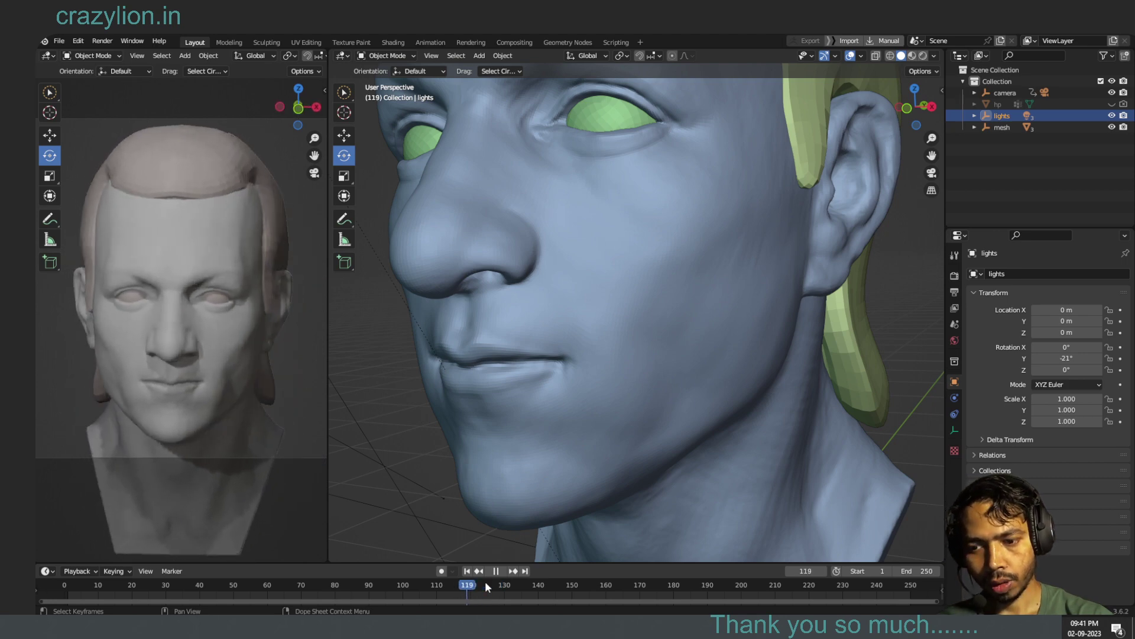
- Stop playback at frame 119, deselect the lights, widen the 3D view and orbit the head
key("space")
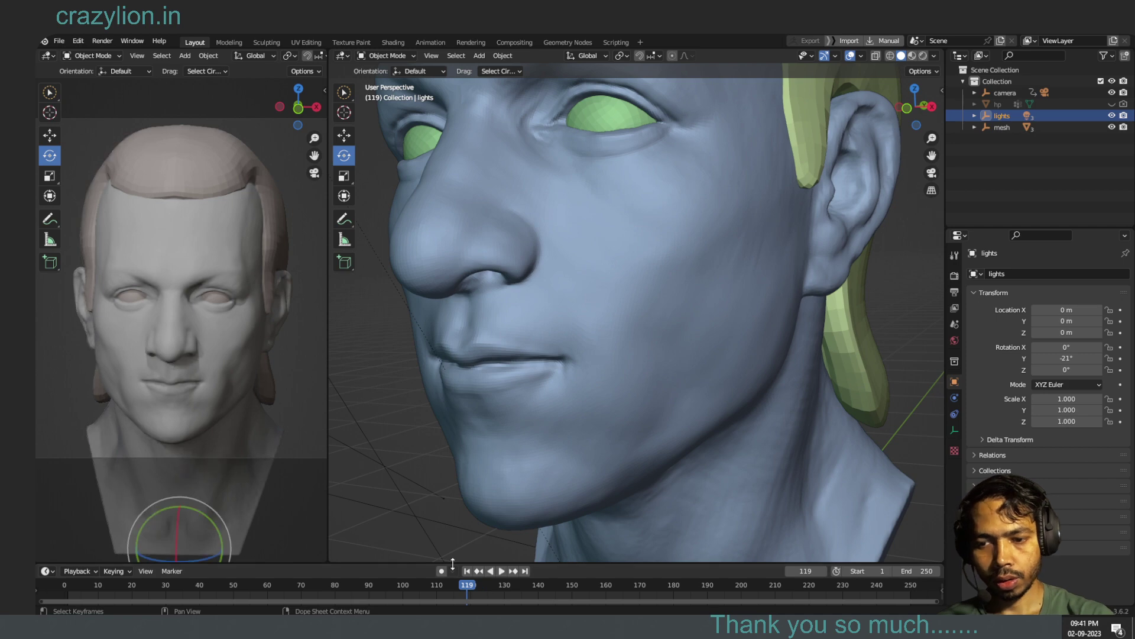
left_click(903, 289)
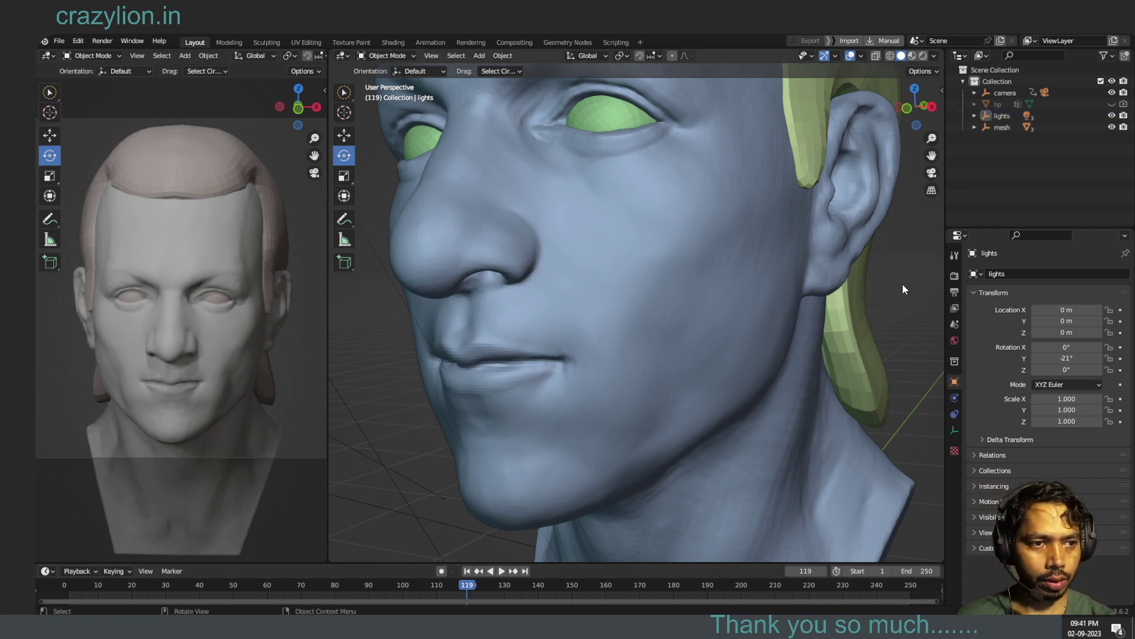
left_click_drag(947, 311, 1082, 311)
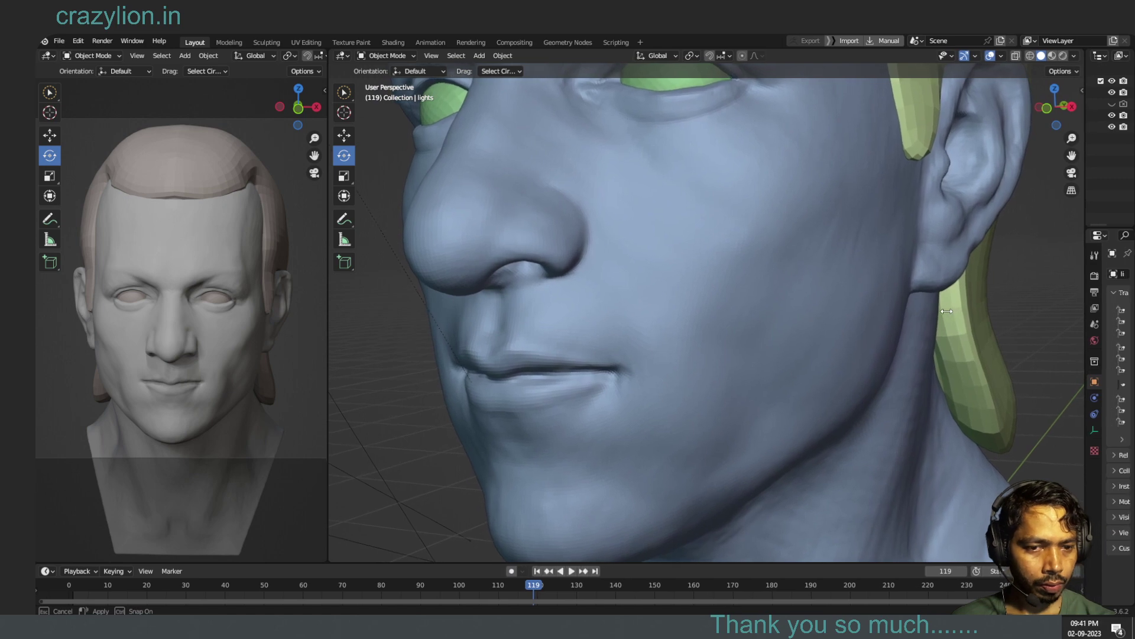
left_click_drag(946, 310, 1017, 301)
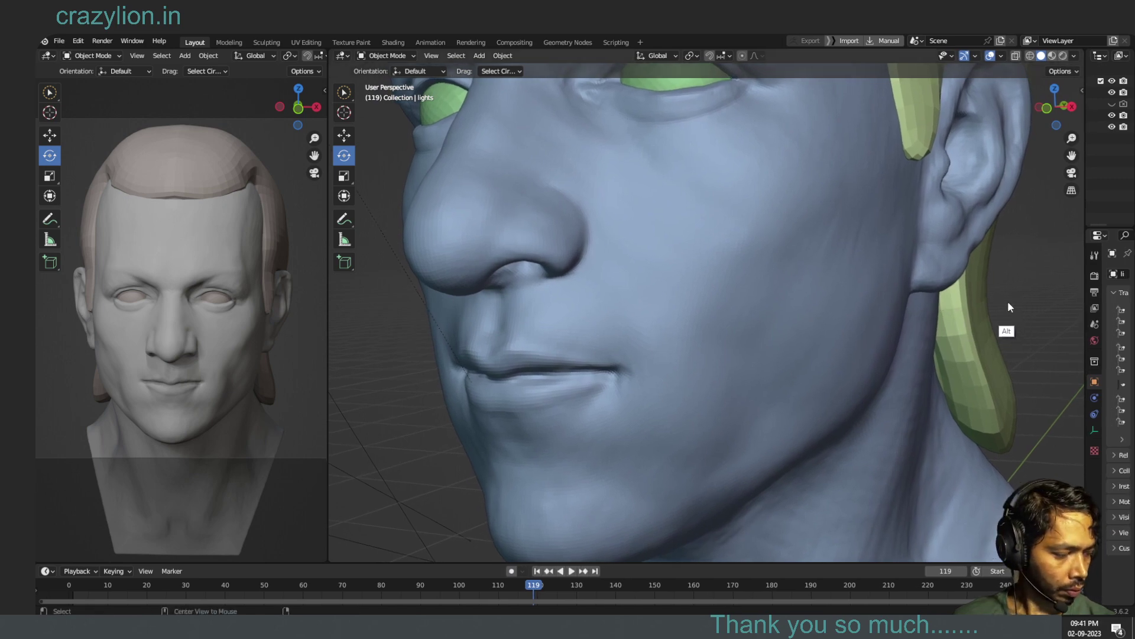
mouse_move(1022, 329)
middle_mouse_down()
mouse_move(1007, 330)
mouse_move(1027, 325)
mouse_move(1035, 302)
middle_mouse_up()
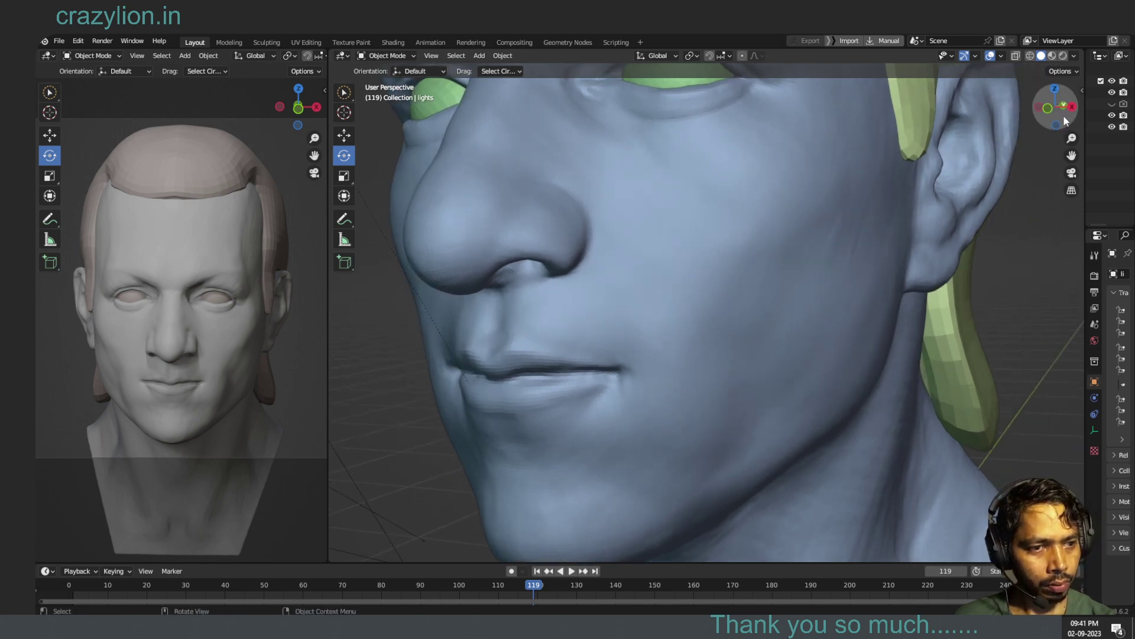
left_click_drag(1066, 122, 1067, 150)
left_click(1078, 72)
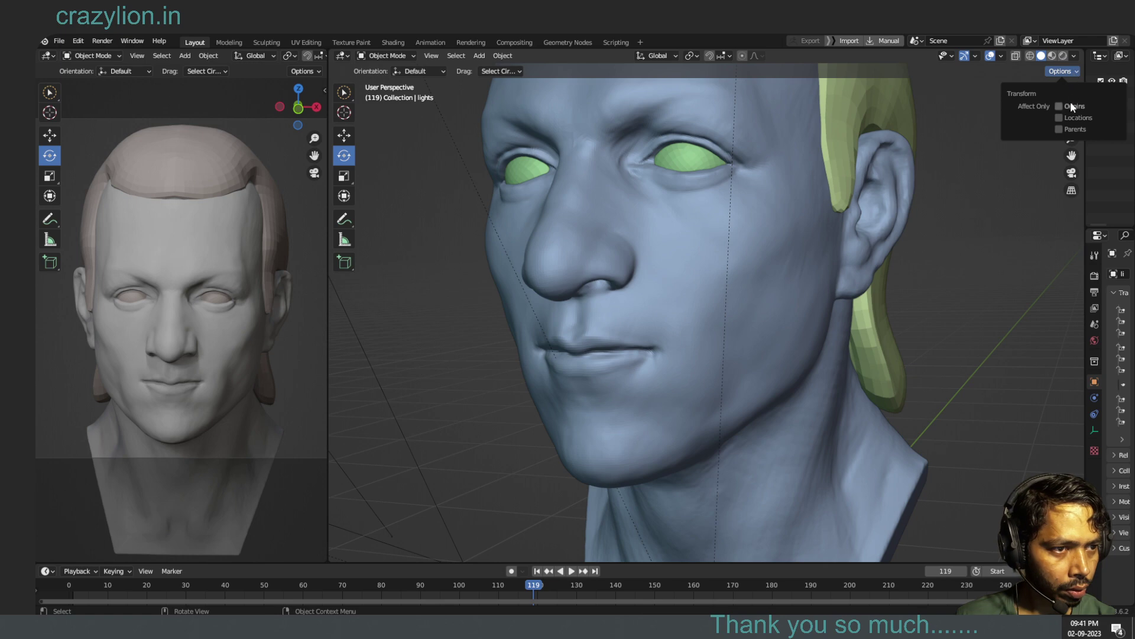
- Turn off proportional editing and orbit toward a frontal view of the face
left_click(1074, 55)
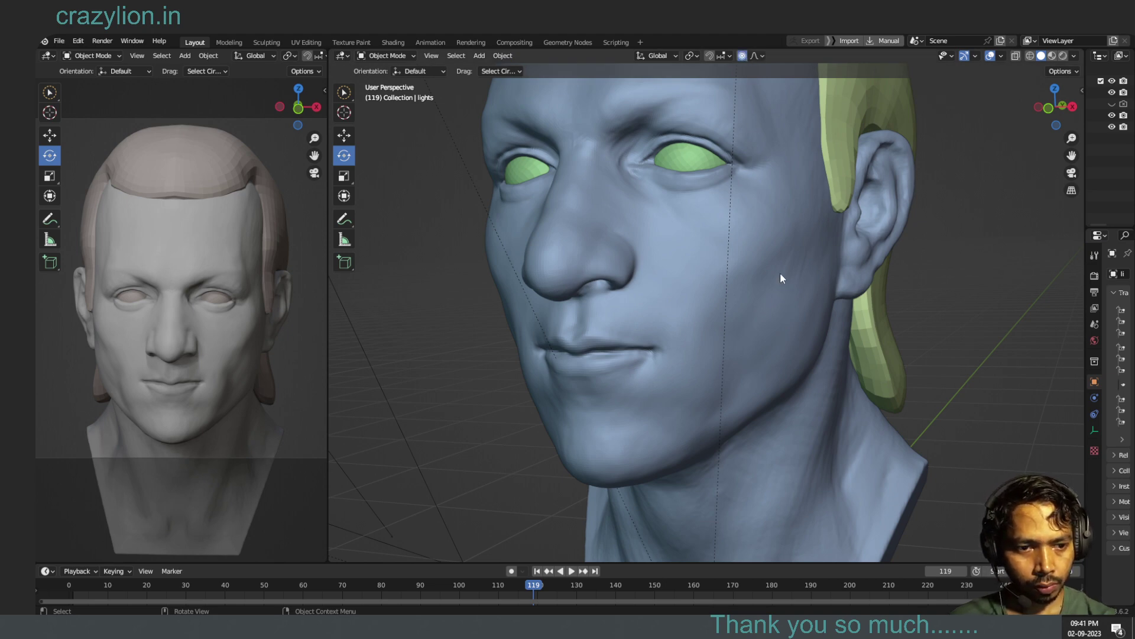
key("c")
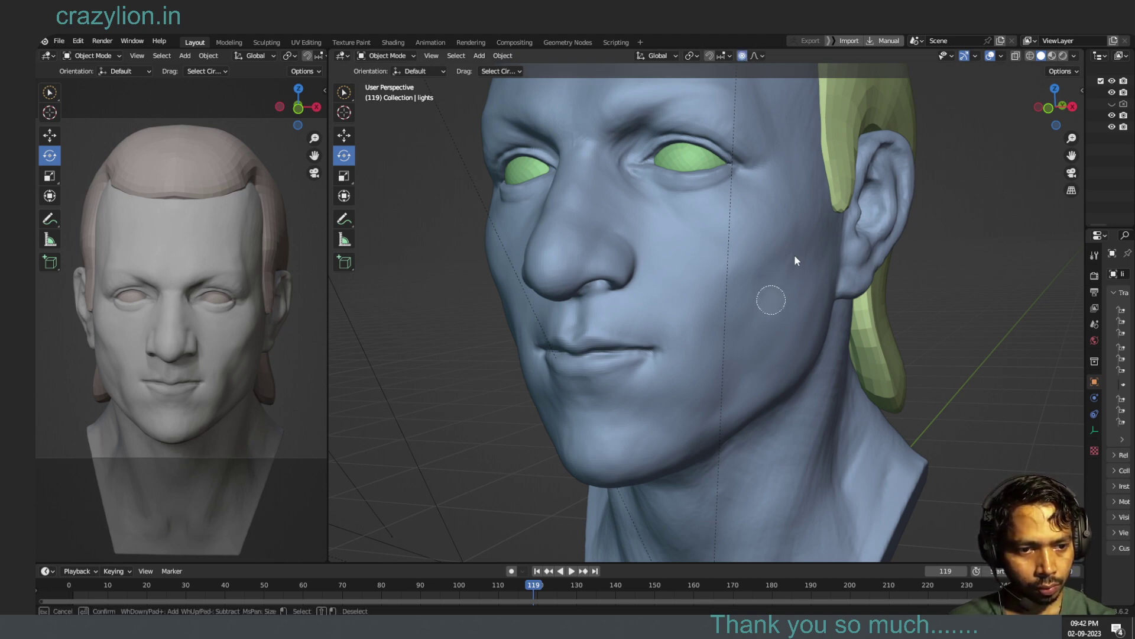
key("Escape")
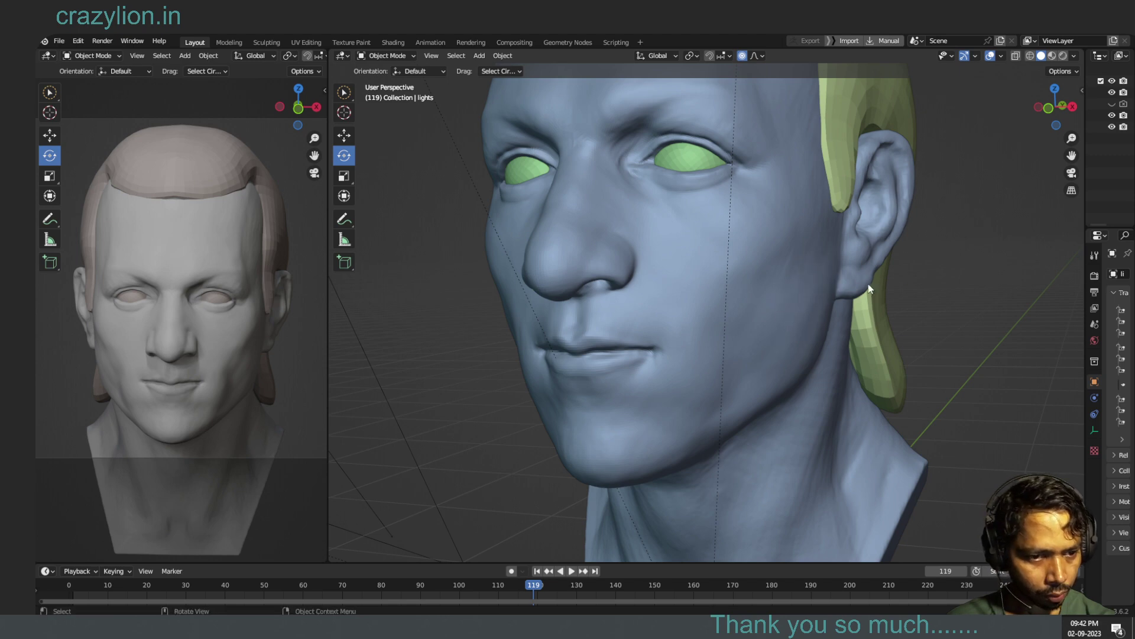
mouse_move(948, 296)
middle_mouse_down()
mouse_move(909, 307)
mouse_move(848, 227)
middle_mouse_up()
left_click(742, 58)
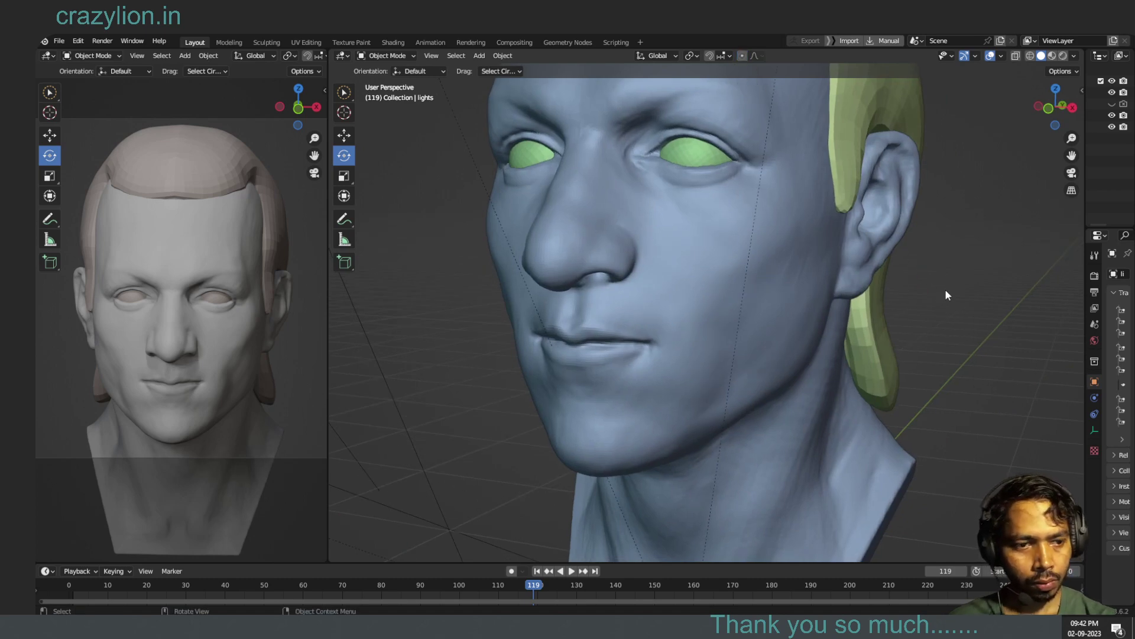
mouse_move(946, 294)
middle_mouse_down()
mouse_move(941, 307)
mouse_move(905, 312)
mouse_move(911, 301)
middle_mouse_up()
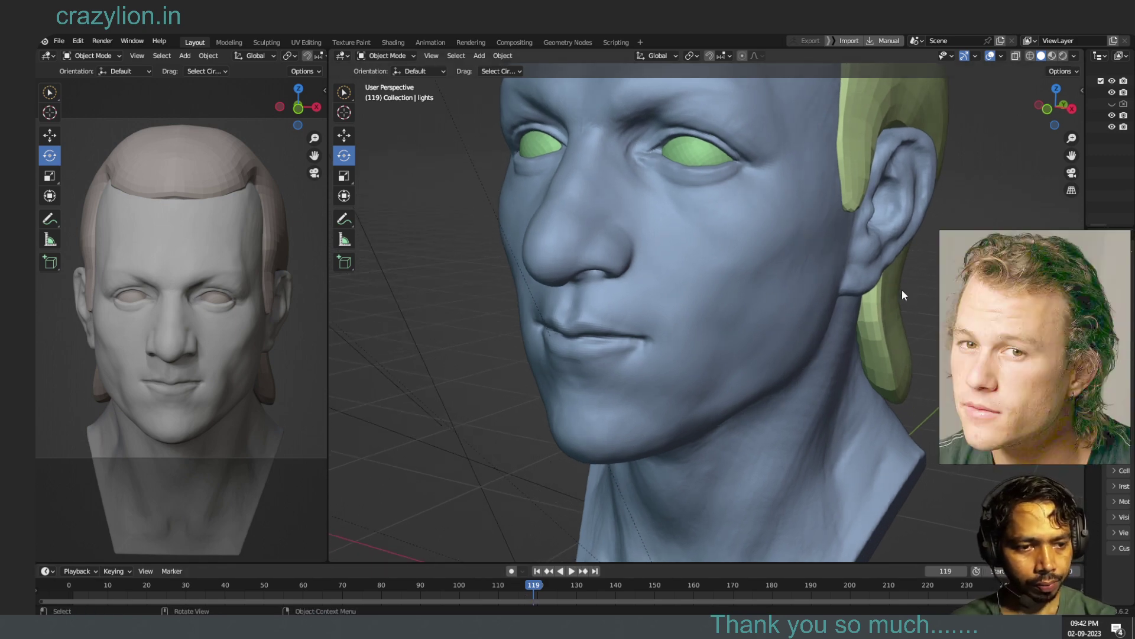
mouse_move(914, 271)
middle_mouse_down()
mouse_move(901, 282)
mouse_move(921, 272)
middle_mouse_up()
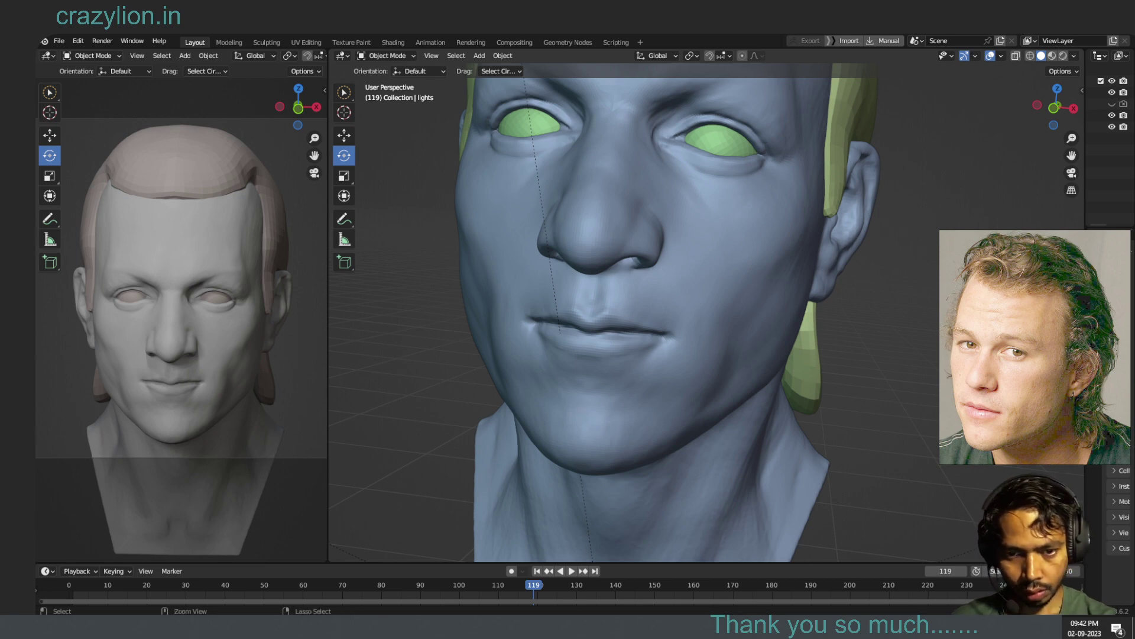
- Sketch a cheek and jawline annotation, undo it, and orbit to the head's side
left_click_drag(454, 200, 493, 287)
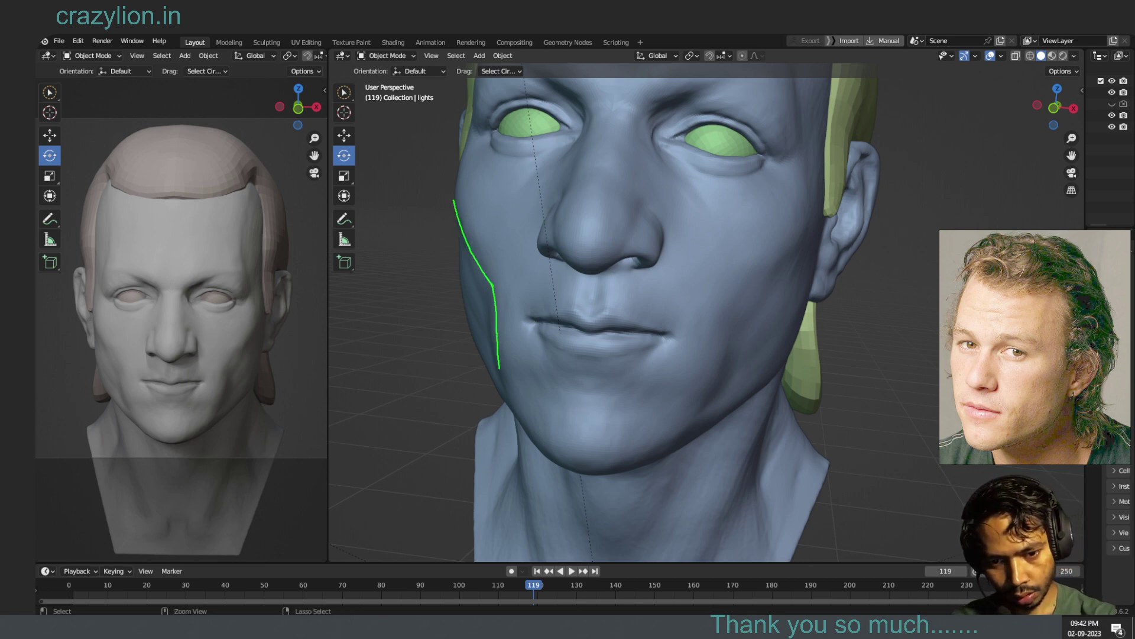
left_click_drag(507, 394, 457, 320)
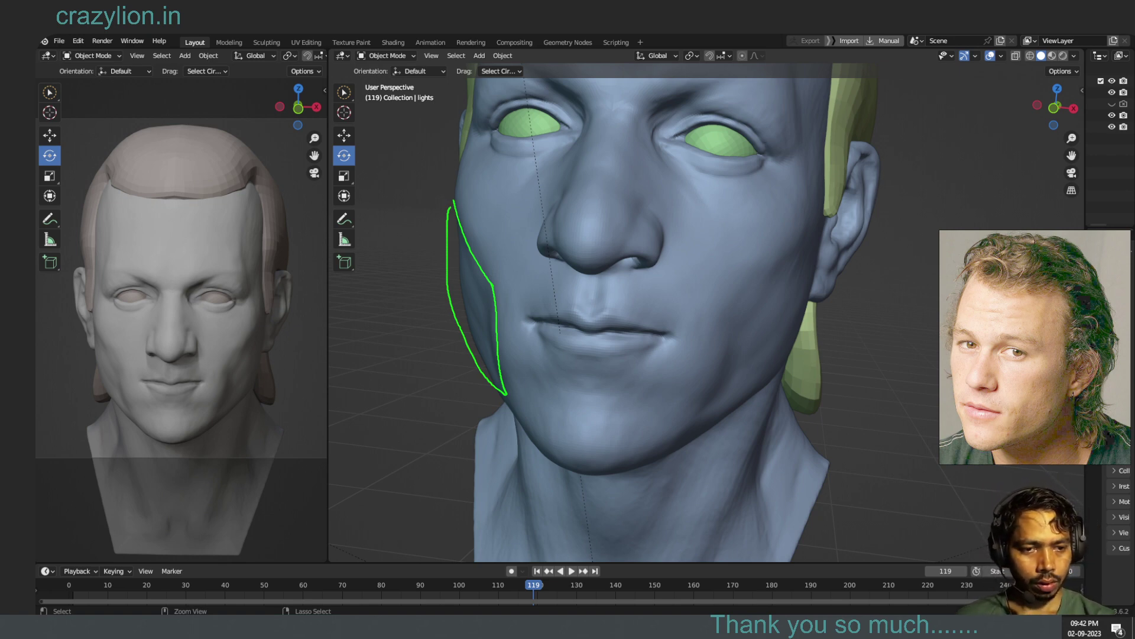
key("ctrl+z")
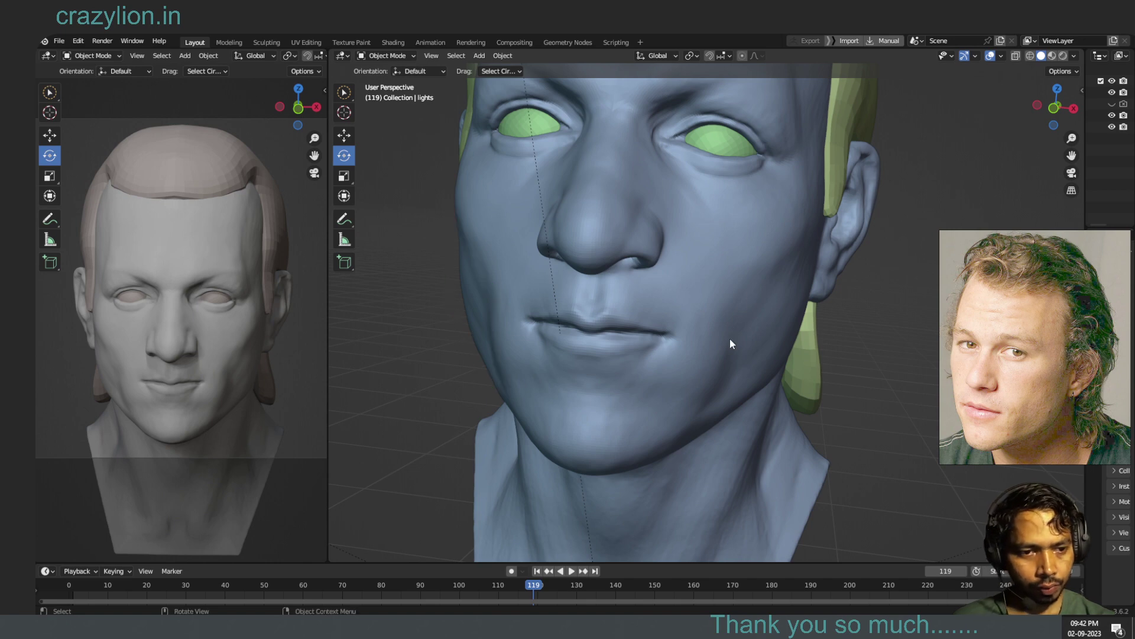
mouse_move(874, 347)
middle_mouse_down()
mouse_move(858, 362)
mouse_move(825, 350)
middle_mouse_up()
left_click(412, 55)
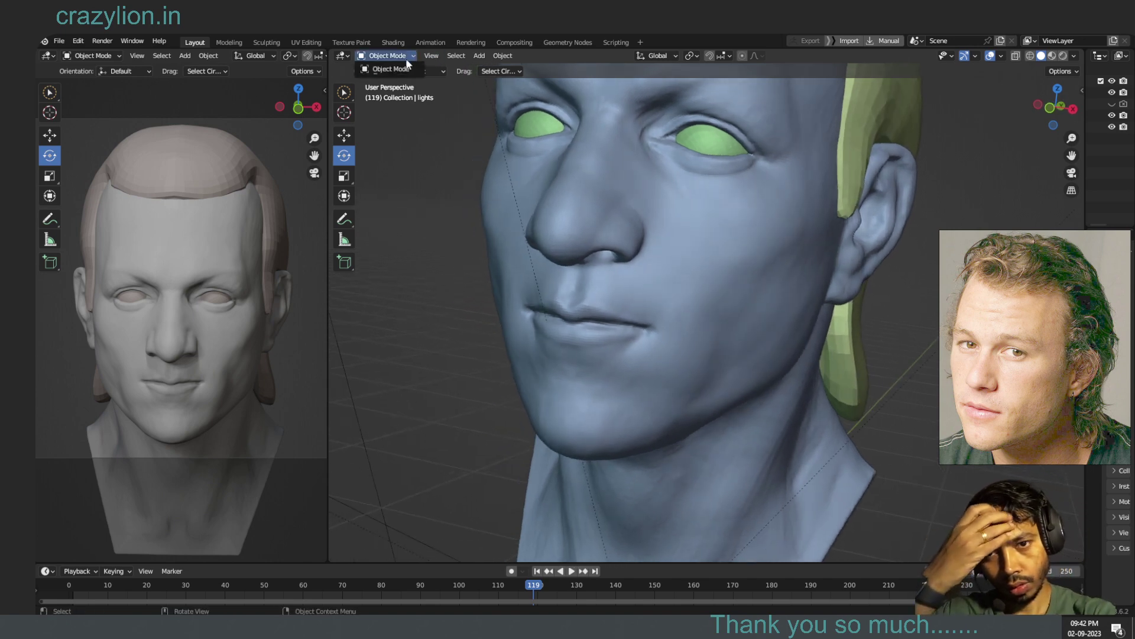
left_click(400, 70)
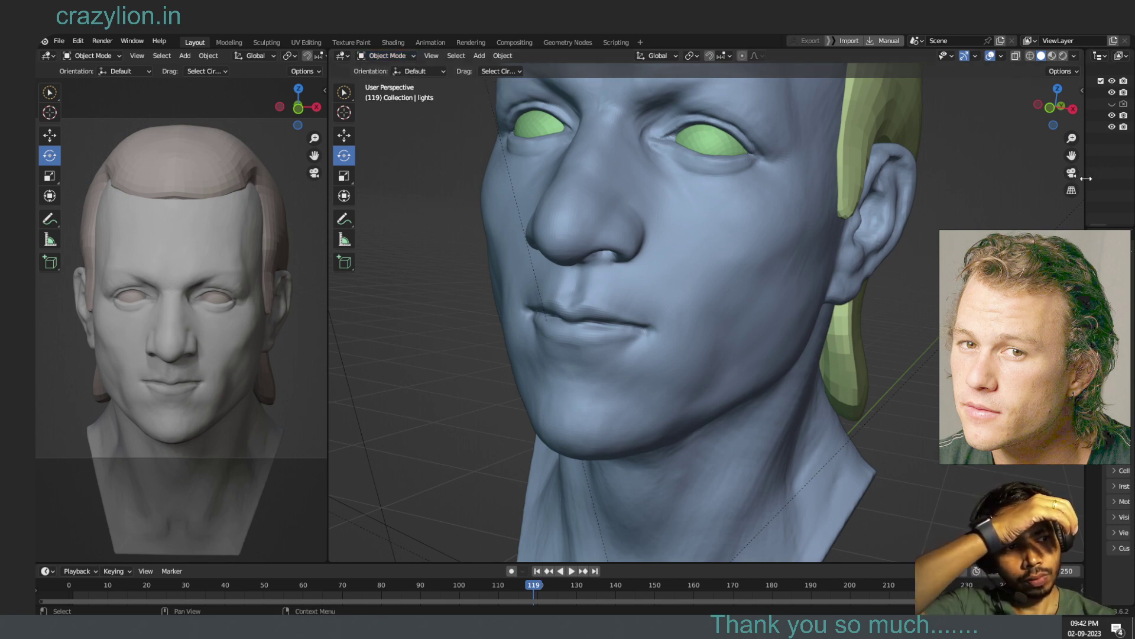
- Widen the outliner, expand the mesh group and select the LP head mesh
left_click_drag(1087, 178, 1084, 180)
left_click(1074, 126)
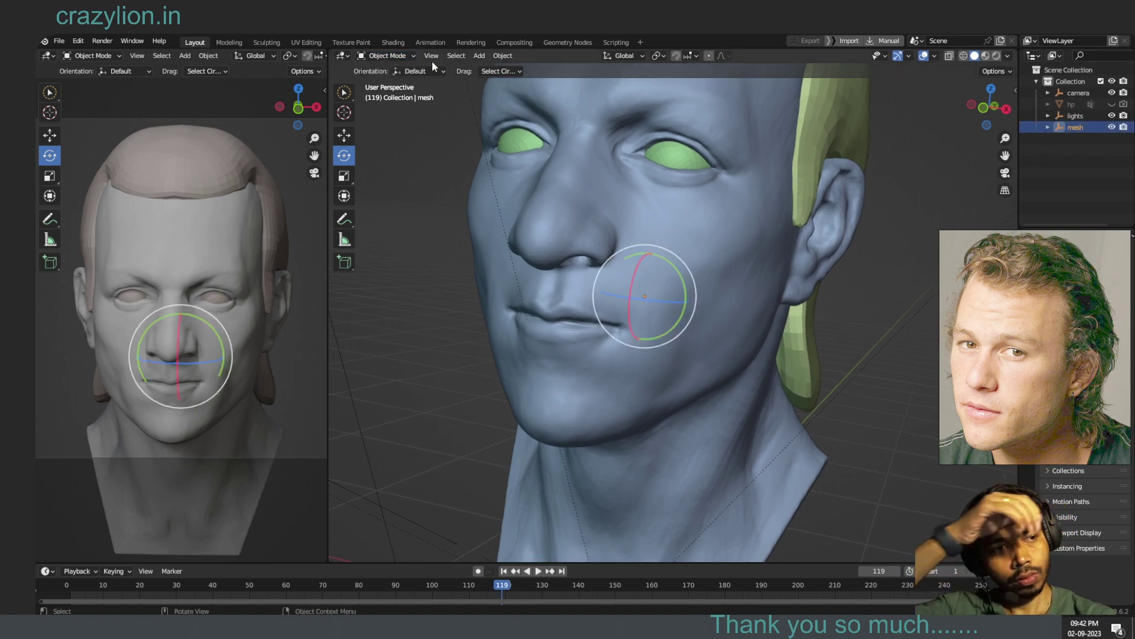
left_click(1048, 127)
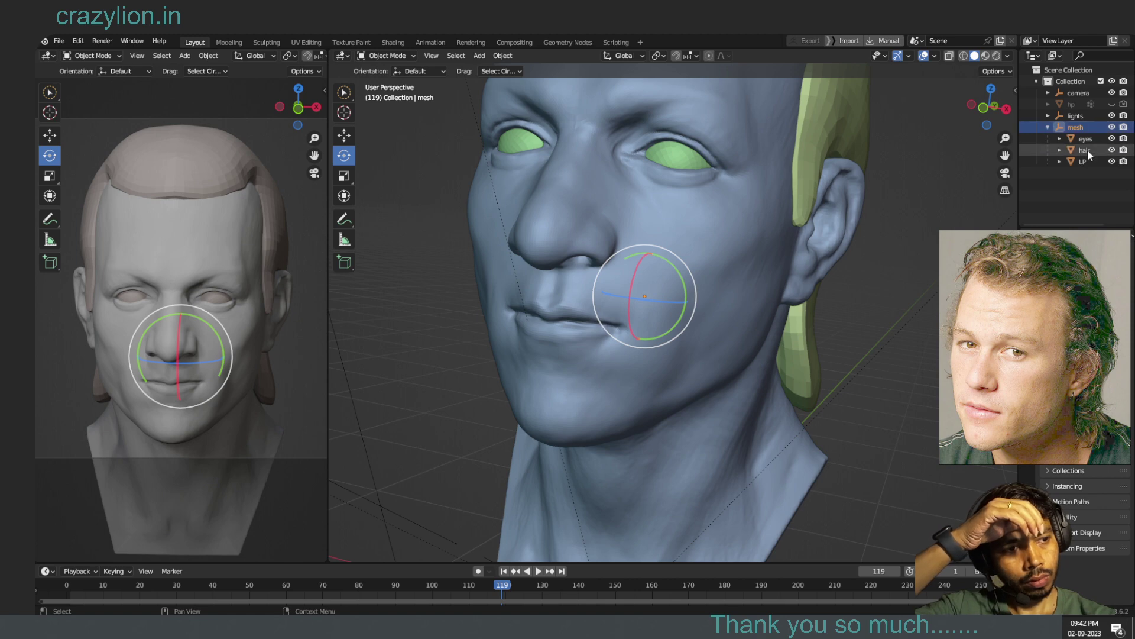
left_click(1082, 161)
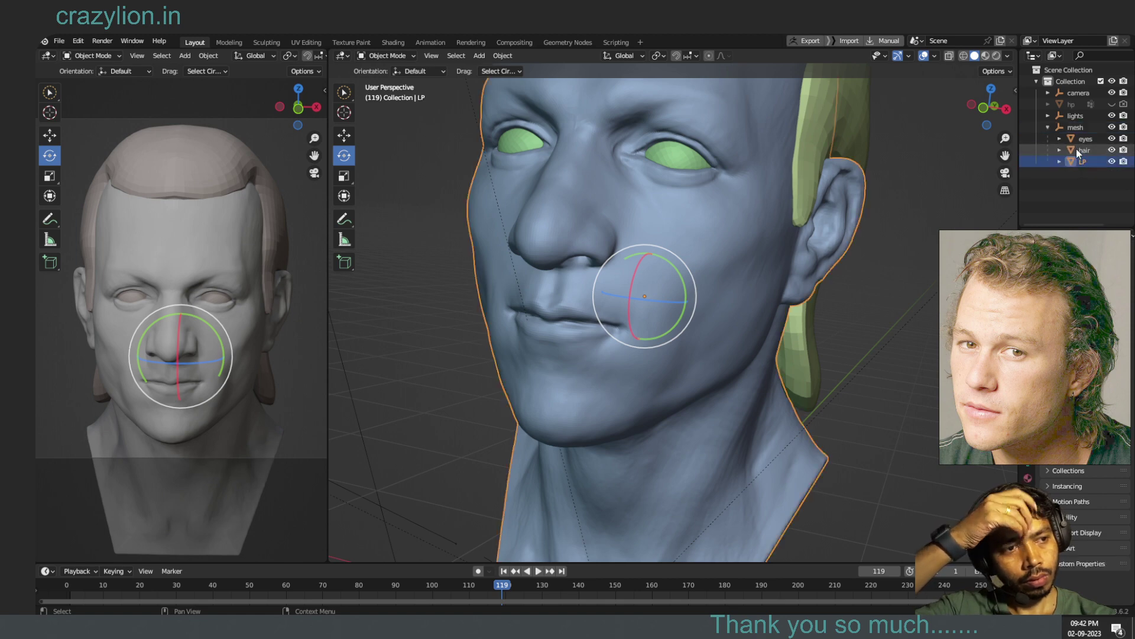
left_click(392, 58)
- Put the LP head into Sculpt Mode and orbit it toward a frontal view
left_click(397, 96)
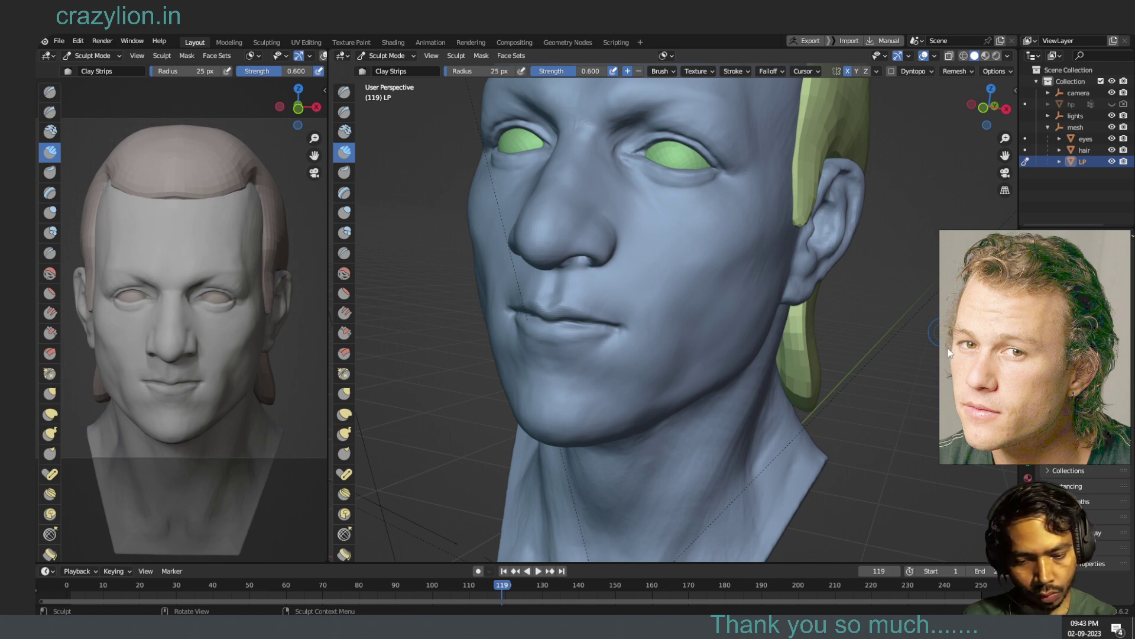
mouse_move(523, 621)
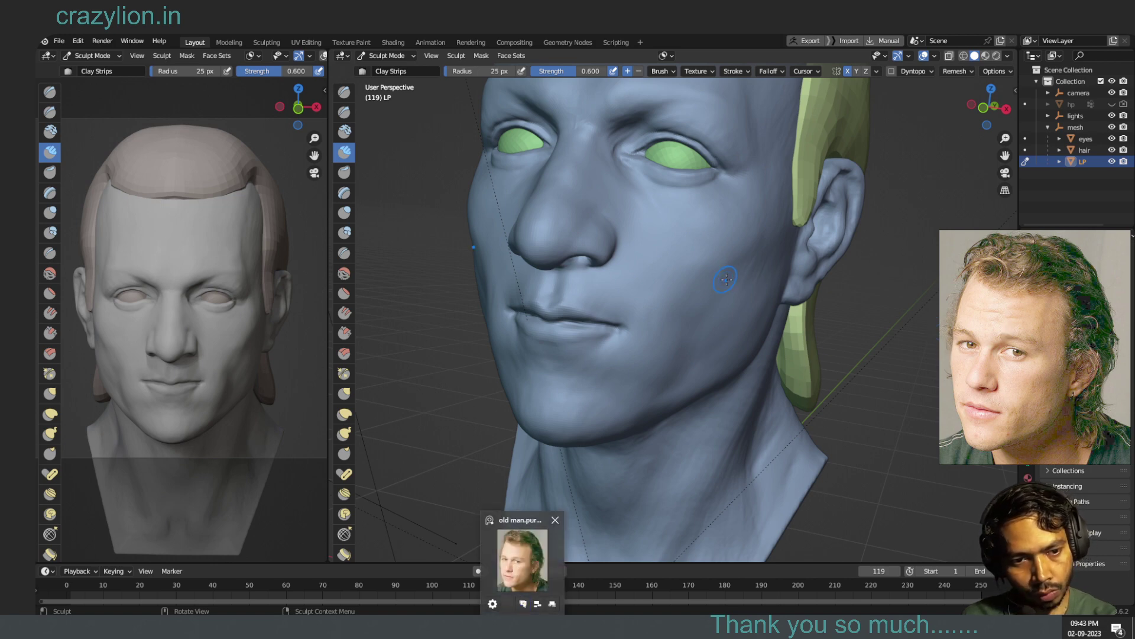
mouse_move(726, 279)
left_mouse_down()
mouse_move(747, 265)
mouse_move(837, 281)
left_mouse_up()
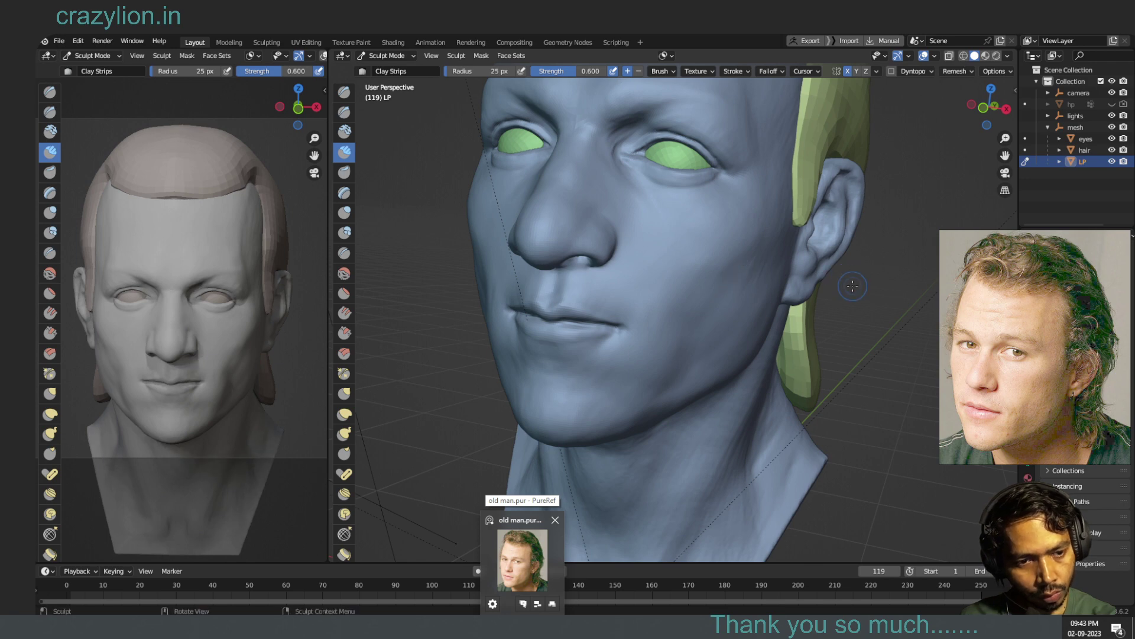
middle_click_drag(850, 313, 859, 311)
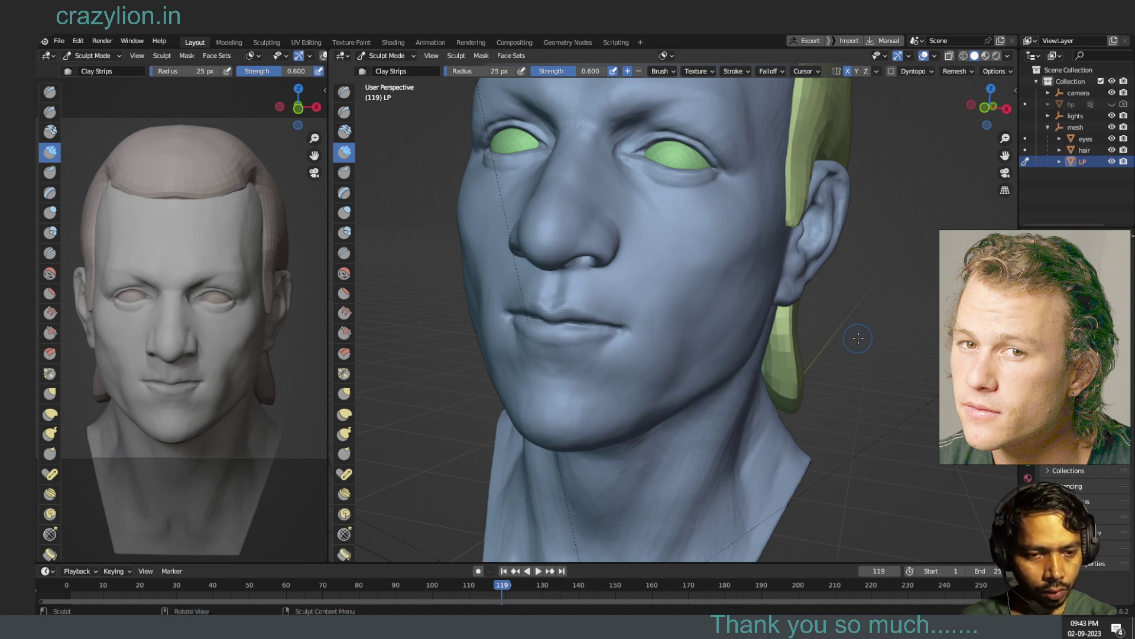
middle_click_drag(856, 339, 773, 312)
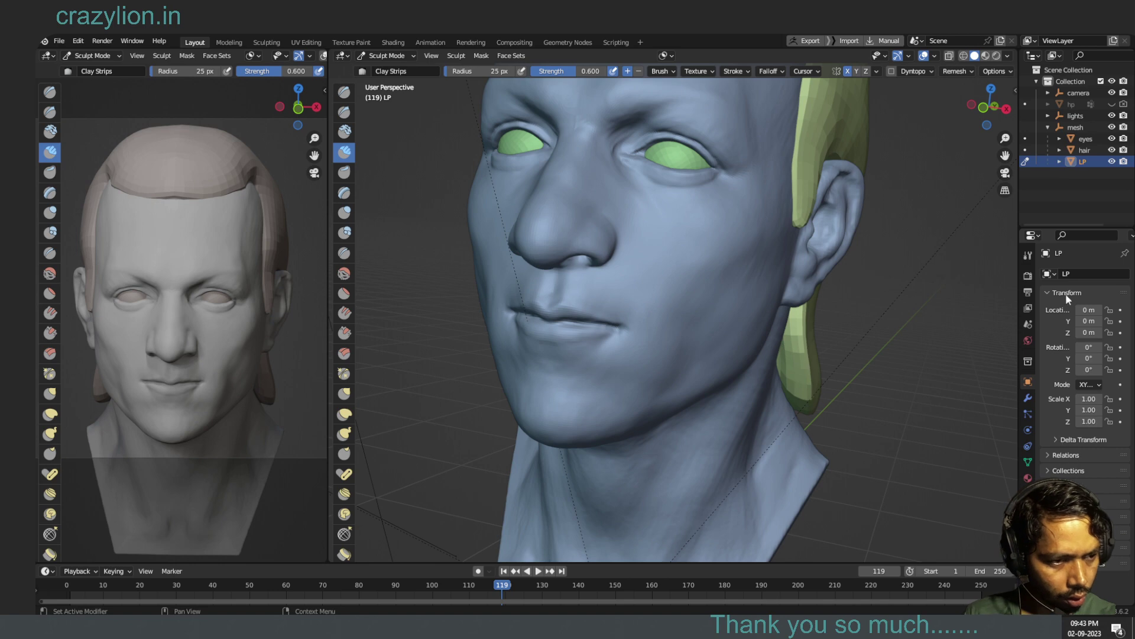
- Drop the Multires Sculpt level from 3 to 2 and test a stroke on the cheek
left_click(1028, 398)
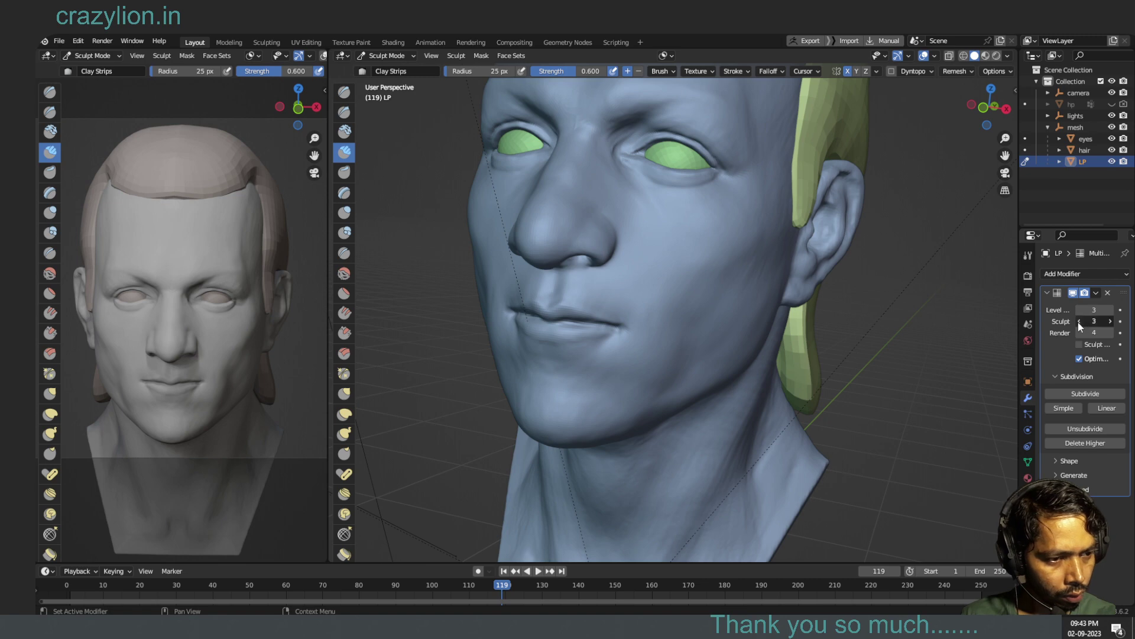
left_click(1078, 321)
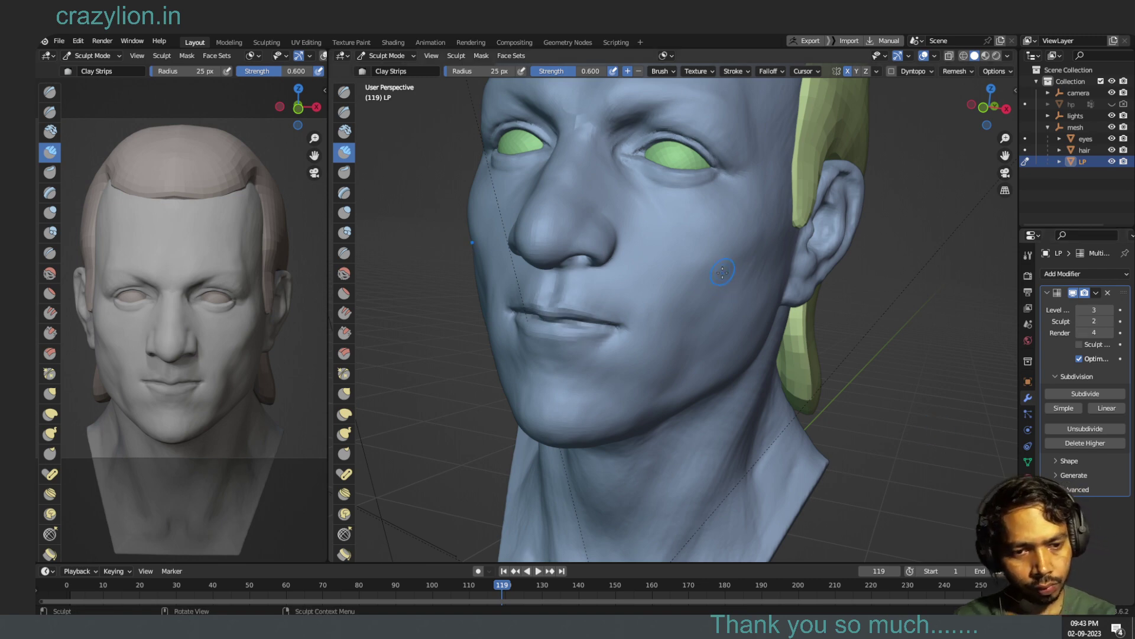
mouse_move(937, 427)
left_mouse_down()
mouse_move(709, 275)
mouse_move(711, 290)
left_mouse_up()
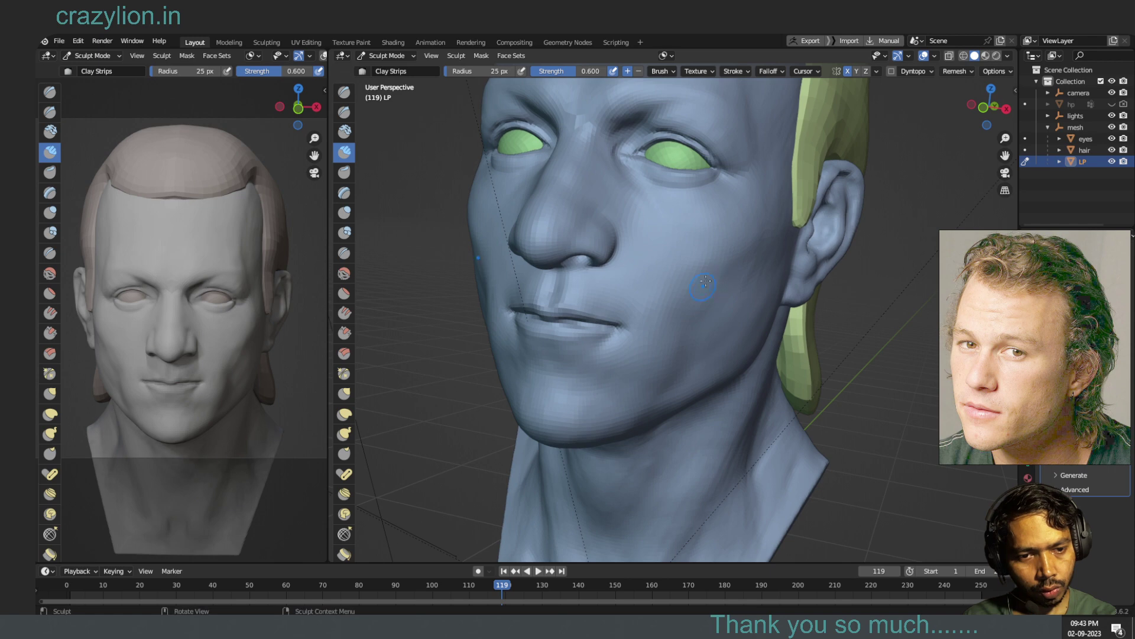
- Add clay strokes down the cheek and by the mouth corner, then select Fill/Deepen at 0.700
left_click_drag(714, 280, 698, 325)
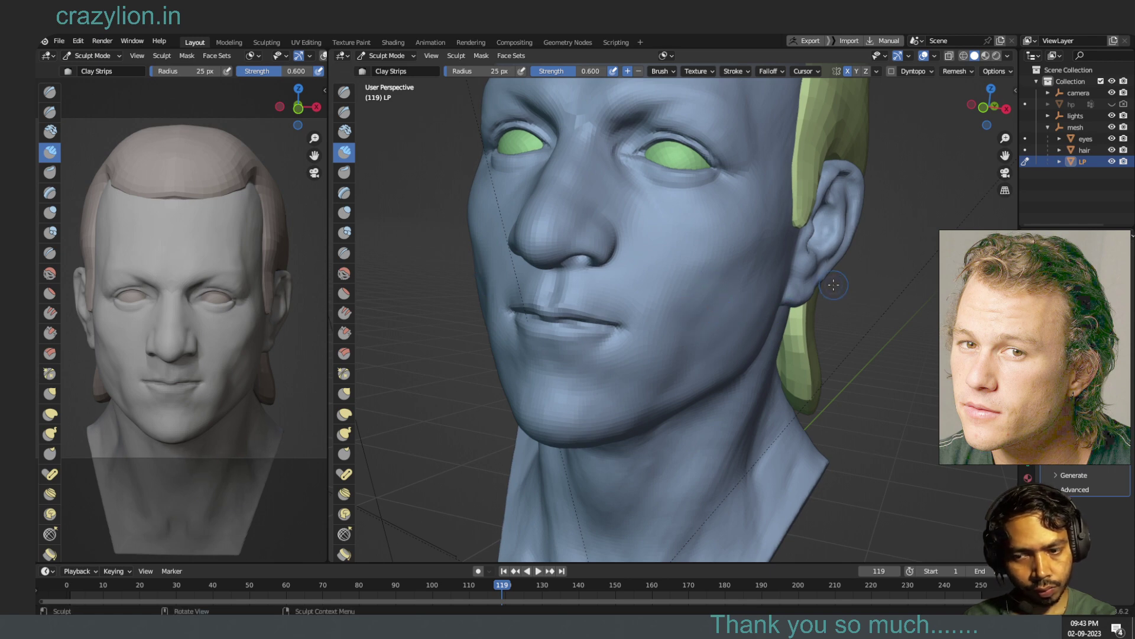
mouse_move(848, 329)
middle_mouse_down()
mouse_move(875, 327)
mouse_move(852, 317)
middle_mouse_up()
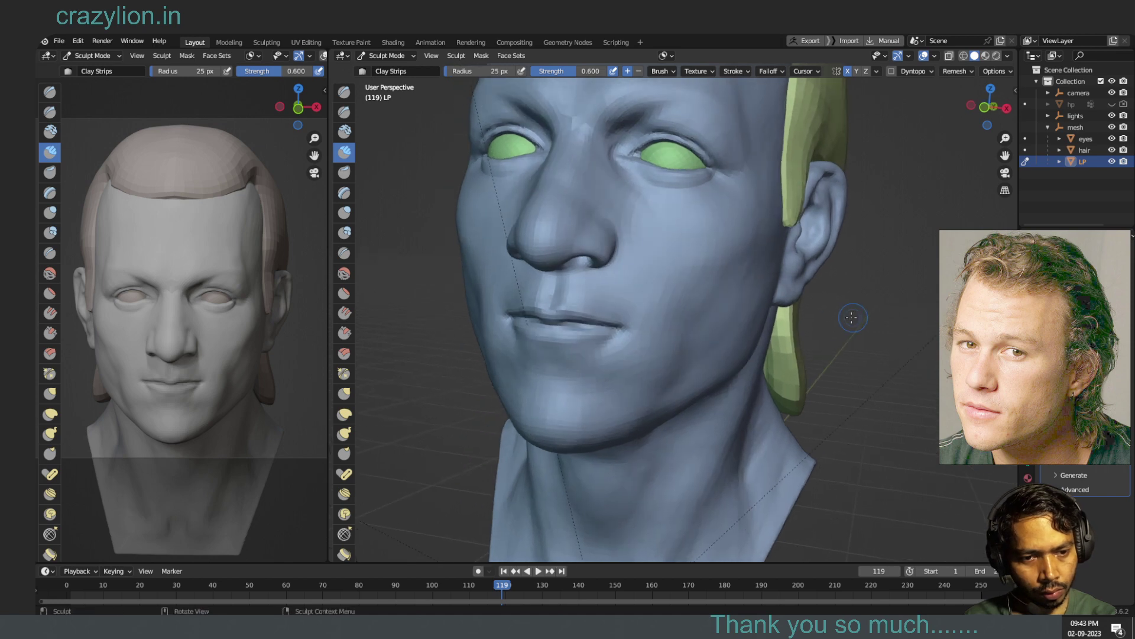
left_click_drag(712, 310, 712, 311)
left_click(646, 312)
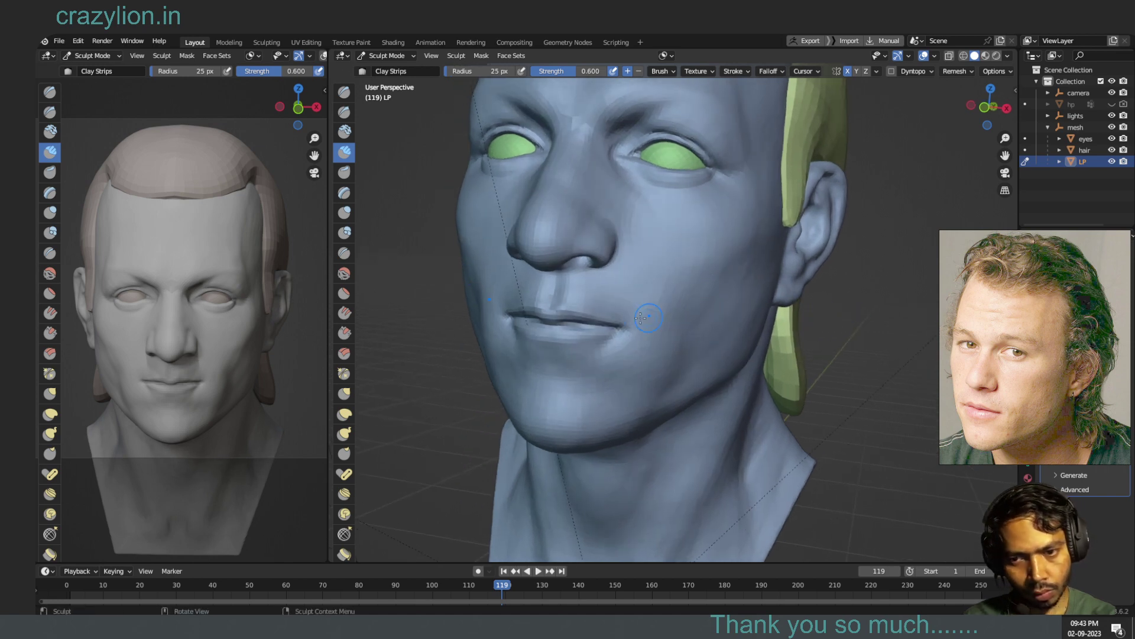
left_click(344, 312)
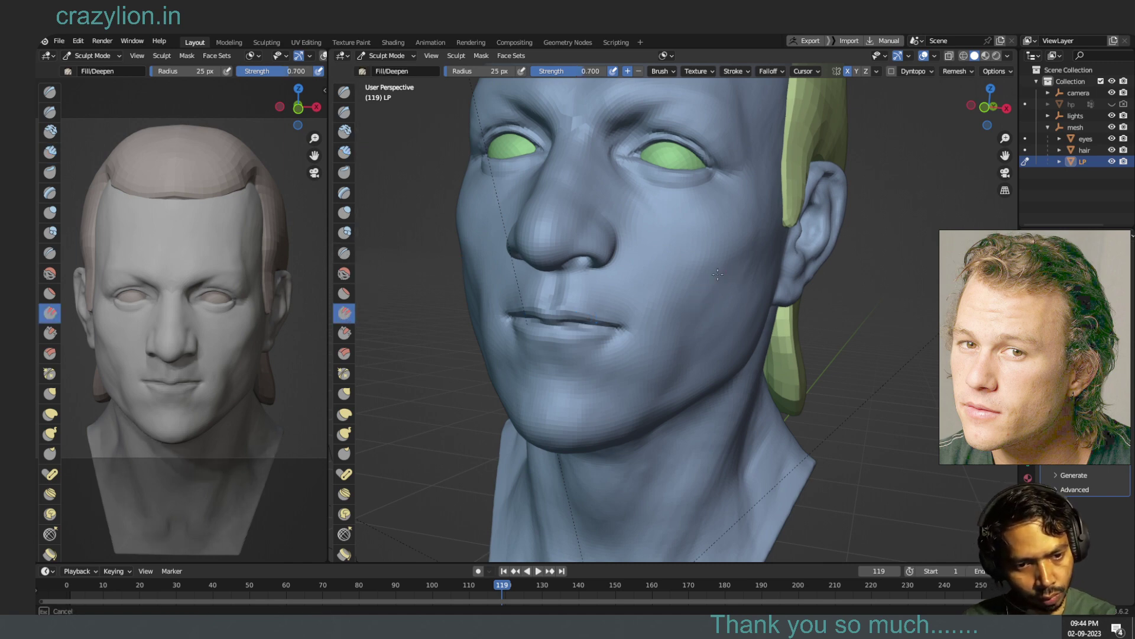
- Deepen the cheek hollow below the cheekbone beside the mouth with Fill/Deepen strokes
mouse_move(712, 280)
left_mouse_down()
mouse_move(727, 276)
mouse_move(715, 301)
left_mouse_up()
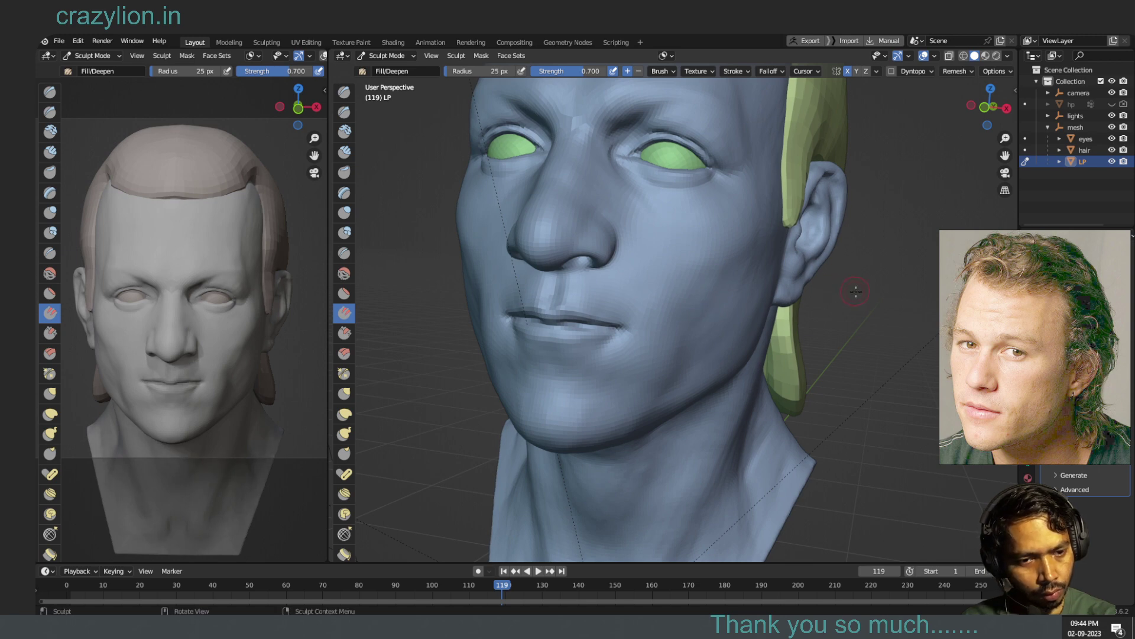
left_click_drag(707, 303, 717, 304, "ctrl")
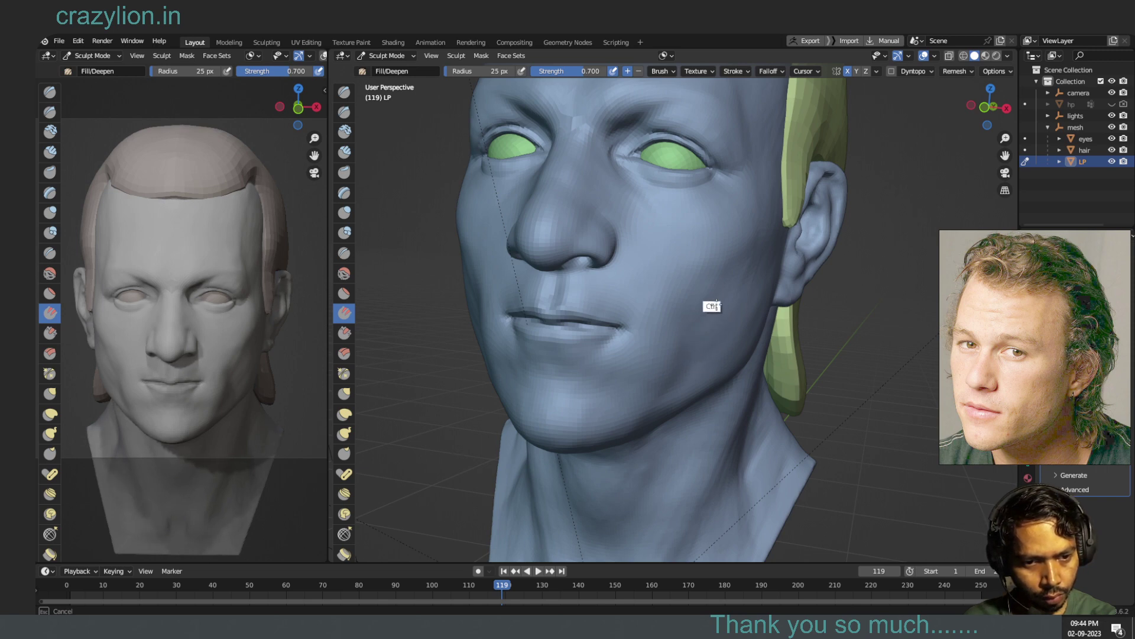
left_click_drag(716, 304, 794, 279, "ctrl")
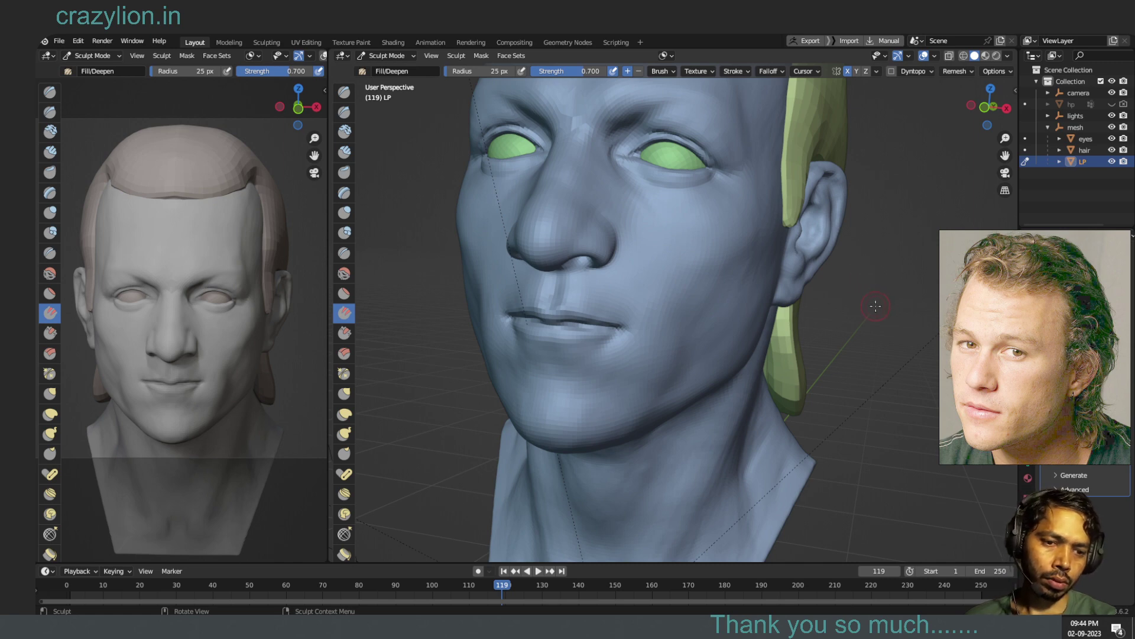
middle_click_drag(885, 302, 859, 303)
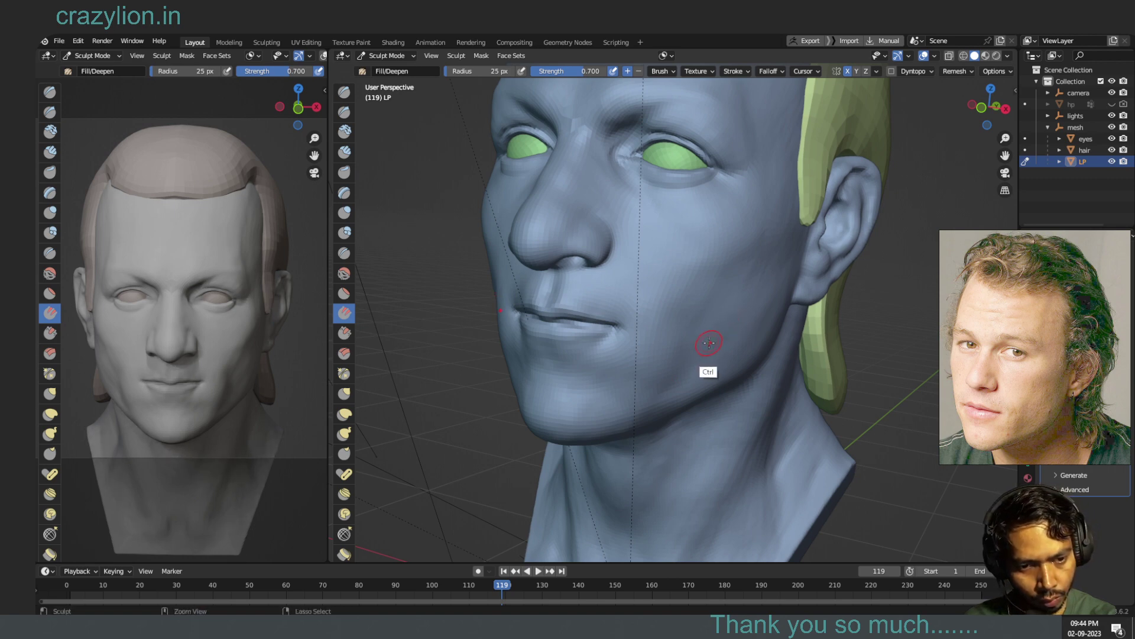
- Hide the viewport grid and overlay text, and return to the Clay Strips brush at 30 px
right_click(709, 343)
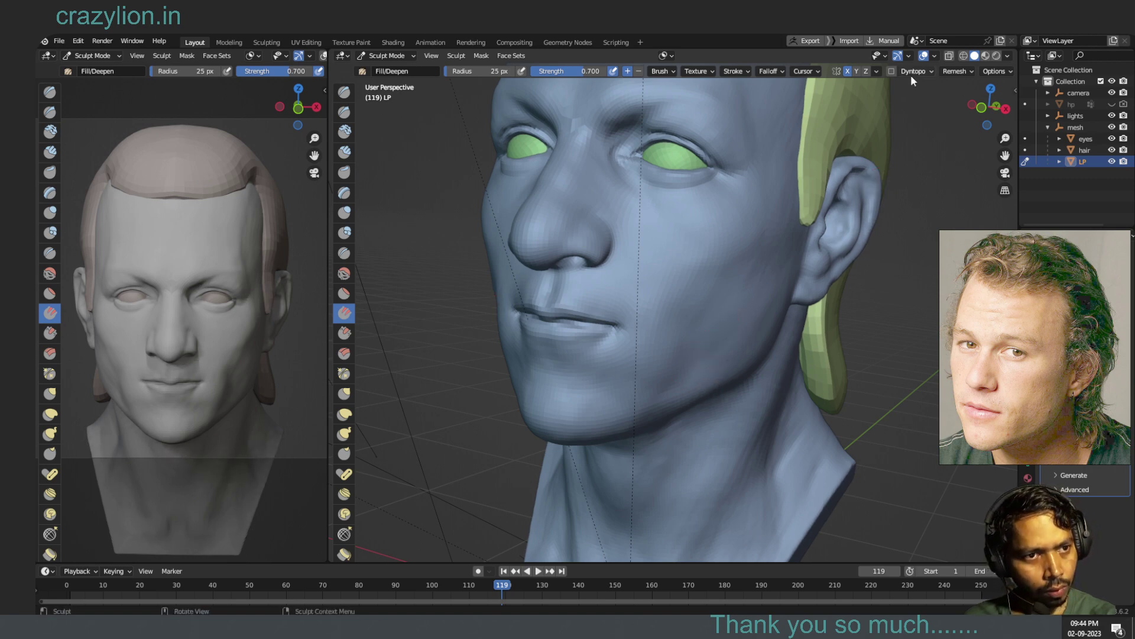
left_click(925, 56)
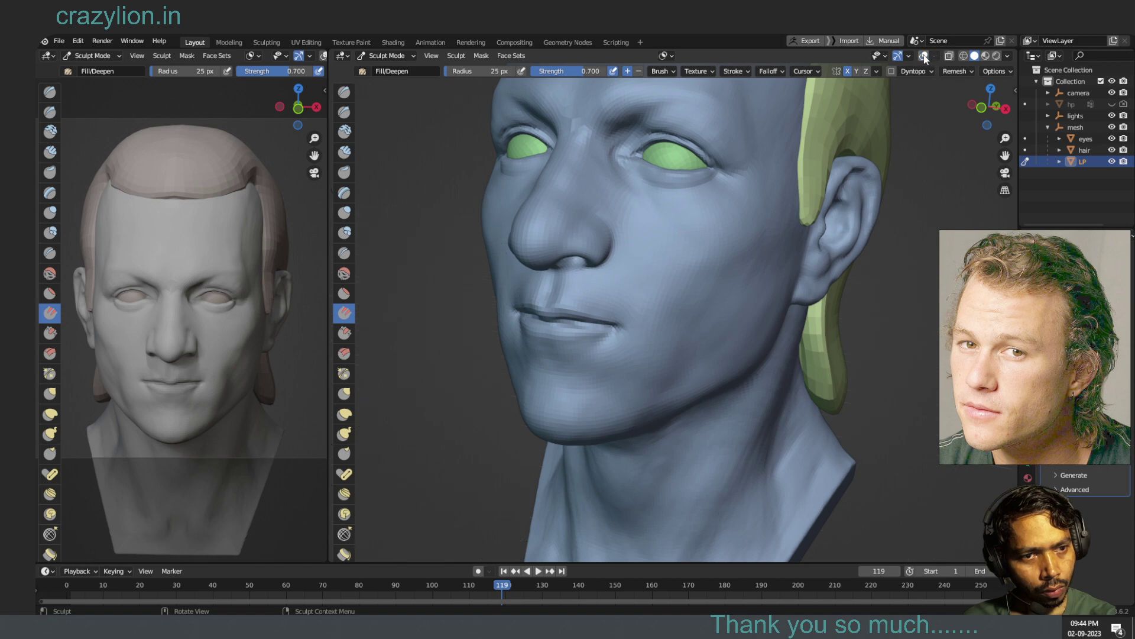
right_click(701, 353, "ctrl")
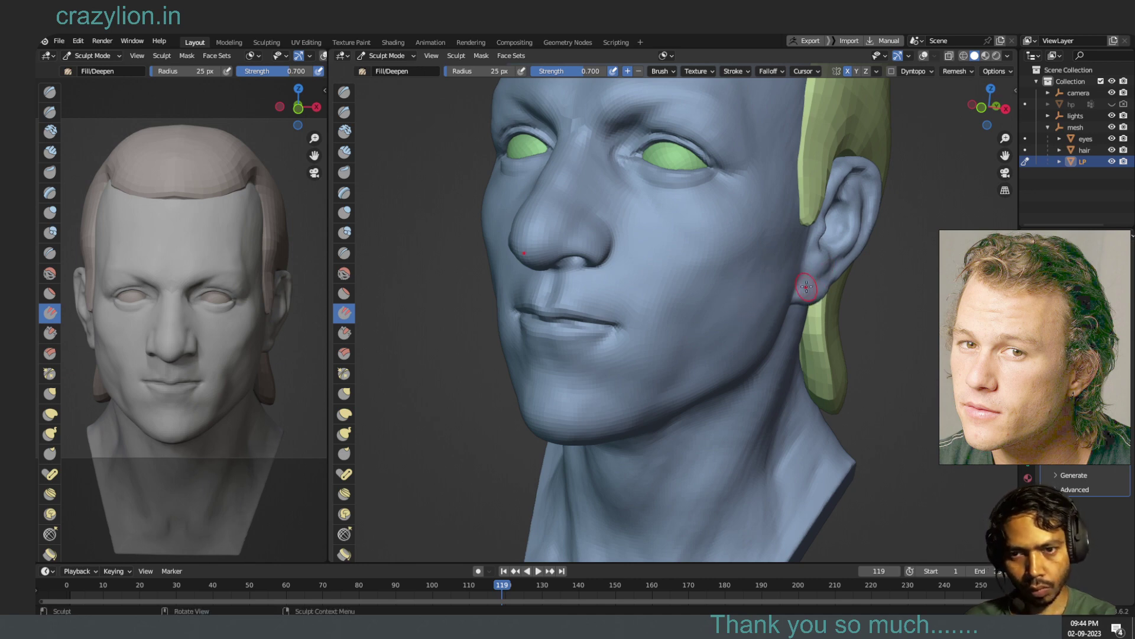
left_click(345, 152)
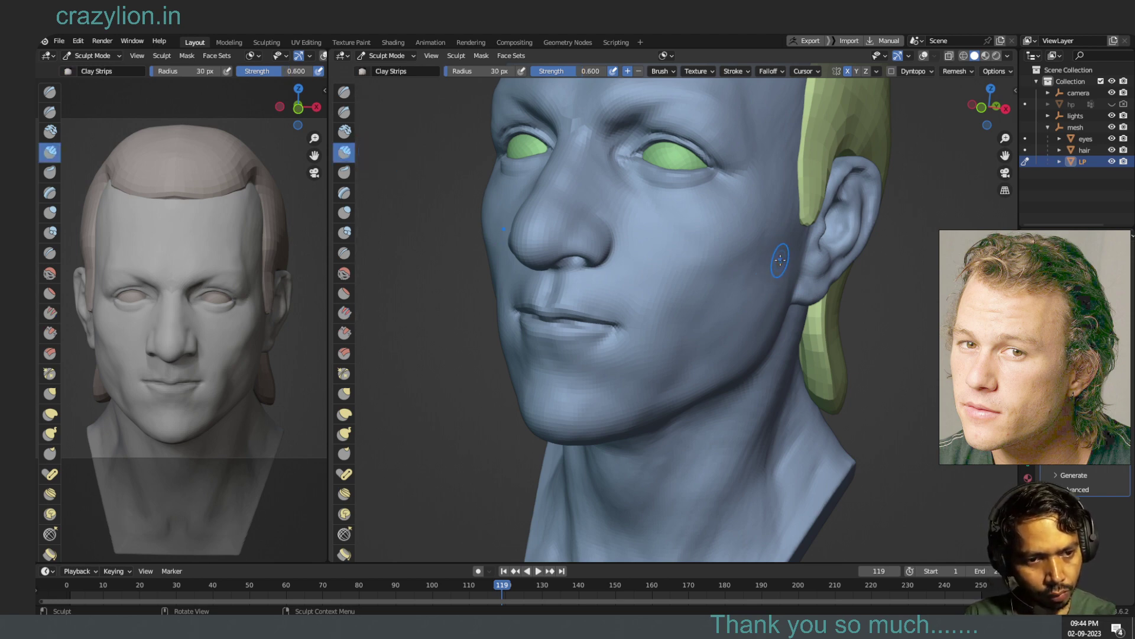
- Enlarge the Clay Strips brush to 44 px, then build up and smooth the cheek
key("bracketright")
key("bracketright")
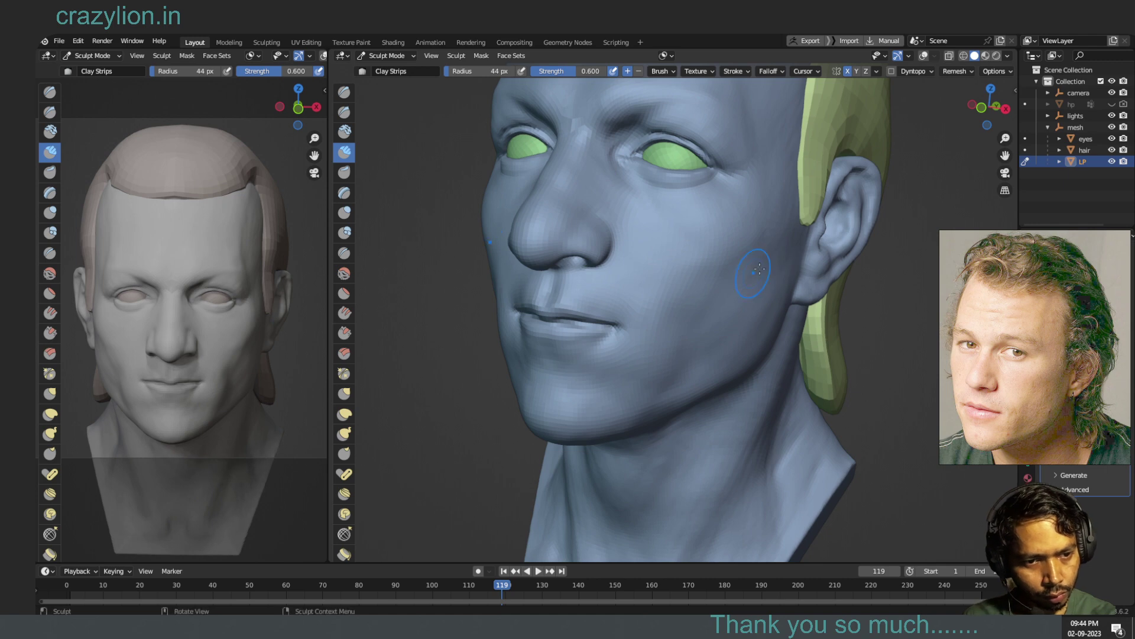
mouse_move(755, 270)
left_mouse_down()
mouse_move(734, 269)
mouse_move(722, 291)
left_mouse_up()
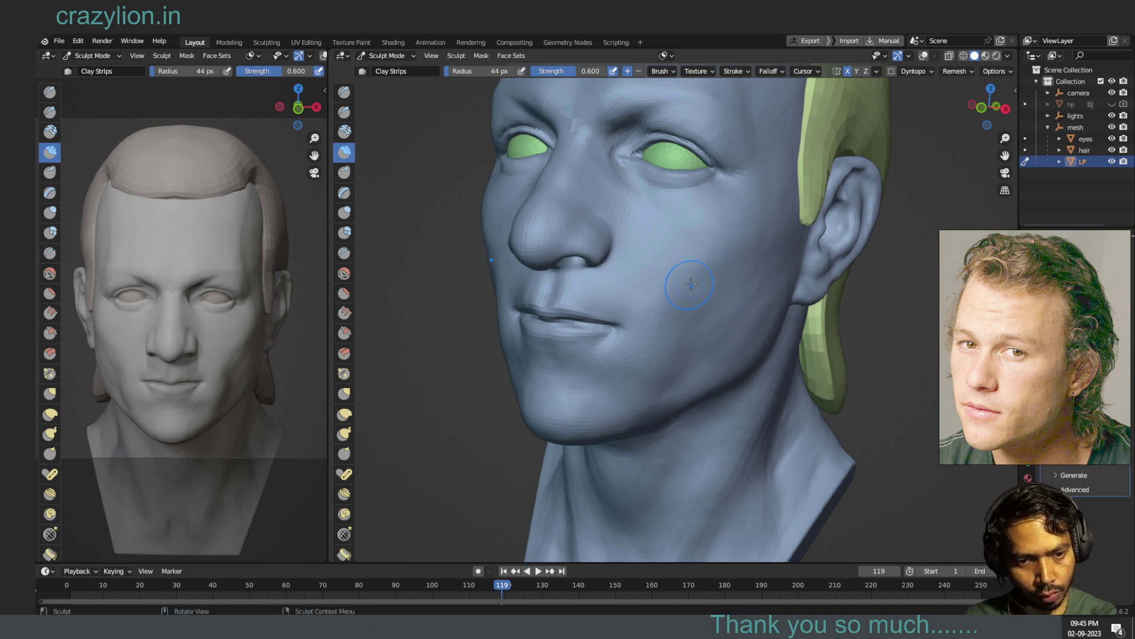
left_click_drag(691, 284, 696, 262)
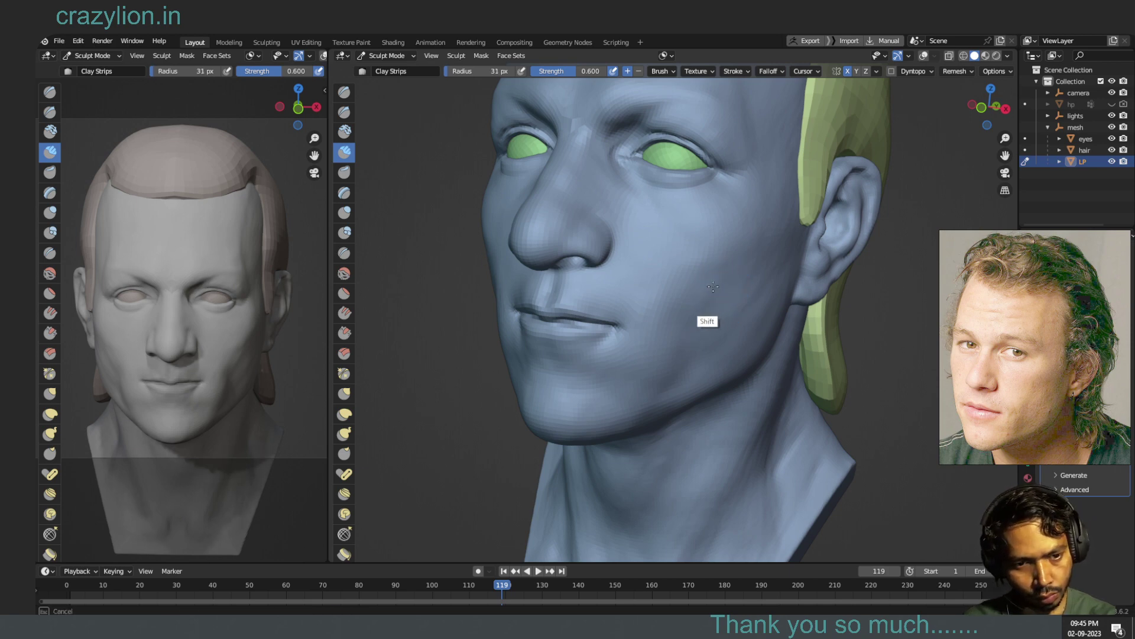
left_click_drag(714, 290, 713, 287, "shift")
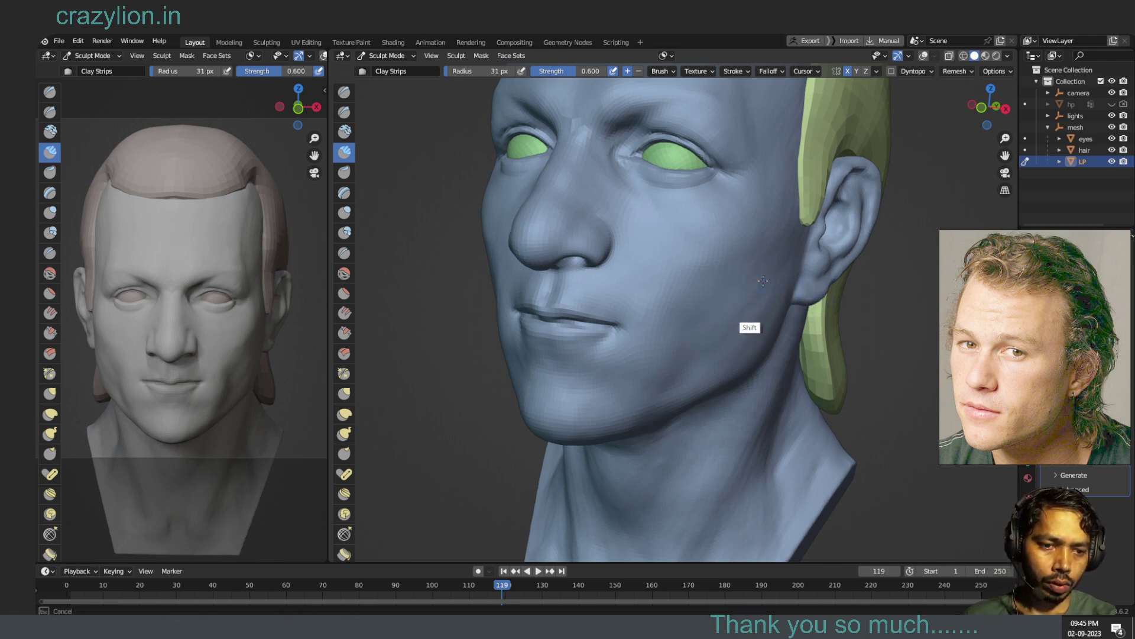
mouse_move(738, 264)
left_mouse_down("shift")
mouse_move(772, 274)
mouse_move(765, 297)
mouse_move(779, 222)
mouse_move(764, 228)
mouse_move(885, 253)
left_mouse_up("shift")
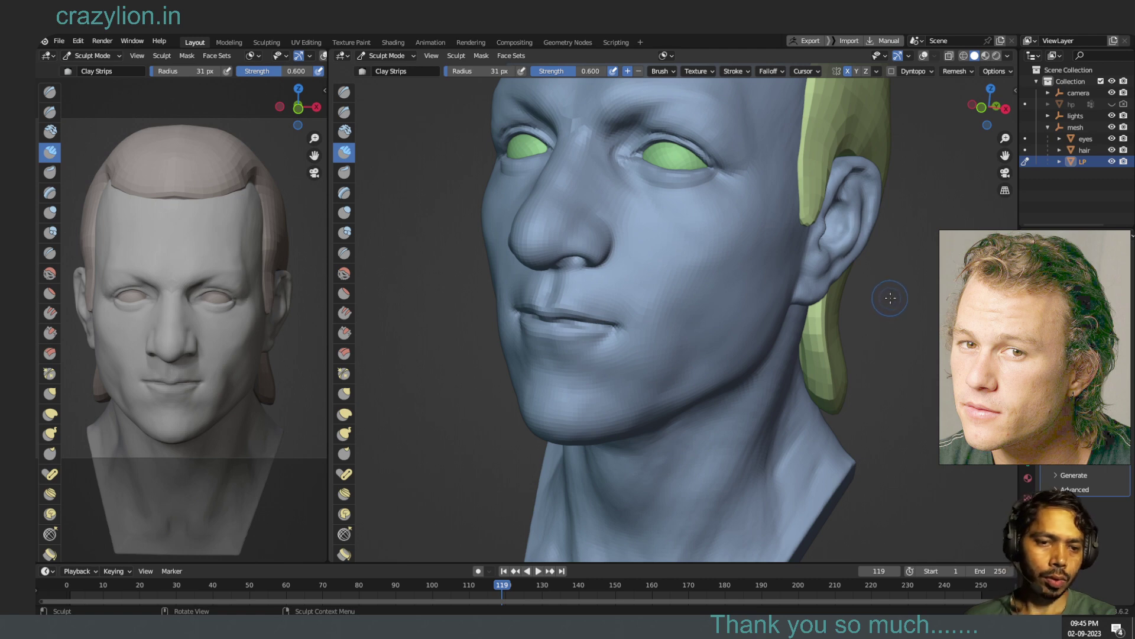
middle_click_drag(876, 305, 839, 302)
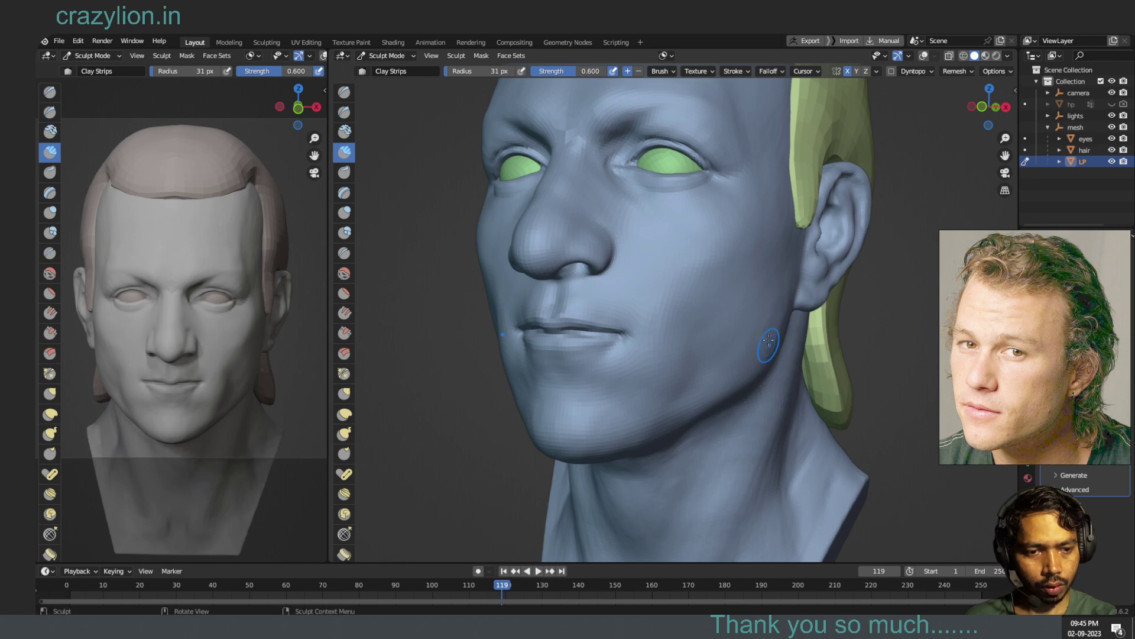
- Carve a crease on the lower cheek near the jaw, then play the turntable animation
middle_click_drag(769, 325, 759, 340)
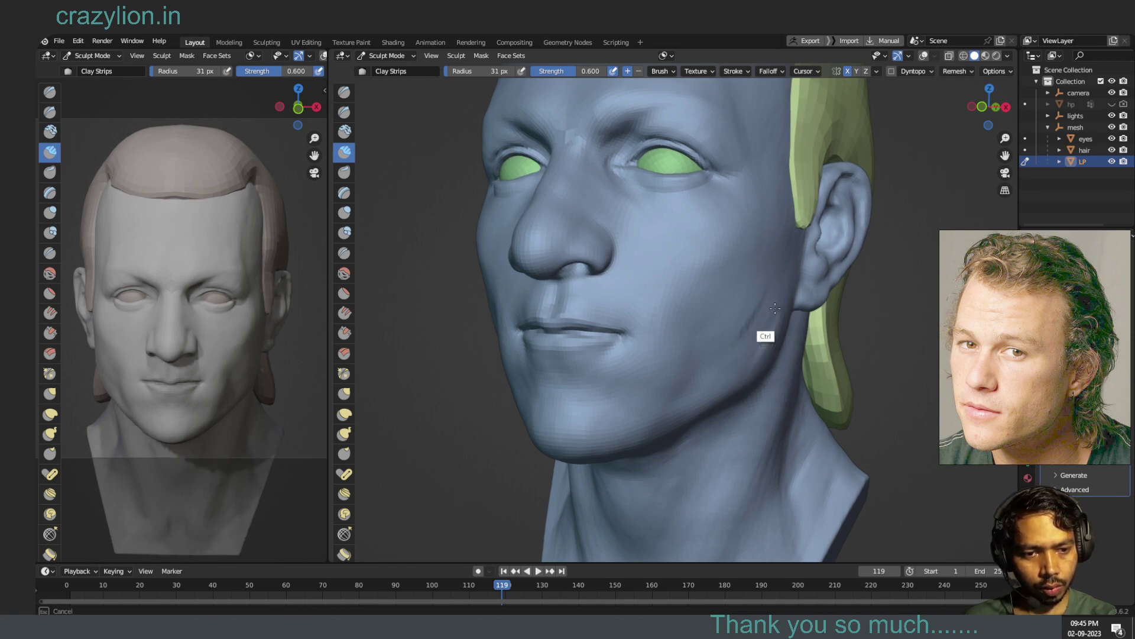
left_click_drag(765, 299, 733, 352, "ctrl")
middle_click_drag(768, 284, 767, 288)
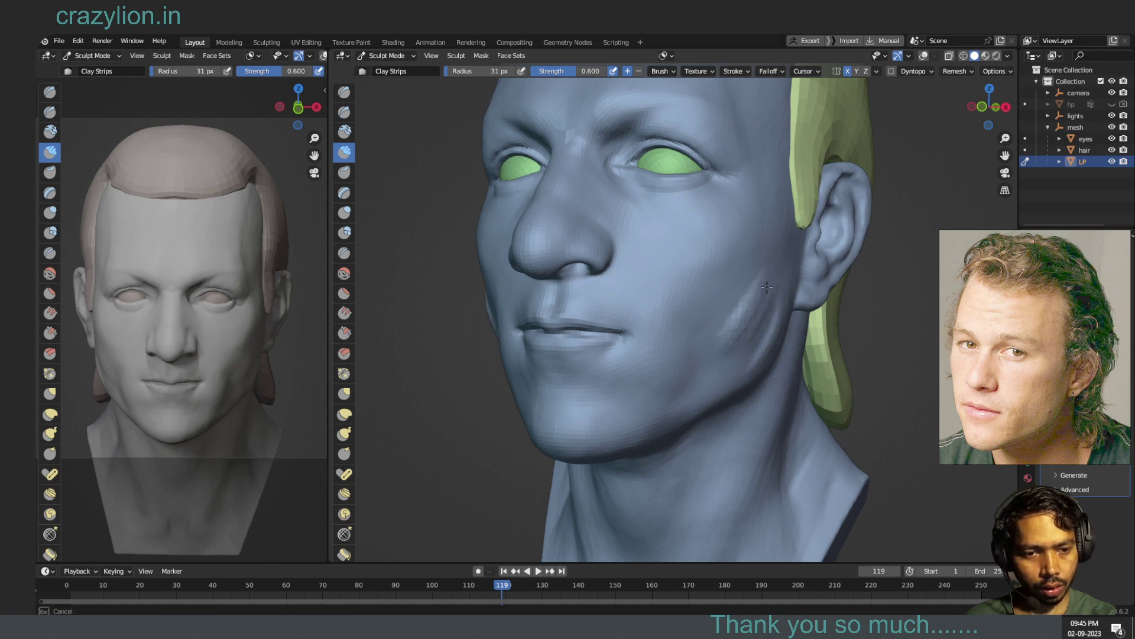
middle_click_drag(767, 288, 767, 290)
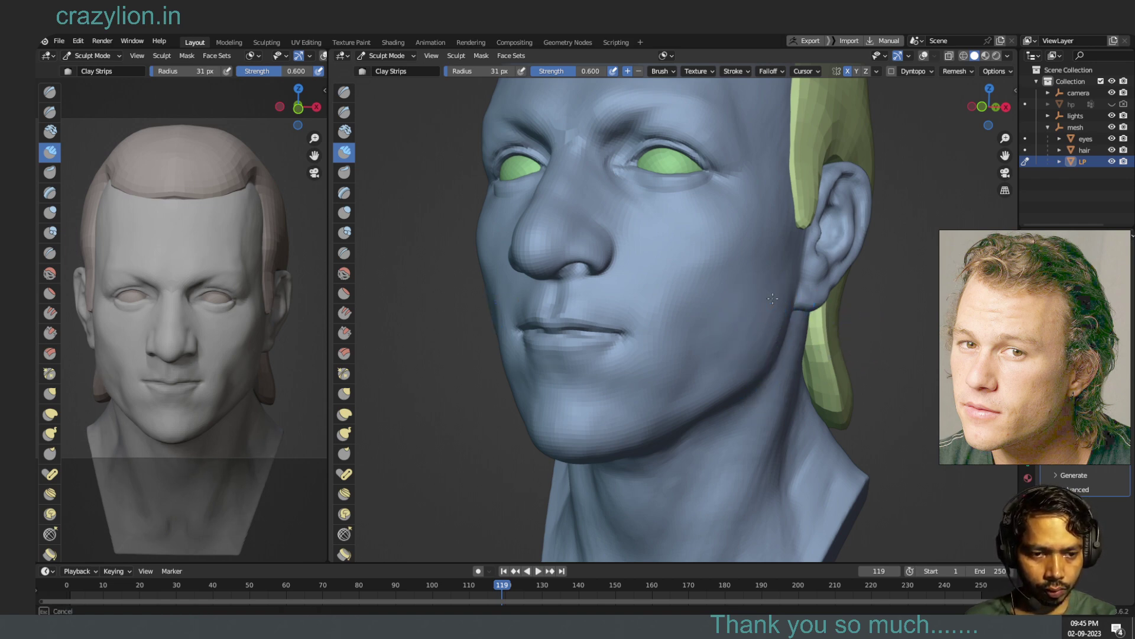
left_click_drag(718, 365, 694, 383, "ctrl")
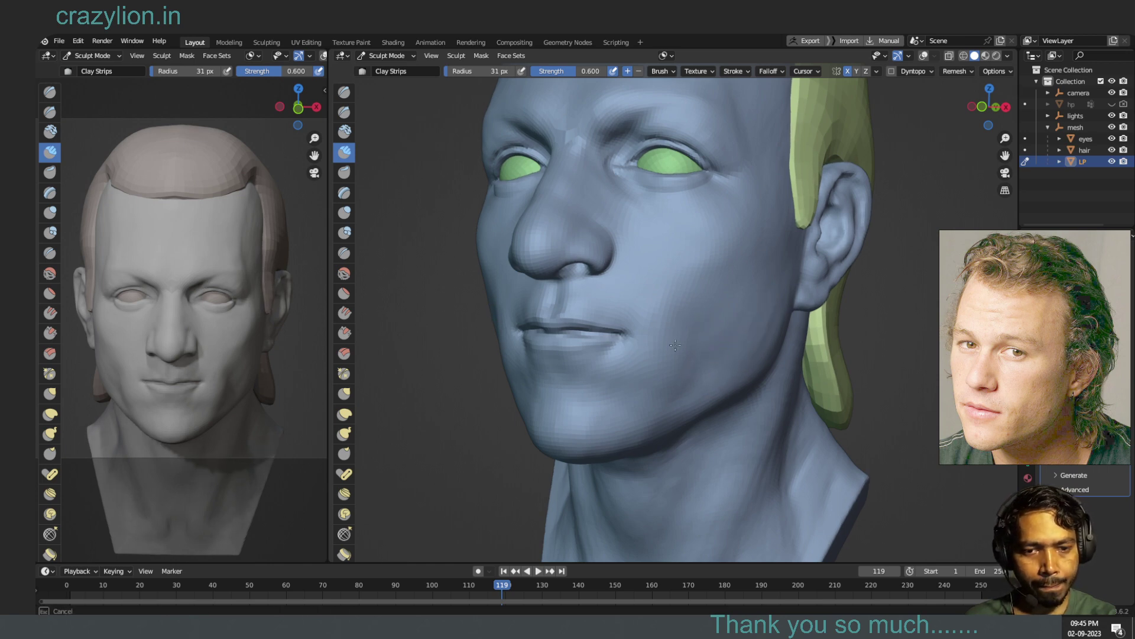
key("Escape")
middle_click_drag(888, 290, 907, 285)
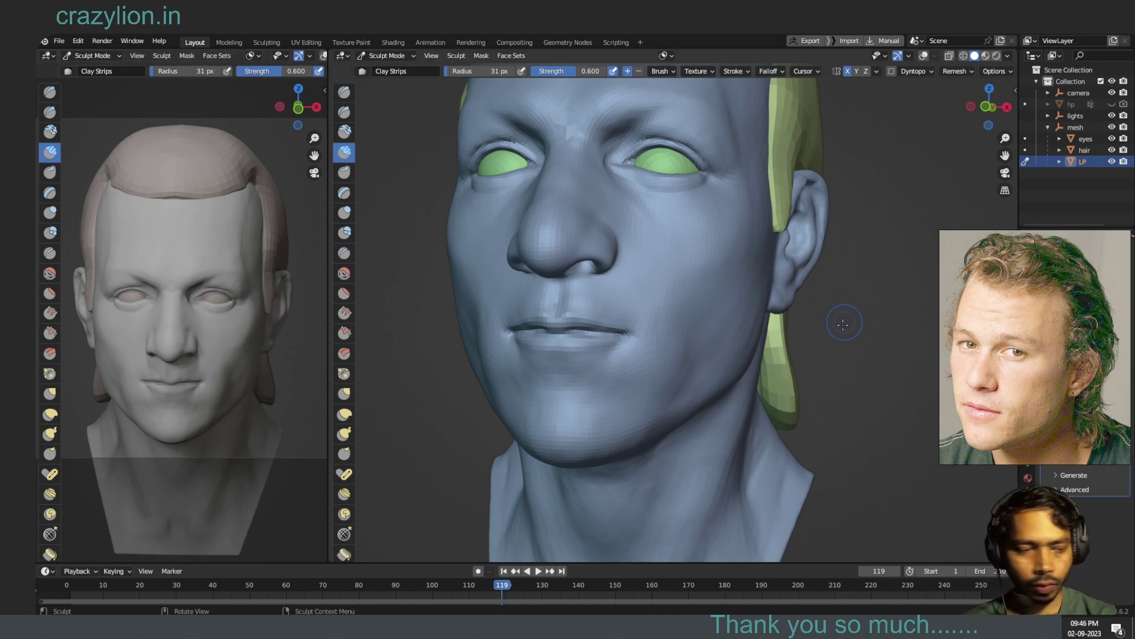
key("space")
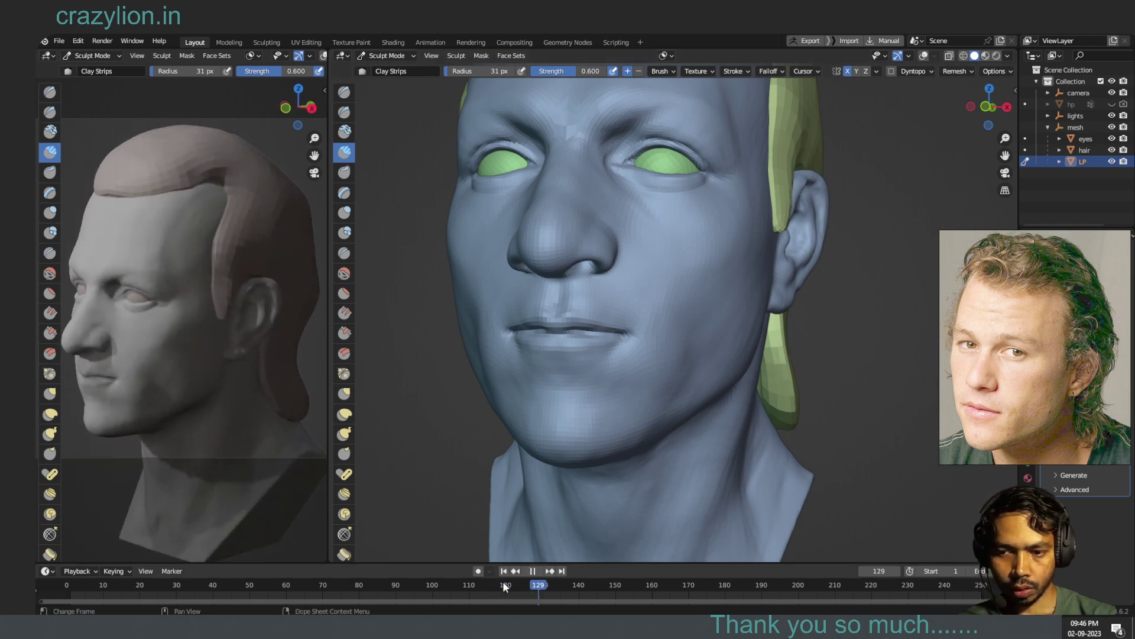
- Step back one frame, then add clay along the jaw and down the cheek and smooth it
key("Left")
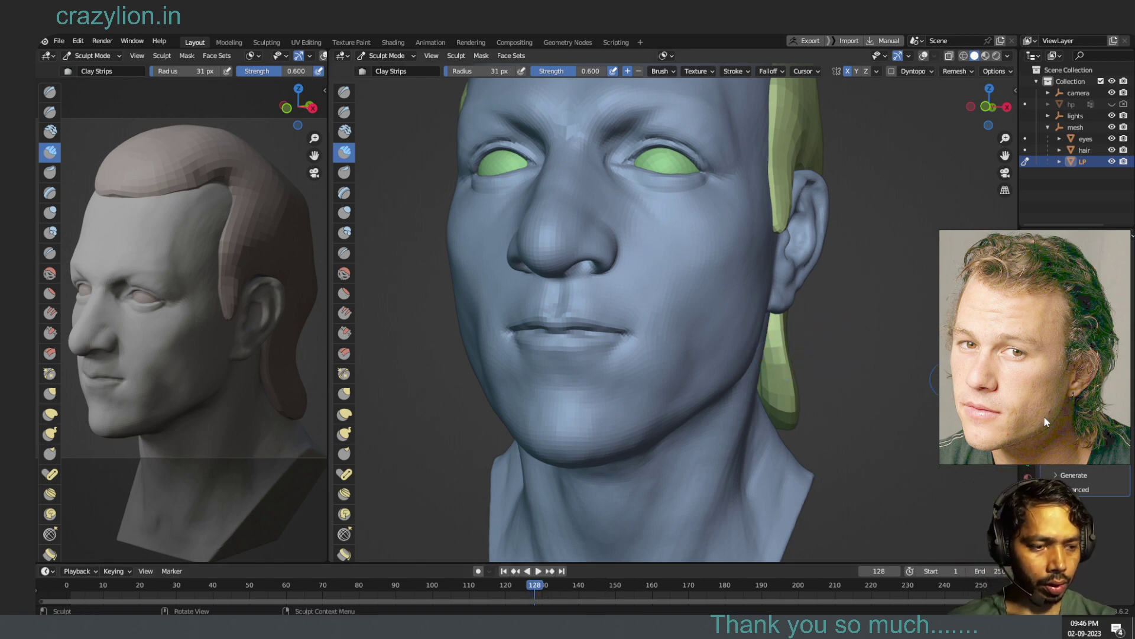
mouse_move(835, 327)
middle_mouse_down()
mouse_move(822, 335)
mouse_move(830, 364)
middle_mouse_up()
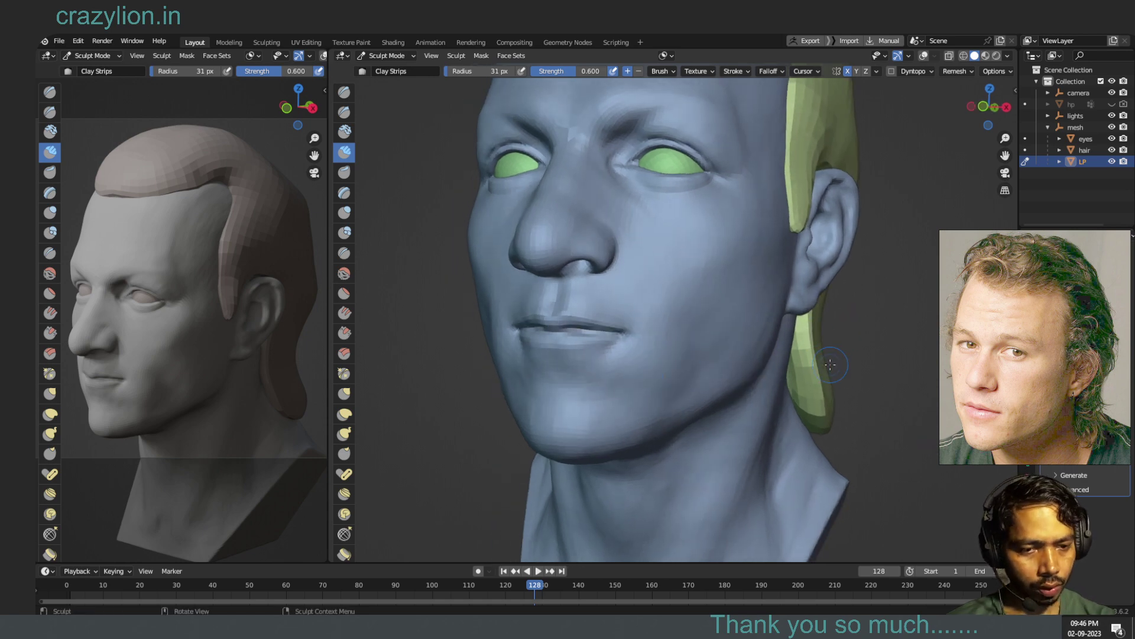
mouse_move(706, 352)
left_mouse_down()
mouse_move(697, 342)
mouse_move(718, 348)
left_mouse_up()
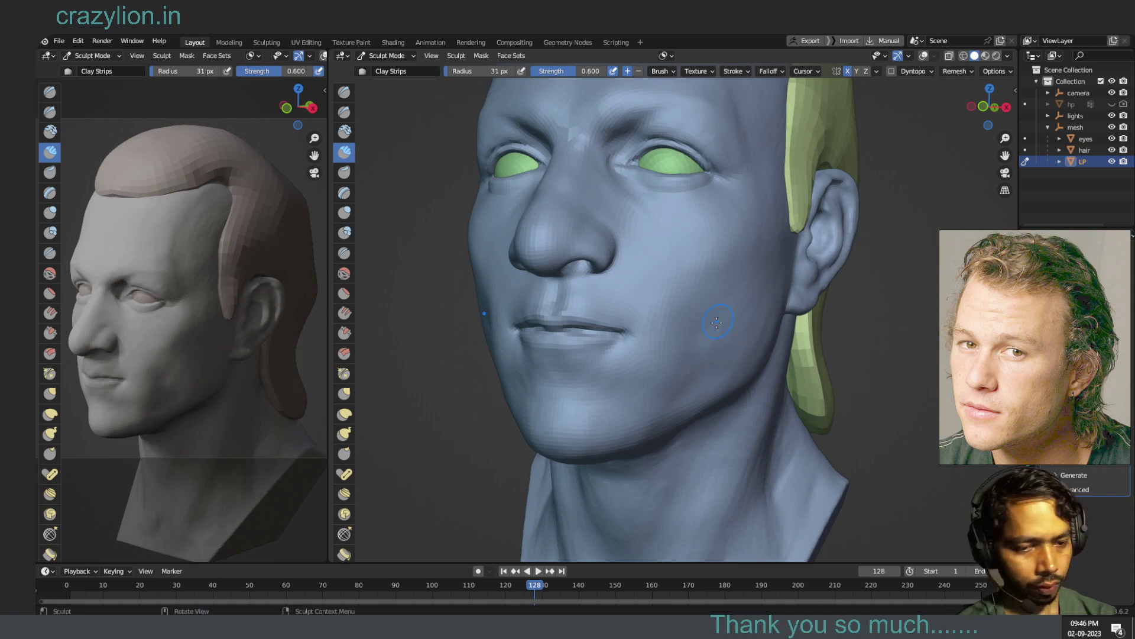
mouse_move(716, 325)
left_mouse_down()
mouse_move(708, 335)
mouse_move(731, 346)
mouse_move(704, 358)
mouse_move(664, 349)
mouse_move(701, 345)
mouse_move(701, 328)
mouse_move(752, 305)
left_mouse_up()
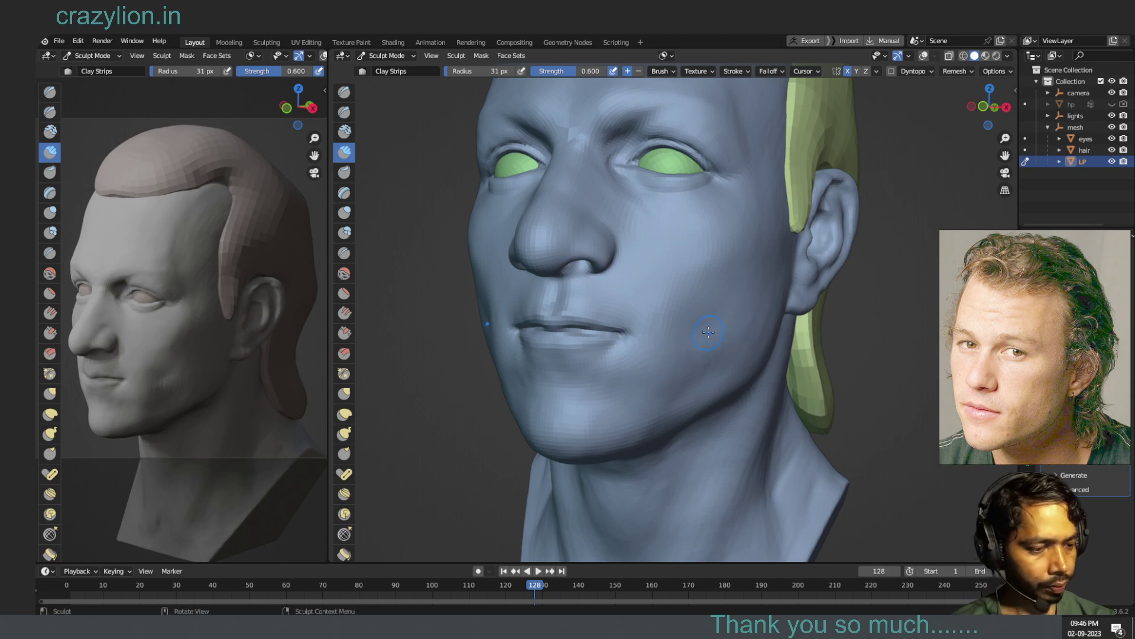
mouse_move(728, 309)
left_mouse_down()
mouse_move(712, 327)
mouse_move(653, 335)
left_mouse_up()
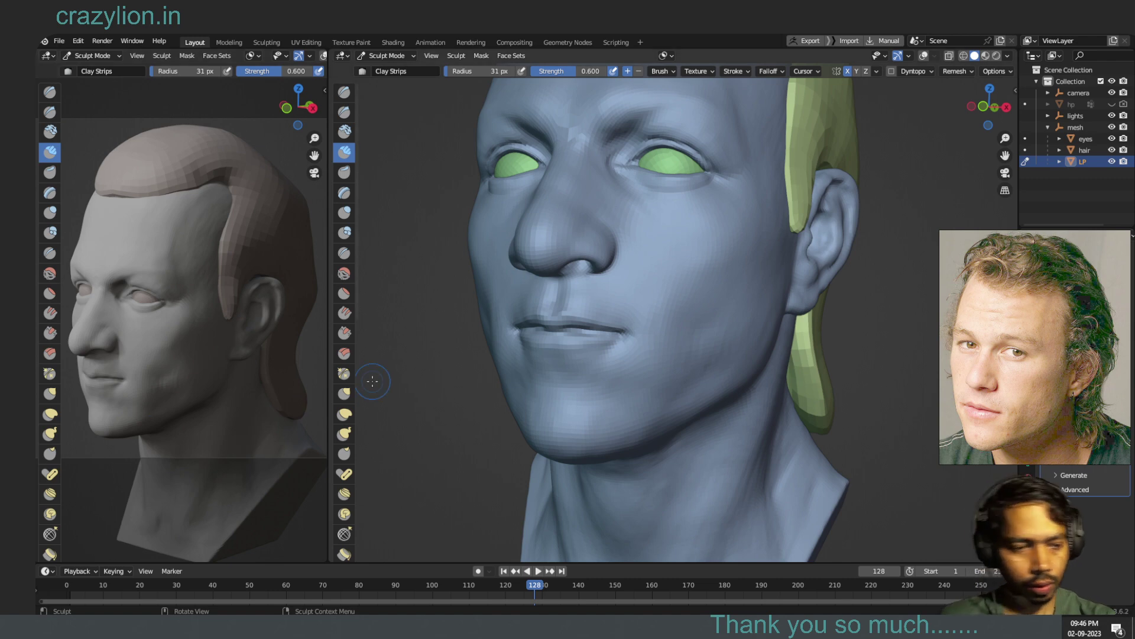
left_click_drag(728, 333, 726, 320, "shift")
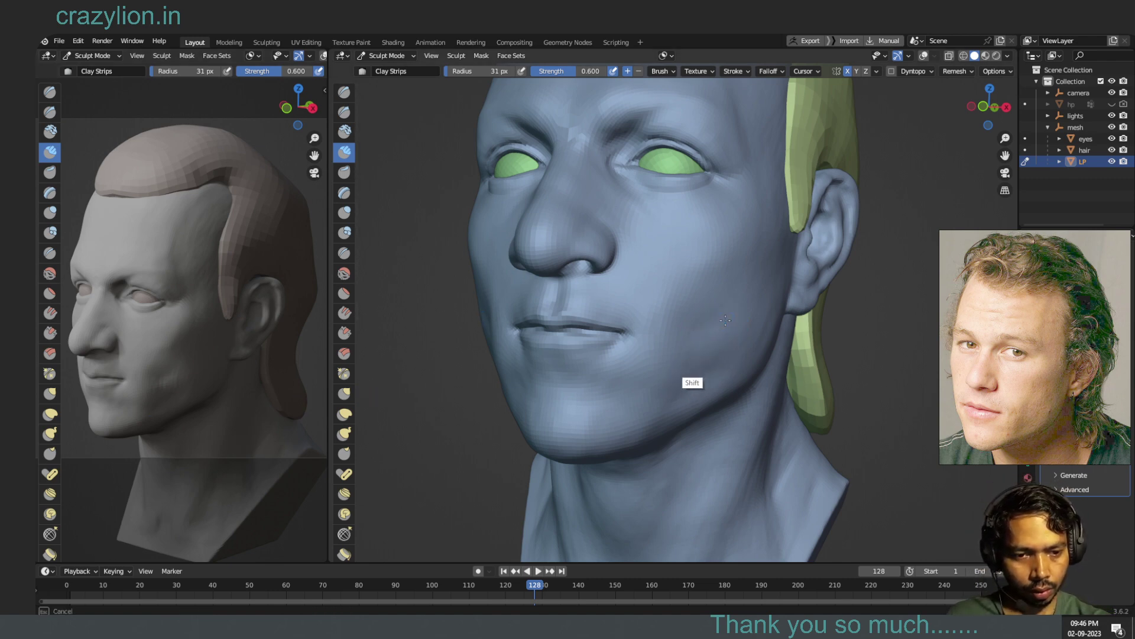
left_click_drag(725, 320, 729, 355, "shift")
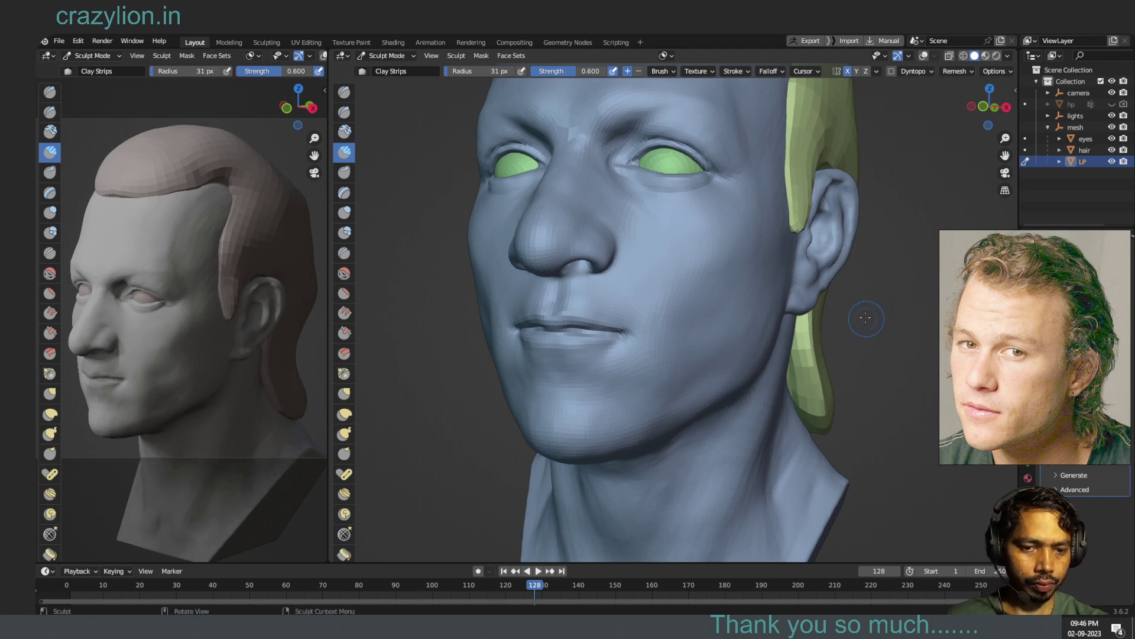
- Smooth the cheek from a frontal view and start another clay stroke on it
middle_click_drag(852, 344, 893, 350)
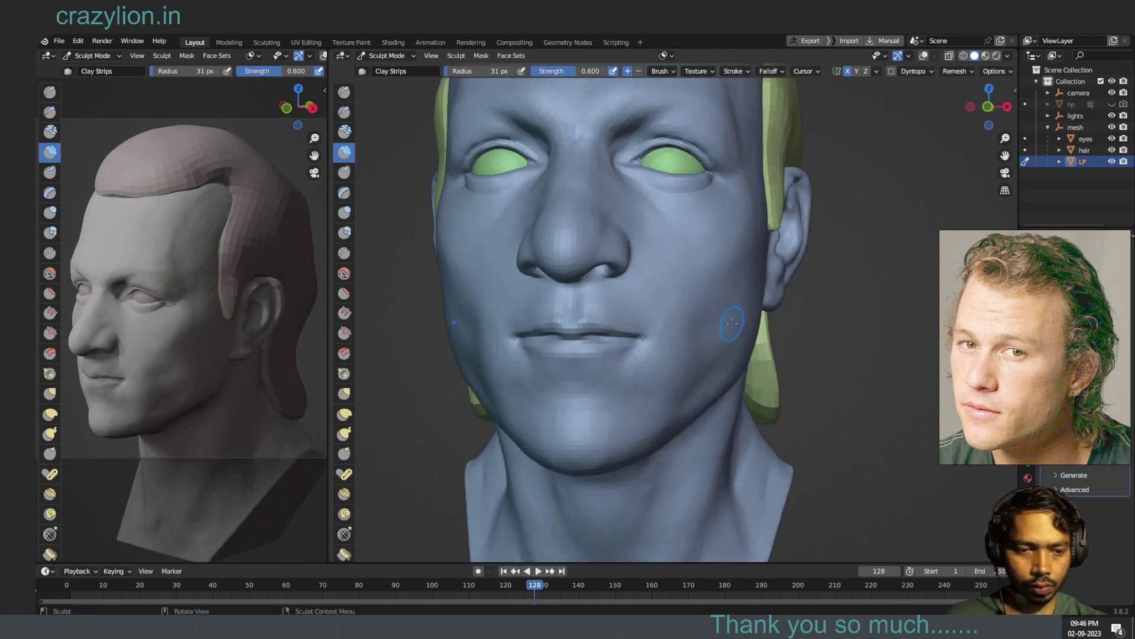
left_click_drag(724, 313, 727, 310, "shift")
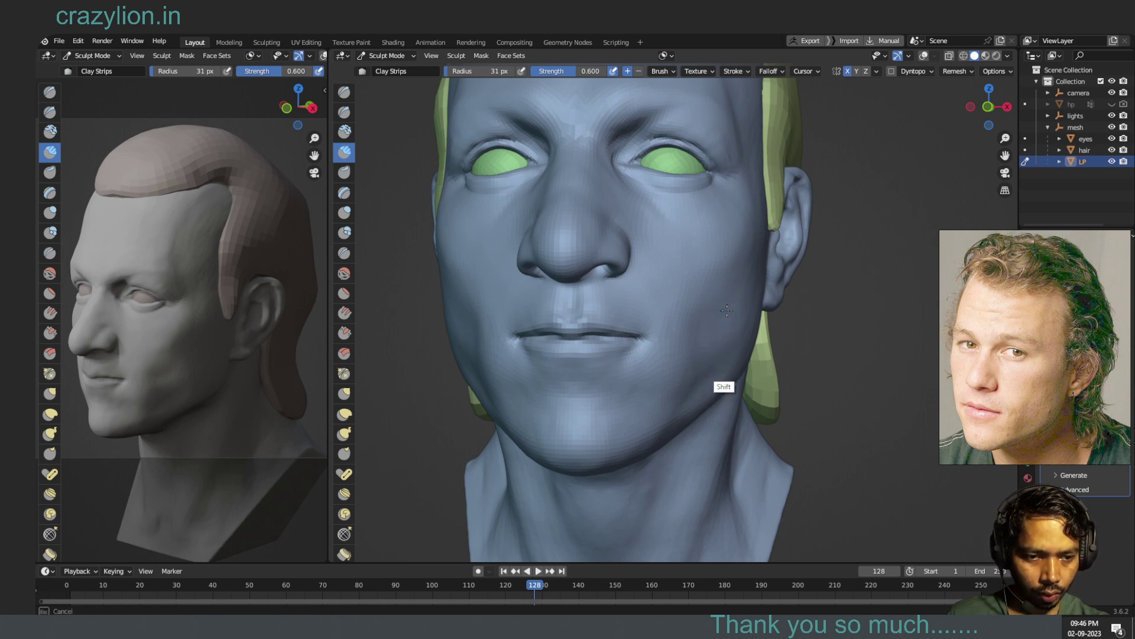
left_click_drag(726, 311, 775, 333, "shift")
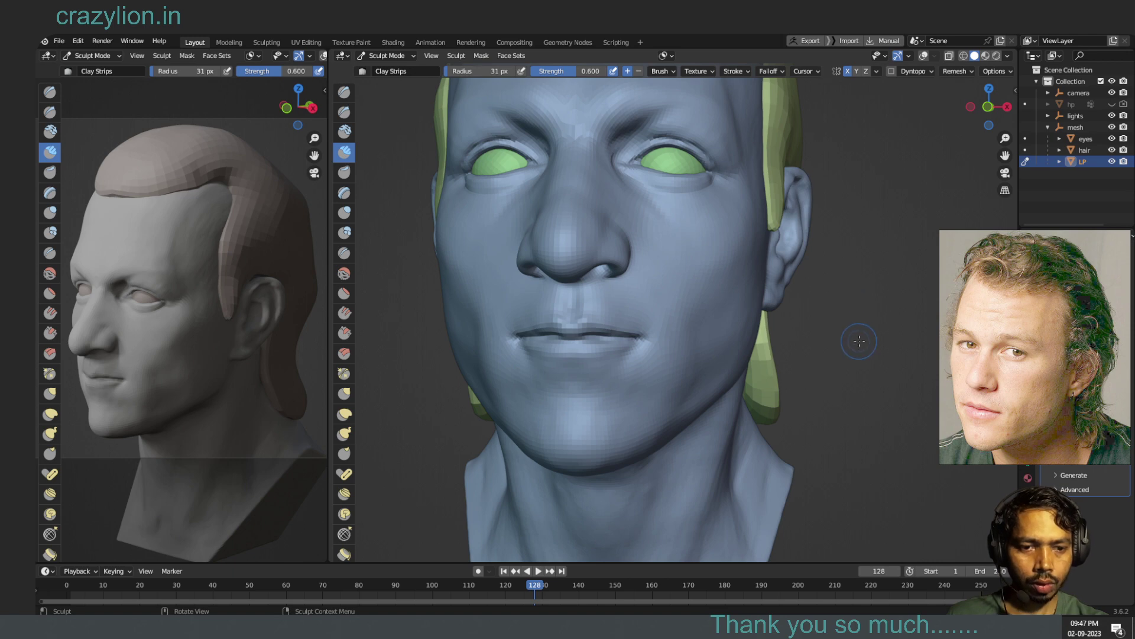
middle_click_drag(858, 341, 807, 322)
mouse_move(733, 306)
left_mouse_down()
mouse_move(743, 324)
mouse_move(727, 311)
left_mouse_up()
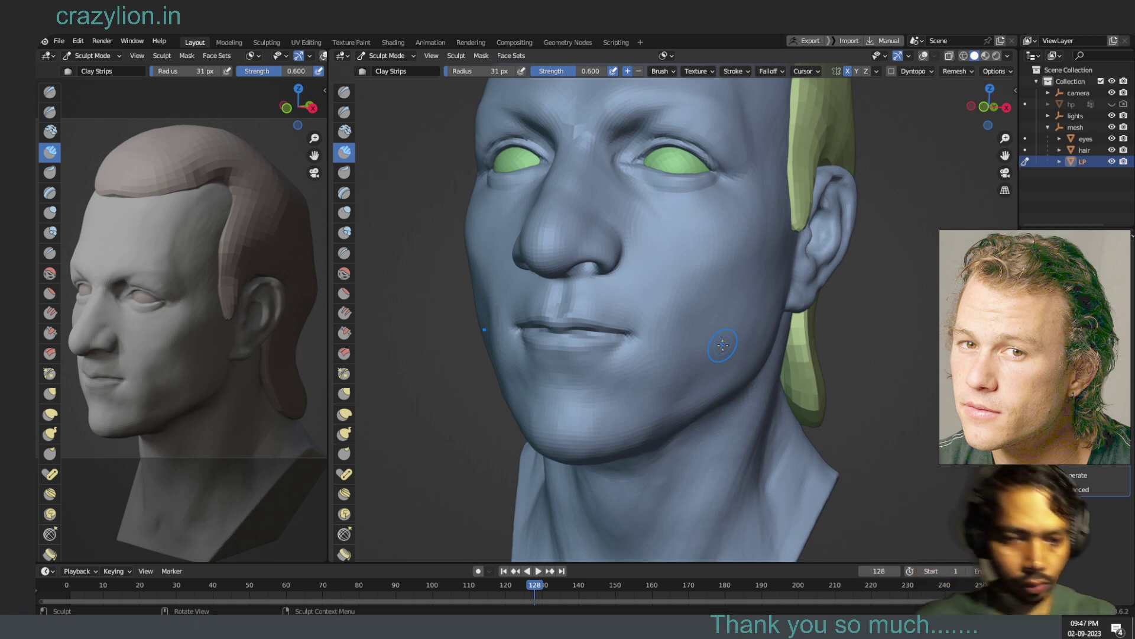
- Build up the cheek near the ear and carve into the cheek beside the mouth
key("alt")
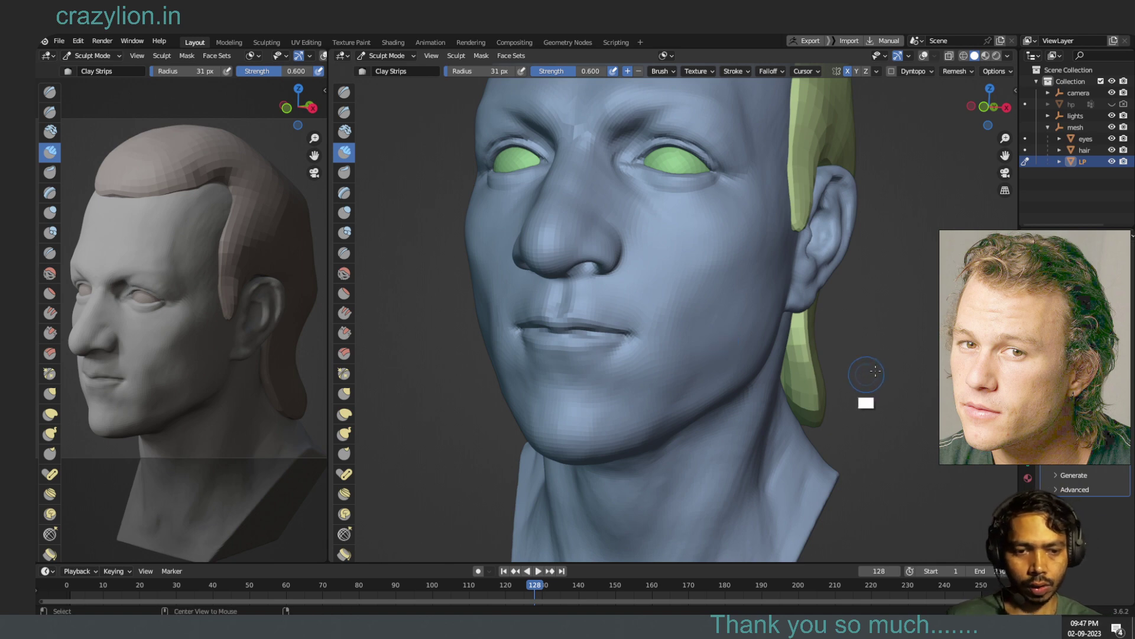
mouse_move(866, 373)
middle_mouse_down()
mouse_move(847, 404)
mouse_move(920, 376)
middle_mouse_up()
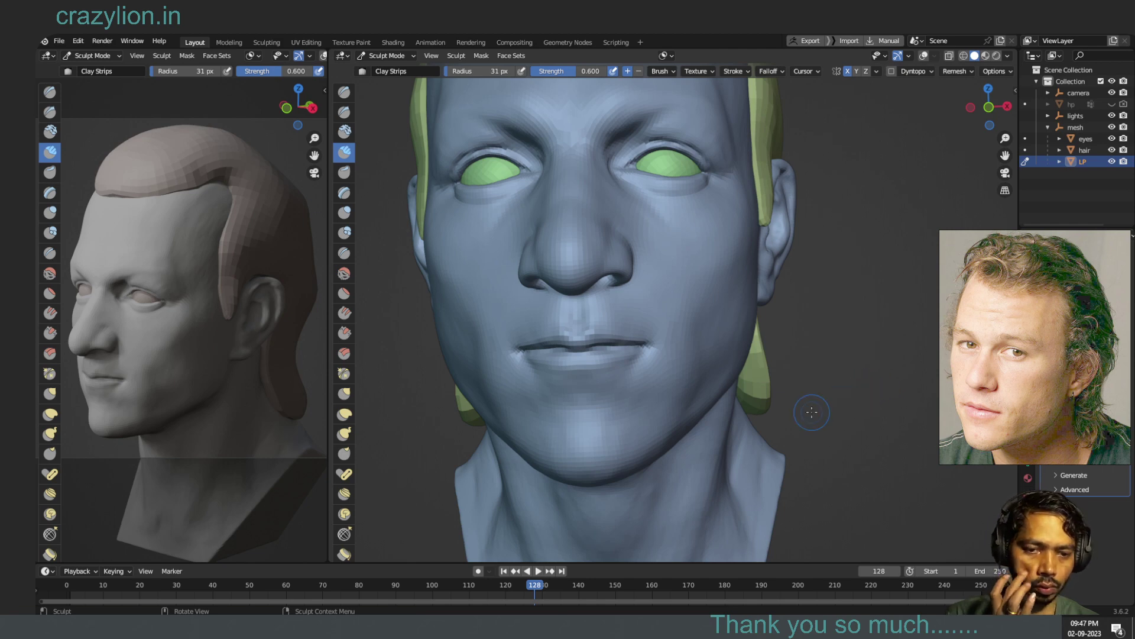
middle_click_drag(858, 399, 828, 386)
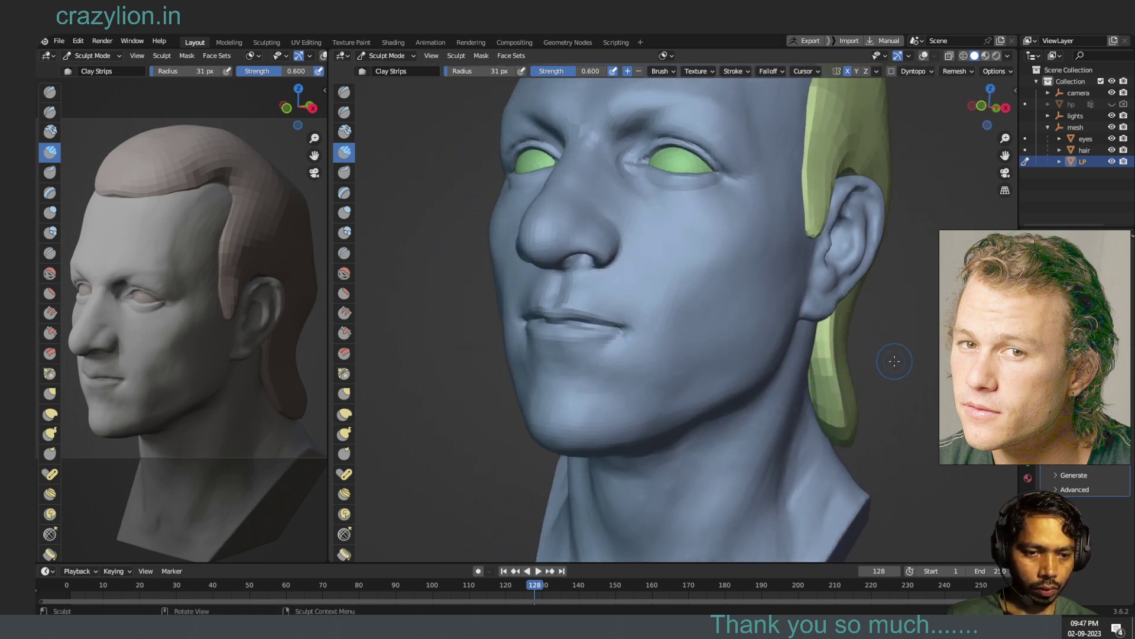
middle_click_drag(894, 360, 869, 370)
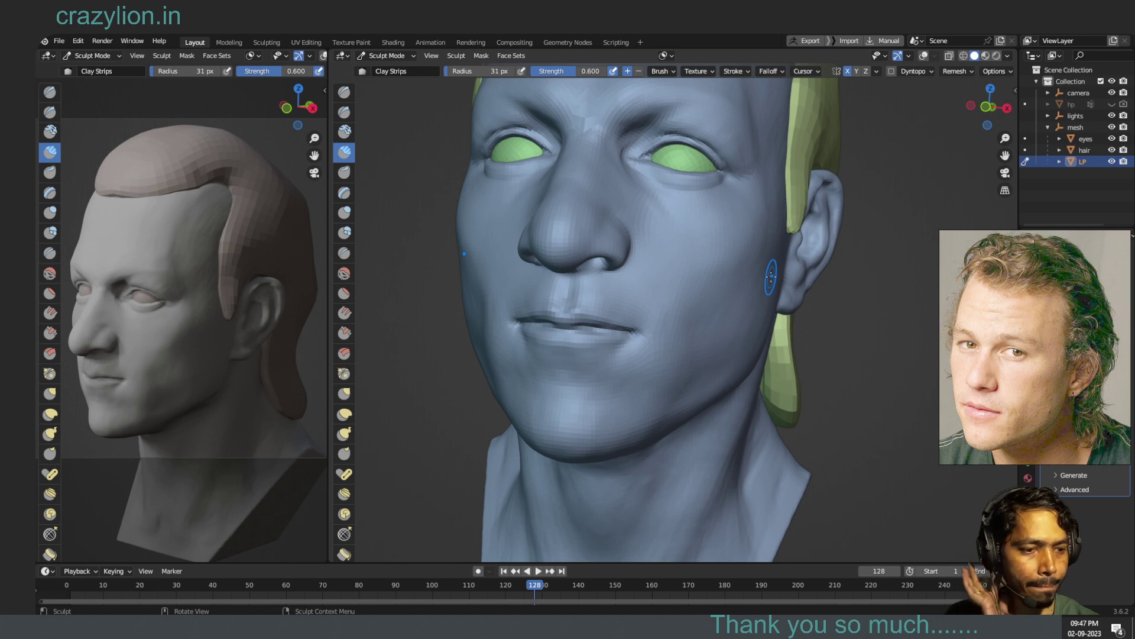
left_click_drag(757, 290, 730, 308)
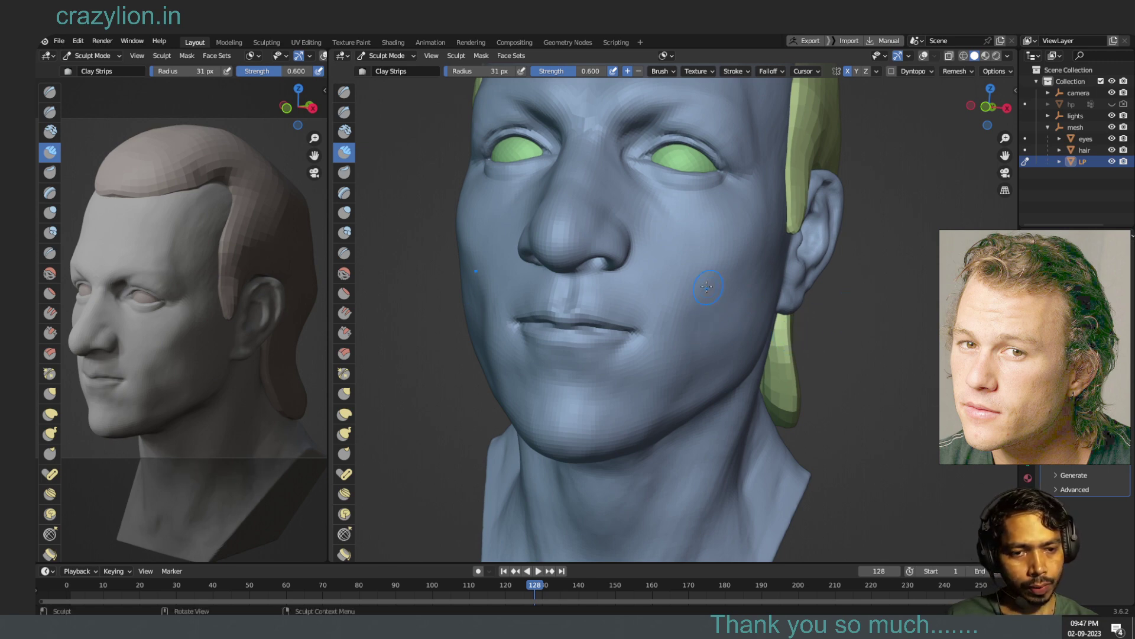
mouse_move(704, 288)
left_mouse_down("ctrl")
mouse_move(689, 281)
mouse_move(704, 296)
left_mouse_up("ctrl")
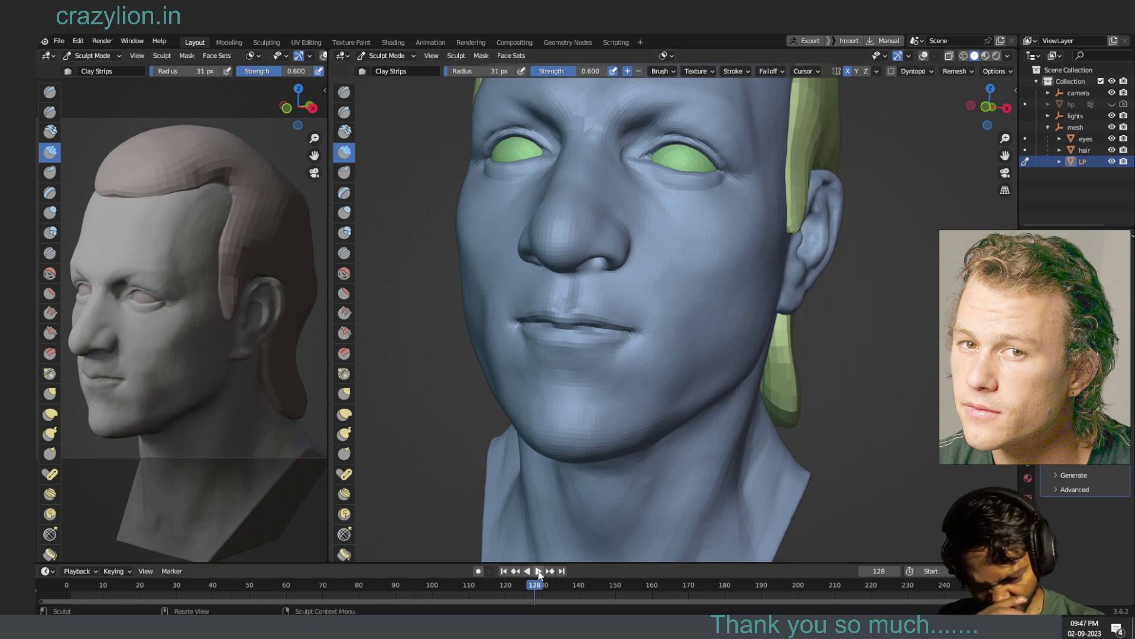
- Rewind the turntable to frame 125 and sculpt the cheek beside the mouth corner
left_click(526, 571)
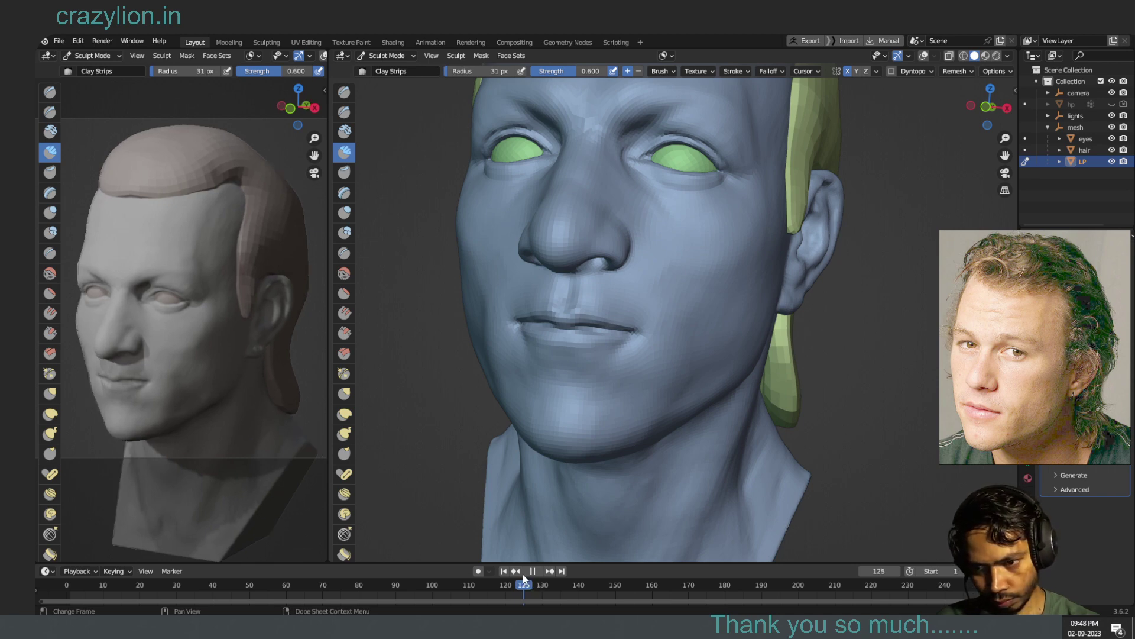
left_click(526, 572)
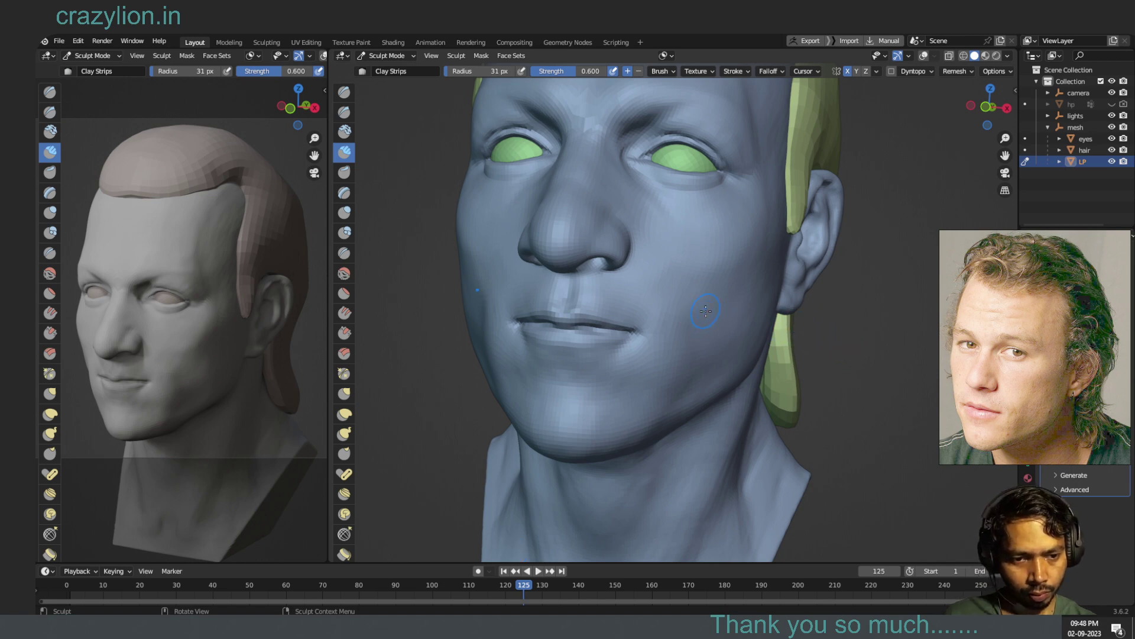
mouse_move(727, 308)
left_mouse_down()
mouse_move(708, 313)
mouse_move(720, 298)
mouse_move(712, 314)
left_mouse_up()
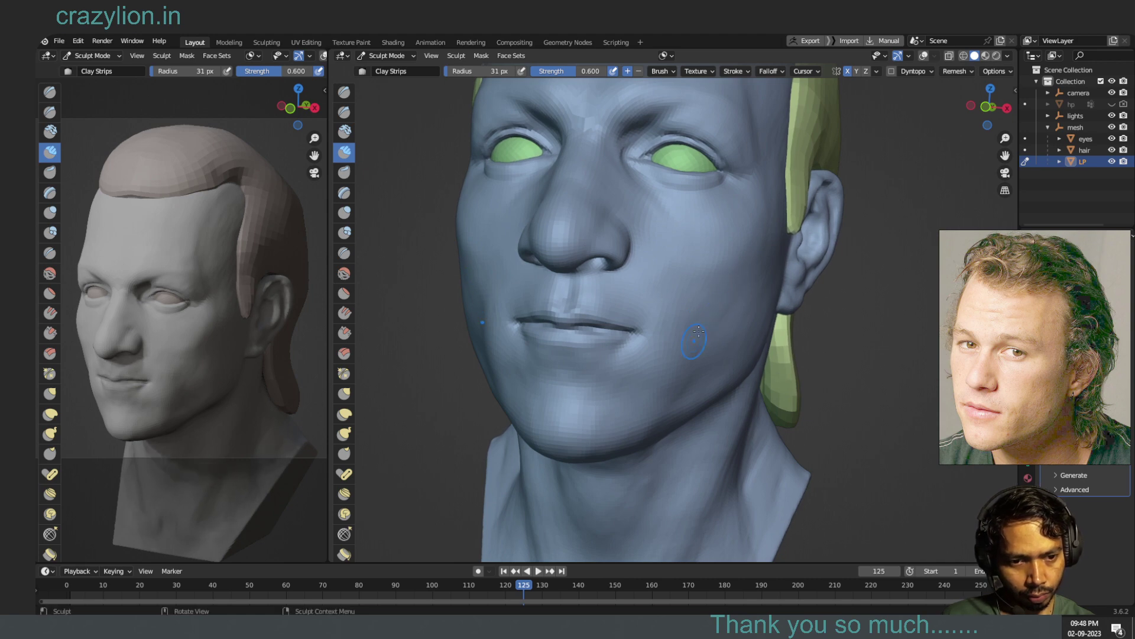
mouse_move(710, 314)
left_mouse_down()
mouse_move(713, 329)
mouse_move(732, 286)
left_mouse_up()
- Smooth the cheek and jaw, then add clay to the chin and around the lip corner
left_click_drag(714, 299, 708, 359, "shift")
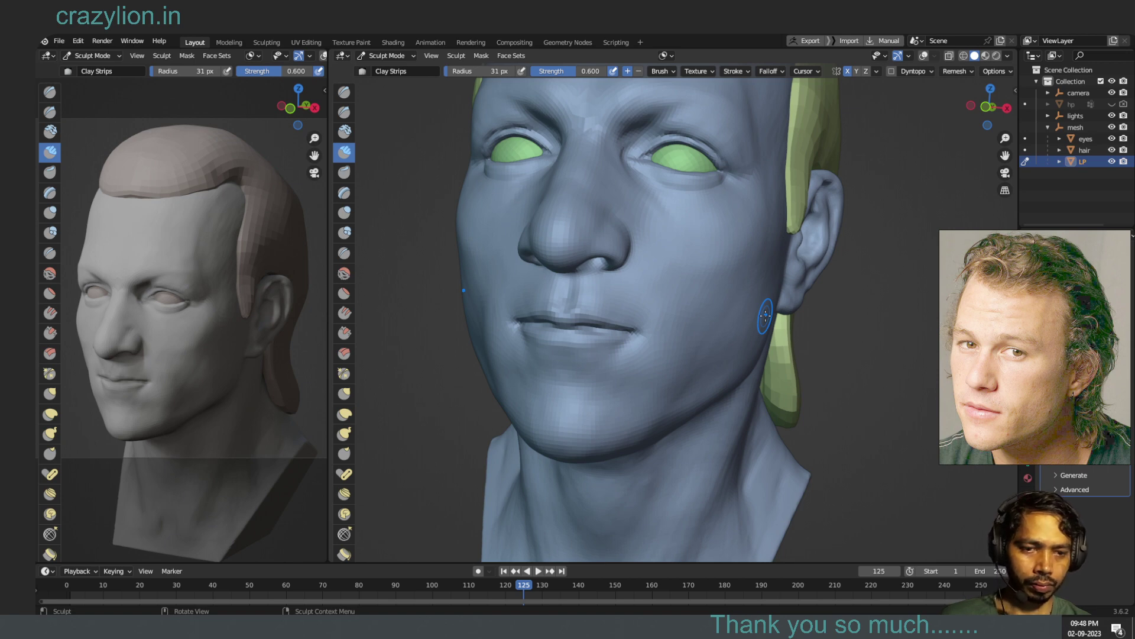
left_click_drag(734, 293, 725, 282, "shift")
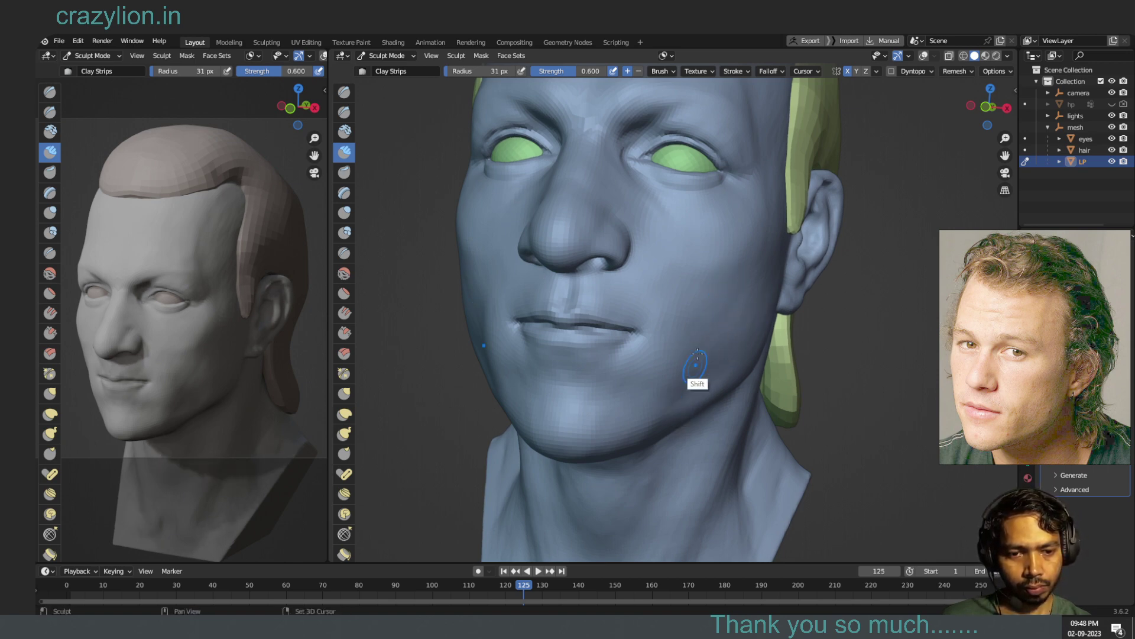
left_click_drag(719, 318, 664, 400, "shift")
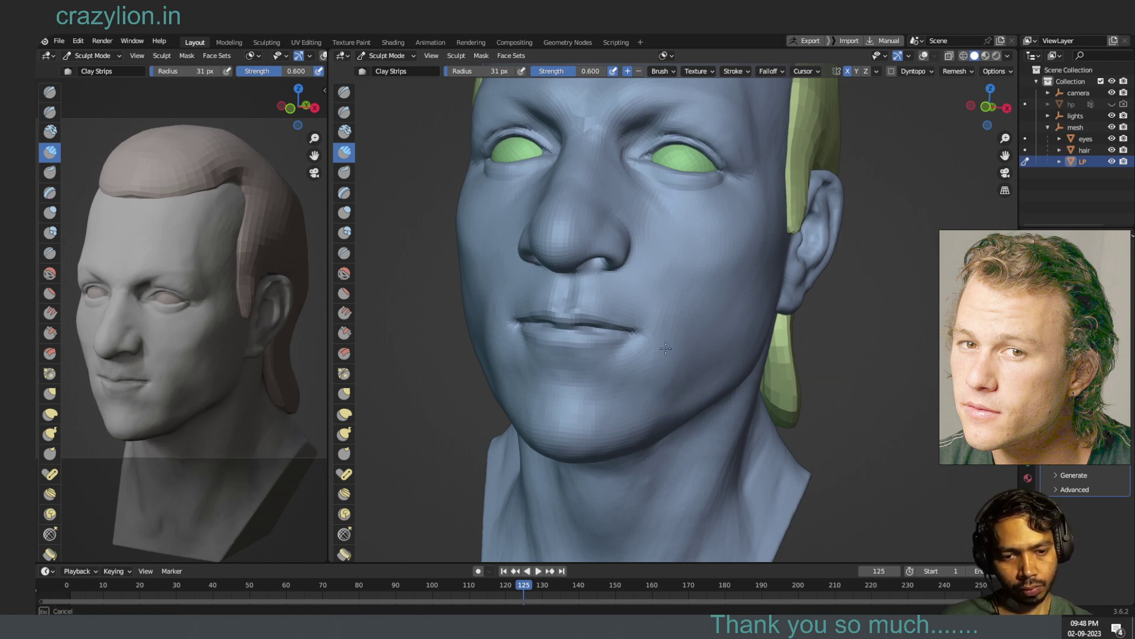
mouse_move(667, 374)
left_mouse_down()
mouse_move(647, 346)
mouse_move(662, 345)
mouse_move(666, 374)
left_mouse_up()
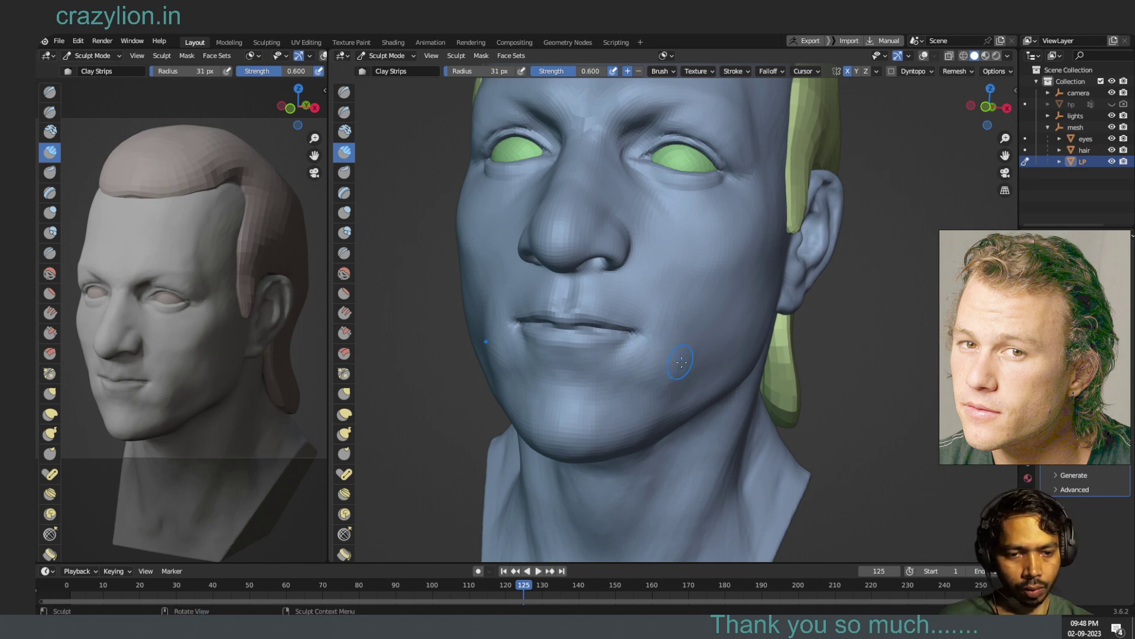
left_click_drag(667, 354, 676, 370)
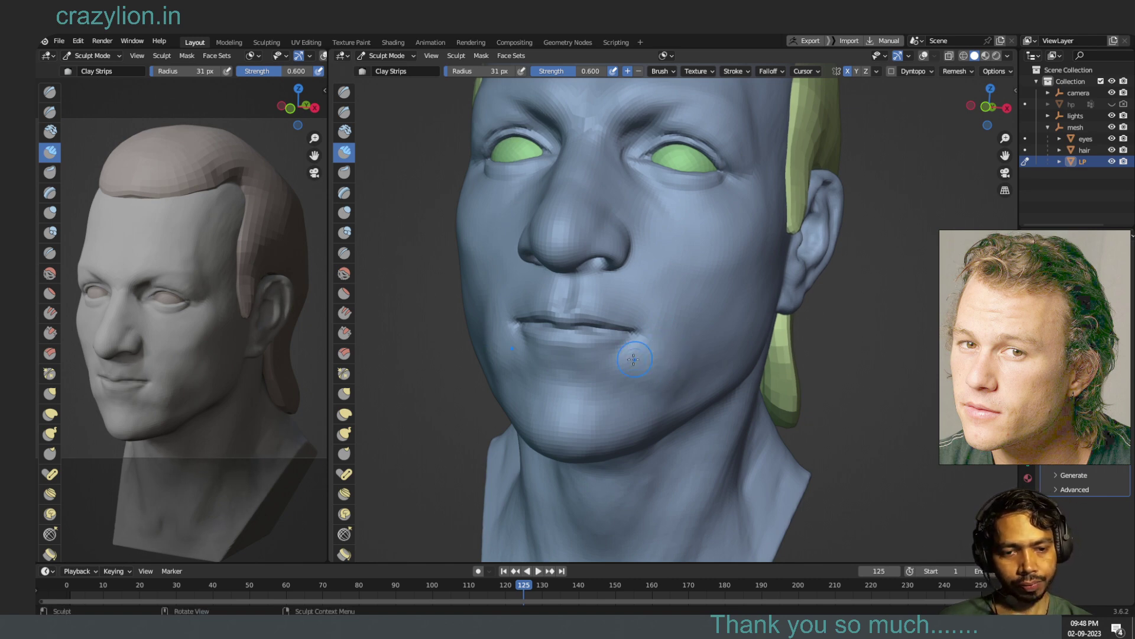
mouse_move(634, 359)
left_mouse_down()
mouse_move(651, 338)
mouse_move(683, 332)
mouse_move(641, 359)
mouse_move(668, 343)
left_mouse_up()
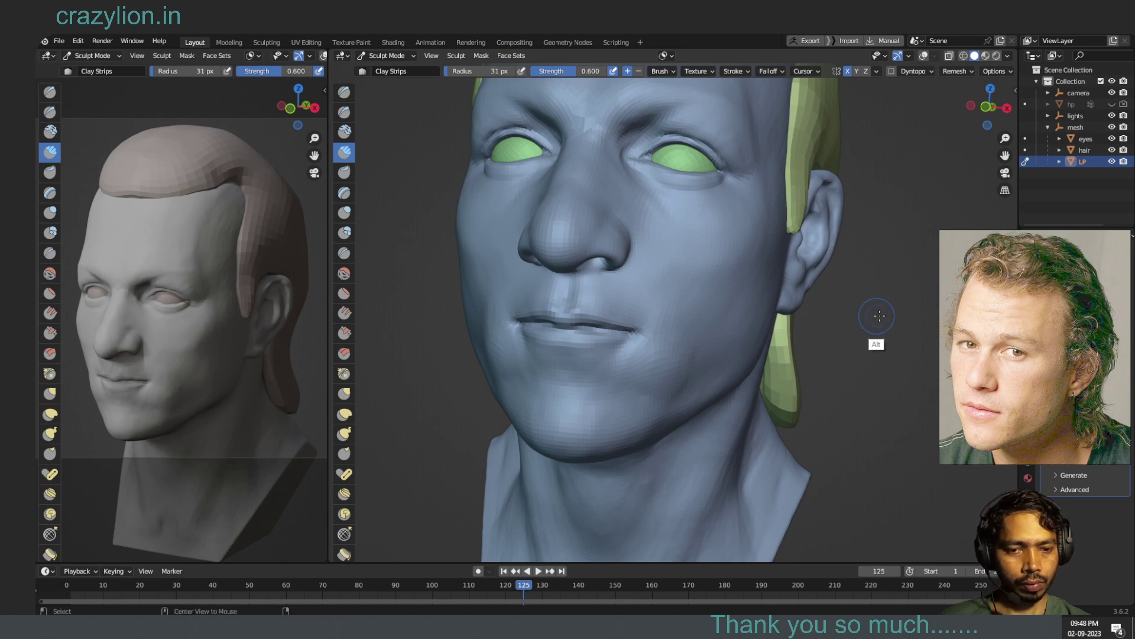
middle_click_drag(879, 315, 703, 369)
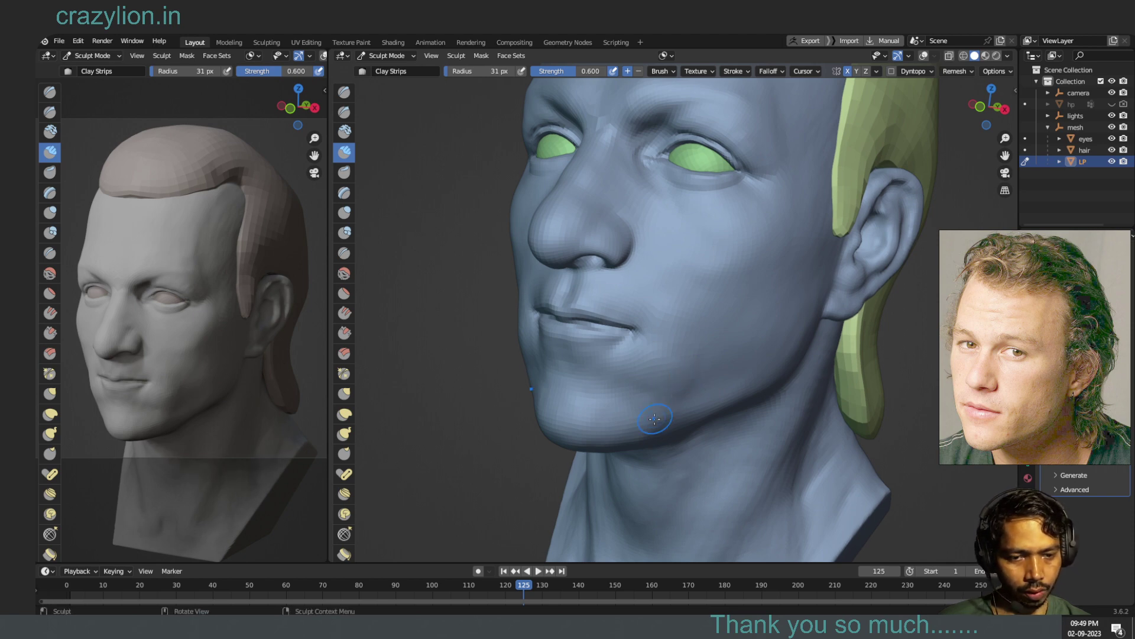
- Shape the underside of the chin, then smooth the chin and jawline toward the ear
left_click_drag(658, 414, 632, 414)
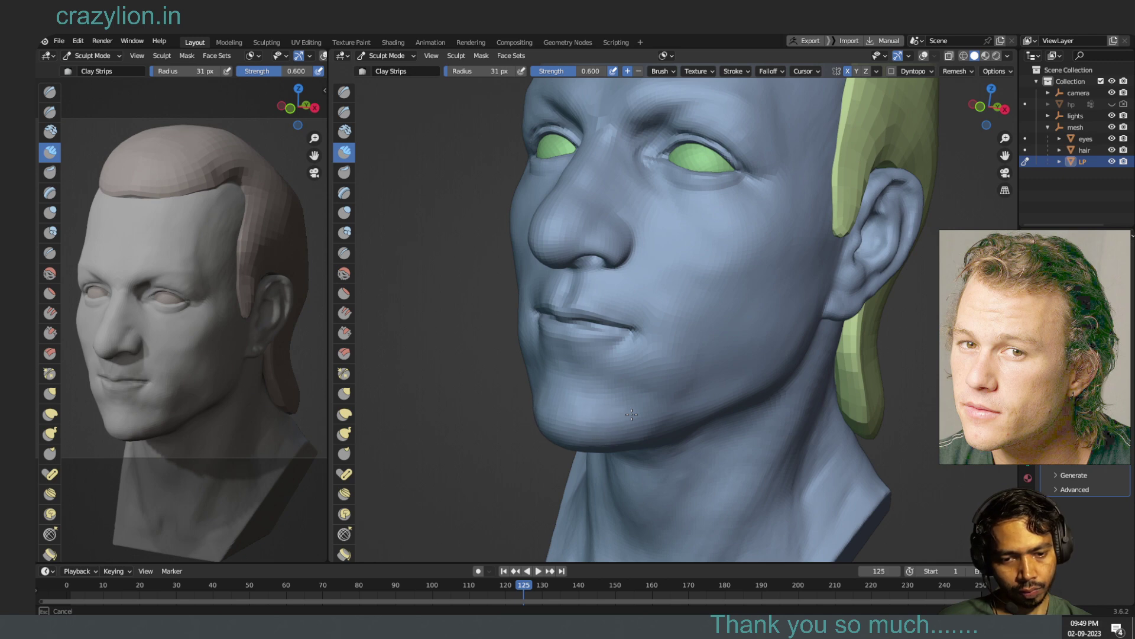
left_click_drag(632, 414, 702, 398)
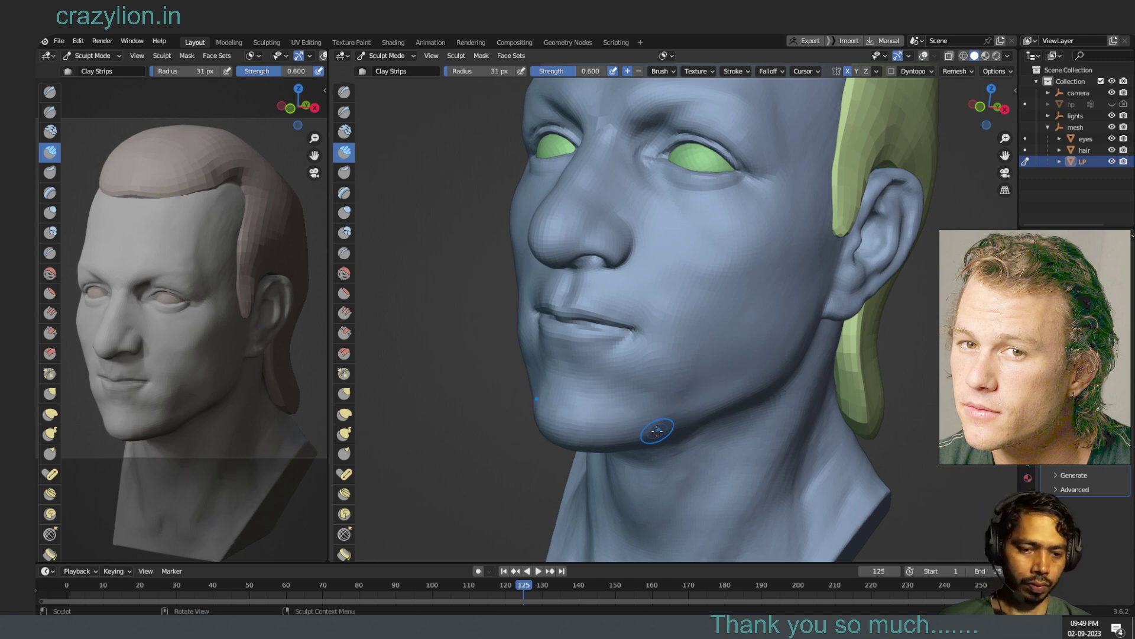
left_click_drag(657, 431, 696, 392, "shift")
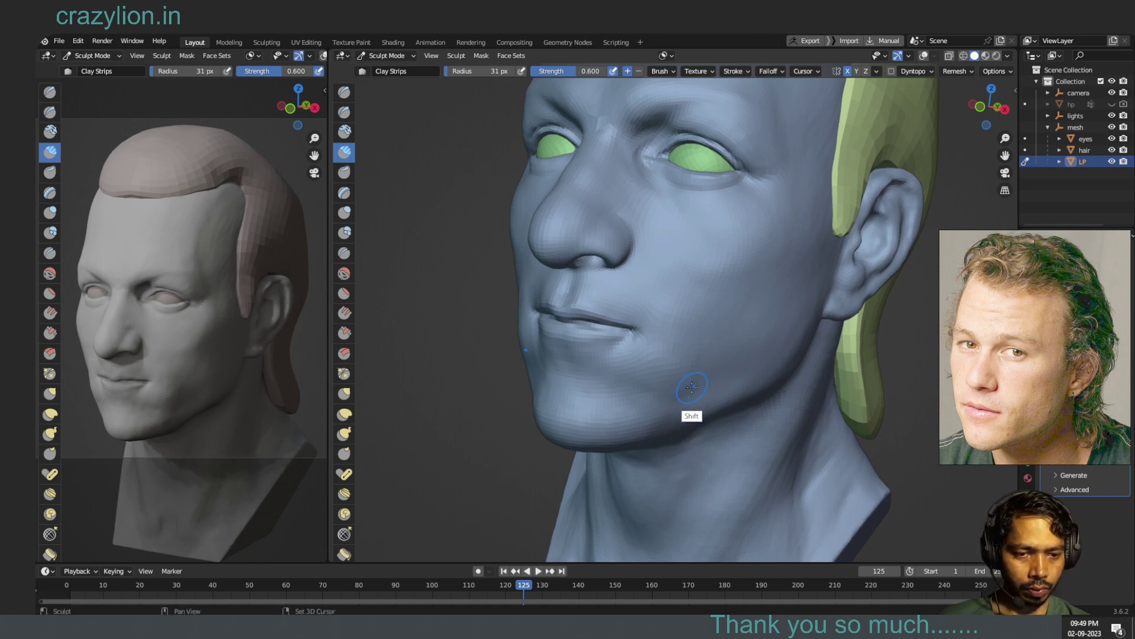
mouse_move(737, 381)
left_mouse_down()
mouse_move(784, 342)
mouse_move(777, 336)
mouse_move(778, 347)
left_mouse_up()
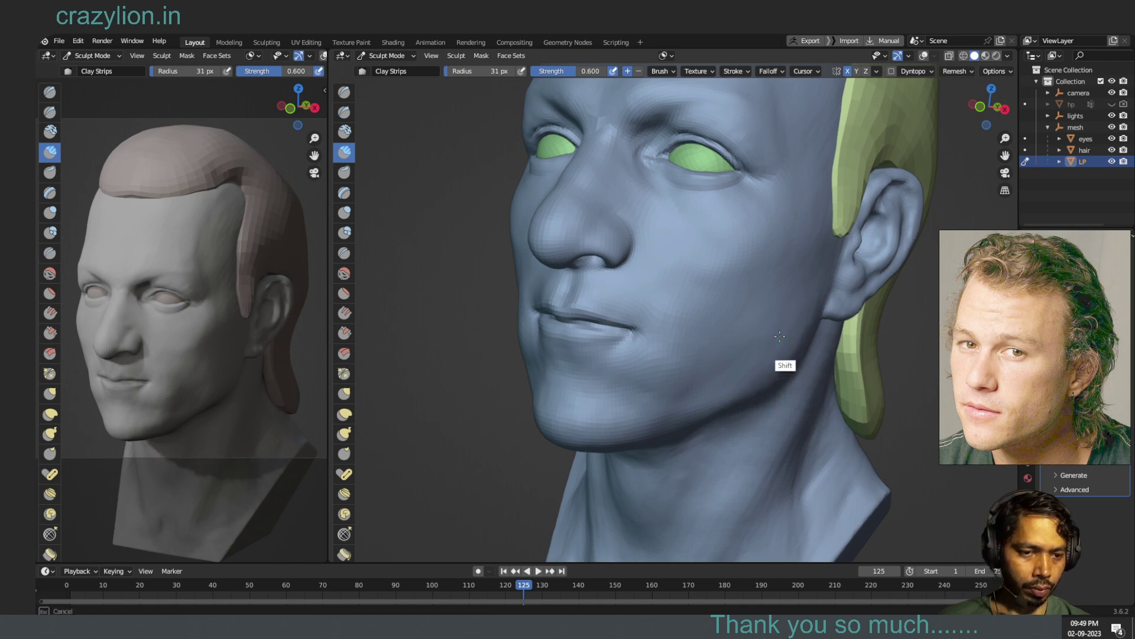
left_click_drag(779, 347, 831, 359, "shift")
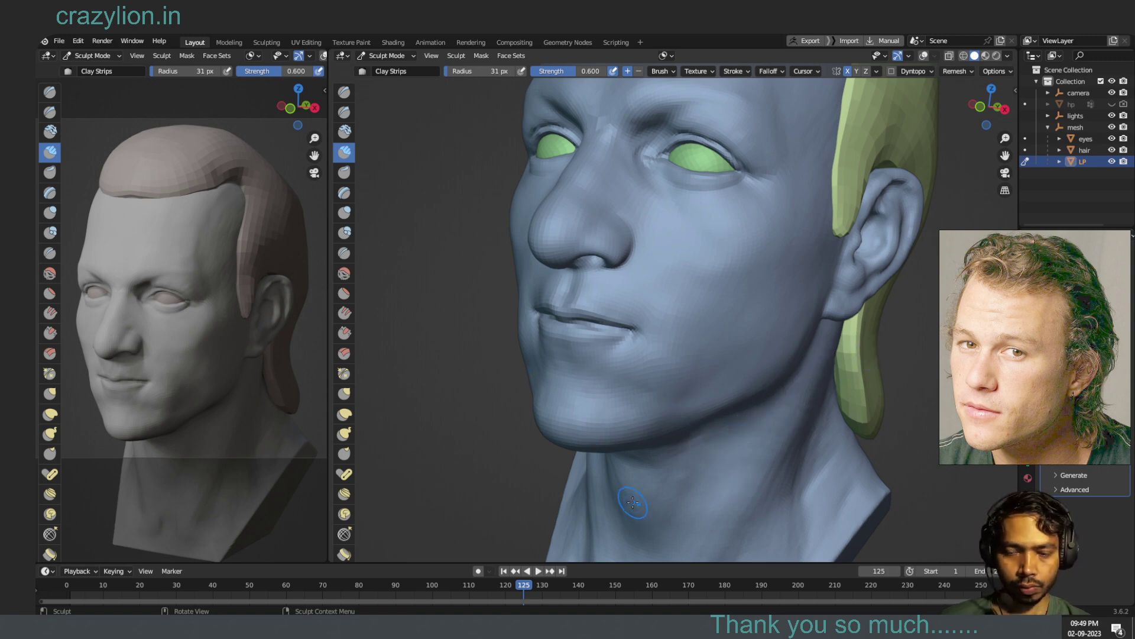
key("shift")
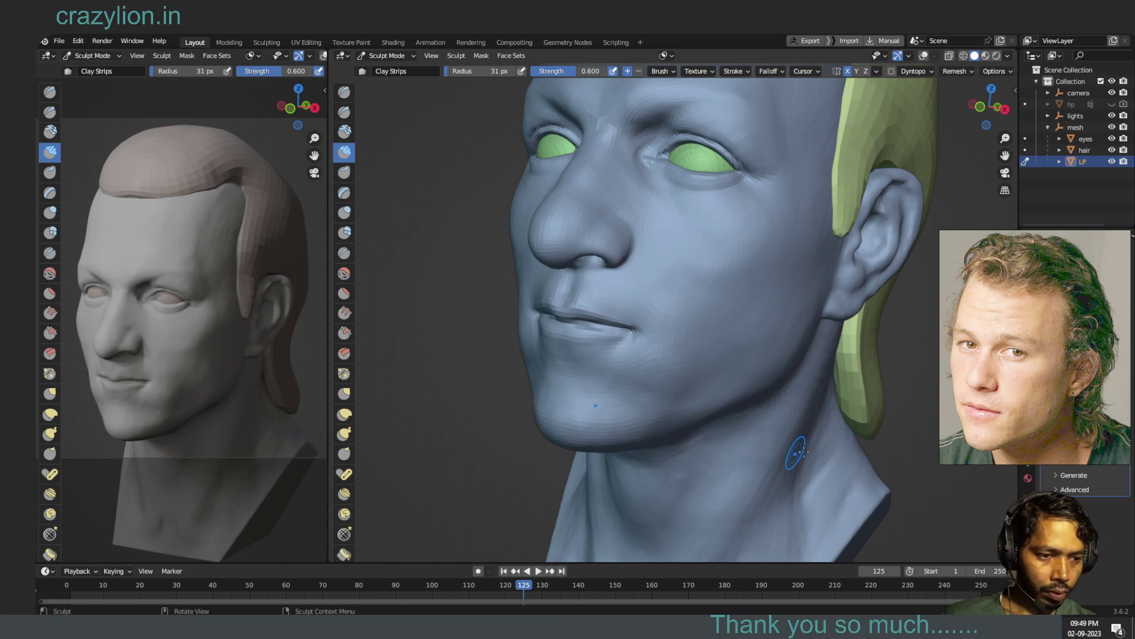
- Zoom the reference photo onto the lips and nose and orbit the head to a frontal view
scroll(994, 415, "up", 2)
scroll(995, 416, "up", 2)
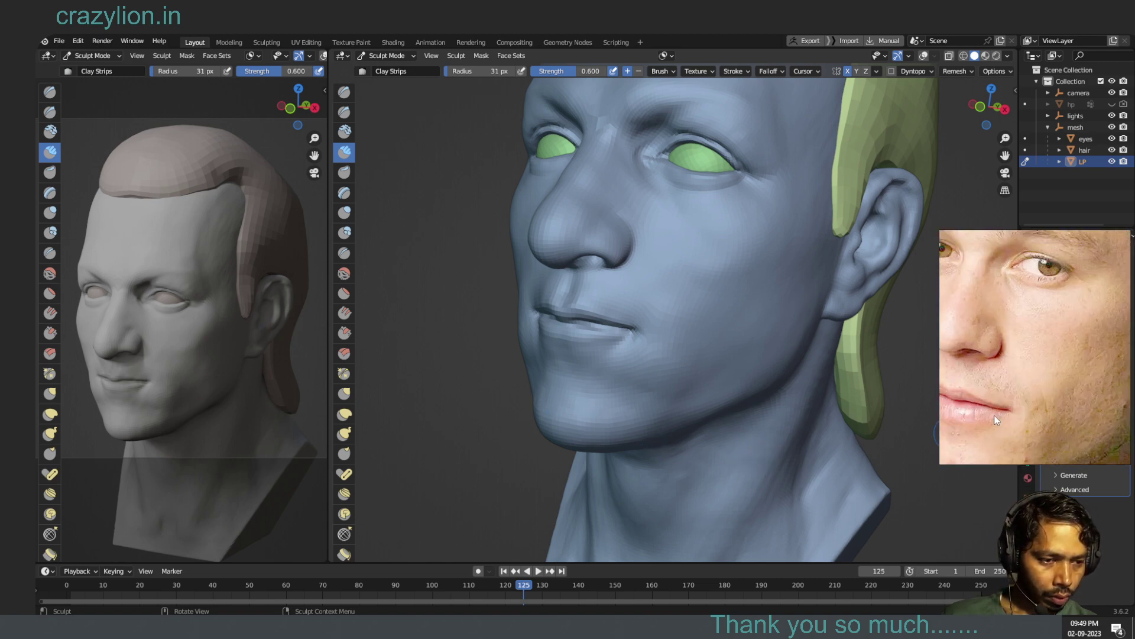
left_click_drag(996, 414, 1078, 381)
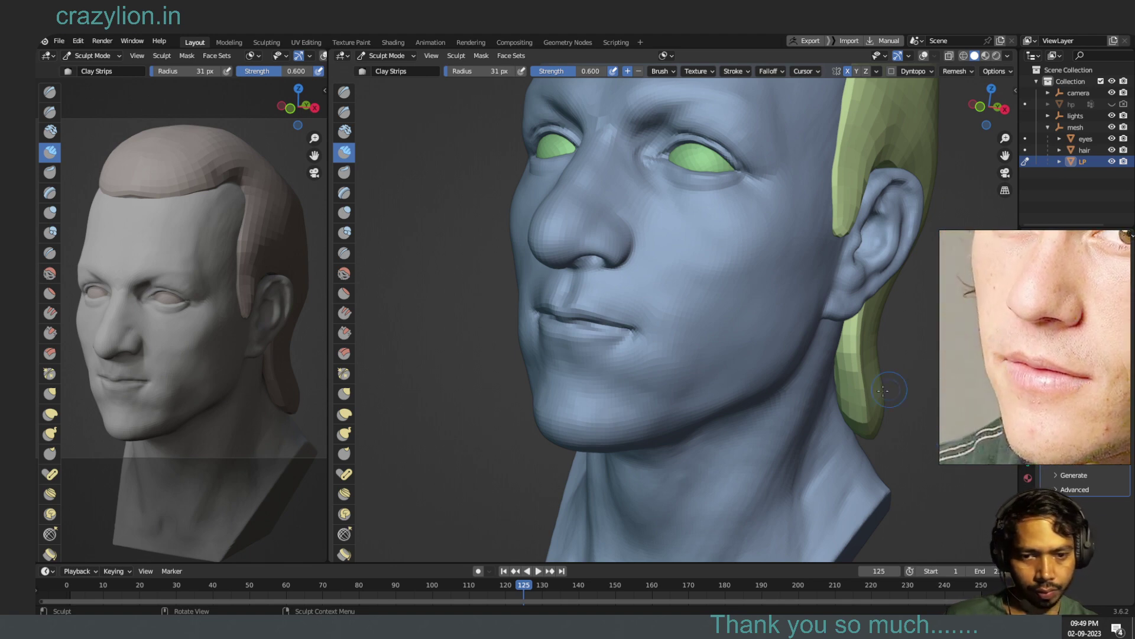
key("alt")
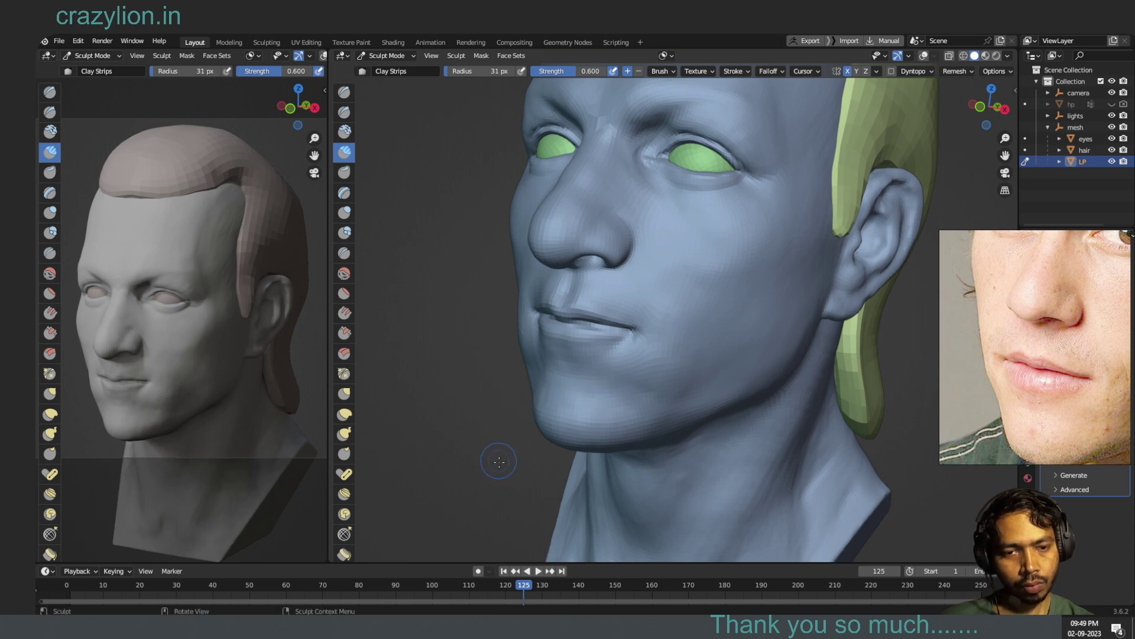
mouse_move(517, 472)
middle_mouse_down()
mouse_move(601, 431)
mouse_move(873, 340)
mouse_move(860, 346)
middle_mouse_up()
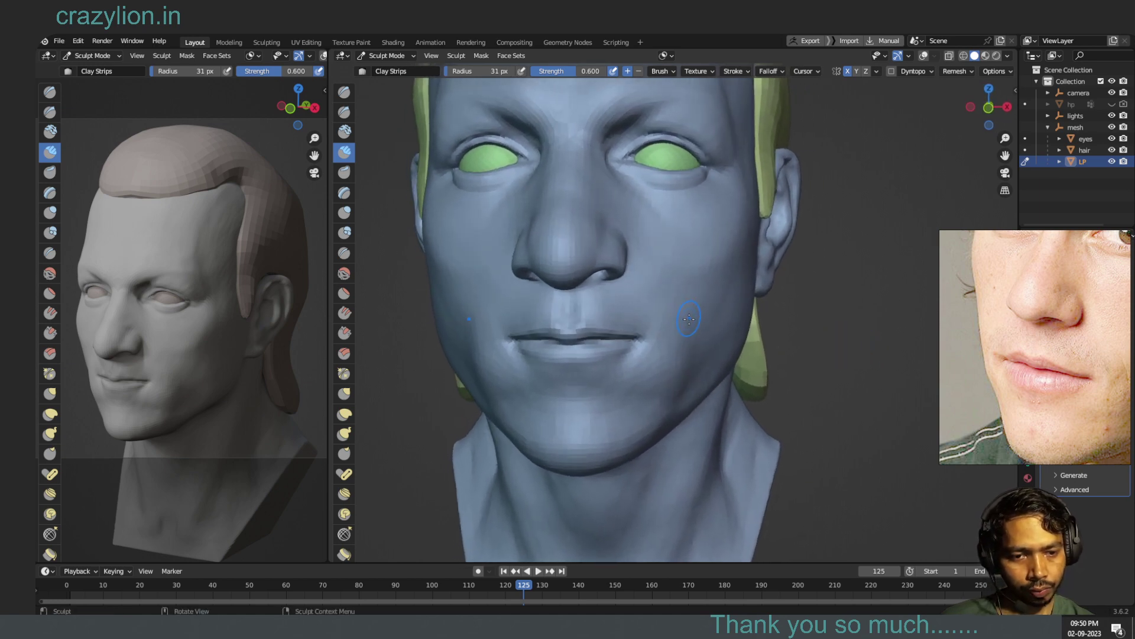
- Sculpt the cheek upward from the mouth corner, carve the upper cheek, and smooth it
left_click_drag(689, 320, 680, 322)
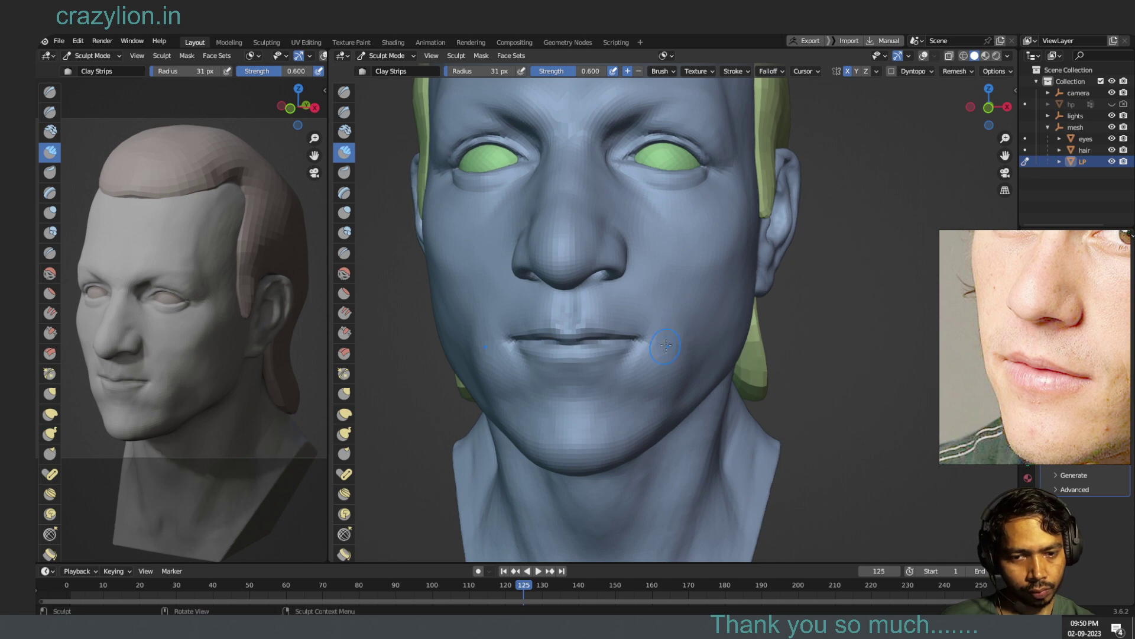
mouse_move(667, 340)
left_mouse_down()
mouse_move(707, 281)
mouse_move(680, 327)
mouse_move(713, 296)
mouse_move(709, 273)
mouse_move(727, 290)
left_mouse_up()
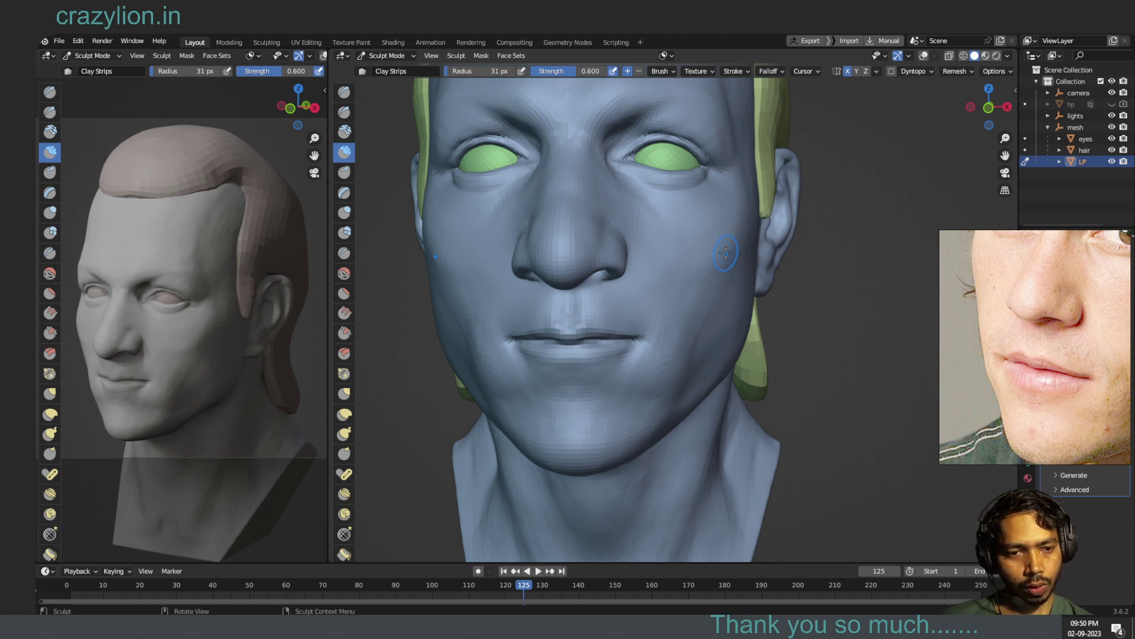
mouse_move(726, 253)
left_mouse_down("ctrl")
mouse_move(715, 259)
mouse_move(731, 272)
left_mouse_up("ctrl")
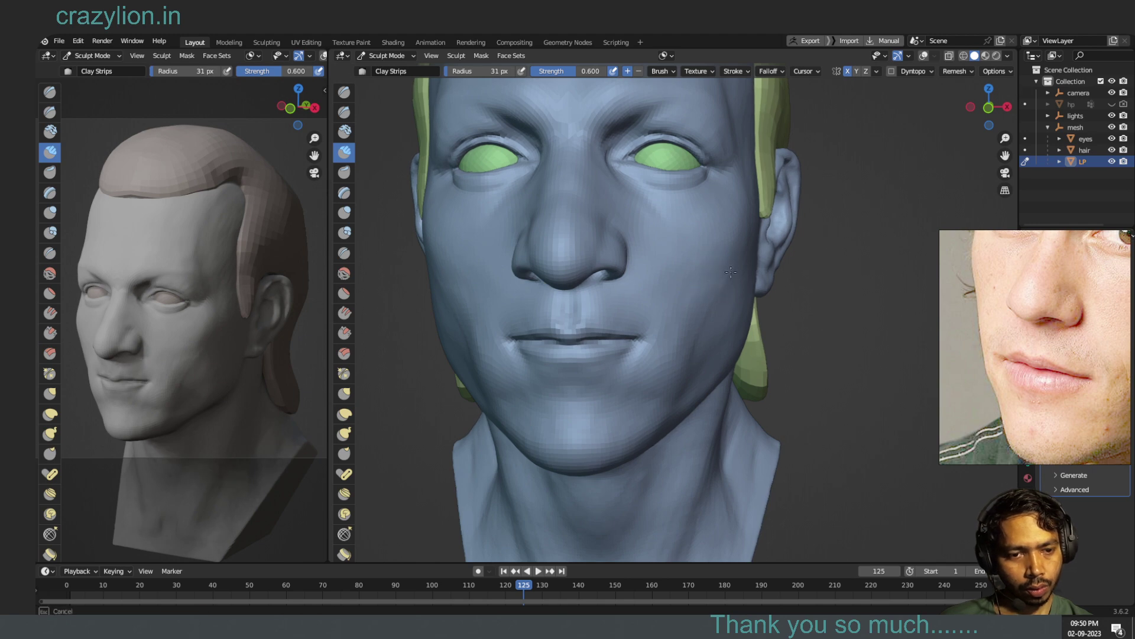
left_click_drag(701, 321, 696, 280, "ctrl")
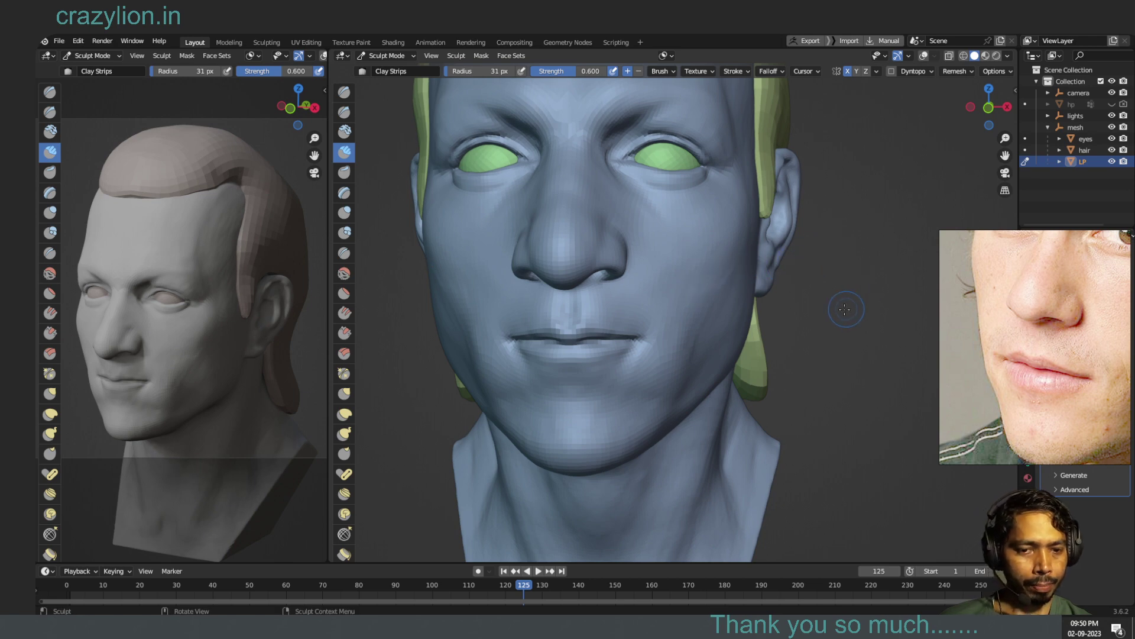
mouse_move(845, 309)
middle_mouse_down()
mouse_move(837, 301)
mouse_move(846, 309)
mouse_move(830, 312)
middle_mouse_up()
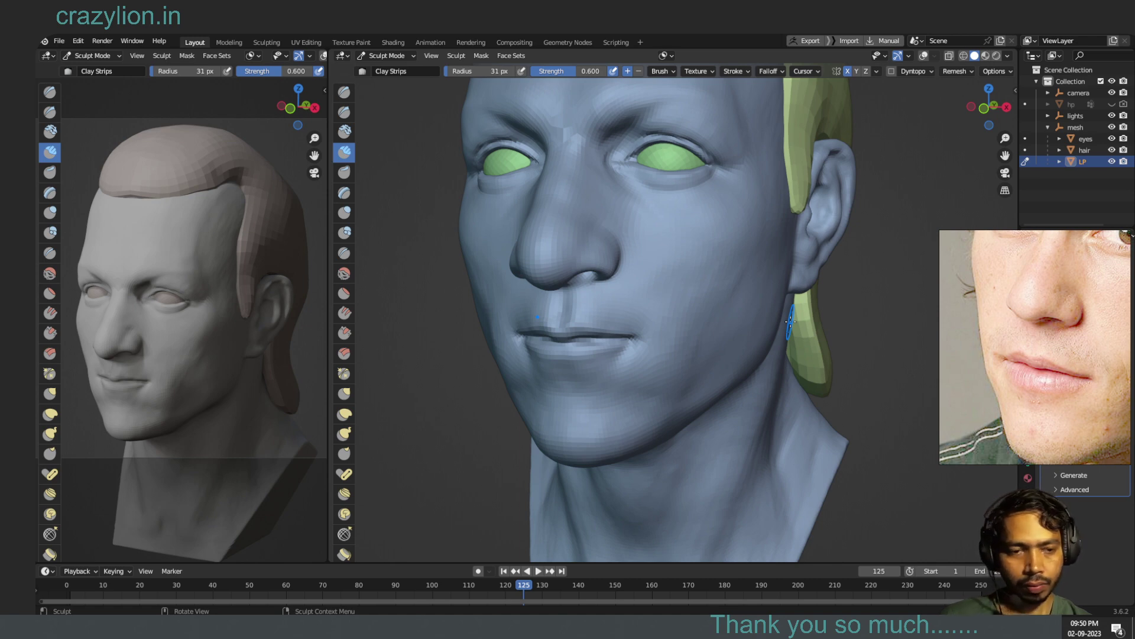
mouse_move(751, 267)
left_mouse_down("shift")
mouse_move(718, 264)
mouse_move(680, 326)
left_mouse_up("shift")
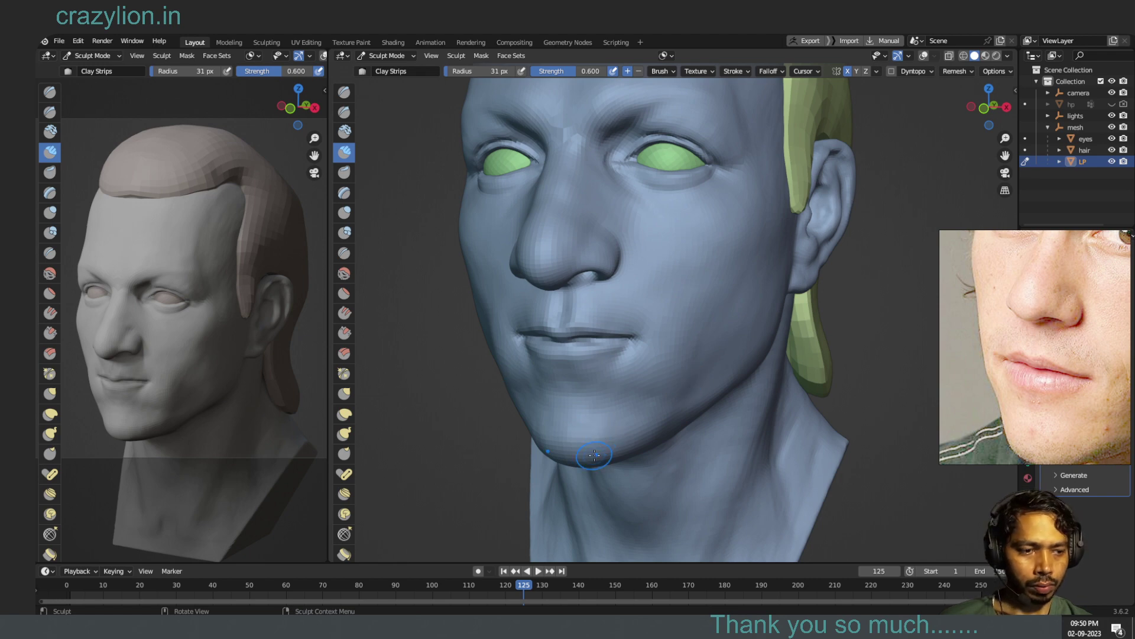
- Zoom the reference photo out to show the whole head and pan it into view
scroll(1067, 357, "down", 2)
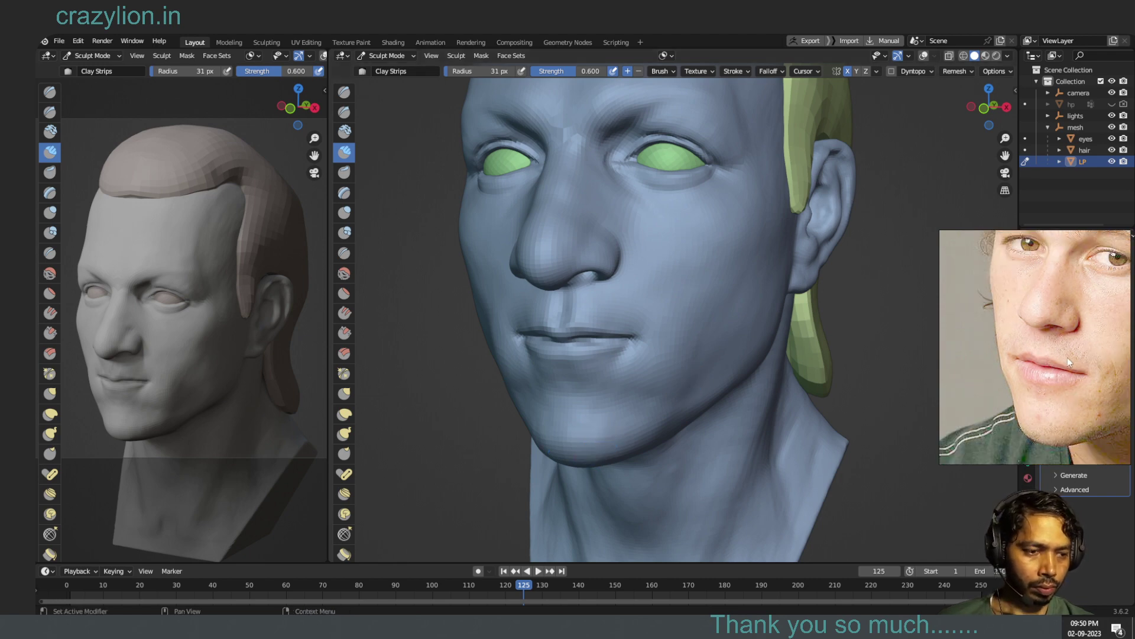
scroll(1066, 359, "down", 1)
scroll(1067, 357, "down", 1)
scroll(1067, 357, "down", 1)
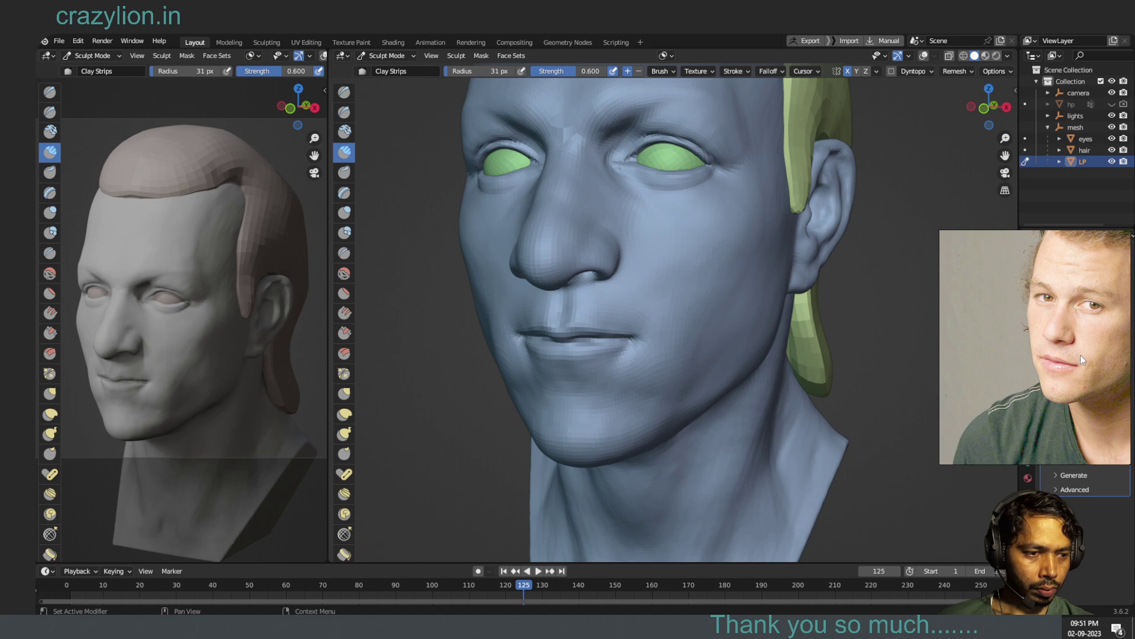
mouse_move(1078, 356)
left_mouse_down()
mouse_move(1028, 405)
mouse_move(1013, 402)
left_mouse_up()
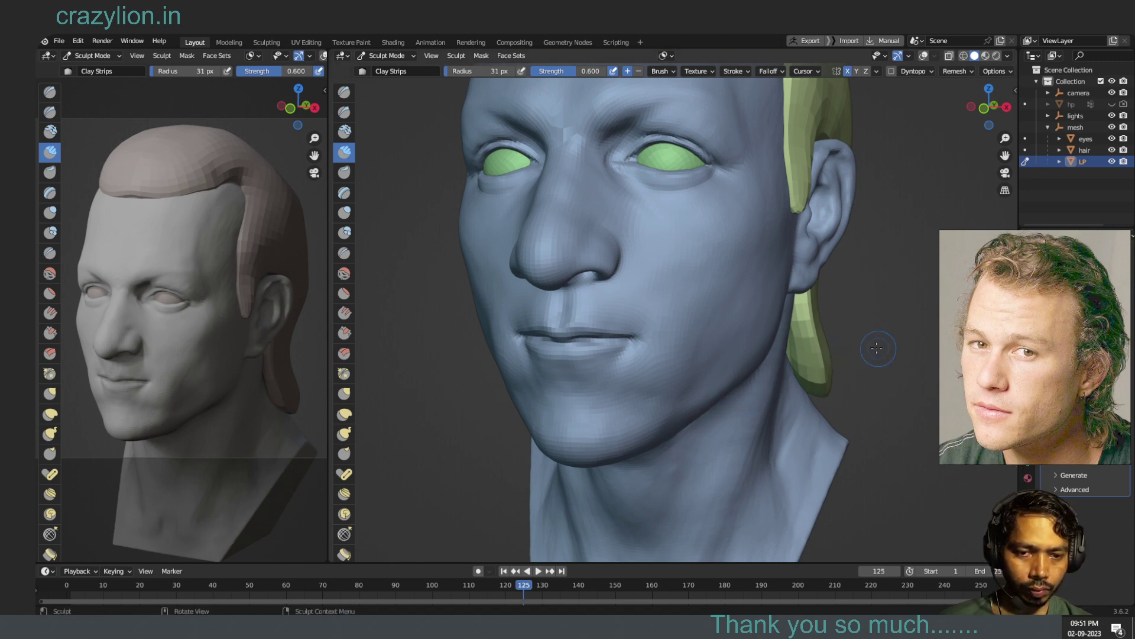
key("alt")
middle_click_drag(873, 349, 906, 356)
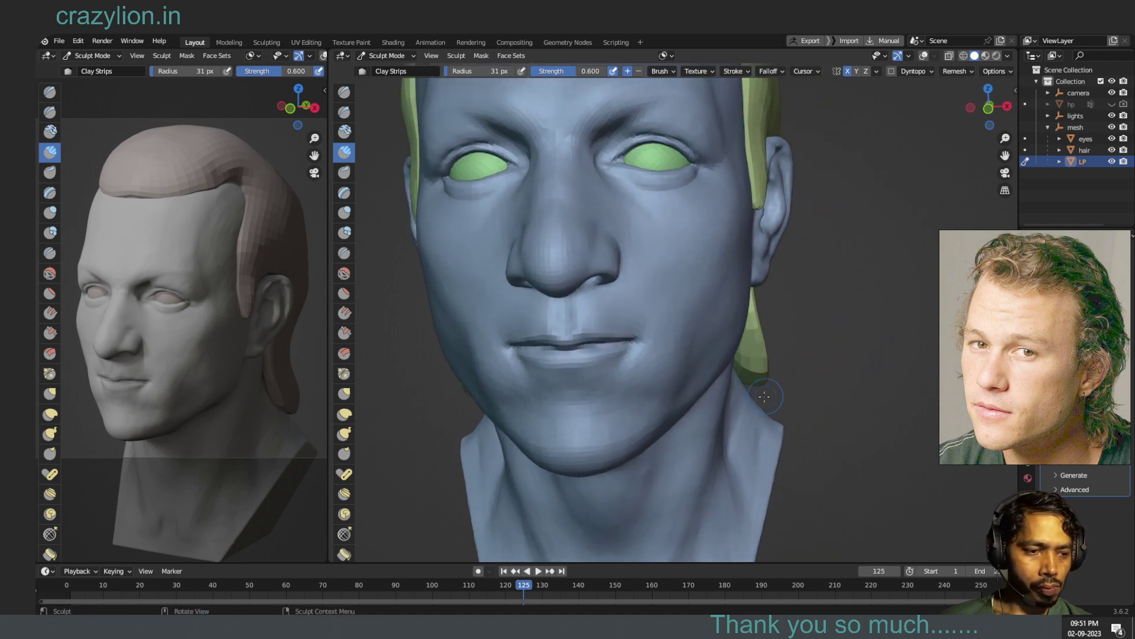
middle_click_drag(873, 363, 809, 363)
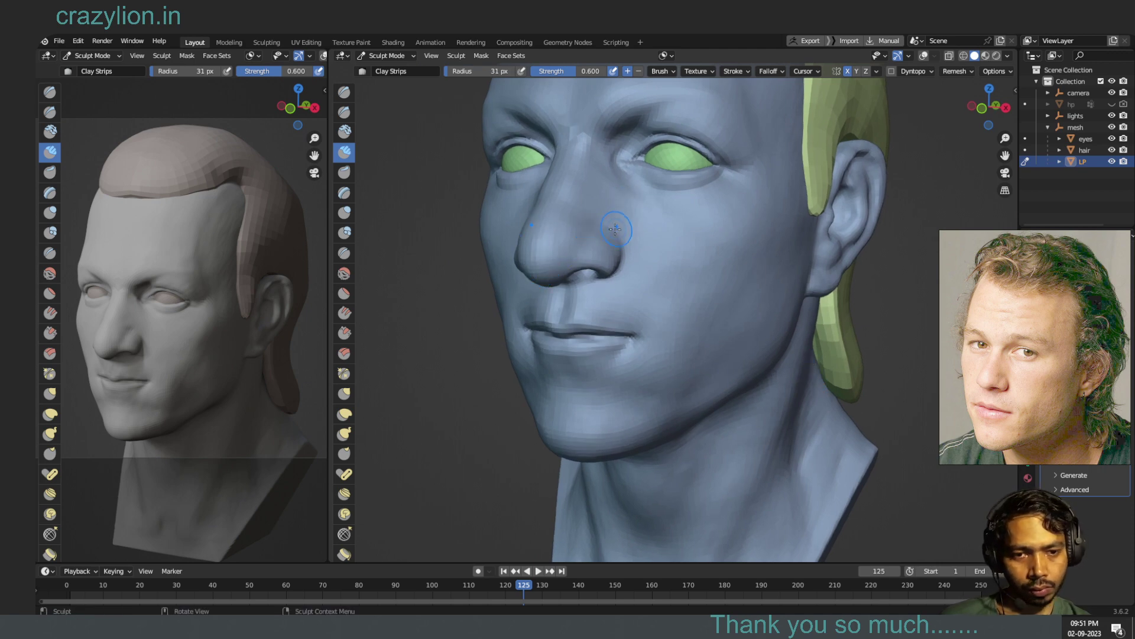
- Build up clay strips along the side of the nose, orbiting the head to check it
middle_click_drag(603, 230, 603, 241)
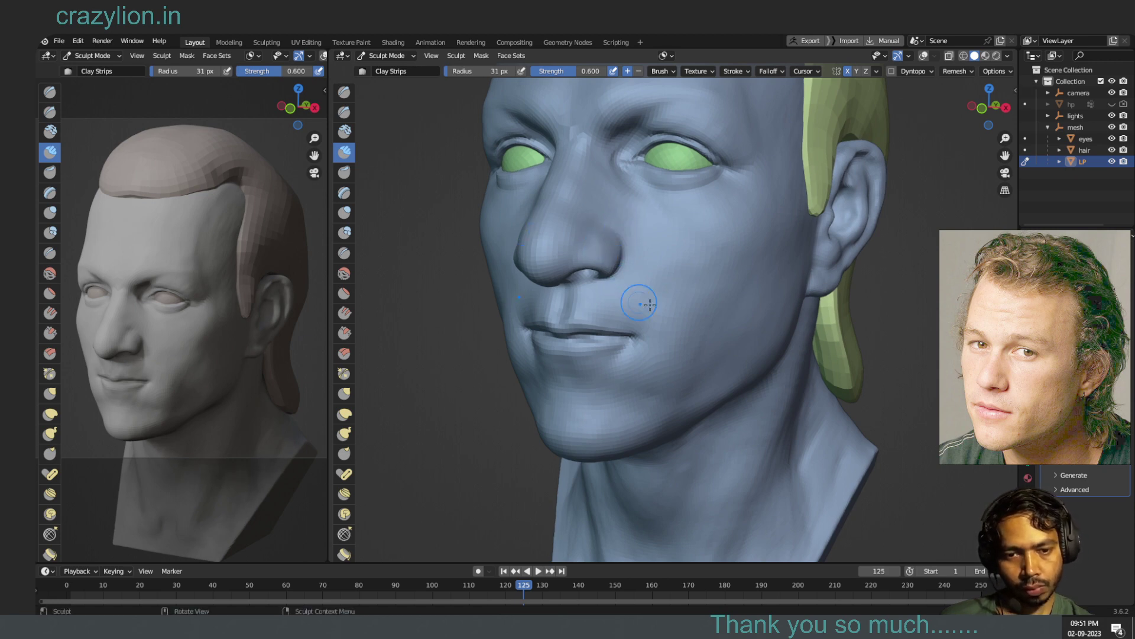
mouse_move(913, 263)
middle_mouse_down()
mouse_move(859, 306)
mouse_move(734, 357)
middle_mouse_up()
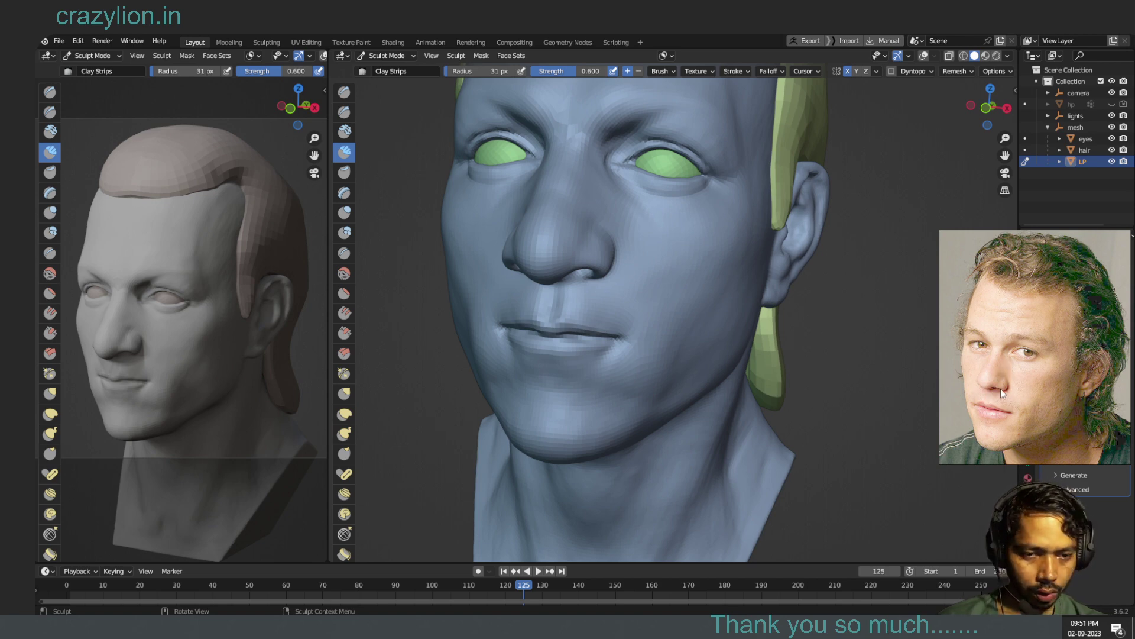
middle_click_drag(830, 407, 807, 409)
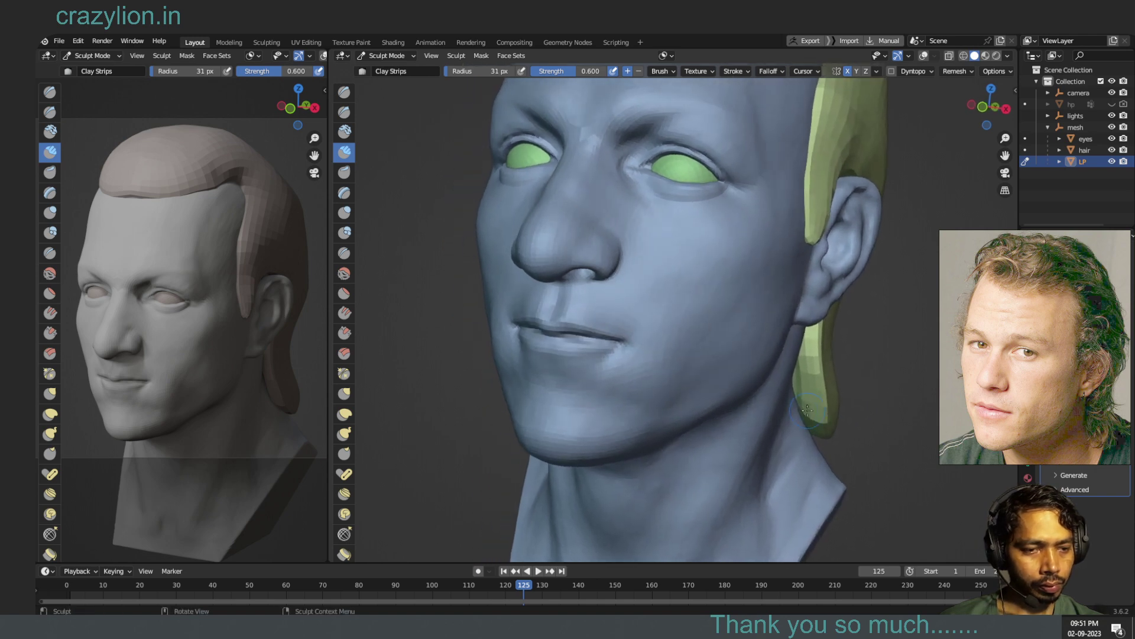
middle_click_drag(891, 306, 619, 212)
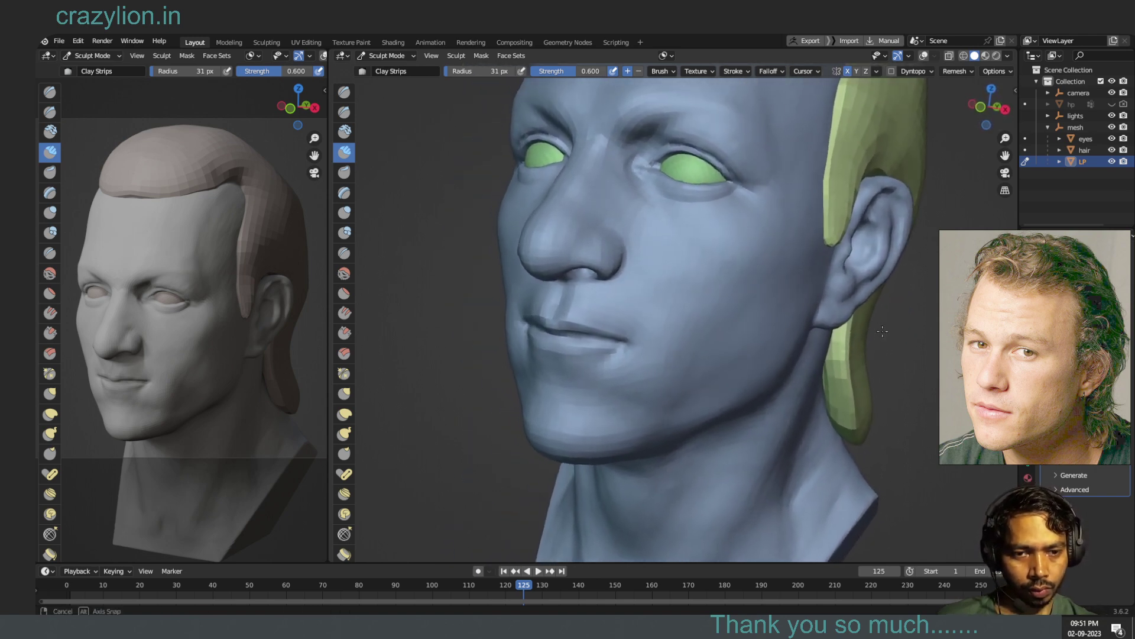
mouse_move(620, 216)
left_mouse_down()
mouse_move(612, 236)
mouse_move(628, 241)
mouse_move(613, 230)
mouse_move(599, 237)
left_mouse_up()
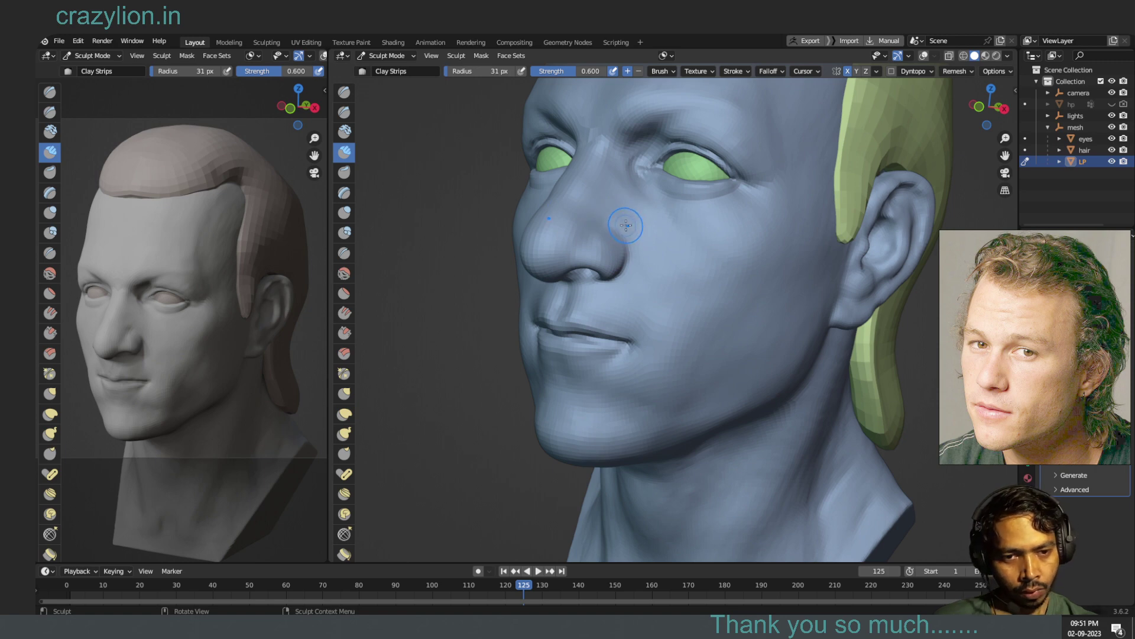
mouse_move(627, 220)
left_mouse_down()
mouse_move(627, 229)
mouse_move(623, 220)
left_mouse_up()
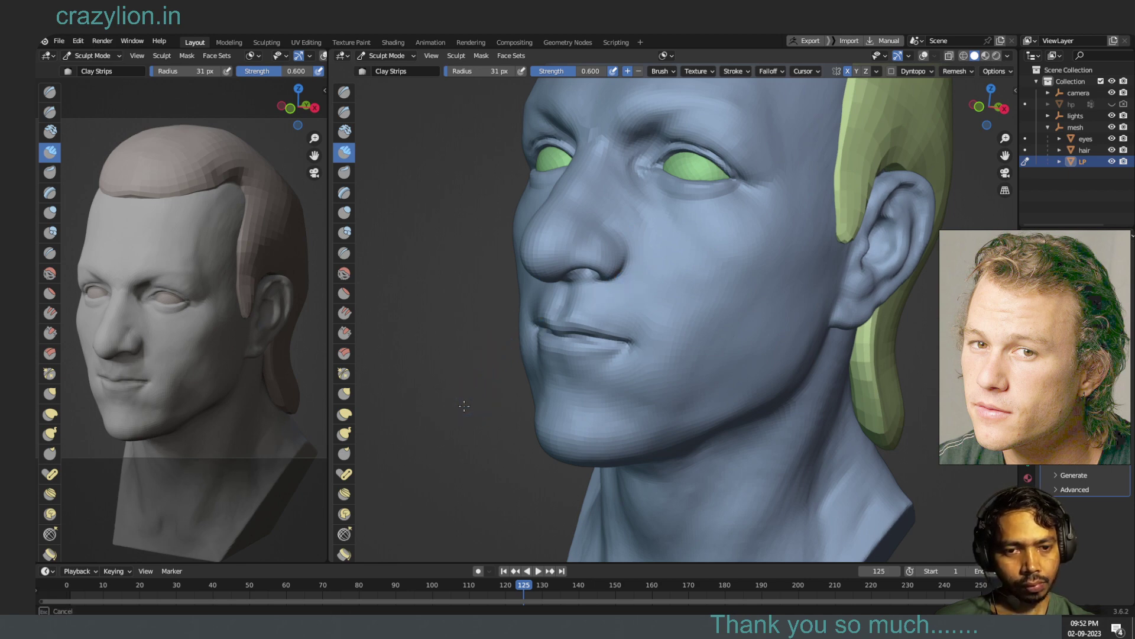
mouse_move(539, 402)
middle_mouse_down()
mouse_move(539, 463)
mouse_move(572, 453)
middle_mouse_up()
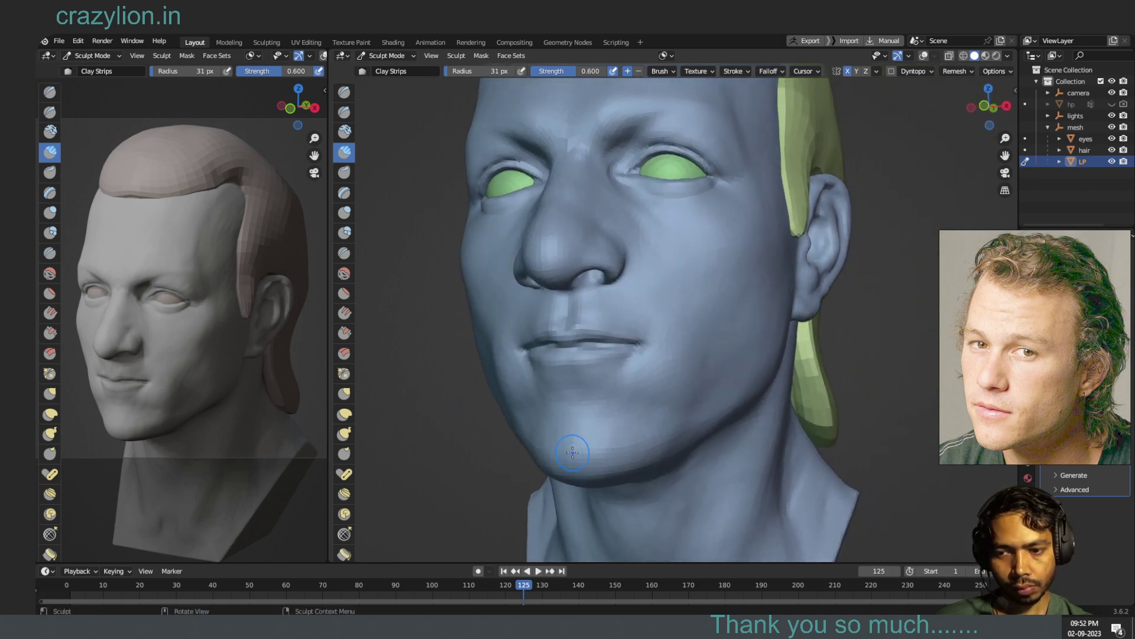
mouse_move(839, 291)
middle_mouse_down()
mouse_move(856, 347)
mouse_move(694, 350)
mouse_move(750, 306)
middle_mouse_up()
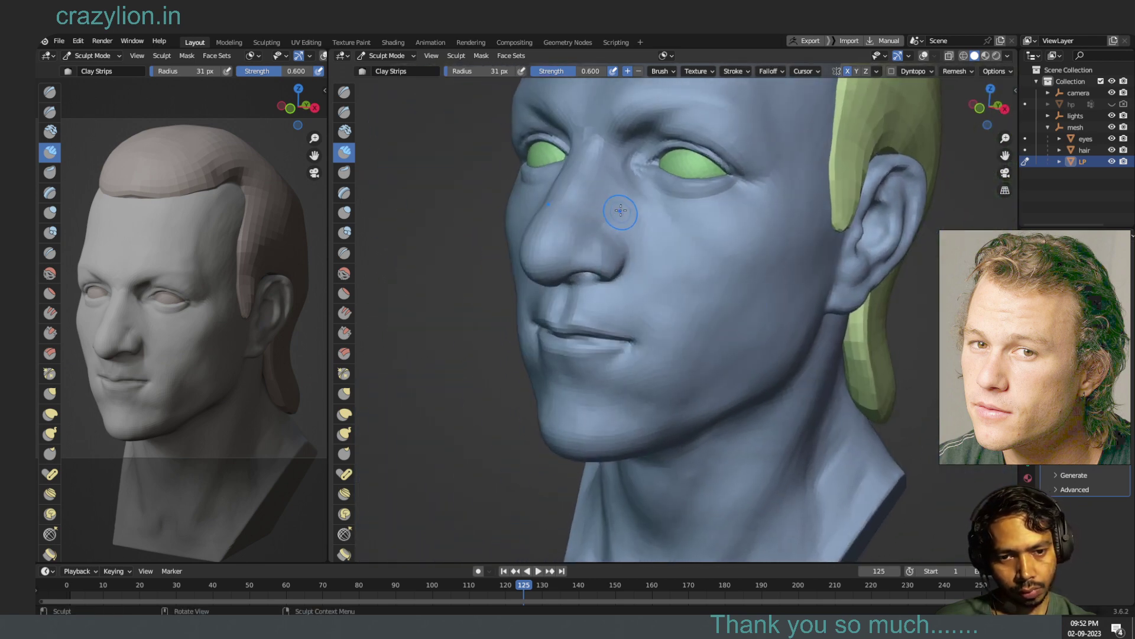
middle_click_drag(621, 211, 619, 220)
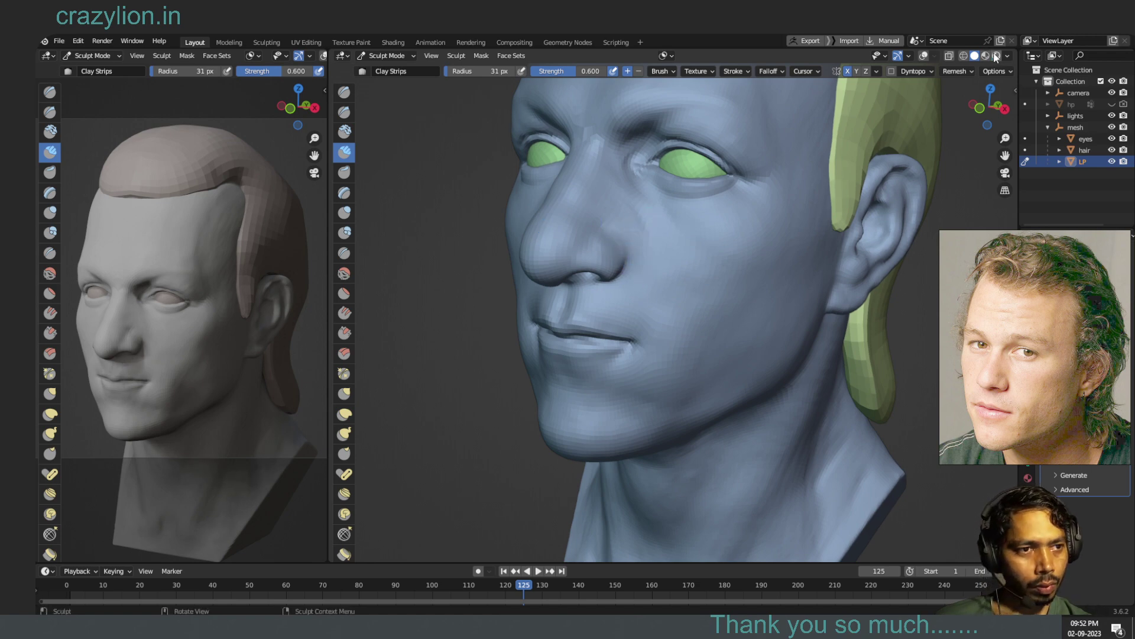
- Try Studio lighting with Single, Attribute, Texture and Material colours, settling on Random
left_click(1009, 54)
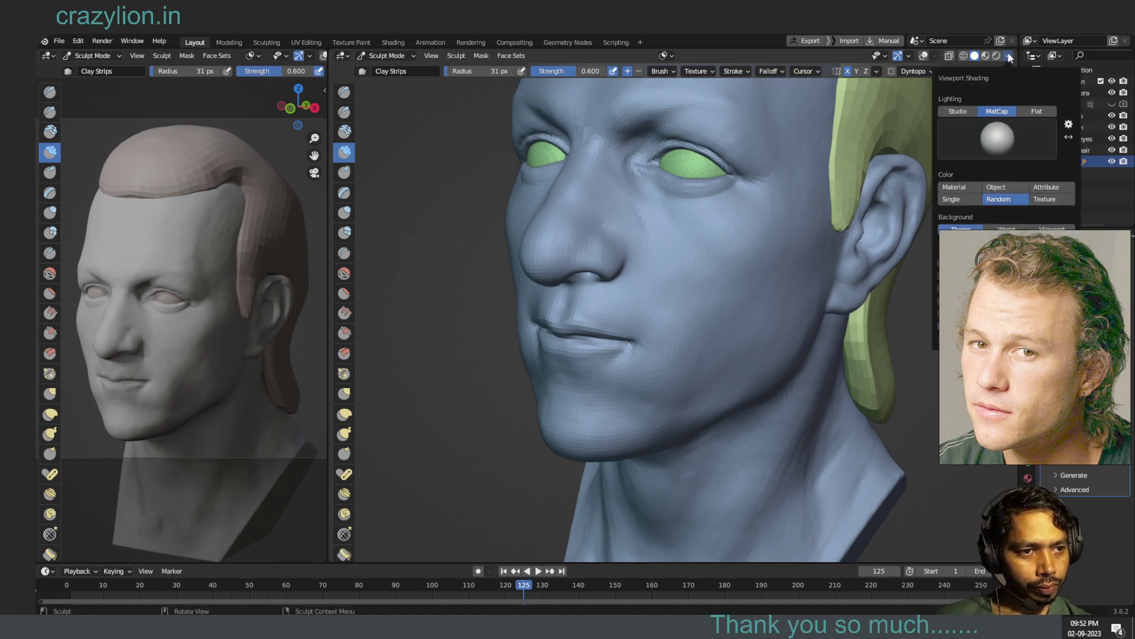
left_click(971, 110)
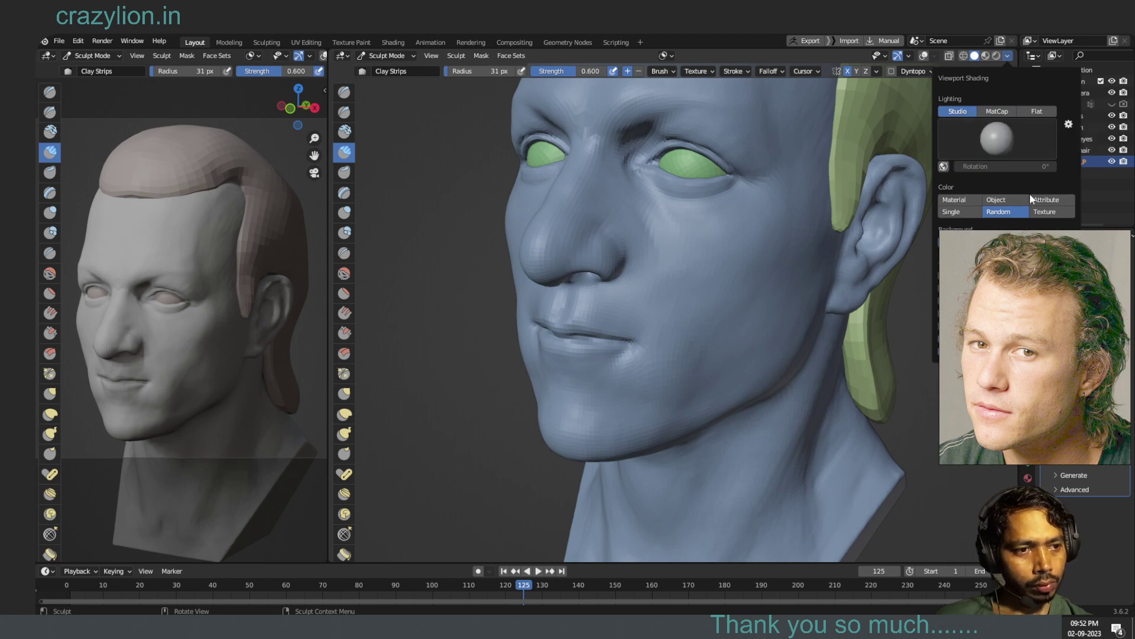
left_click(1003, 199)
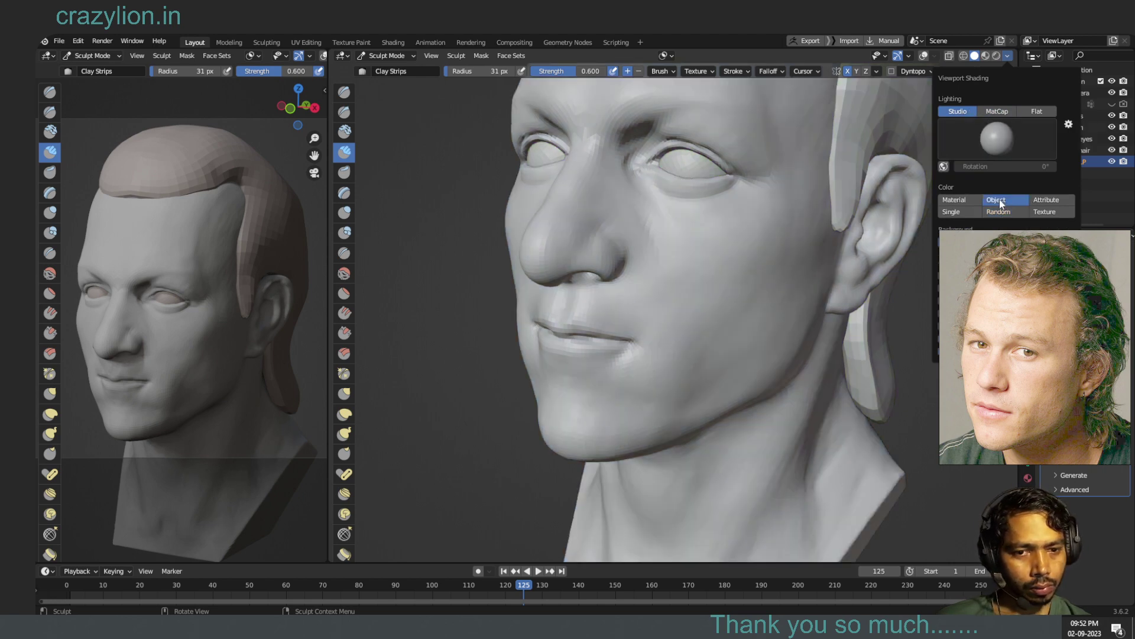
left_click(1038, 199)
left_click(1006, 211)
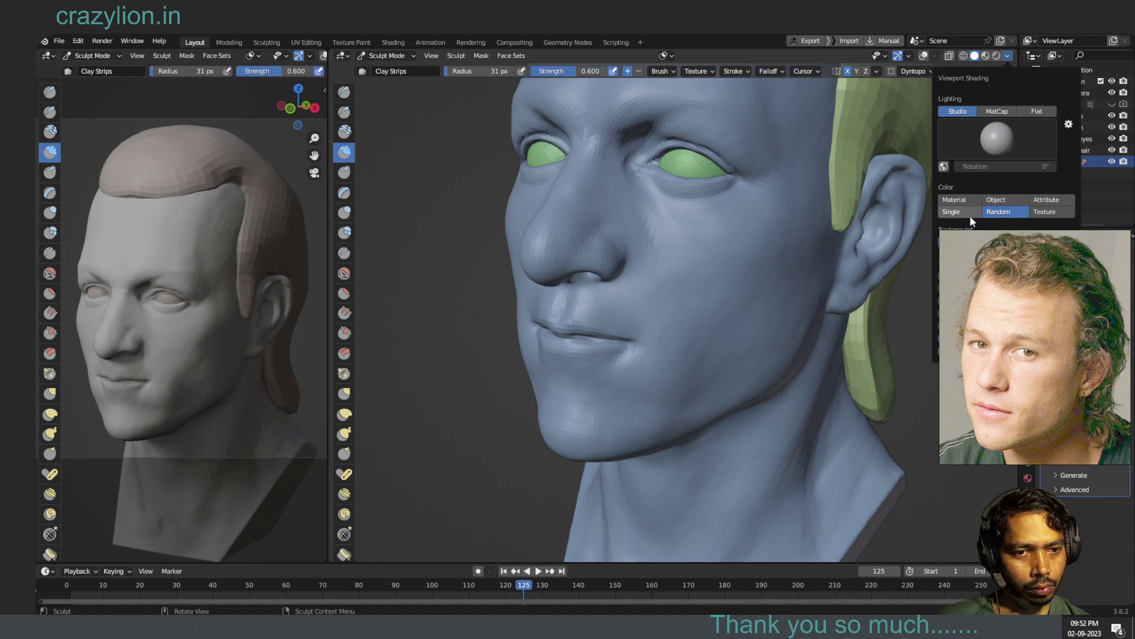
left_click(966, 211)
left_click(1005, 211)
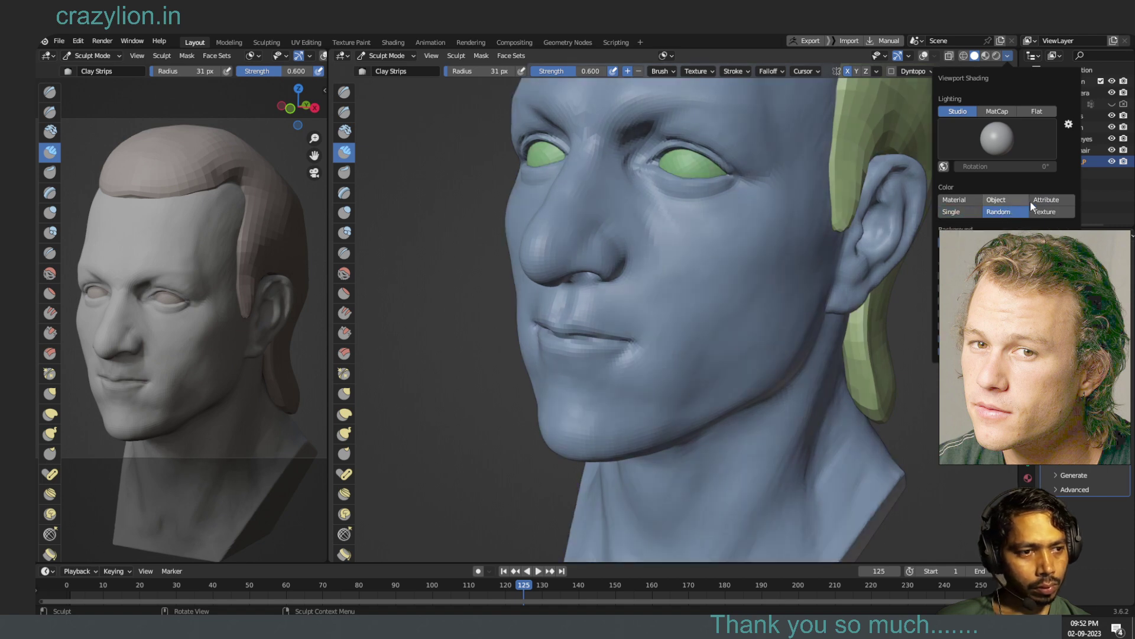
left_click(1045, 200)
left_click(1005, 212)
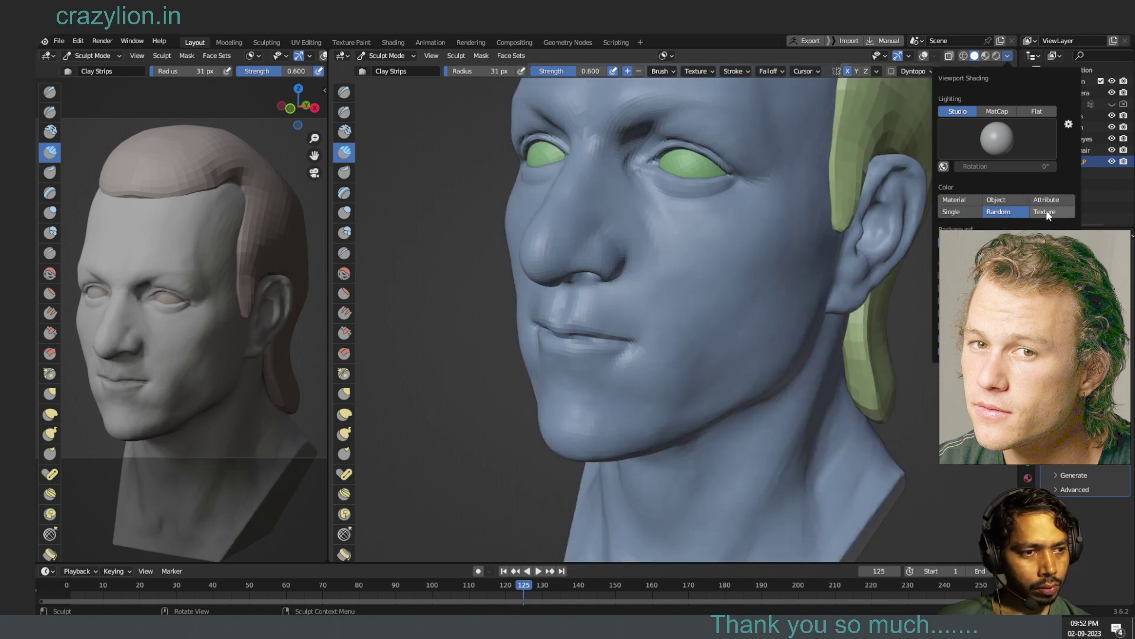
left_click(1041, 213)
left_click(1008, 214)
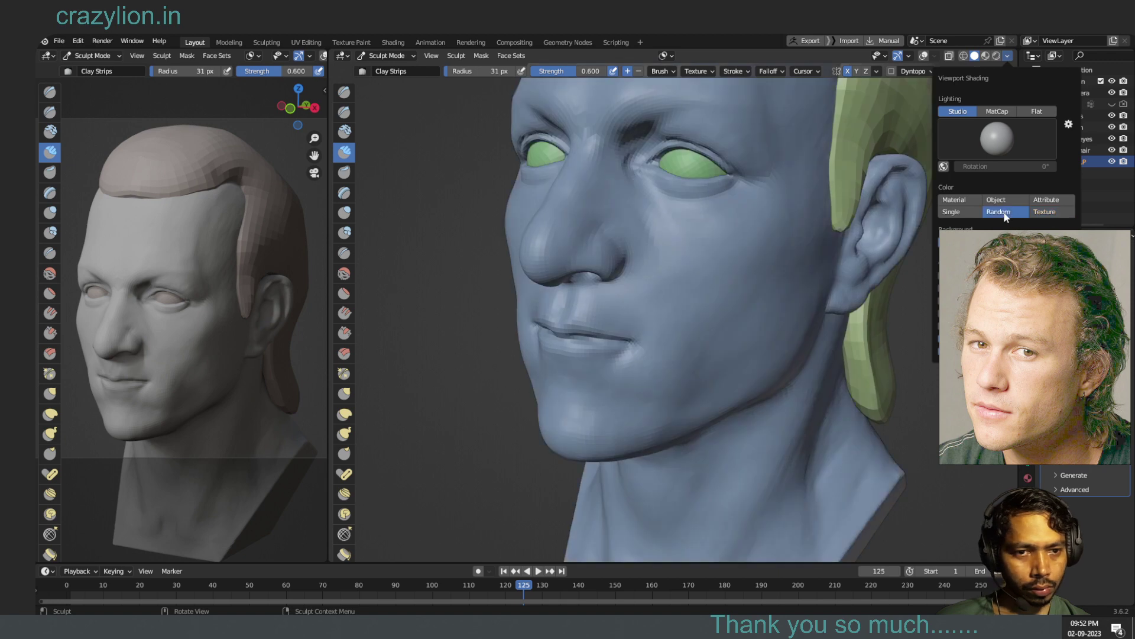
left_click(959, 199)
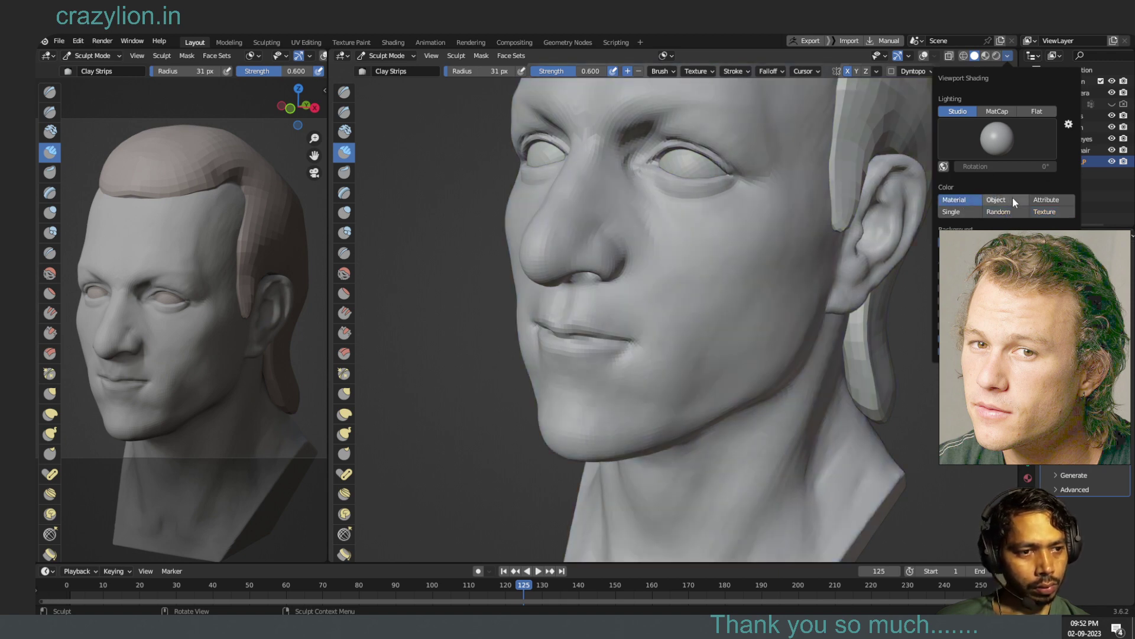
left_click(1007, 213)
- Switch the lighting back to MatCap and apply the dark grey matcap
left_click(1002, 111)
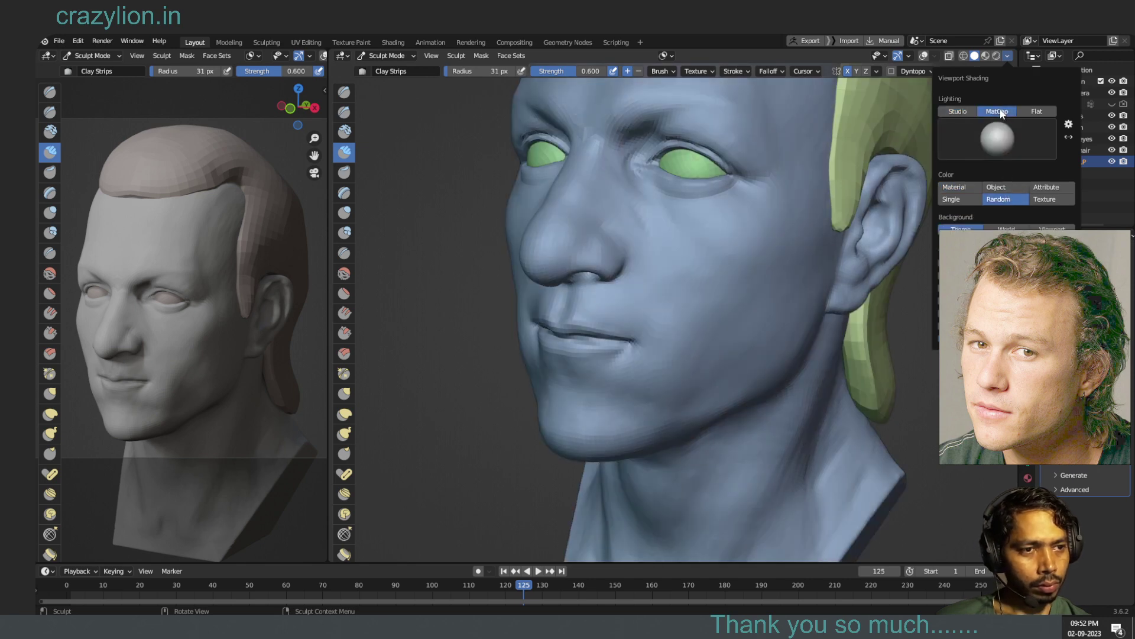
left_click(997, 188)
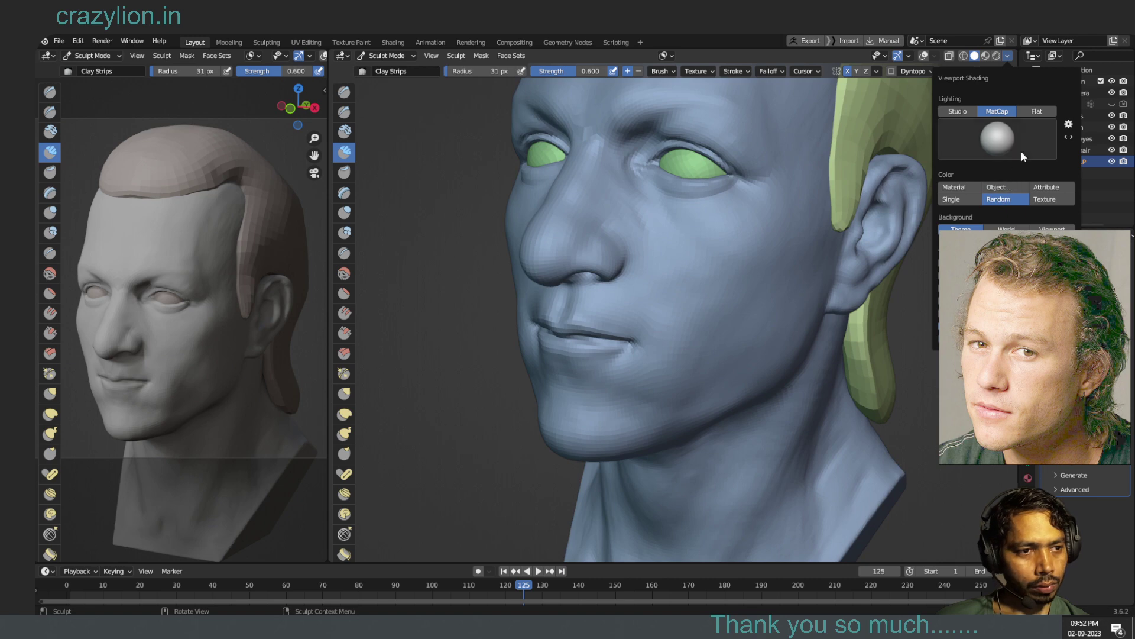
left_click(998, 140)
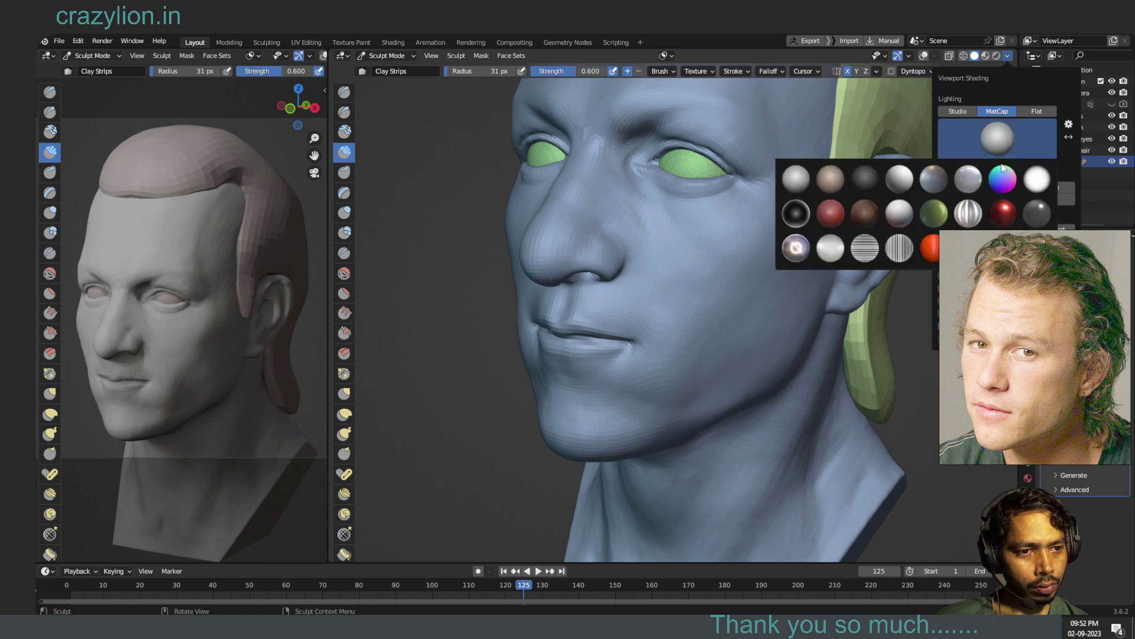
left_click(859, 184)
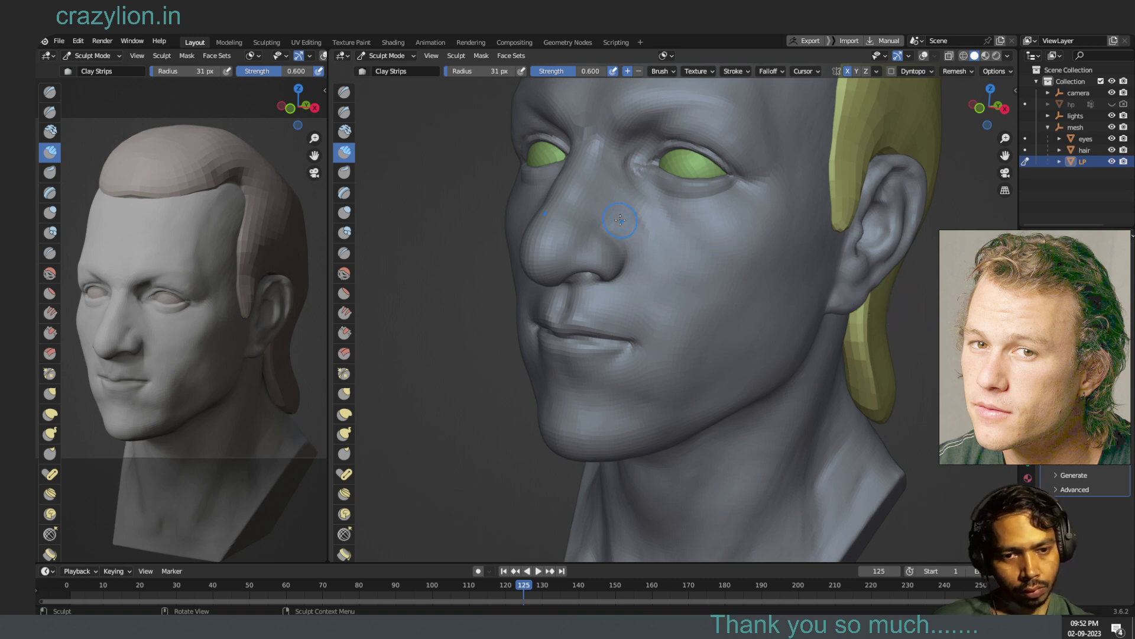
- Sculpt the nose, shrink the brush to 24 px, shape the nose bridge and smooth beside it
left_click_drag(615, 220, 619, 226)
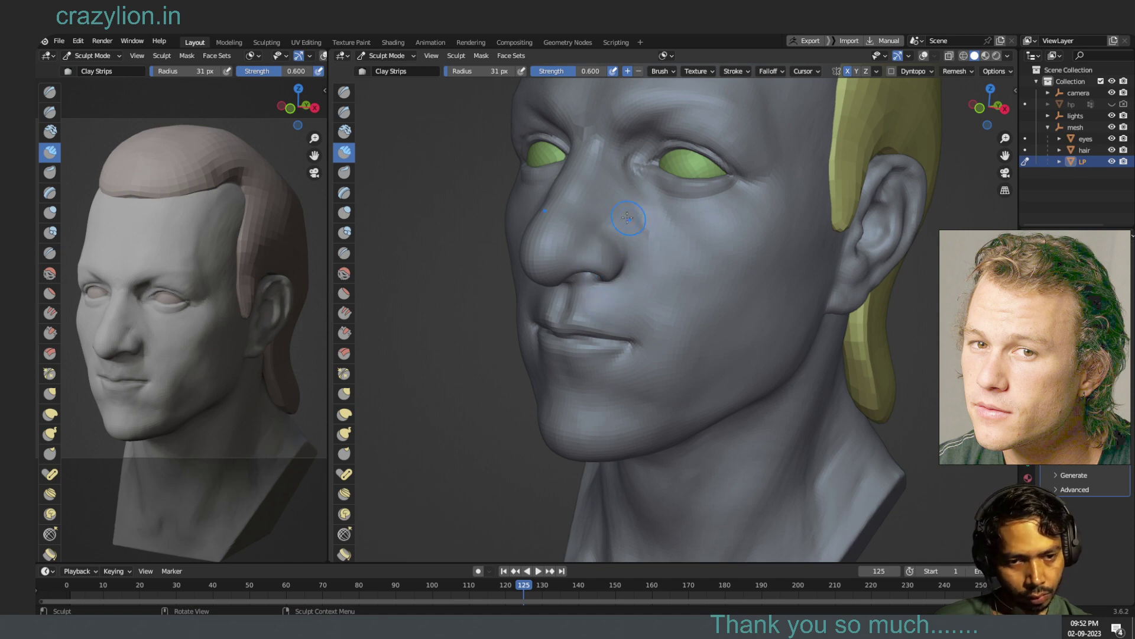
left_click_drag(602, 199, 622, 226)
key("bracketleft")
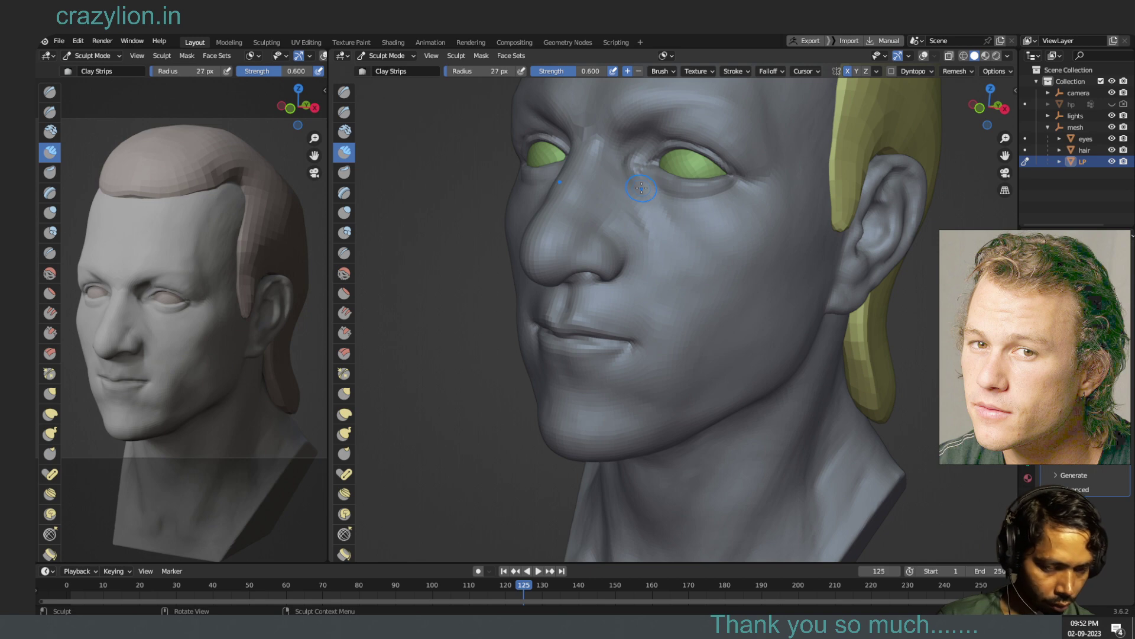
key("bracketleft")
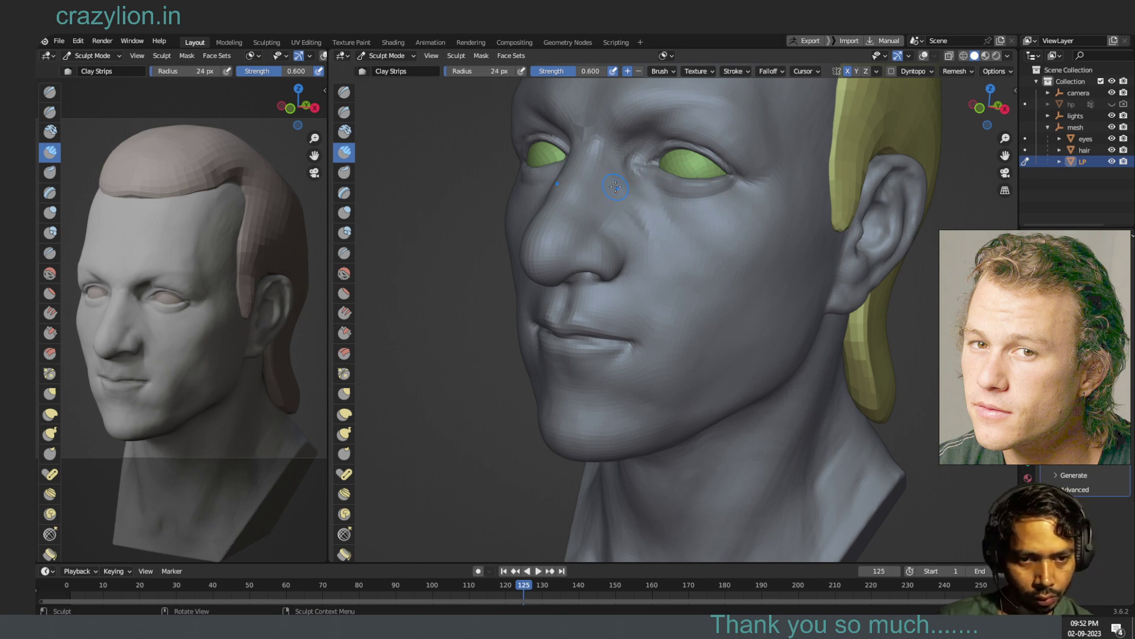
left_click_drag(616, 186, 622, 203)
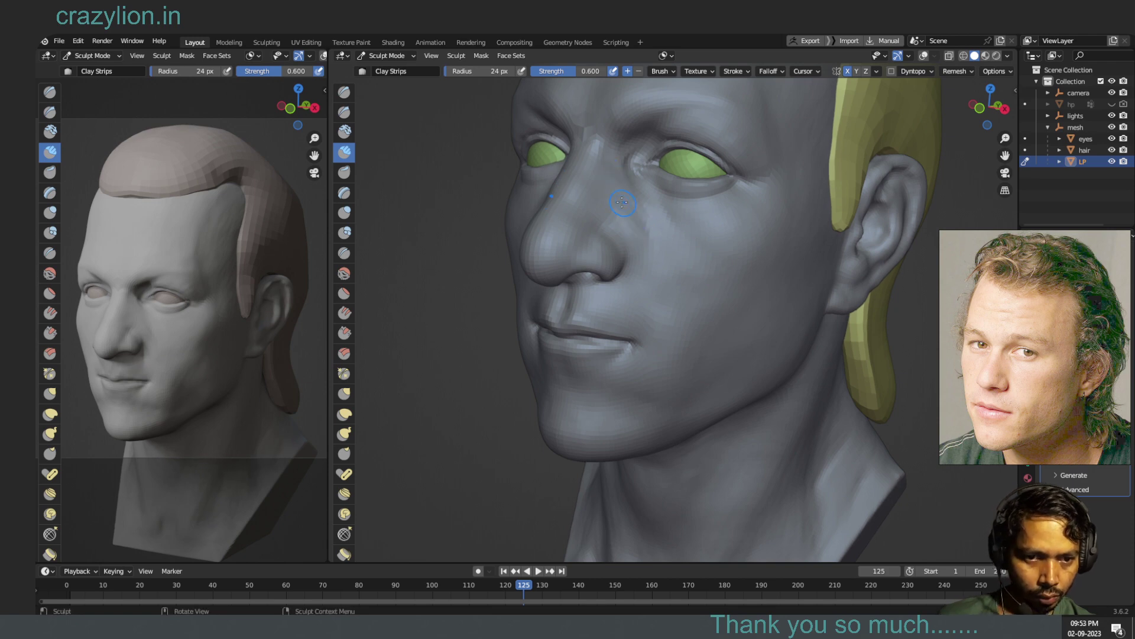
key("ctrl")
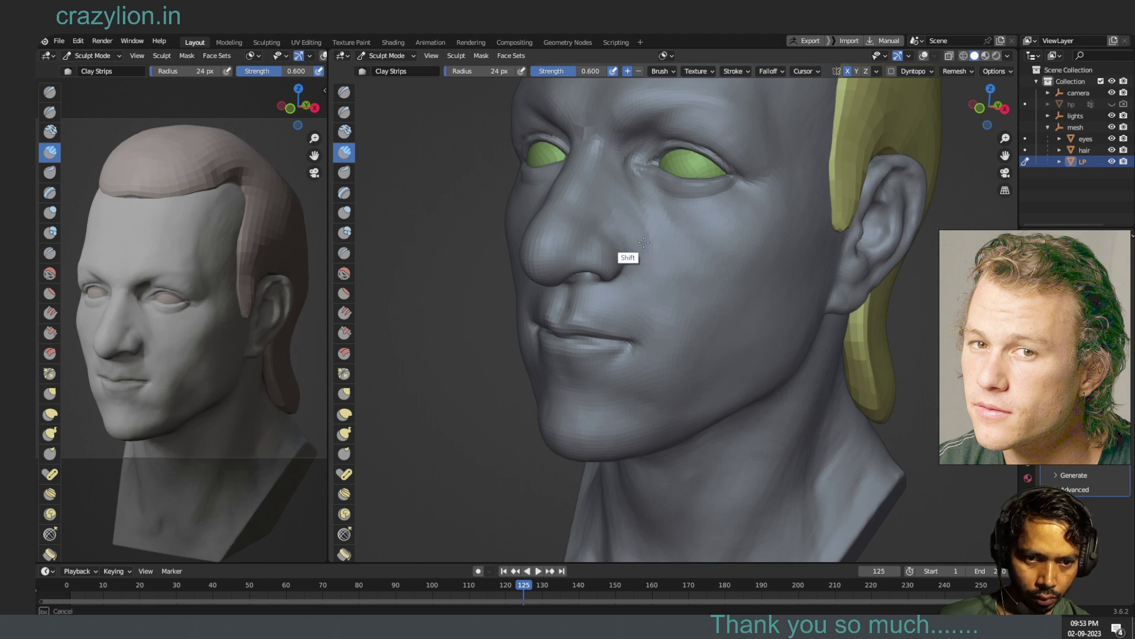
mouse_move(627, 226)
left_mouse_down("shift")
mouse_move(618, 221)
mouse_move(619, 230)
left_mouse_up("shift")
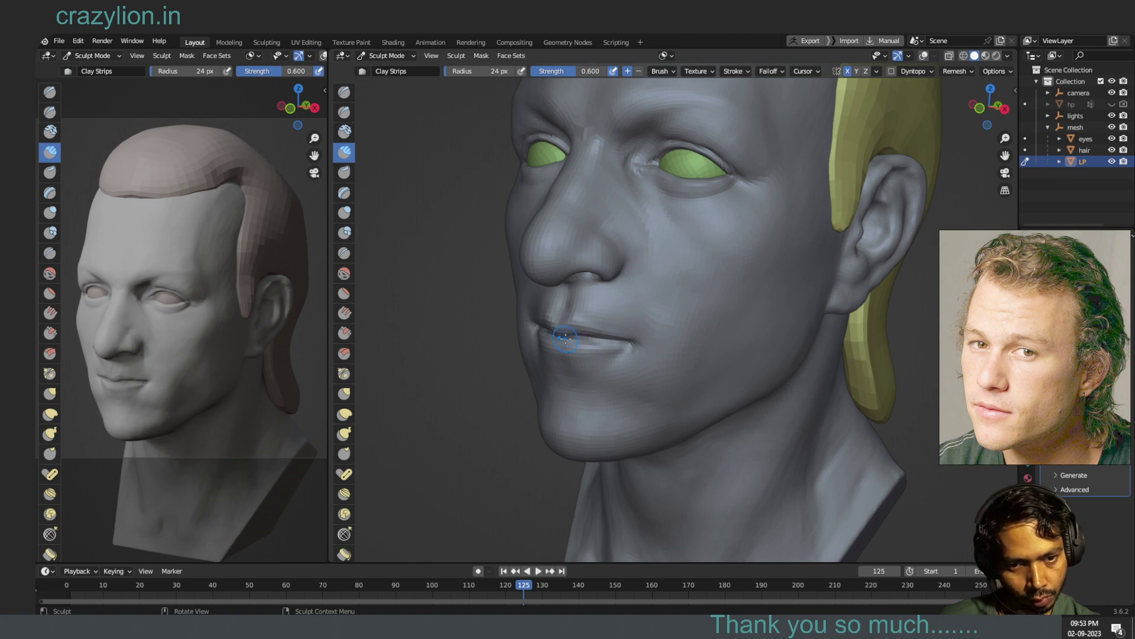
- Sculpt the side of the nose and the area beside it from profile and frontal views
middle_click_drag(910, 312, 865, 316)
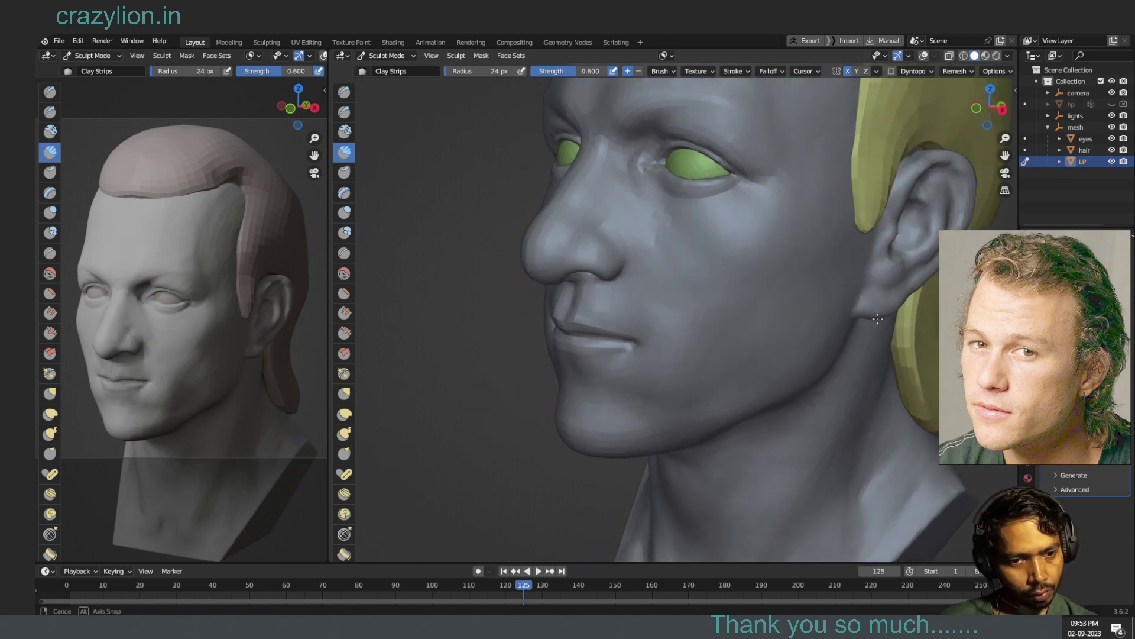
left_click_drag(618, 247, 613, 249)
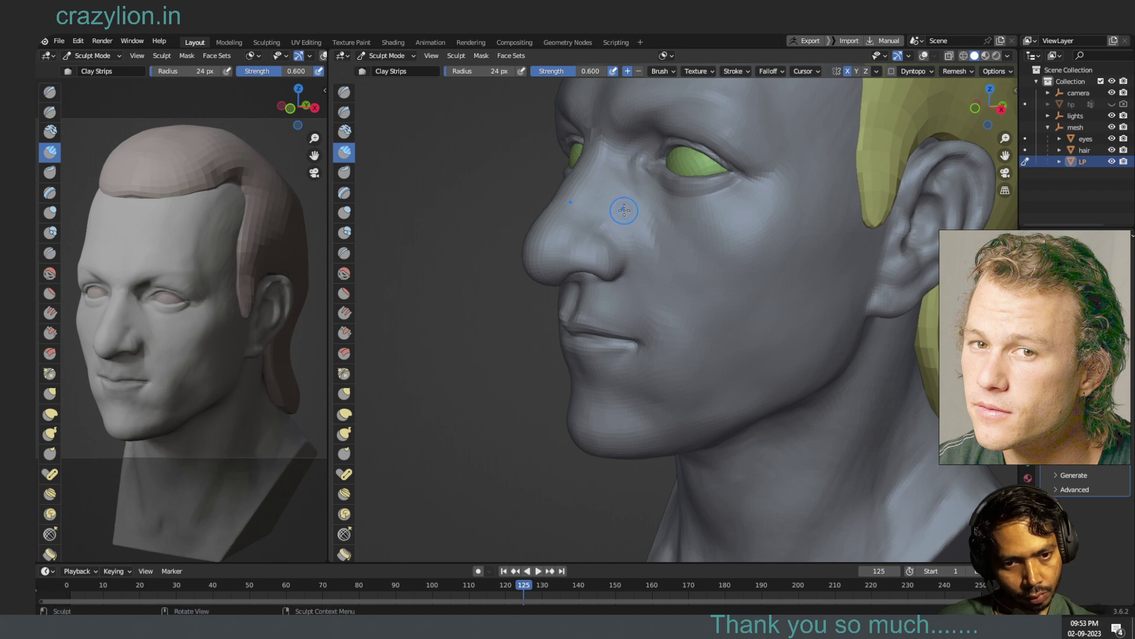
left_click_drag(624, 210, 622, 231)
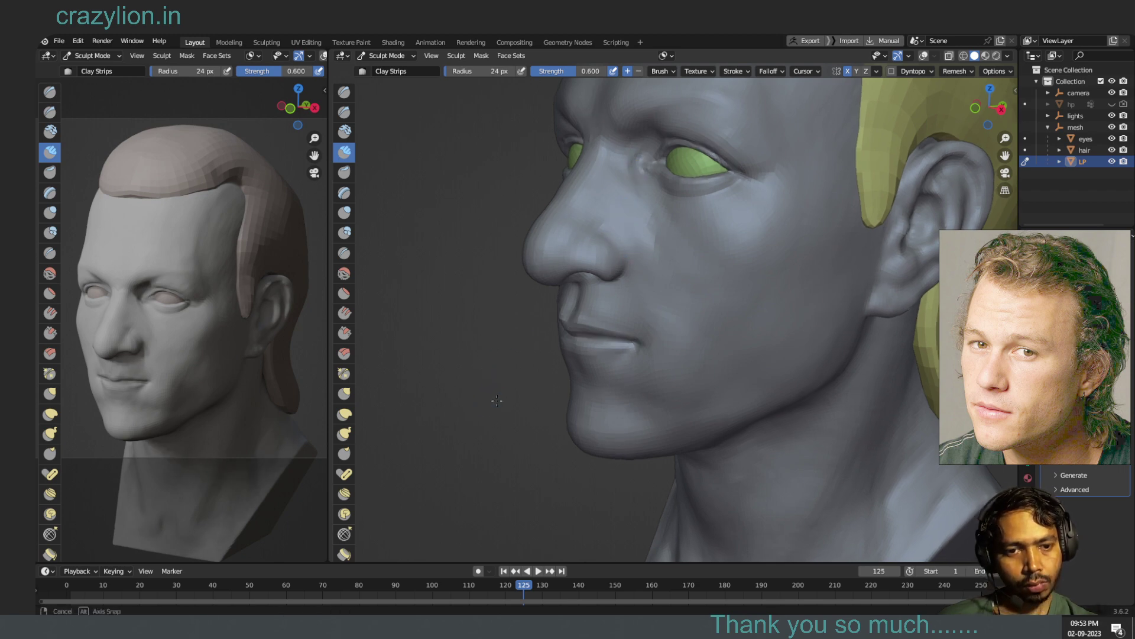
mouse_move(503, 363)
middle_mouse_down()
mouse_move(548, 385)
mouse_move(907, 304)
mouse_move(875, 331)
middle_mouse_up()
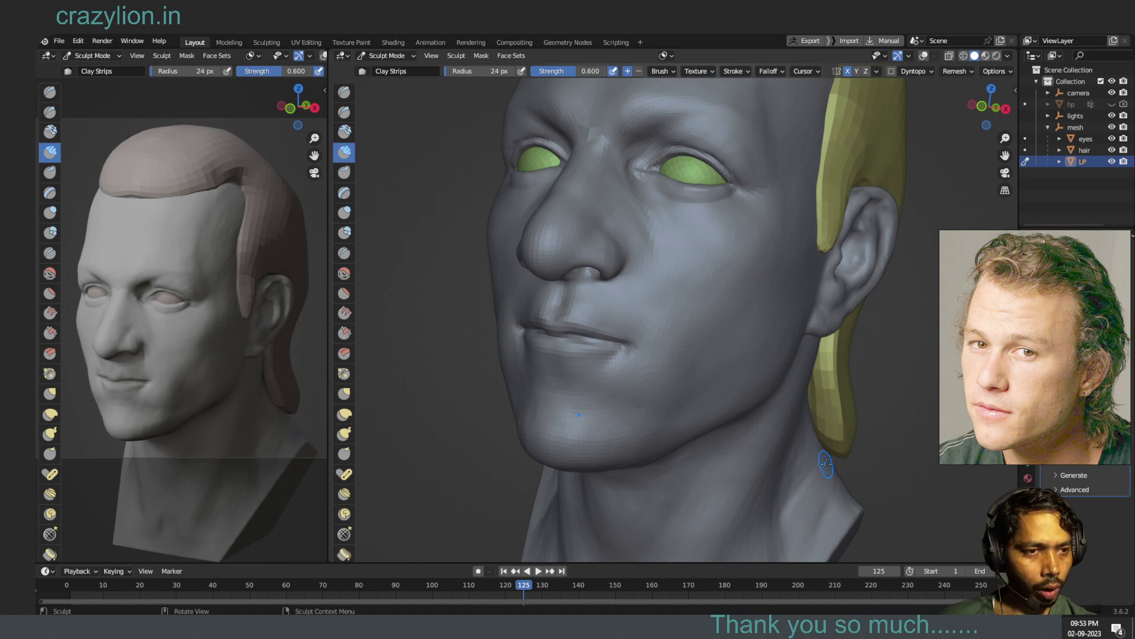
mouse_move(995, 129)
left_mouse_down()
mouse_move(1023, 108)
mouse_move(982, 90)
mouse_move(932, 129)
left_mouse_up()
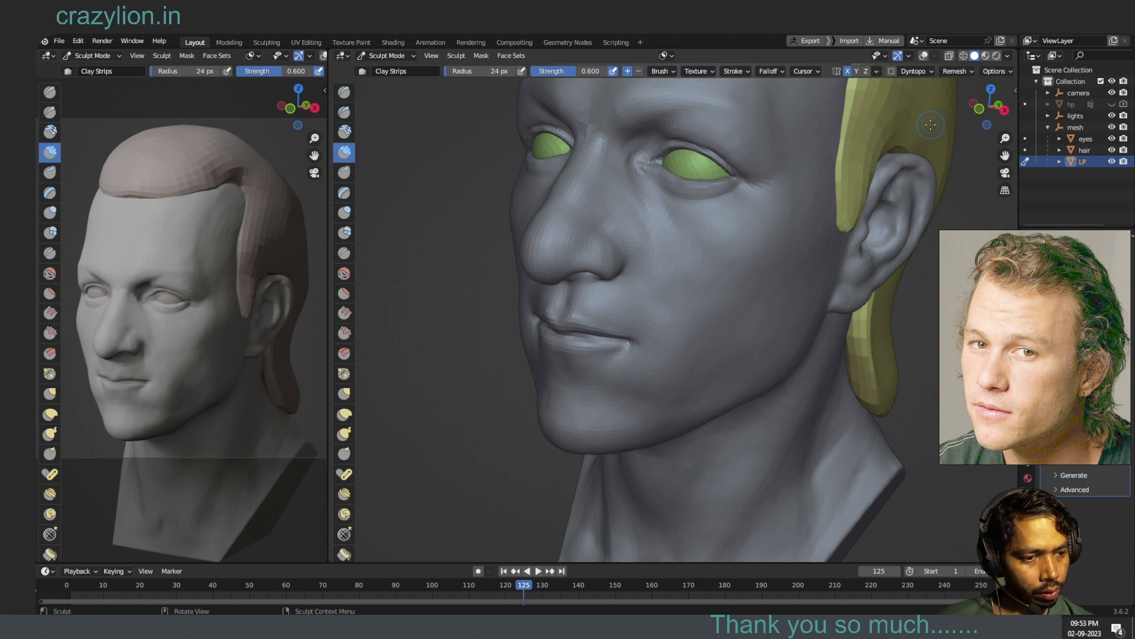
middle_click_drag(652, 239, 643, 229)
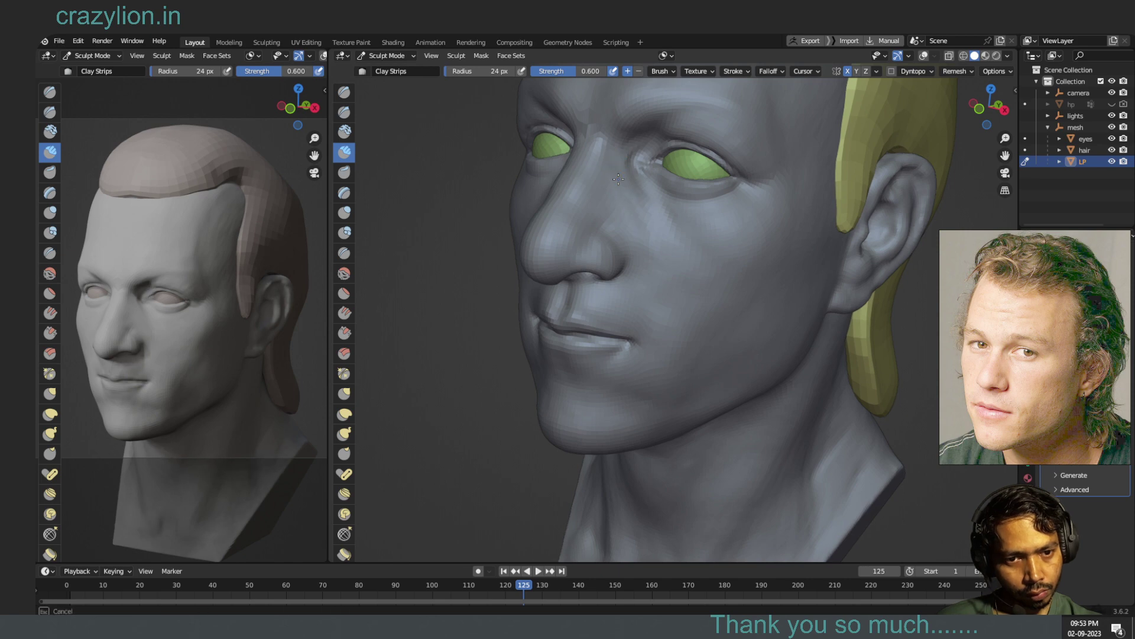
middle_click_drag(617, 180, 632, 248)
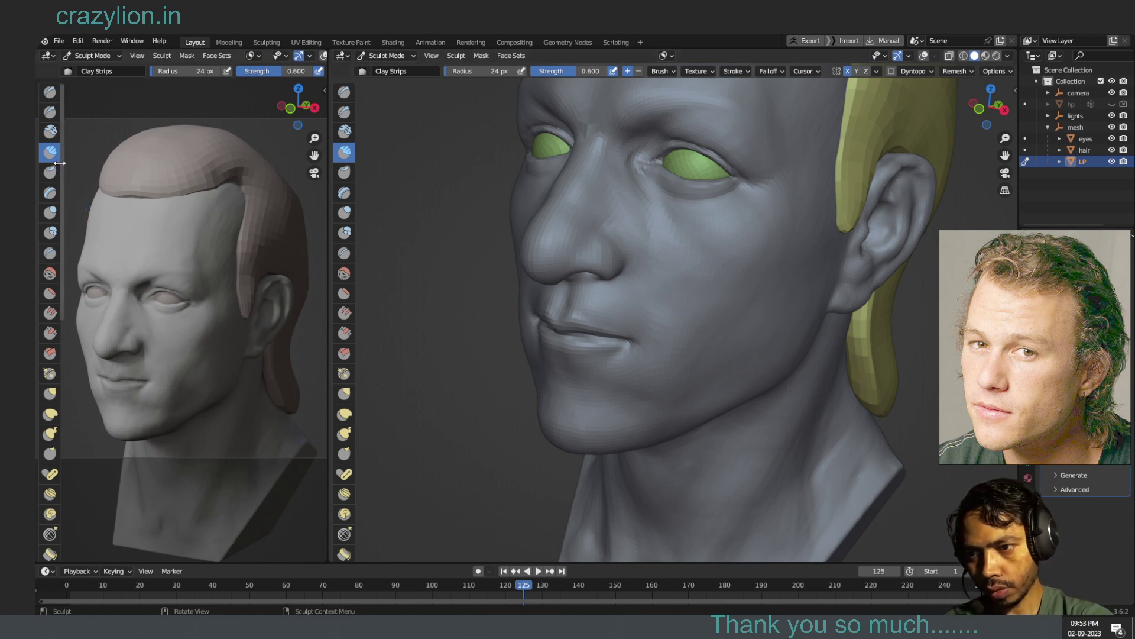
- Switch to the Draw Sharp brush and smooth the surface around the nose
left_click(50, 112)
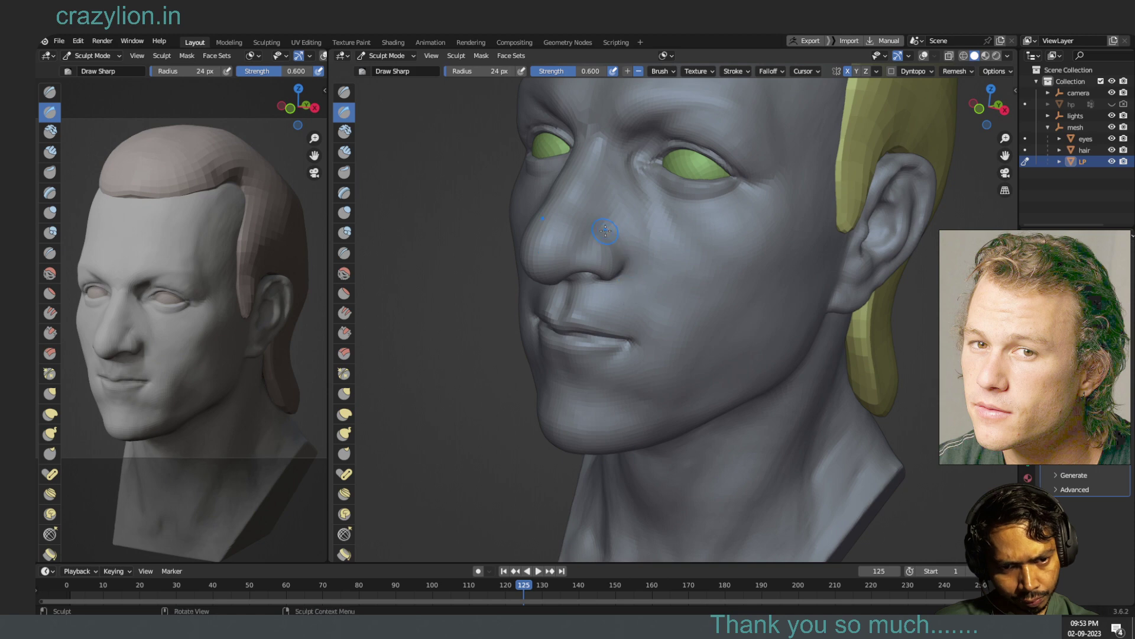
key("ctrl")
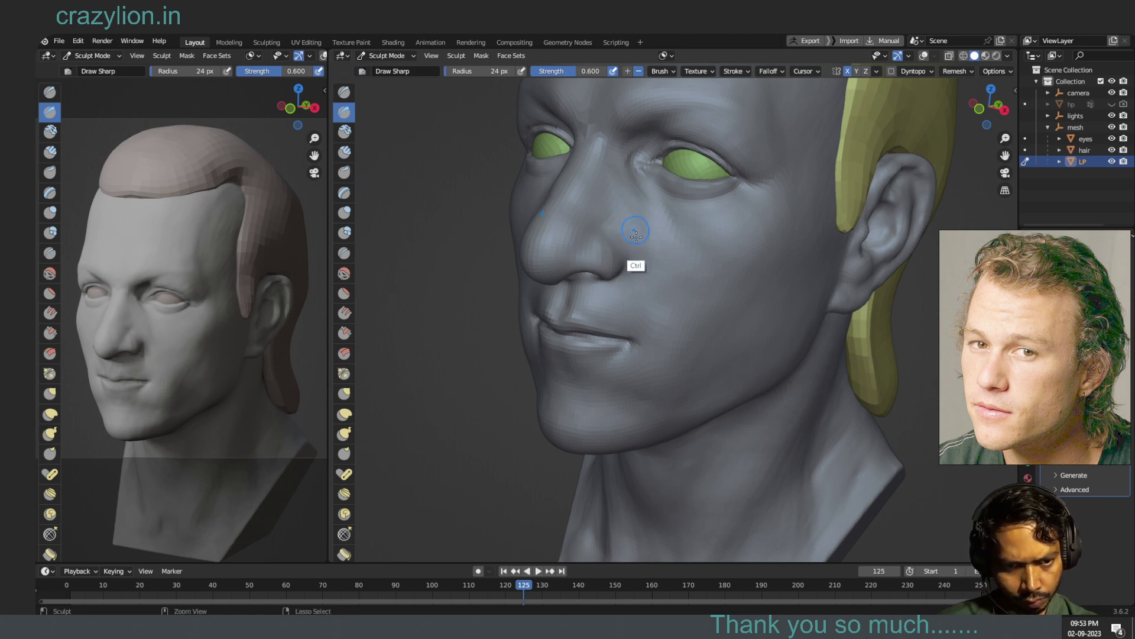
key("b")
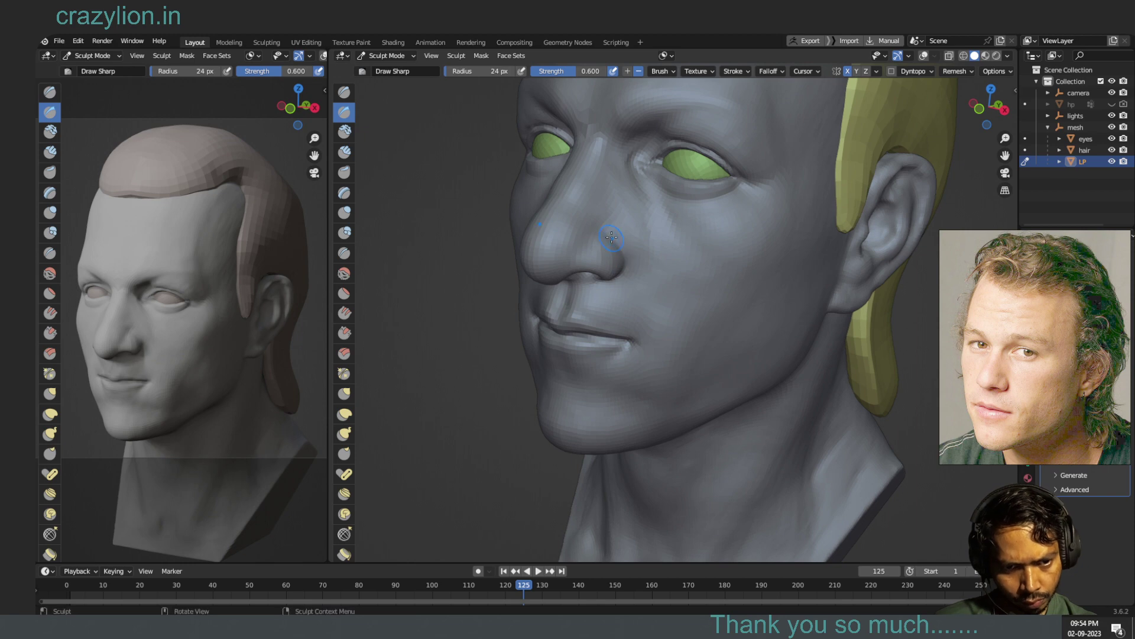
key("Escape")
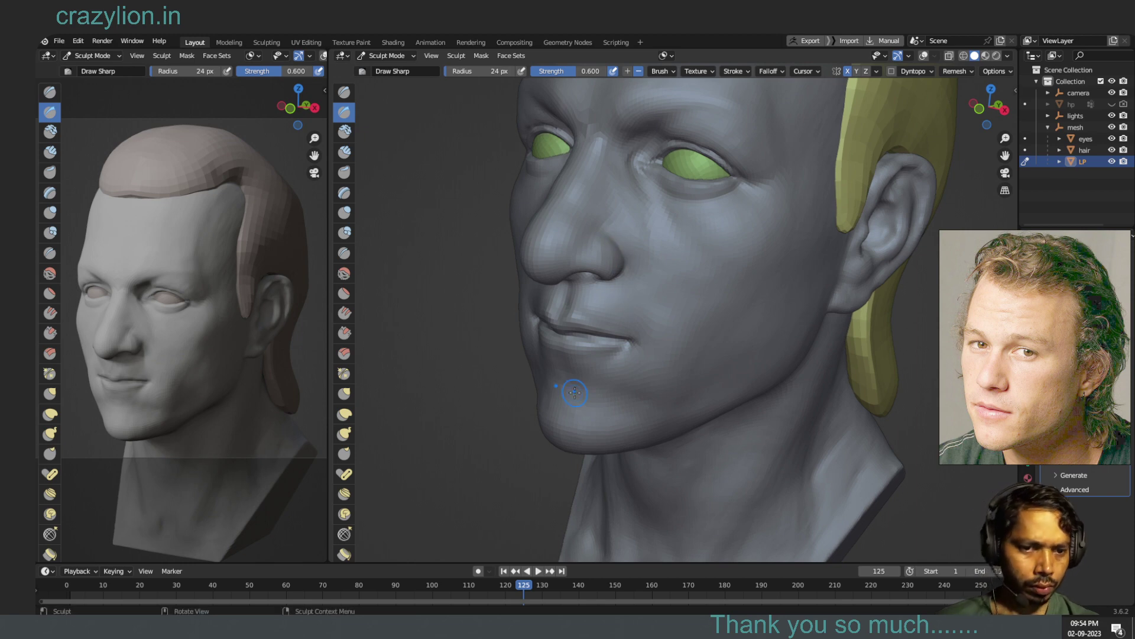
left_click_drag(975, 121, 949, 170)
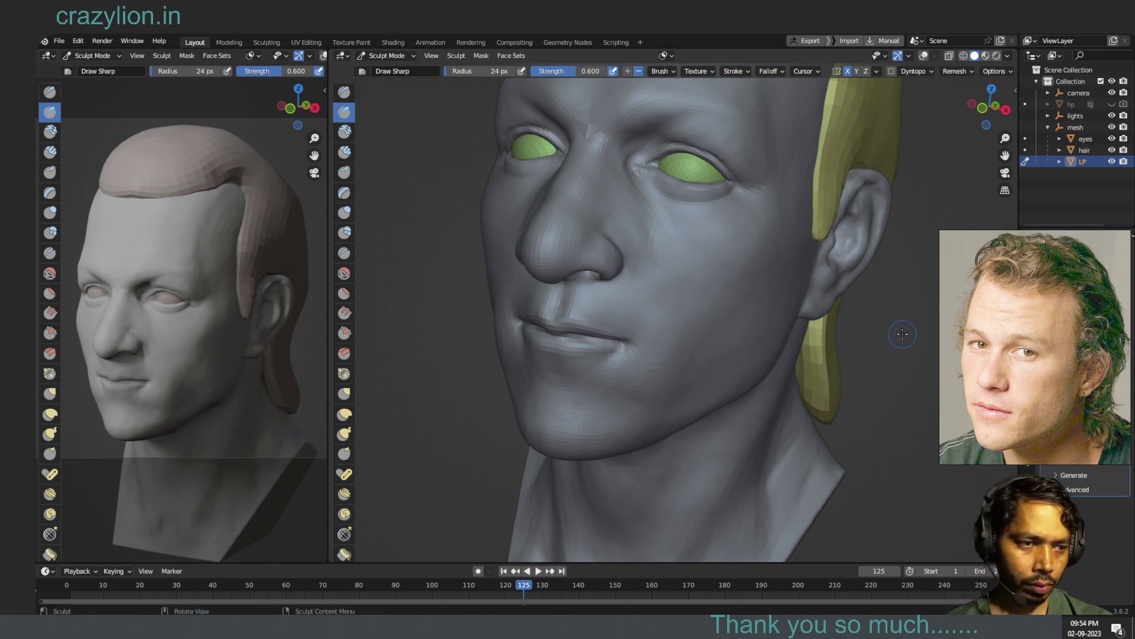
left_click_drag(987, 110, 927, 136)
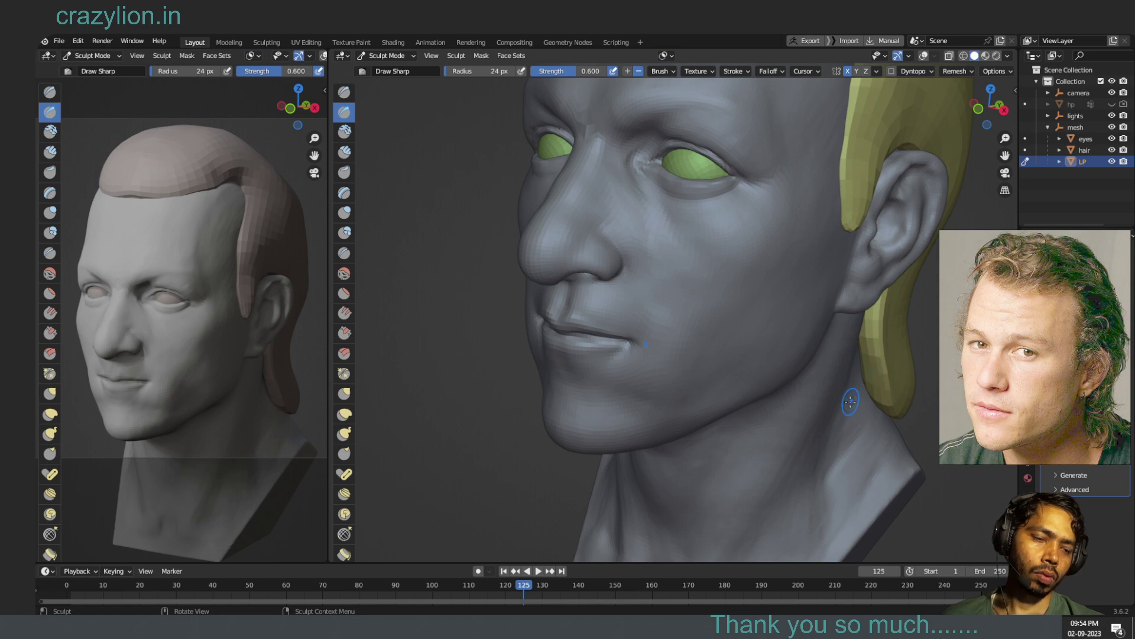
left_click_drag(995, 130, 961, 146)
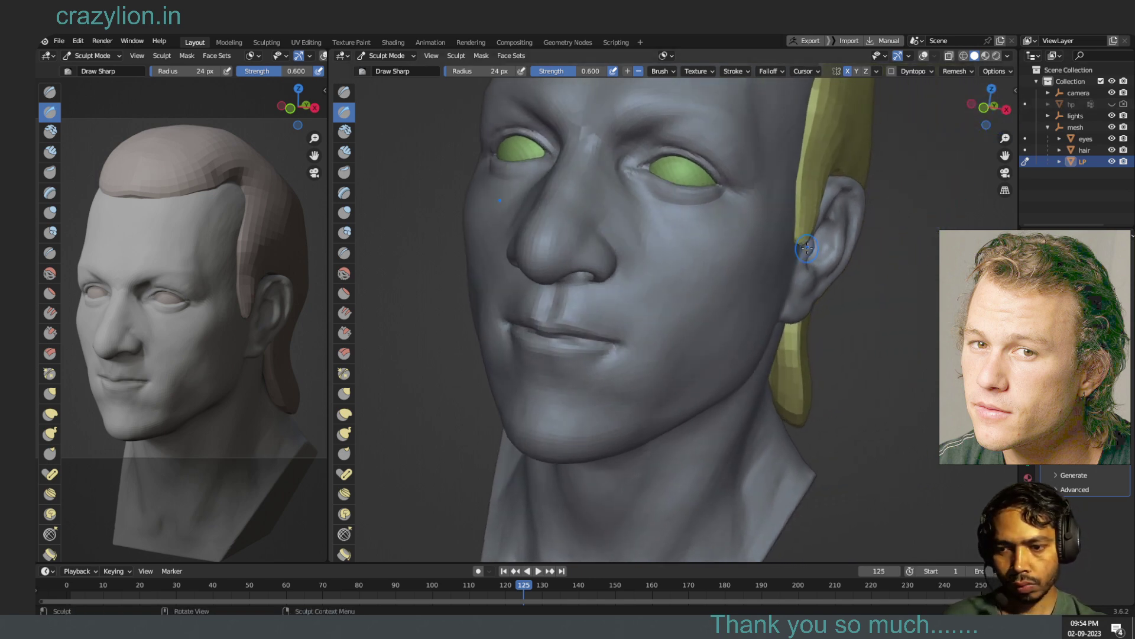
mouse_move(644, 204)
left_mouse_down("shift")
mouse_move(617, 210)
mouse_move(608, 180)
mouse_move(634, 237)
left_mouse_up("shift")
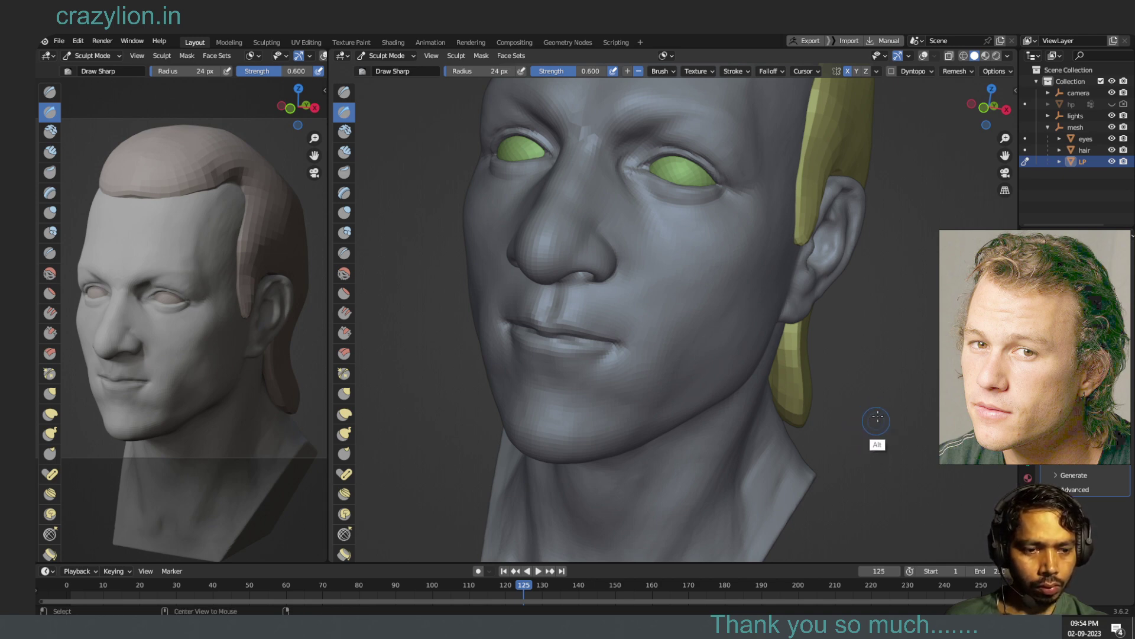
- Play and stop the turntable animation to review the bust turning, then restart playback
middle_click_drag(879, 368, 852, 333)
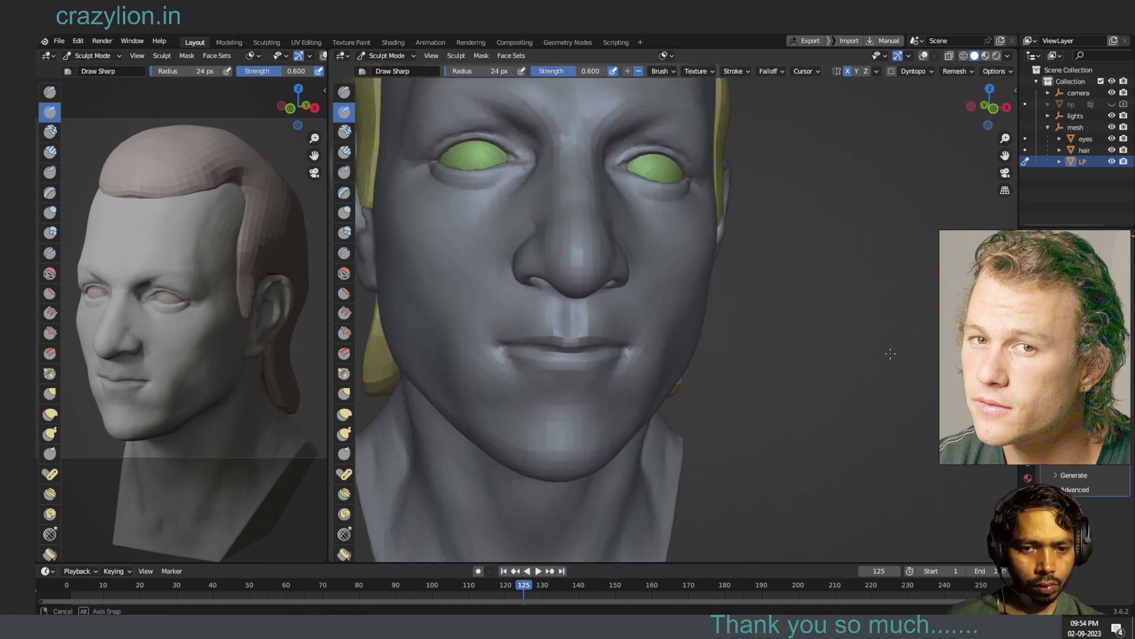
middle_click_drag(811, 404, 802, 388)
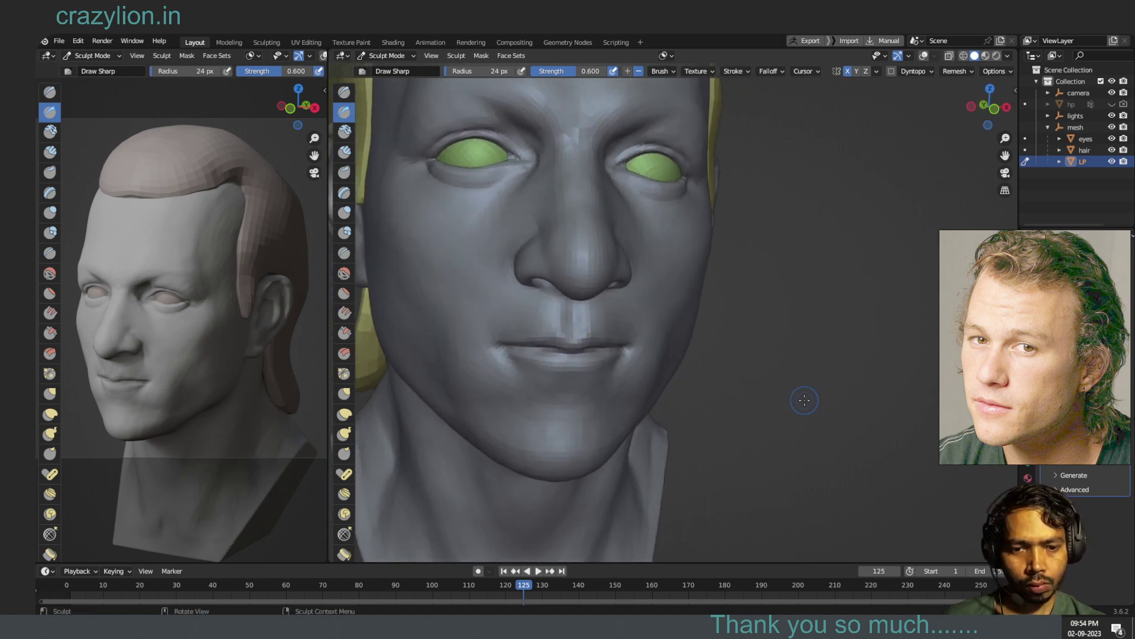
mouse_move(804, 400)
middle_mouse_down()
mouse_move(800, 383)
mouse_move(827, 379)
middle_mouse_up()
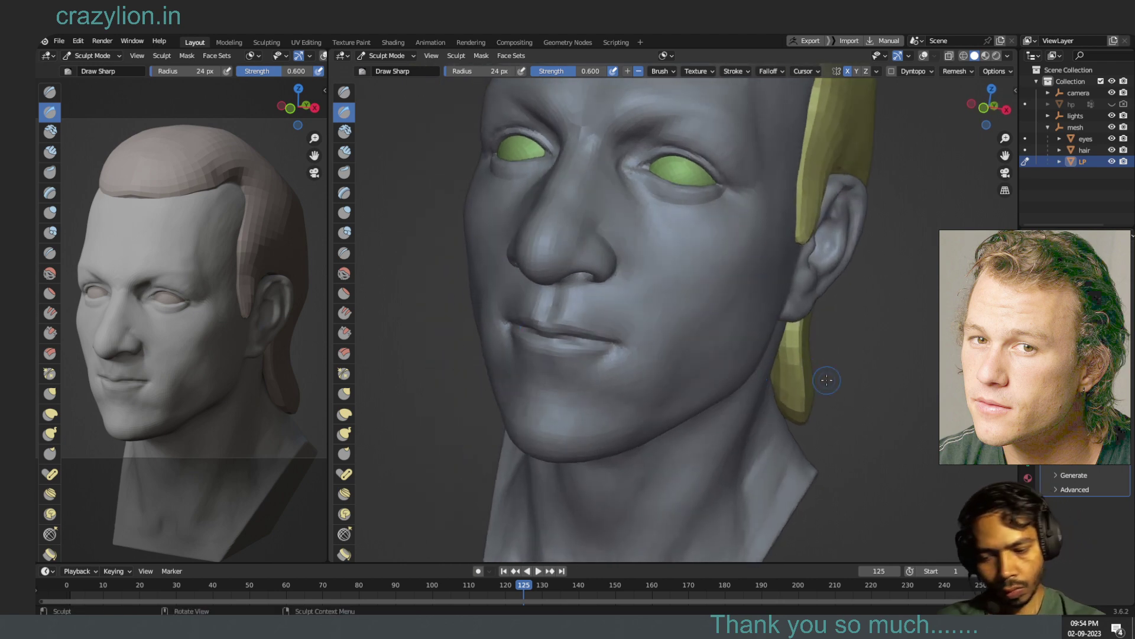
left_click(537, 572)
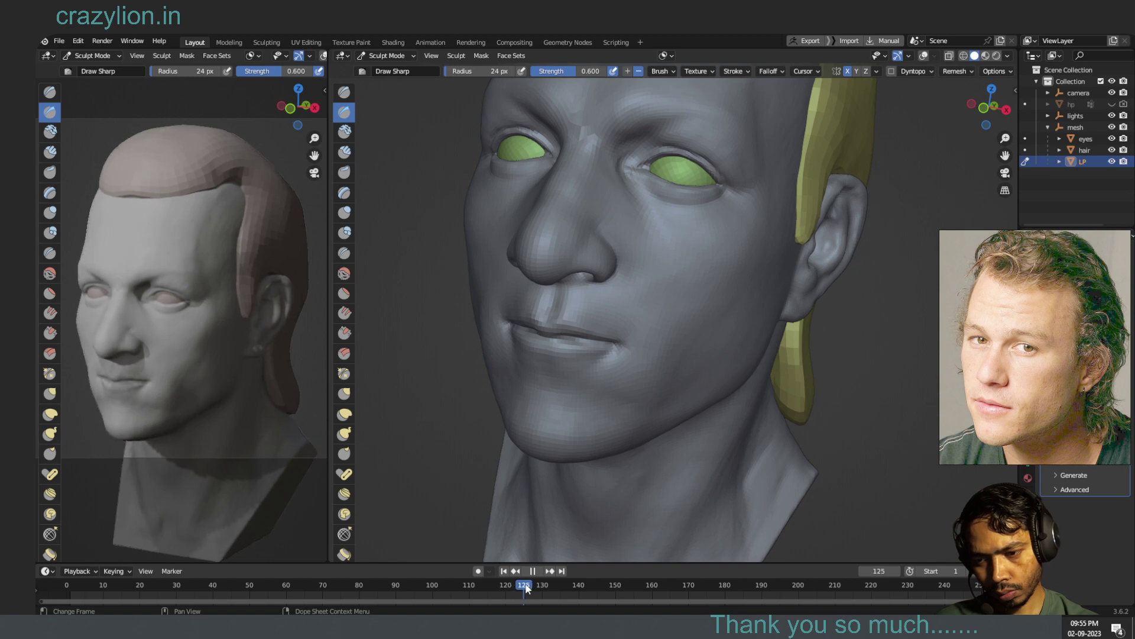
left_click(533, 571)
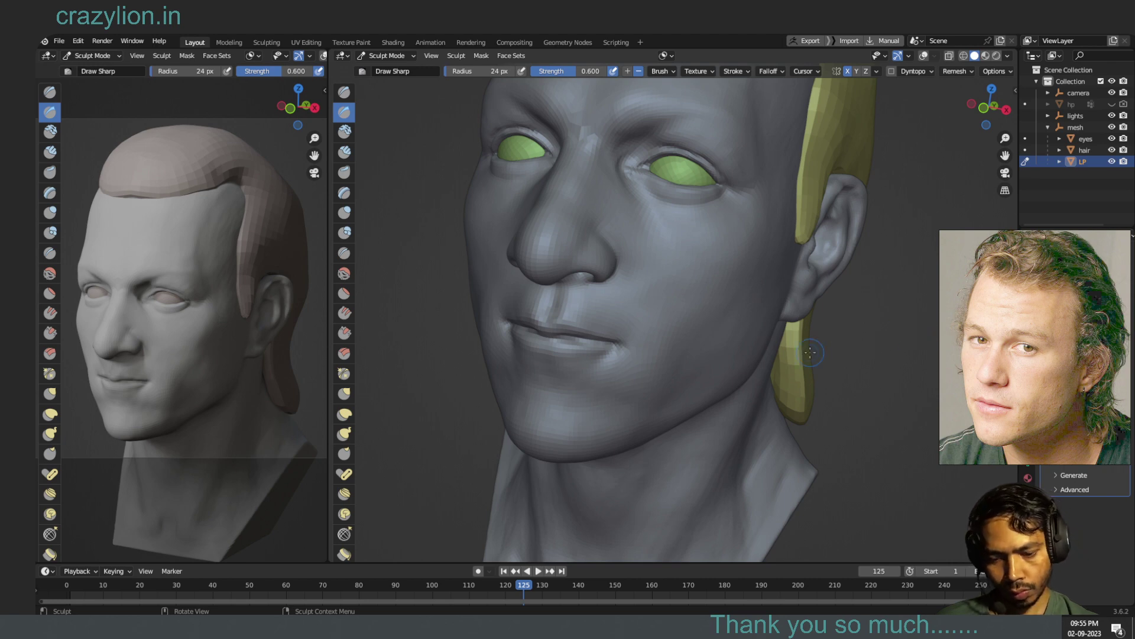
key("shift+ctrl+space")
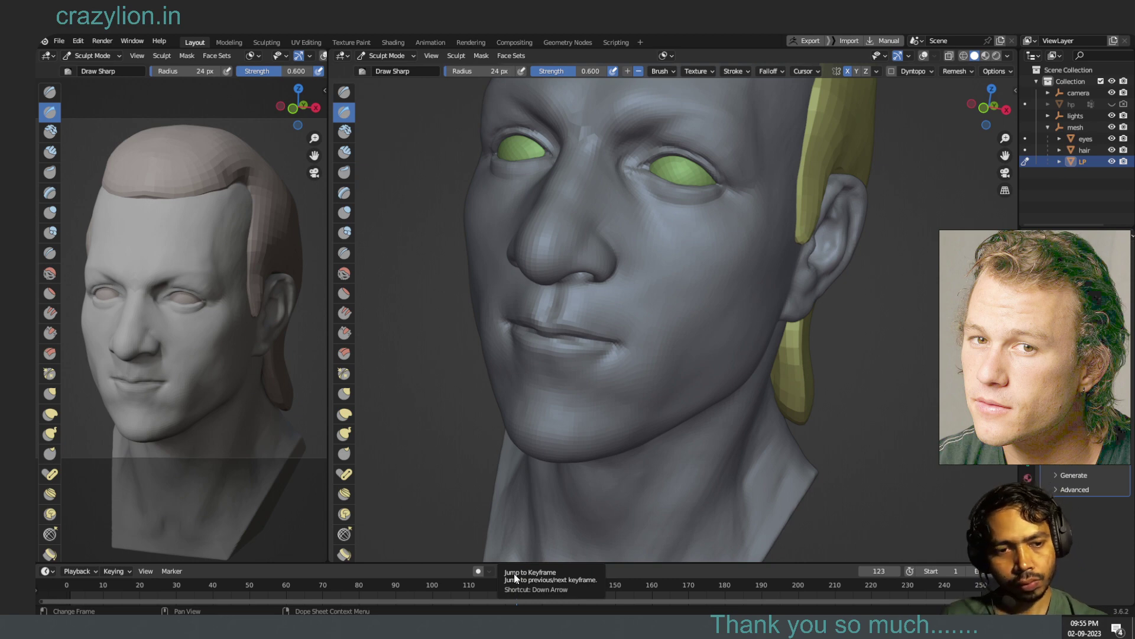
- Enlarge the Draw Sharp brush radius to 61 px
key("f")
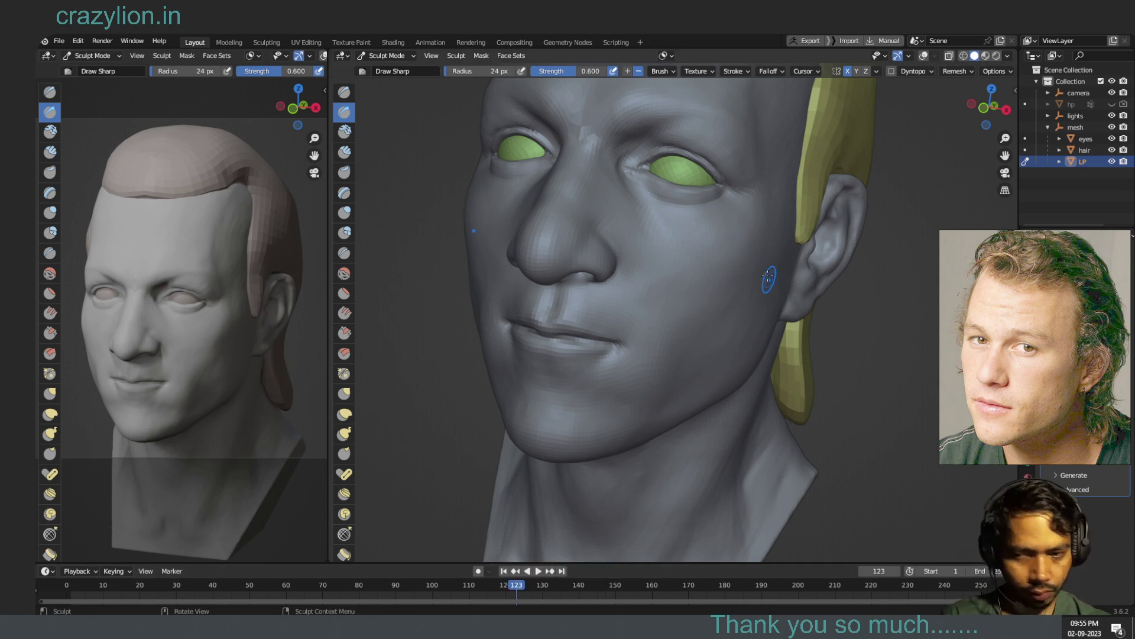
left_click(747, 264)
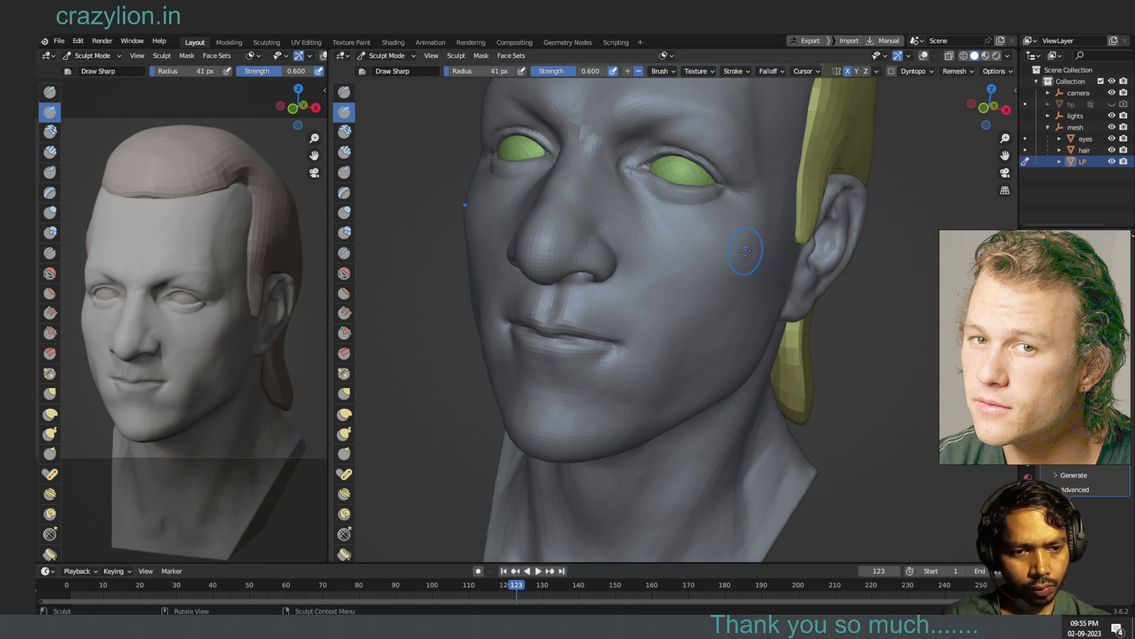
key("f")
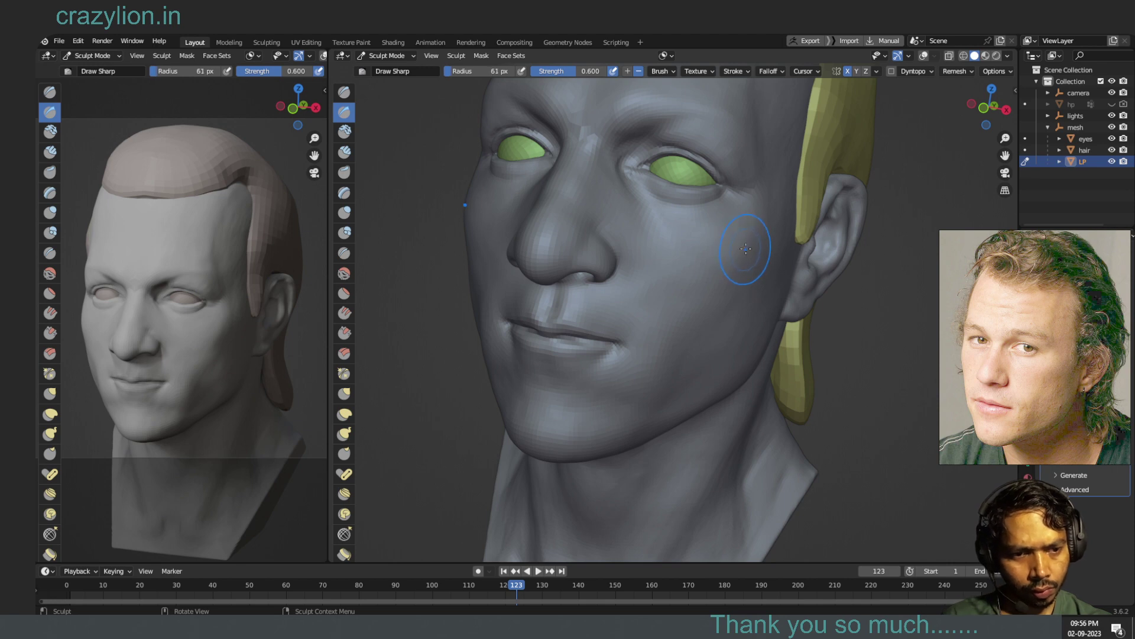
left_click(747, 248)
key("ctrl")
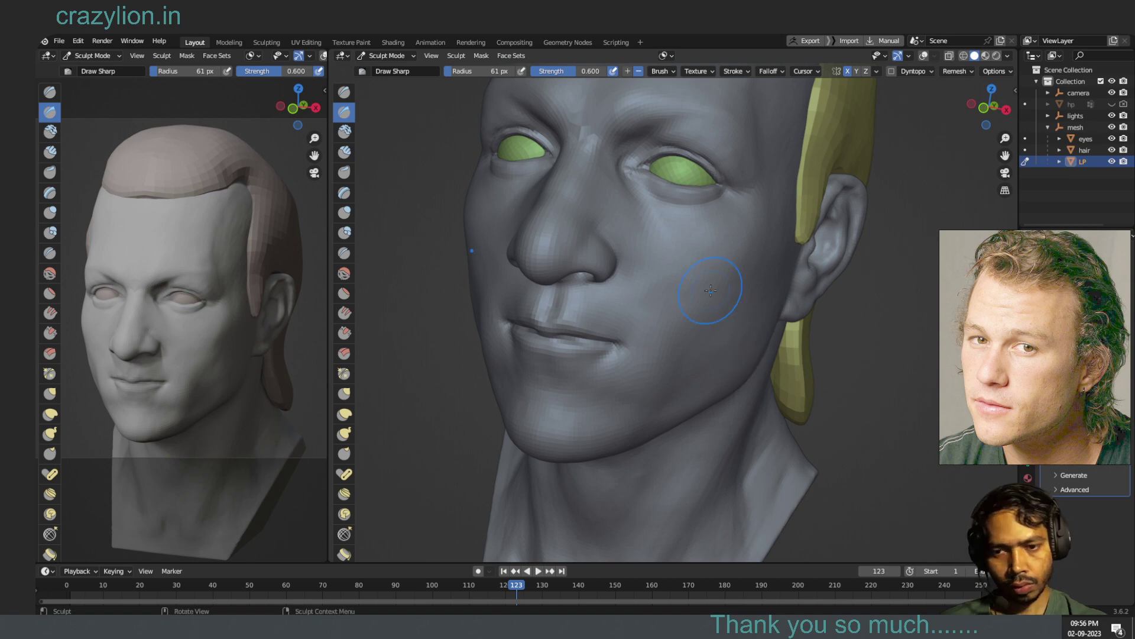
- Switch to Clay Strips at 48 px and hollow the cheek and area beside the outer eye corner
left_click(351, 149)
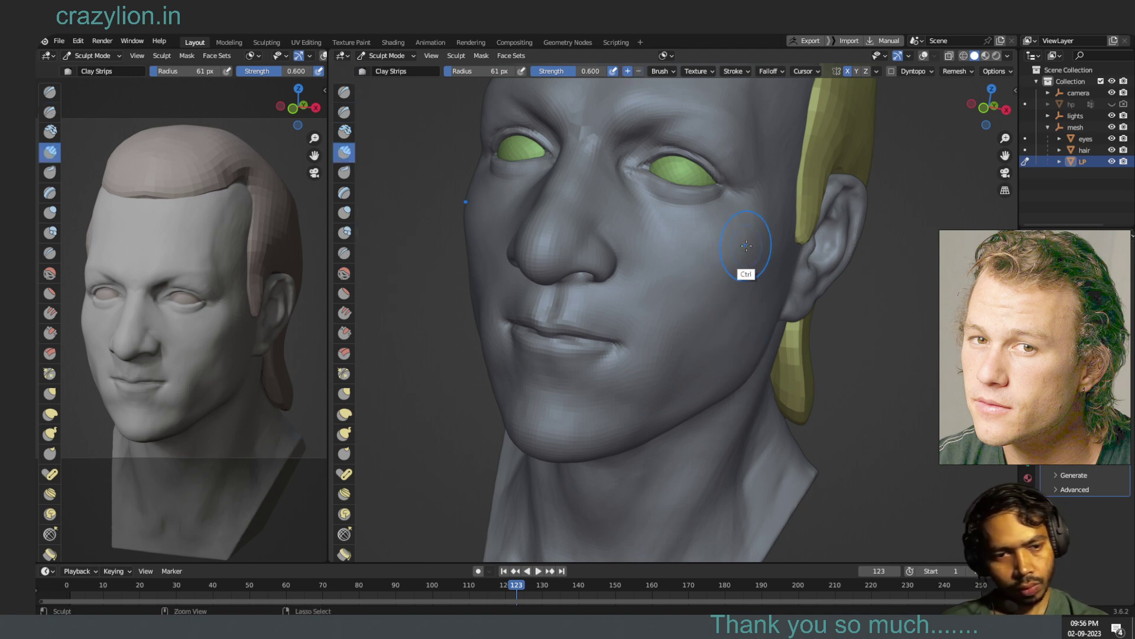
mouse_move(737, 254)
left_mouse_down("ctrl")
mouse_move(755, 248)
mouse_move(720, 313)
left_mouse_up("ctrl")
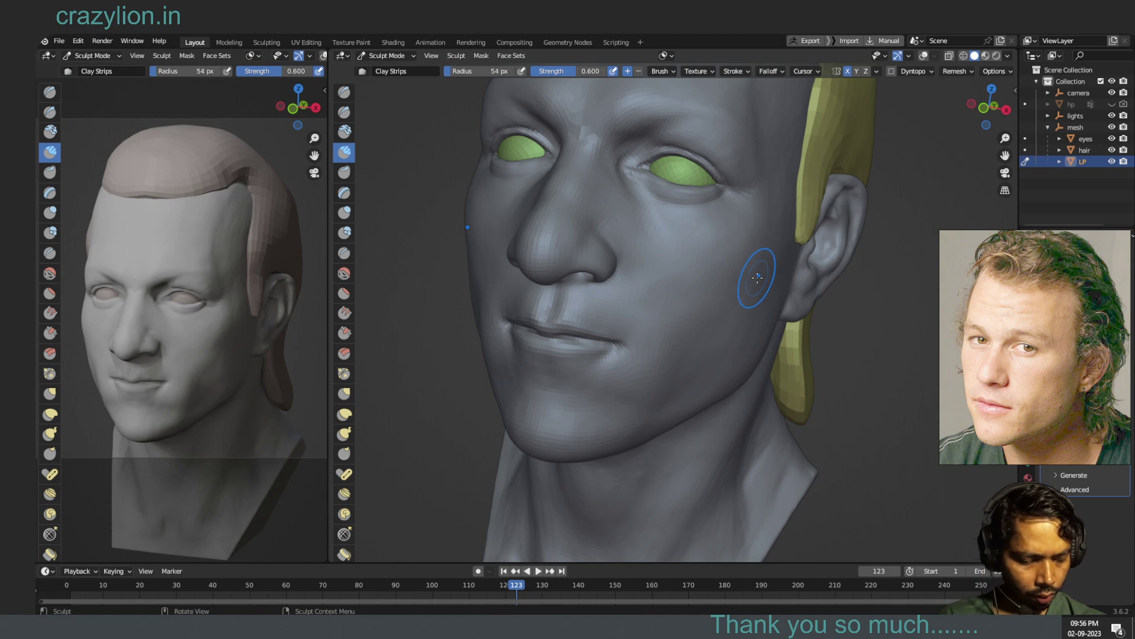
key("f")
left_click(751, 254)
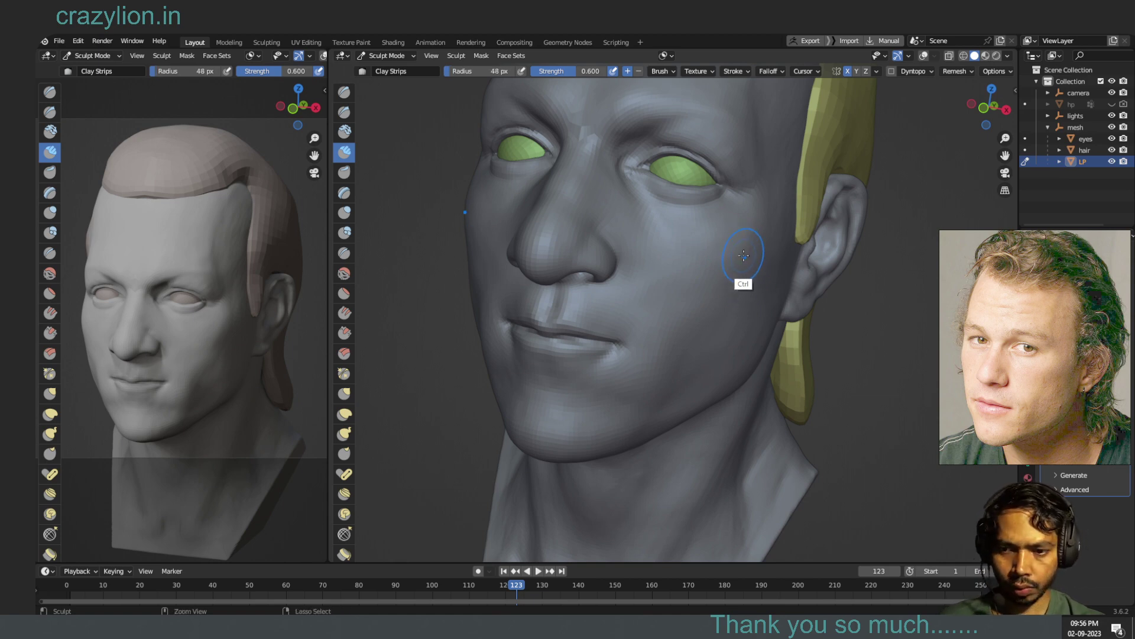
left_click_drag(751, 254, 744, 269, "ctrl")
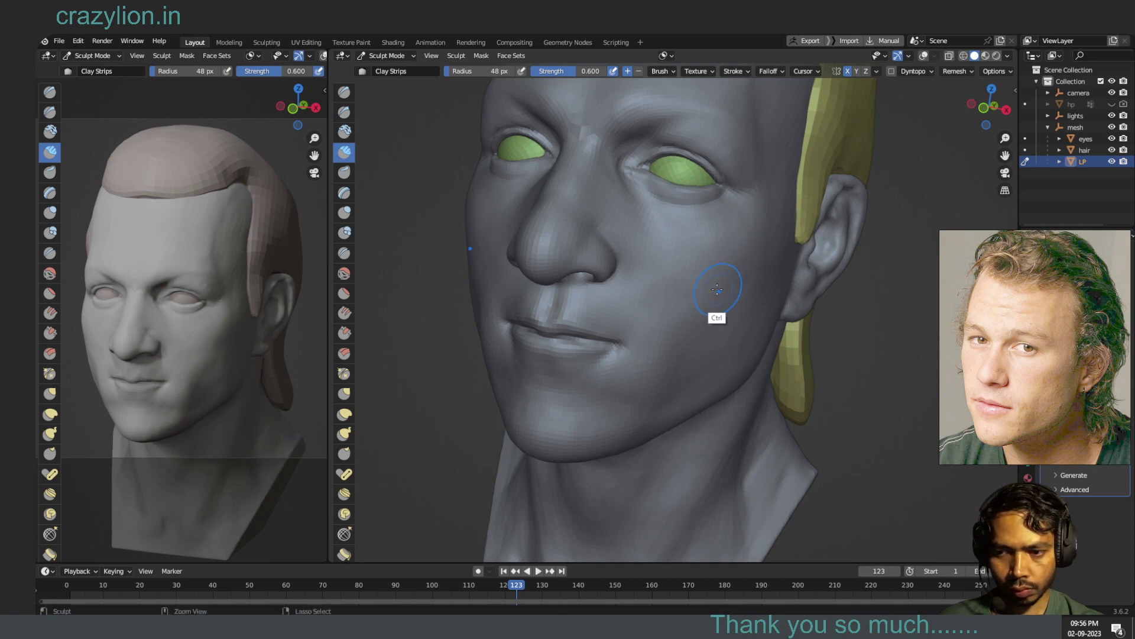
mouse_move(744, 269)
left_mouse_down("ctrl")
mouse_move(621, 426)
mouse_move(758, 217)
mouse_move(750, 223)
left_mouse_up("ctrl")
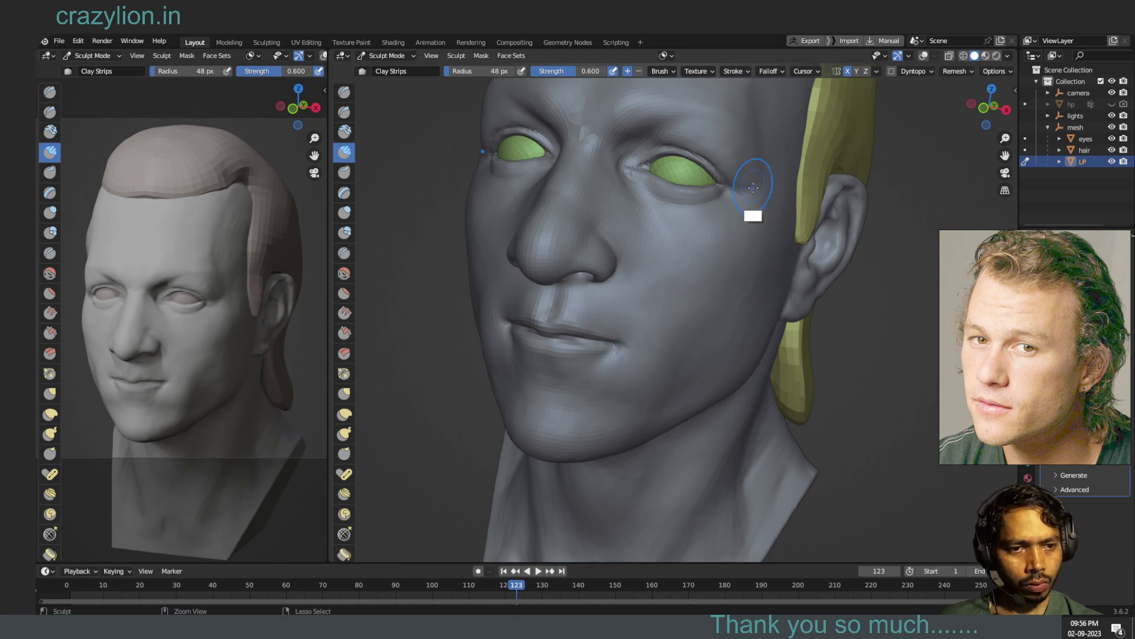
left_click_drag(757, 204, 752, 200, "ctrl")
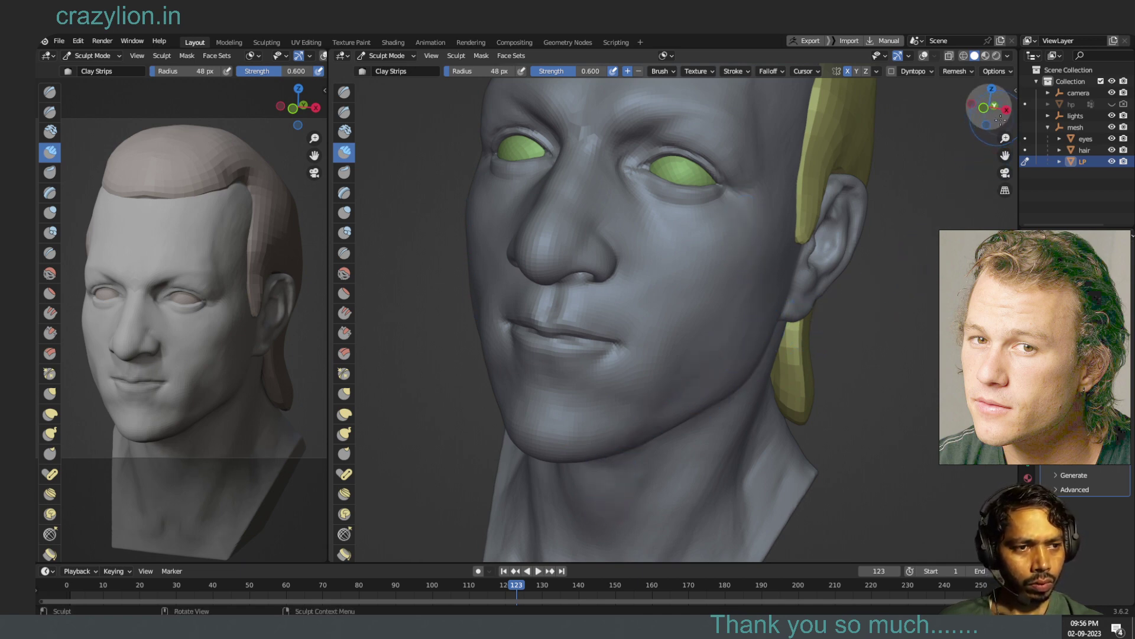
- Carve deeper into the cheek from the side, smooth it, and check from three-quarter front
left_click_drag(1000, 120, 912, 153)
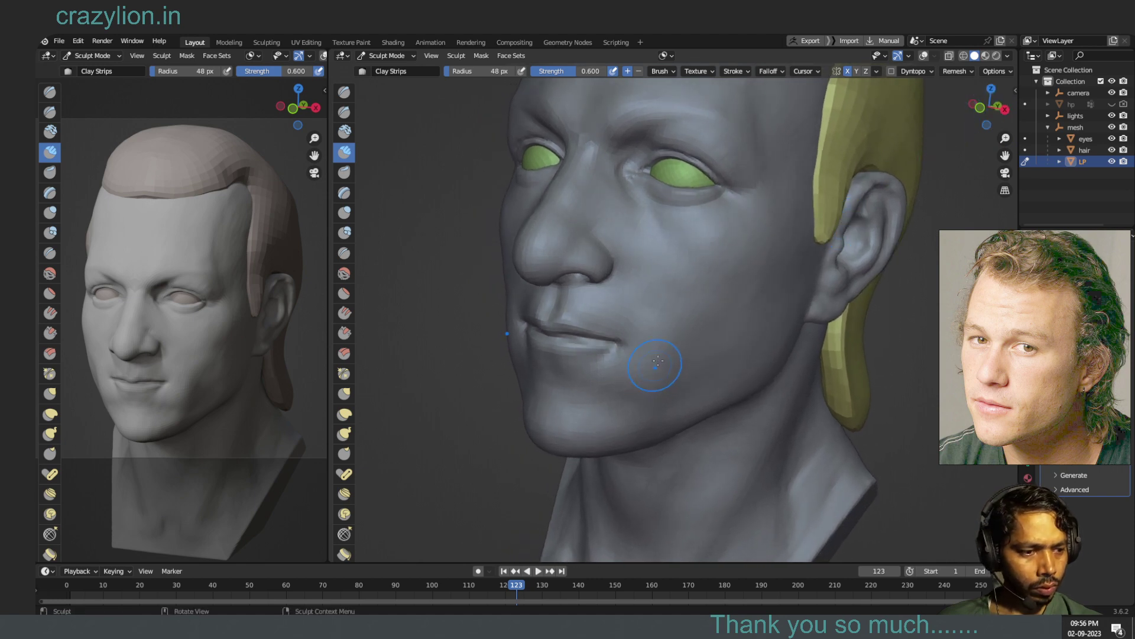
key("ctrl")
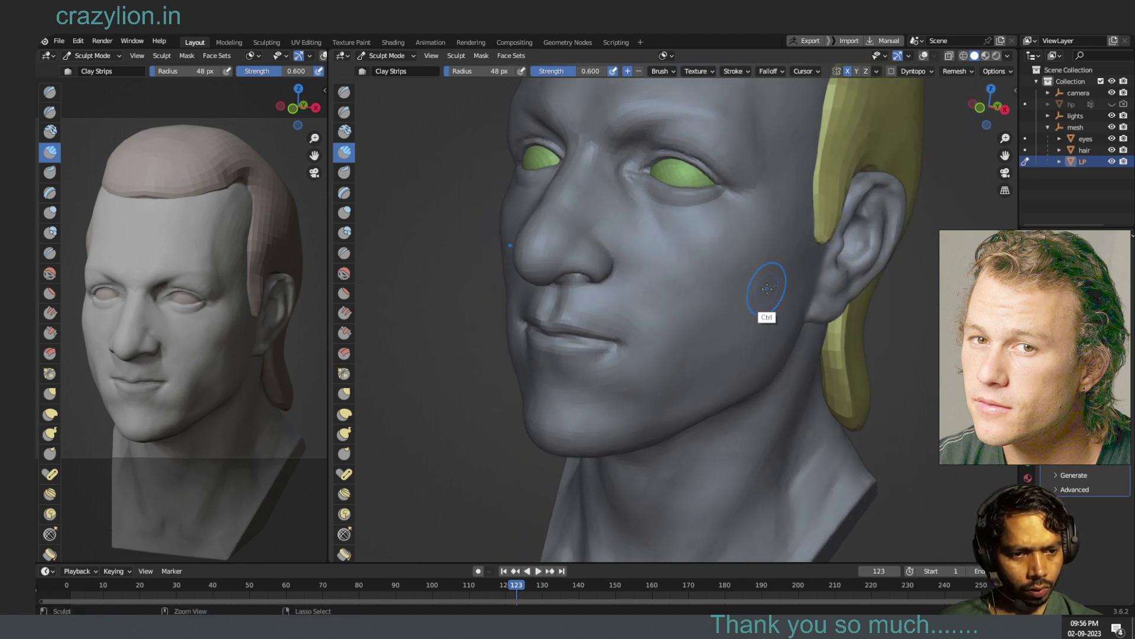
right_click_drag(767, 288, 746, 297, "ctrl")
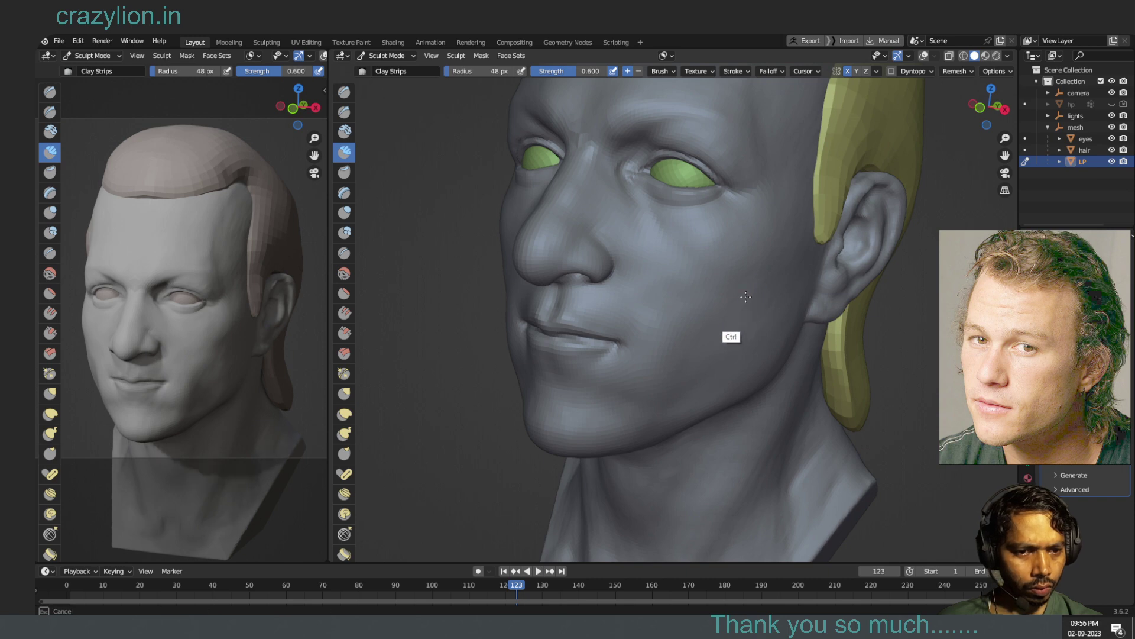
right_click_drag(746, 297, 680, 342, "ctrl")
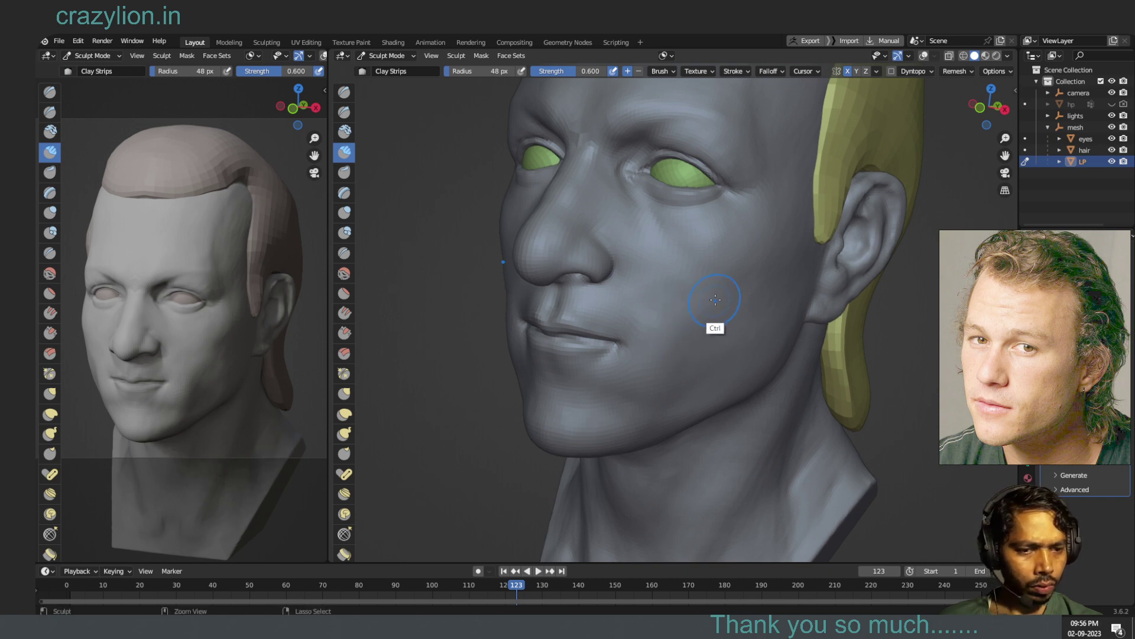
right_click_drag(713, 301, 672, 310, "ctrl")
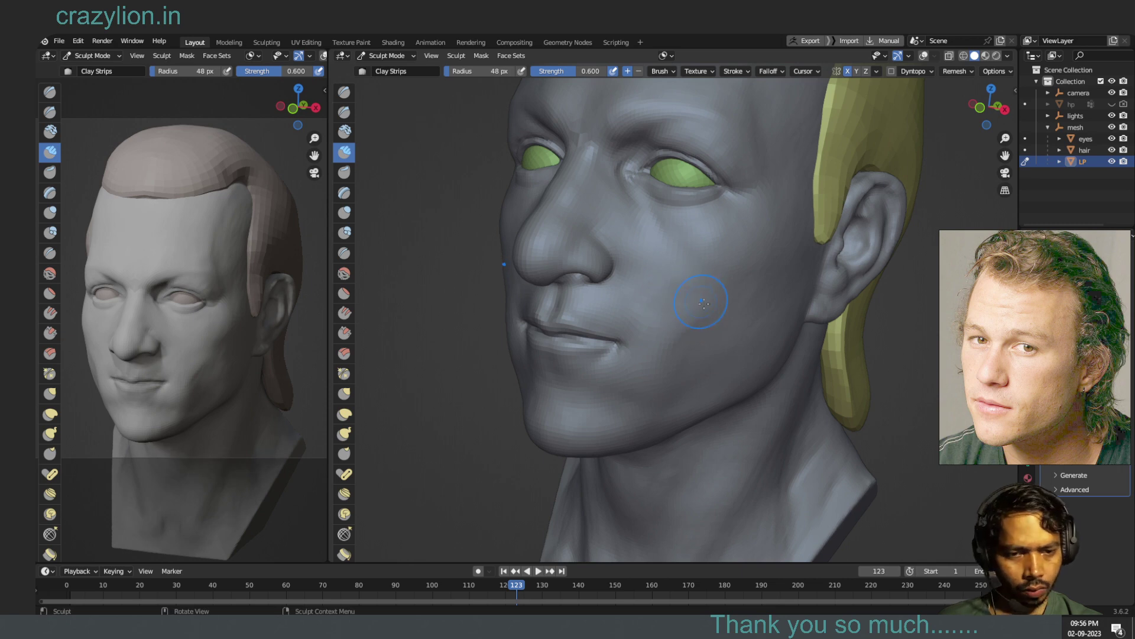
key("ctrl")
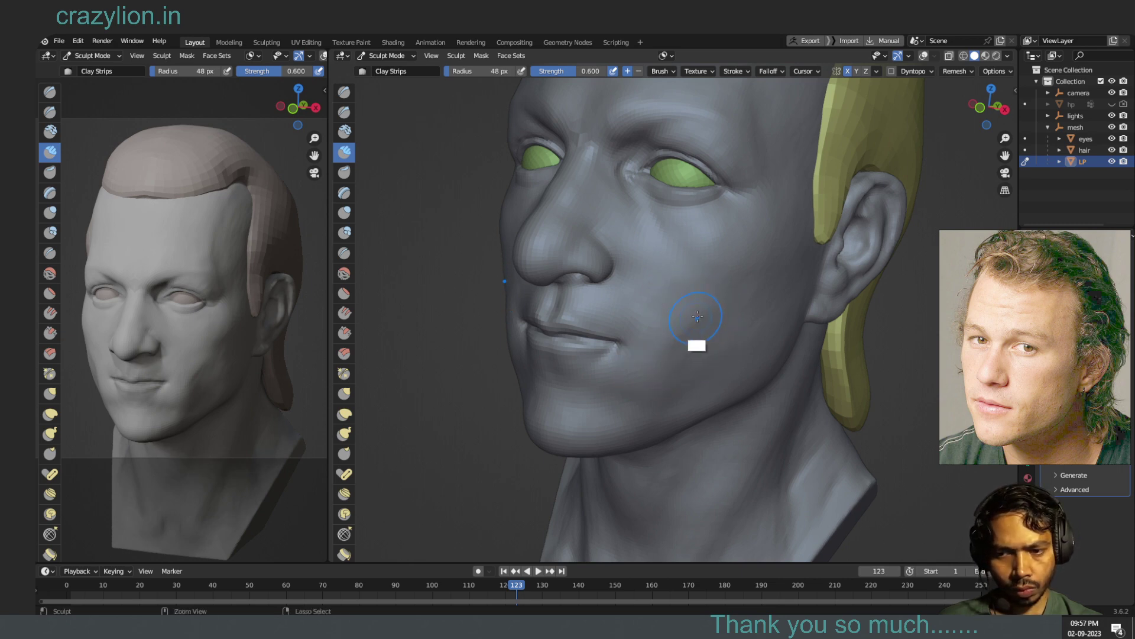
key("shift")
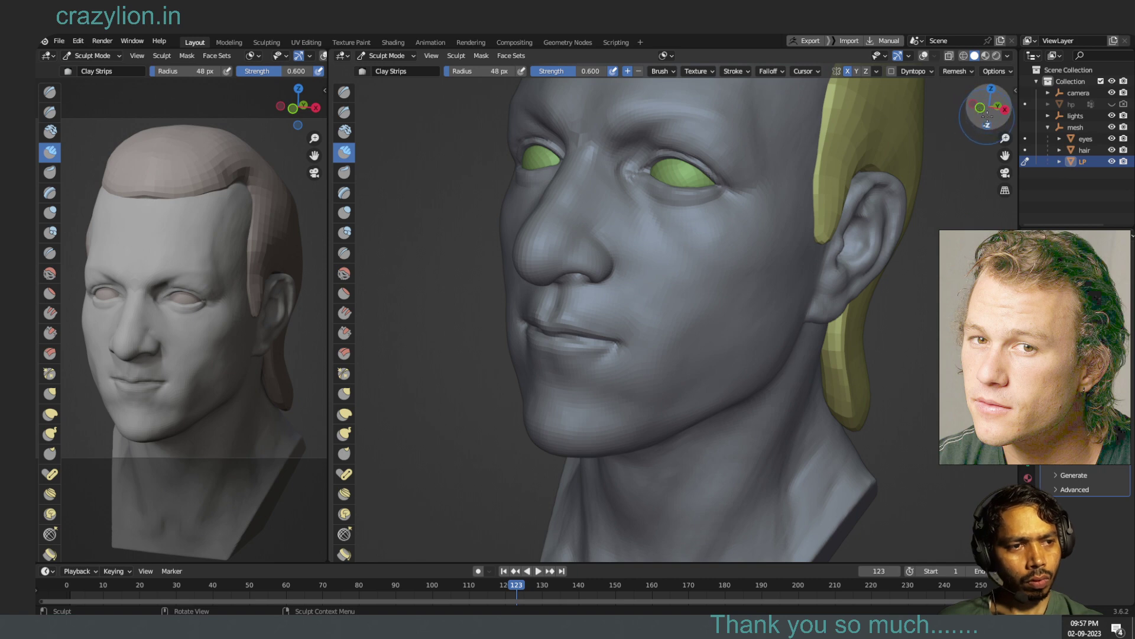
mouse_move(965, 127)
left_mouse_down()
mouse_move(985, 113)
mouse_move(974, 118)
left_mouse_up()
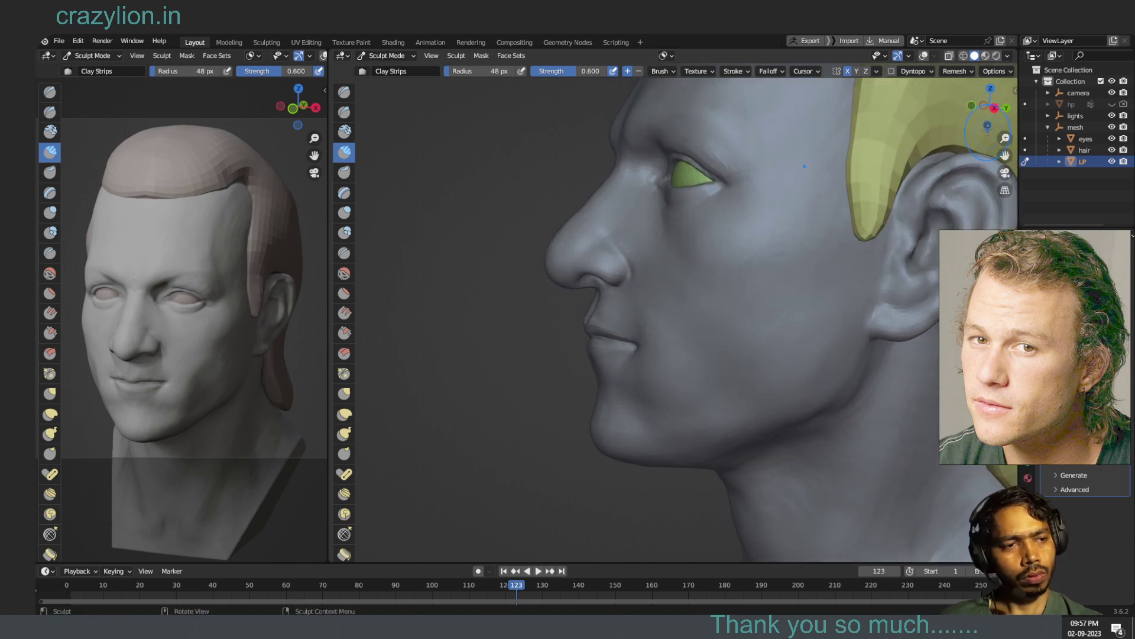
mouse_move(985, 112)
left_mouse_down()
mouse_move(996, 117)
mouse_move(976, 118)
left_mouse_up()
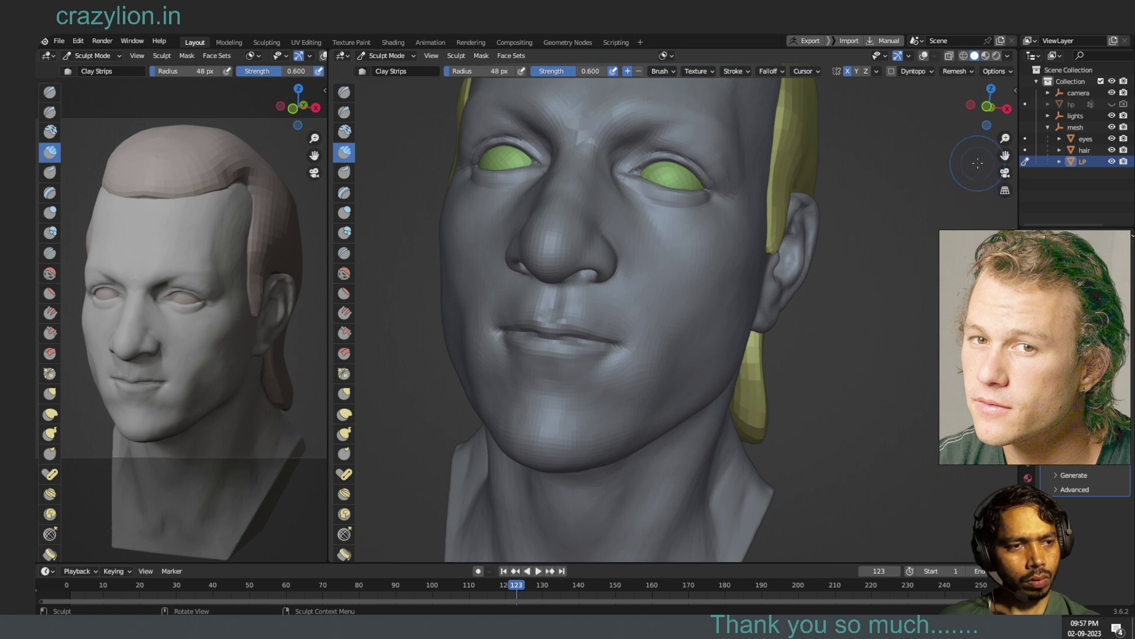
left_click_drag(975, 116, 977, 119)
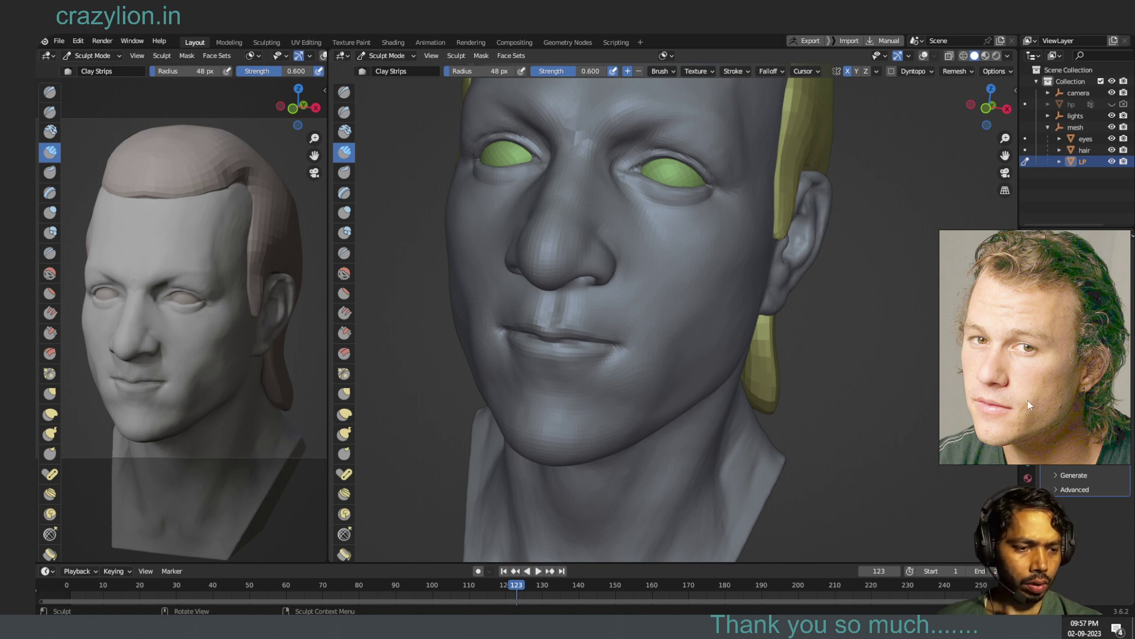
- Zoom the reference onto the nose and lips, and raise the Multires sculpt level to 3
scroll(1002, 405, "up", 2)
scroll(1003, 404, "up", 2)
scroll(1003, 404, "up", 1)
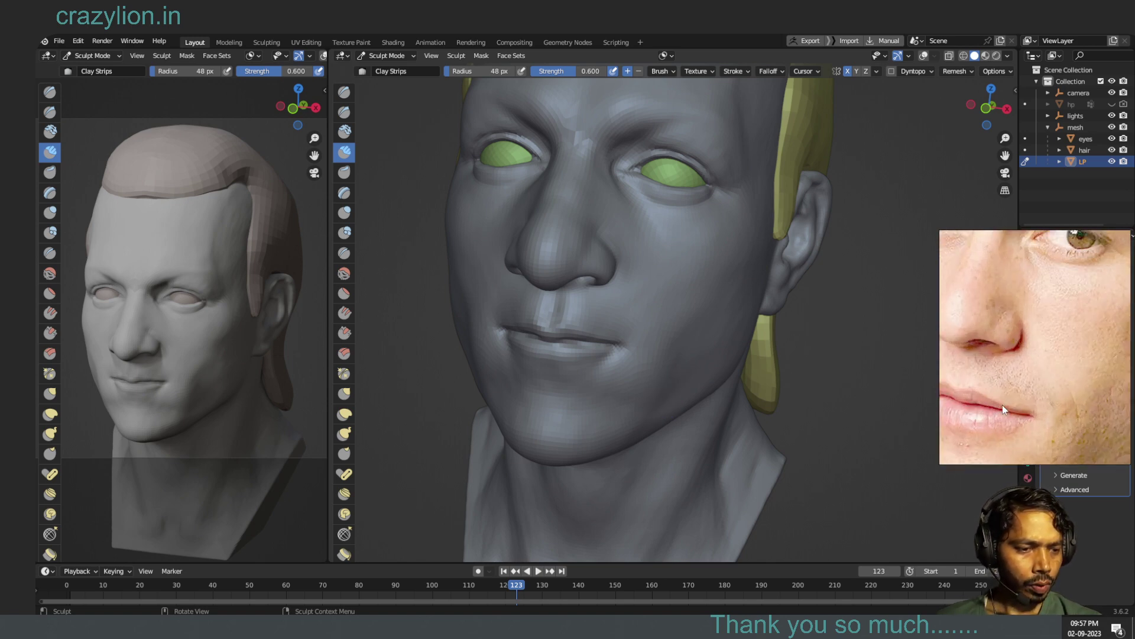
scroll(1002, 404, "up", 2)
mouse_move(1002, 404)
middle_mouse_down()
mouse_move(1057, 346)
mouse_move(1049, 352)
middle_mouse_up()
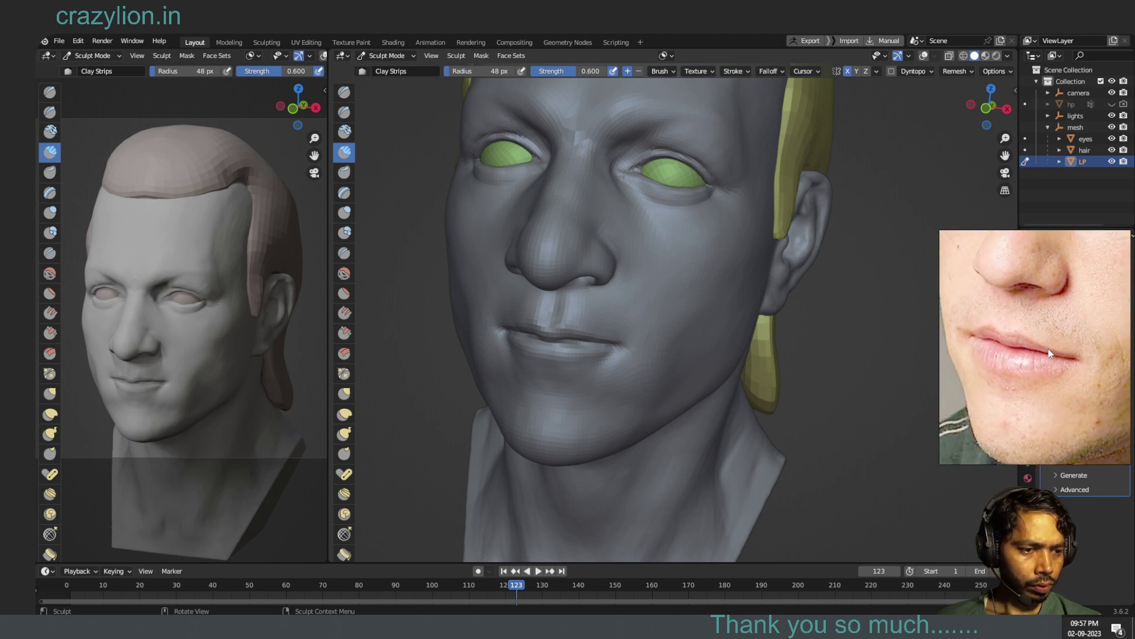
scroll(1050, 353, "down", 1)
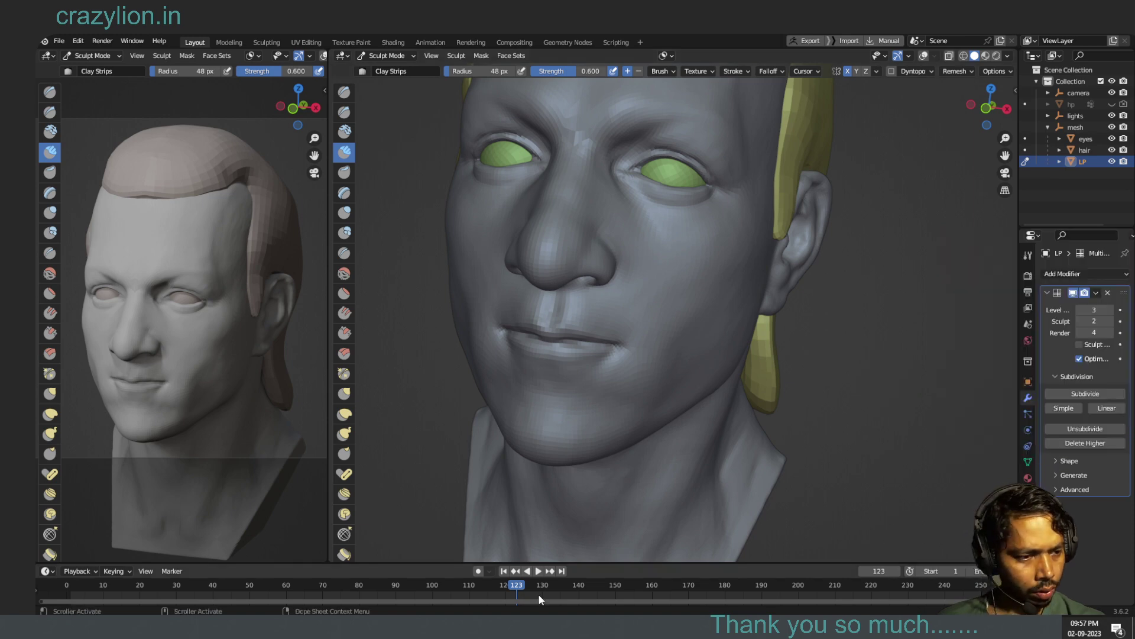
left_click(1111, 321)
left_click(1080, 332)
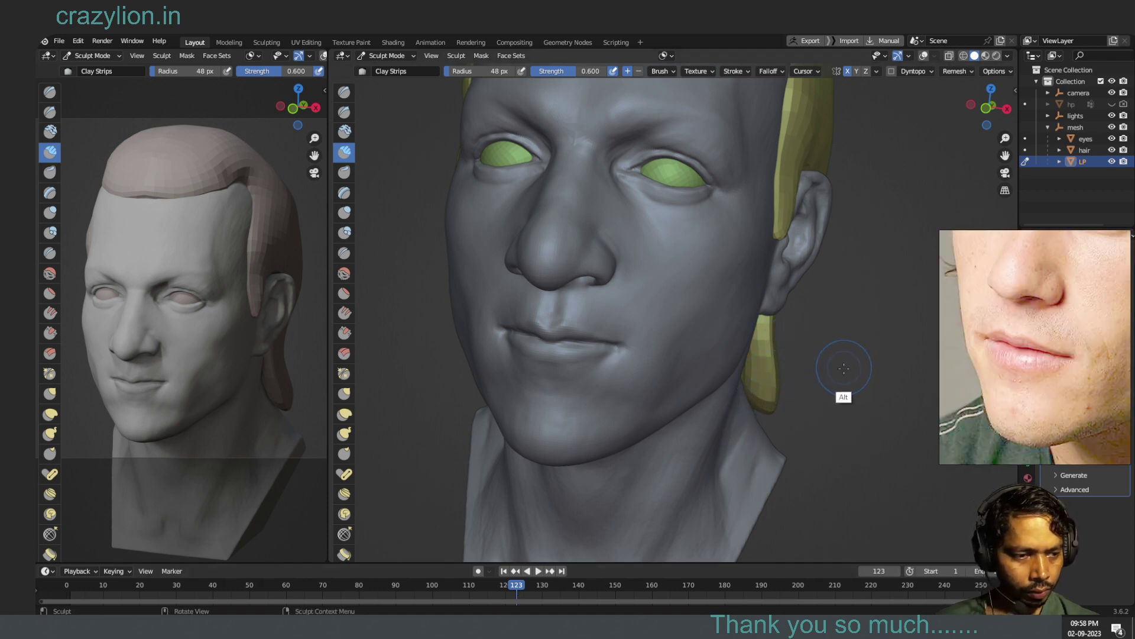
- In front view, shrink the brush radius and sculpt detail into the lower lip
key("KP_1")
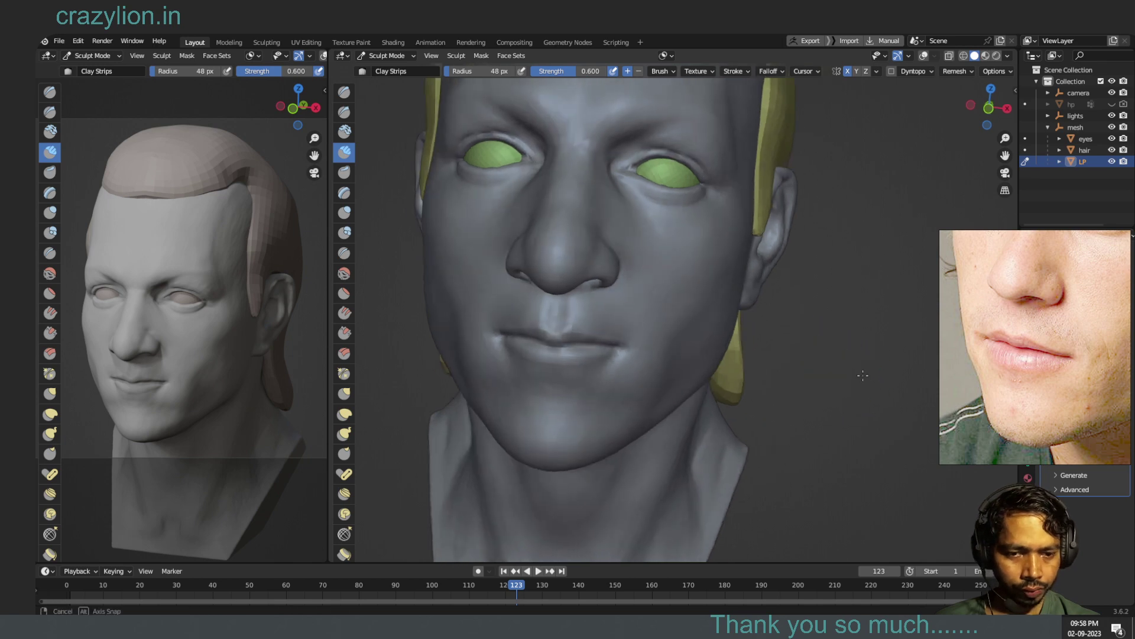
key("f")
left_click(577, 379)
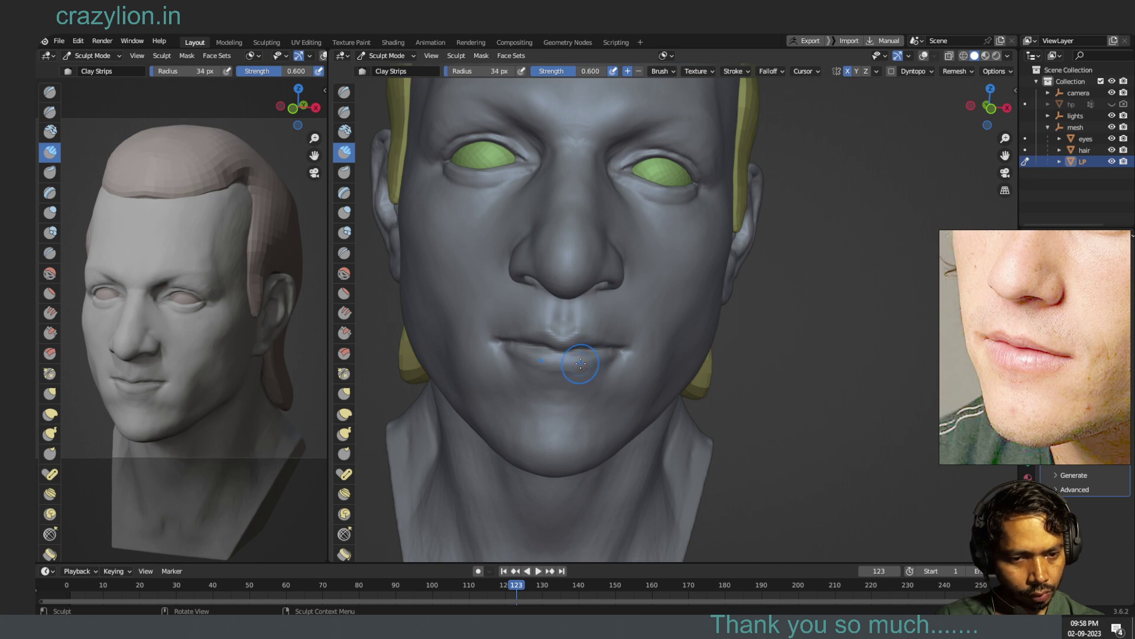
key("f")
left_click(576, 362)
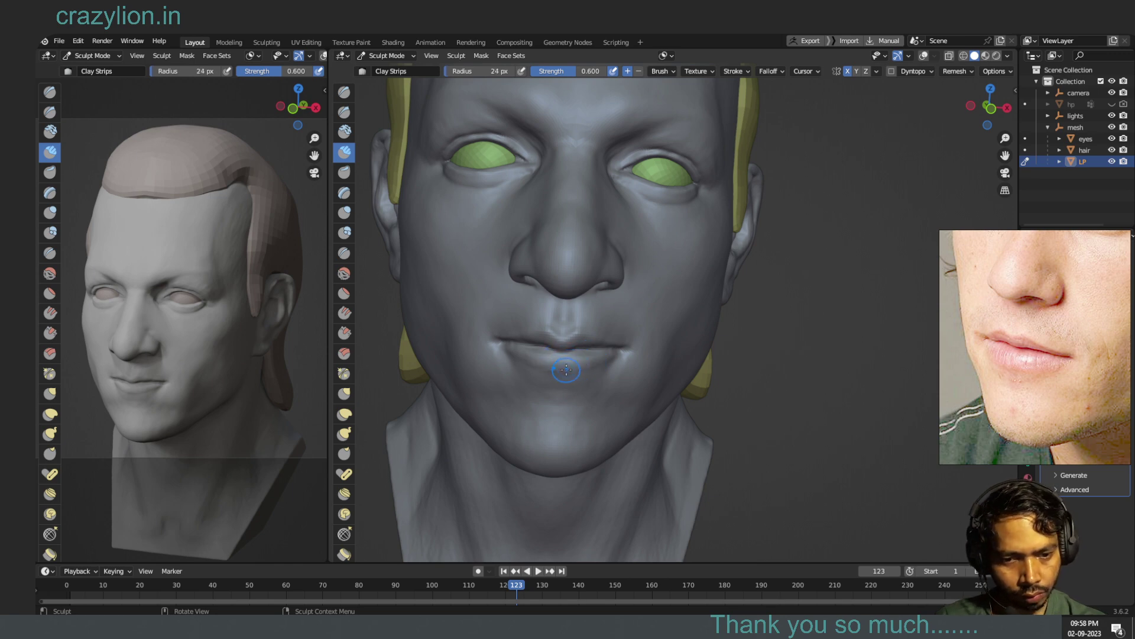
key("f")
left_click_drag(560, 372, 573, 371)
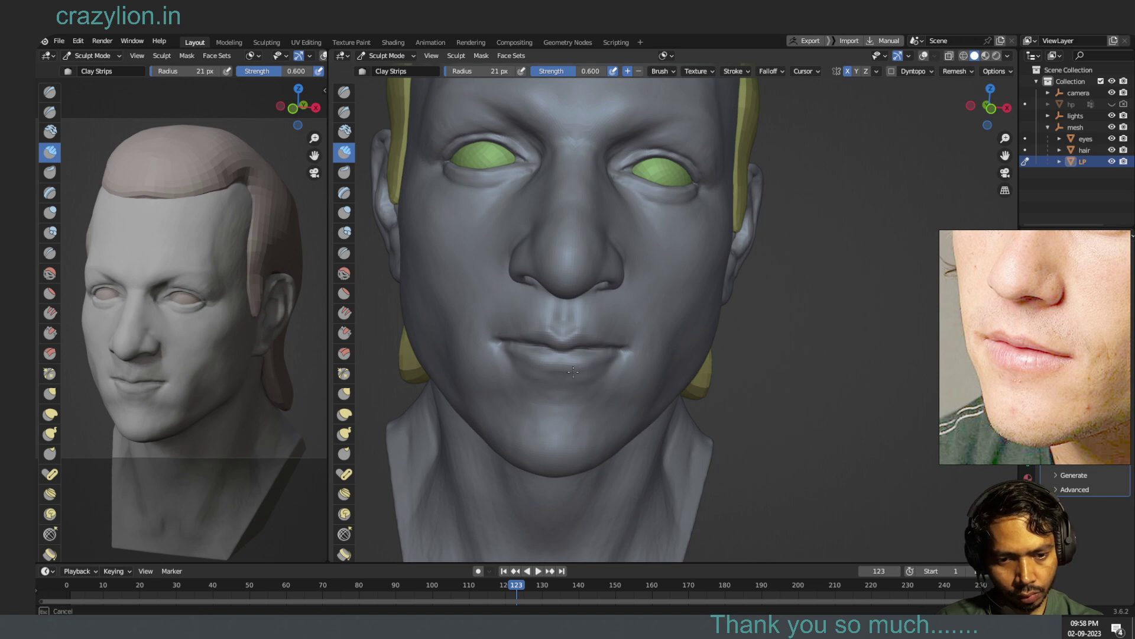
left_click(573, 371)
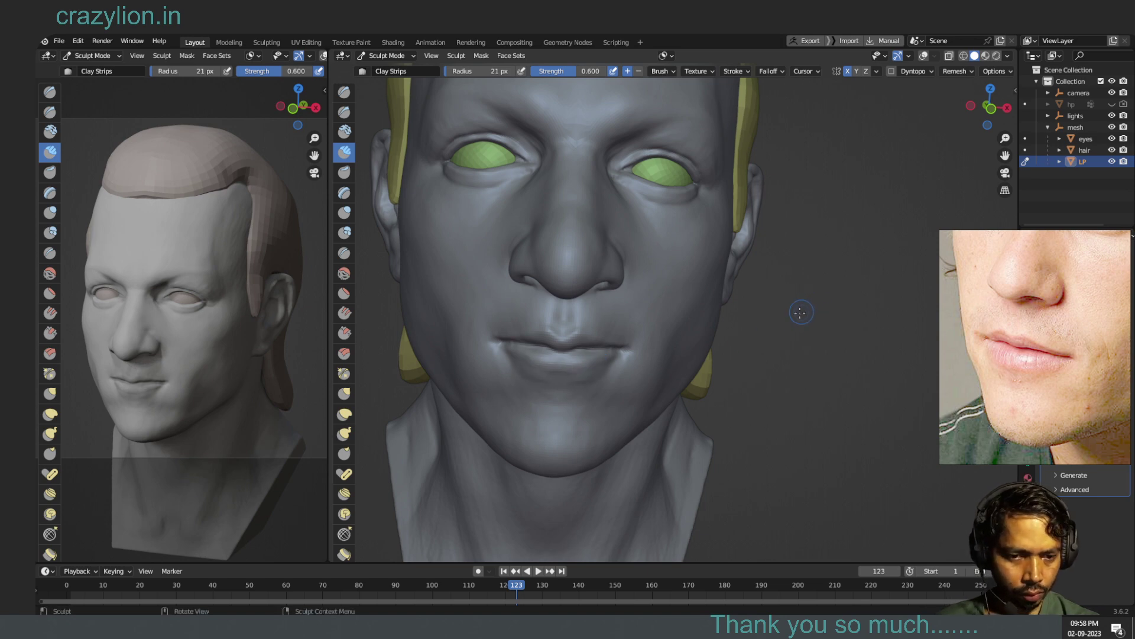
- Sculpt along the line of the lips and build up clay on the lower lip
mouse_move(815, 304)
middle_mouse_down()
mouse_move(840, 310)
mouse_move(821, 283)
middle_mouse_up()
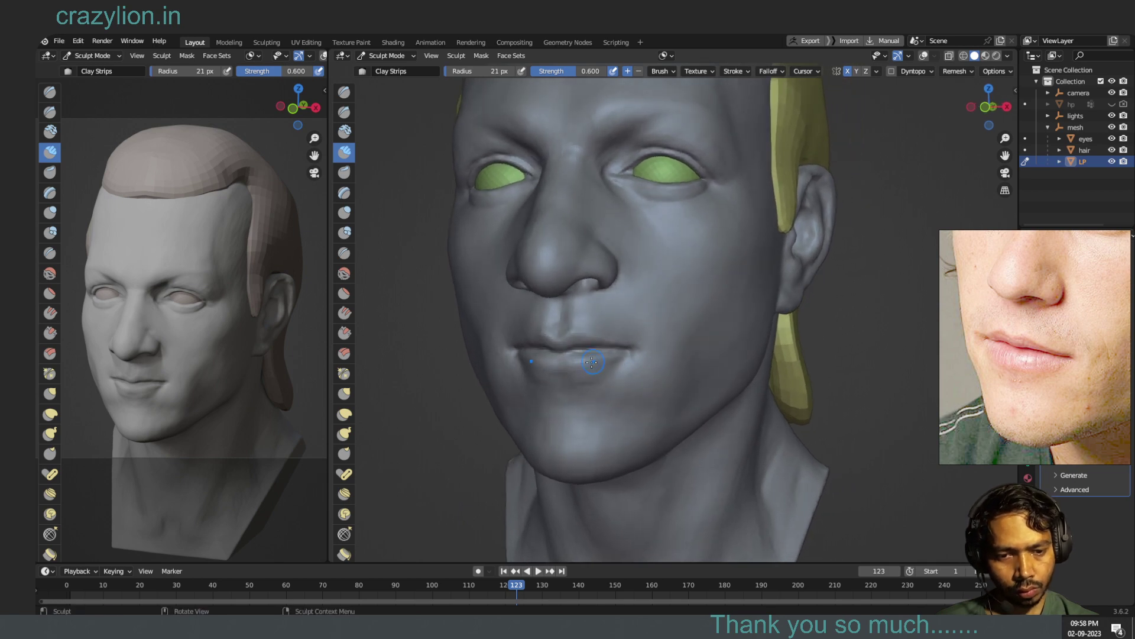
left_click_drag(585, 356, 570, 360, "ctrl")
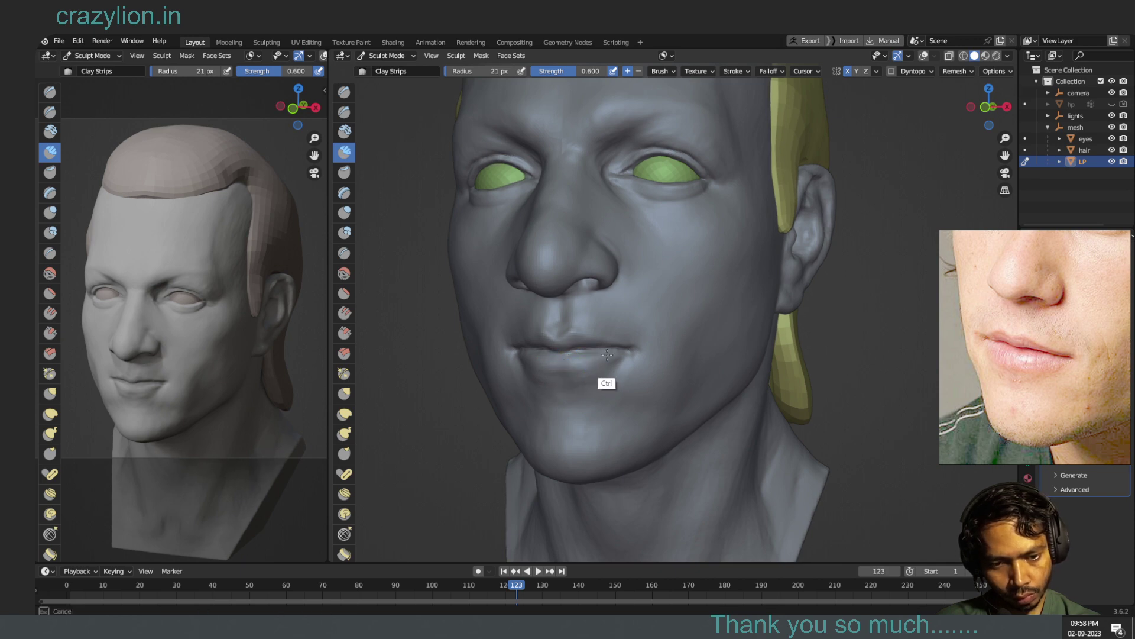
mouse_move(656, 335)
left_mouse_down("ctrl")
mouse_move(560, 359)
mouse_move(581, 360)
left_mouse_up("ctrl")
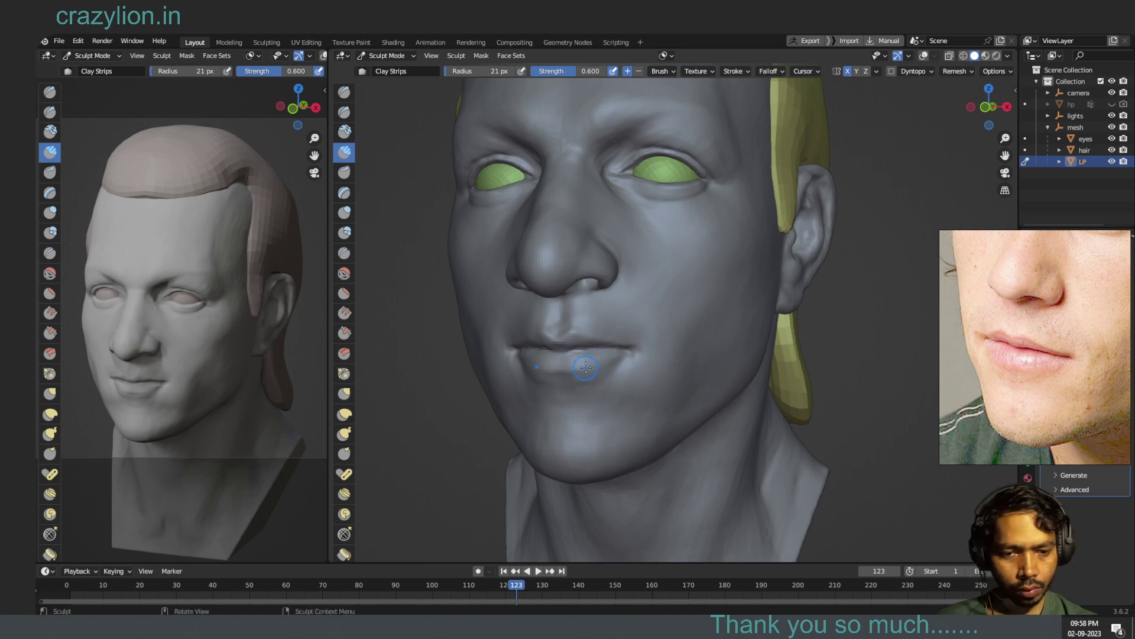
left_click_drag(561, 362, 559, 367, "ctrl")
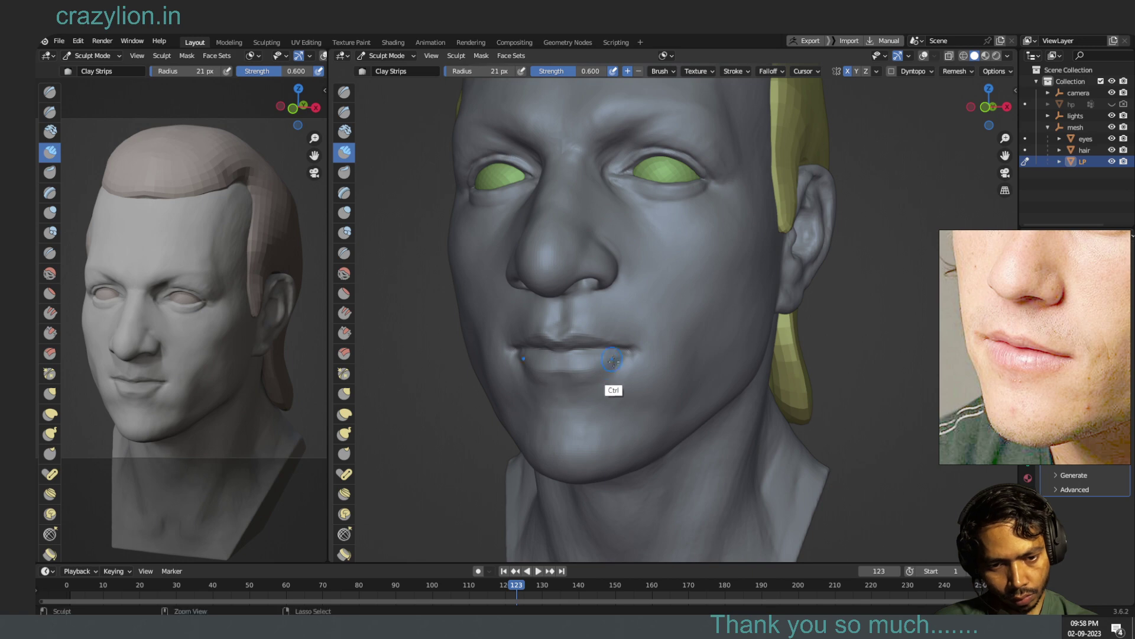
left_click_drag(558, 368, 566, 369, "ctrl")
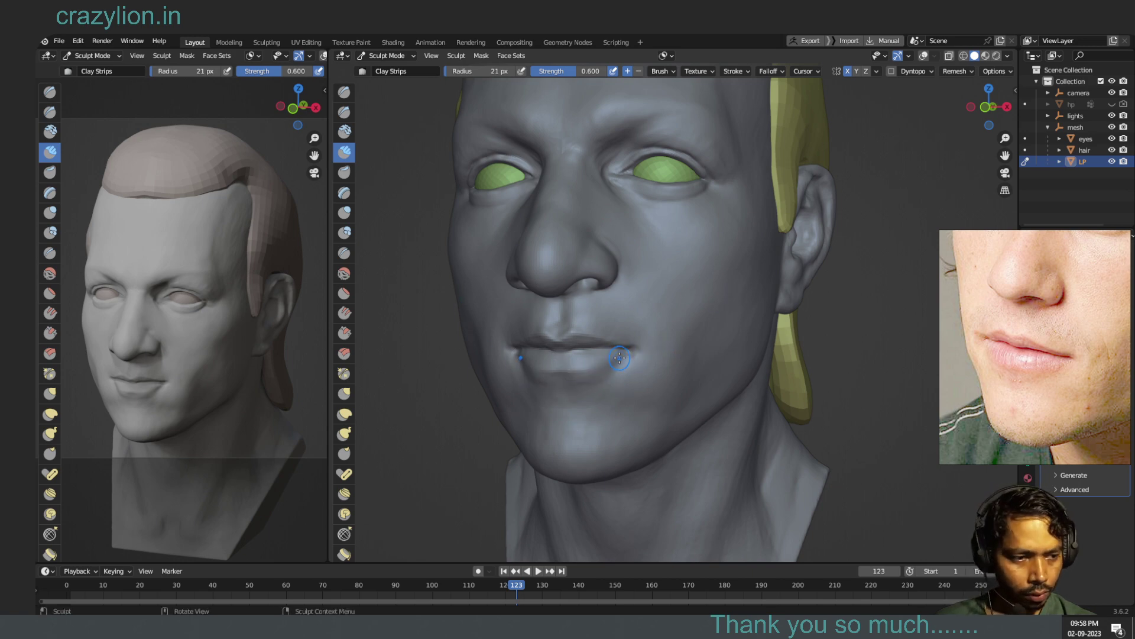
left_click_drag(627, 356, 622, 357, "ctrl")
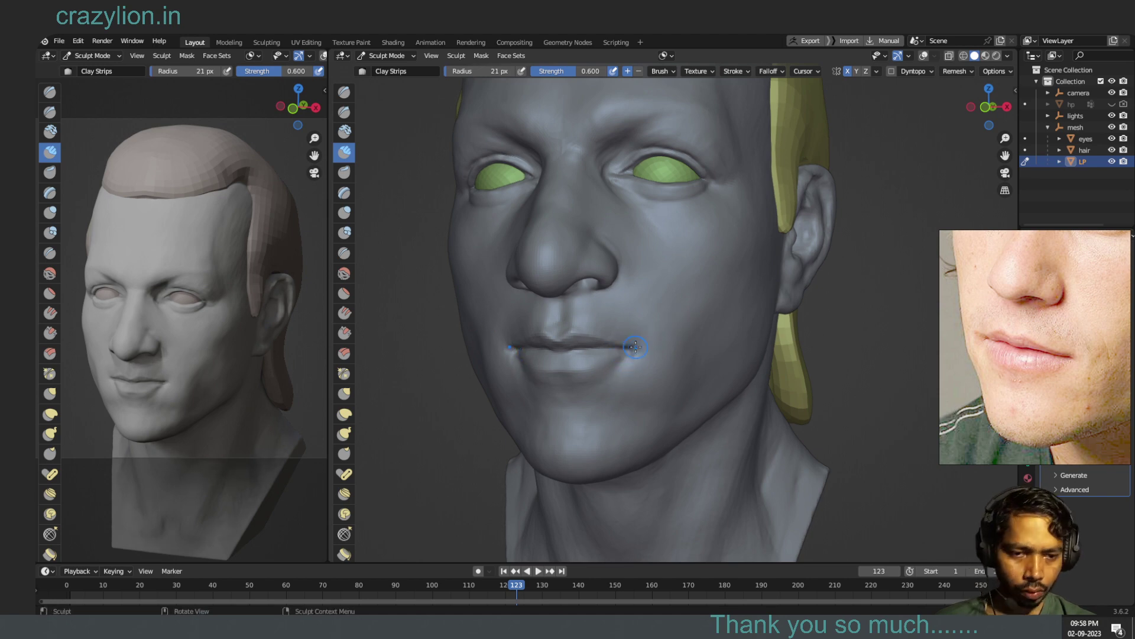
left_click_drag(636, 347, 609, 365)
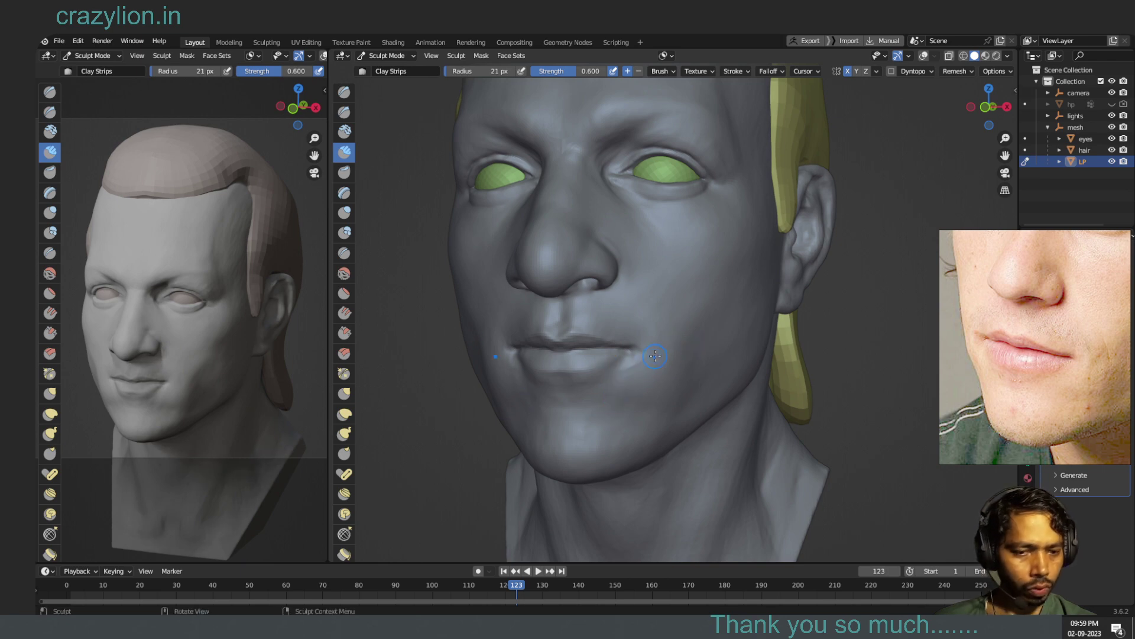
- Carve the mouth corners with Ctrl, shape the chin, and reshape the line between the lips
key("ctrl")
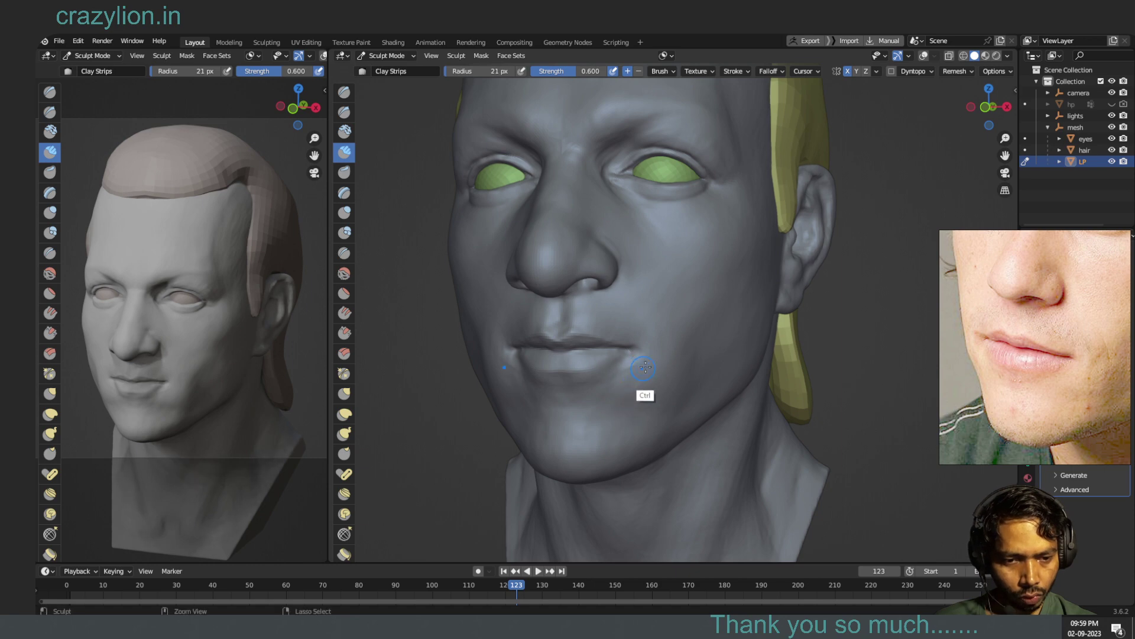
mouse_move(645, 367)
left_mouse_down("ctrl")
mouse_move(624, 355)
mouse_move(571, 380)
mouse_move(630, 362)
left_mouse_up("ctrl")
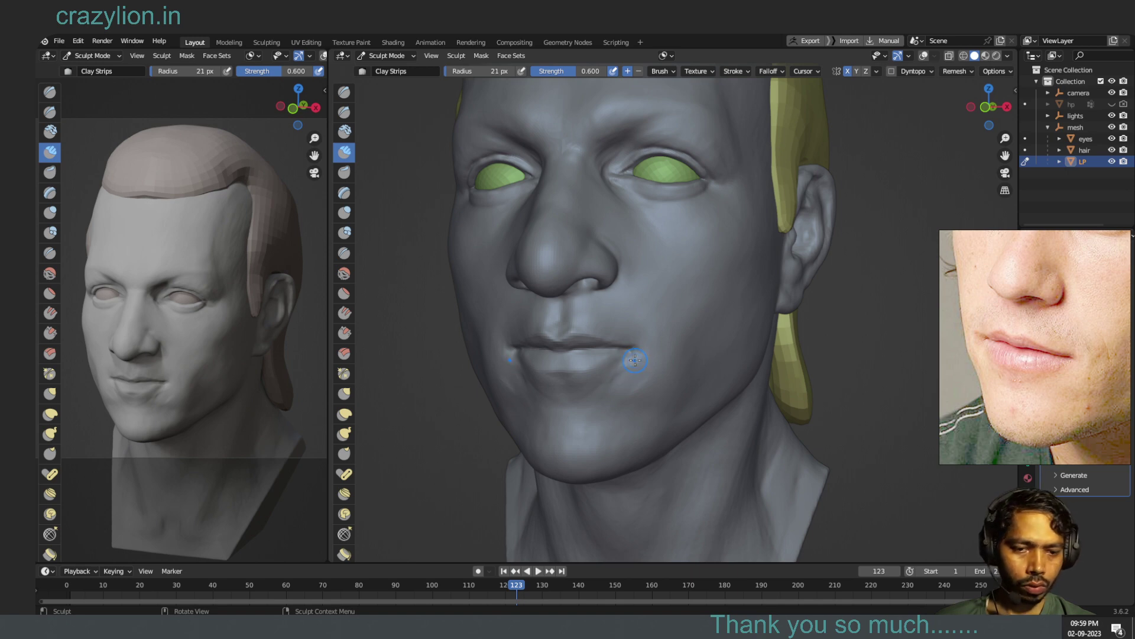
left_click_drag(635, 360, 609, 369, "ctrl")
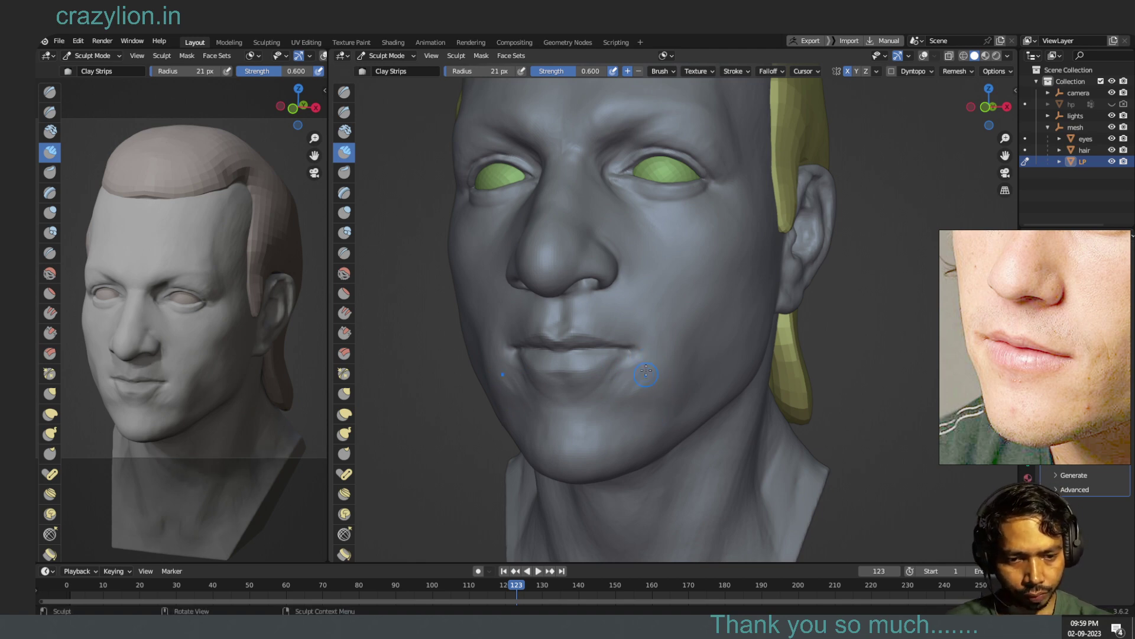
left_click_drag(644, 359, 646, 365)
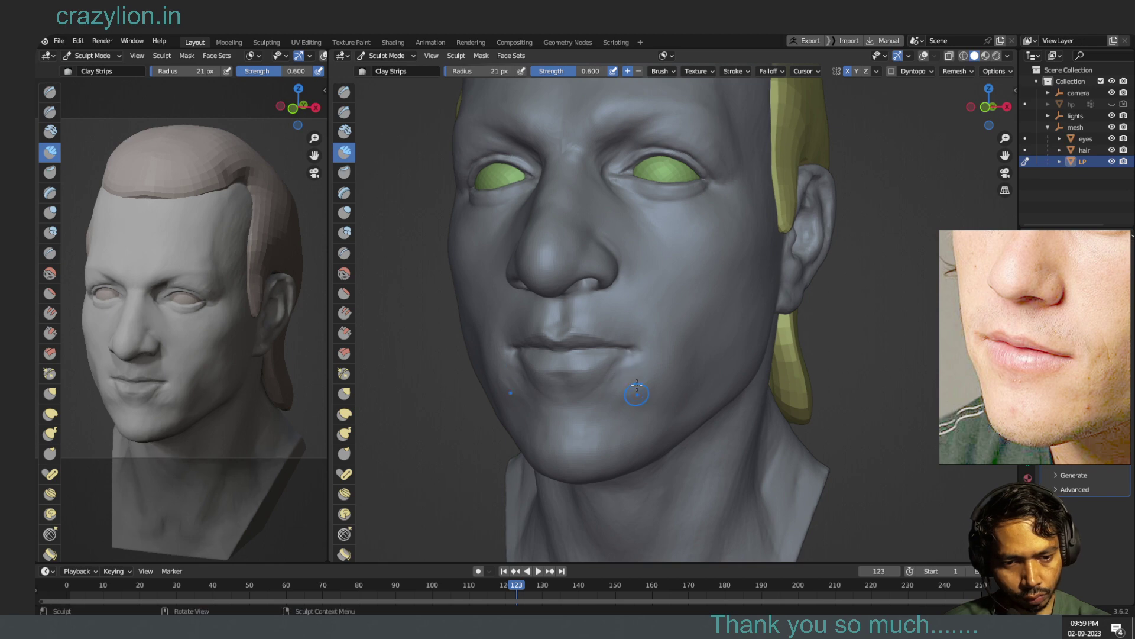
mouse_move(646, 366)
left_mouse_down("shift")
mouse_move(618, 367)
mouse_move(716, 417)
left_mouse_up("shift")
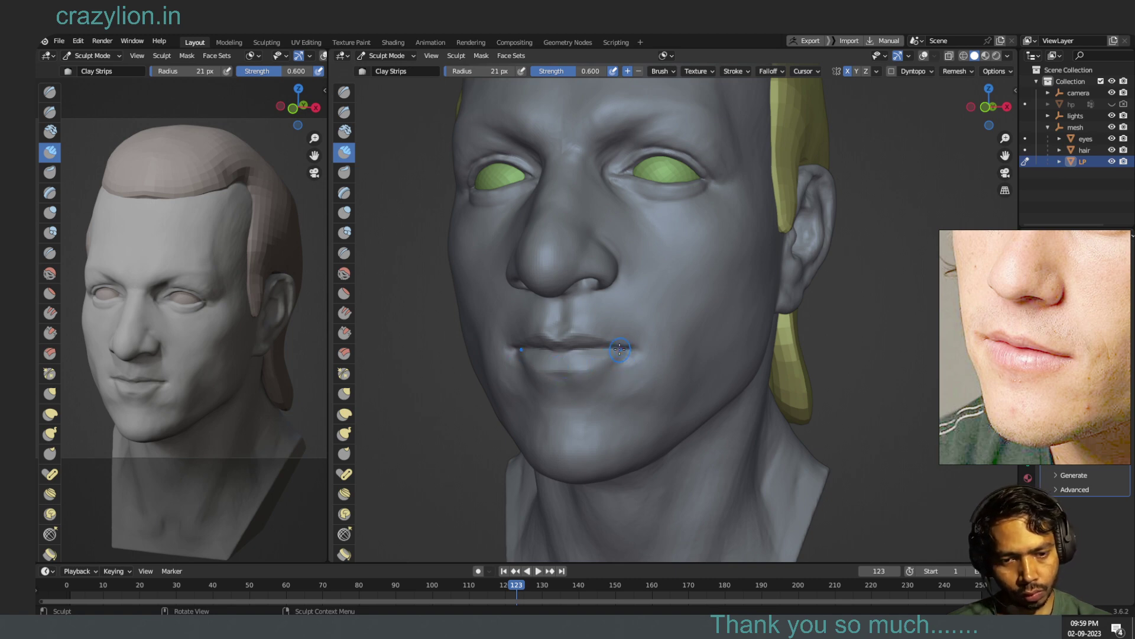
left_click_drag(615, 352, 595, 362, "ctrl")
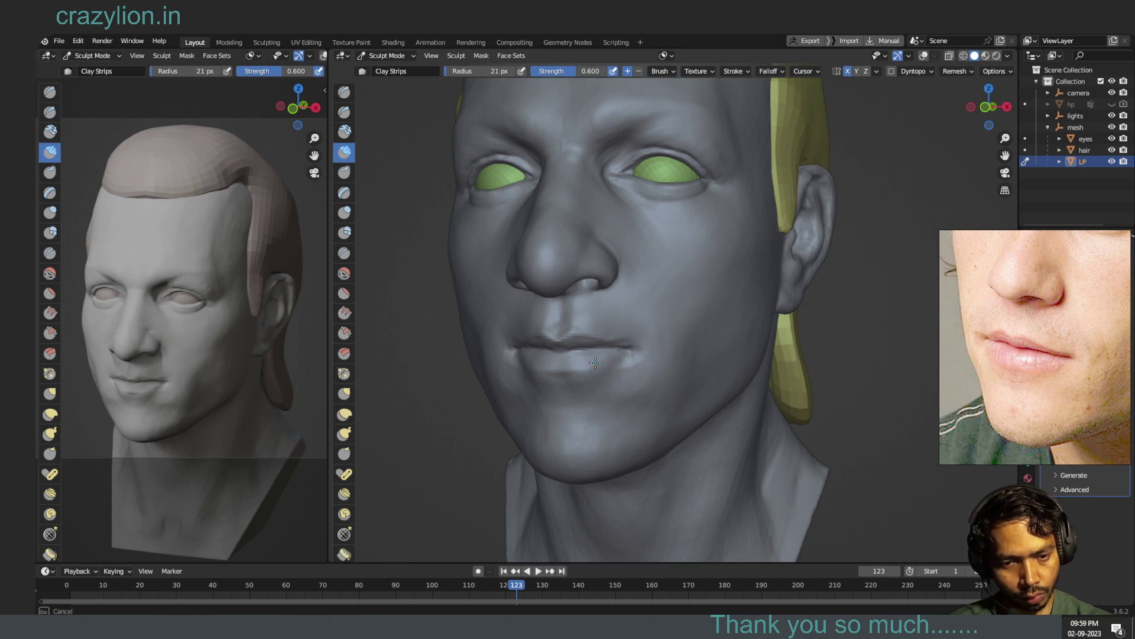
left_click_drag(595, 363, 595, 342, "ctrl")
- With Draw Sharp, dab a crease into the lip line and smooth the area beneath the lip
left_click(344, 112)
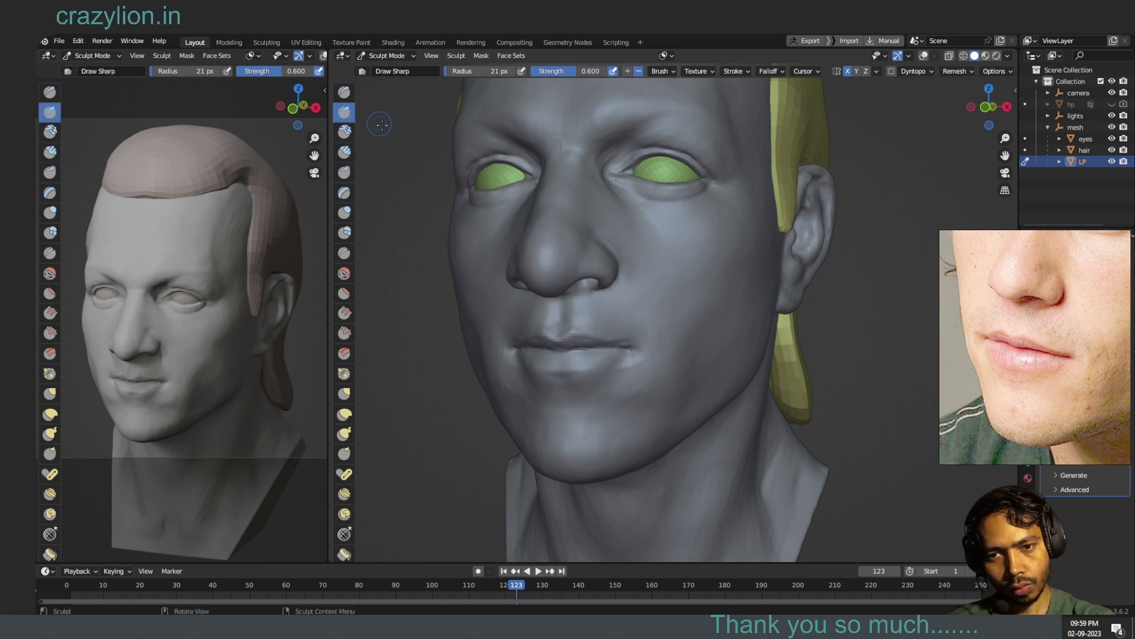
mouse_move(595, 369)
left_mouse_down()
mouse_move(590, 357)
mouse_move(602, 362)
mouse_move(593, 369)
left_mouse_up()
left_click(594, 369)
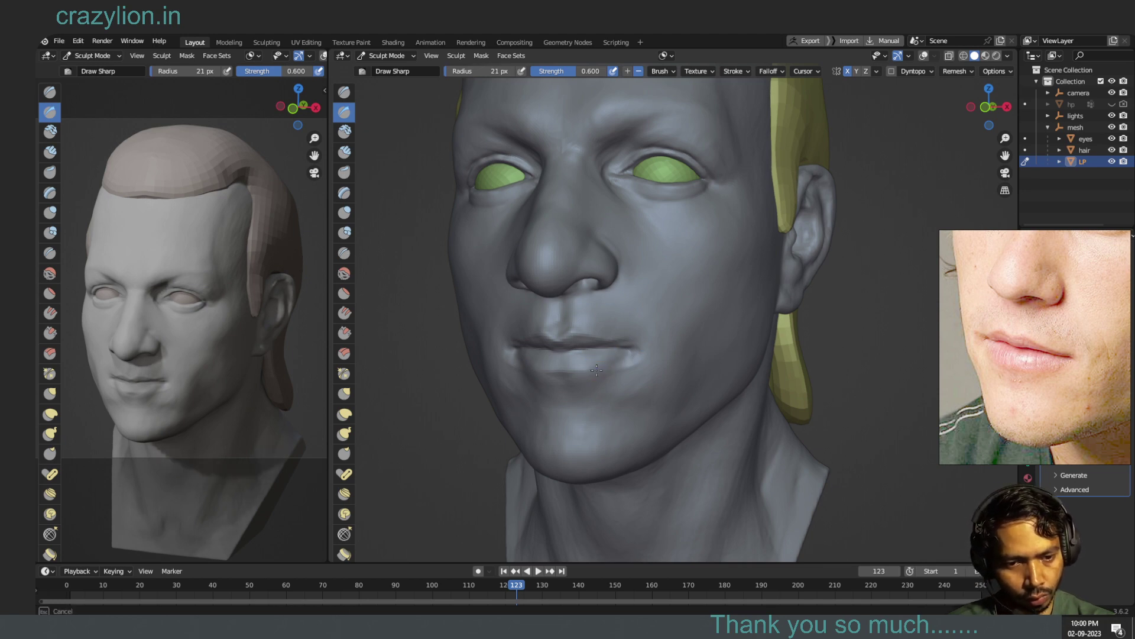
left_click(593, 370)
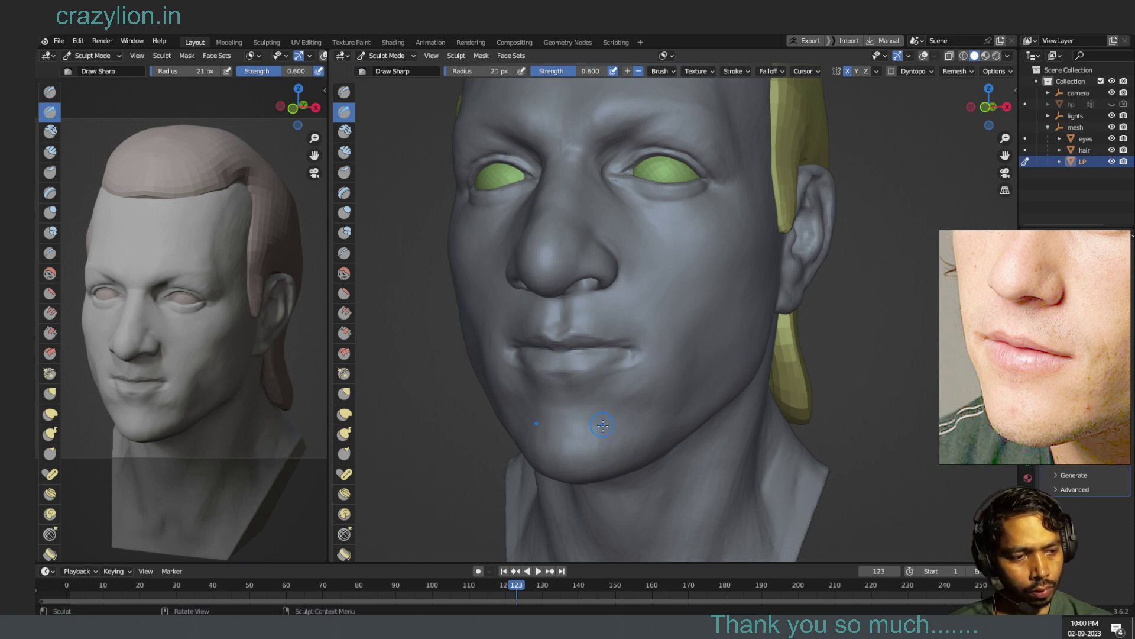
left_click_drag(636, 376, 629, 368, "shift")
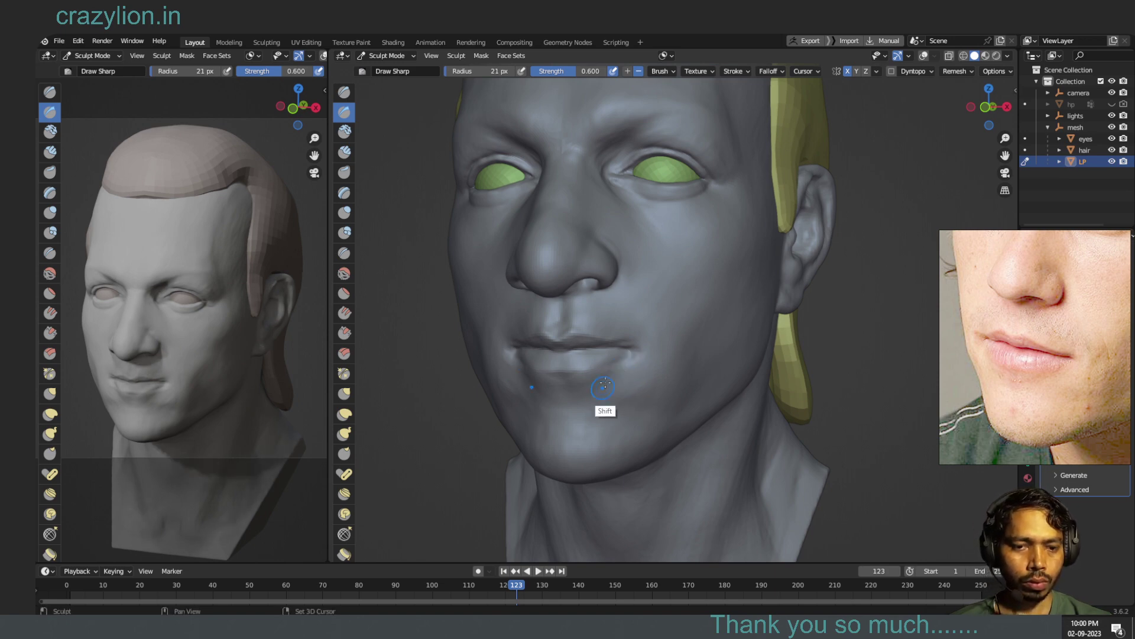
left_click_drag(628, 368, 597, 378, "shift")
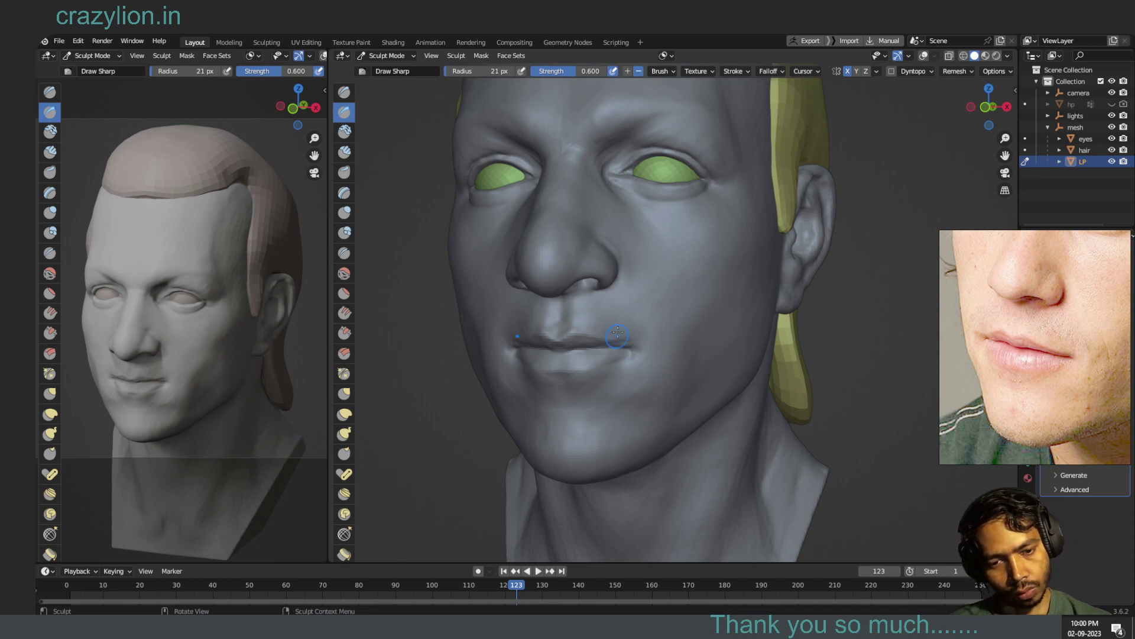
mouse_move(613, 323)
left_mouse_down("shift")
mouse_move(624, 336)
mouse_move(535, 336)
left_mouse_up("shift")
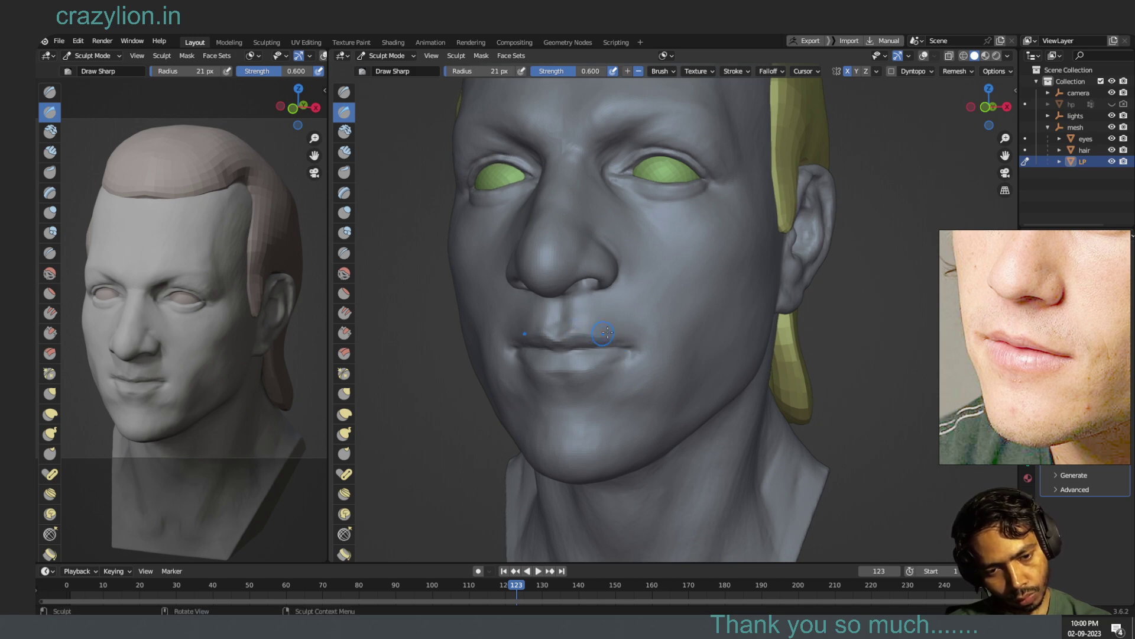
- Cut straight creases along the upper lip and from the right lip corner leftward
left_click_drag(609, 341, 631, 345)
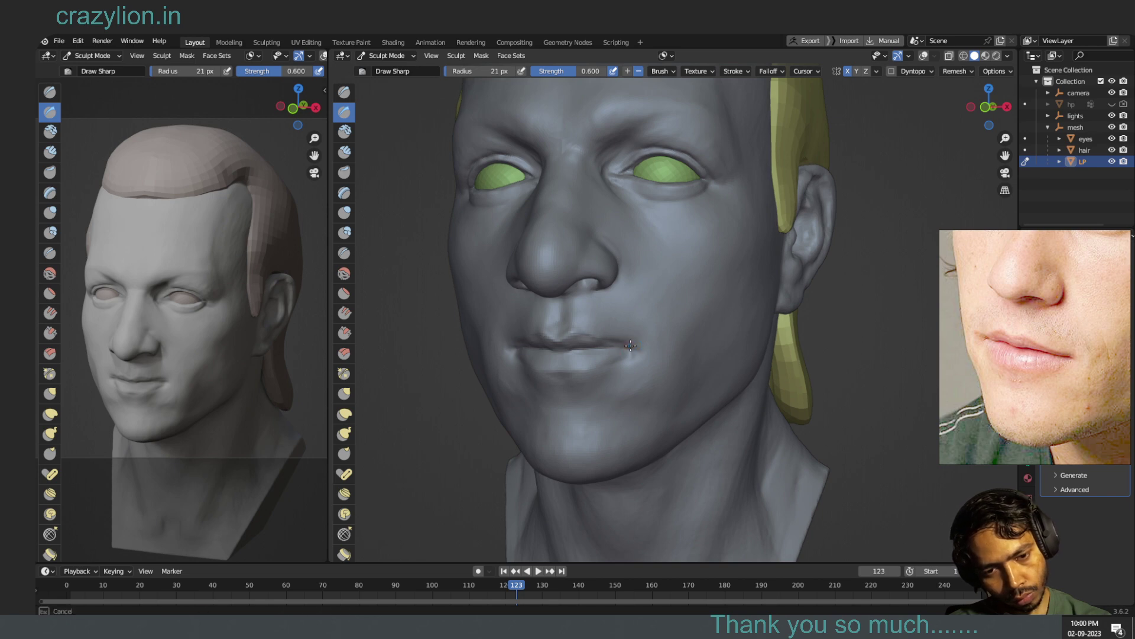
left_click_drag(630, 345, 573, 334)
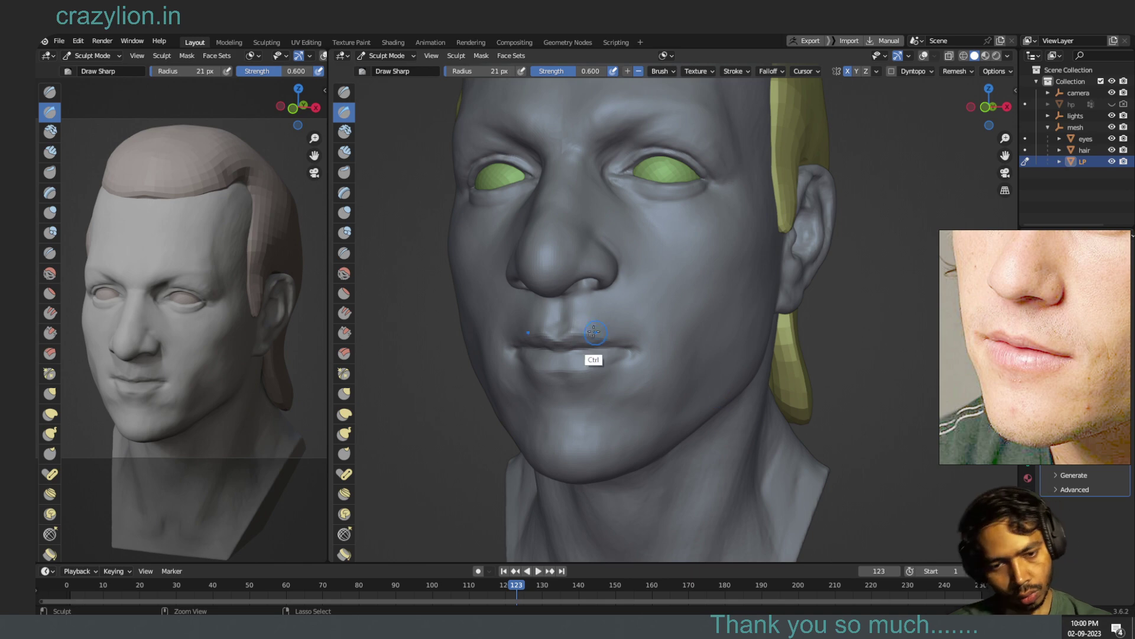
left_click_drag(576, 335, 631, 348, "ctrl")
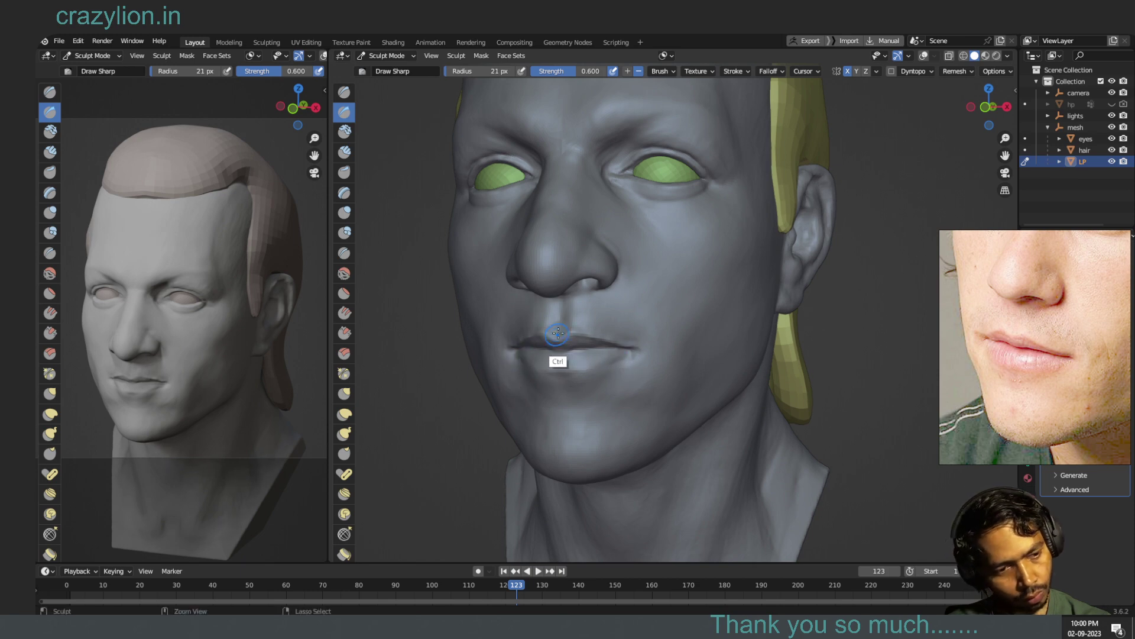
left_click_drag(631, 347, 560, 335, "ctrl")
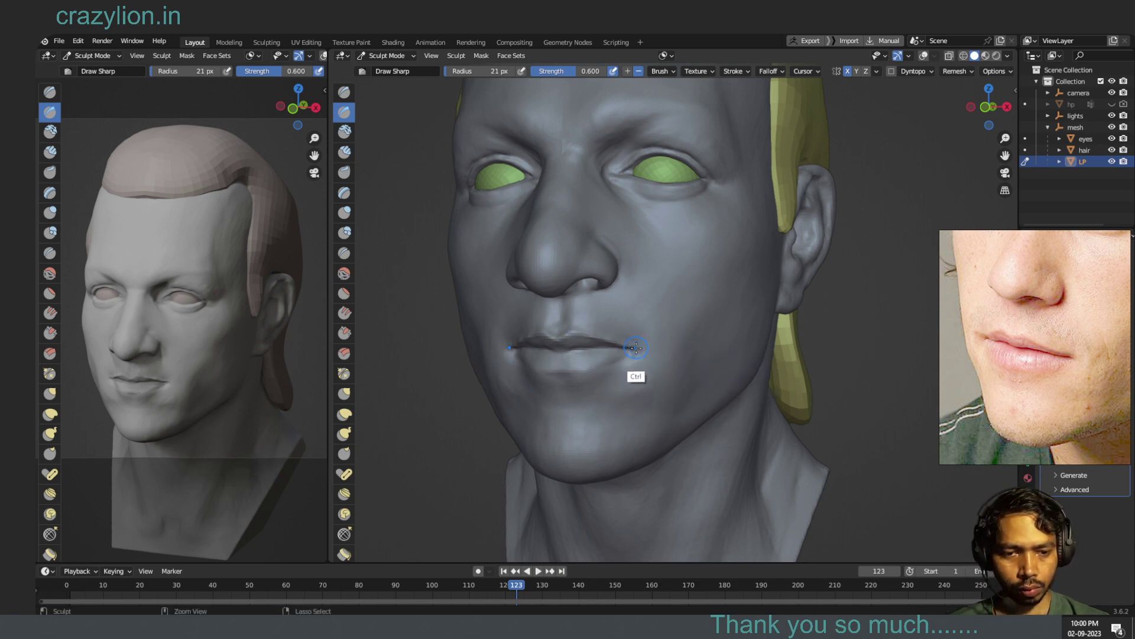
left_click_drag(636, 348, 628, 350, "ctrl")
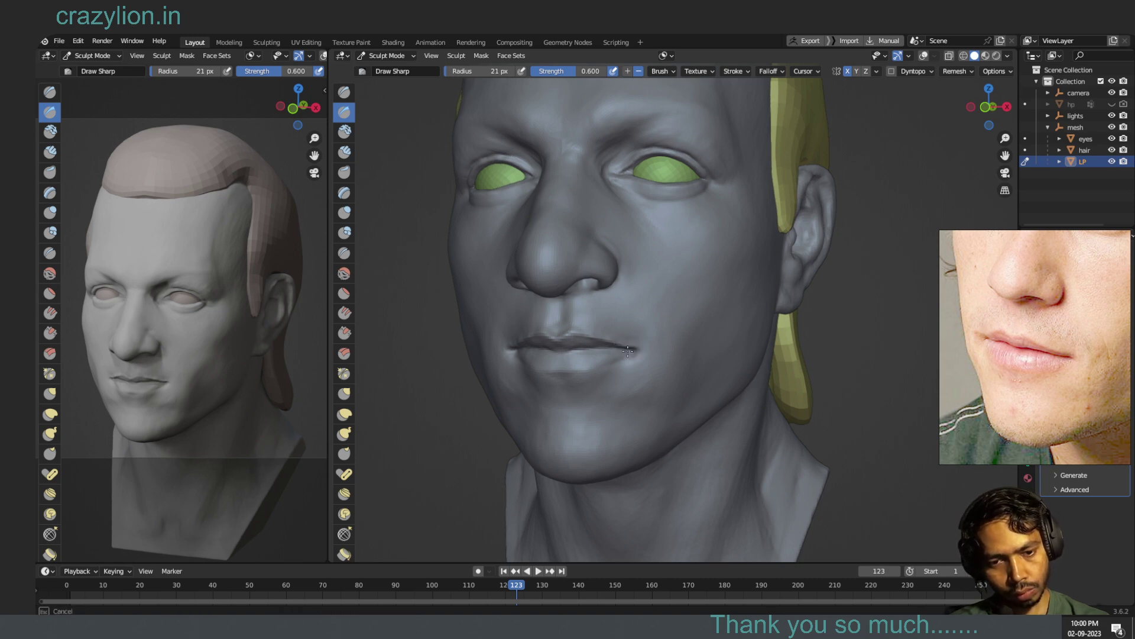
left_click_drag(628, 350, 580, 348, "ctrl")
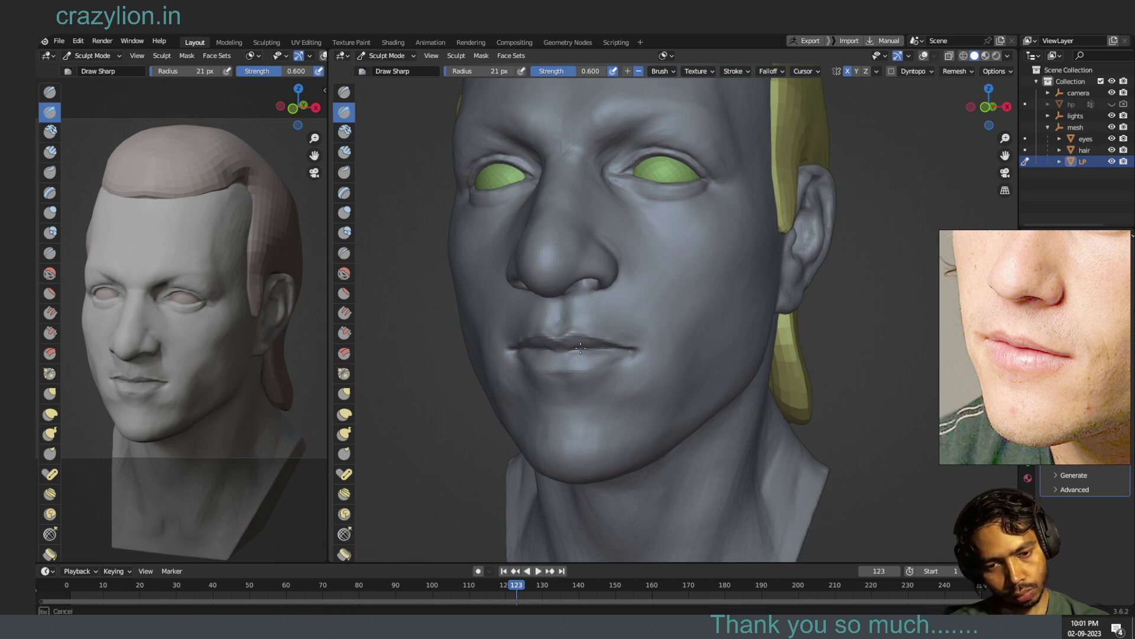
left_click_drag(580, 347, 579, 348, "ctrl")
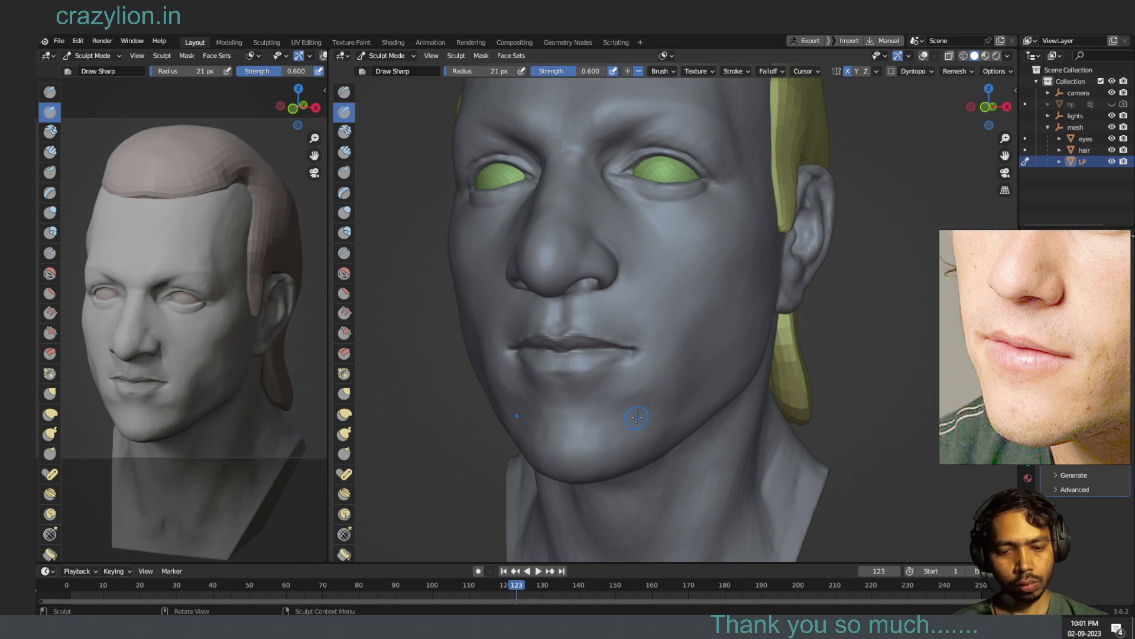
- Switch back to Clay Strips at 18 px, add clay at the lower lip and carve below the right corner
left_click(345, 153)
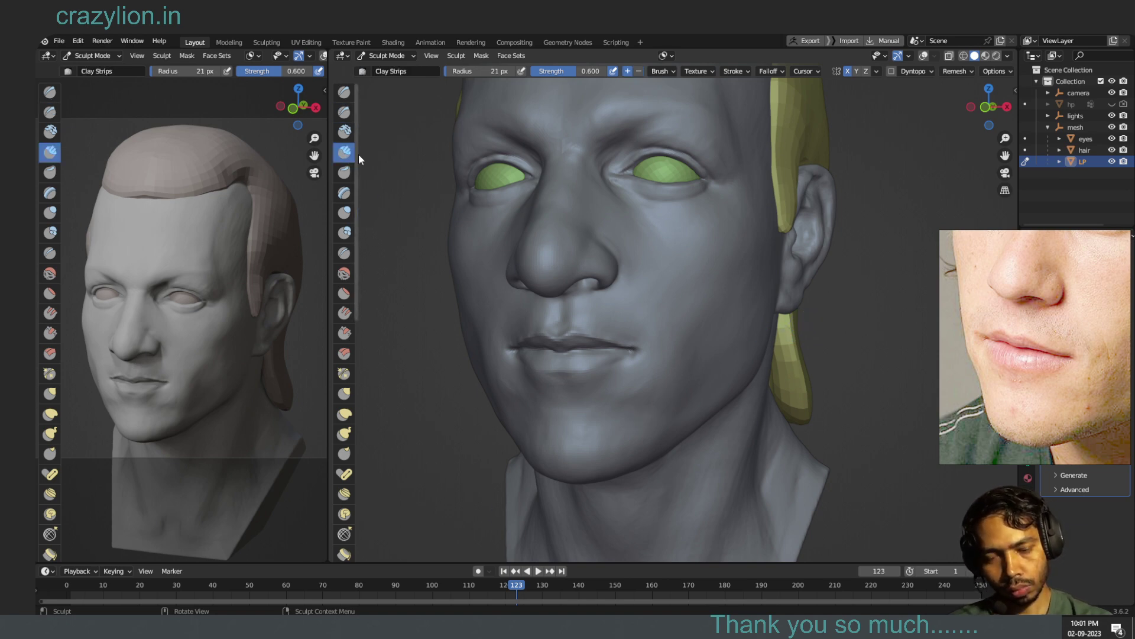
key("bracketleft")
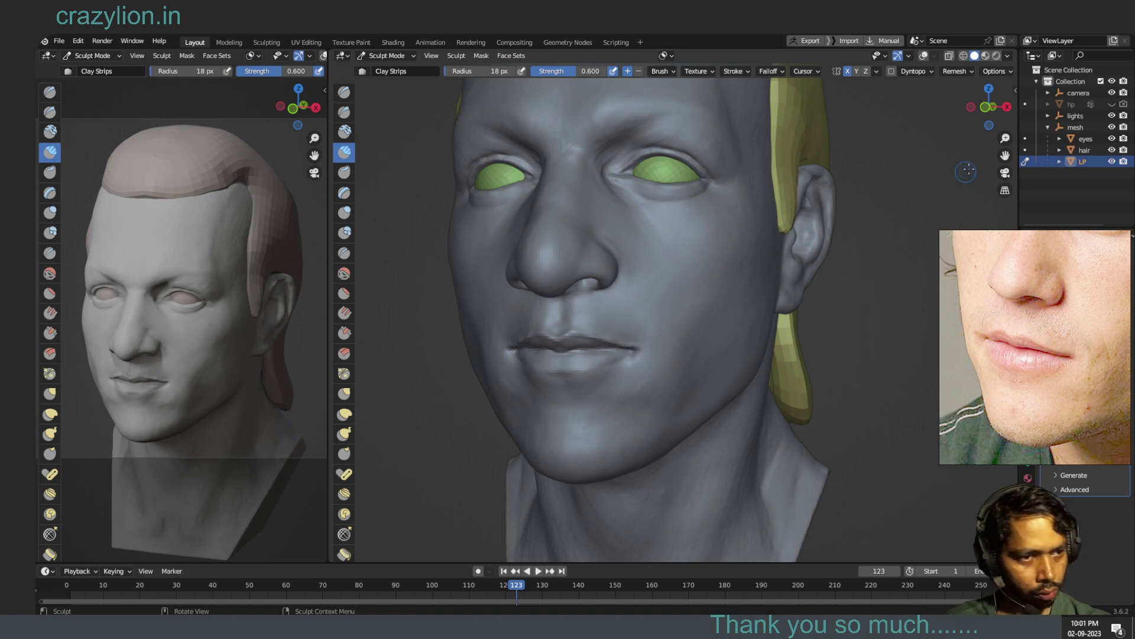
left_click_drag(1005, 138, 1005, 138)
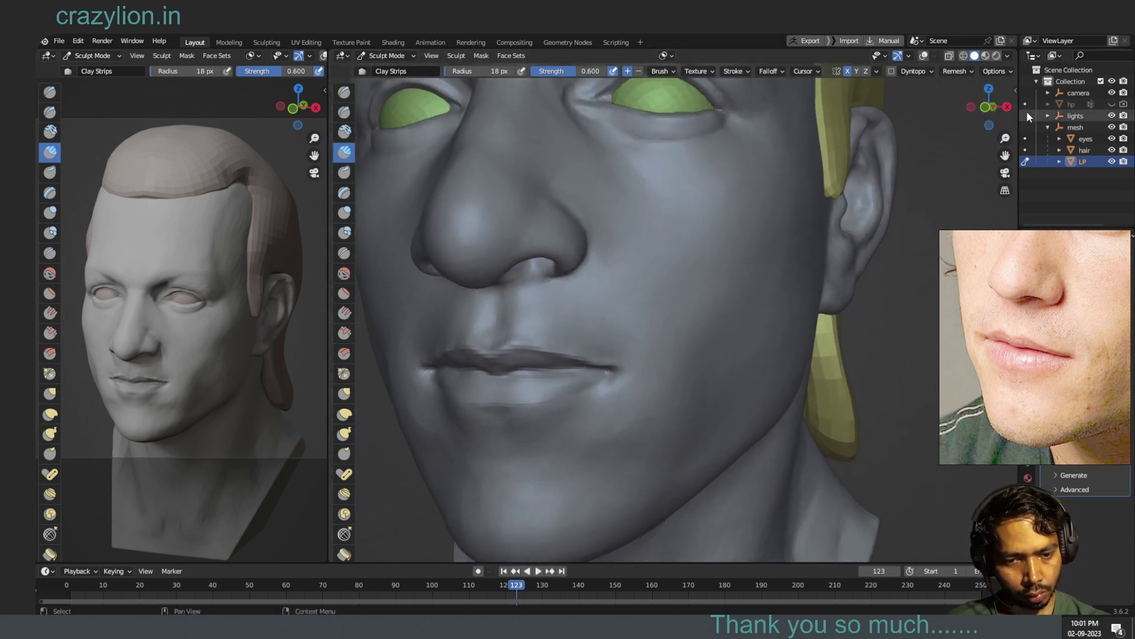
left_click_drag(612, 383, 618, 378)
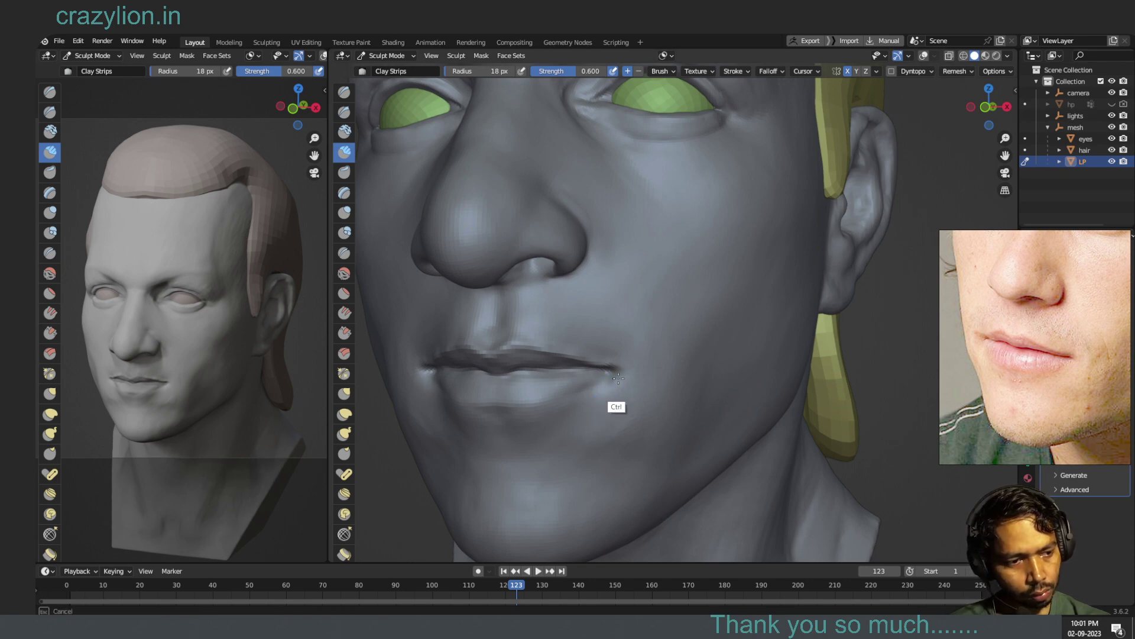
left_click_drag(615, 378, 617, 378, "ctrl")
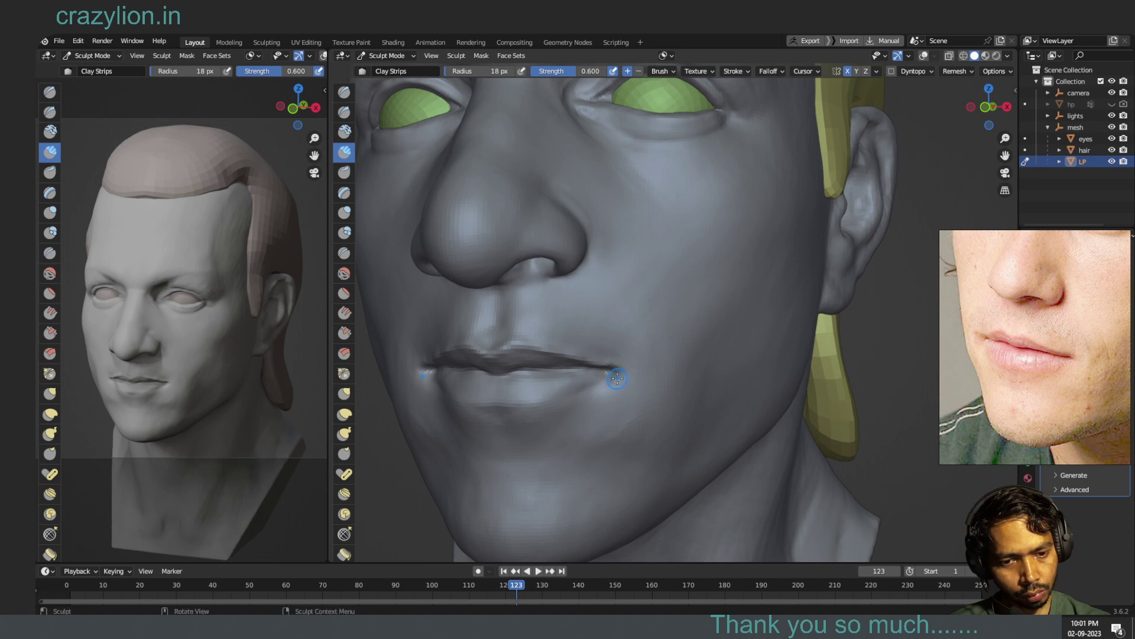
key("ctrl")
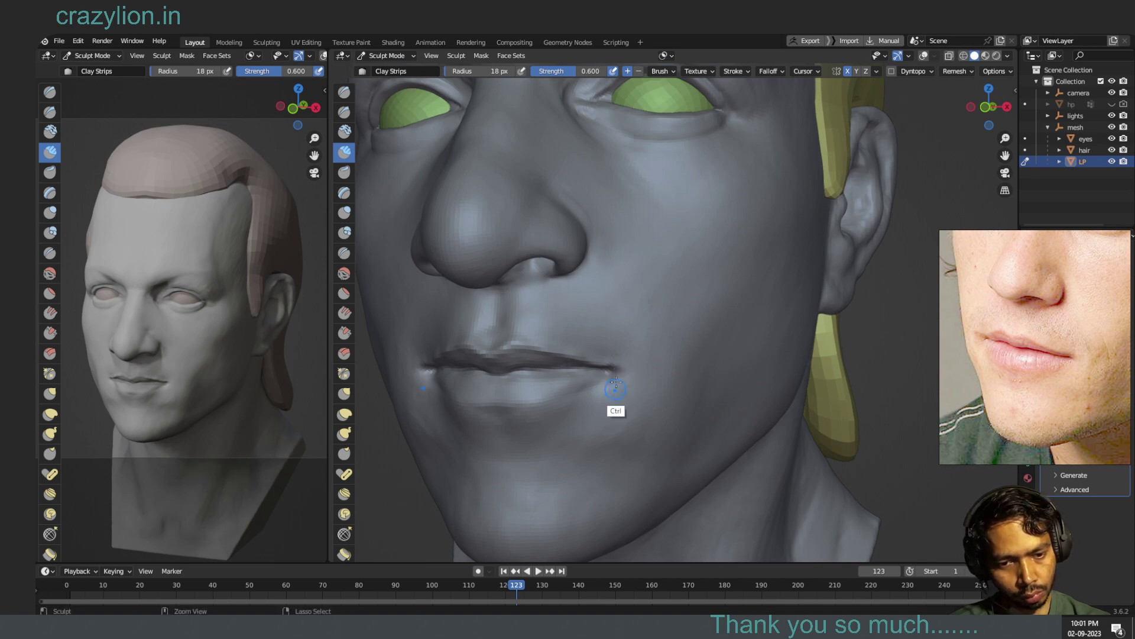
mouse_move(617, 376)
left_mouse_down("ctrl")
mouse_move(598, 402)
mouse_move(622, 381)
mouse_move(609, 386)
left_mouse_up("ctrl")
key("shift")
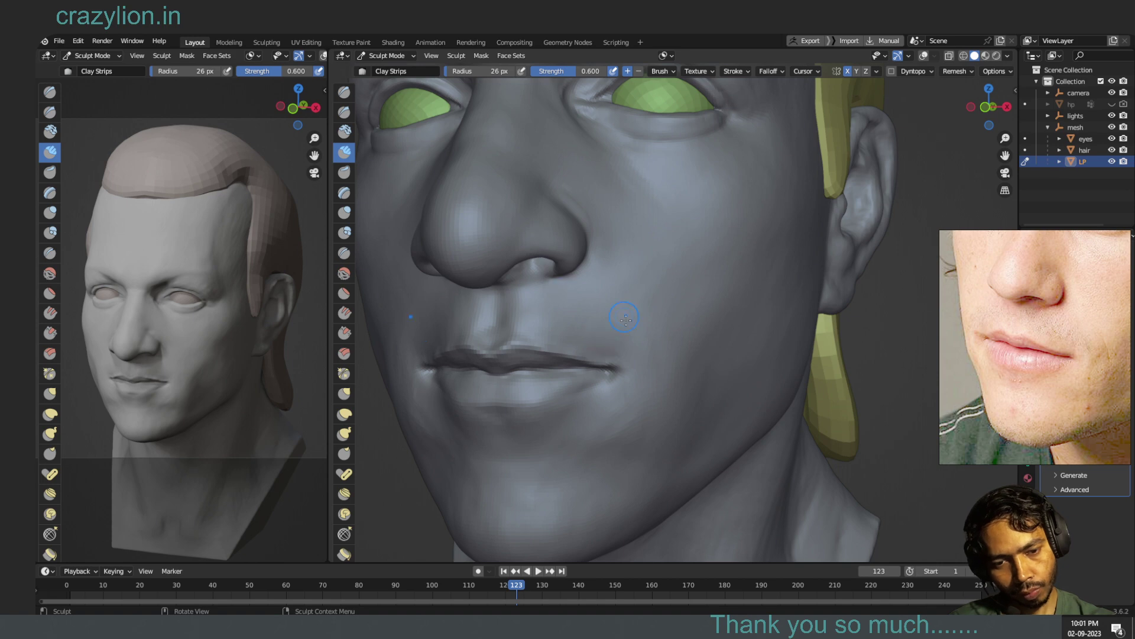
- Shape the cheek above the mouth corner, the upper lip, and the area above the lip
mouse_move(623, 336)
left_mouse_down()
mouse_move(595, 345)
mouse_move(589, 334)
left_mouse_up()
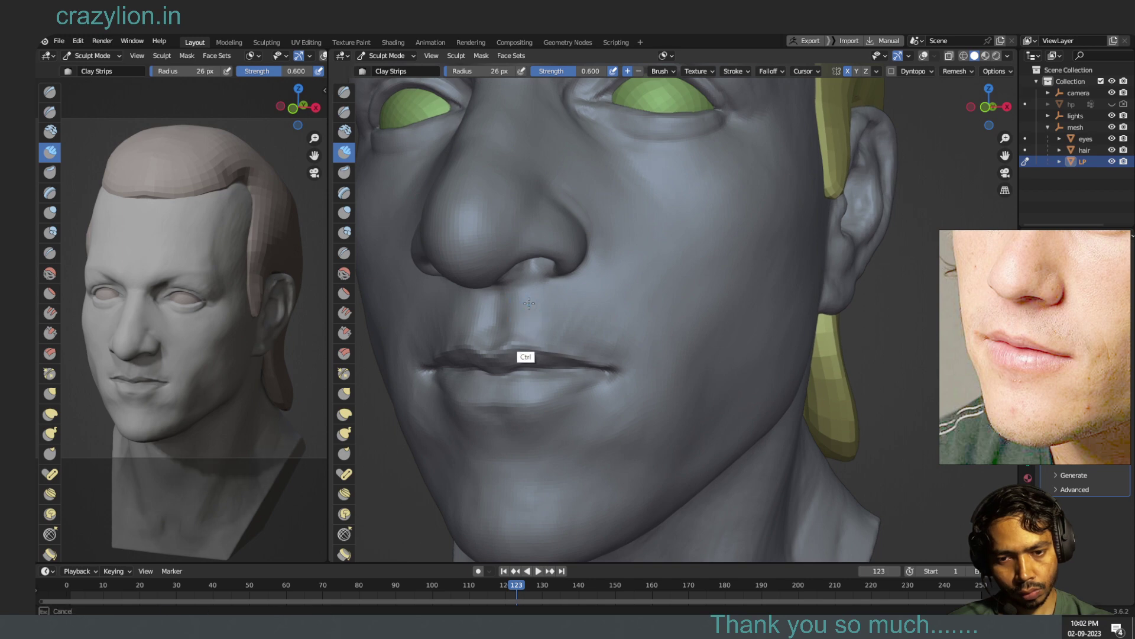
mouse_move(526, 329)
left_mouse_down("ctrl")
mouse_move(536, 313)
mouse_move(634, 329)
mouse_move(614, 321)
left_mouse_up("ctrl")
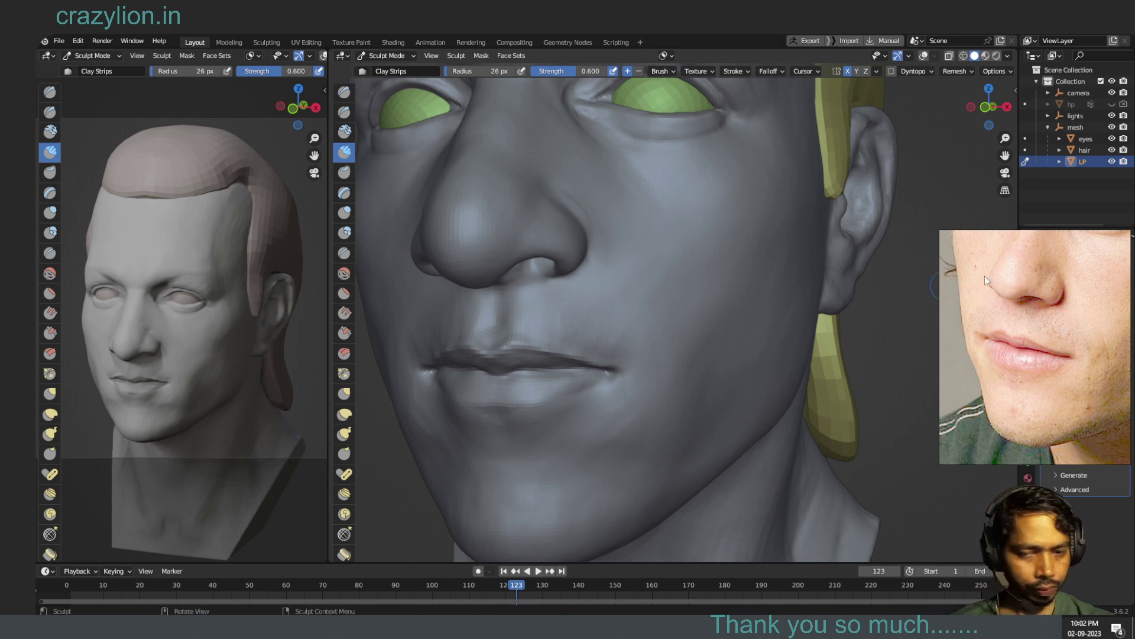
left_click_drag(633, 337, 637, 338)
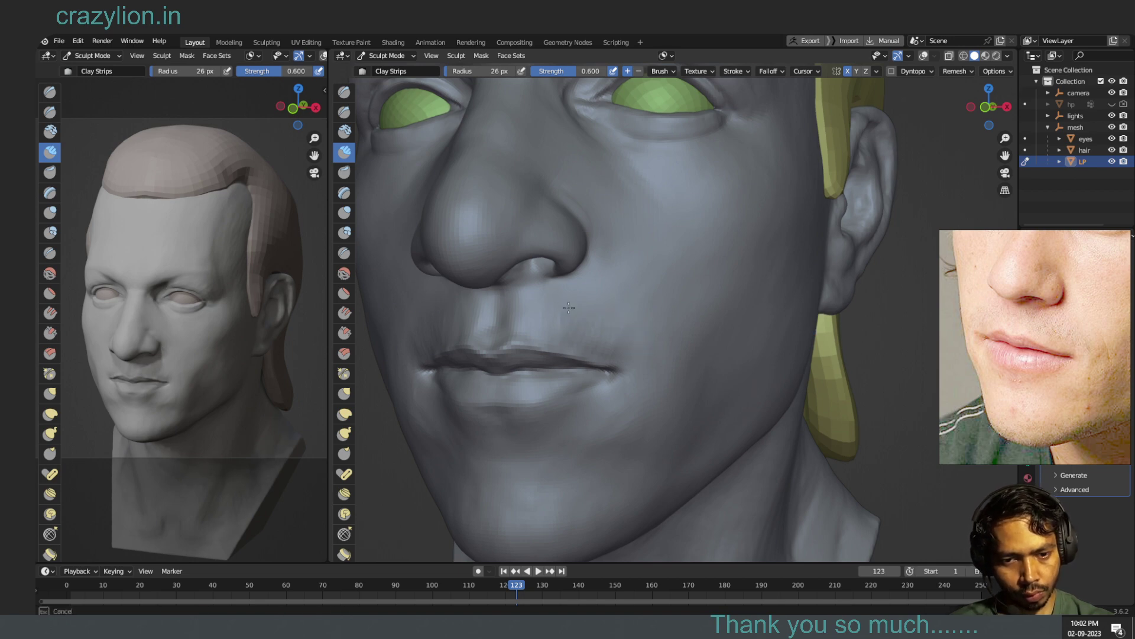
left_click_drag(568, 307, 555, 302)
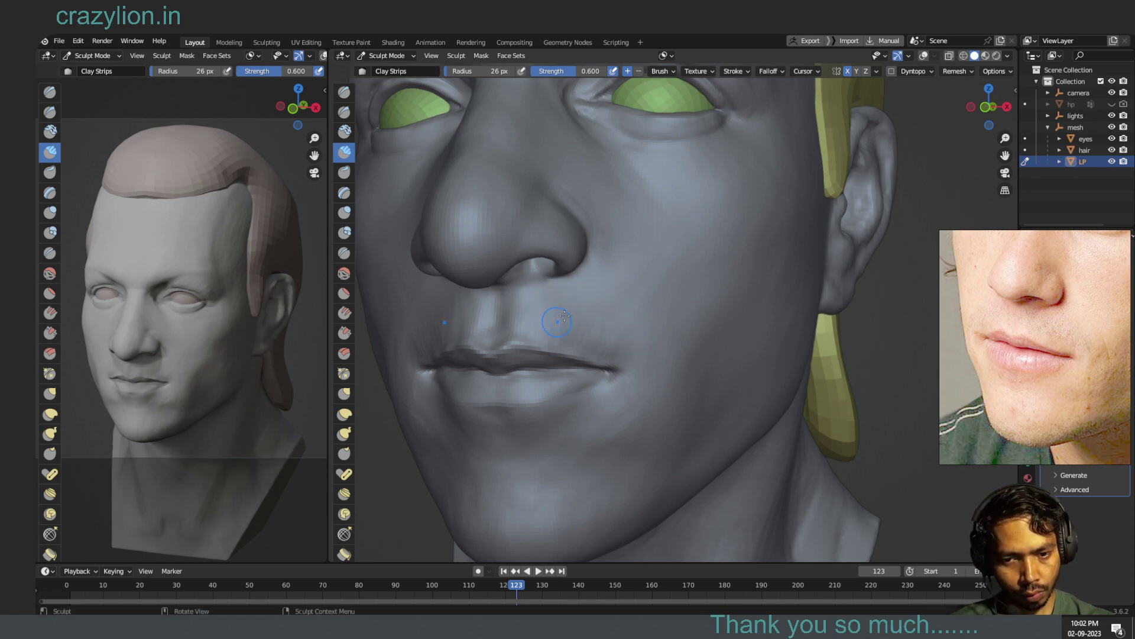
left_click_drag(624, 297, 591, 303)
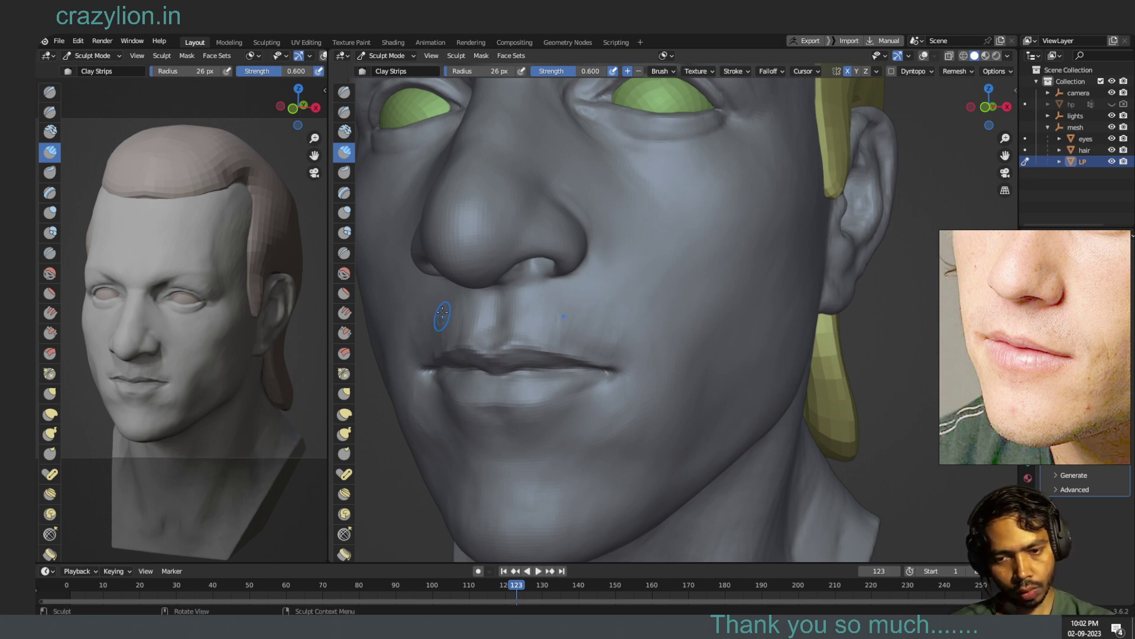
mouse_move(409, 321)
left_mouse_down()
mouse_move(411, 358)
mouse_move(403, 329)
mouse_move(393, 355)
mouse_move(412, 327)
mouse_move(407, 337)
left_mouse_up()
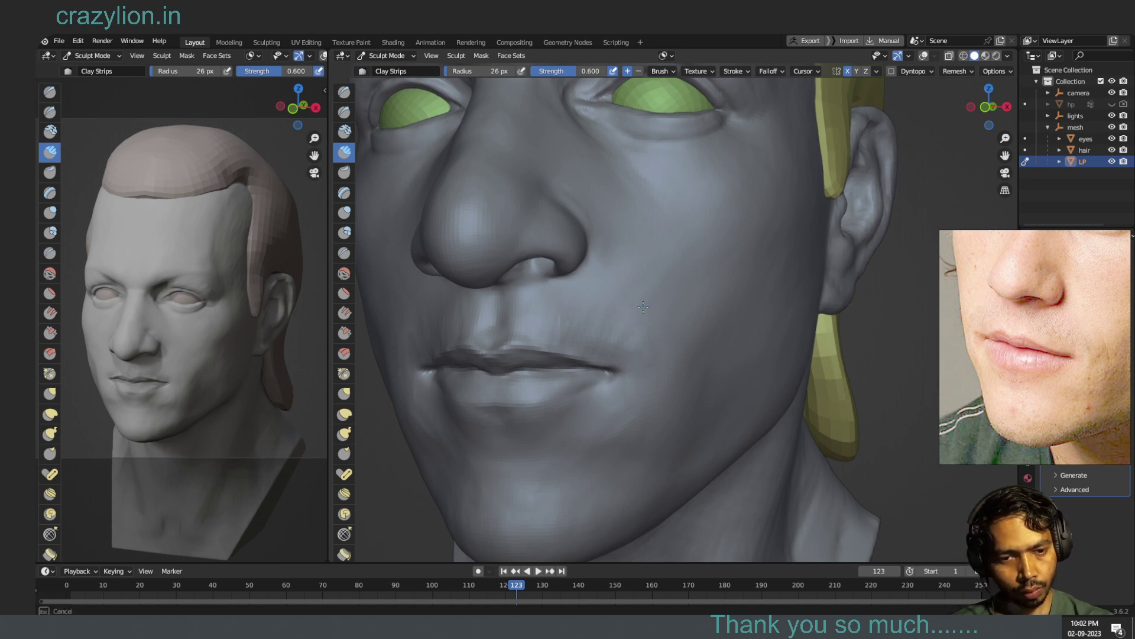
- Sculpt under the nostril and beside the right mouth corner, then recentre the front view
mouse_move(609, 301)
left_mouse_down()
mouse_move(571, 292)
mouse_move(545, 325)
left_mouse_up()
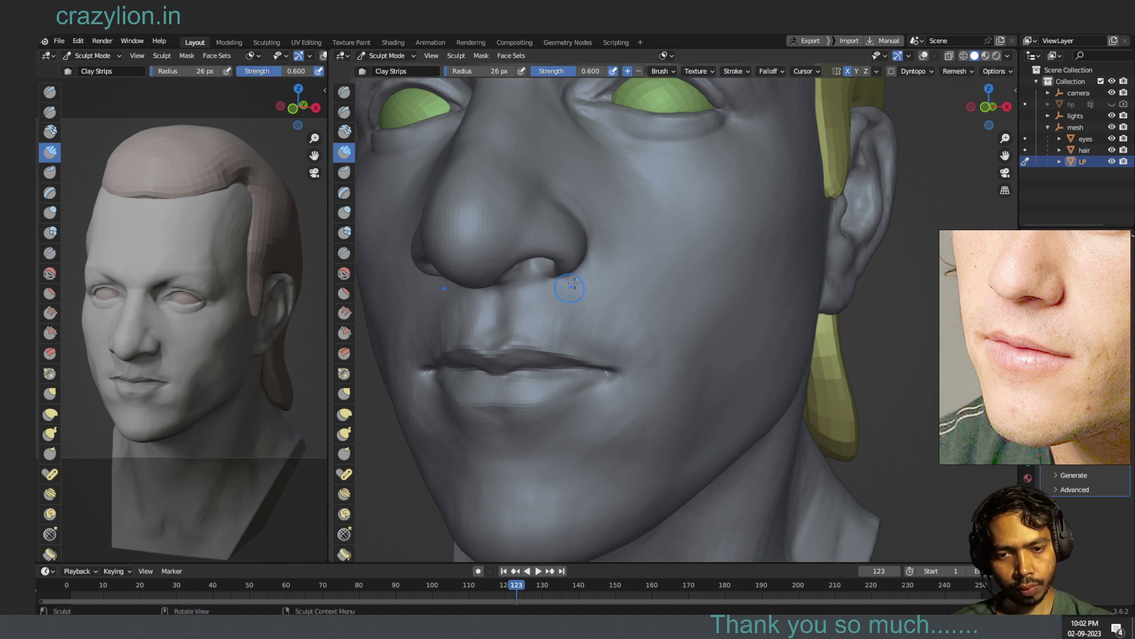
mouse_move(568, 284)
left_mouse_down()
mouse_move(590, 278)
mouse_move(575, 297)
left_mouse_up()
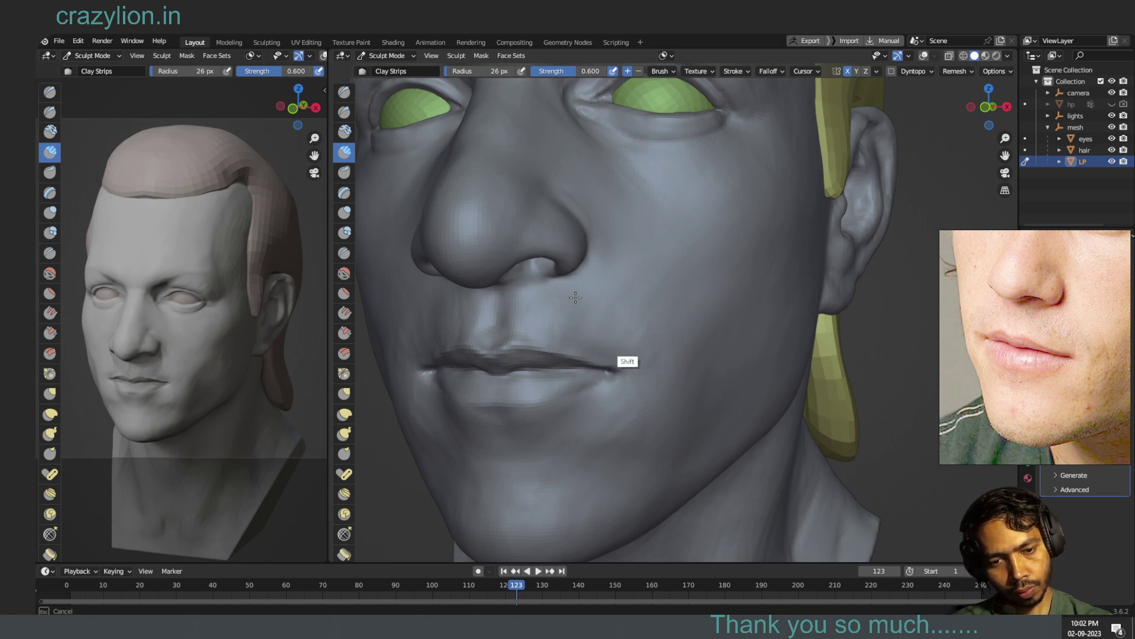
left_click_drag(576, 297, 654, 360)
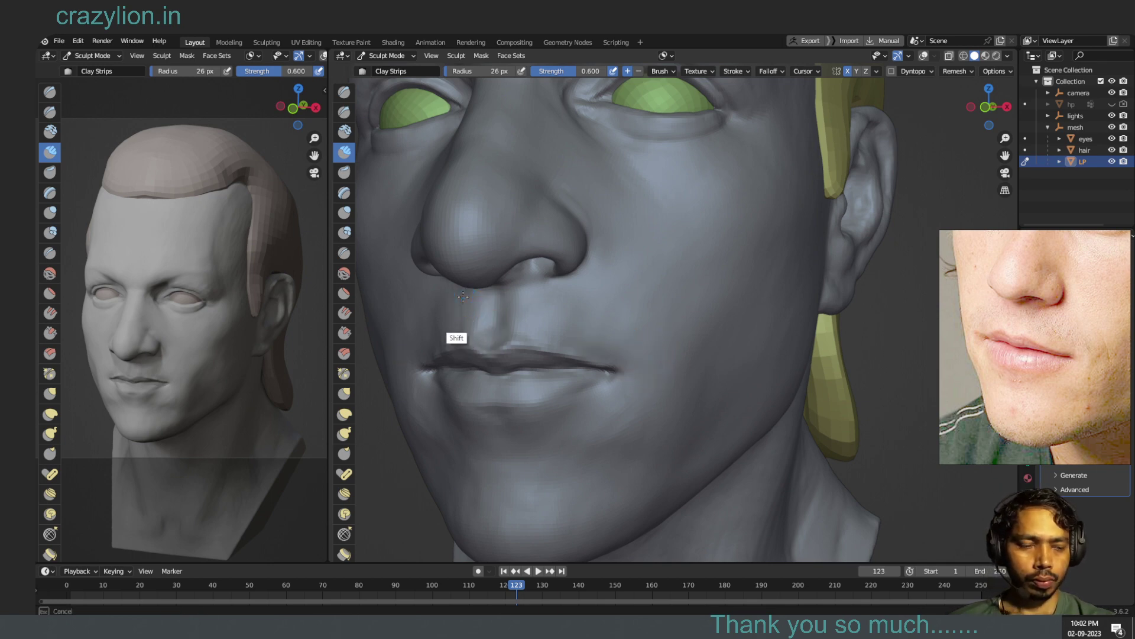
left_click_drag(446, 290, 462, 288, "shift")
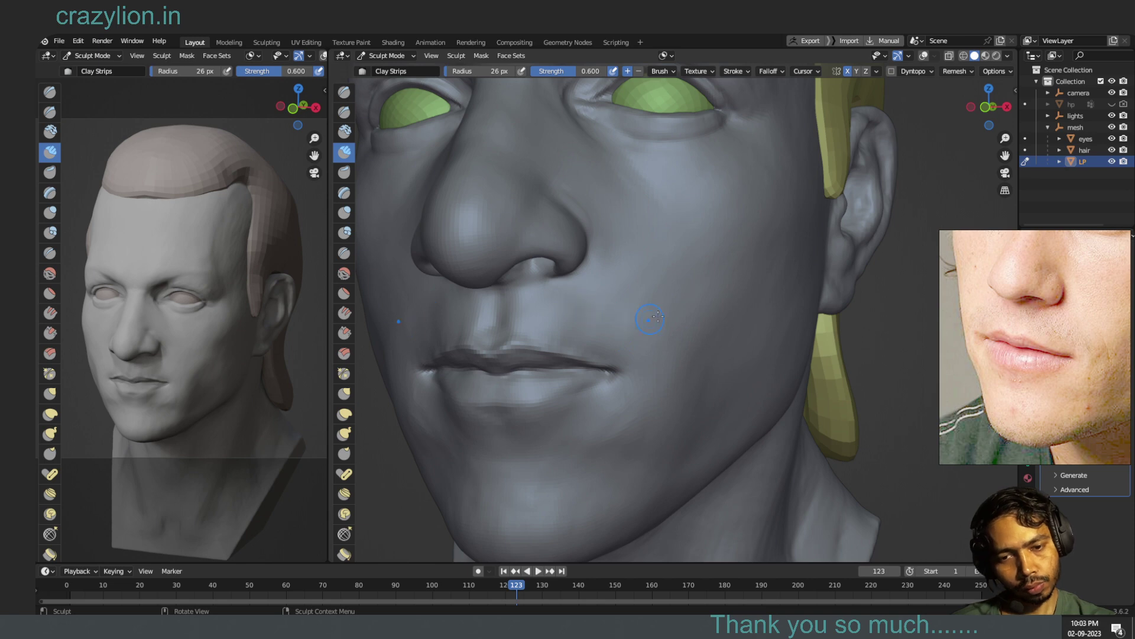
left_click(998, 116)
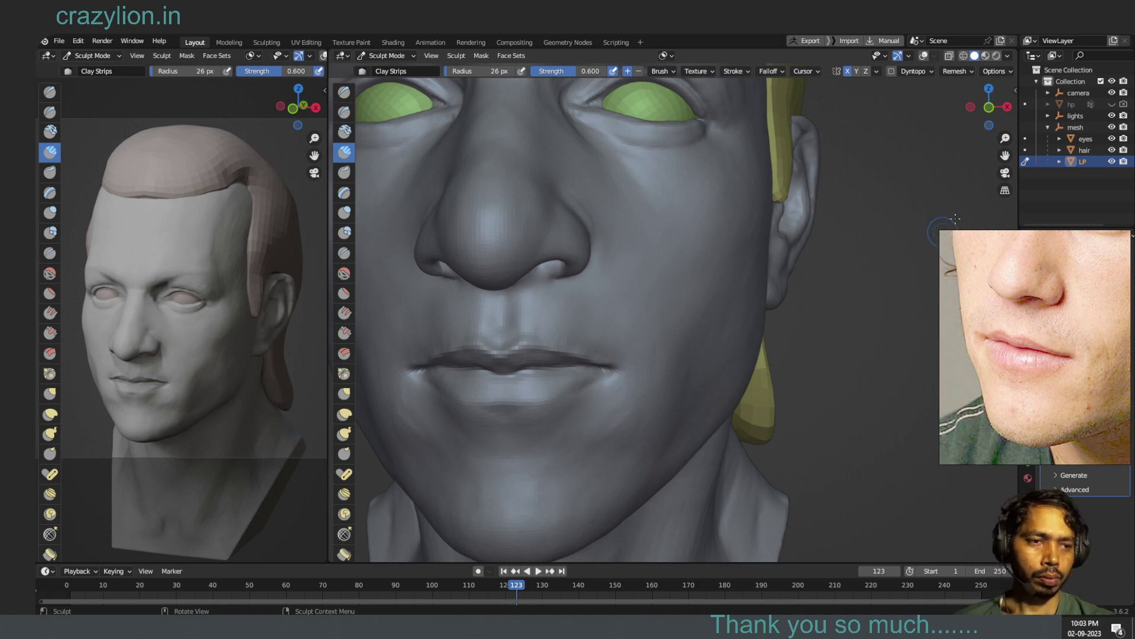
left_click_drag(1004, 155, 1004, 168)
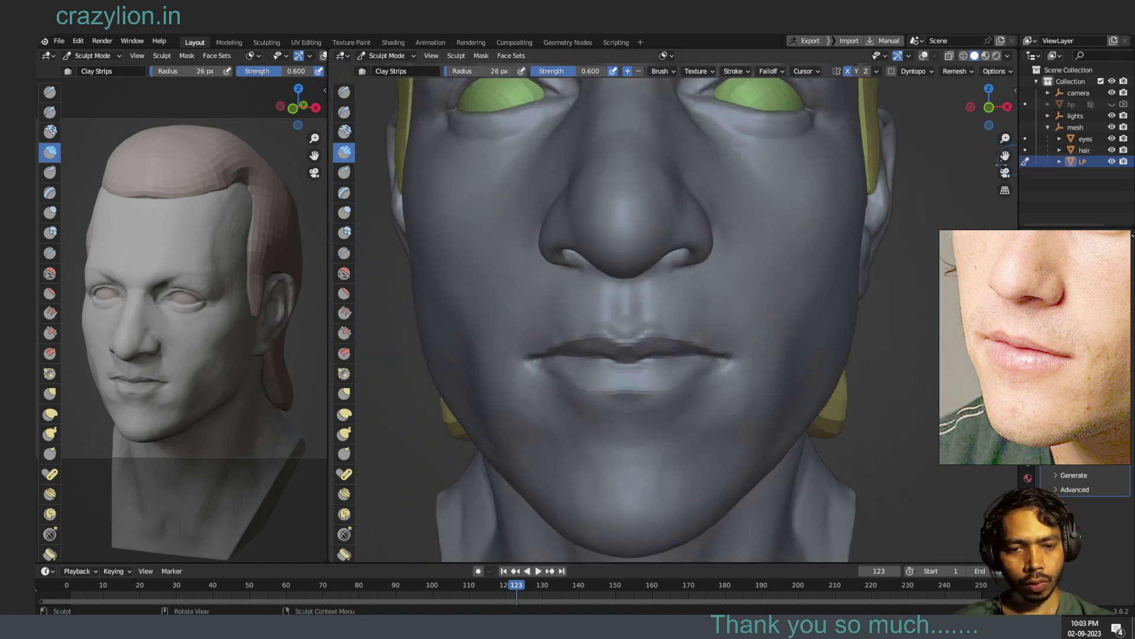
- Smooth the upper lip, the area below the nose, and around the right mouth corner
key("ctrl")
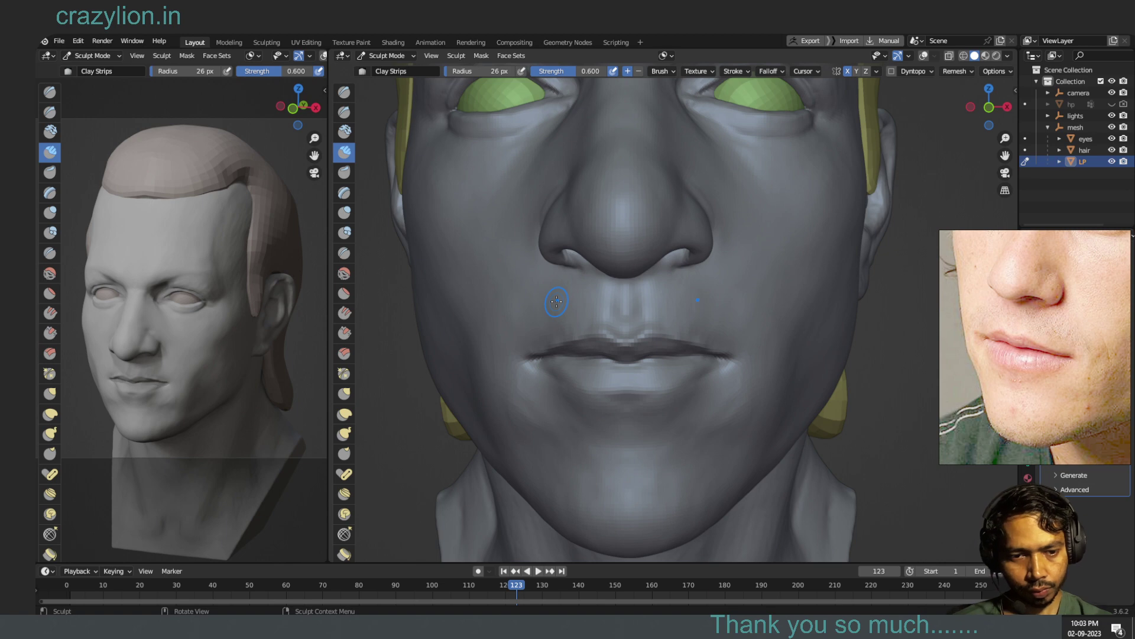
key("shift")
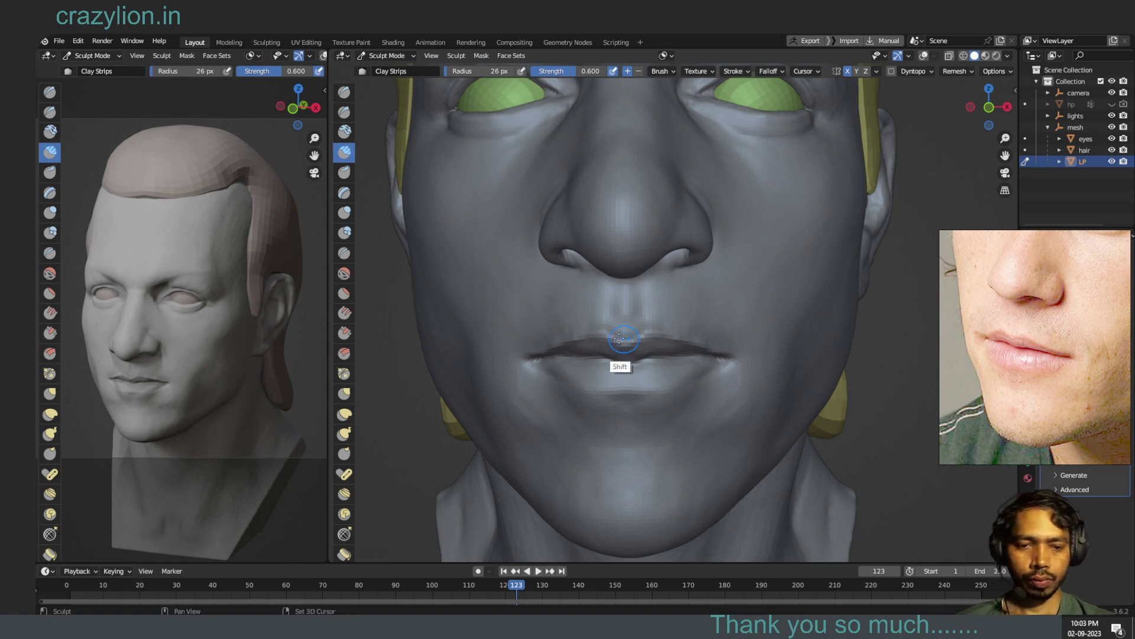
left_click_drag(592, 326, 577, 331, "shift")
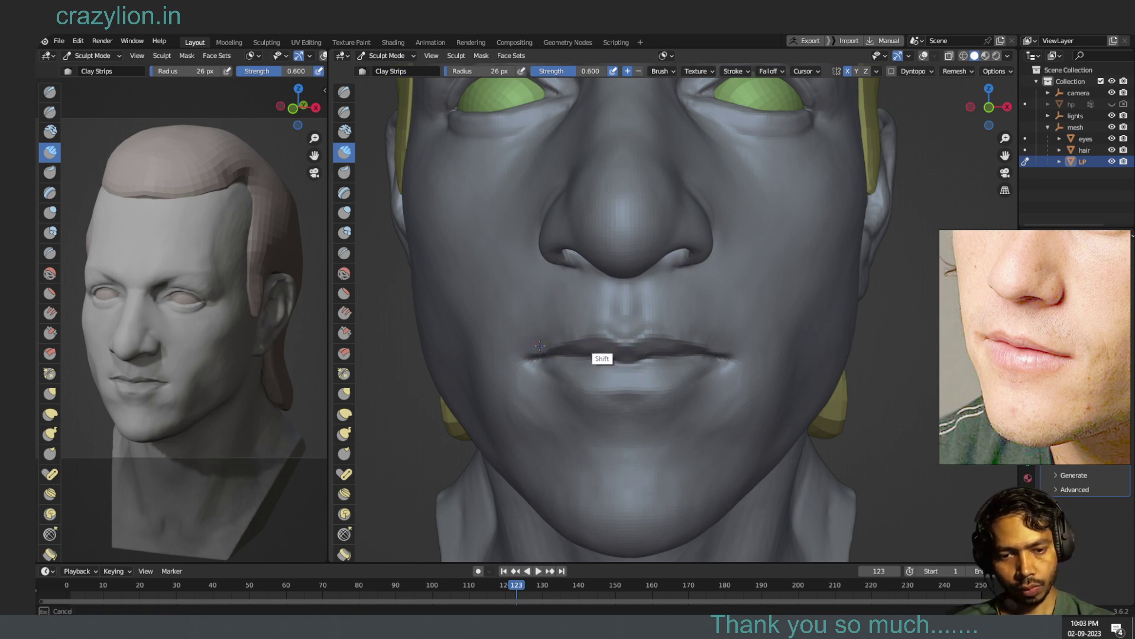
left_click(578, 331, "shift")
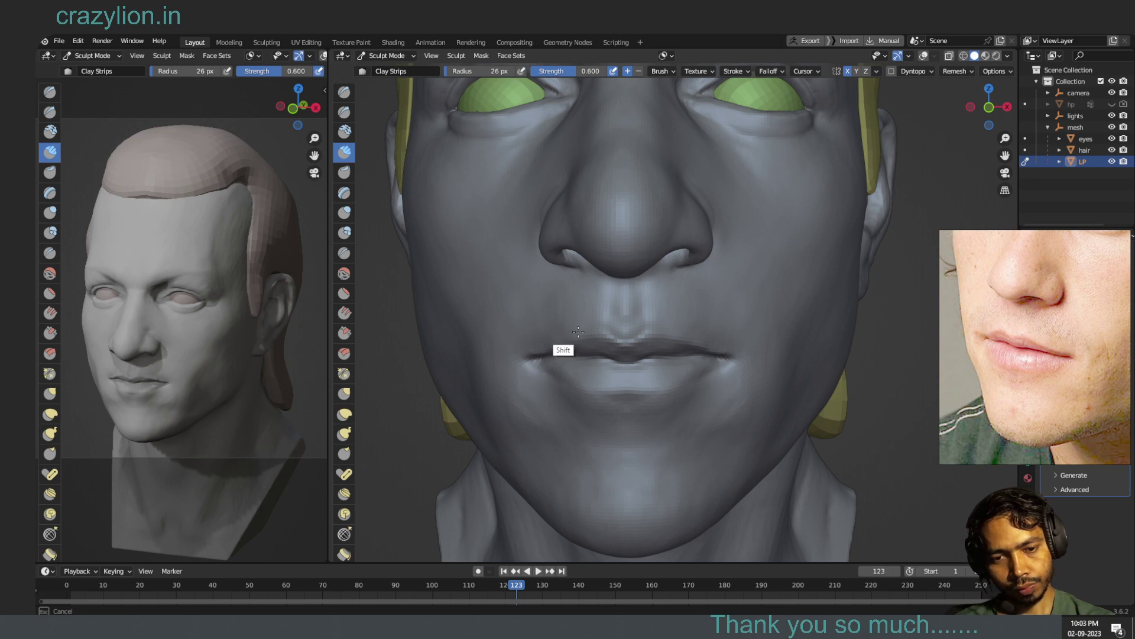
left_click_drag(578, 331, 536, 334, "shift")
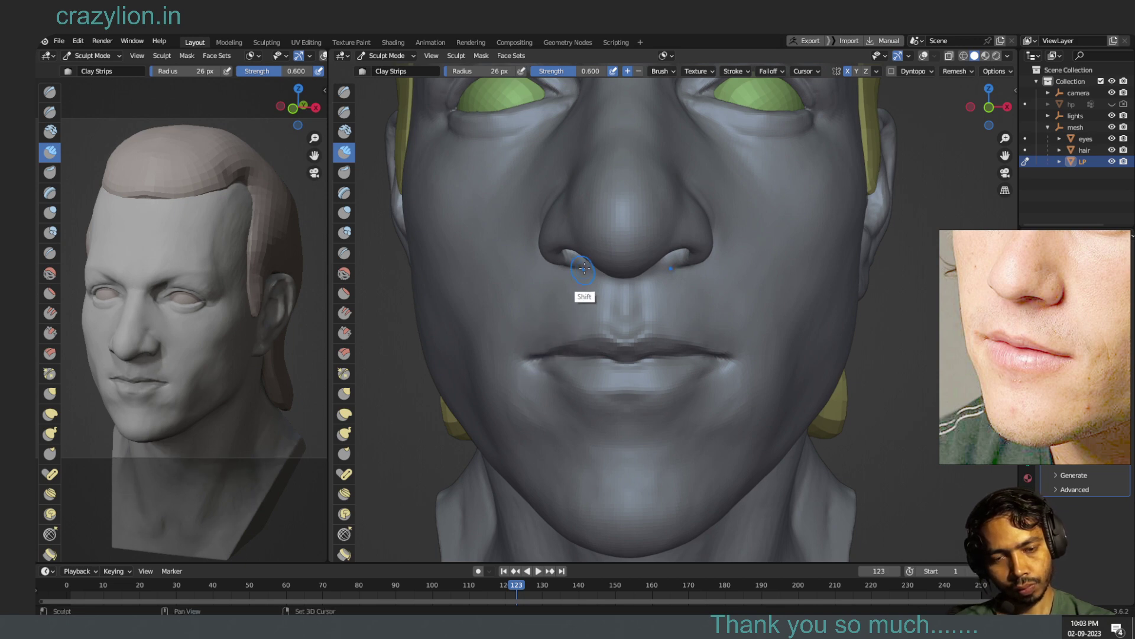
left_click_drag(584, 268, 583, 290, "shift")
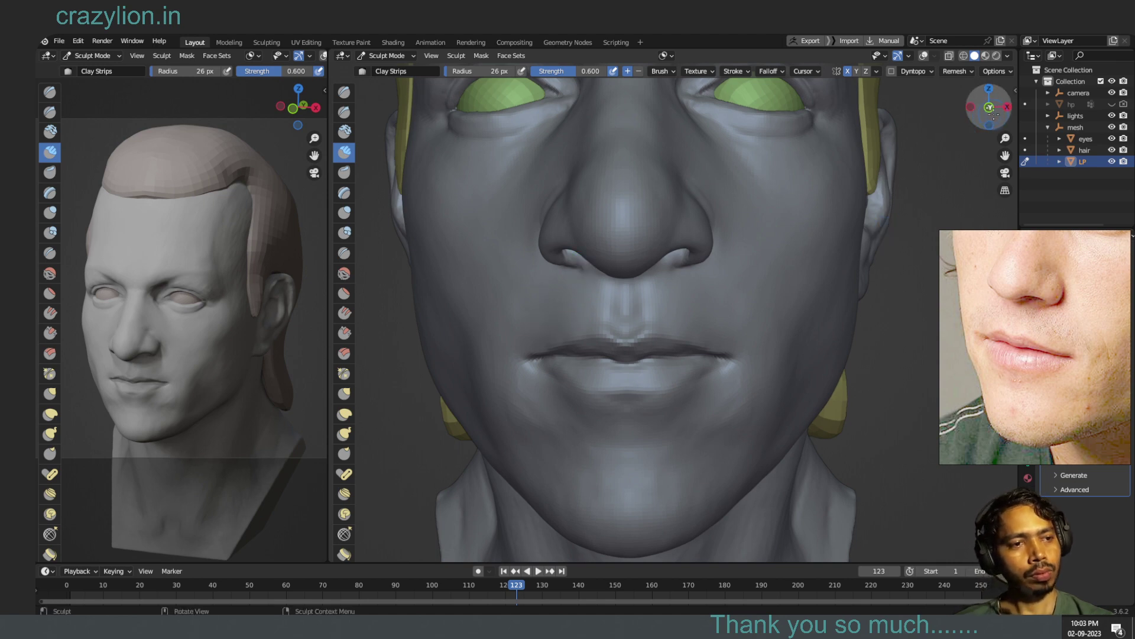
middle_click_drag(889, 231, 902, 162)
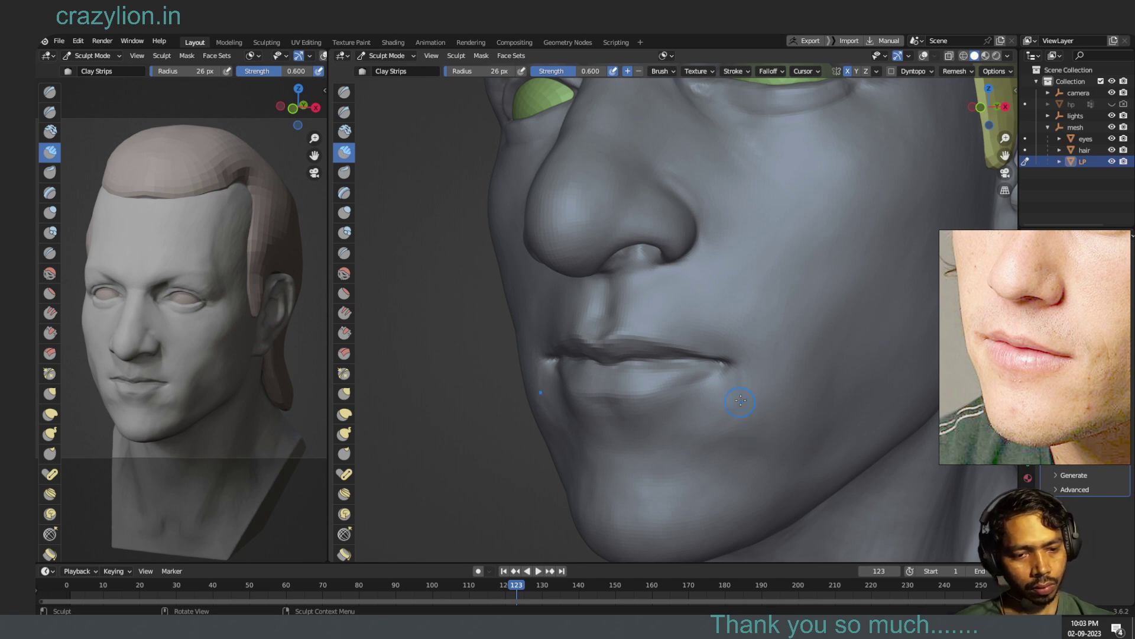
left_click_drag(740, 401, 747, 385, "shift")
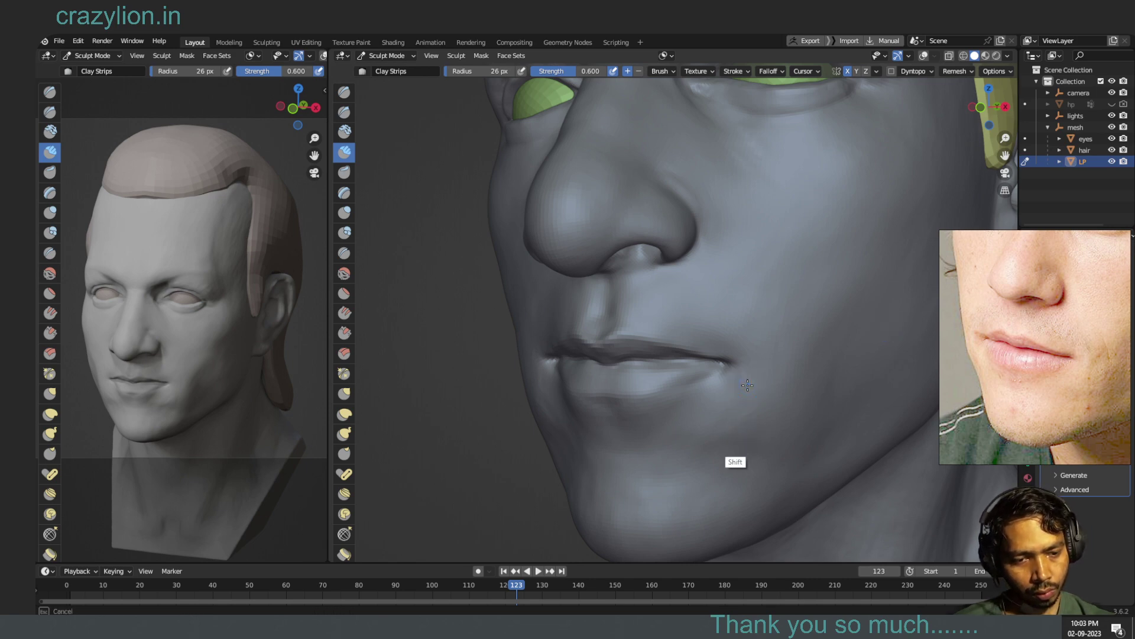
mouse_move(696, 432)
left_mouse_down("shift")
mouse_move(711, 422)
mouse_move(706, 407)
mouse_move(670, 432)
mouse_move(714, 398)
mouse_move(748, 414)
mouse_move(764, 404)
mouse_move(680, 422)
mouse_move(683, 410)
mouse_move(680, 430)
mouse_move(736, 441)
left_mouse_up("shift")
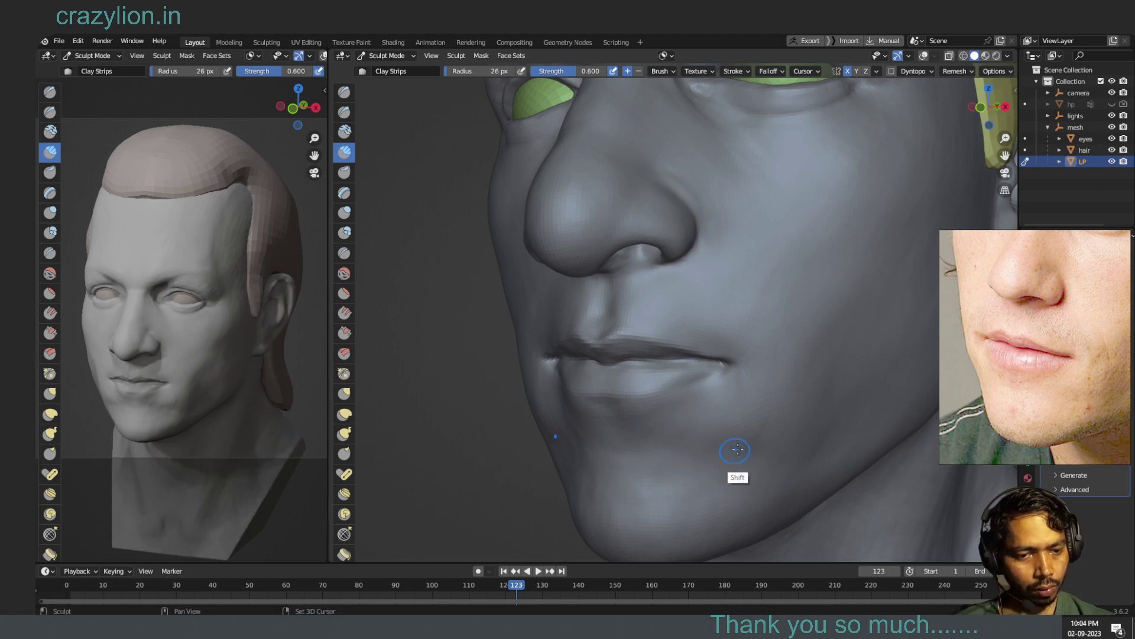
- From front view, smooth the chin and along the lips, then check the cheek contour from the side
left_click(998, 119)
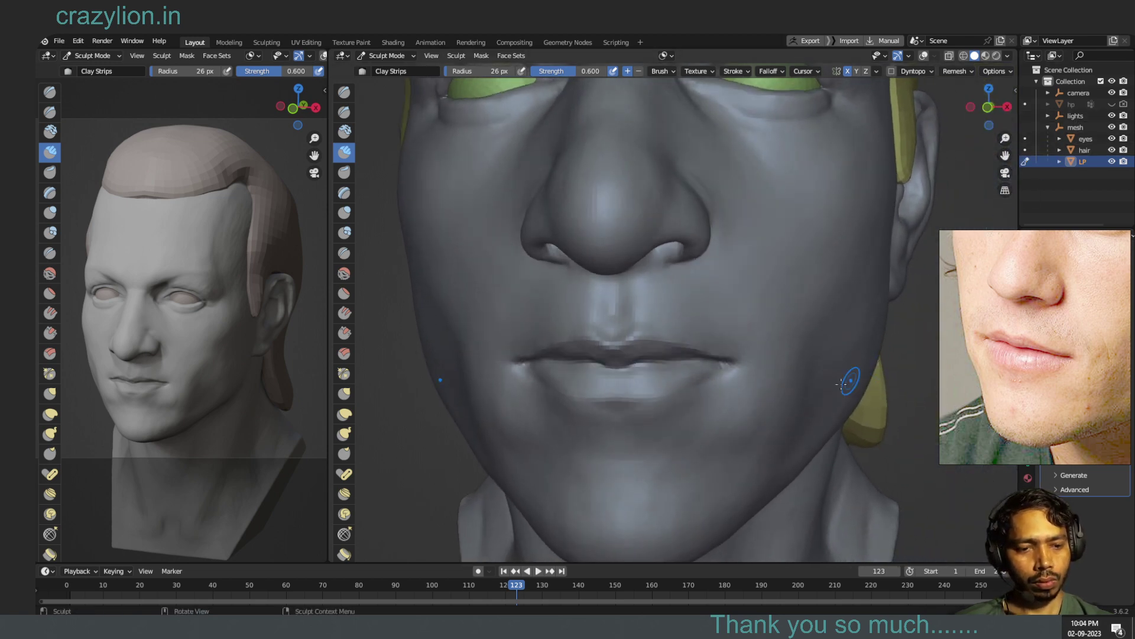
left_click_drag(759, 426, 759, 412, "shift")
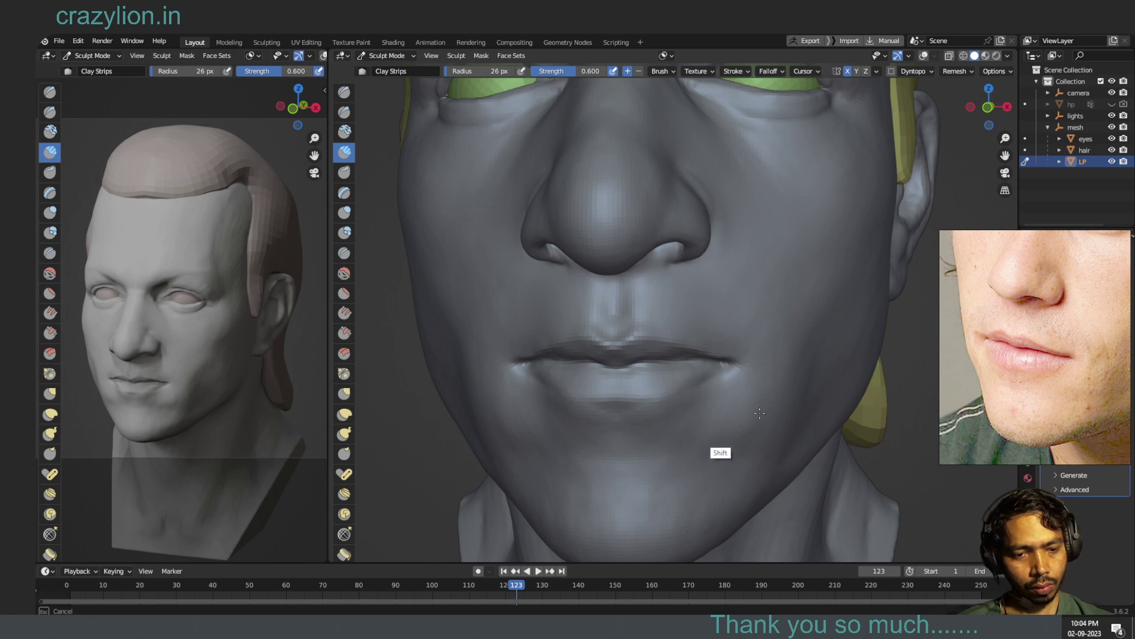
left_click_drag(759, 412, 799, 382, "shift")
mouse_move(732, 362)
left_mouse_down("shift")
mouse_move(635, 345)
mouse_move(586, 291)
left_mouse_up("shift")
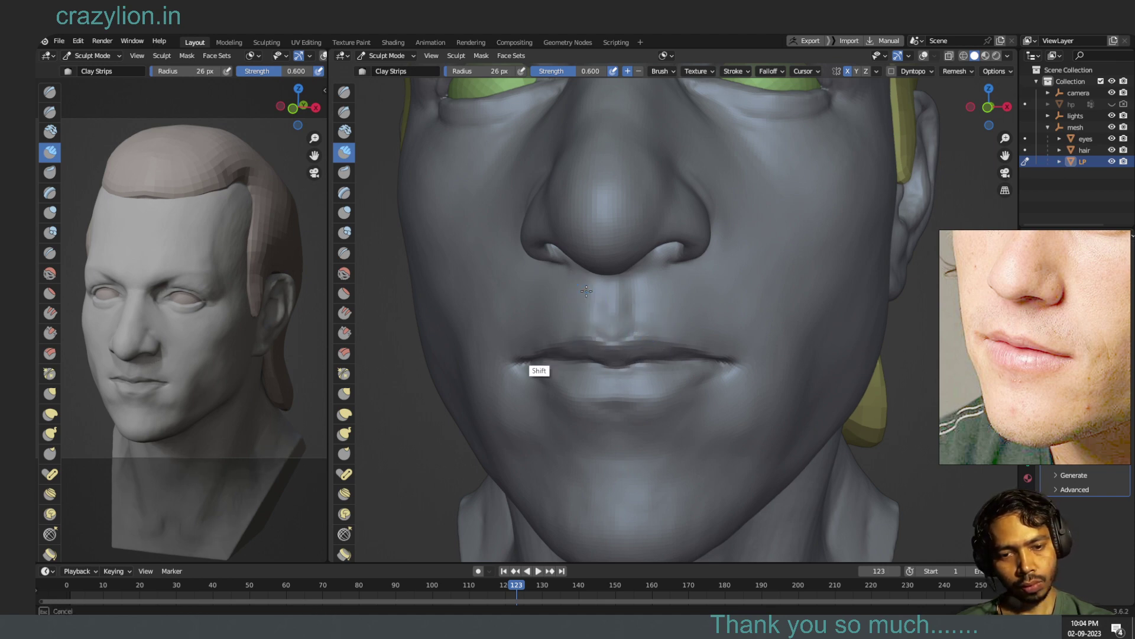
left_click_drag(586, 291, 612, 348, "shift")
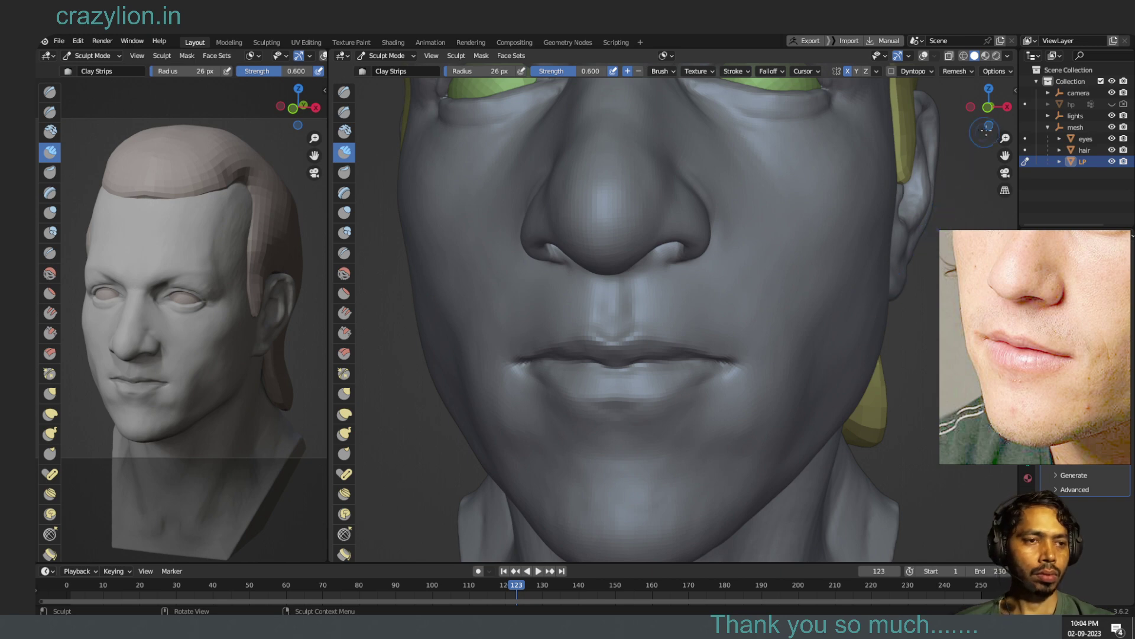
left_click_drag(986, 129, 971, 196)
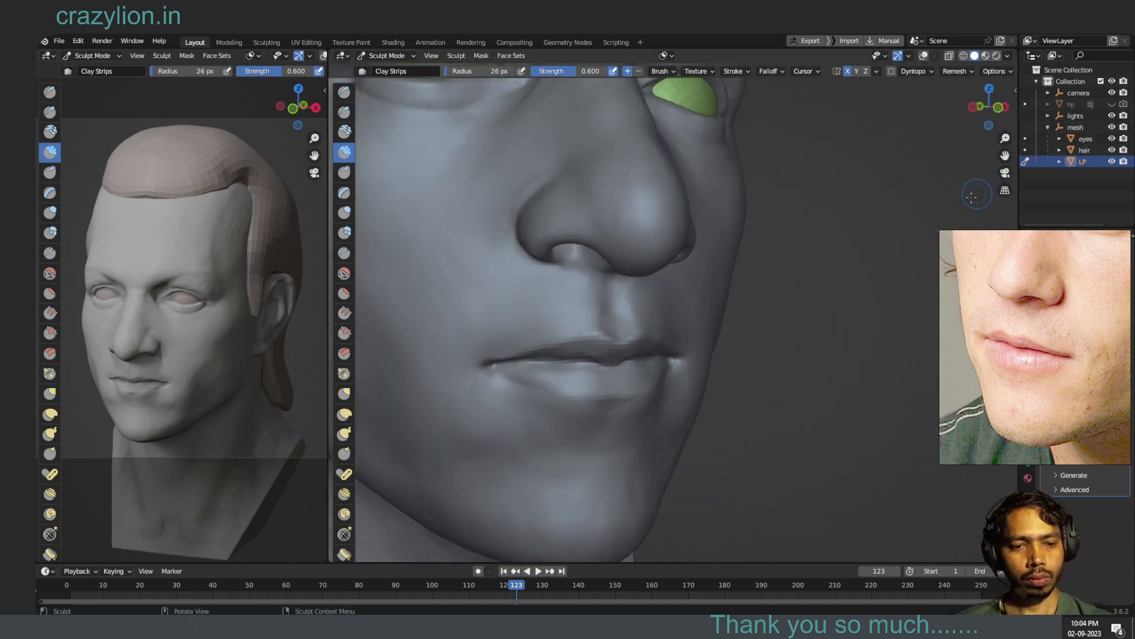
middle_click_drag(968, 161, 924, 241)
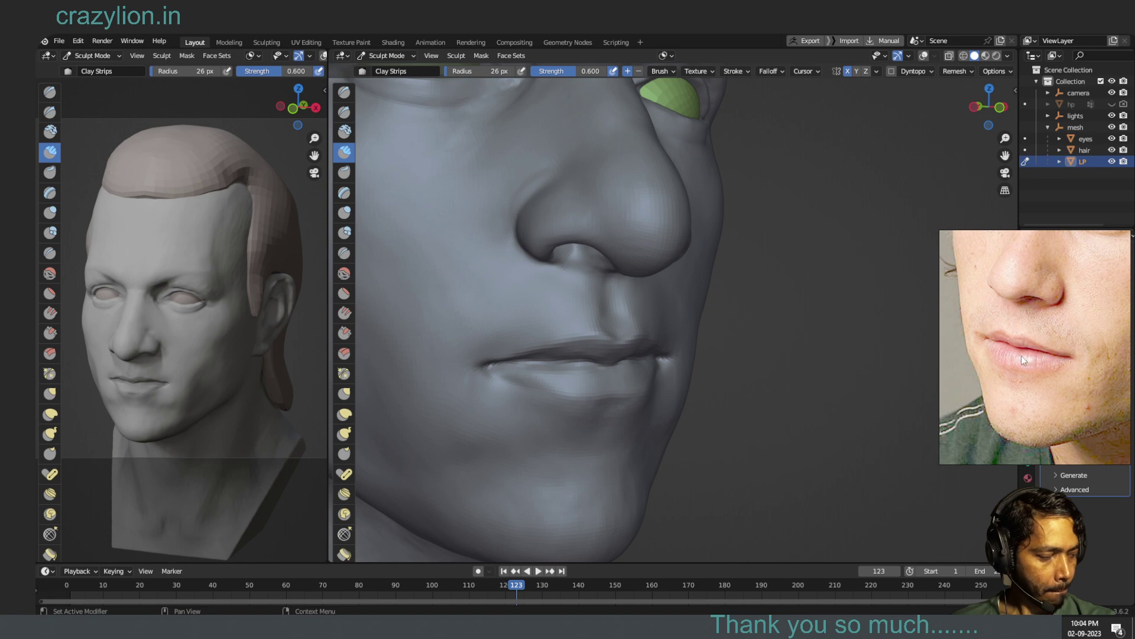
left_click_drag(991, 117, 847, 121)
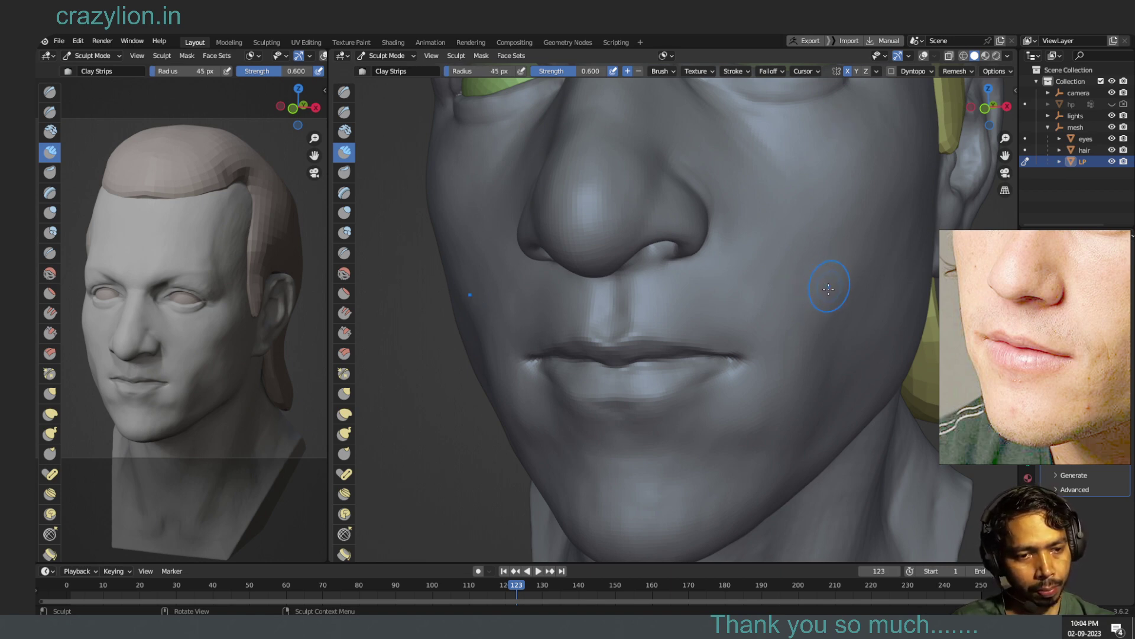
- Sculpt the cheek beside the mouth and orbit the head to a near-frontal view
mouse_move(786, 325)
left_mouse_down()
mouse_move(824, 270)
mouse_move(810, 260)
left_mouse_up()
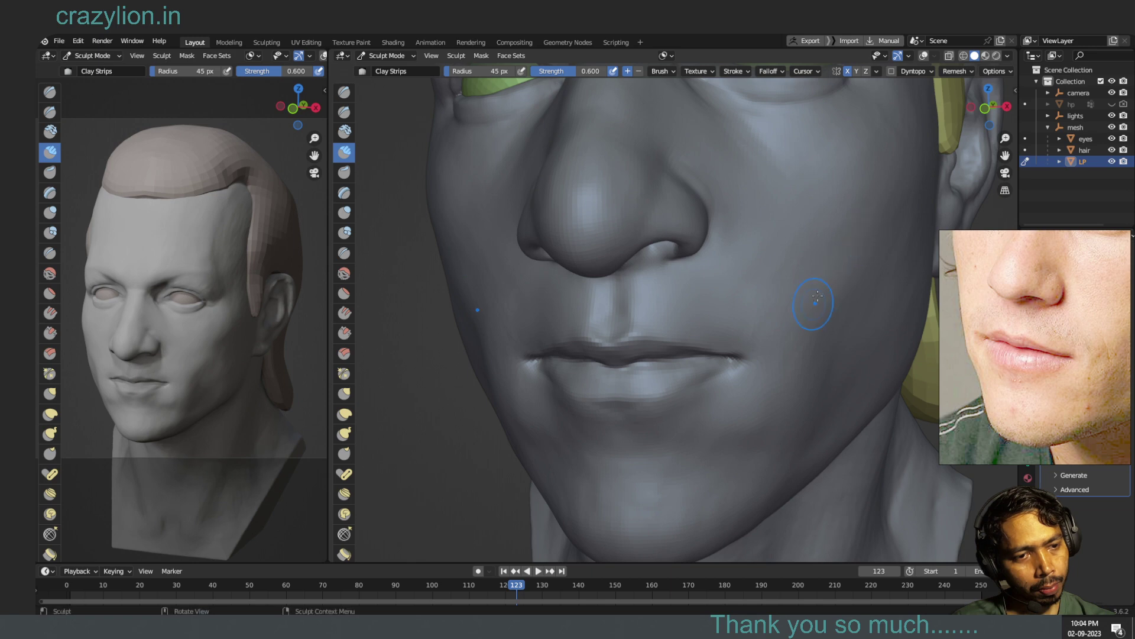
mouse_move(810, 307)
left_mouse_down()
mouse_move(842, 219)
mouse_move(870, 236)
left_mouse_up()
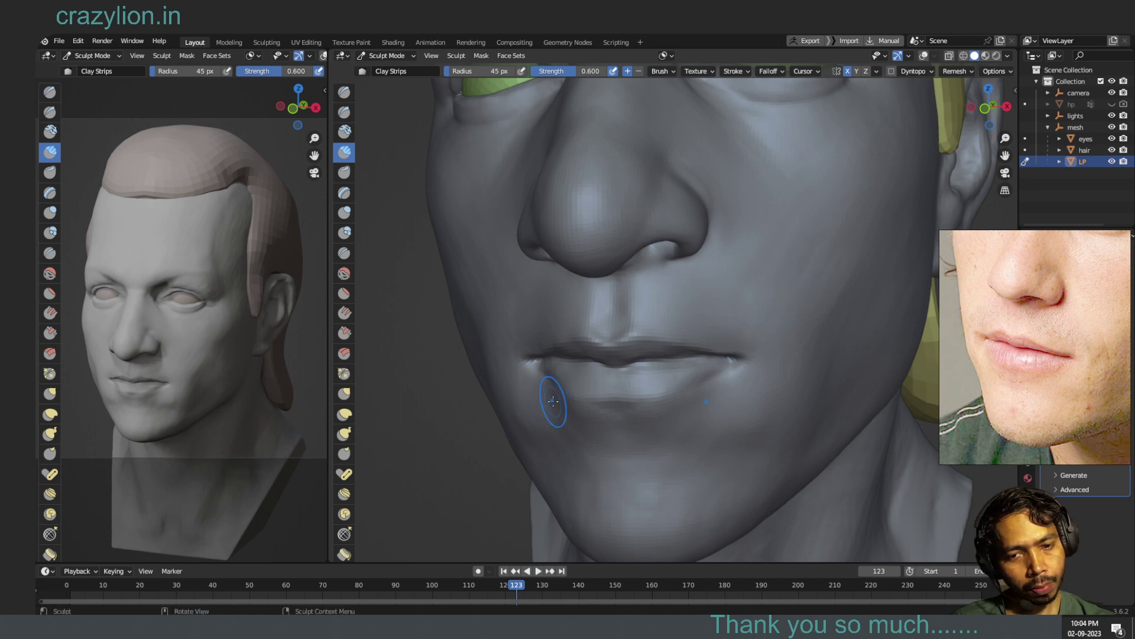
left_click(983, 133)
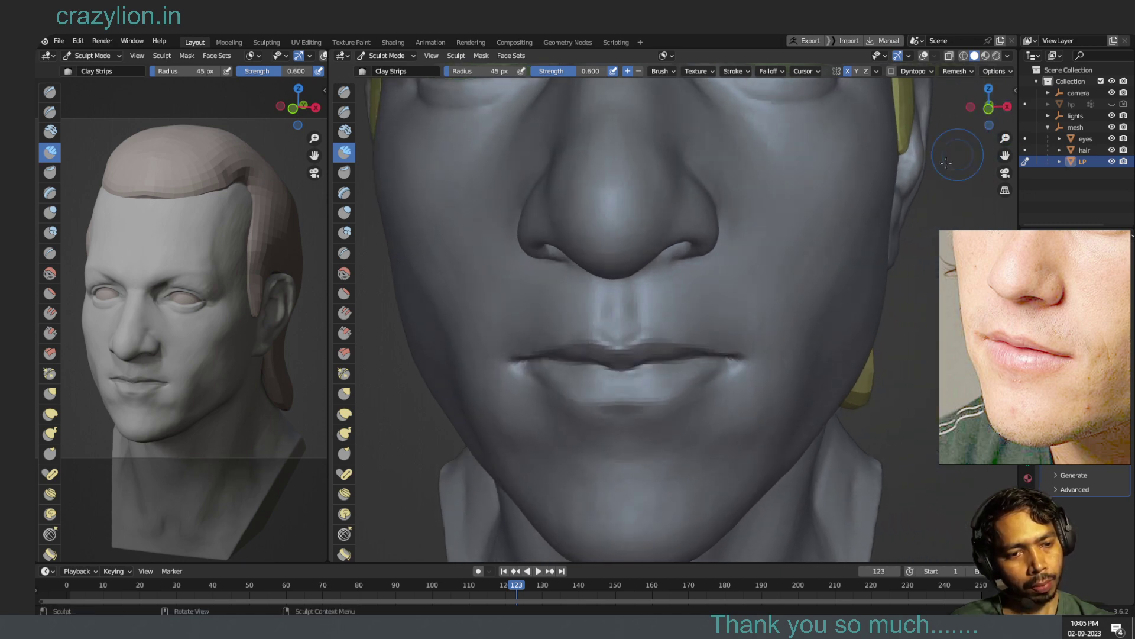
mouse_move(843, 243)
left_mouse_down("shift")
mouse_move(824, 232)
mouse_move(846, 225)
left_mouse_up("shift")
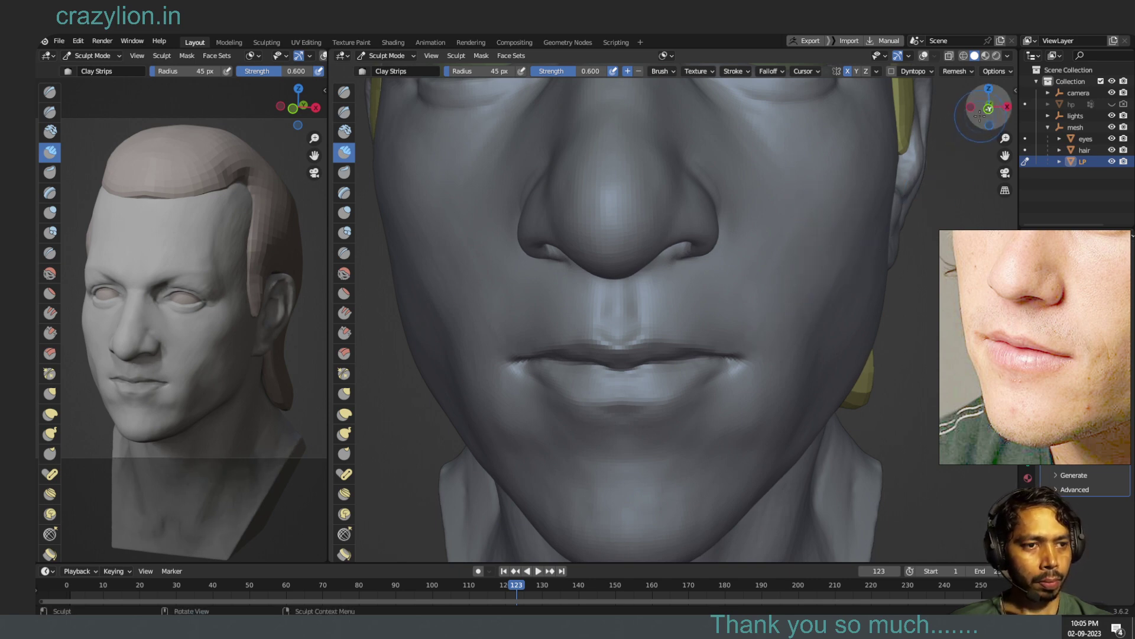
mouse_move(974, 131)
left_mouse_down()
mouse_move(979, 119)
mouse_move(877, 183)
left_mouse_up()
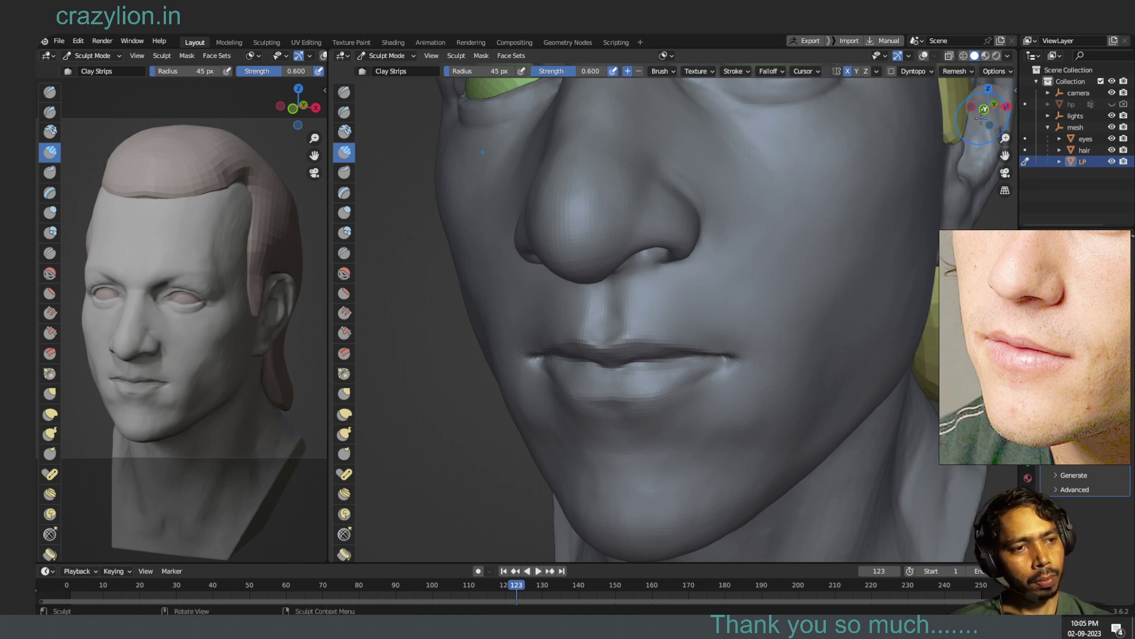
left_click_drag(983, 119, 999, 128)
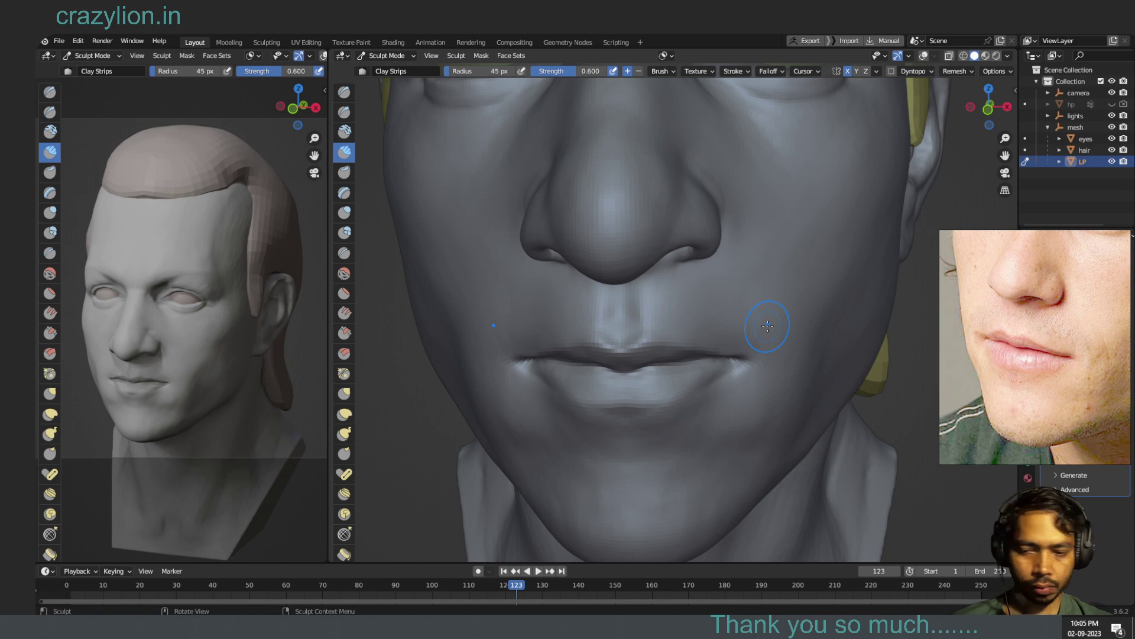
- Go to frame 124 and orbit the head to a three-quarter view of the lips
left_click(520, 590)
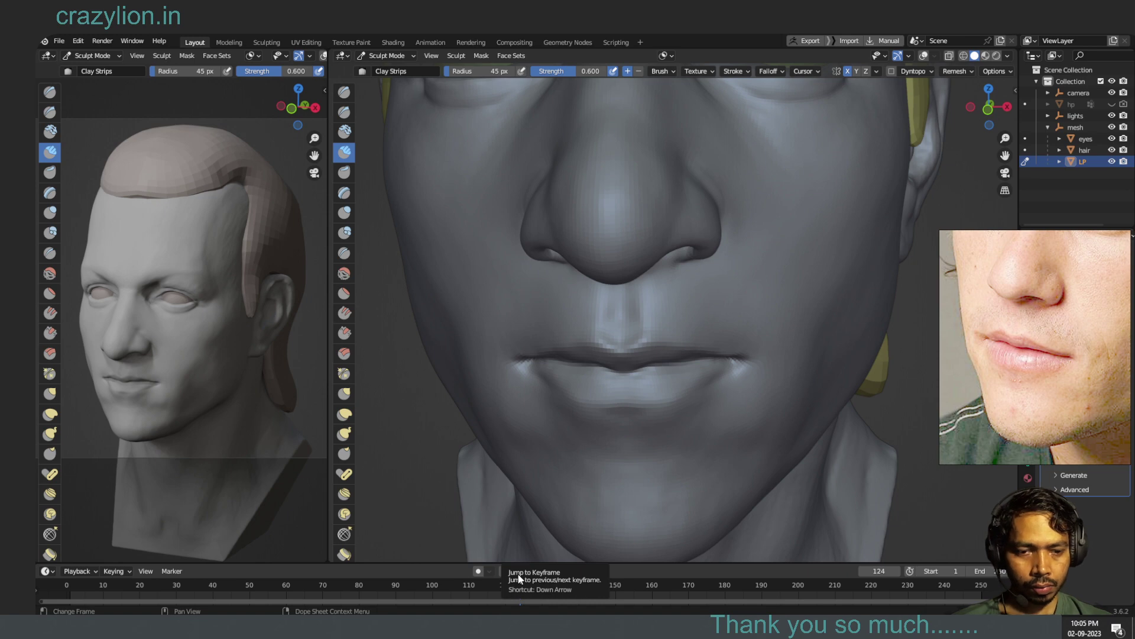
middle_click_drag(987, 176, 917, 108)
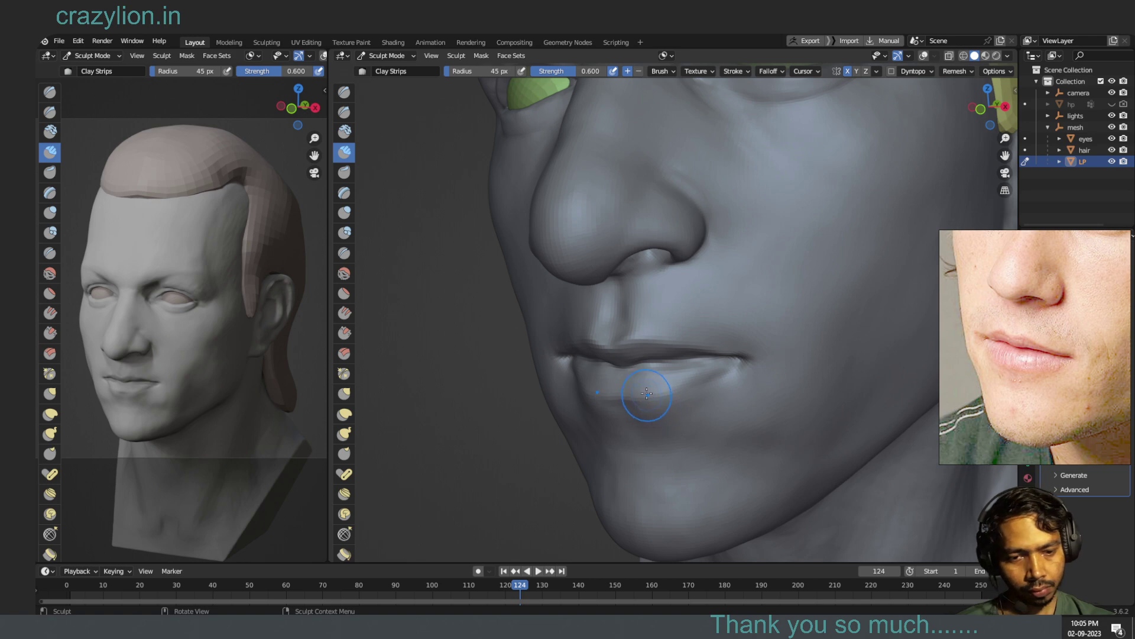
- Carve and reshape the lower lip, smoothing the area just below it
left_click_drag(653, 395, 651, 387, "ctrl")
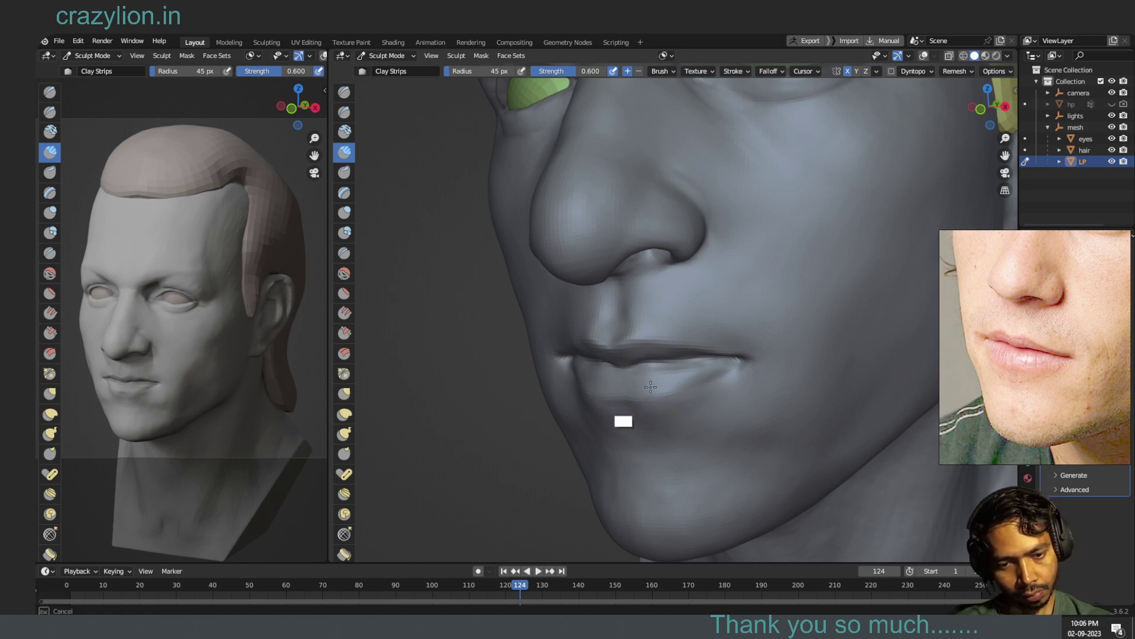
left_click_drag(650, 387, 612, 413, "ctrl")
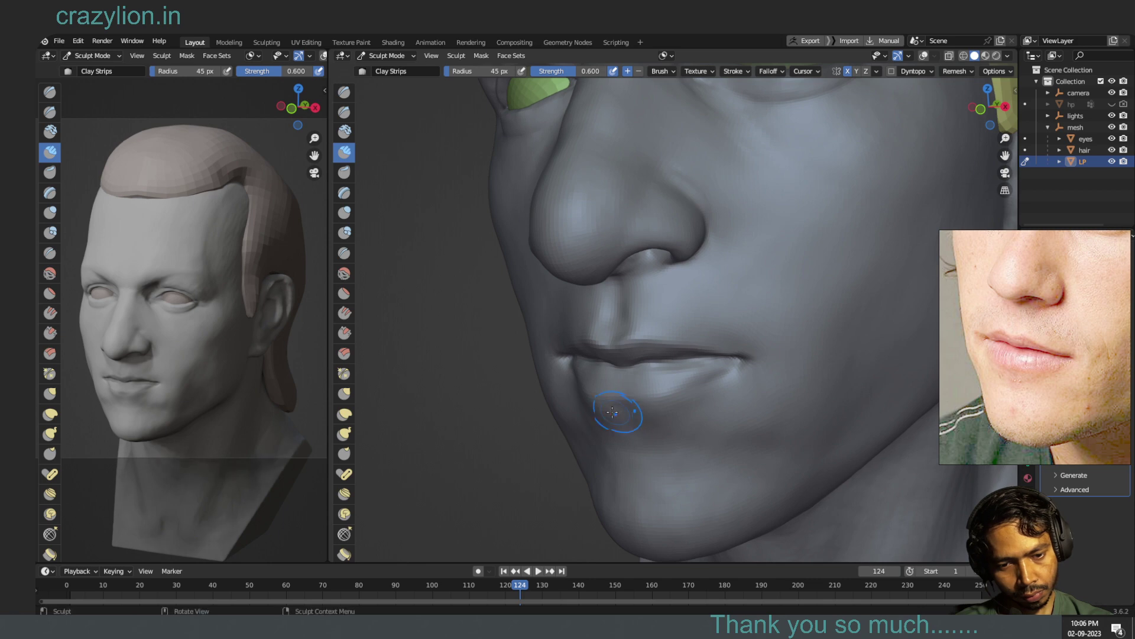
mouse_move(612, 412)
left_mouse_down()
mouse_move(739, 408)
mouse_move(740, 421)
left_mouse_up()
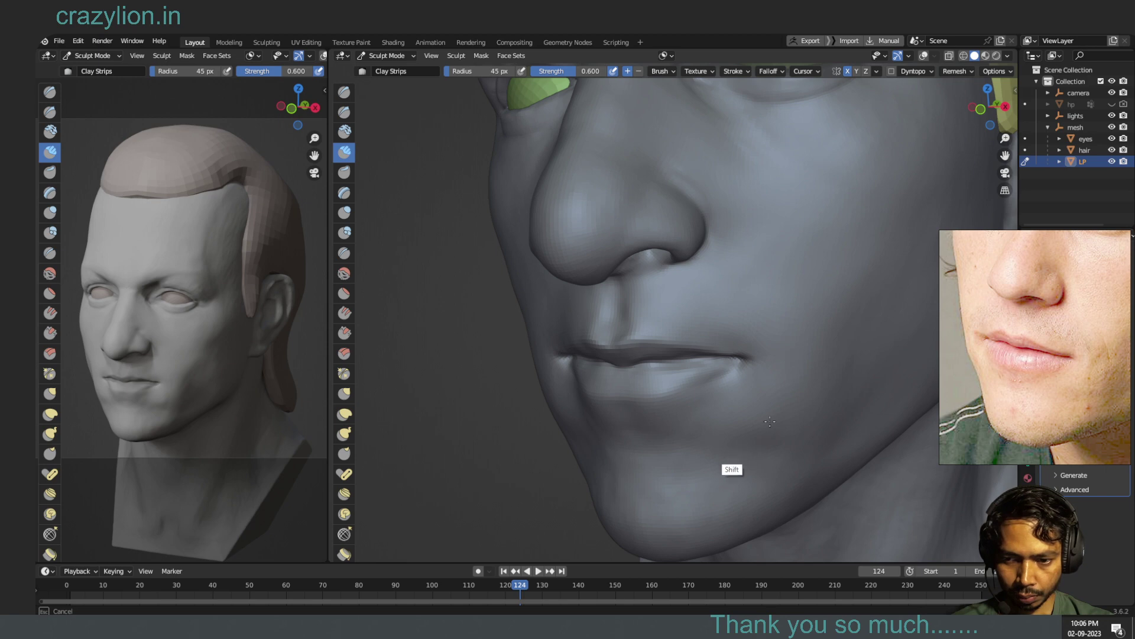
mouse_move(740, 421)
left_mouse_down("shift")
mouse_move(766, 414)
mouse_move(724, 416)
mouse_move(783, 419)
mouse_move(660, 433)
mouse_move(657, 413)
left_mouse_up("shift")
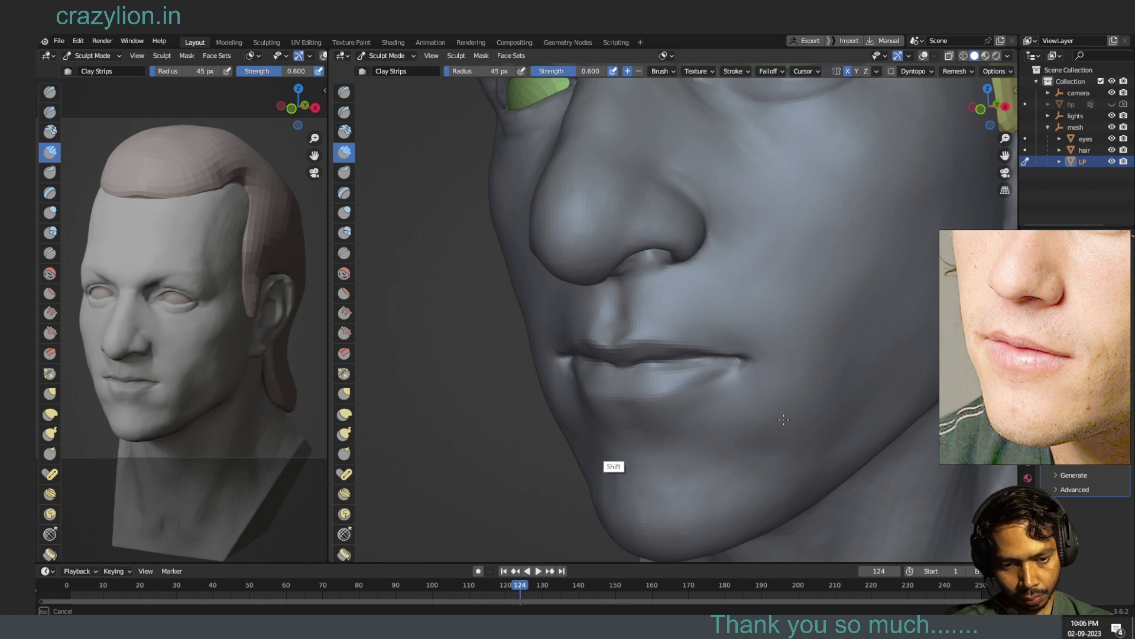
- Smooth the chin, the cheek beside the mouth, and the skin at the mouth corners
mouse_move(613, 466)
left_mouse_down("shift")
mouse_move(633, 490)
mouse_move(675, 489)
left_mouse_up("shift")
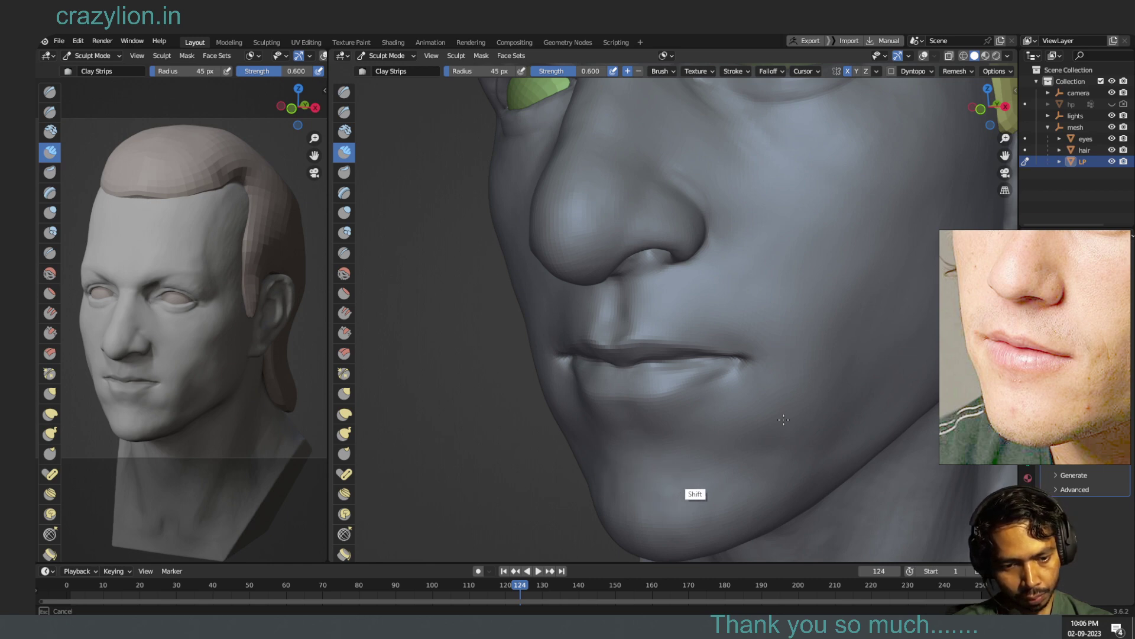
mouse_move(784, 420)
left_mouse_down("shift")
mouse_move(778, 448)
mouse_move(801, 408)
left_mouse_up("shift")
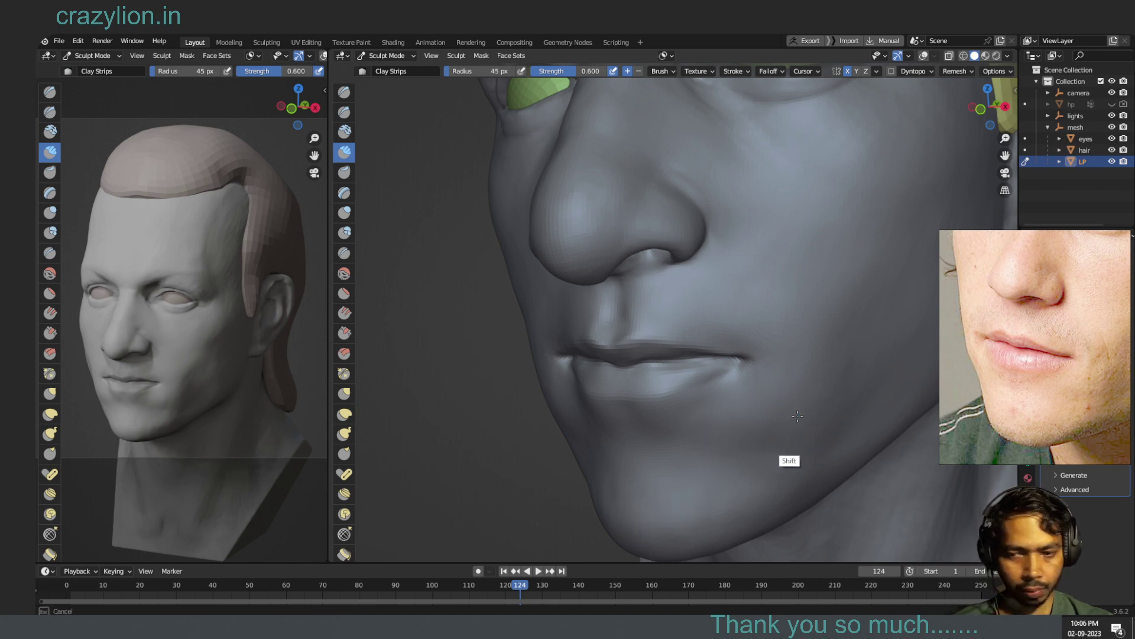
left_click_drag(805, 455, 788, 436, "shift")
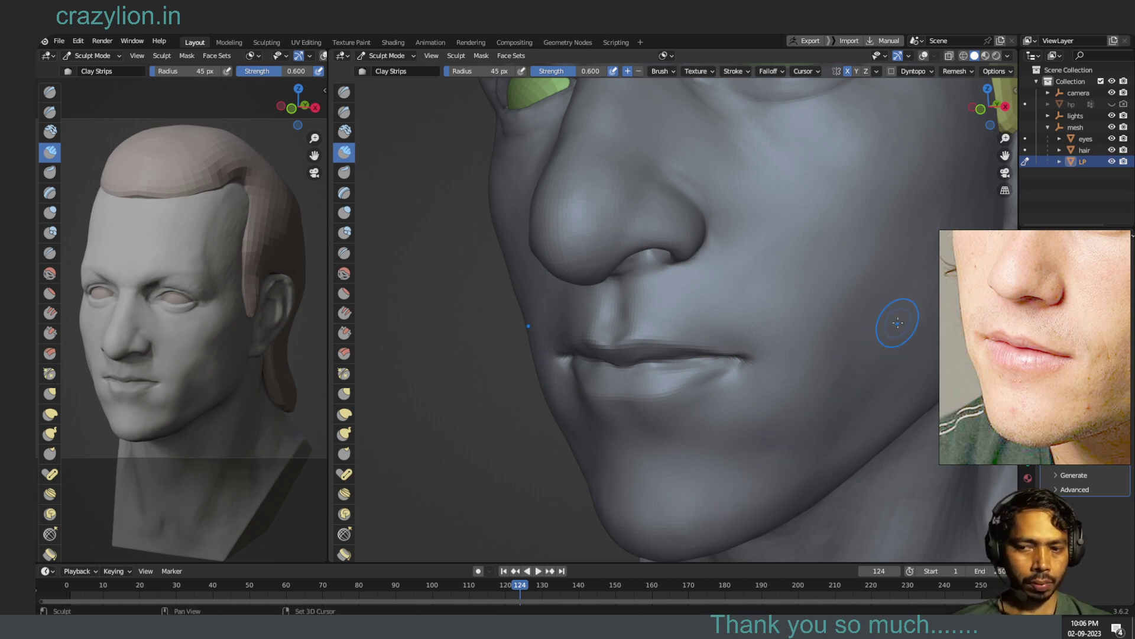
left_click_drag(862, 304, 875, 282, "shift")
mouse_move(832, 373)
left_mouse_down("shift")
mouse_move(854, 335)
mouse_move(826, 469)
mouse_move(862, 406)
mouse_move(844, 385)
left_mouse_up("shift")
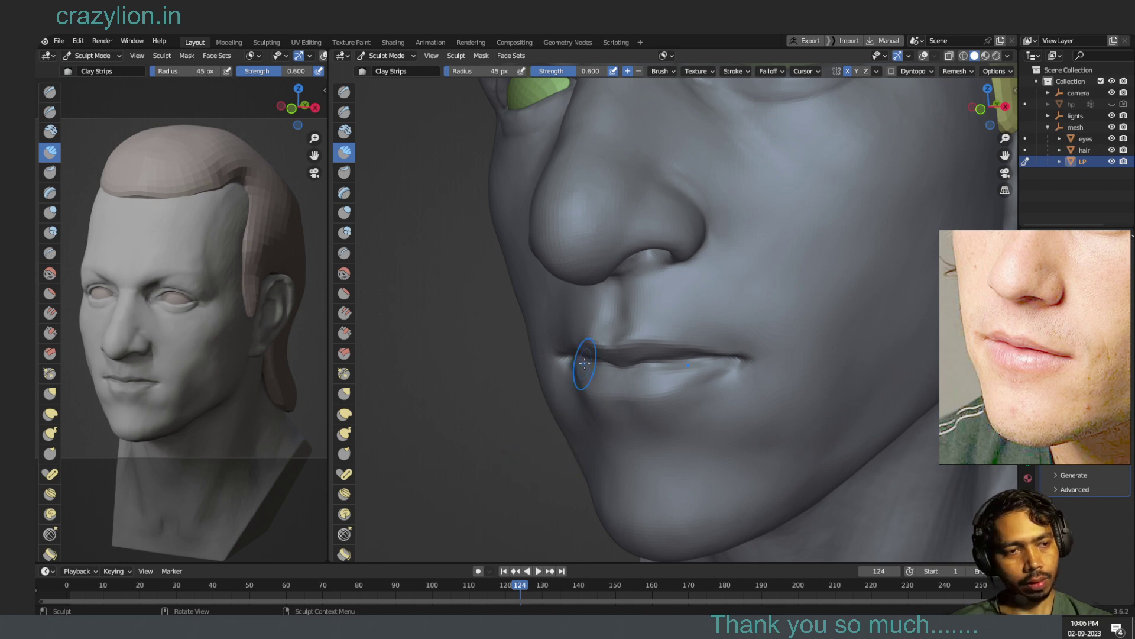
left_click_drag(996, 116, 982, 119)
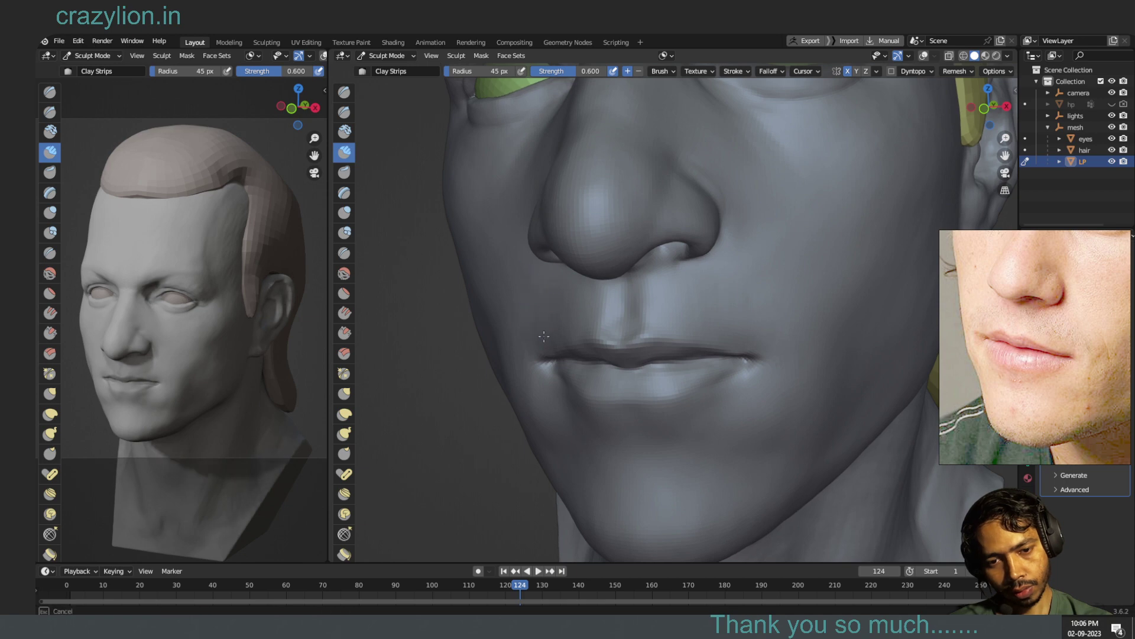
mouse_move(553, 292)
left_mouse_down()
mouse_move(507, 337)
mouse_move(520, 305)
mouse_move(504, 325)
mouse_move(537, 343)
mouse_move(535, 284)
mouse_move(586, 272)
left_mouse_up()
mouse_move(828, 292)
left_mouse_down("shift")
mouse_move(792, 313)
mouse_move(822, 287)
left_mouse_up("shift")
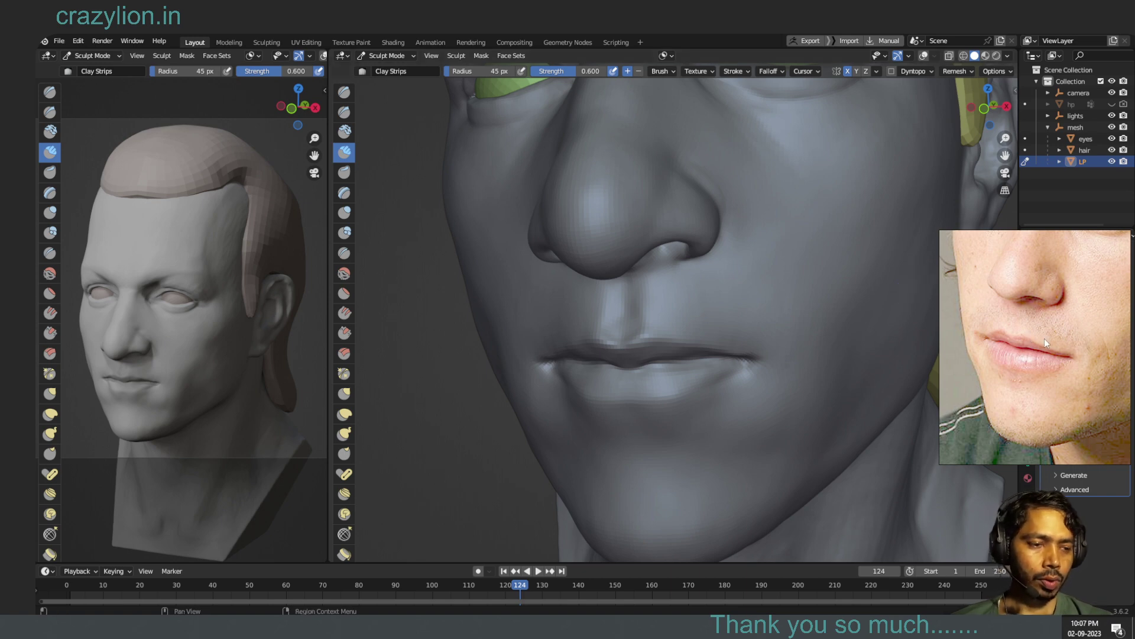
- Pan and zoom the reference photo onto the actor's eyes, then pan the sculpt up to its eye region
middle_click_drag(1045, 339, 992, 427)
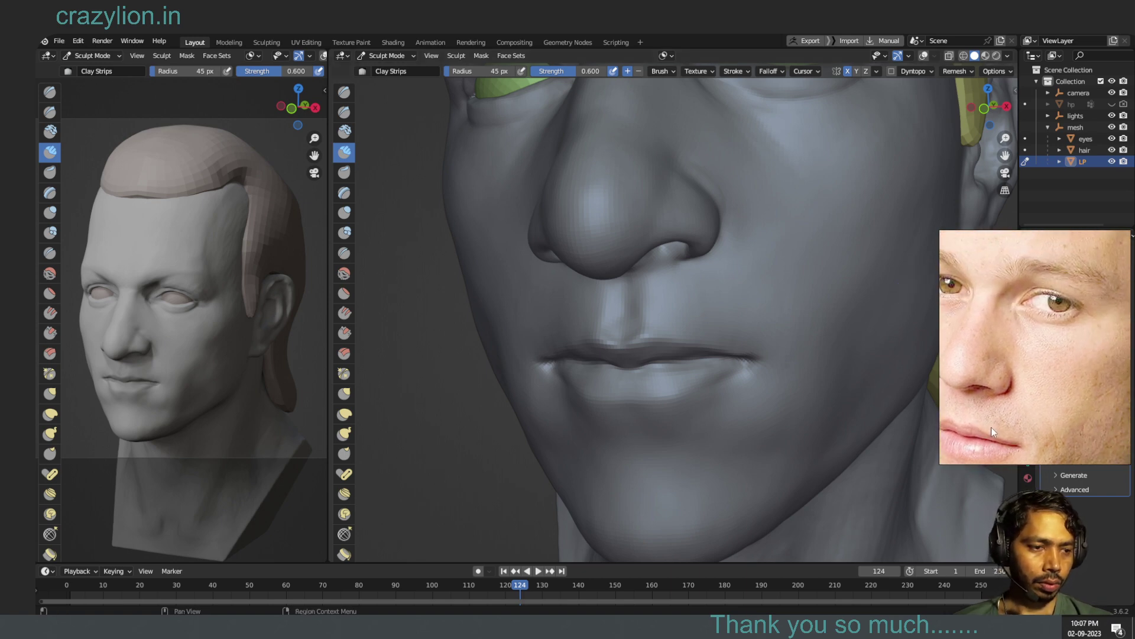
scroll(992, 427, "down", 1)
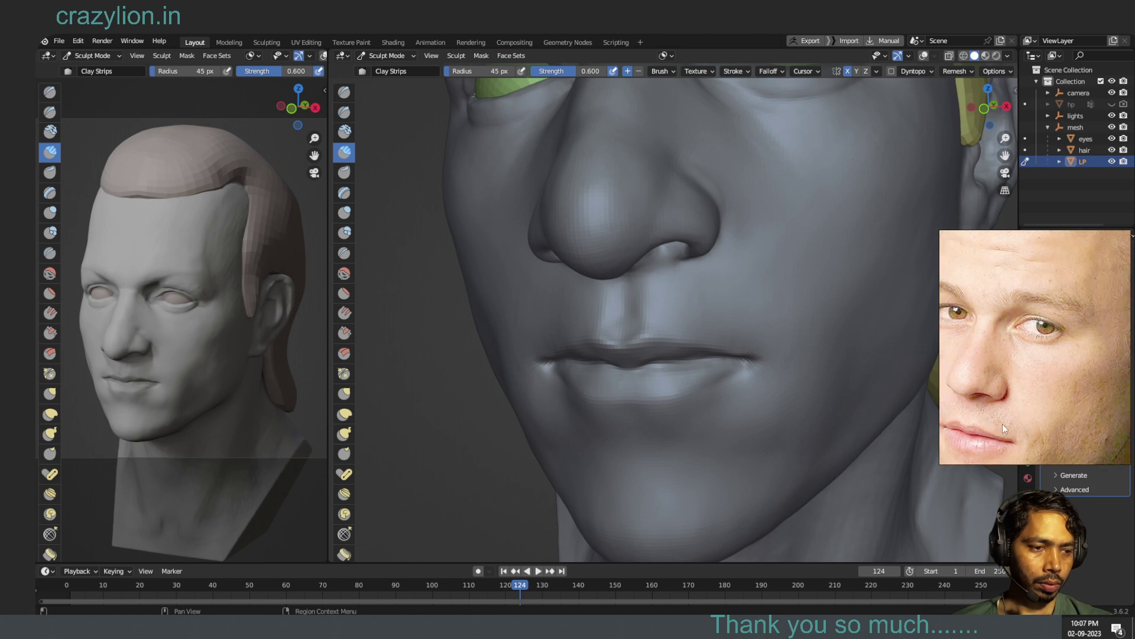
scroll(1002, 423, "down", 1)
scroll(1021, 421, "down", 1)
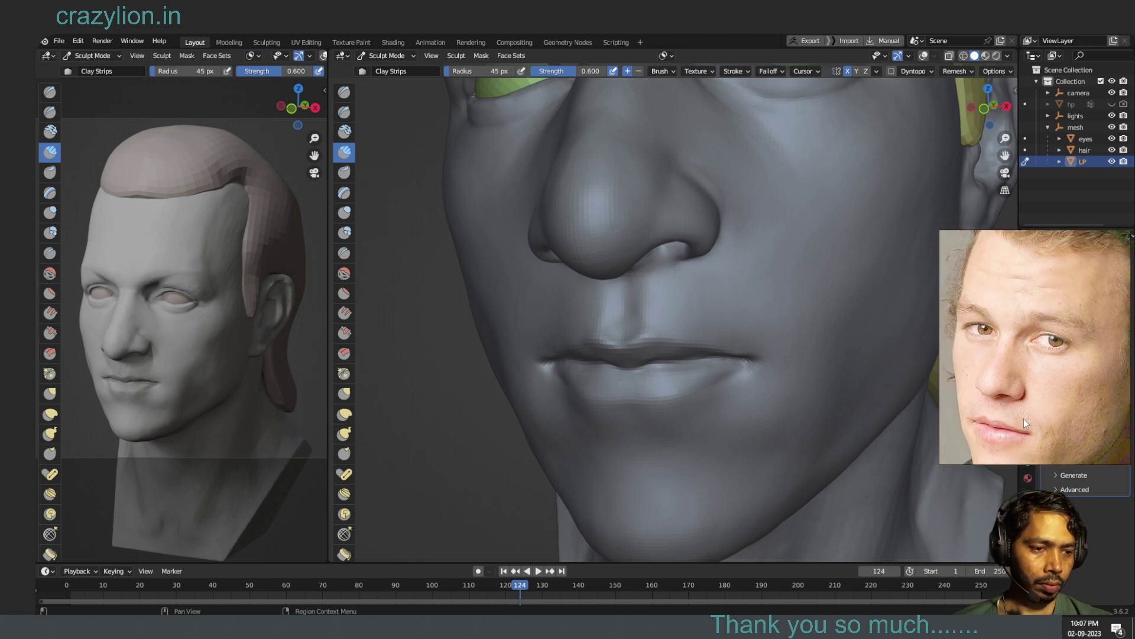
scroll(1024, 419, "up", 1)
scroll(1024, 419, "down", 1)
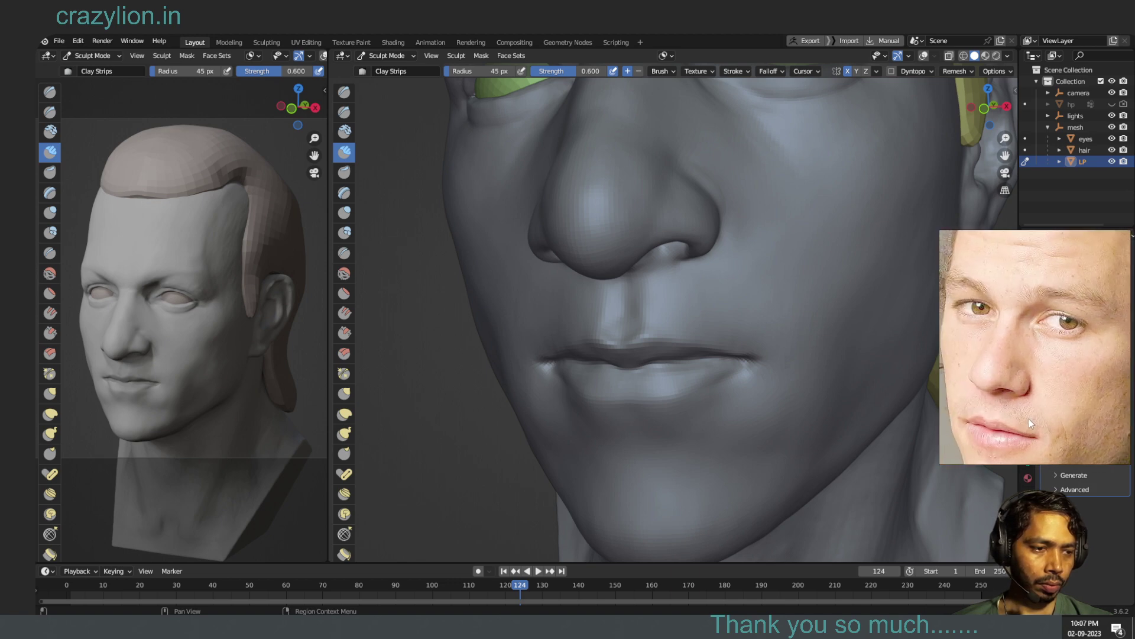
scroll(1029, 418, "up", 1)
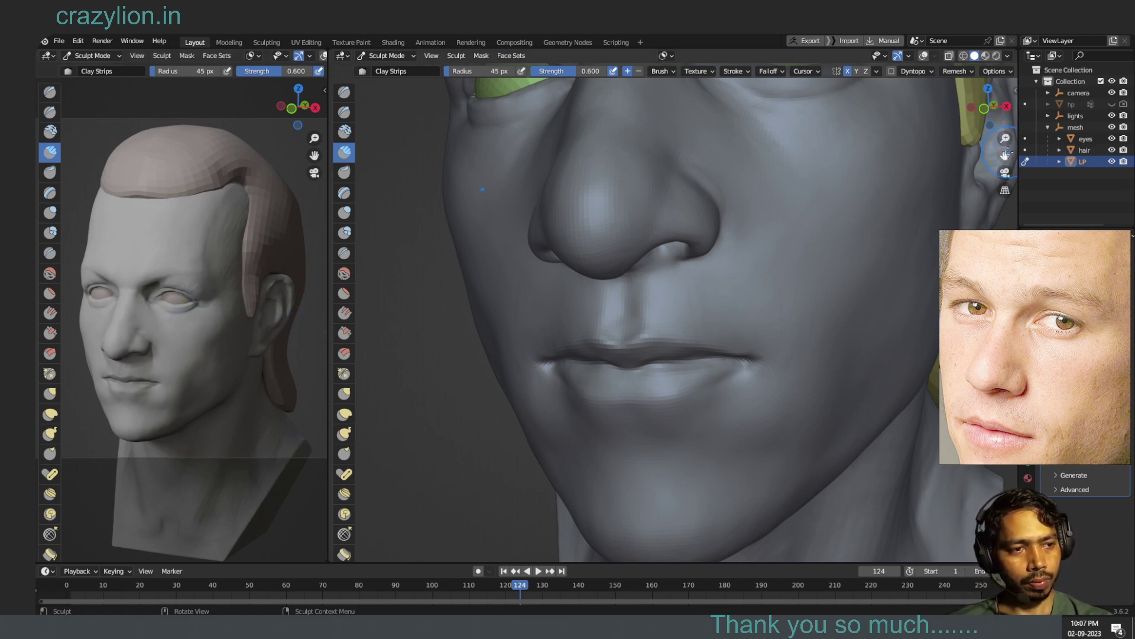
mouse_move(1005, 155)
left_mouse_down()
mouse_move(1014, 136)
mouse_move(1003, 117)
left_mouse_up()
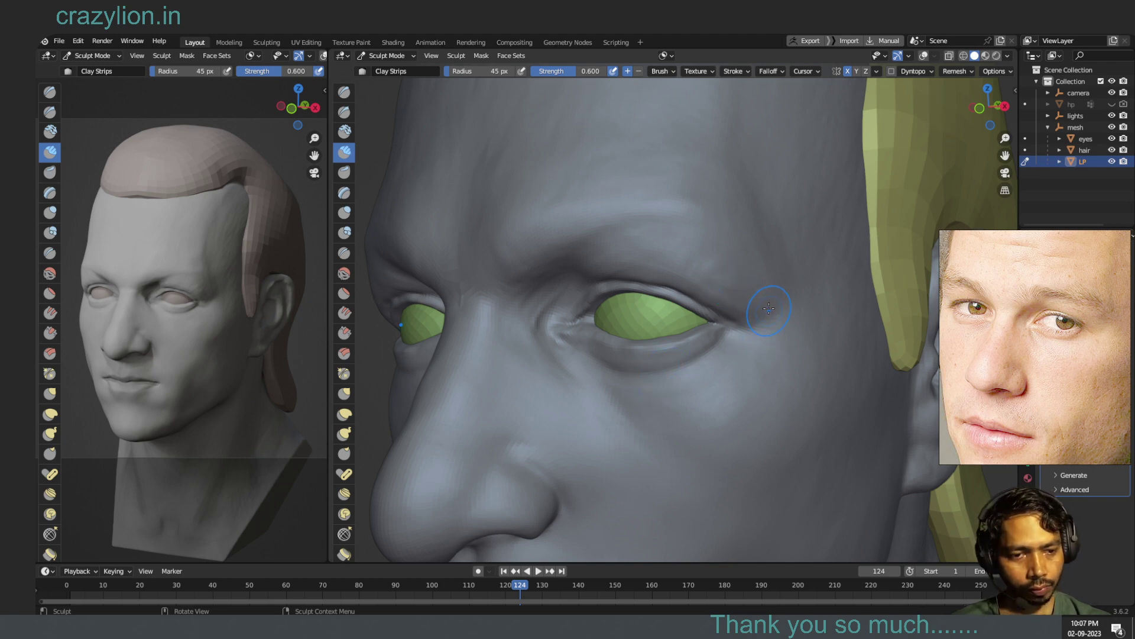
- With 32 px Clay Strips, shape the outer eye corner, under-eye and upper eyelid, smoothing the skin beside the eye
left_click_drag(768, 308, 771, 330)
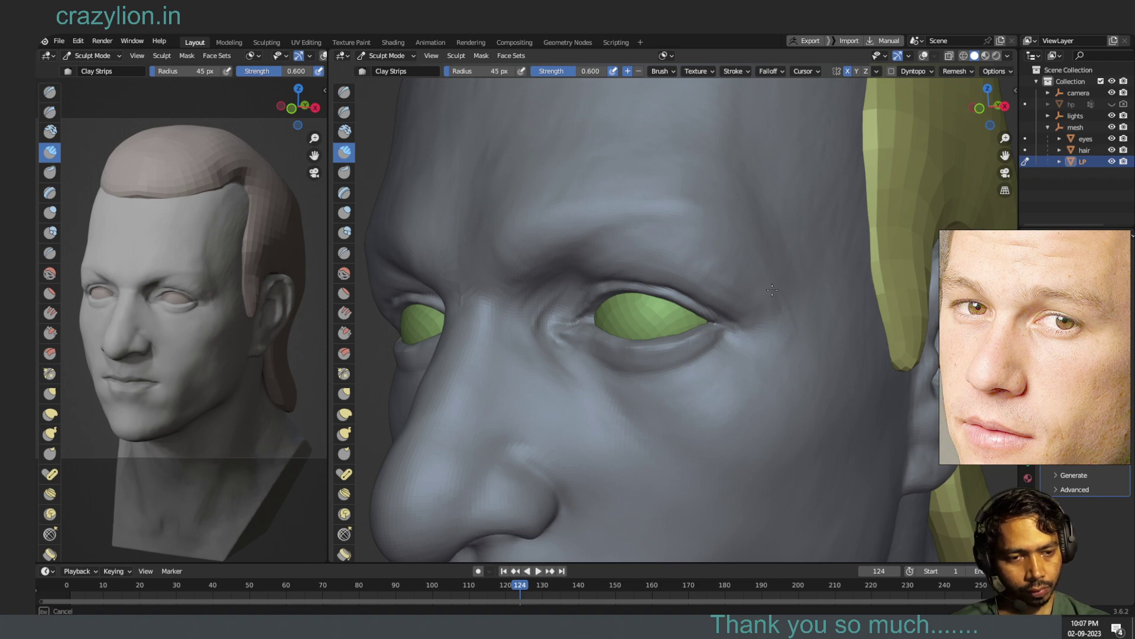
mouse_move(773, 290)
left_mouse_down()
mouse_move(787, 311)
mouse_move(753, 287)
left_mouse_up()
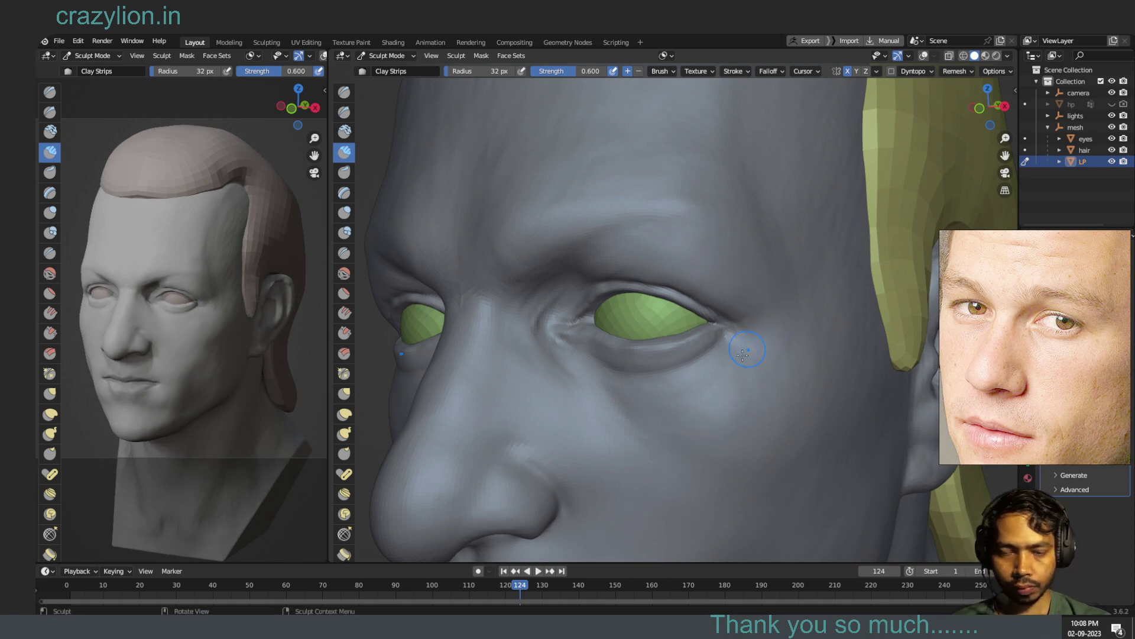
left_click_drag(733, 345, 729, 345)
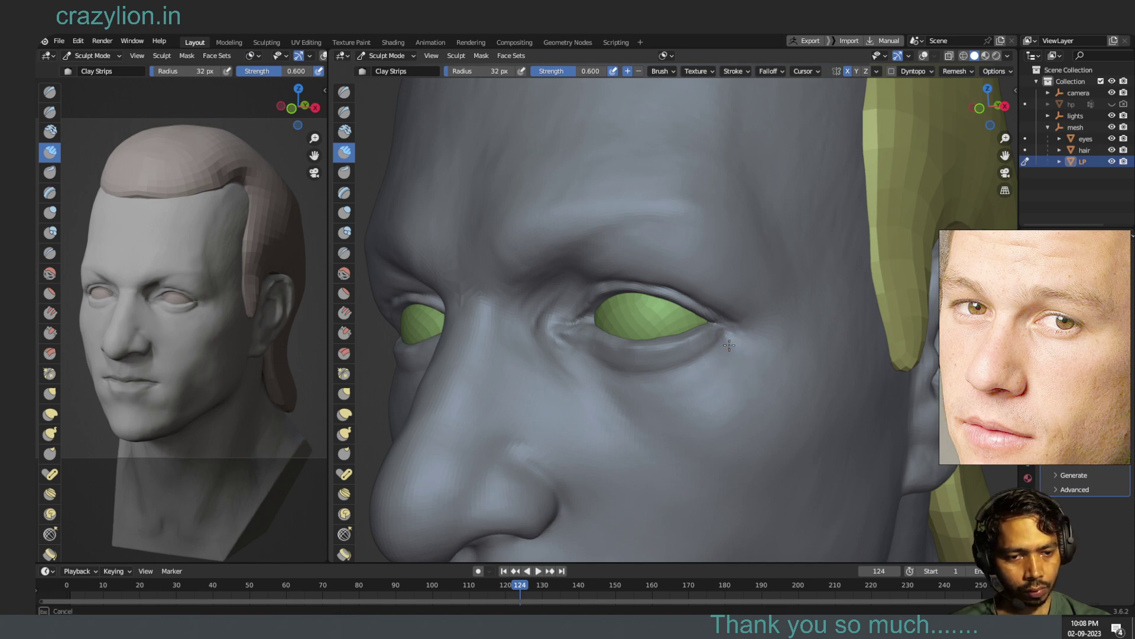
key("shift")
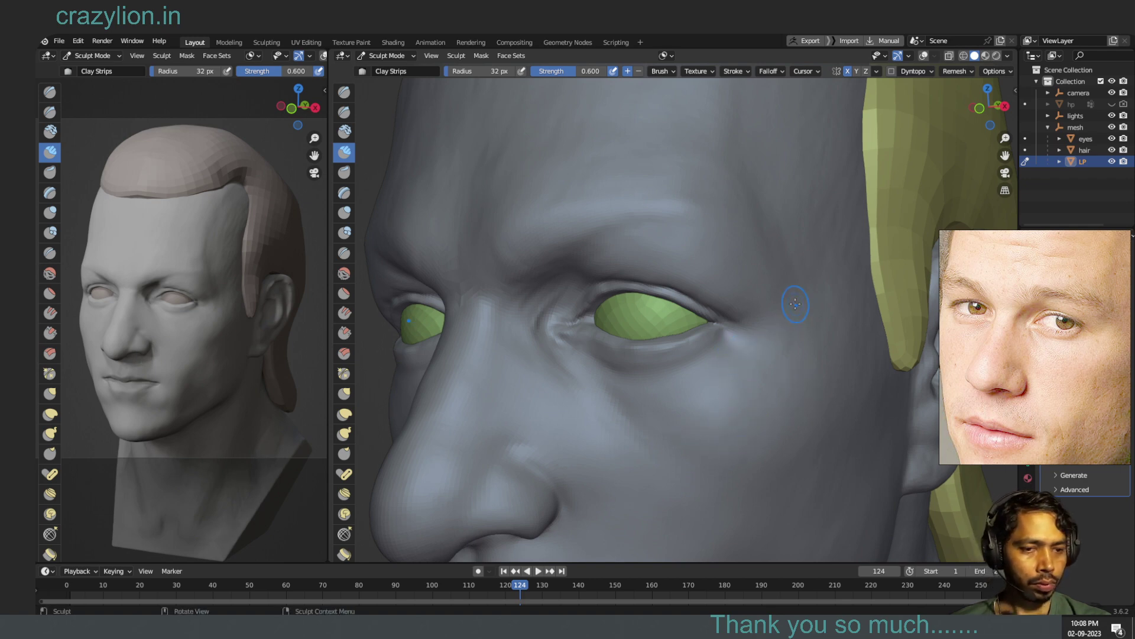
left_click_drag(796, 314, 792, 313)
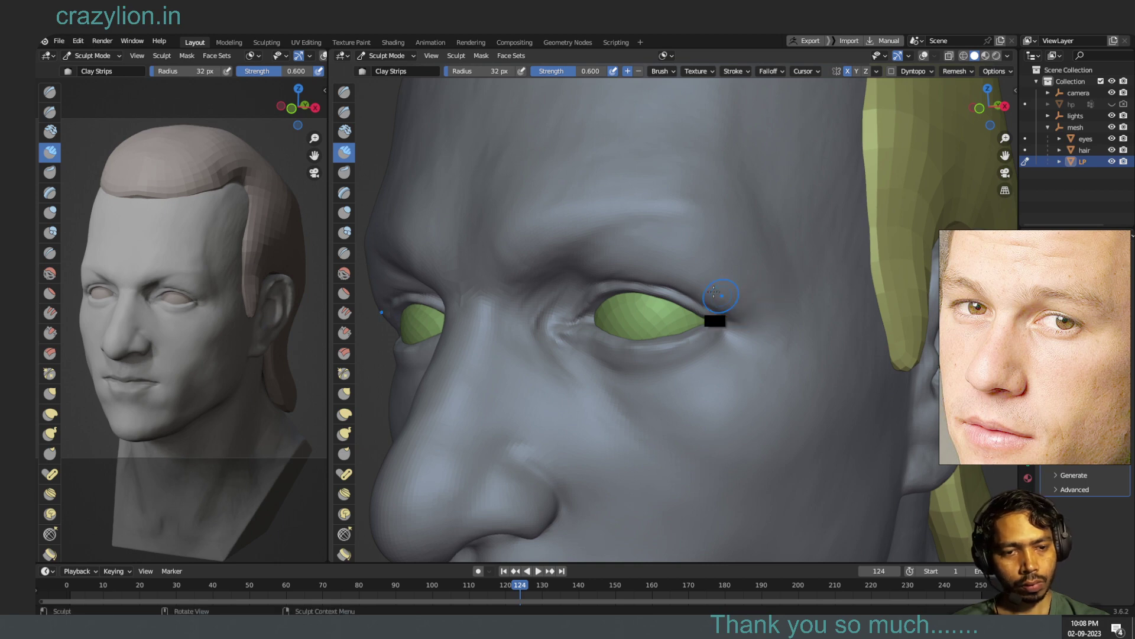
left_click_drag(714, 291, 691, 278)
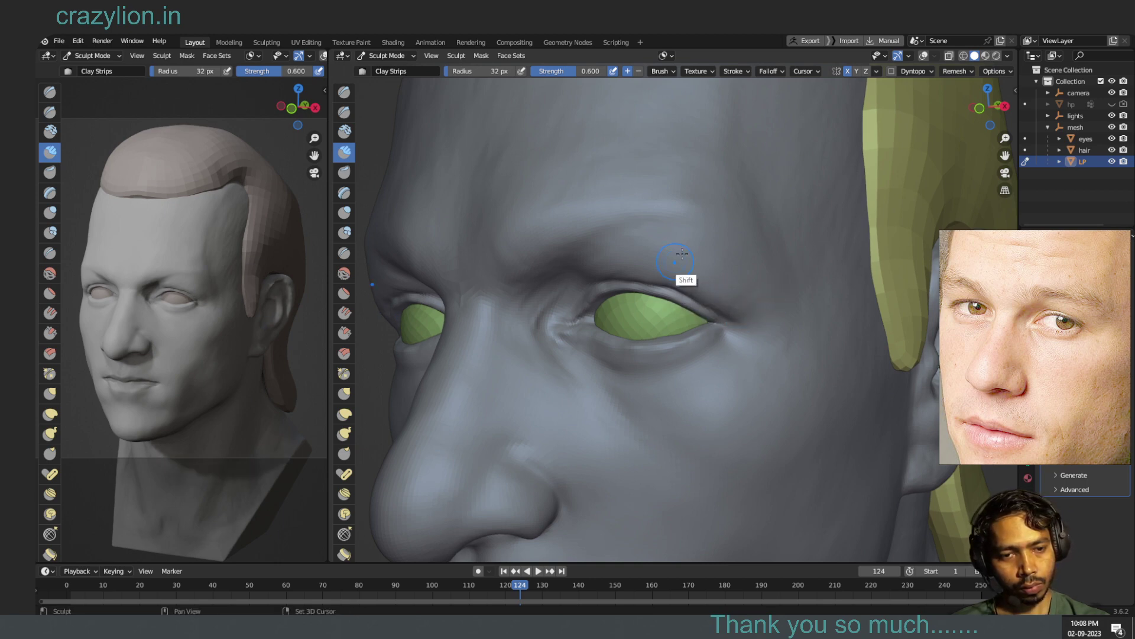
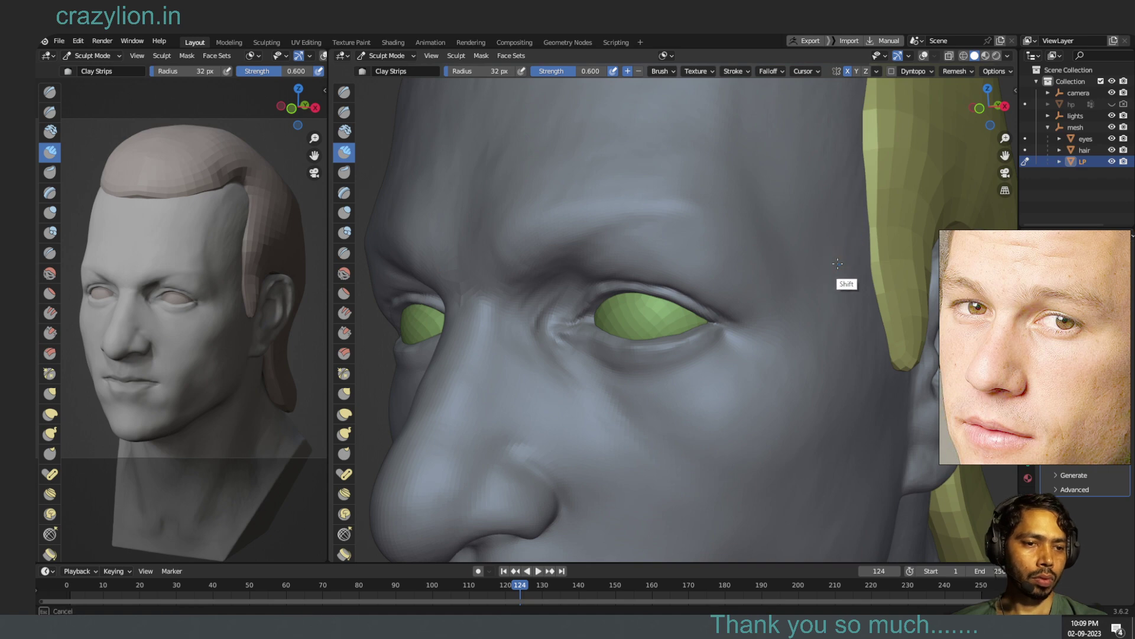
- Smooth the outer eye corner and the upper cheek beneath it with repeated Shift-drag strokes
mouse_move(843, 248)
left_mouse_down("shift")
mouse_move(837, 264)
mouse_move(856, 262)
mouse_move(858, 299)
left_mouse_up("shift")
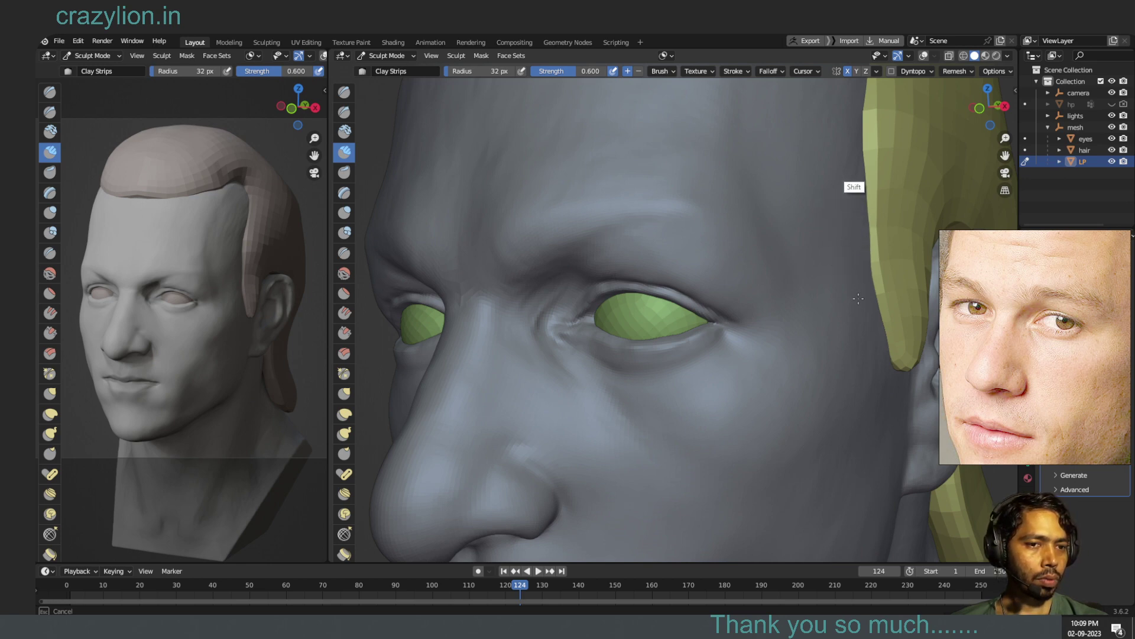
mouse_move(859, 299)
left_mouse_down("shift")
mouse_move(846, 269)
mouse_move(858, 317)
mouse_move(750, 390)
left_mouse_up("shift")
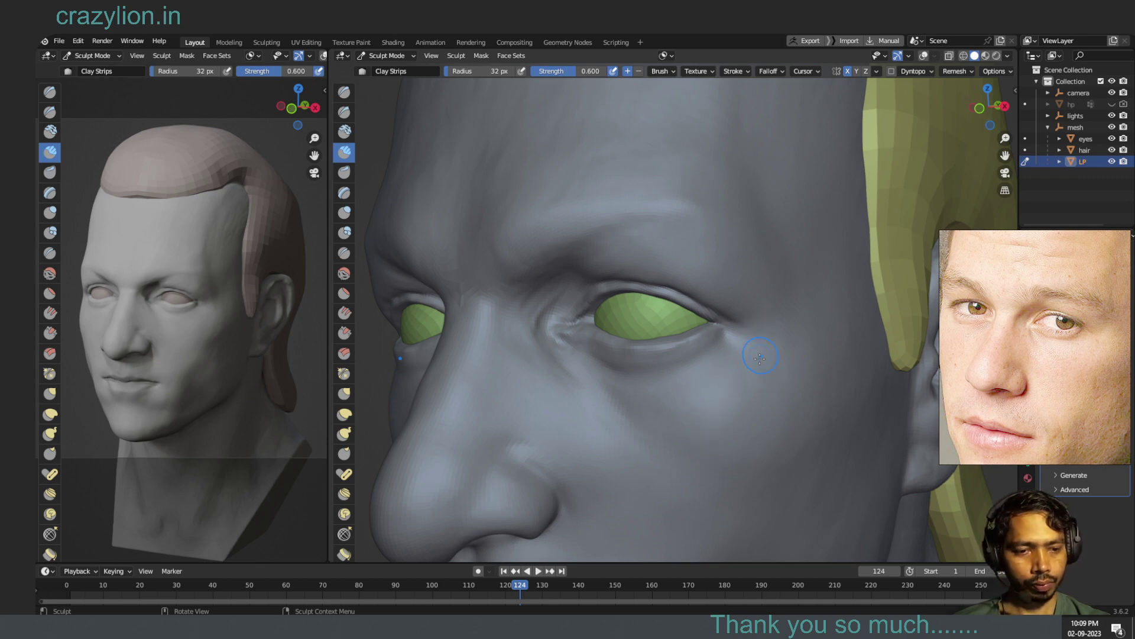
middle_click_drag(748, 350, 744, 351)
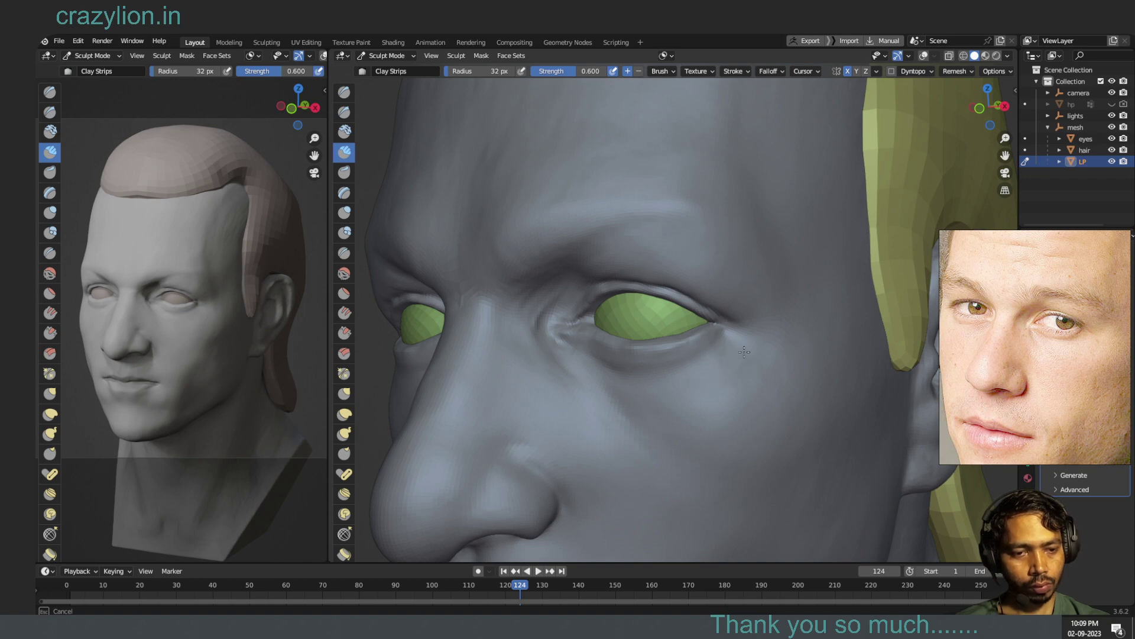
middle_click_drag(744, 352, 744, 353)
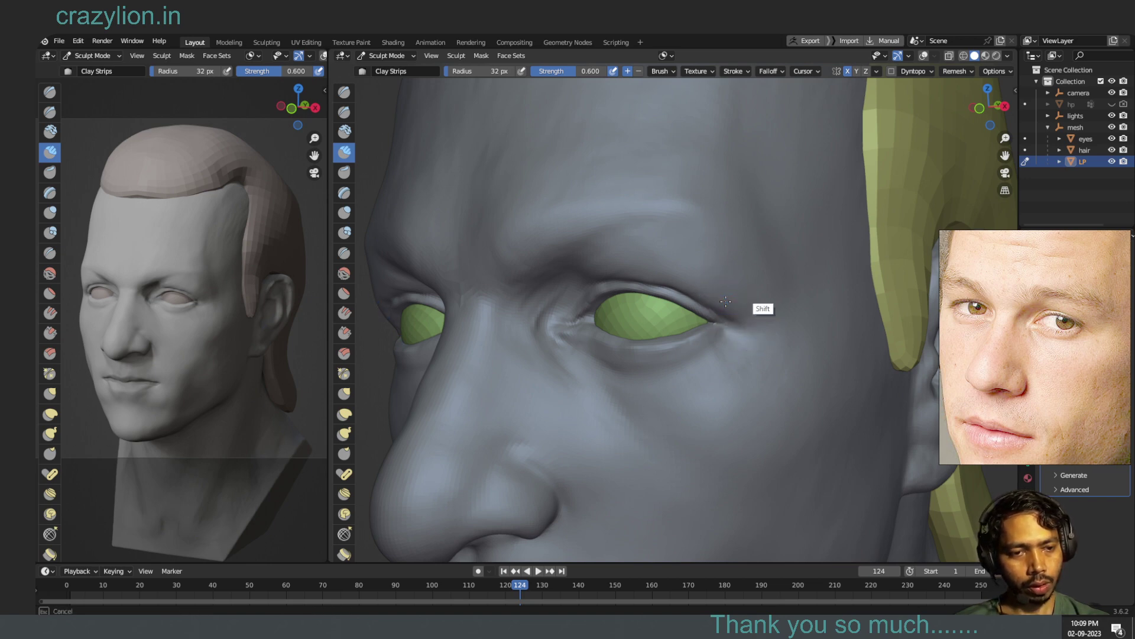
middle_click_drag(728, 309, 726, 301, "shift")
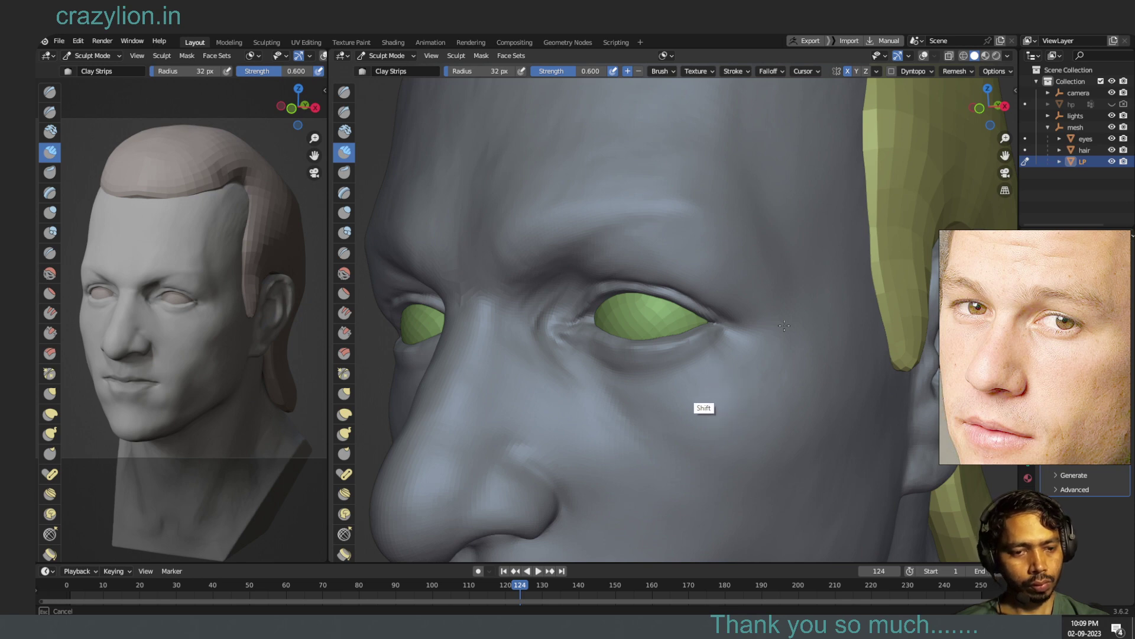
middle_click_drag(735, 363, 744, 368)
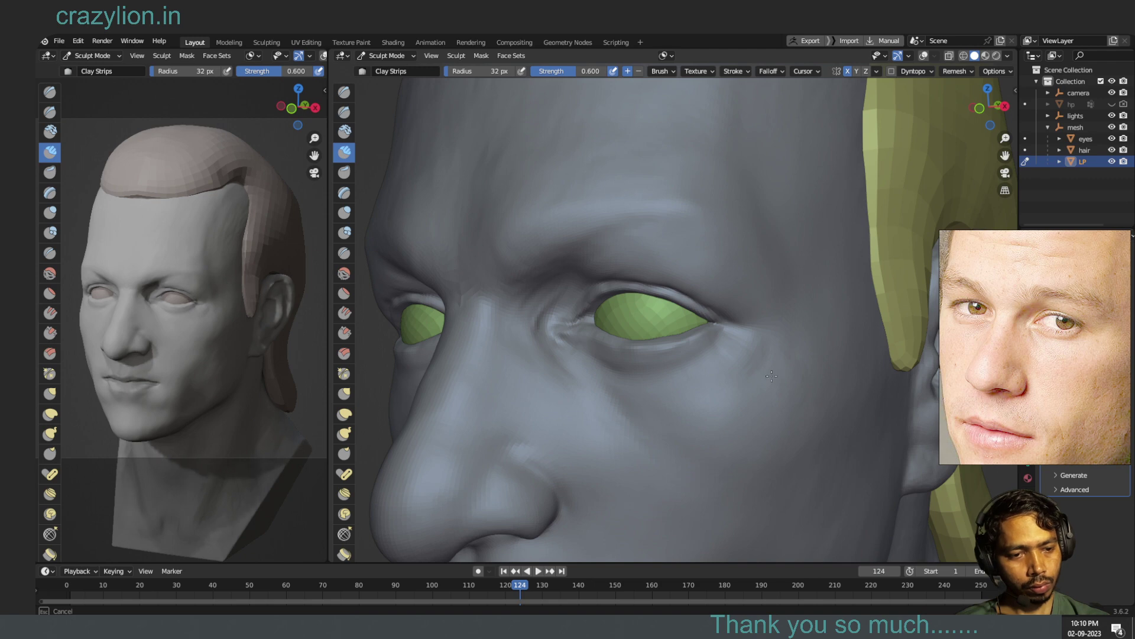
mouse_move(772, 376)
left_mouse_down()
mouse_move(791, 348)
mouse_move(778, 355)
mouse_move(764, 343)
mouse_move(805, 371)
left_mouse_up()
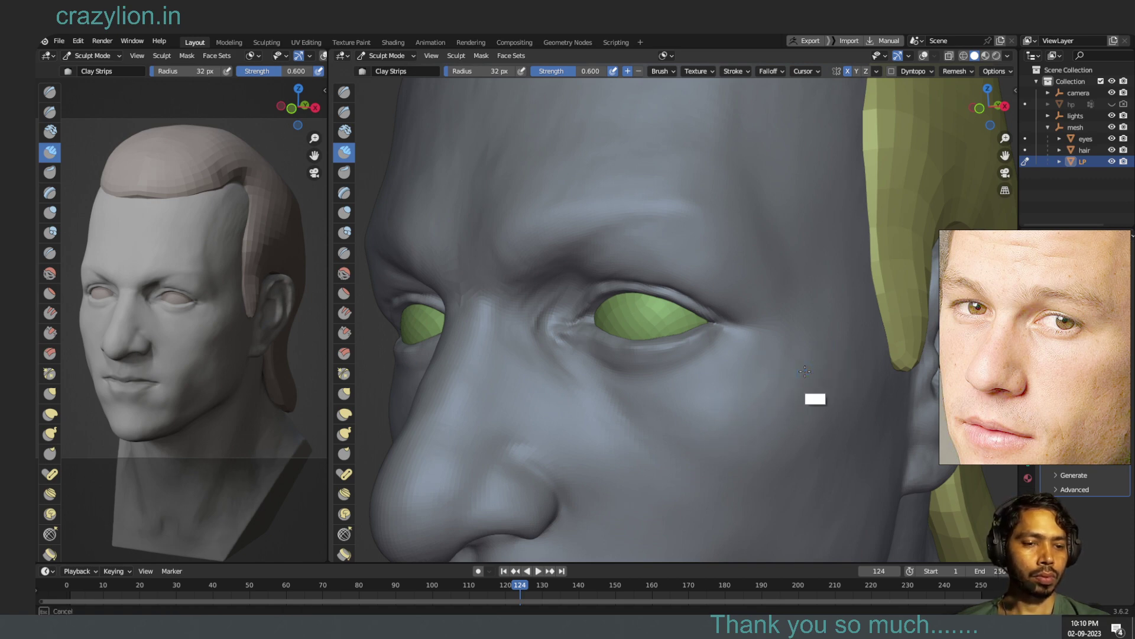
left_click_drag(805, 370, 755, 338, "shift")
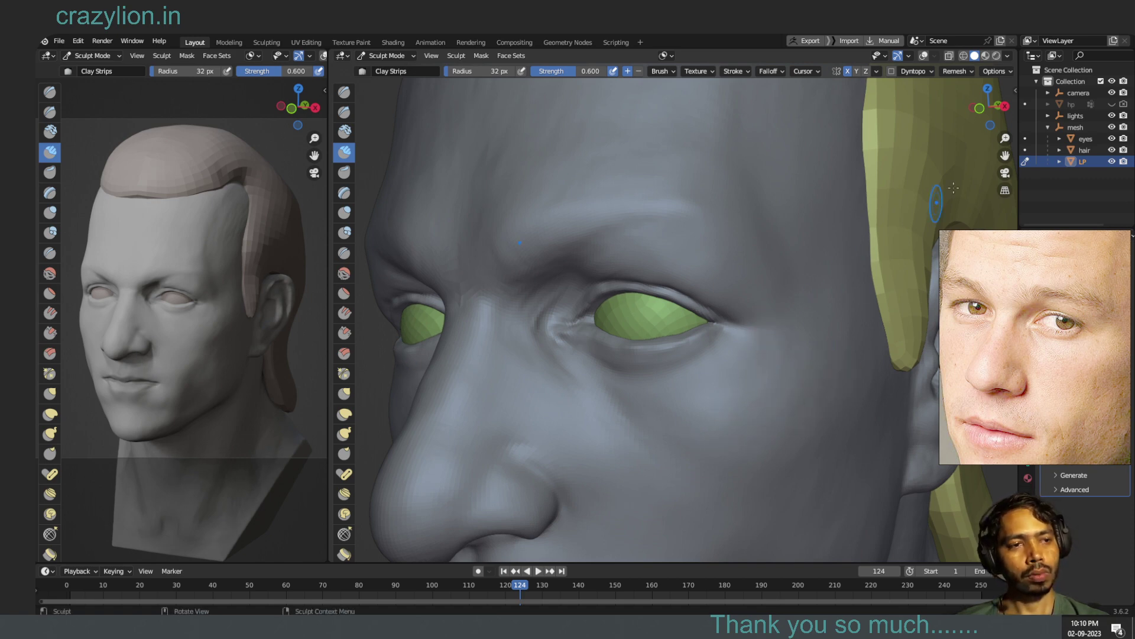
- Smooth the temple beside the outer eye corner and the brow above it
left_click_drag(986, 109, 1017, 135)
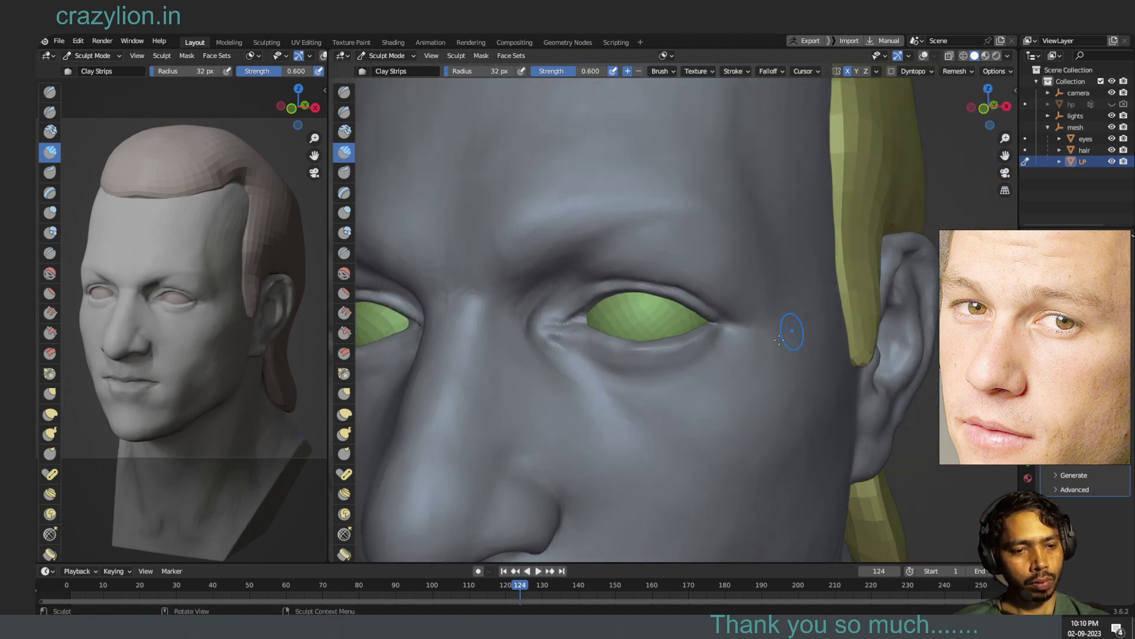
mouse_move(791, 330)
left_mouse_down()
mouse_move(760, 344)
mouse_move(791, 352)
left_mouse_up()
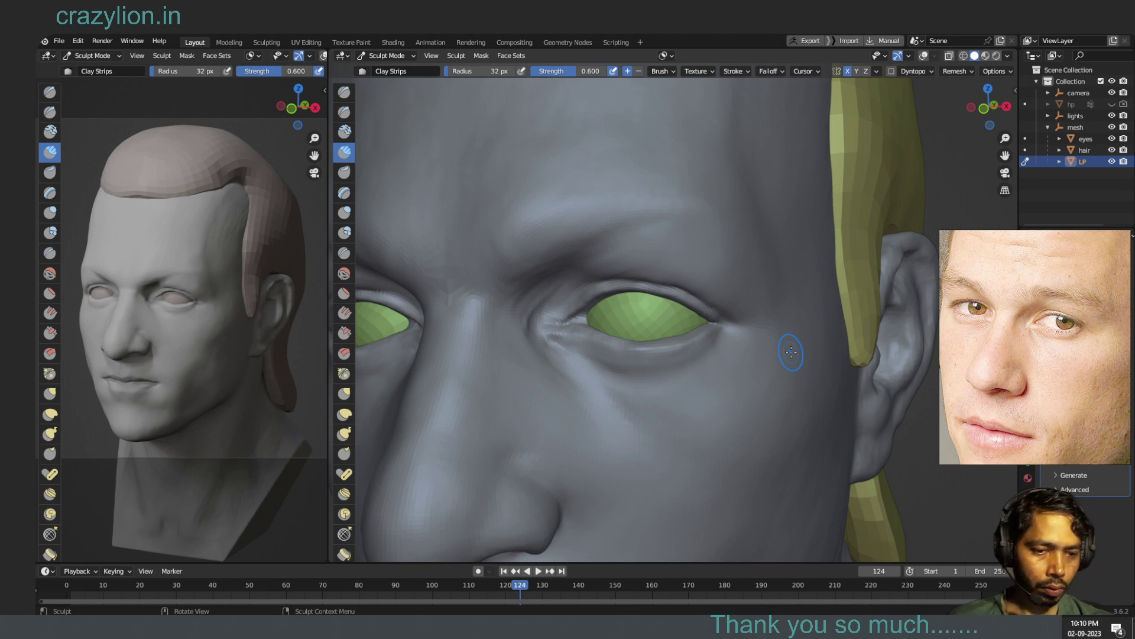
left_click_drag(1003, 138, 926, 139)
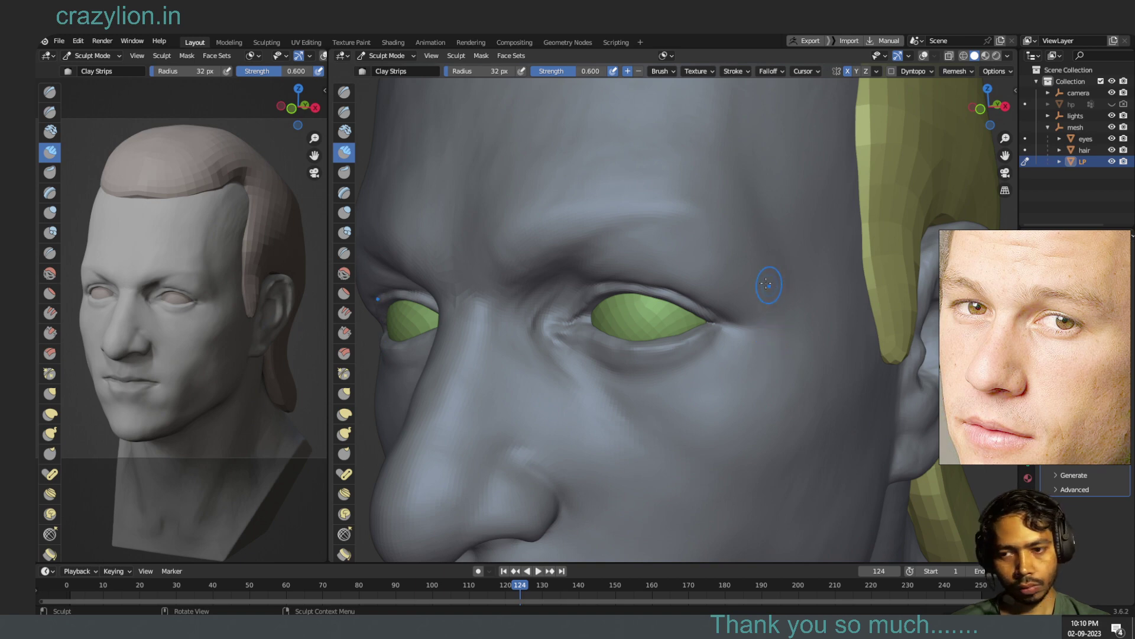
key("ctrl")
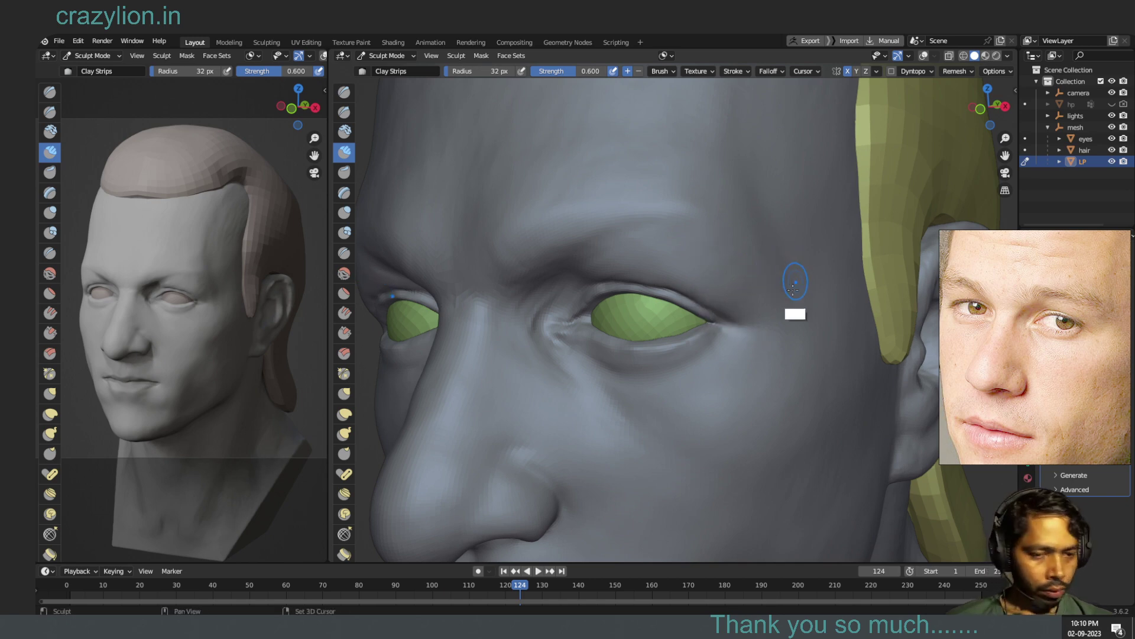
key("shift")
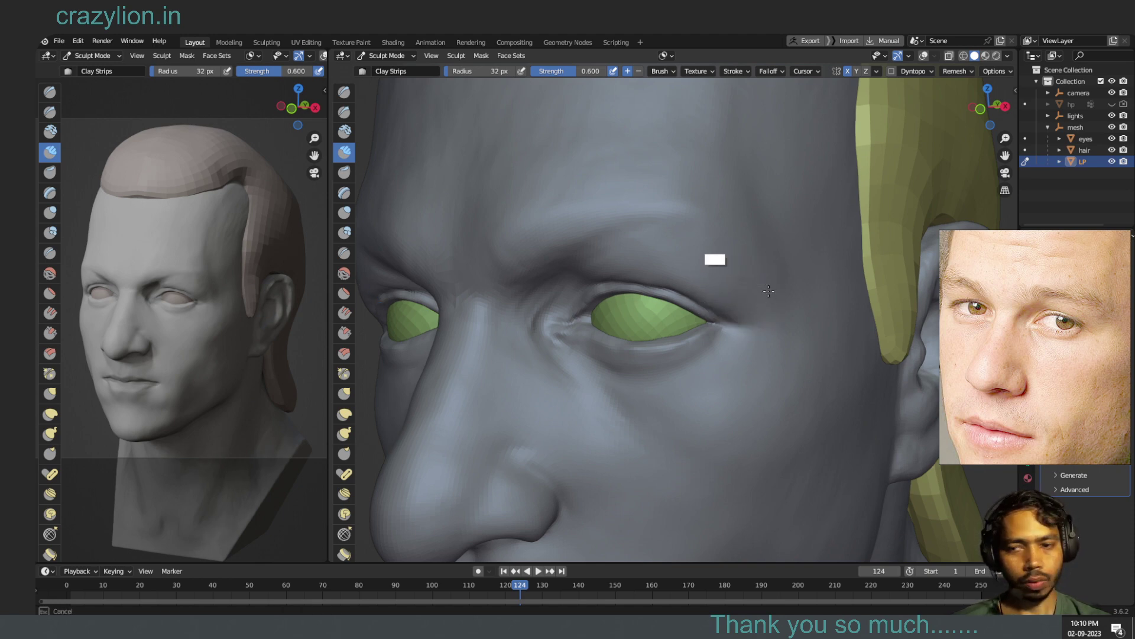
left_click_drag(719, 273, 777, 265, "shift")
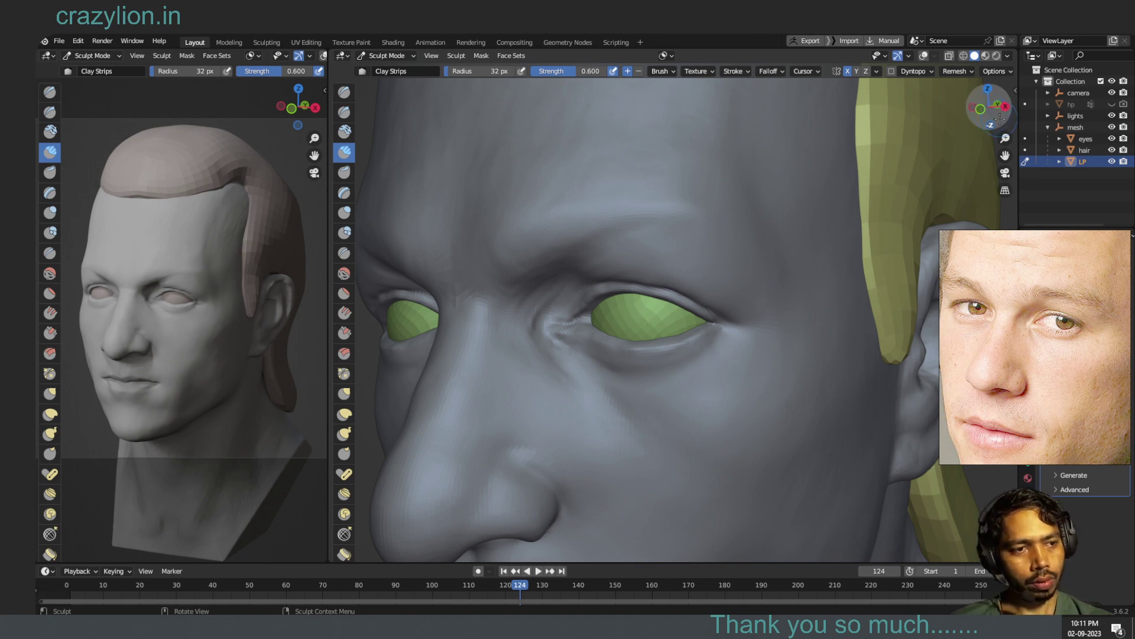
- Orbit to a near-front view and zoom out to see the whole head with hair
left_click_drag(999, 119, 979, 115)
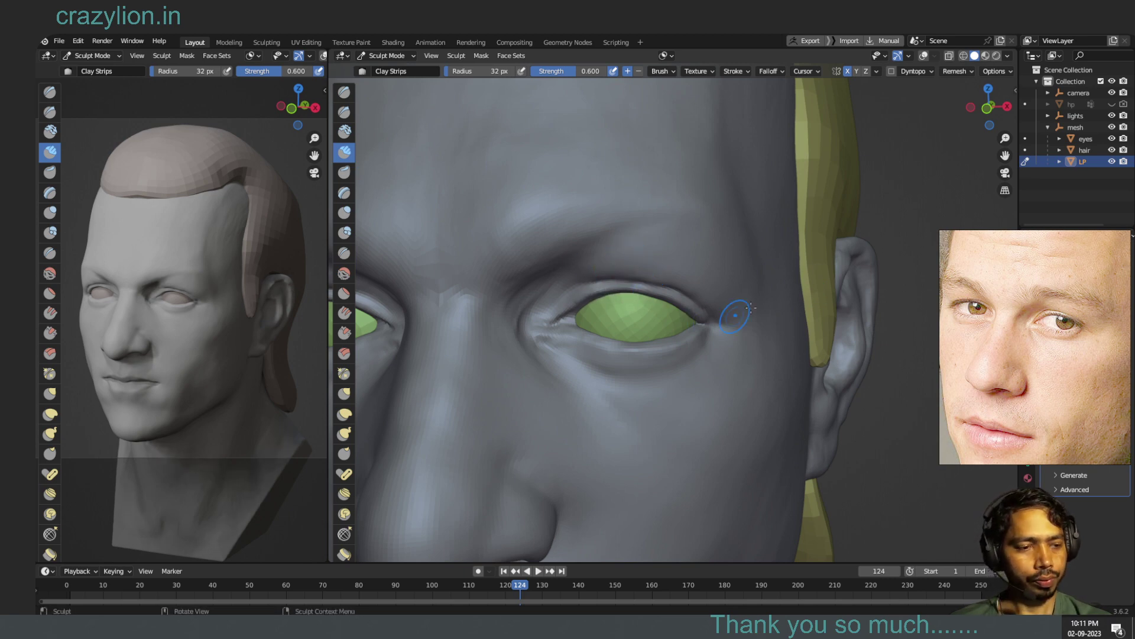
middle_click_drag(990, 158, 971, 147)
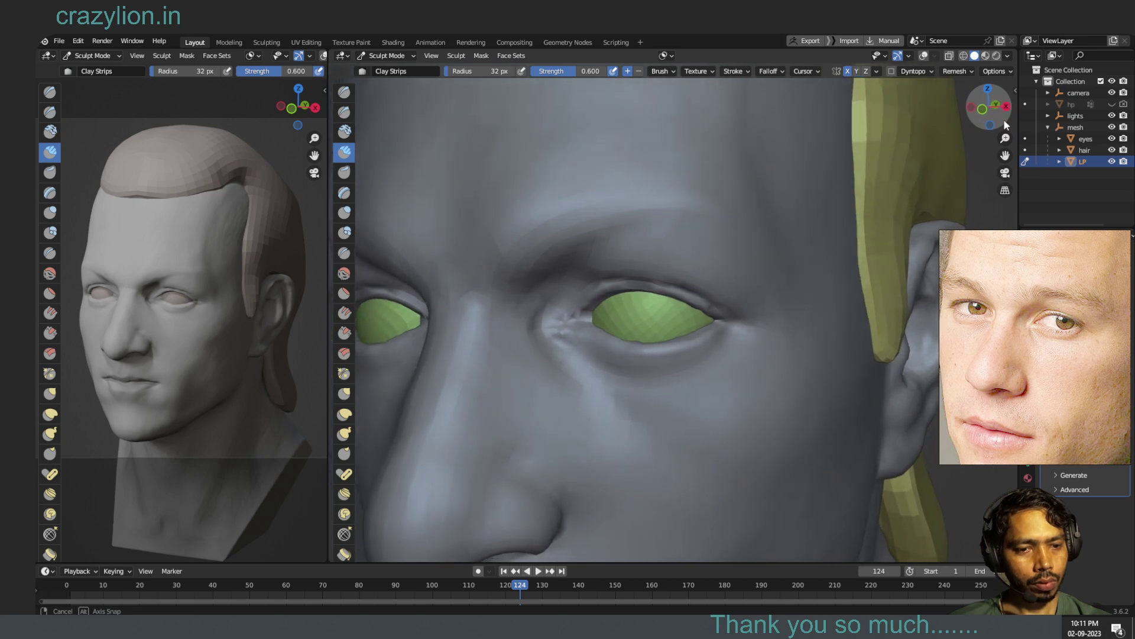
left_click_drag(1007, 145, 997, 118)
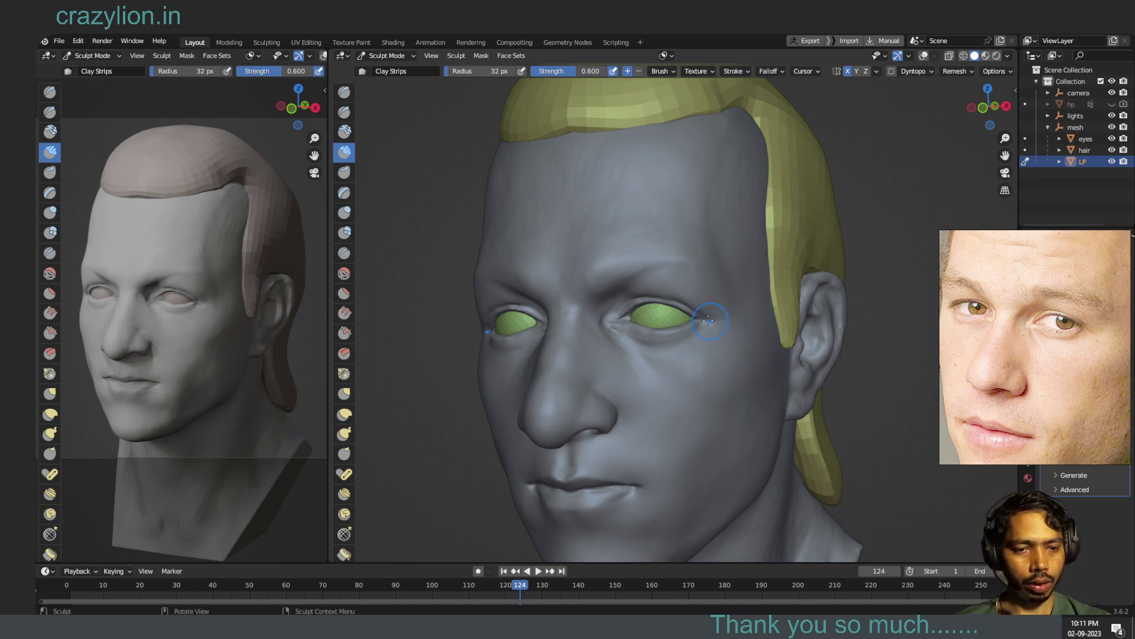
- Smooth the outer eye corner, the cheek under the eye and the cheek near the ear
left_click_drag(708, 320, 677, 335)
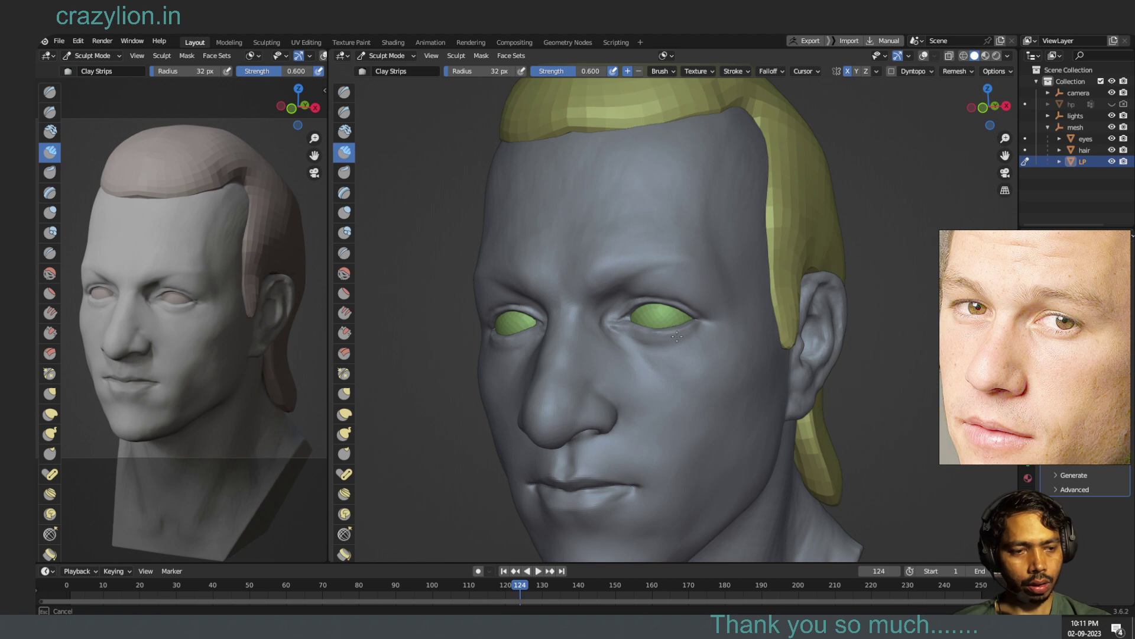
left_click_drag(677, 336, 668, 360)
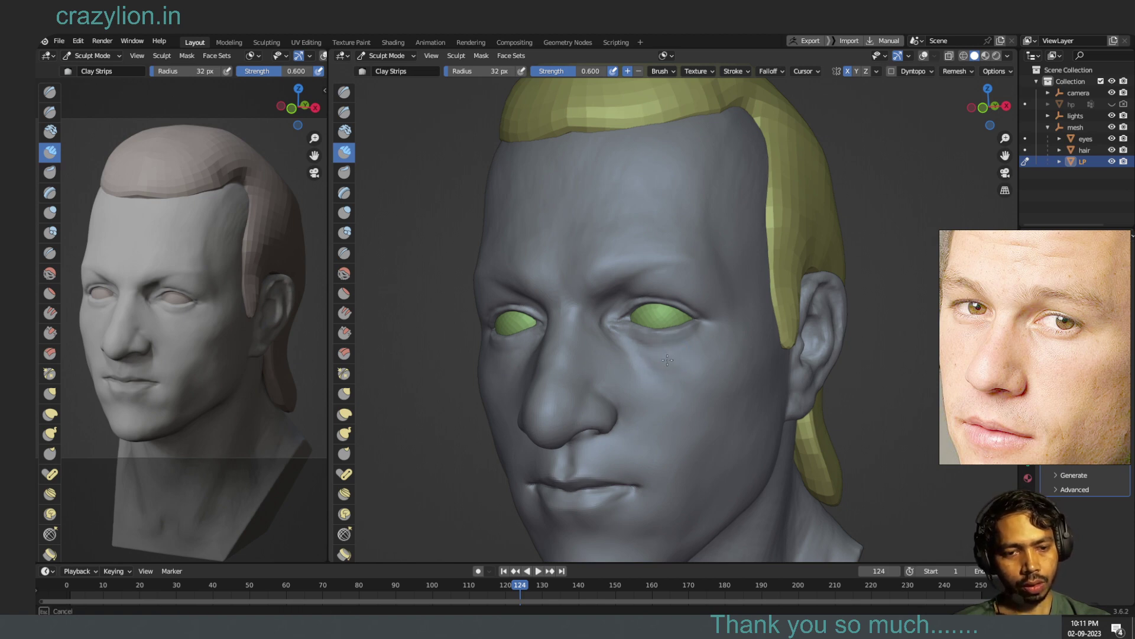
mouse_move(667, 360)
left_mouse_down()
mouse_move(754, 341)
mouse_move(719, 364)
mouse_move(720, 335)
mouse_move(771, 343)
mouse_move(744, 374)
mouse_move(735, 350)
mouse_move(742, 380)
left_mouse_up()
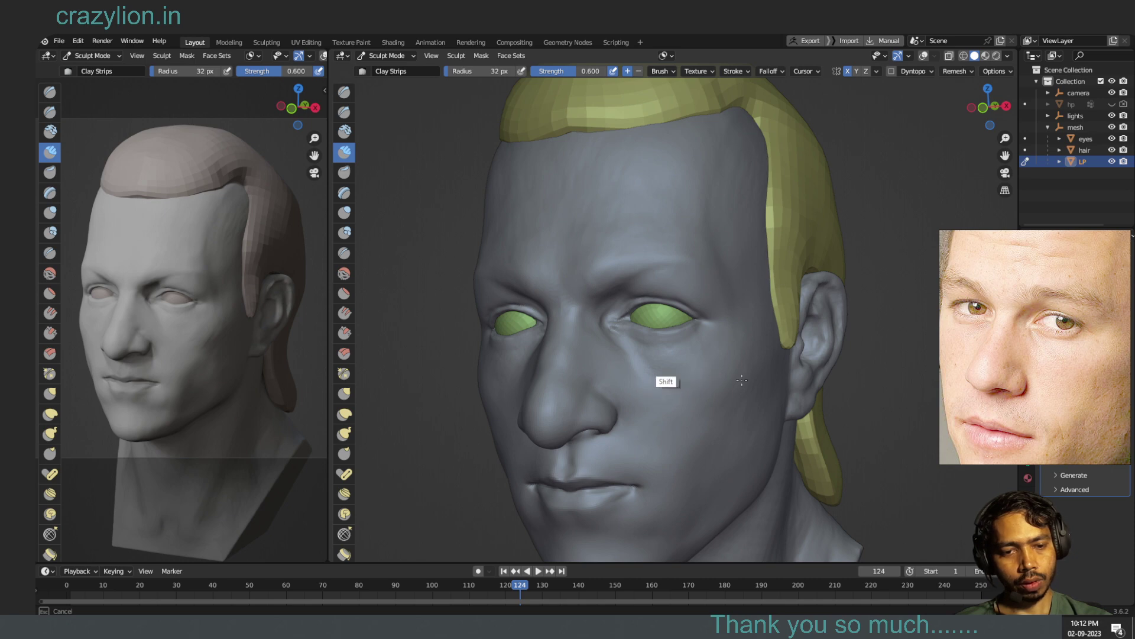
mouse_move(741, 380)
left_mouse_down("shift")
mouse_move(683, 365)
mouse_move(849, 339)
left_mouse_up("shift")
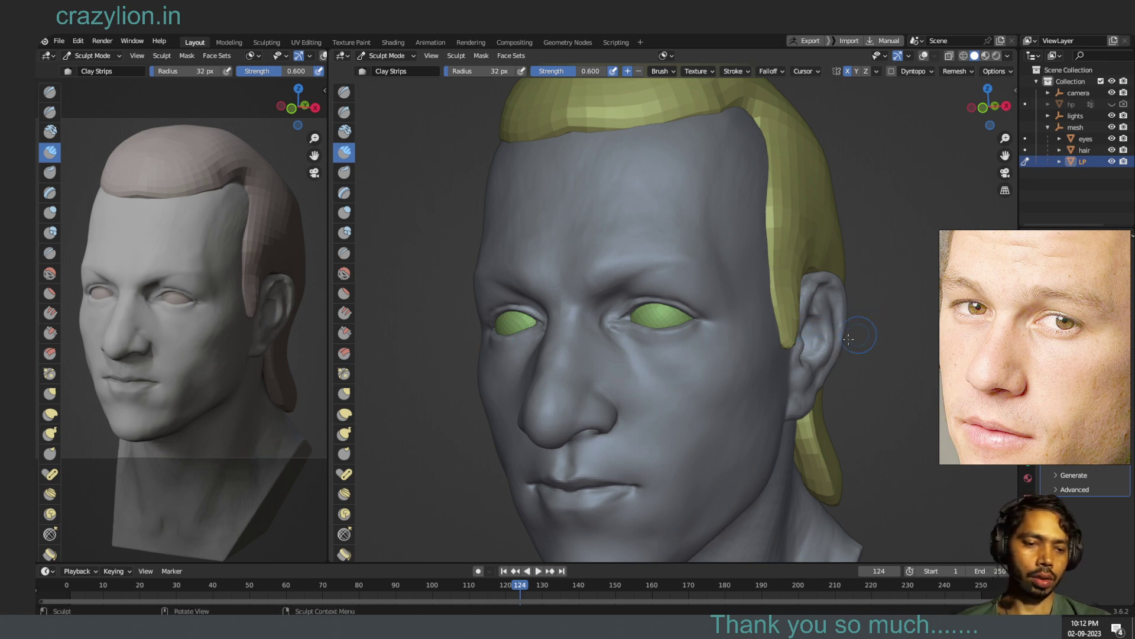
mouse_move(735, 408)
left_mouse_down("shift")
mouse_move(737, 389)
mouse_move(686, 429)
left_mouse_up("shift")
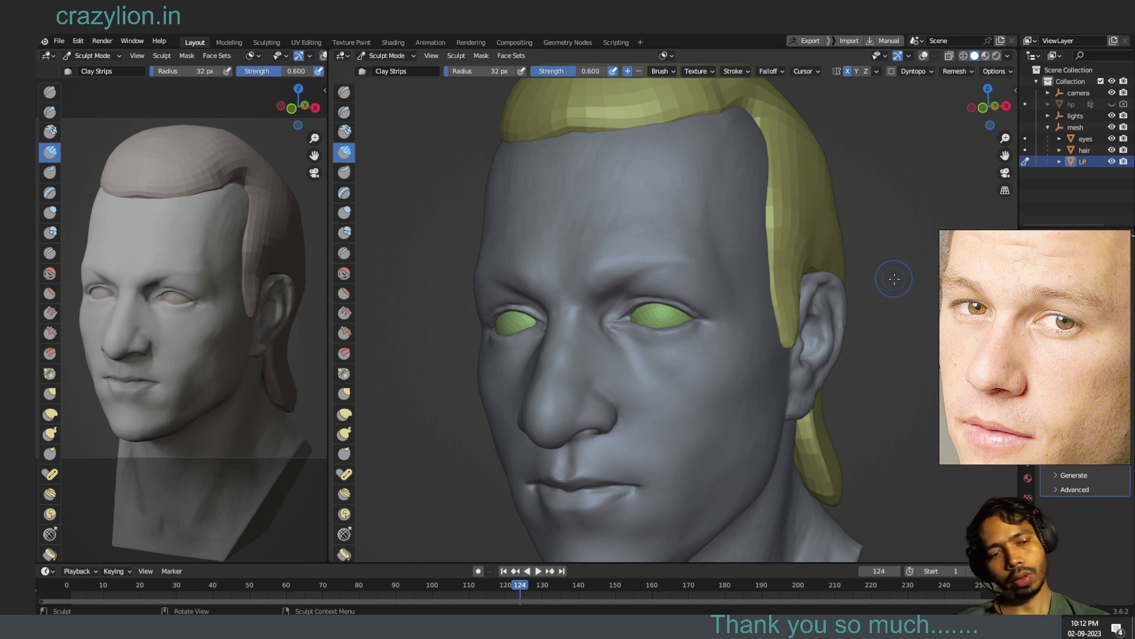
left_click_drag(1005, 138, 992, 121)
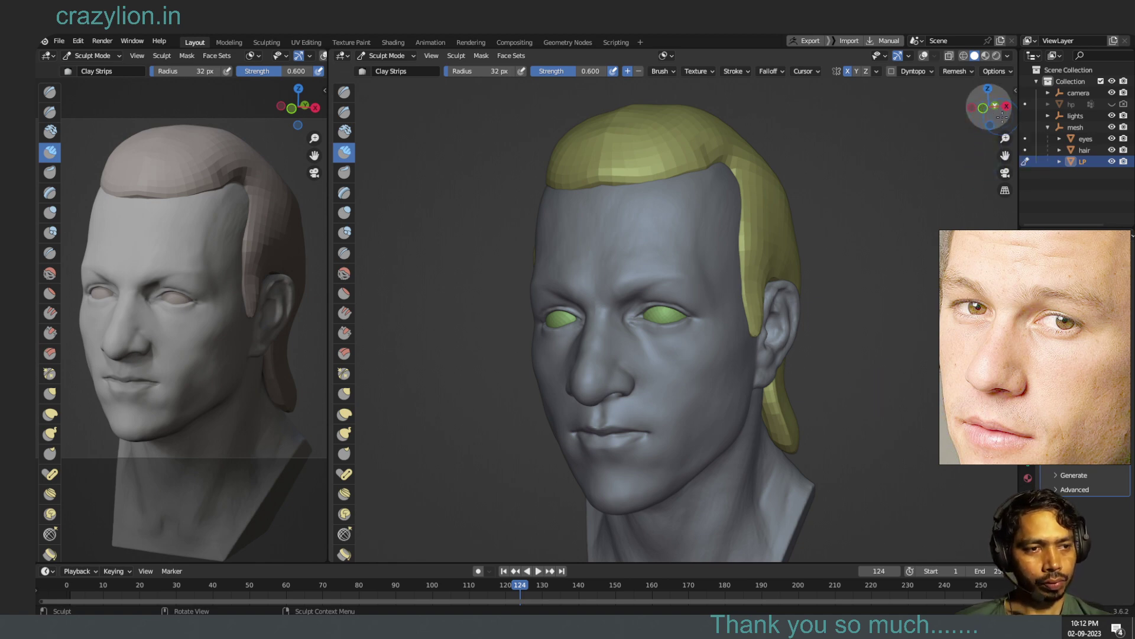
left_click_drag(1001, 116, 931, 109)
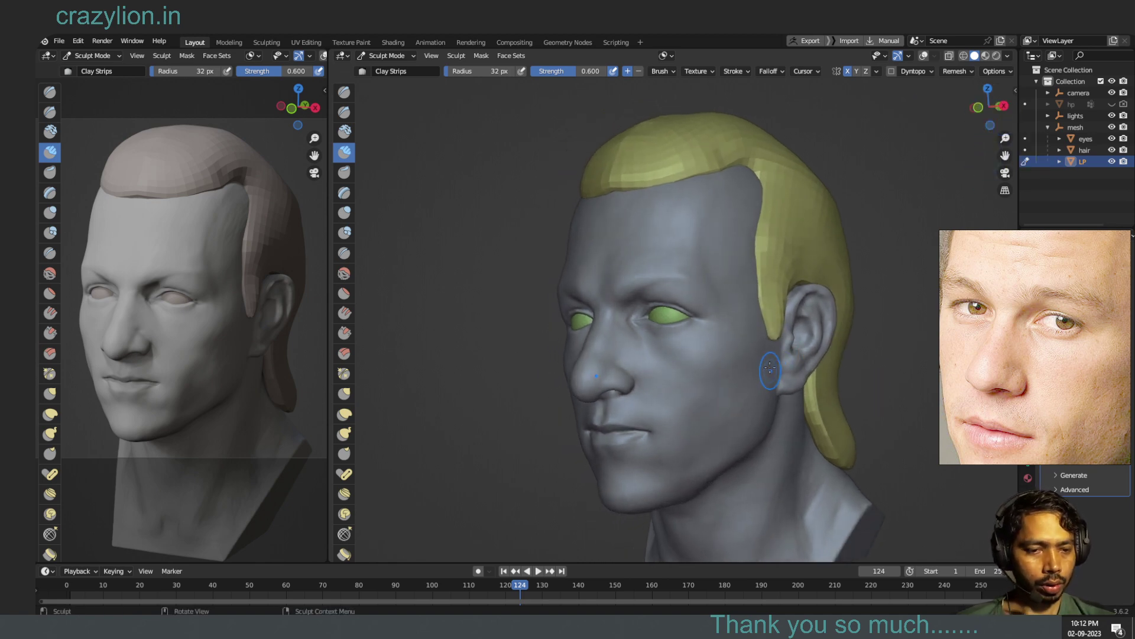
left_click_drag(770, 368, 751, 372, "shift")
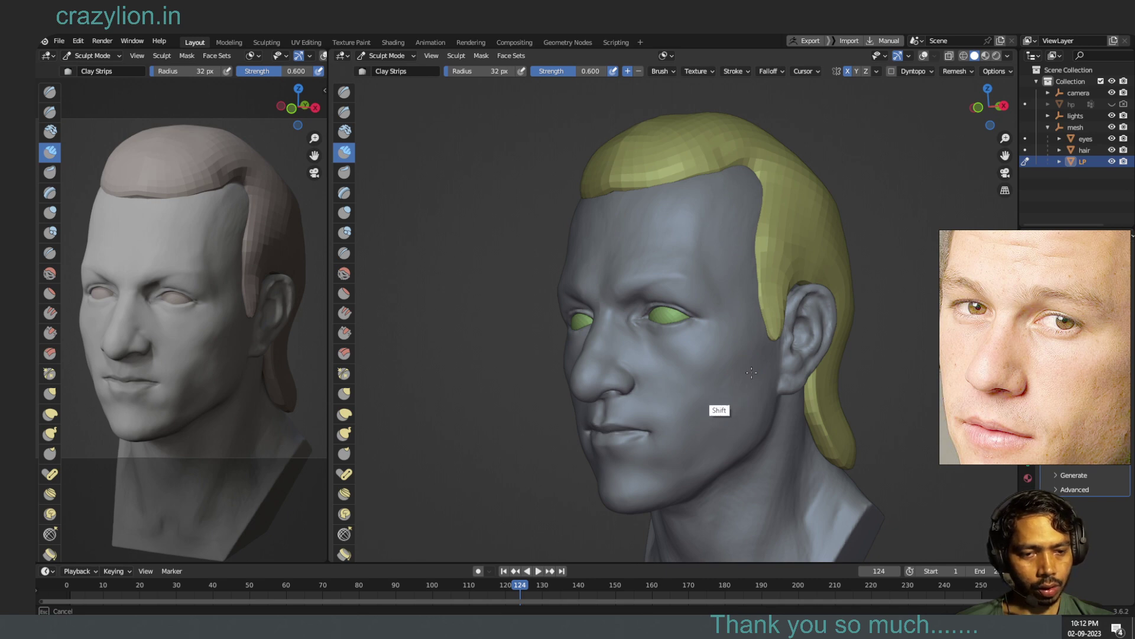
mouse_move(751, 372)
left_mouse_down("shift")
mouse_move(781, 407)
mouse_move(798, 398)
left_mouse_up("shift")
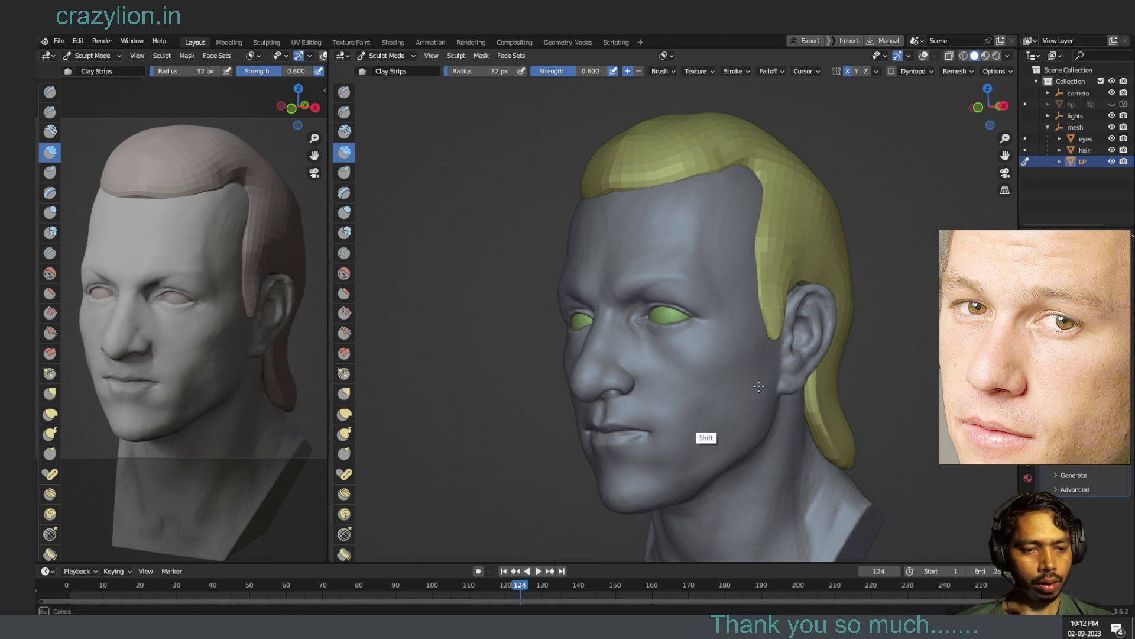
left_click_drag(752, 372, 772, 375, "shift")
left_click_drag(991, 133, 996, 116)
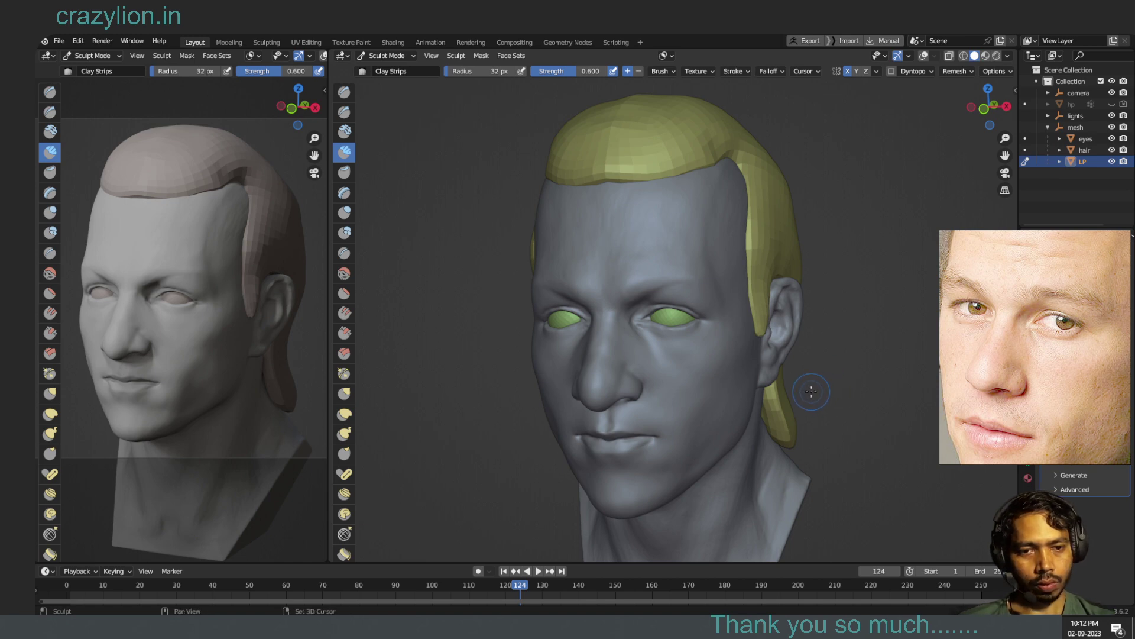
key("shift")
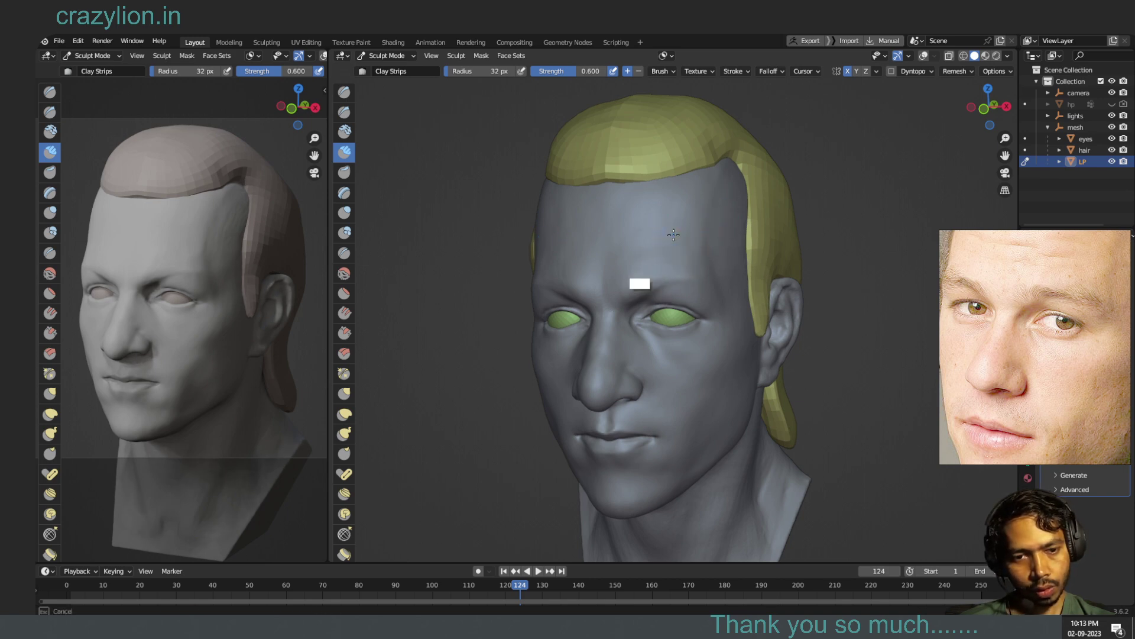
mouse_move(633, 265)
left_mouse_down("shift")
mouse_move(691, 336)
mouse_move(857, 275)
left_mouse_up("shift")
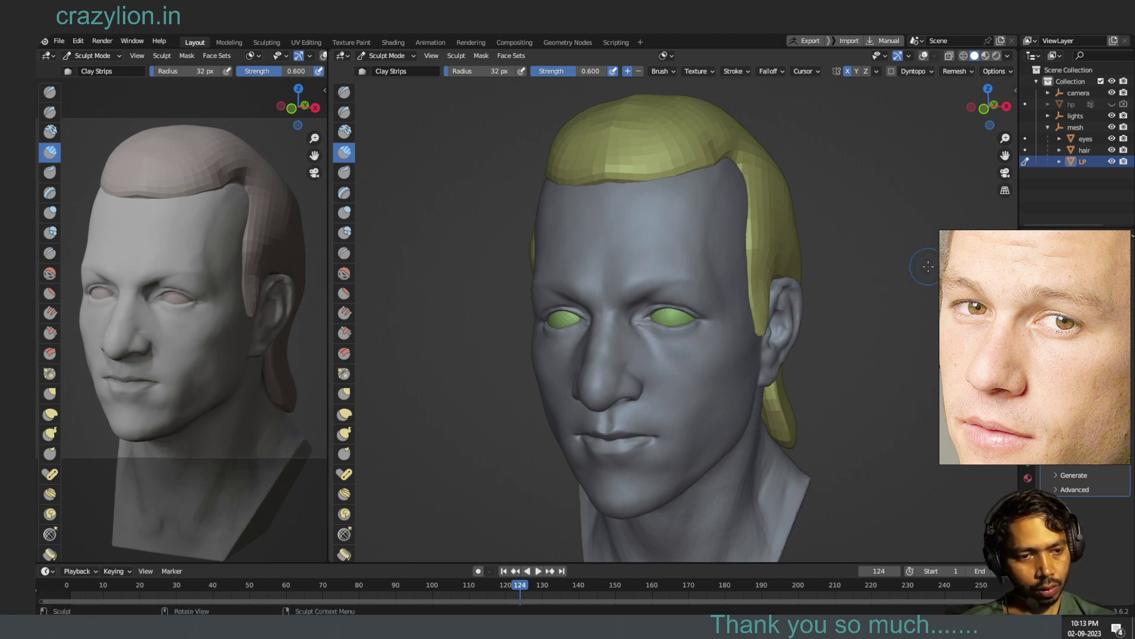
left_click_drag(996, 116, 1001, 123)
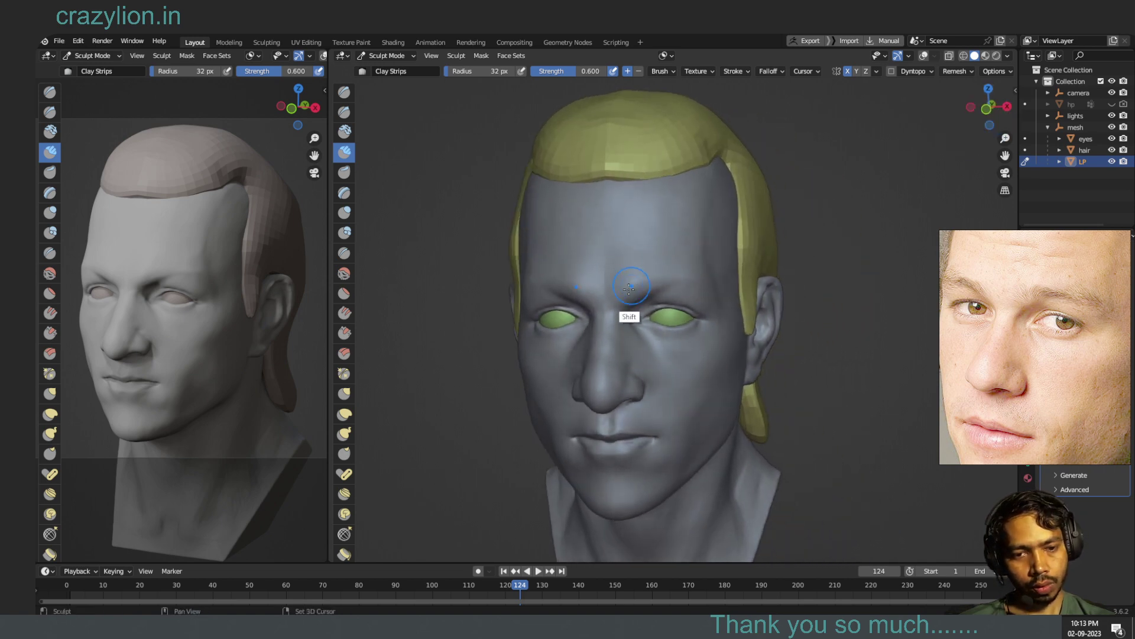
mouse_move(624, 317)
left_mouse_down("shift")
mouse_move(608, 319)
mouse_move(630, 308)
left_mouse_up("shift")
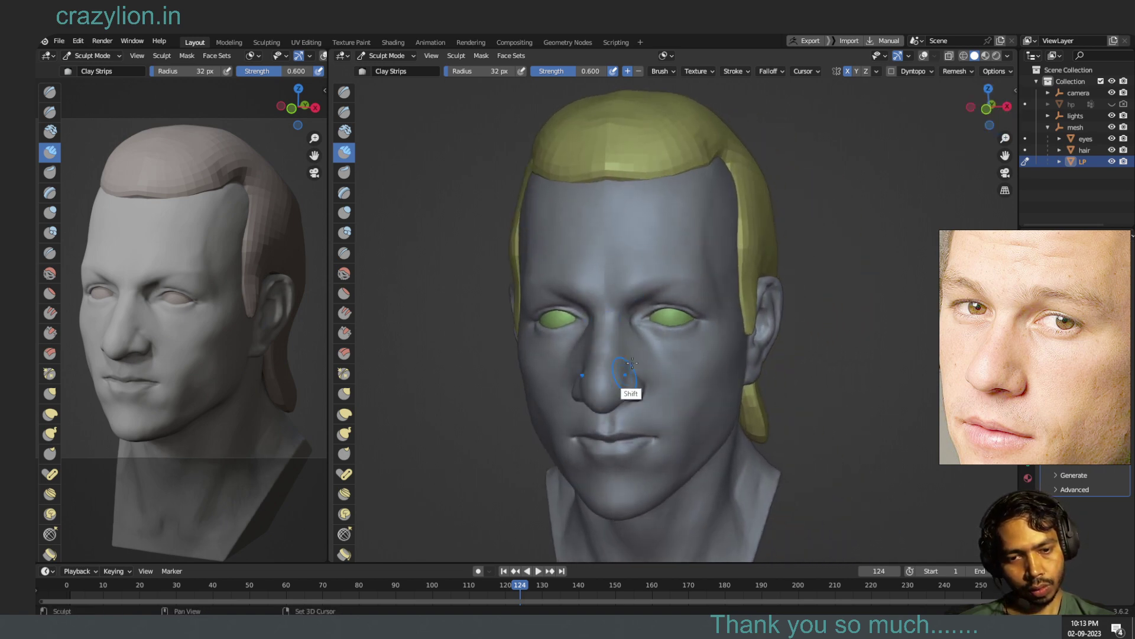
mouse_move(997, 117)
left_mouse_down()
mouse_move(1005, 155)
mouse_move(875, 55)
left_mouse_up()
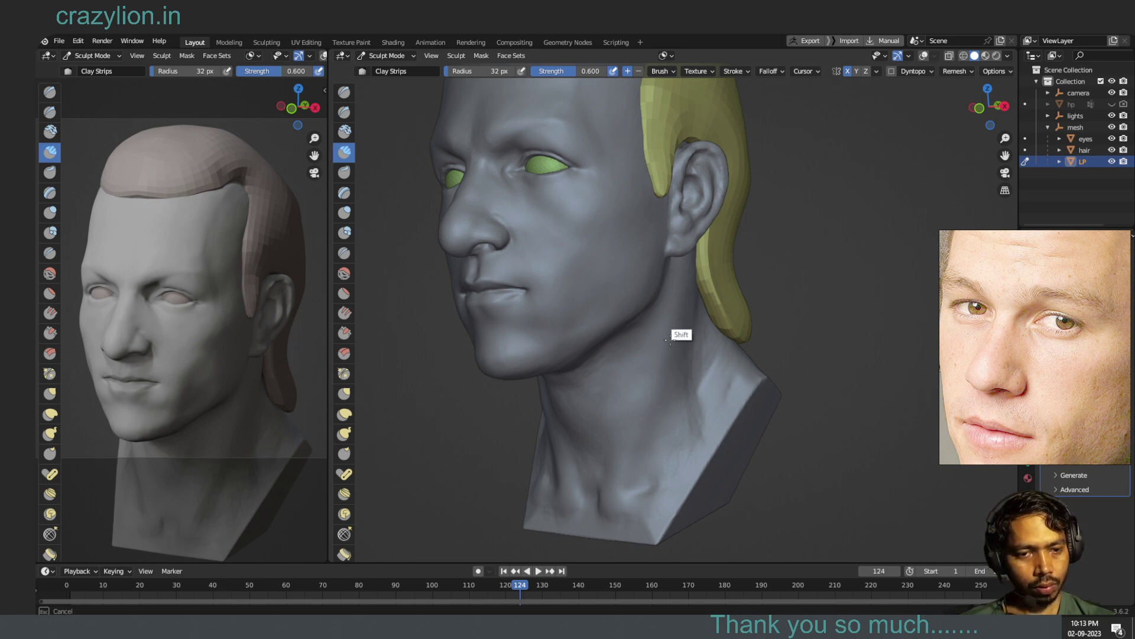
left_click_drag(993, 115, 996, 116)
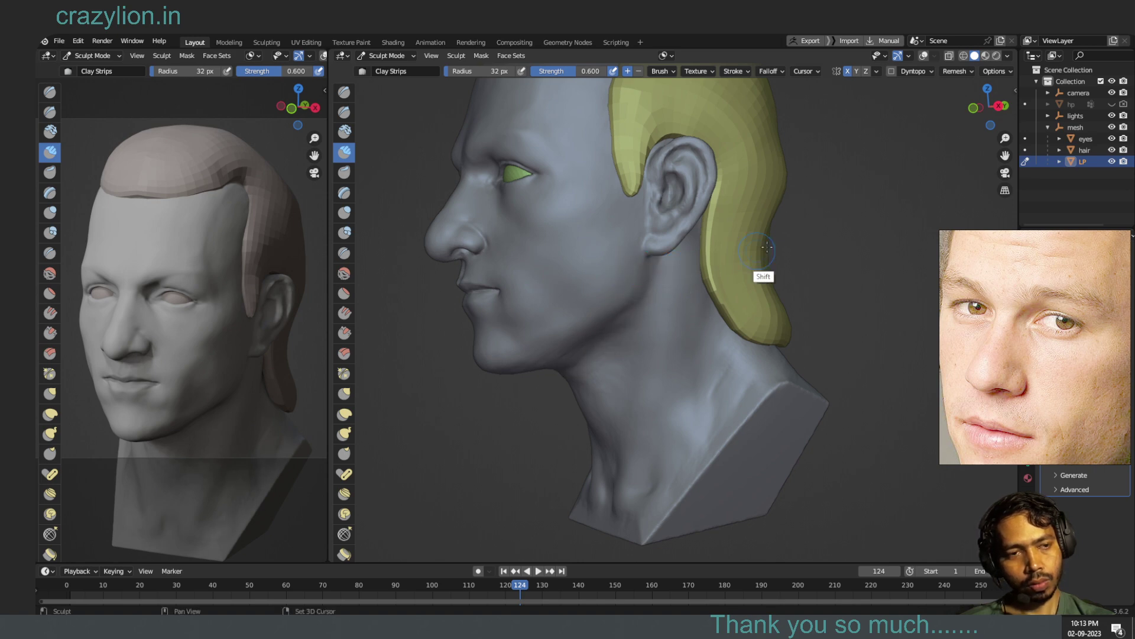
left_click_drag(1000, 120, 953, 70)
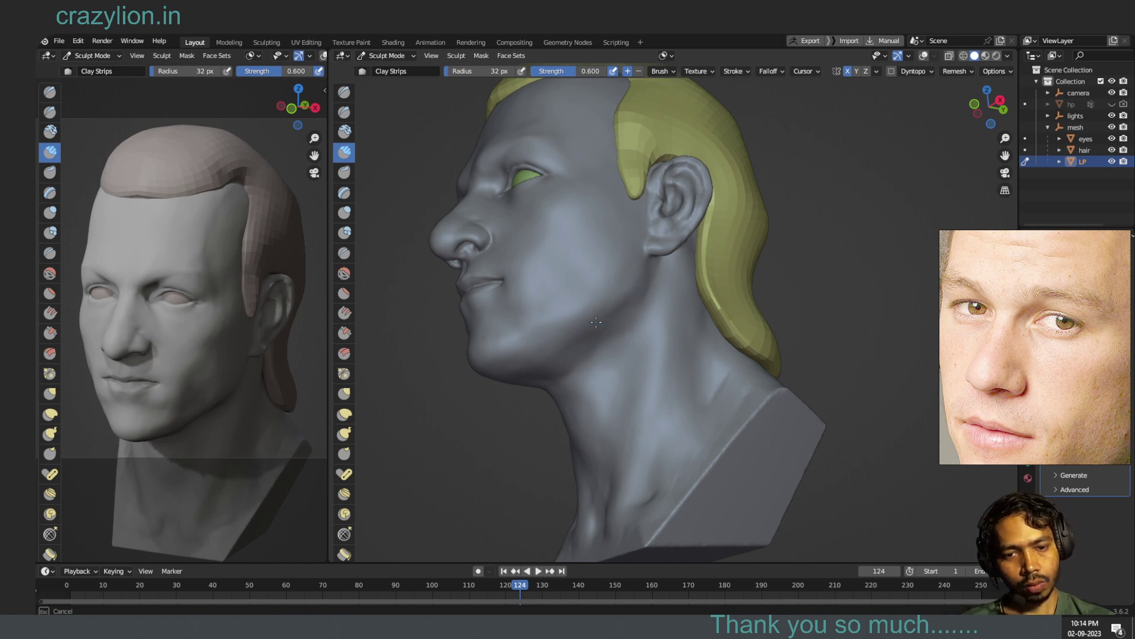
middle_click_drag(633, 279, 632, 280, "shift")
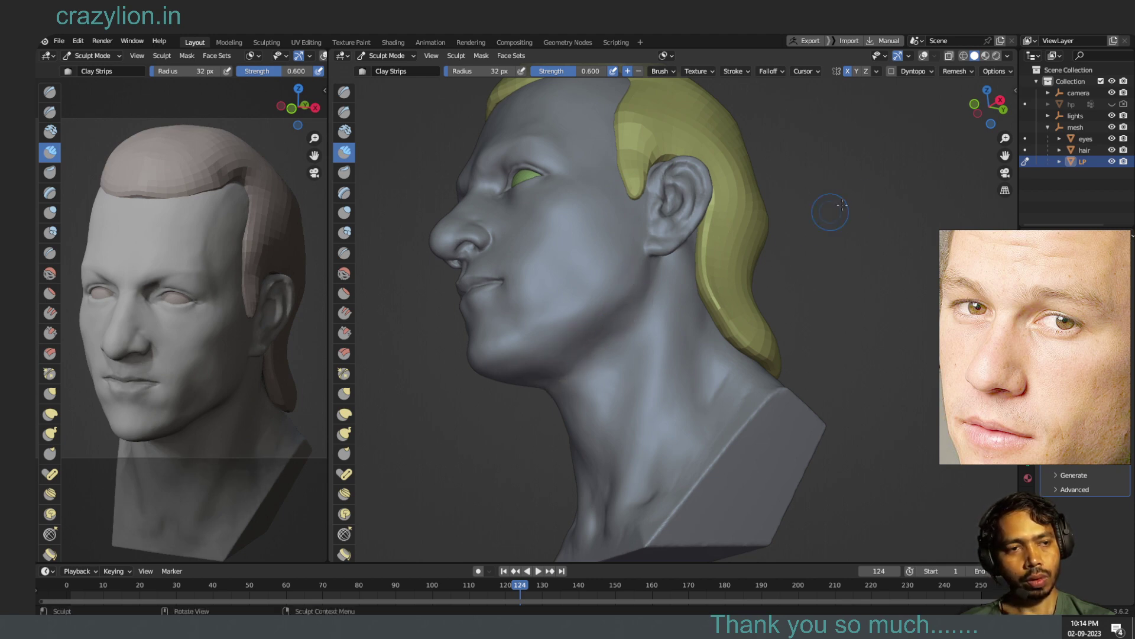
left_click_drag(997, 116, 1005, 136)
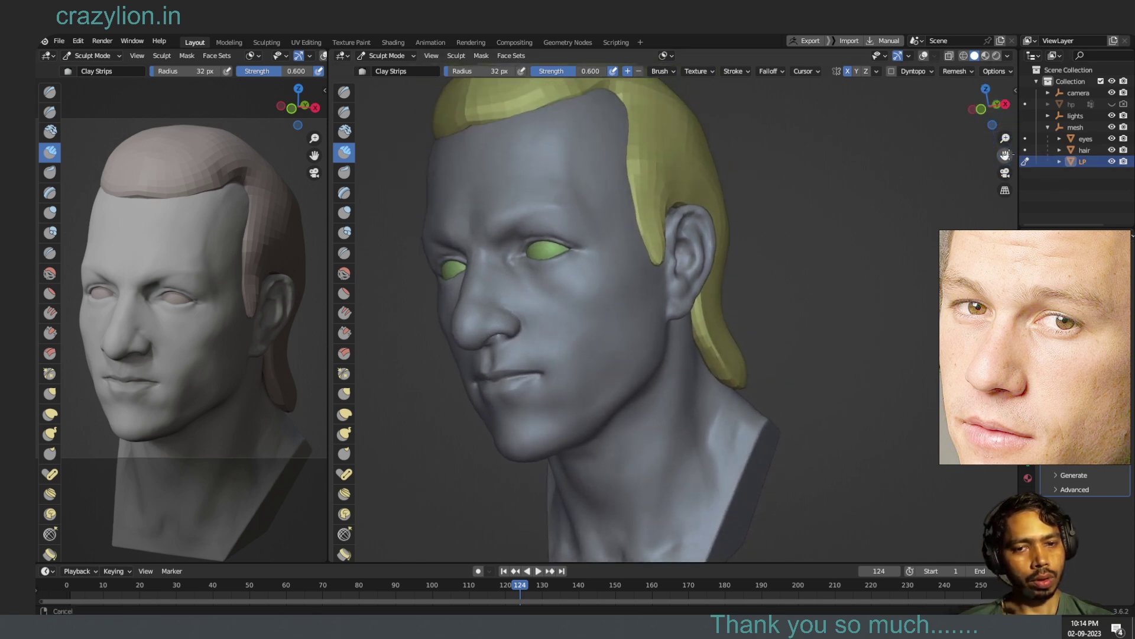
- Smooth along the hairline and down the side of the forehead, then zoom the reference out
left_click_drag(1006, 155, 969, 268)
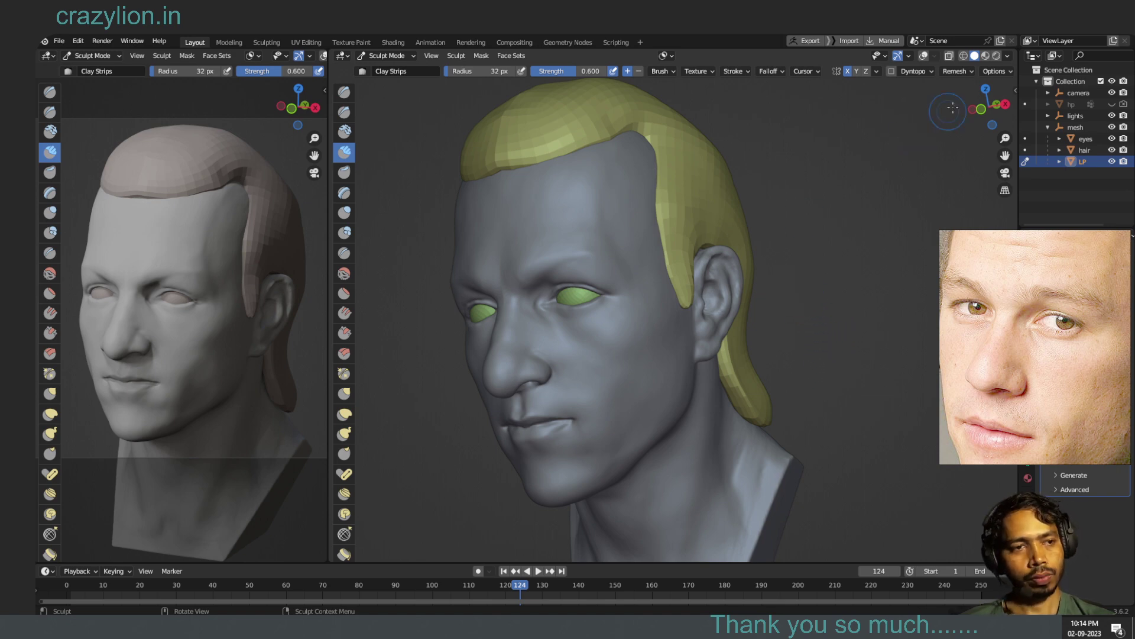
middle_click_drag(952, 107, 944, 152)
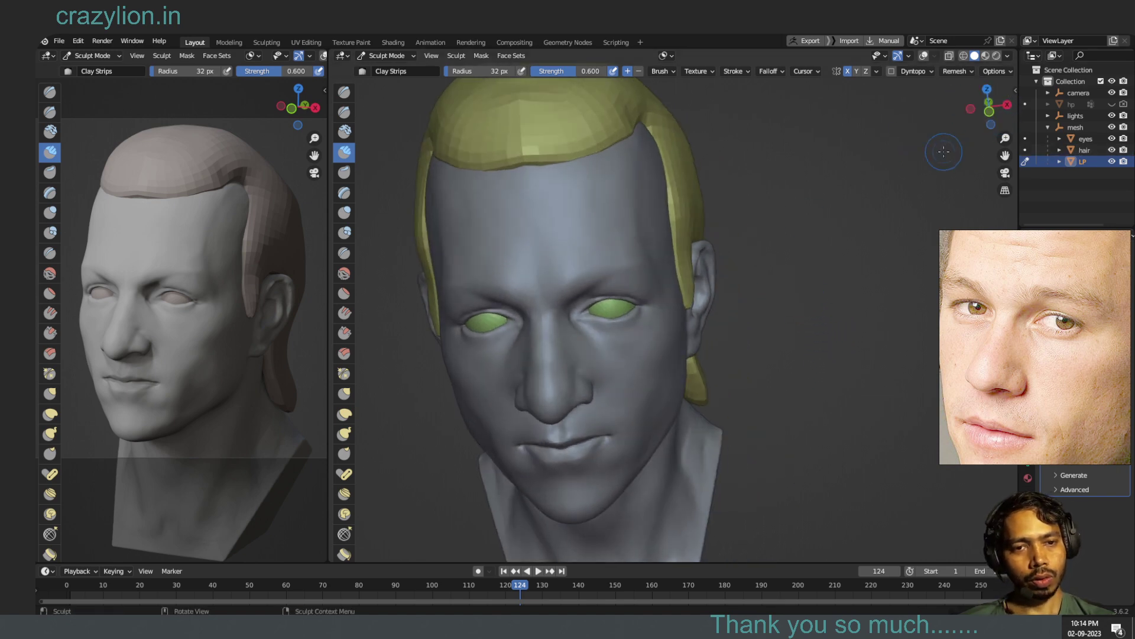
left_click_drag(648, 145, 639, 135, "shift")
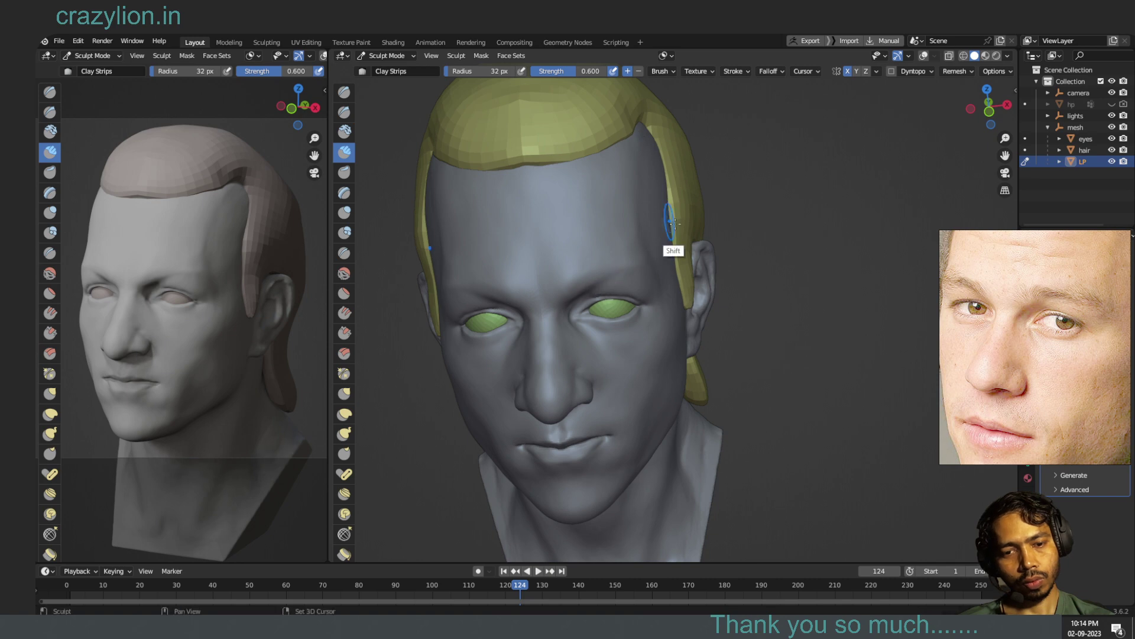
left_click_drag(640, 136, 843, 323, "shift")
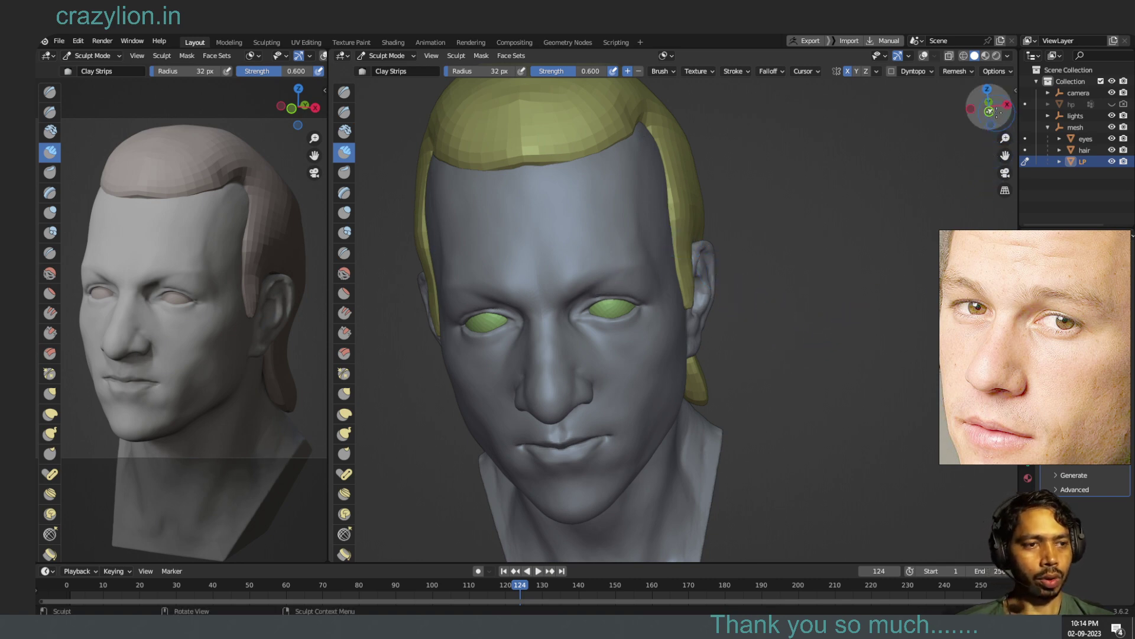
left_click_drag(1006, 125, 887, 90)
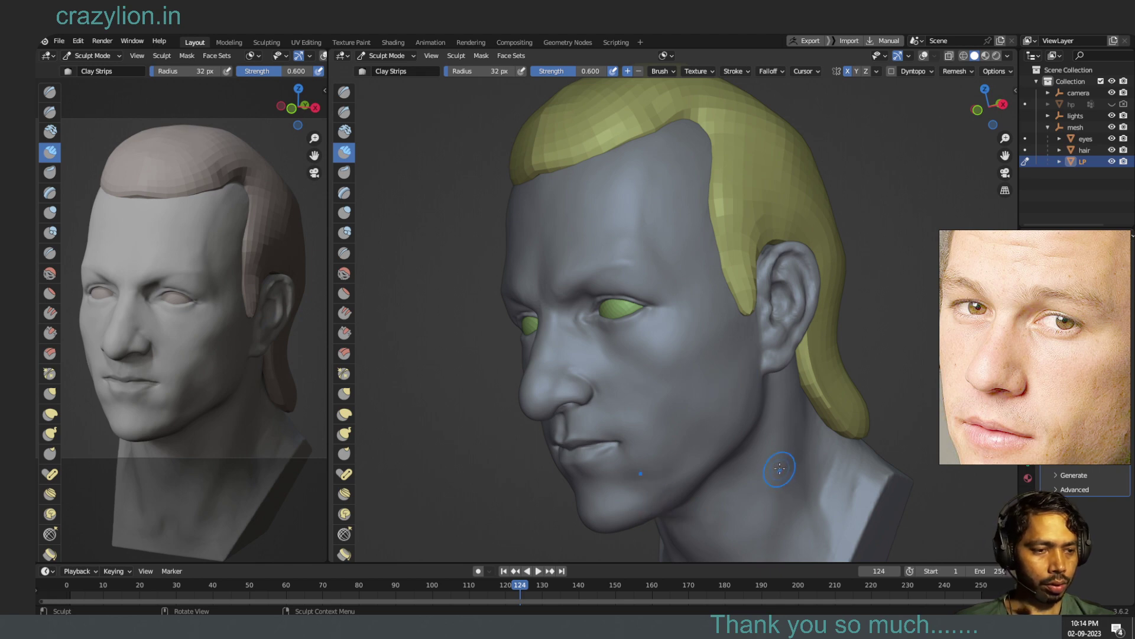
scroll(1023, 397, "down", 3)
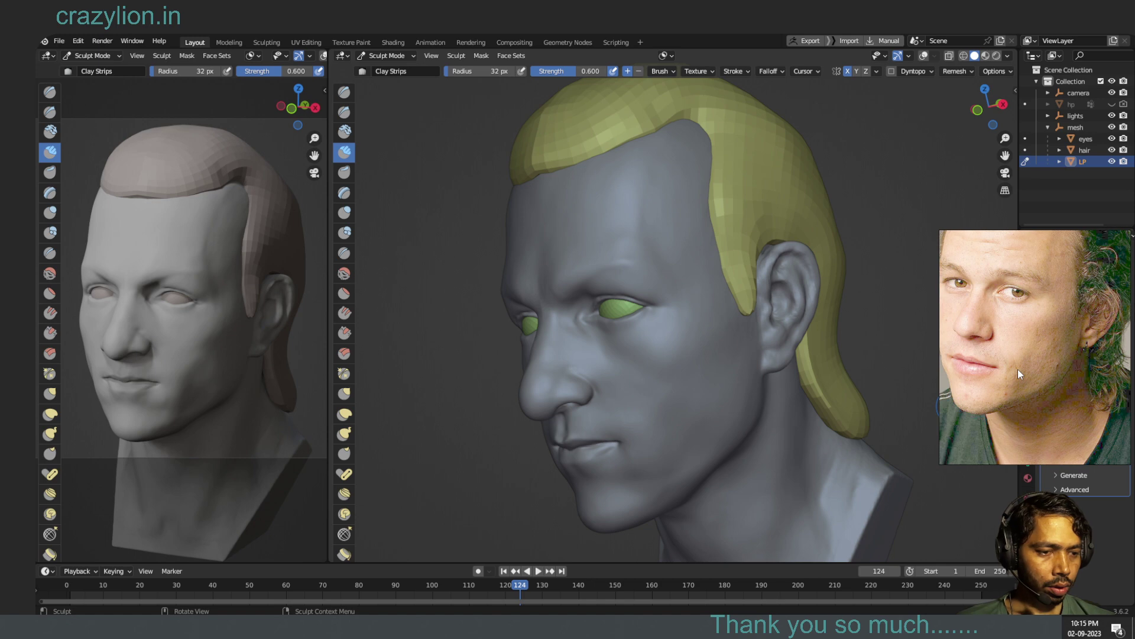
left_click_drag(1017, 370, 1023, 363)
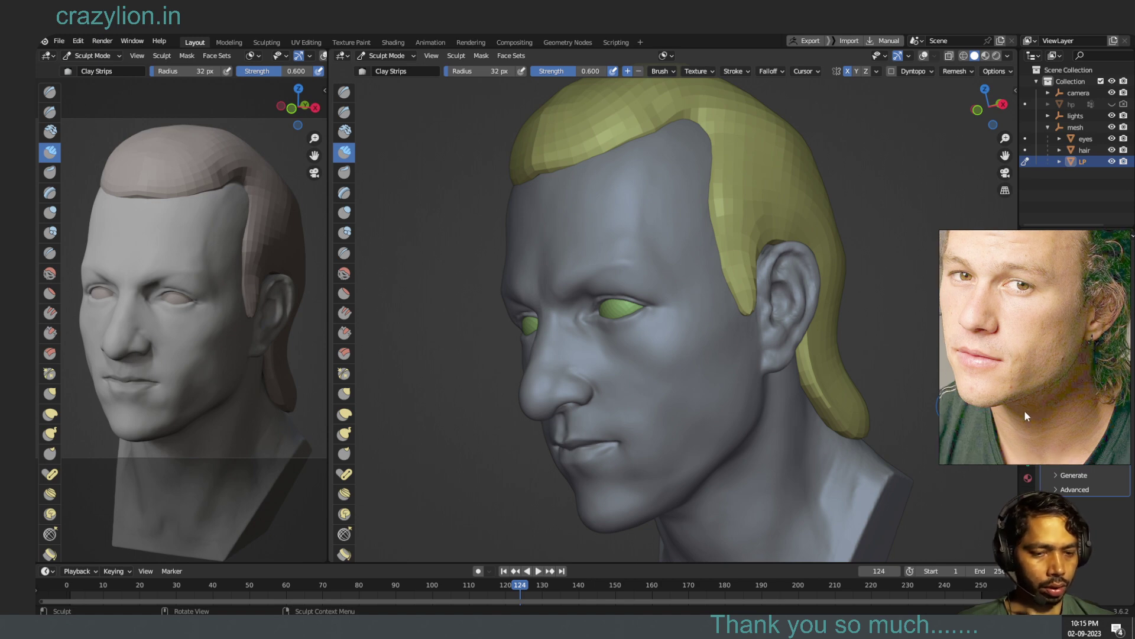
key("alt")
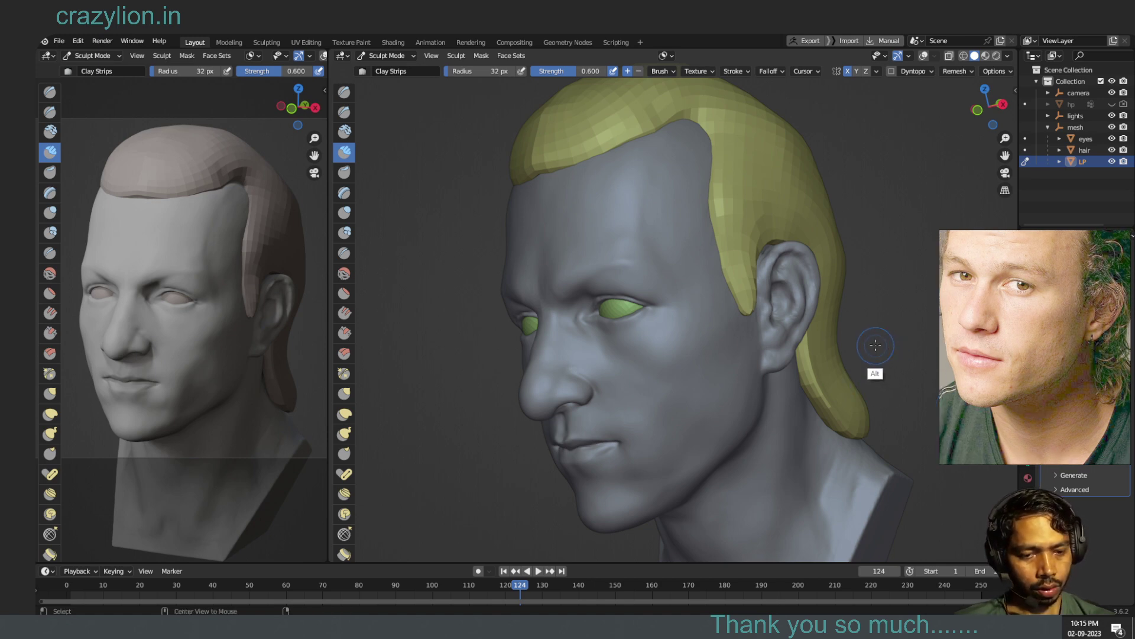
mouse_move(875, 325)
middle_mouse_down("alt")
mouse_move(852, 324)
mouse_move(929, 318)
middle_mouse_up("alt")
scroll(872, 299, "up", 2)
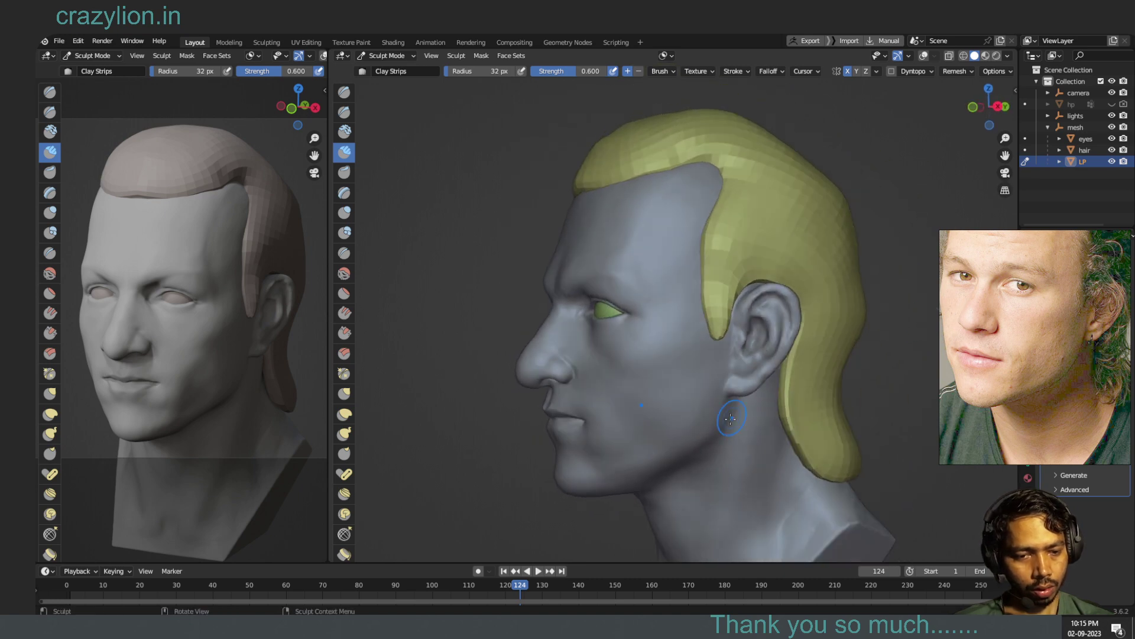
middle_click_drag(827, 385, 851, 363)
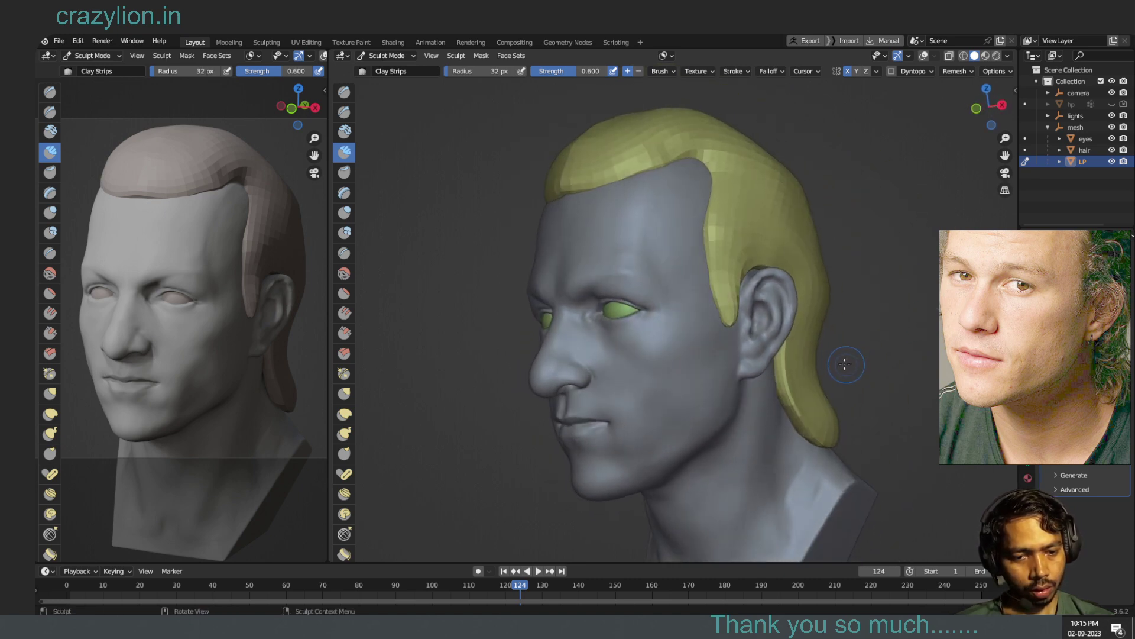
middle_click_drag(867, 331, 764, 422)
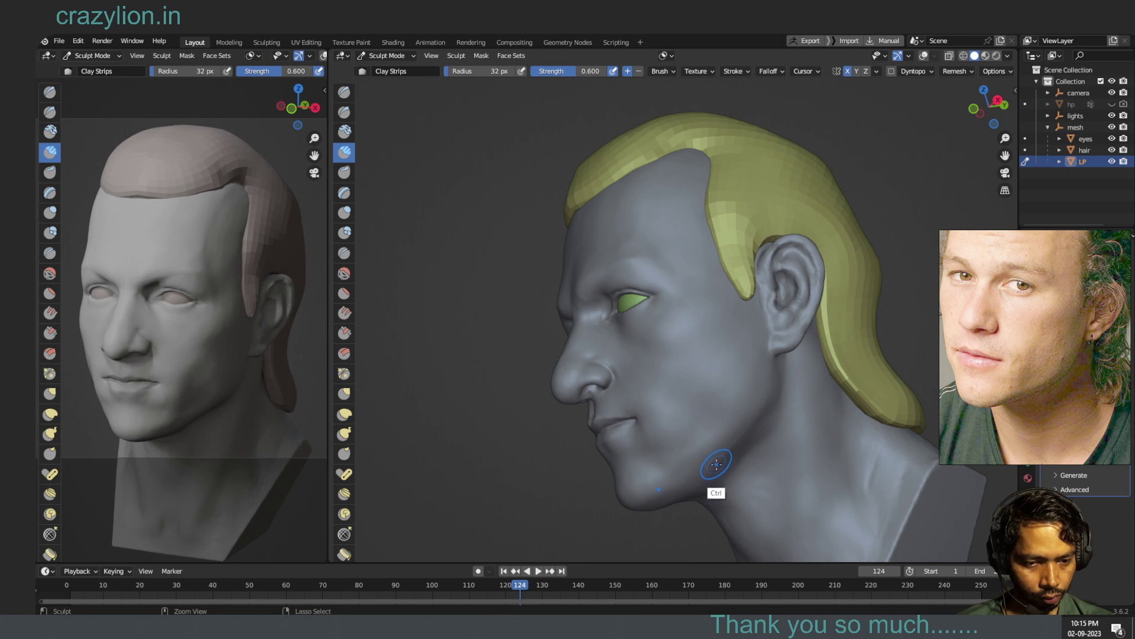
- Sculpt the jawline and smooth the jaw below the ear toward the neck
middle_click_drag(714, 467, 729, 457, "ctrl")
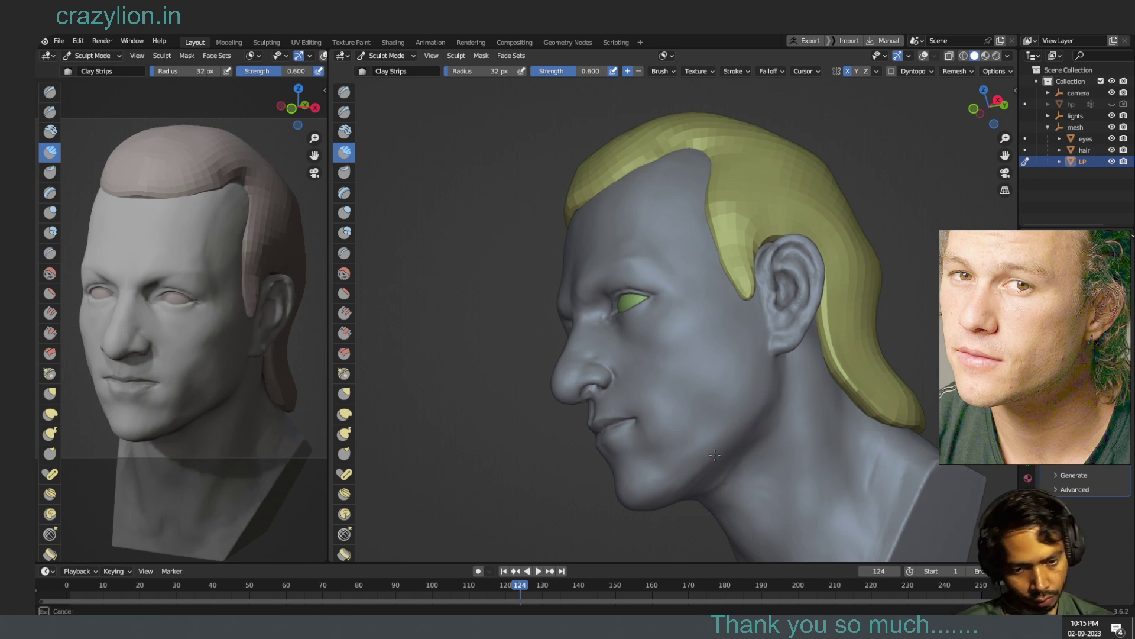
left_click_drag(676, 482, 679, 474)
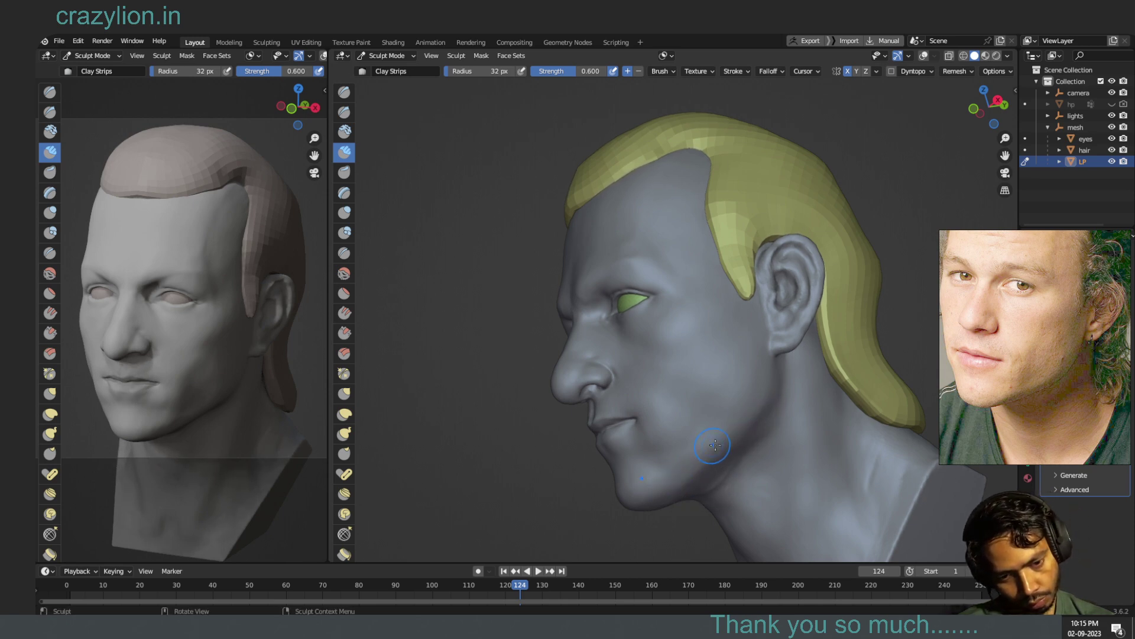
mouse_move(671, 521)
left_mouse_down()
mouse_move(733, 464)
mouse_move(709, 481)
mouse_move(741, 438)
left_mouse_up()
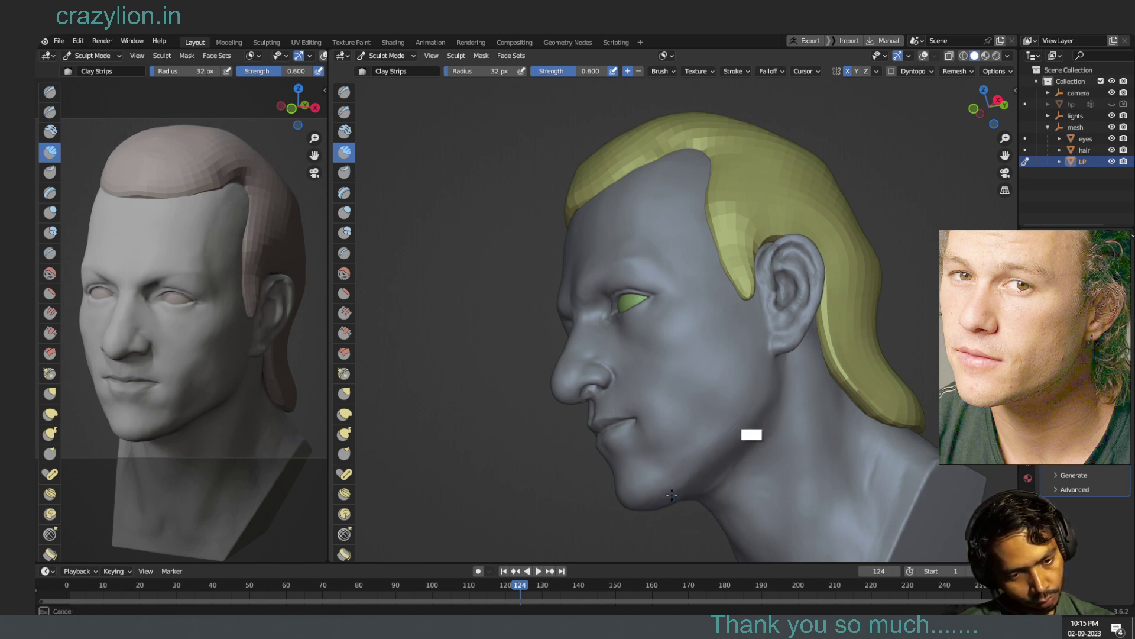
left_click_drag(710, 518, 741, 486, "shift")
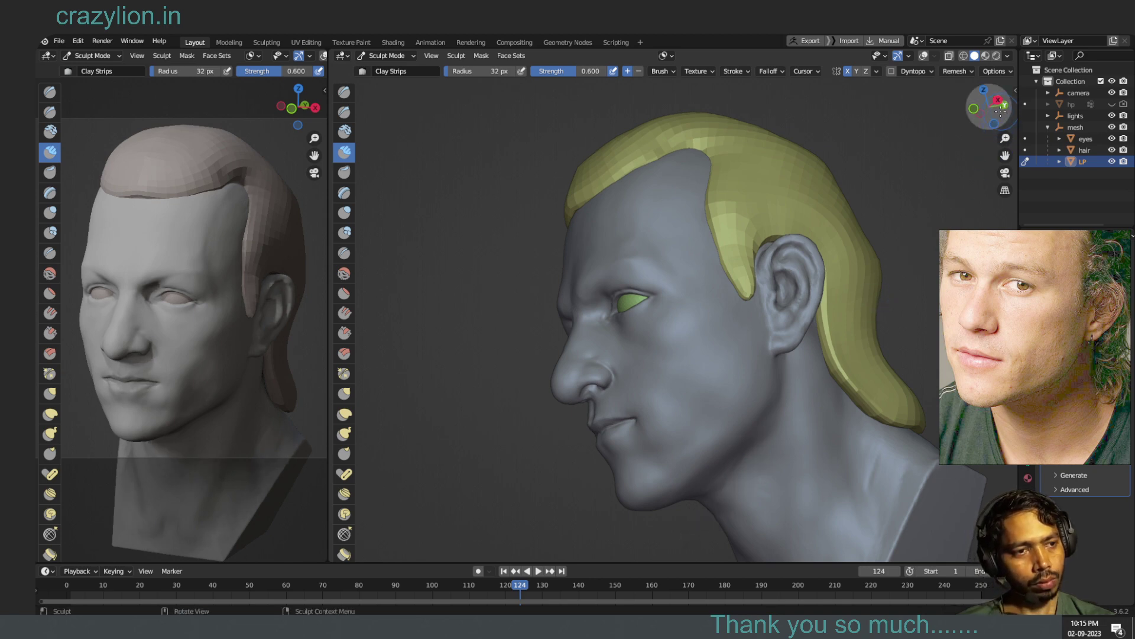
- Orbit to a three-quarter front view, then sculpt and smooth the cheek and jaw
mouse_move(997, 117)
left_mouse_down()
mouse_move(988, 134)
mouse_move(980, 119)
mouse_move(908, 88)
left_mouse_up()
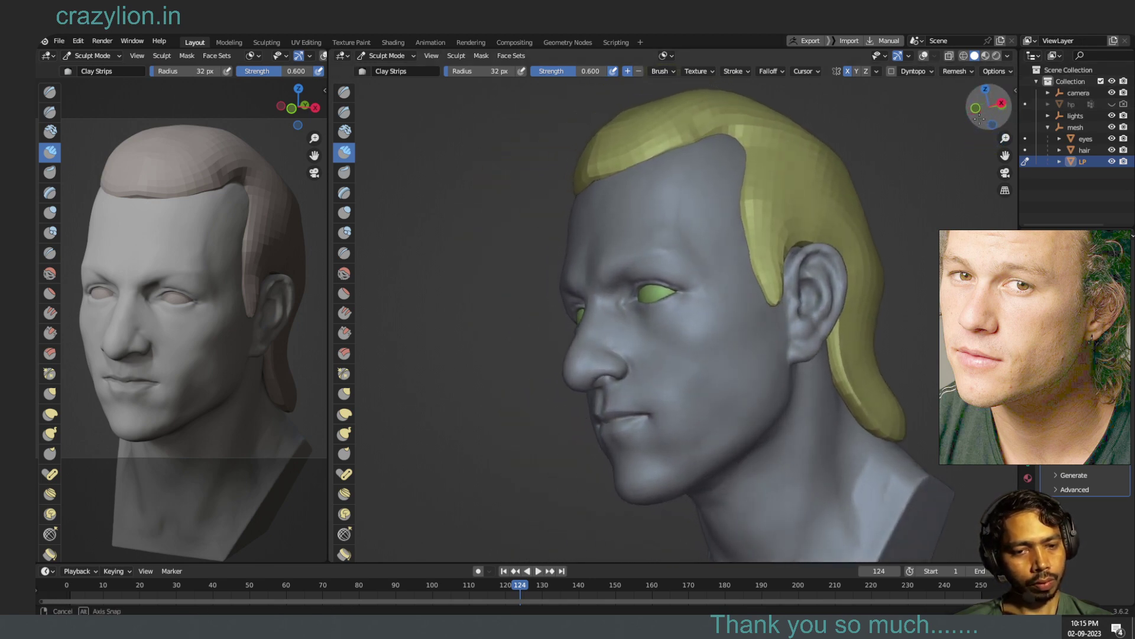
mouse_move(994, 136)
left_mouse_down()
mouse_move(980, 95)
mouse_move(991, 122)
mouse_move(963, 119)
left_mouse_up()
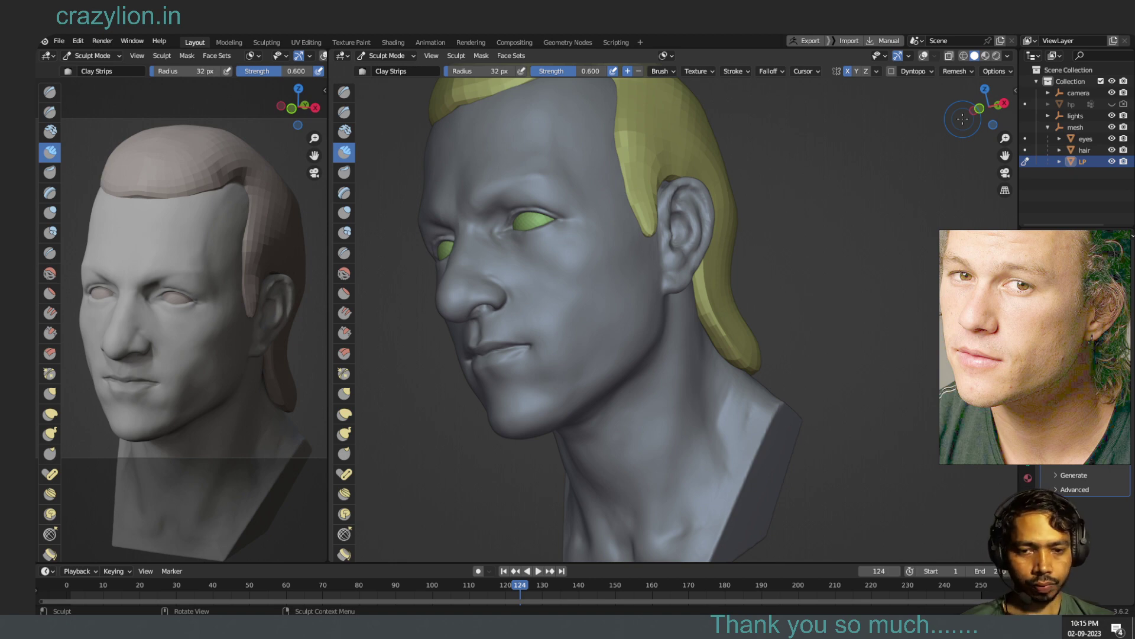
left_click_drag(999, 114, 1000, 118)
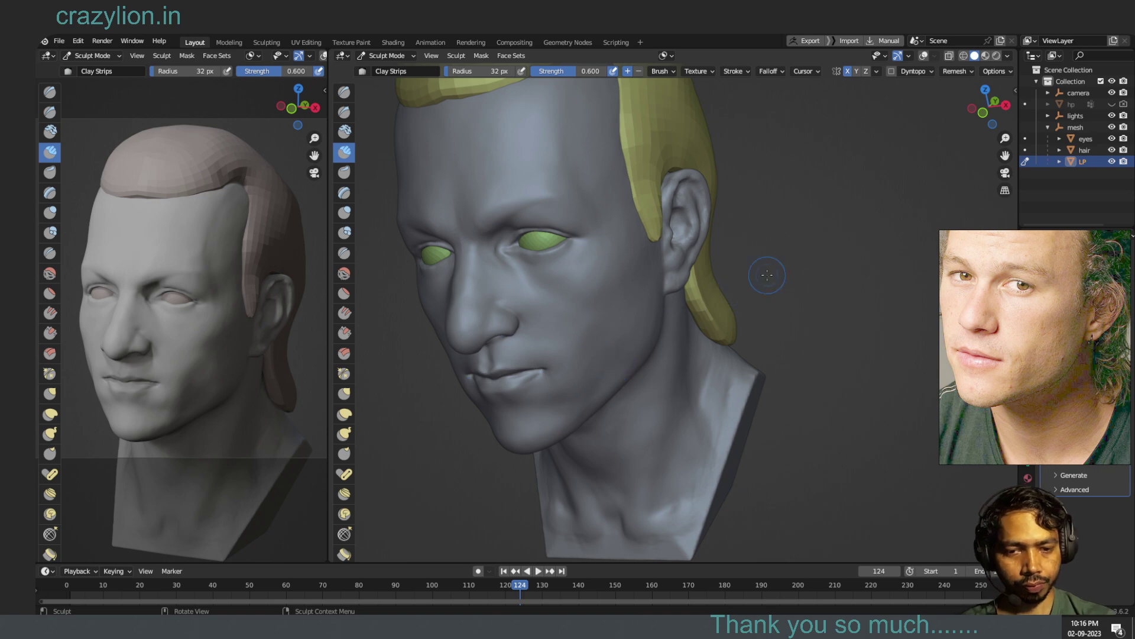
left_click_drag(1000, 118, 1006, 119)
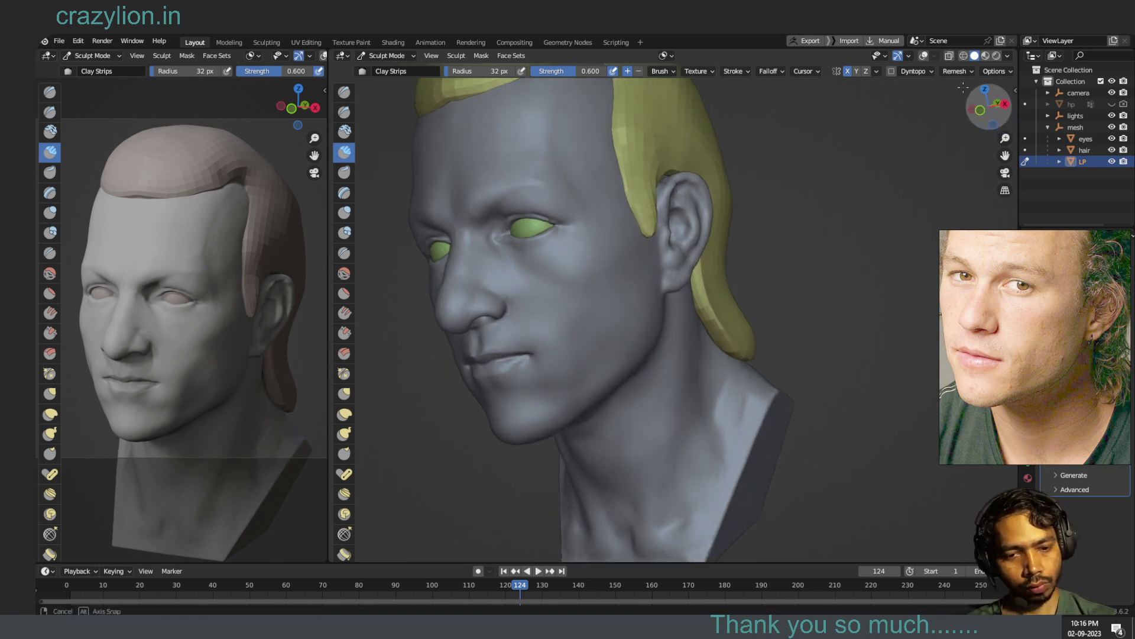
left_click_drag(615, 350, 616, 350)
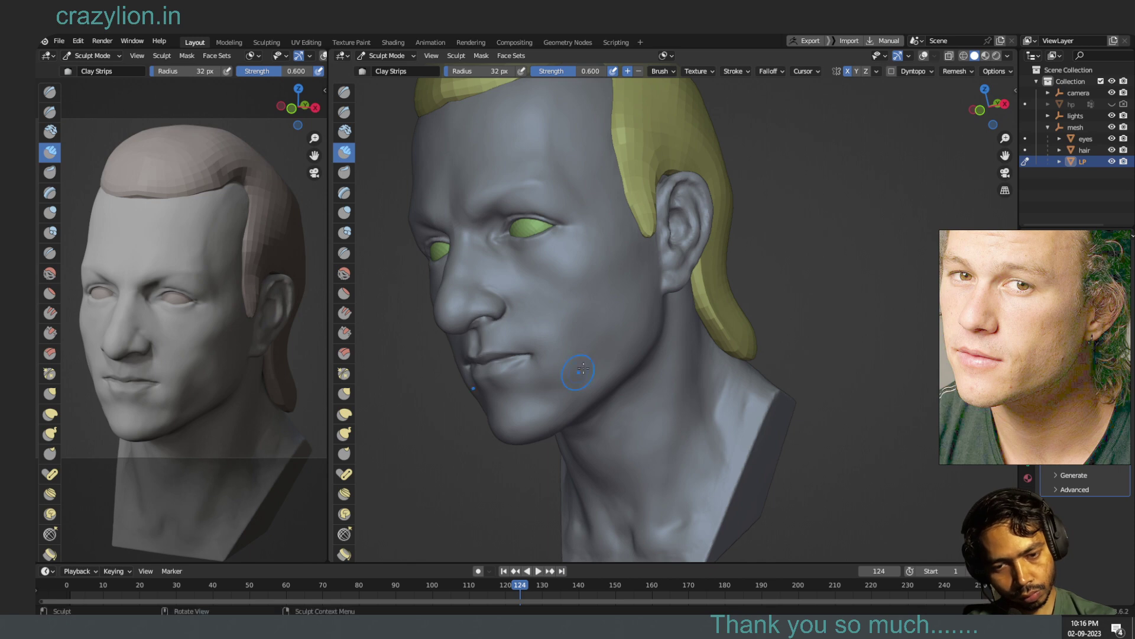
left_click_drag(582, 370, 585, 387)
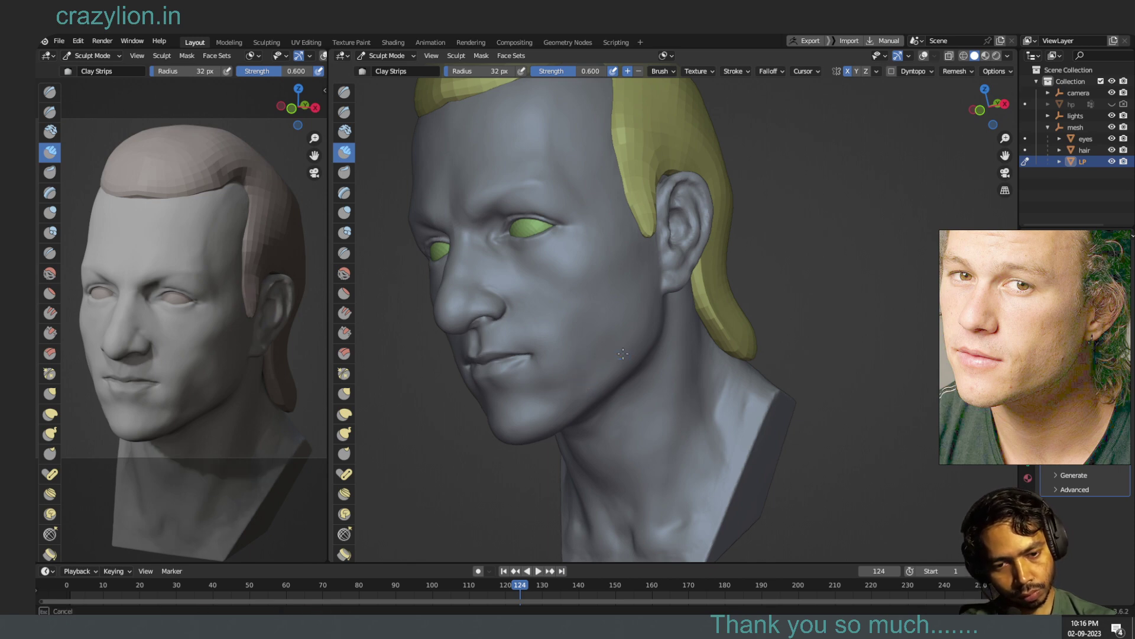
mouse_move(623, 353)
left_mouse_down("shift")
mouse_move(647, 312)
mouse_move(598, 378)
left_mouse_up("shift")
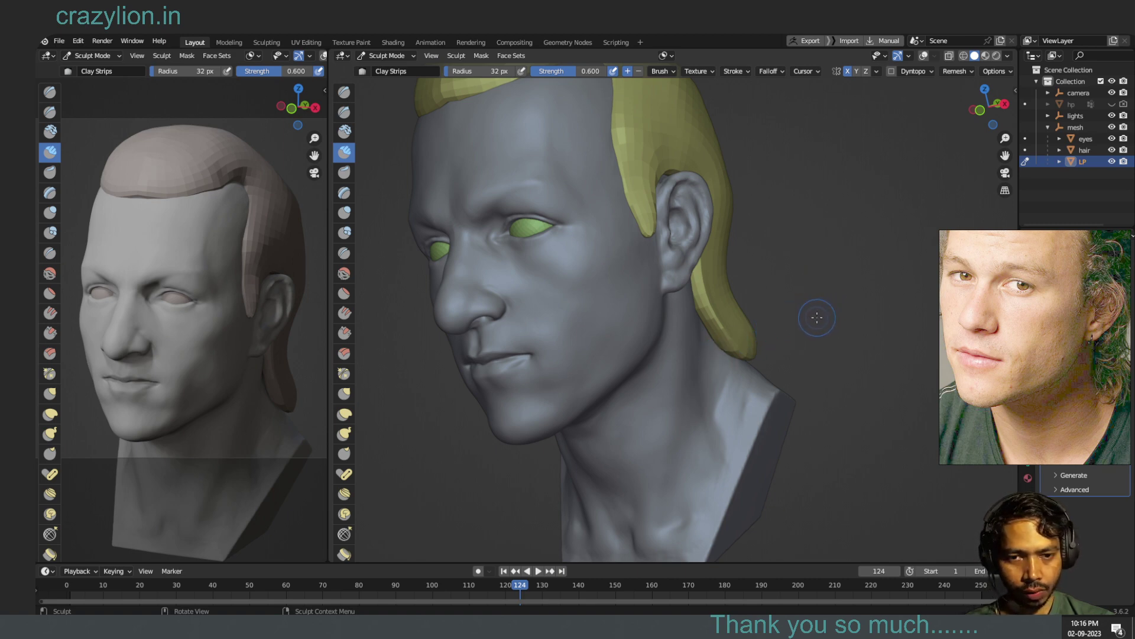
left_click_drag(997, 115, 996, 116)
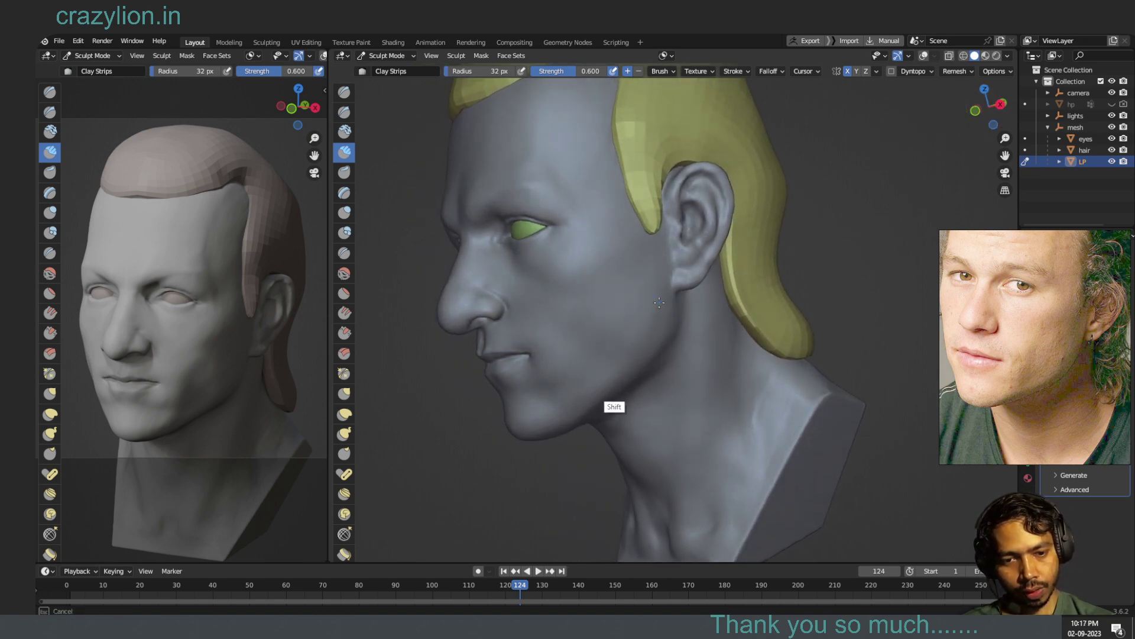
key("shift")
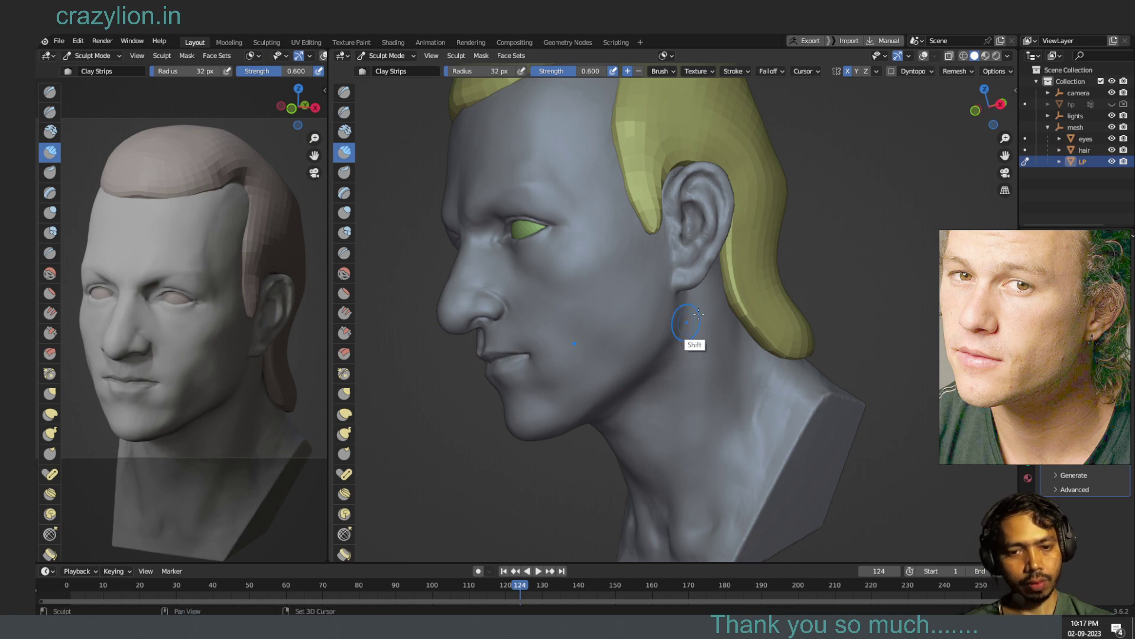
left_click_drag(983, 119, 923, 88)
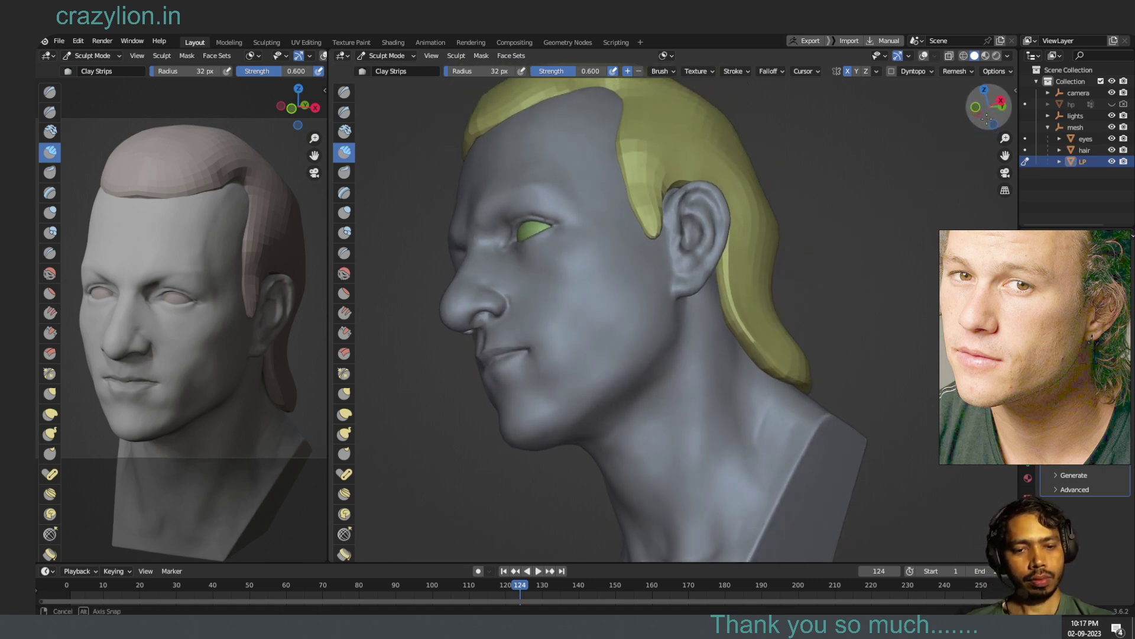
key("shift")
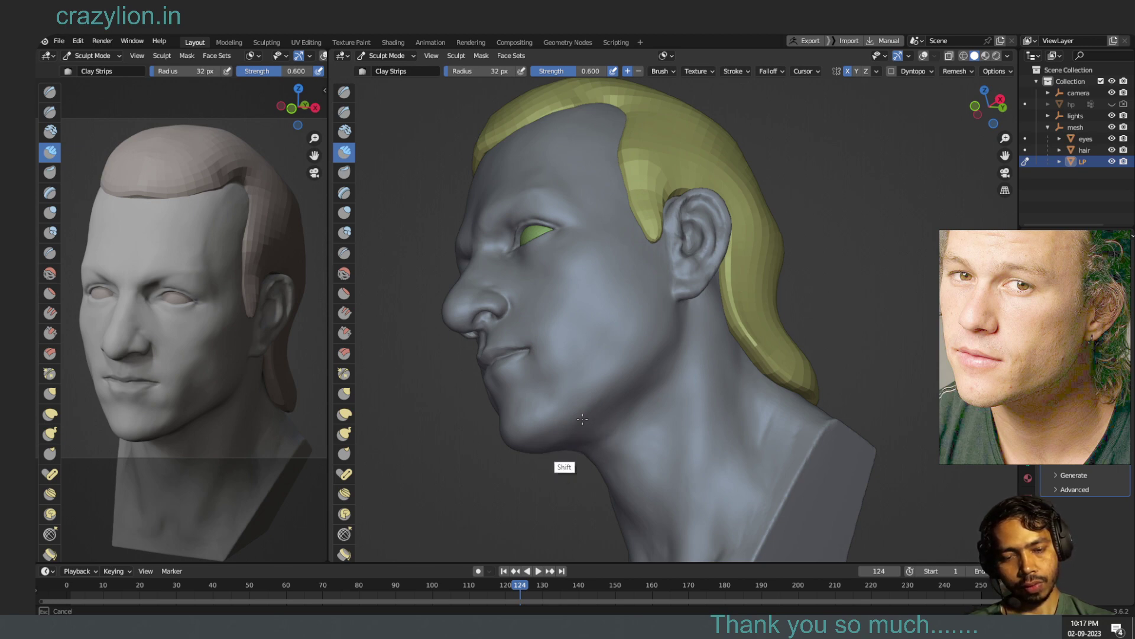
left_click_drag(994, 112, 986, 121)
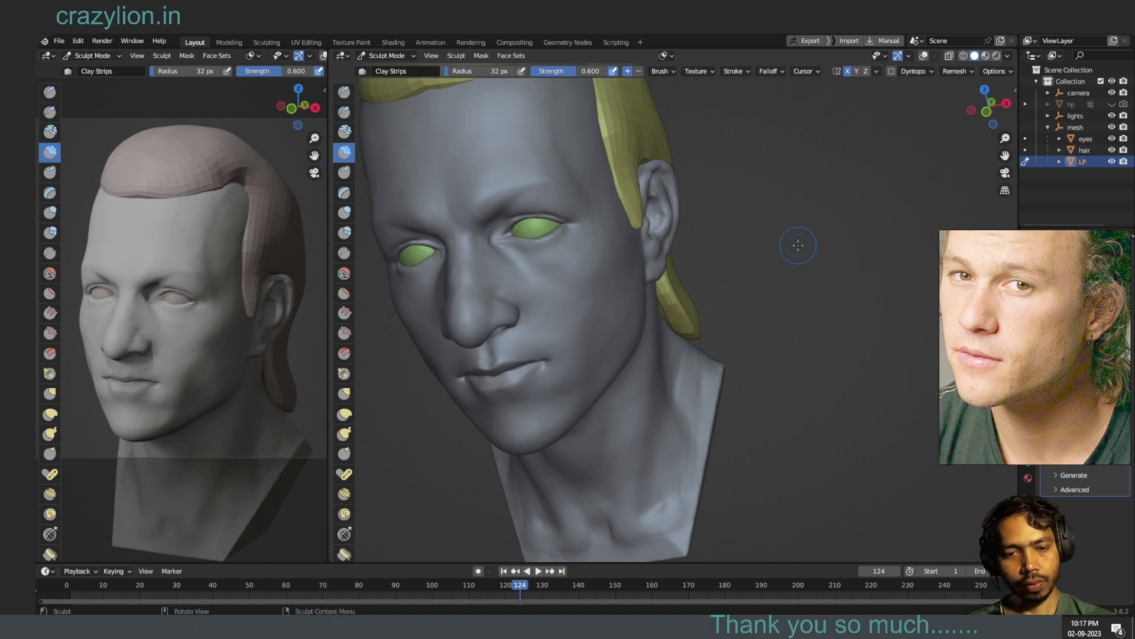
left_click_drag(986, 111, 1000, 117)
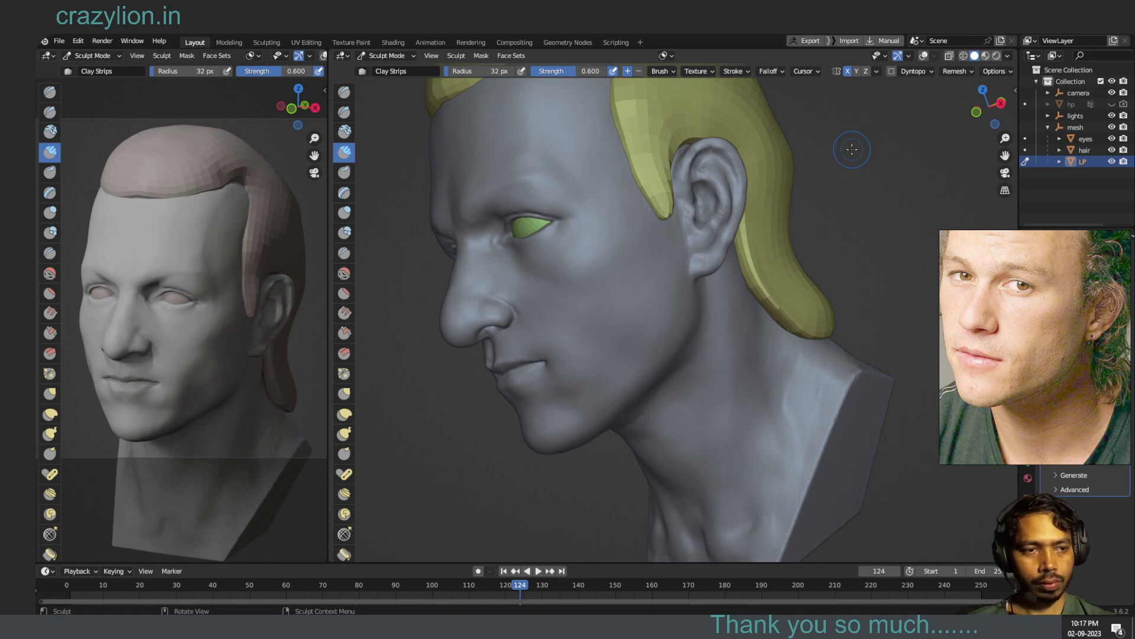
mouse_move(988, 133)
left_mouse_down()
mouse_move(997, 107)
mouse_move(993, 121)
left_mouse_up()
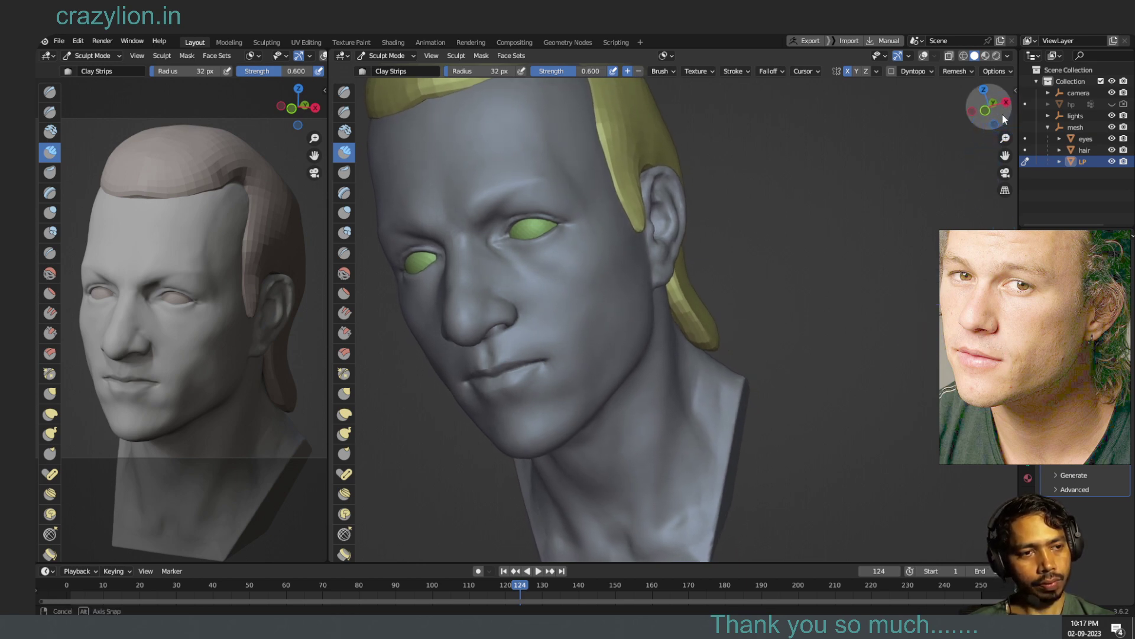
key("shift")
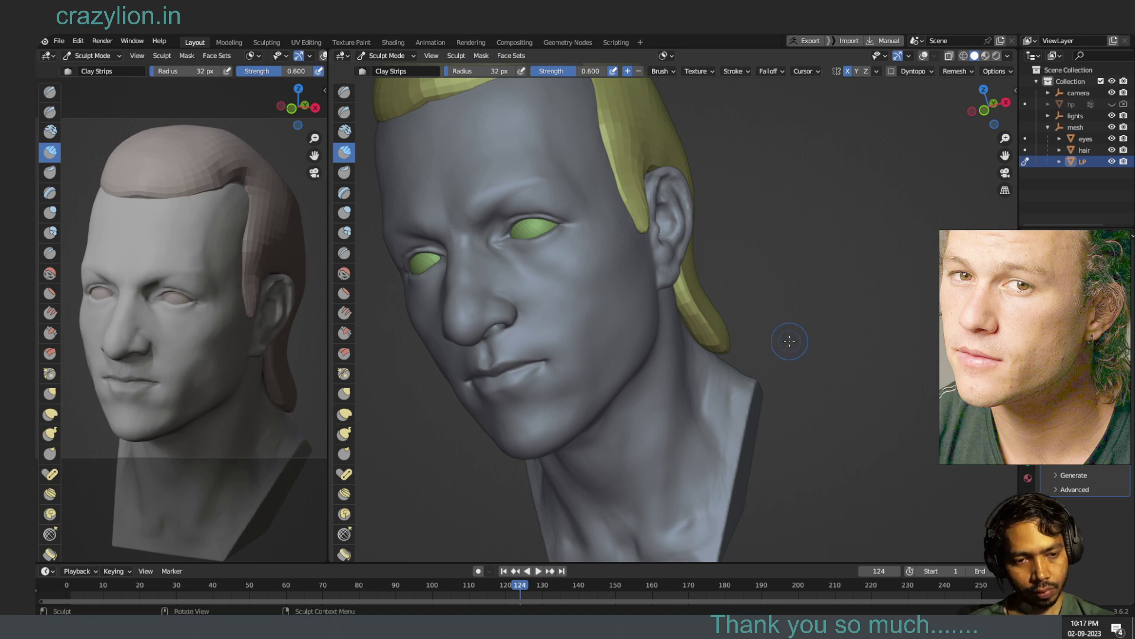
middle_click_drag(784, 337, 785, 344, "ctrl")
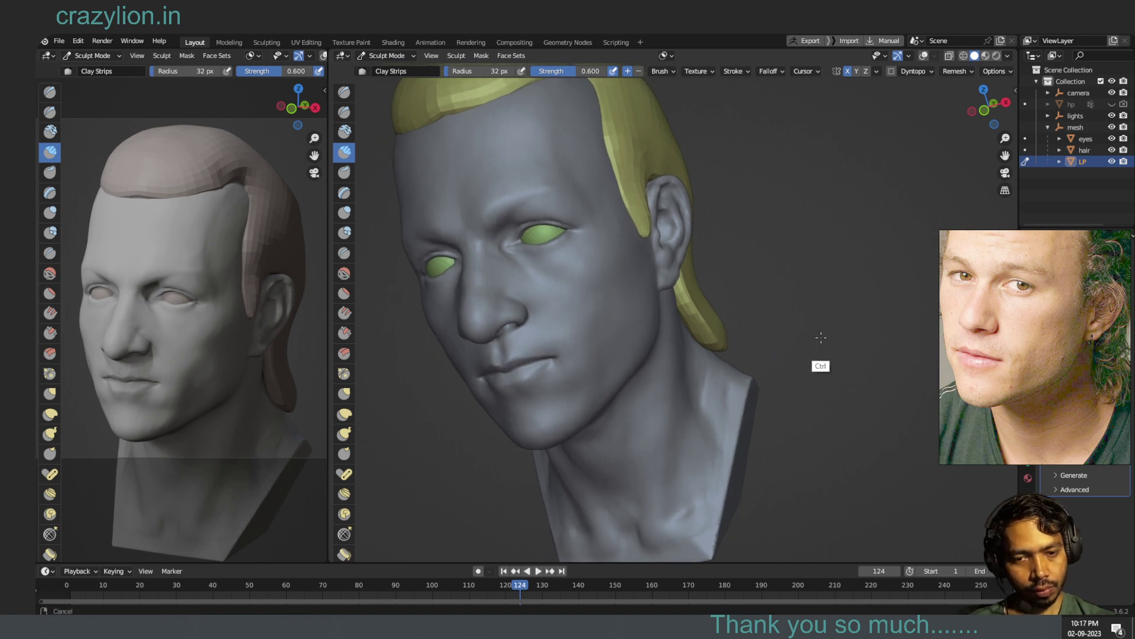
mouse_move(810, 325)
middle_mouse_down("shift")
mouse_move(790, 329)
mouse_move(828, 342)
middle_mouse_up("shift")
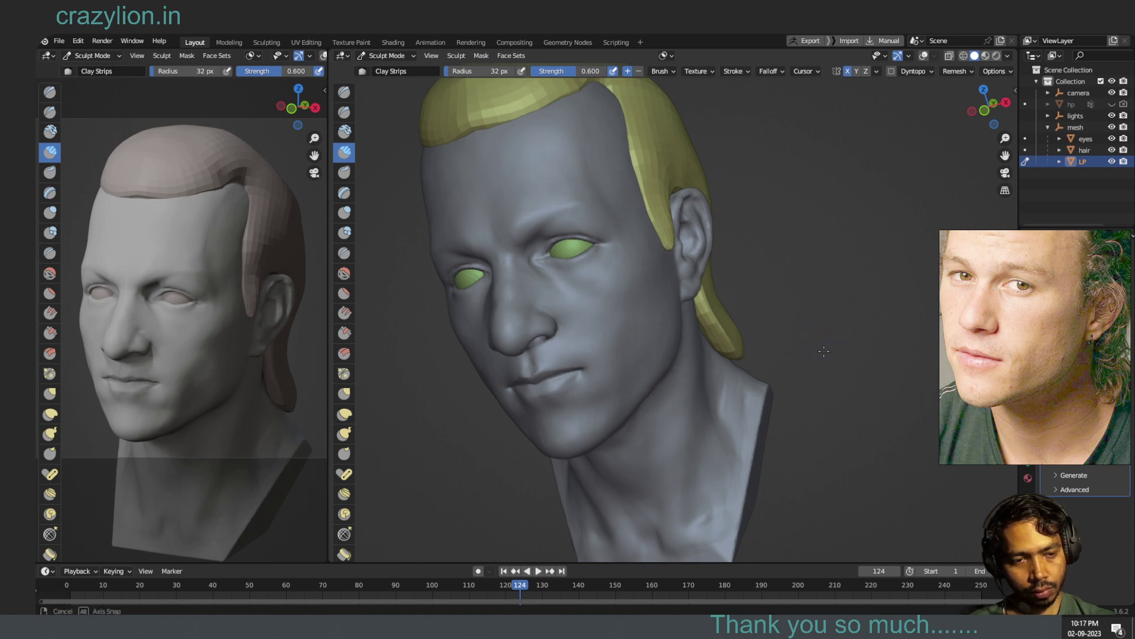
mouse_move(820, 337)
middle_mouse_down()
mouse_move(807, 328)
mouse_move(833, 332)
mouse_move(730, 387)
mouse_move(858, 331)
mouse_move(810, 395)
mouse_move(865, 384)
mouse_move(823, 365)
middle_mouse_up()
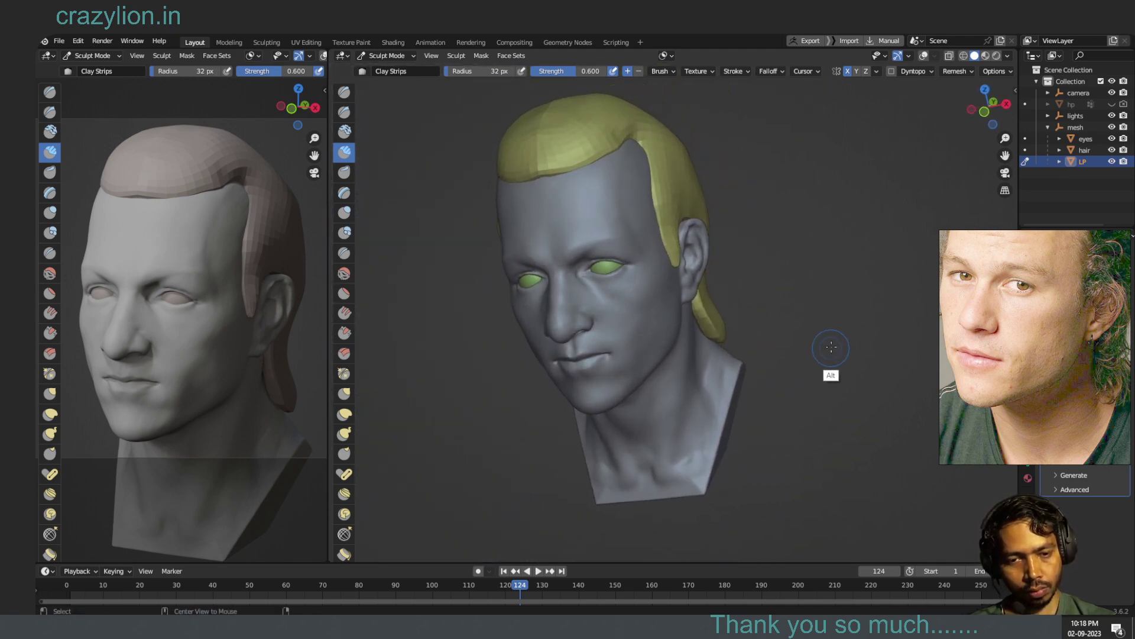
mouse_move(823, 364)
middle_mouse_down("alt")
mouse_move(854, 345)
mouse_move(805, 354)
mouse_move(668, 343)
mouse_move(767, 283)
mouse_move(763, 313)
middle_mouse_up("alt")
scroll(807, 355, "up", 3)
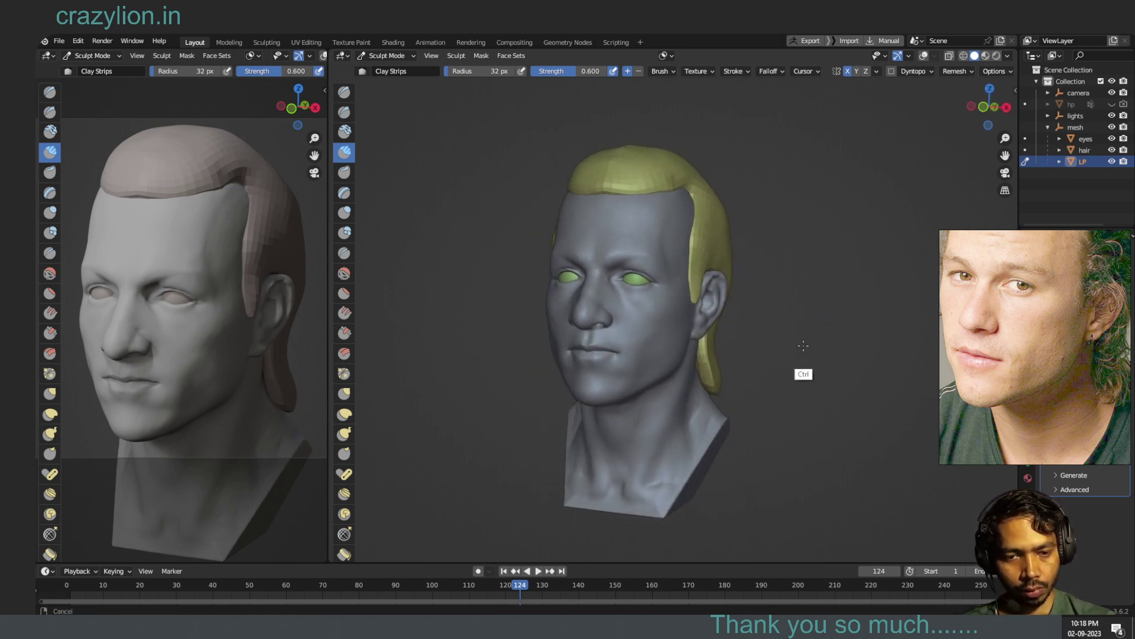
scroll(840, 332, "up", 2)
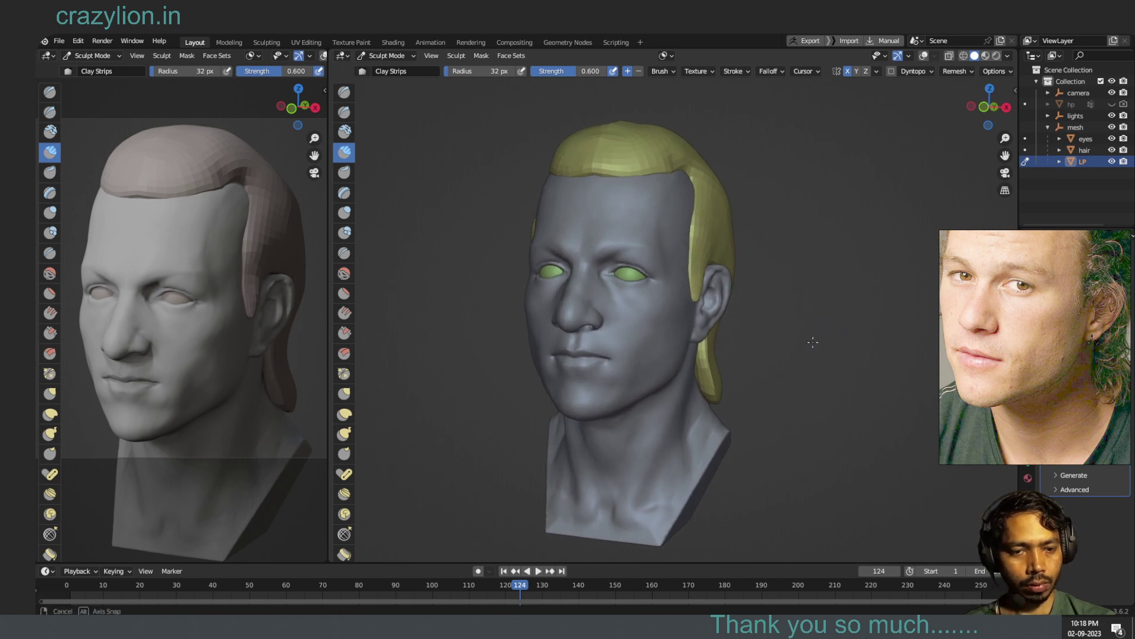
mouse_move(818, 339)
middle_mouse_down()
mouse_move(842, 336)
mouse_move(828, 330)
mouse_move(799, 356)
mouse_move(748, 330)
mouse_move(799, 320)
middle_mouse_up()
middle_click_drag(804, 320, 809, 330)
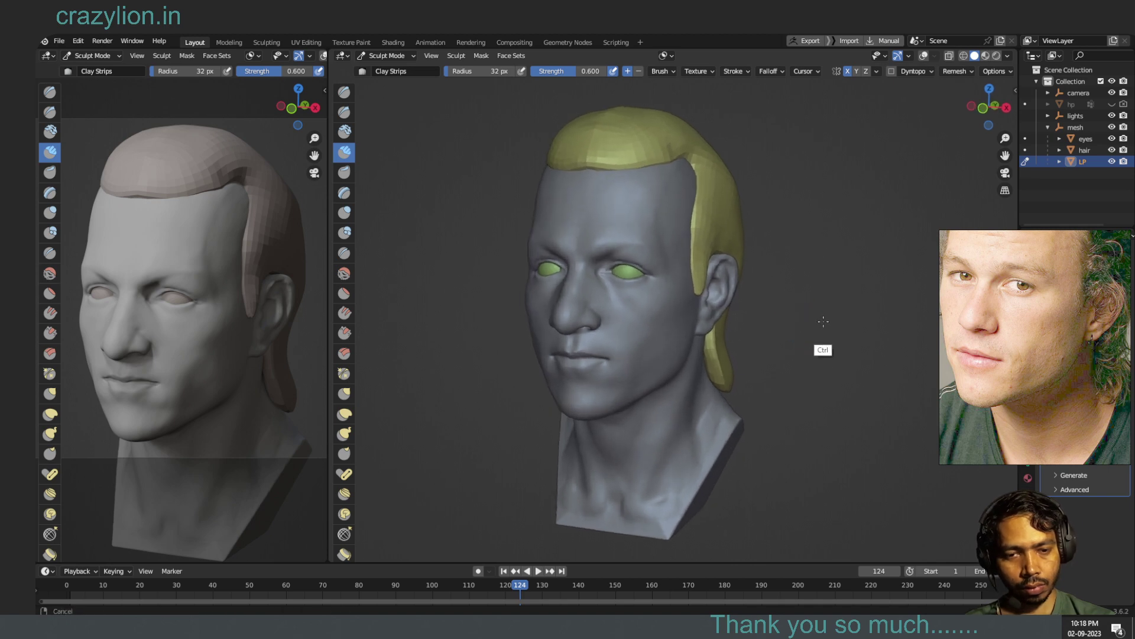
middle_click_drag(808, 330, 820, 284, "ctrl")
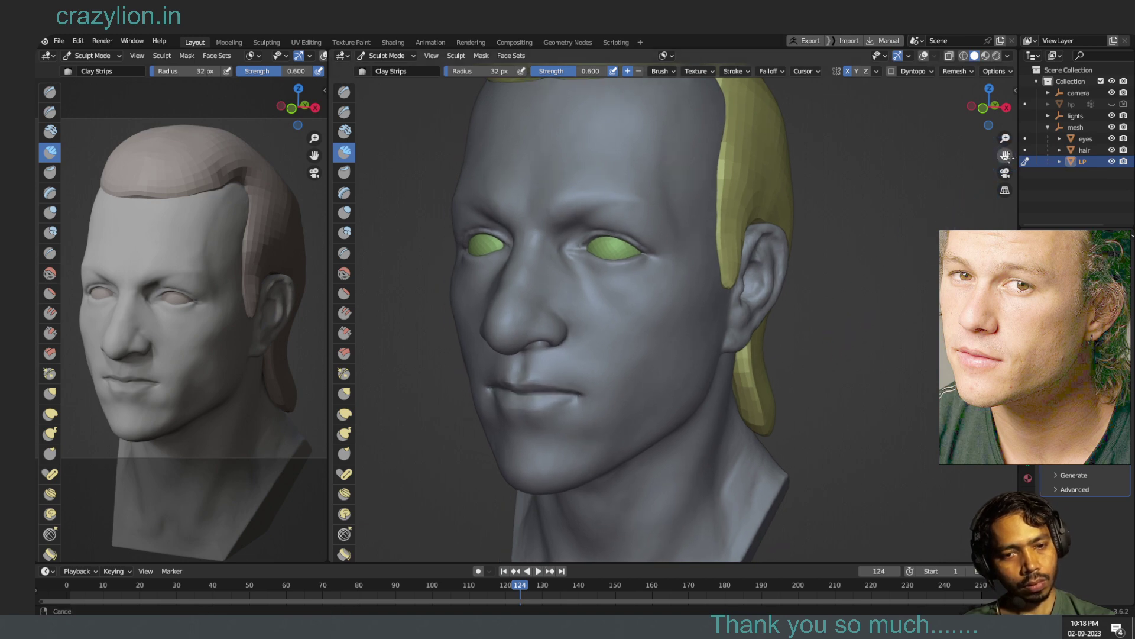
- Carve subtractive strokes beside the nose bridge, around the nostril and at the lip corner
left_click_drag(1005, 155, 882, 226)
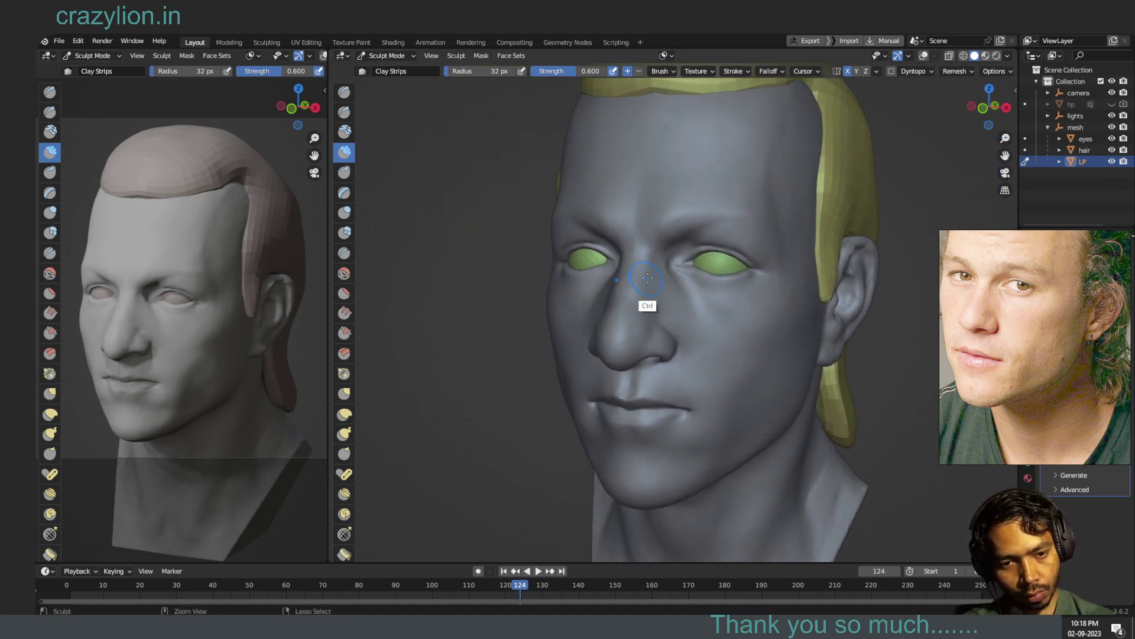
right_click_drag(647, 278, 642, 280, "ctrl")
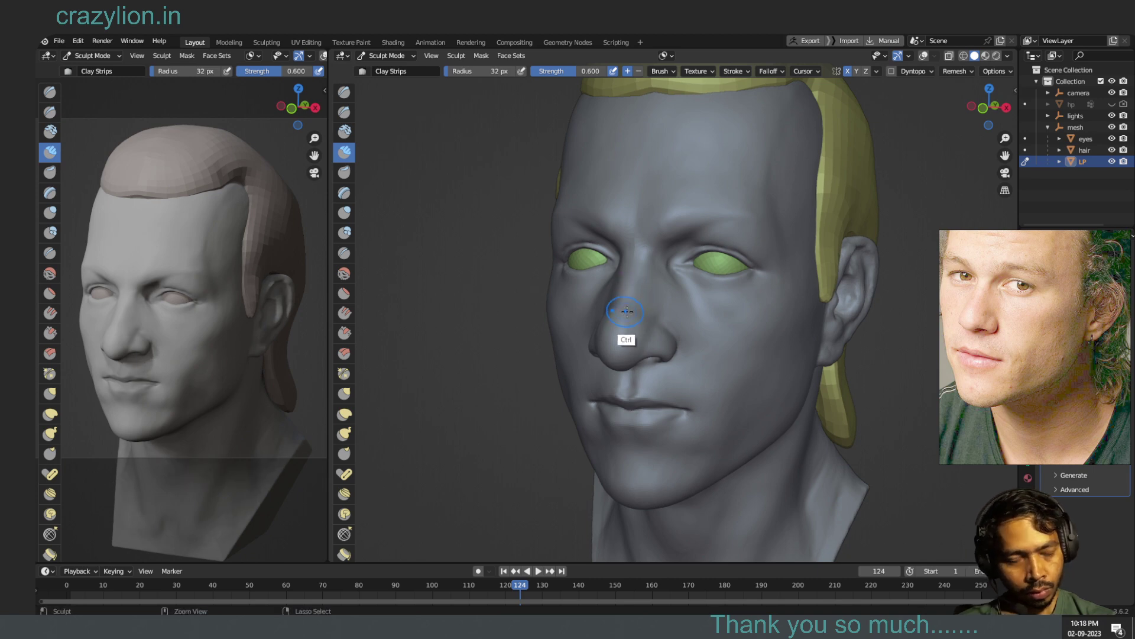
left_click_drag(636, 277, 644, 349, "ctrl")
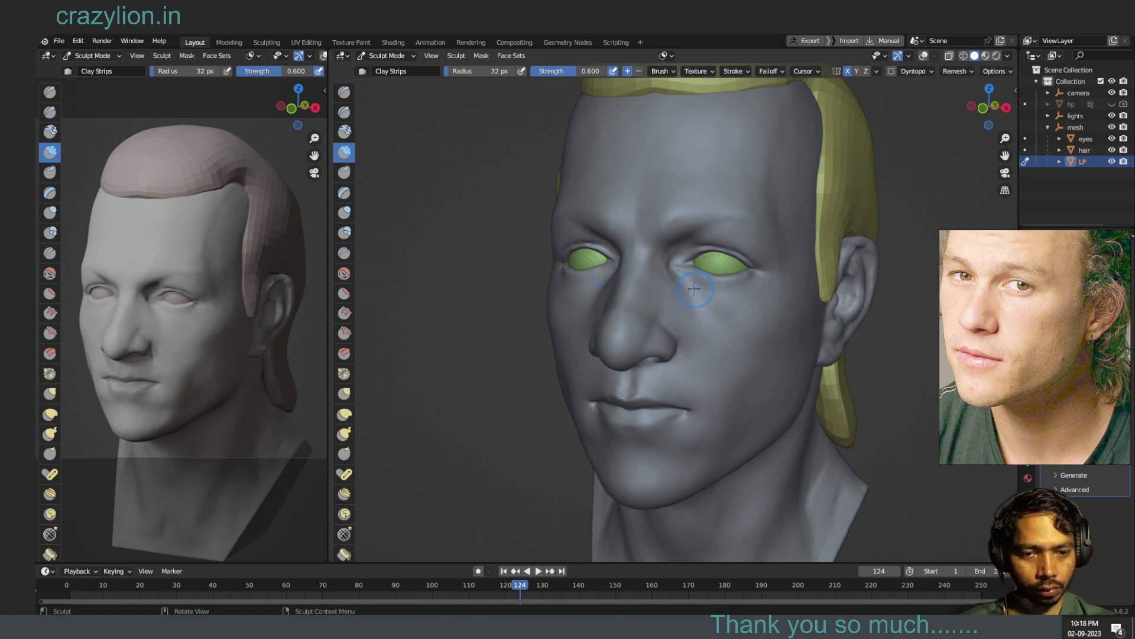
right_click_drag(662, 288, 661, 394, "ctrl")
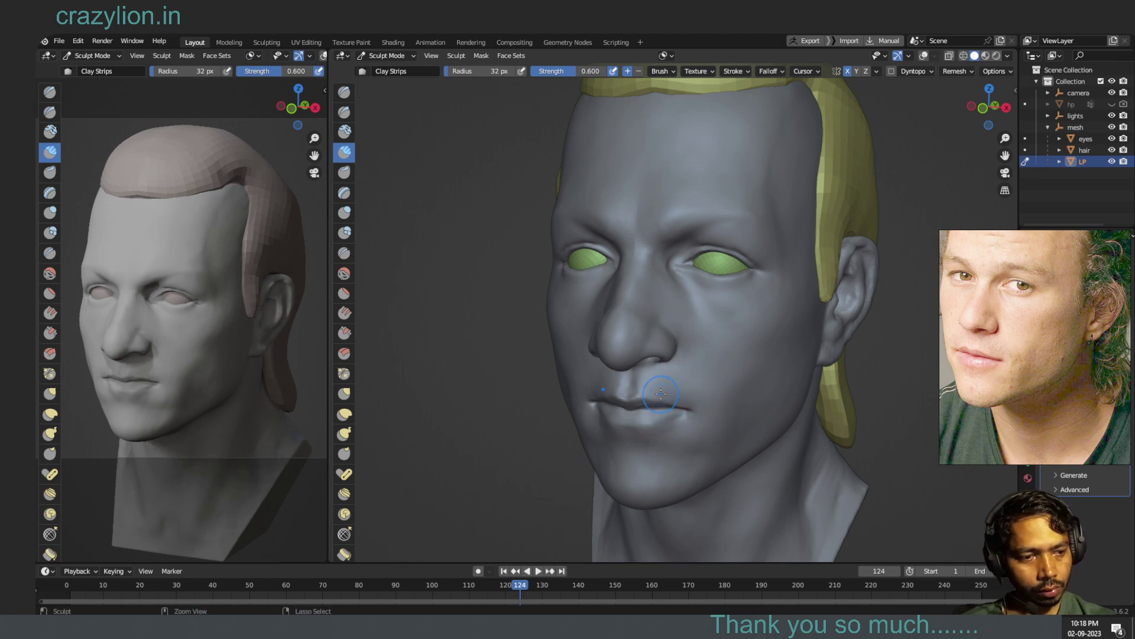
mouse_move(643, 340)
right_mouse_down("ctrl")
mouse_move(649, 319)
mouse_move(634, 355)
right_mouse_up("ctrl")
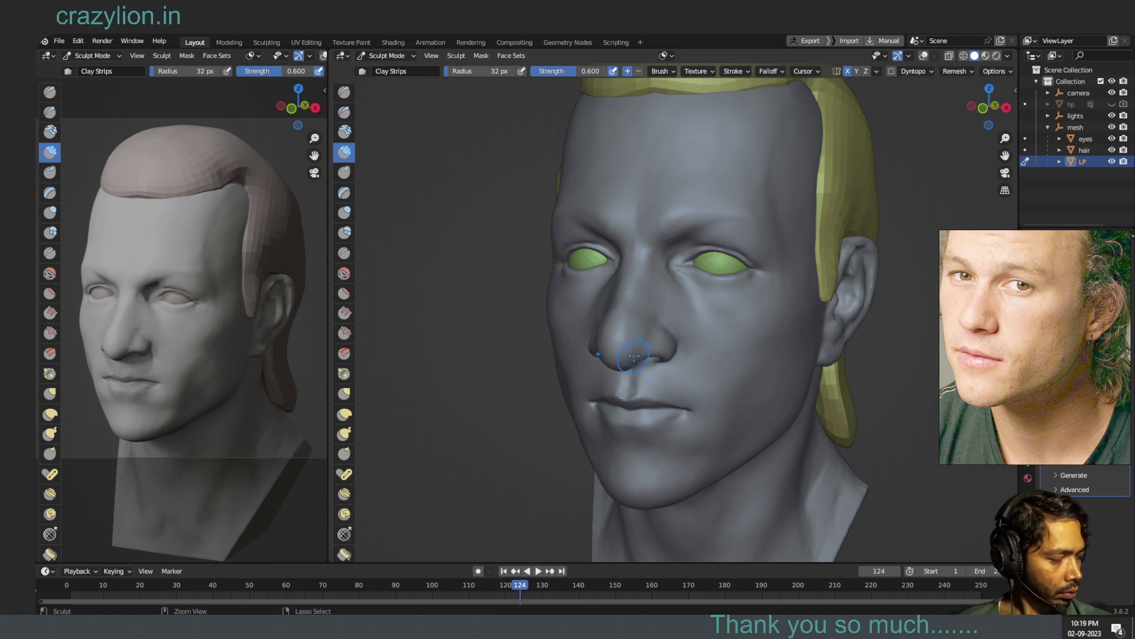
right_click_drag(641, 336, 644, 337, "ctrl")
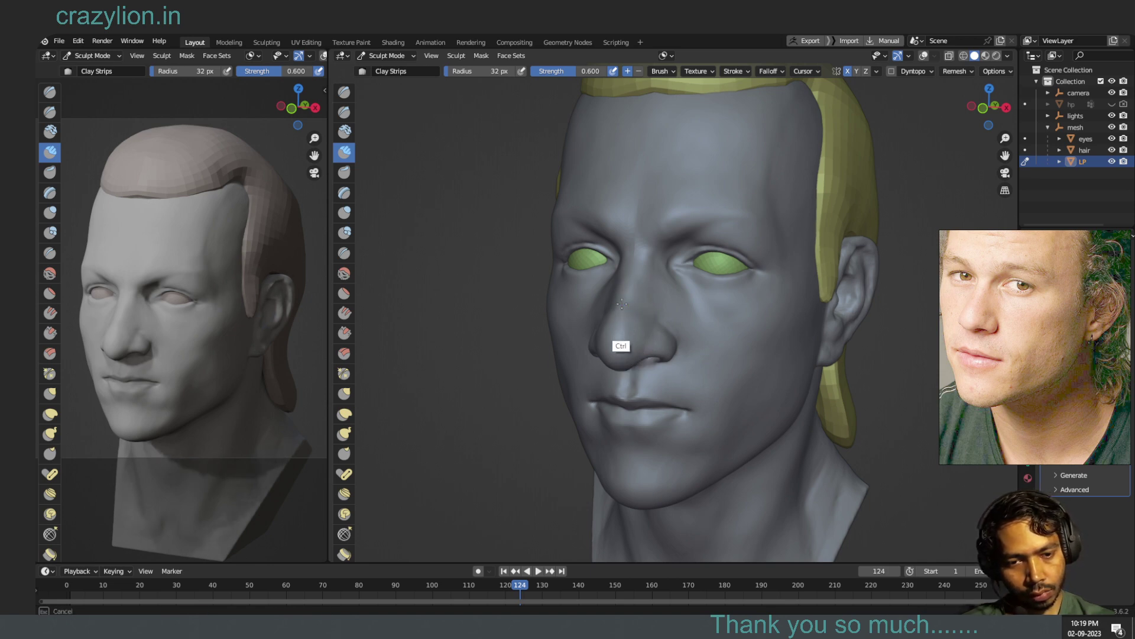
right_click_drag(621, 321, 630, 319, "ctrl")
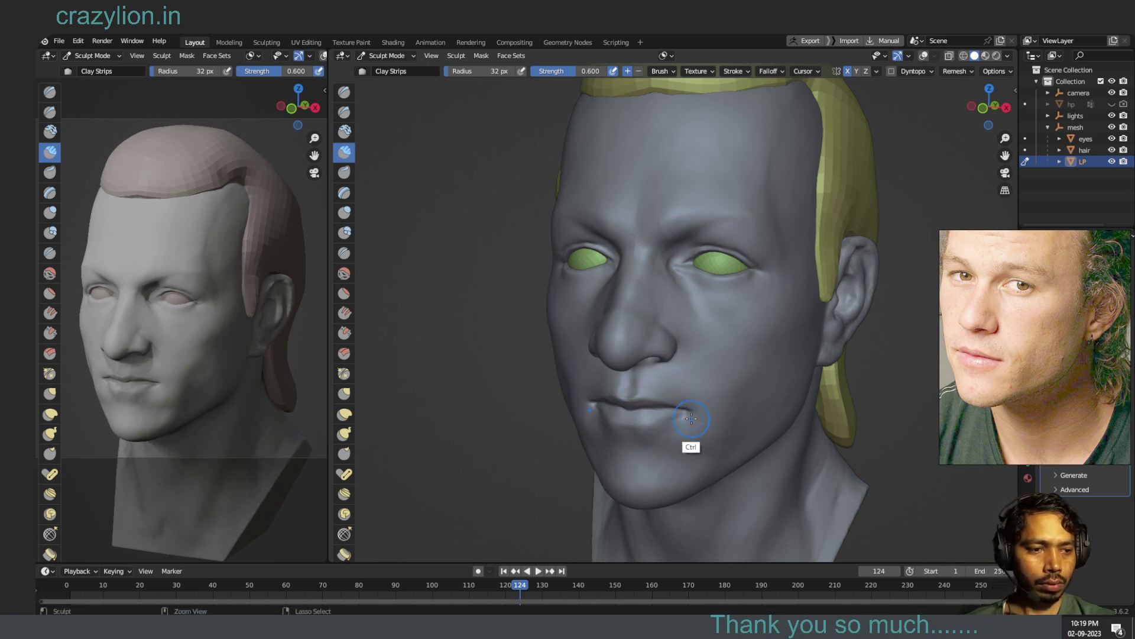
right_click_drag(630, 287, 630, 286, "ctrl")
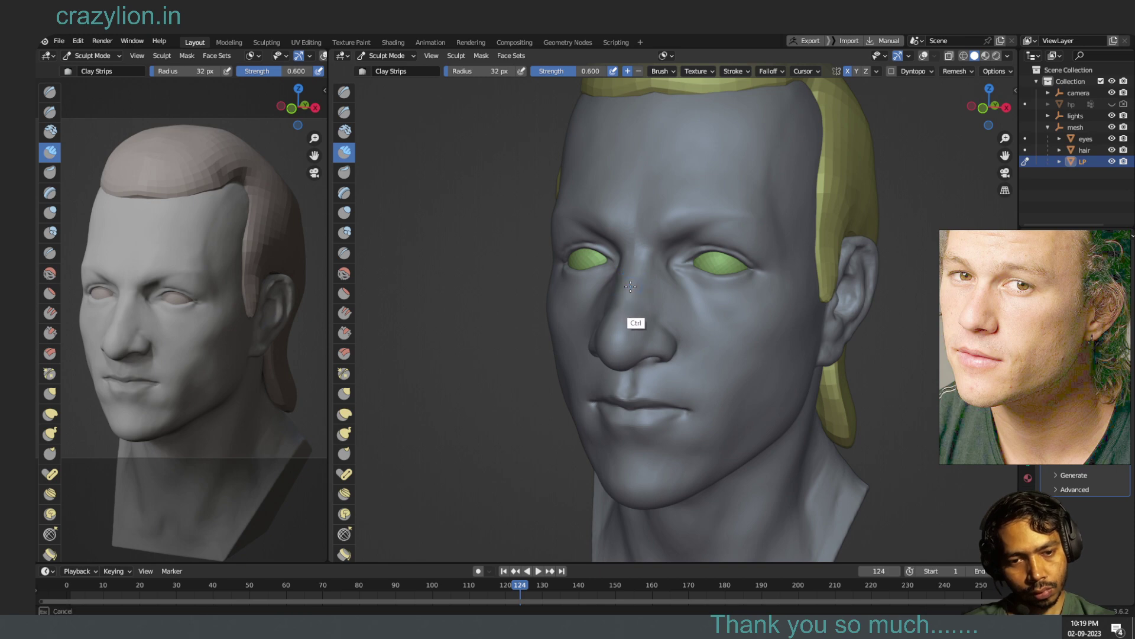
key("Escape")
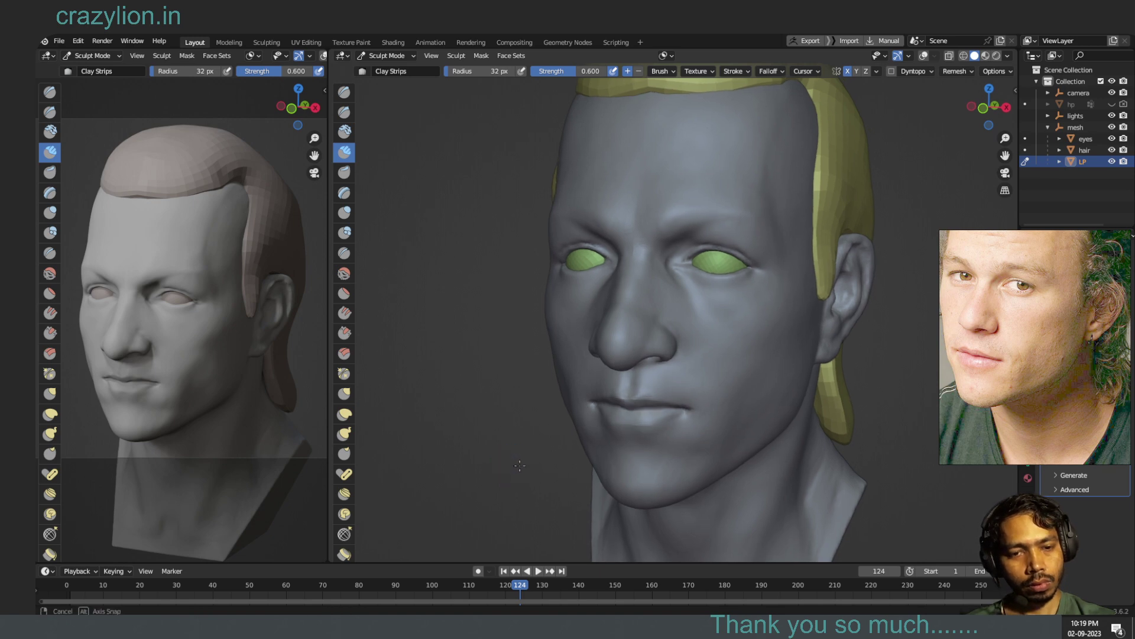
- From an upward-tilted frontal view, carve along the nose bridge and side of the nose
mouse_move(513, 463)
middle_mouse_down()
mouse_move(826, 301)
mouse_move(785, 392)
mouse_move(751, 346)
middle_mouse_up()
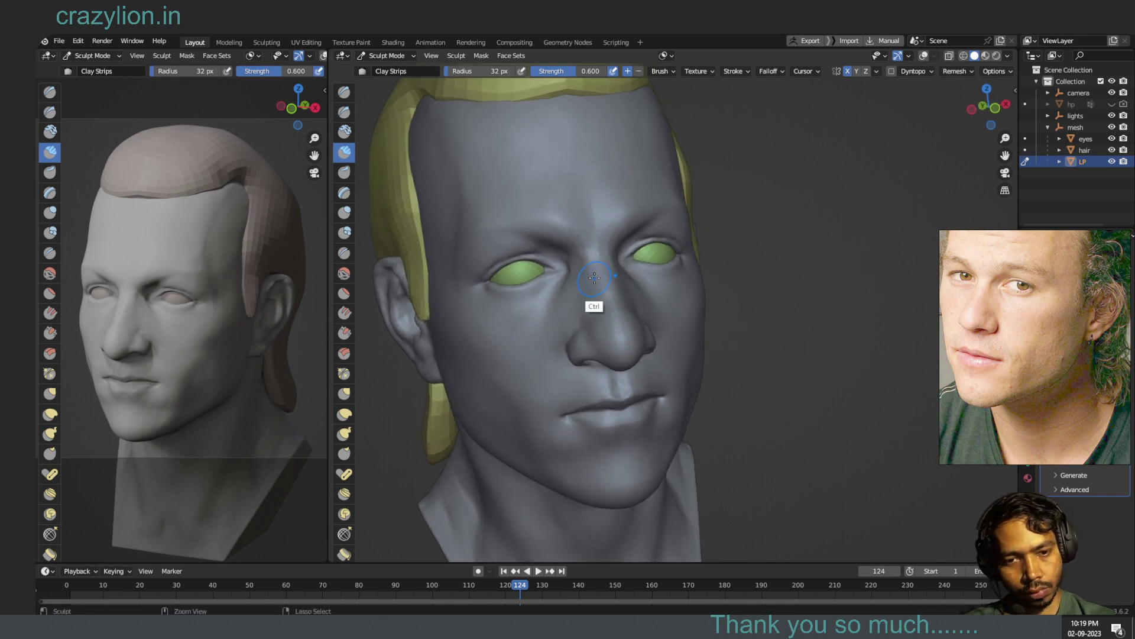
middle_click_drag(594, 278, 597, 274, "ctrl")
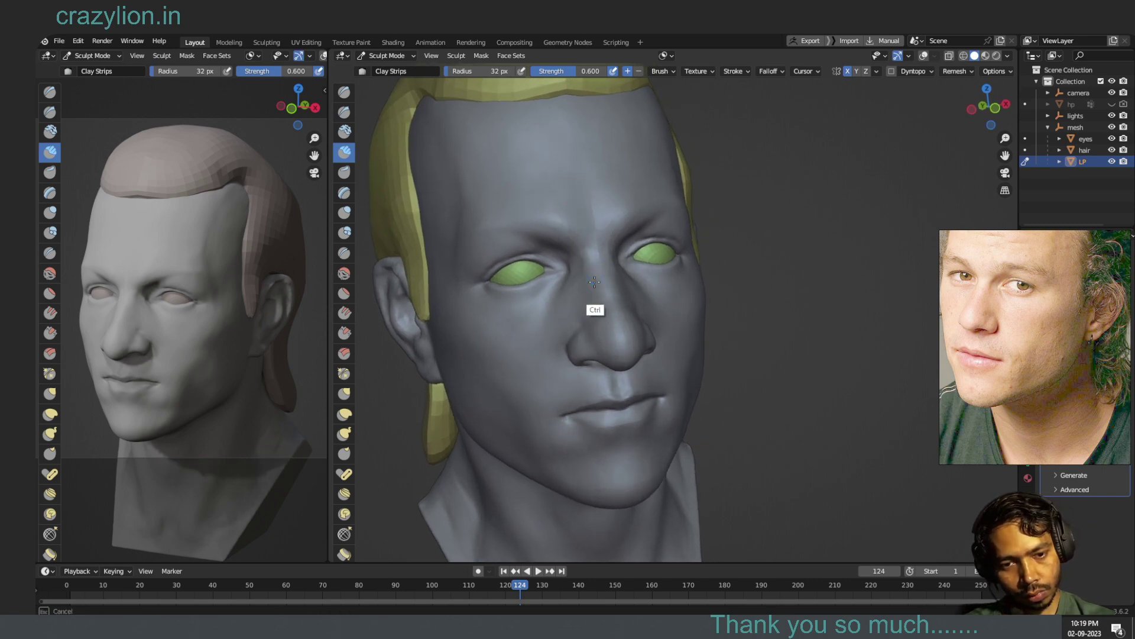
middle_click_drag(596, 274, 604, 311, "ctrl")
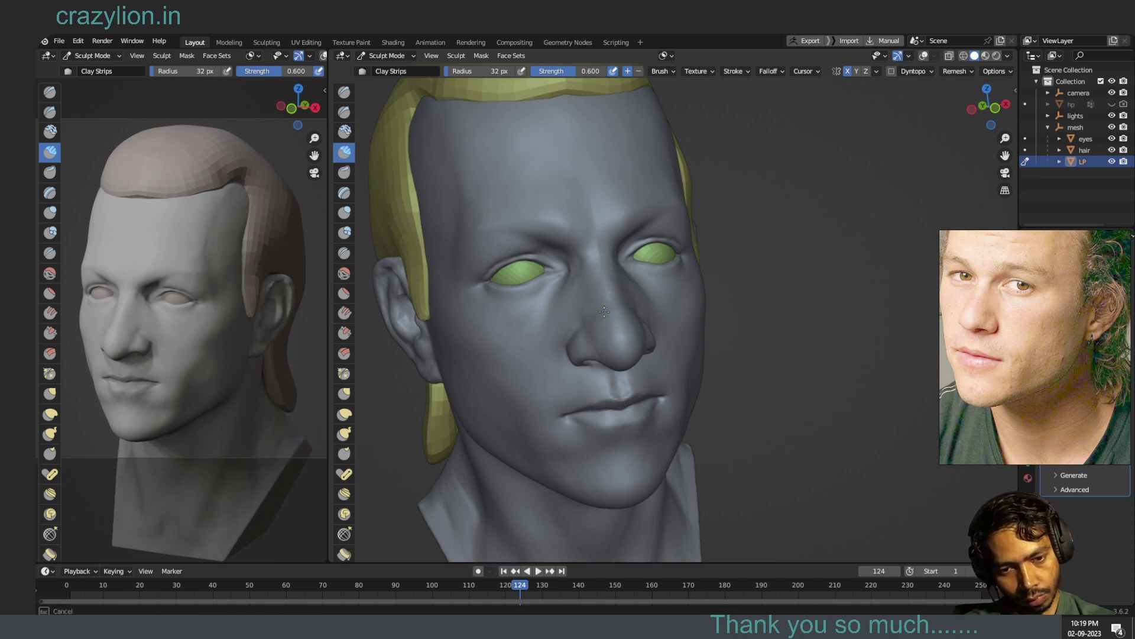
mouse_move(604, 311)
middle_mouse_down()
mouse_move(612, 293)
mouse_move(599, 287)
mouse_move(625, 262)
middle_mouse_up()
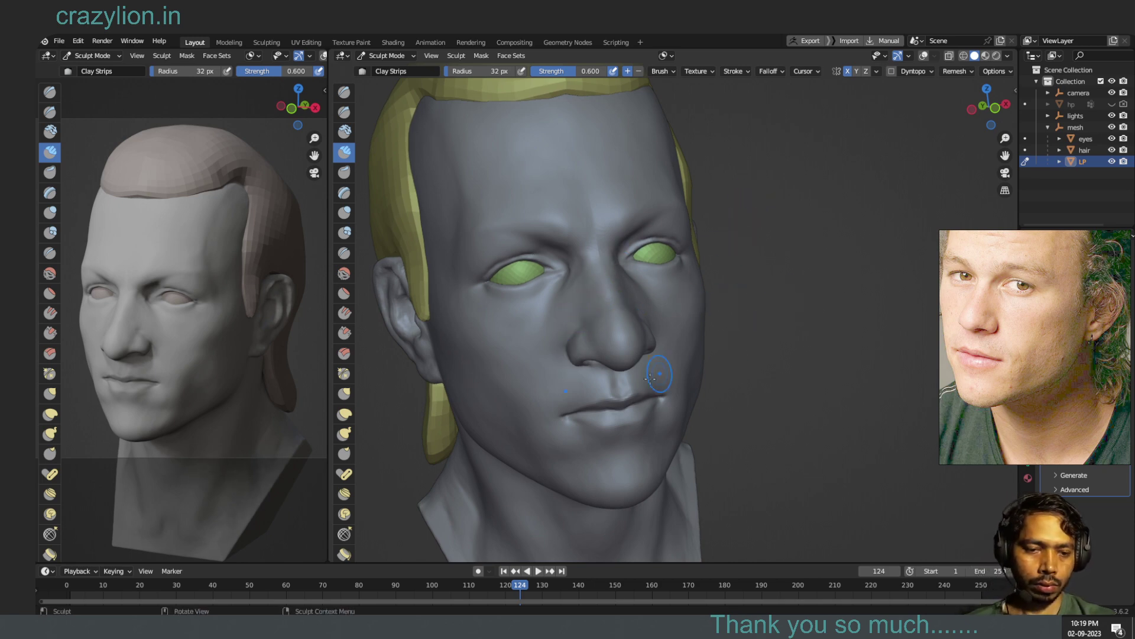
key("shift")
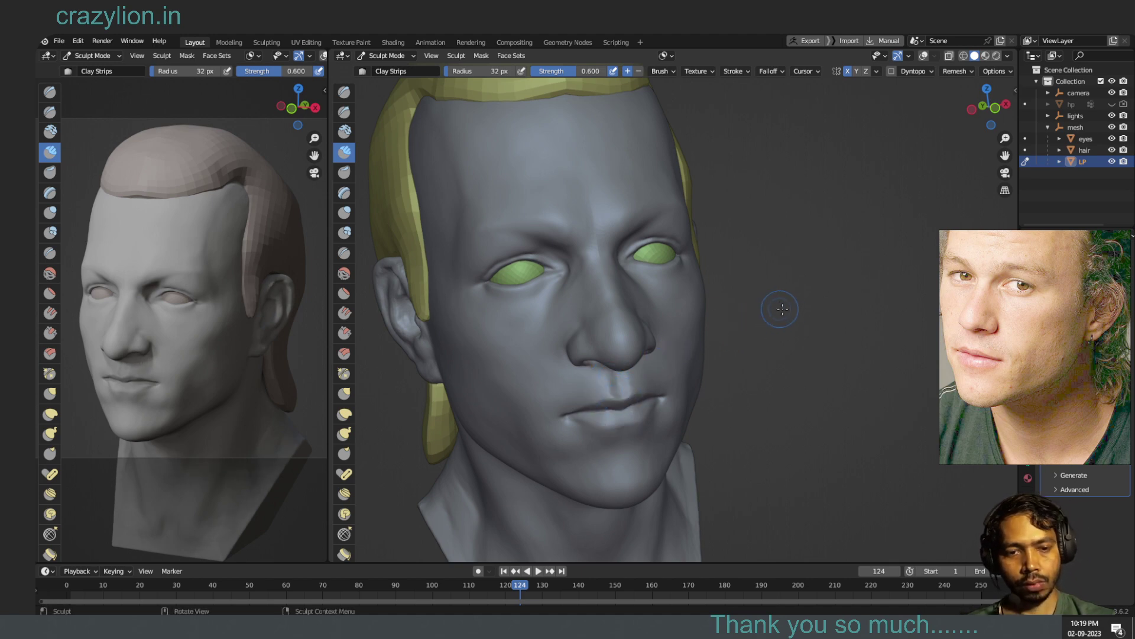
mouse_move(832, 320)
middle_mouse_down()
mouse_move(880, 359)
mouse_move(806, 322)
middle_mouse_up()
- Orbit the head through frontal, three-quarter and side views to inspect the ears and hair
key("shift")
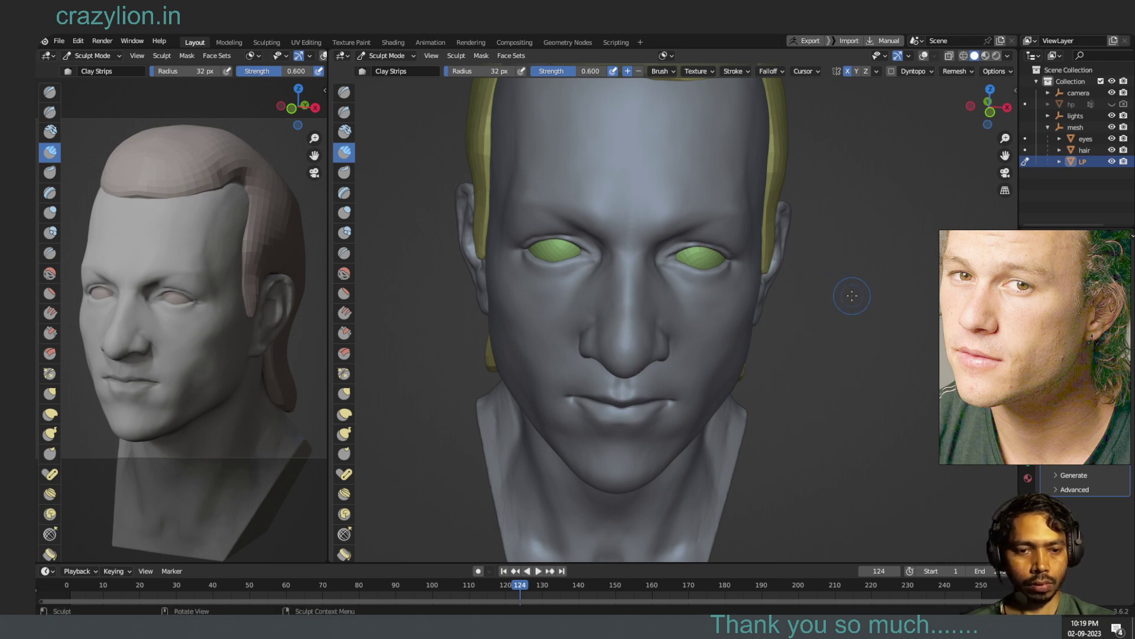
mouse_move(852, 296)
middle_mouse_down()
mouse_move(874, 282)
mouse_move(825, 304)
middle_mouse_up()
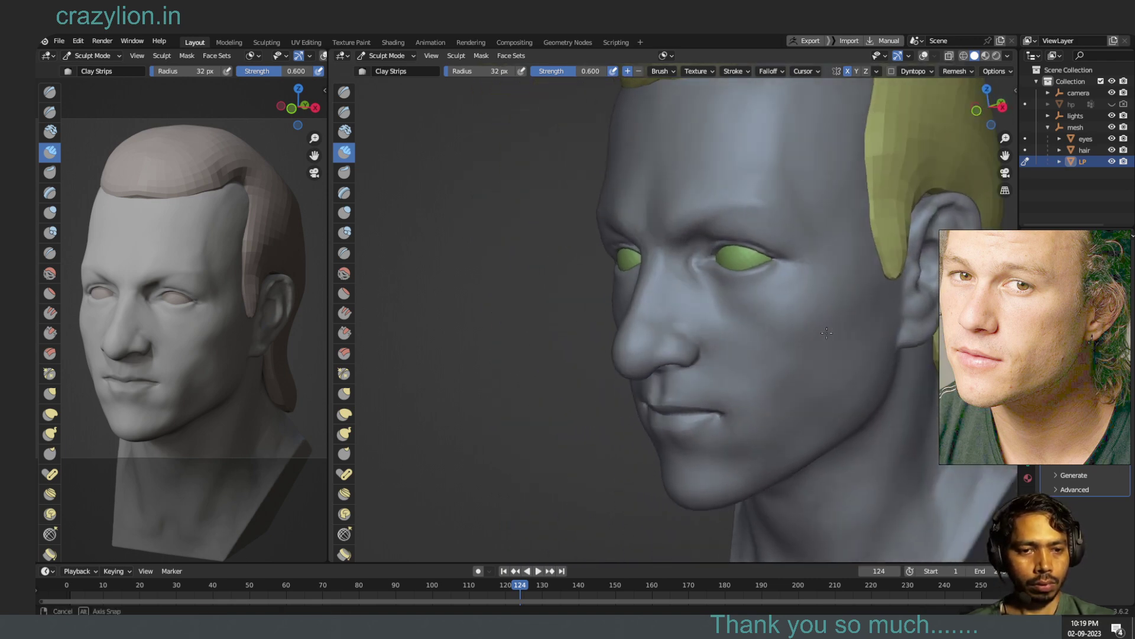
key("shift")
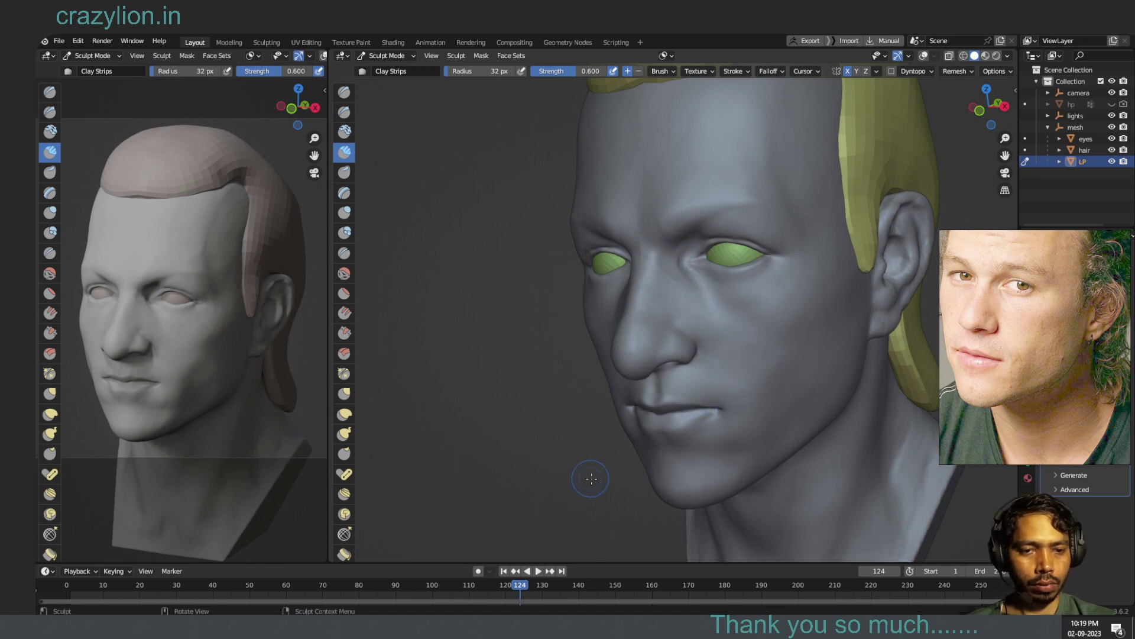
middle_click_drag(591, 478, 673, 470)
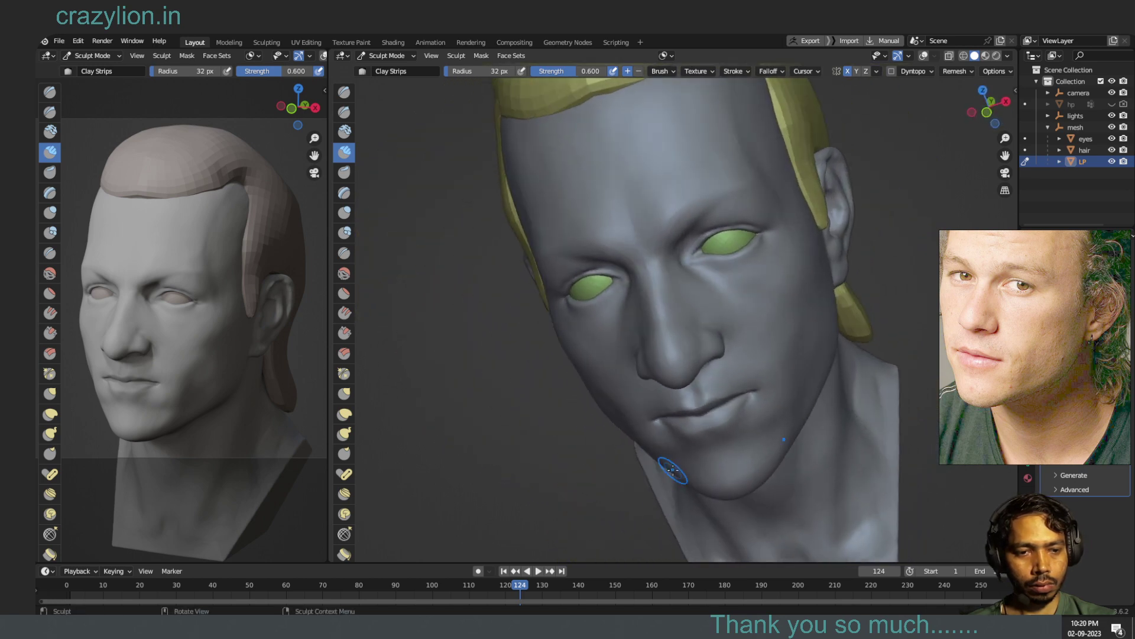
mouse_move(889, 308)
middle_mouse_down()
mouse_move(899, 305)
mouse_move(811, 317)
mouse_move(738, 395)
mouse_move(704, 337)
middle_mouse_up()
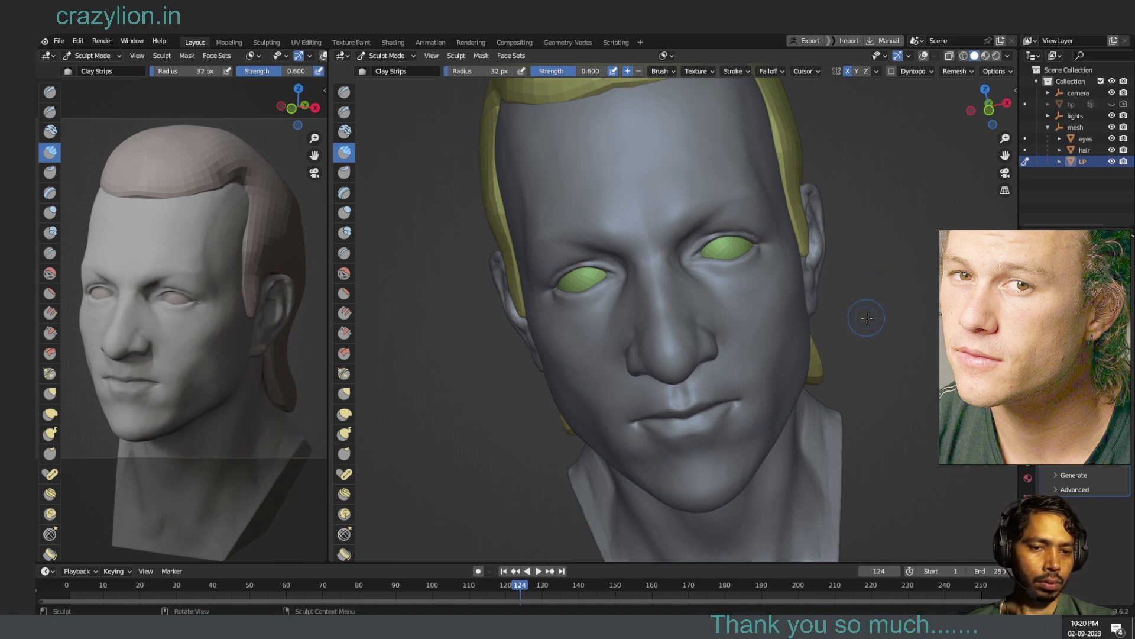
mouse_move(867, 317)
middle_mouse_down()
mouse_move(905, 315)
mouse_move(729, 380)
middle_mouse_up()
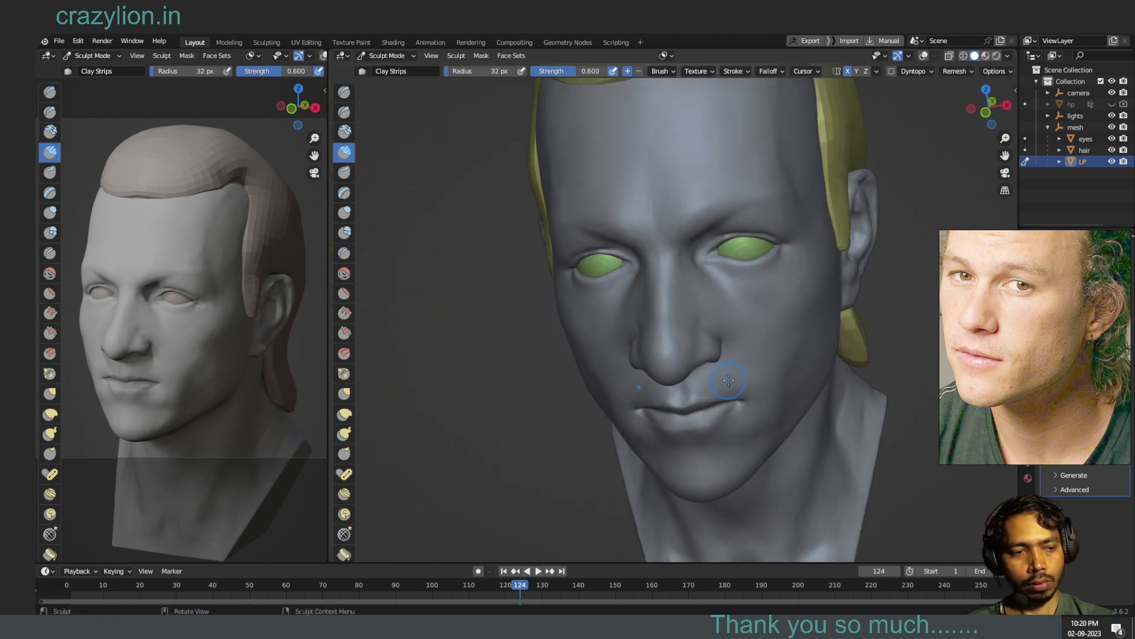
middle_click_drag(662, 411, 646, 385)
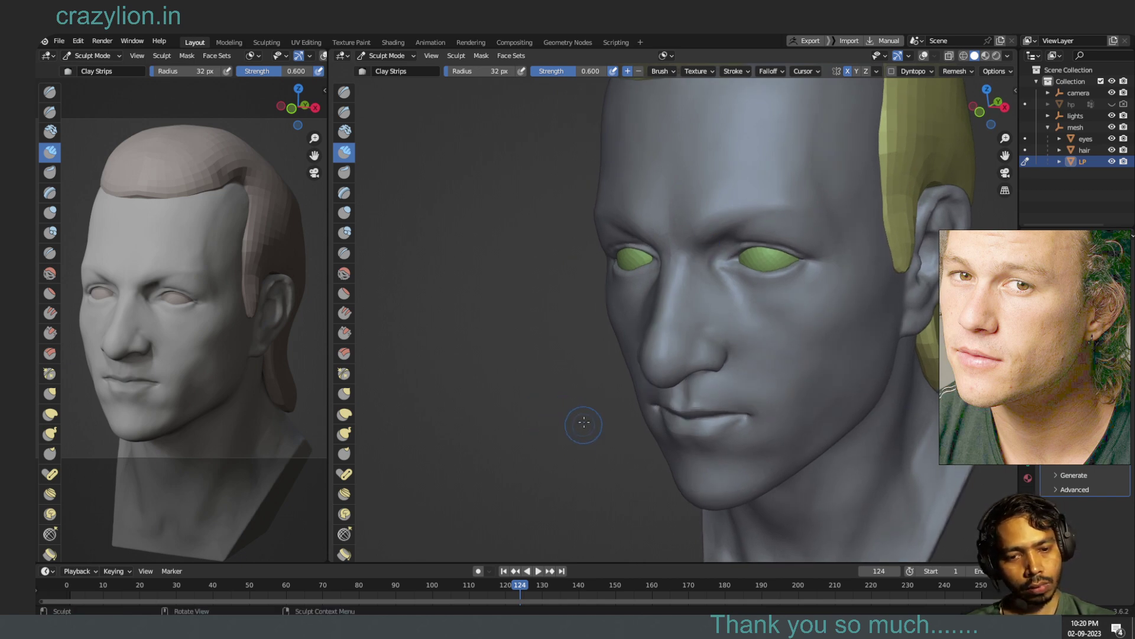
middle_click_drag(584, 422, 577, 395)
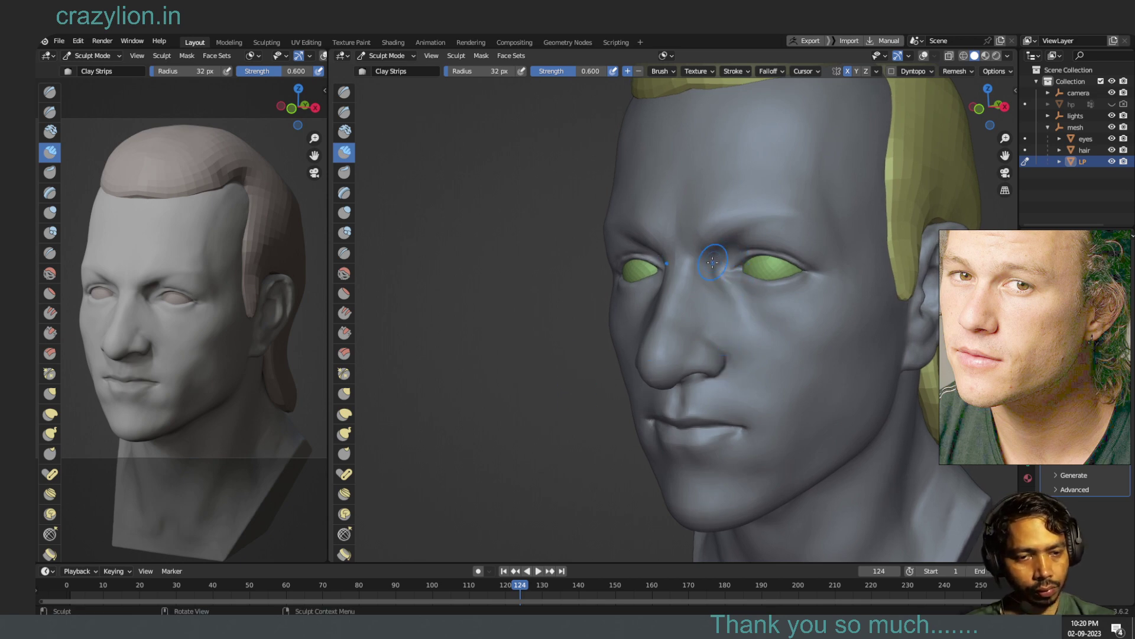
- Build up clay along the brow, shrinking the brush radius for finer strokes
left_click_drag(721, 249, 709, 254)
key("bracketleft")
key("bracketleft")
key("bracketleft")
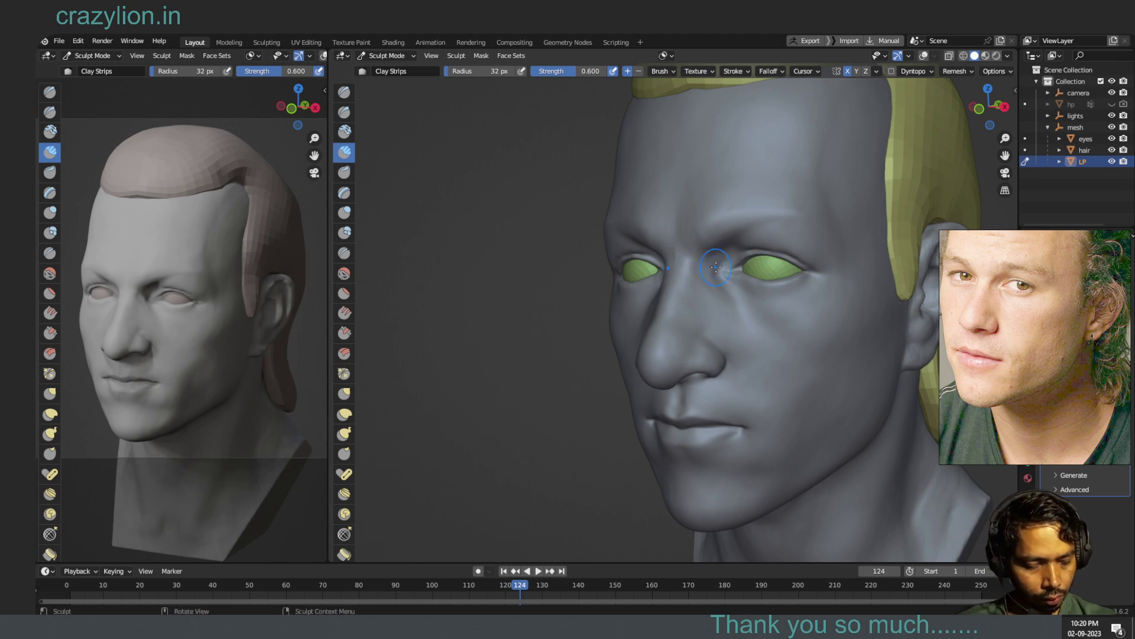
mouse_move(709, 255)
left_mouse_down()
mouse_move(728, 251)
mouse_move(713, 262)
left_mouse_up()
key("bracketleft")
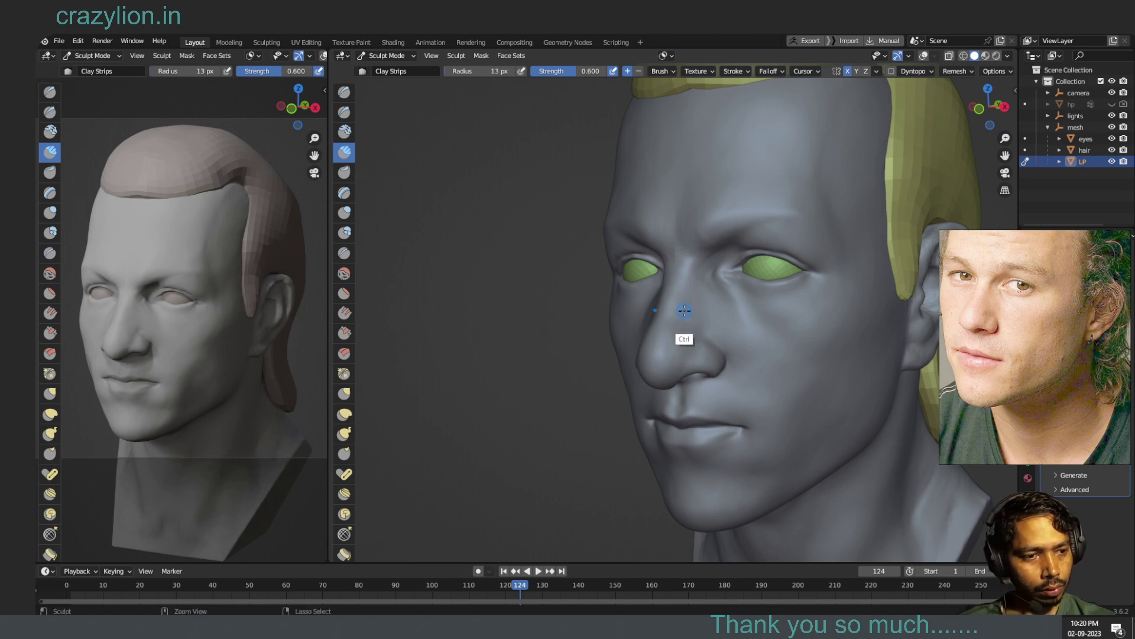
- Carve near the brow and smooth the nose bridge and inner eye corner
left_click_drag(712, 297, 692, 259, "ctrl")
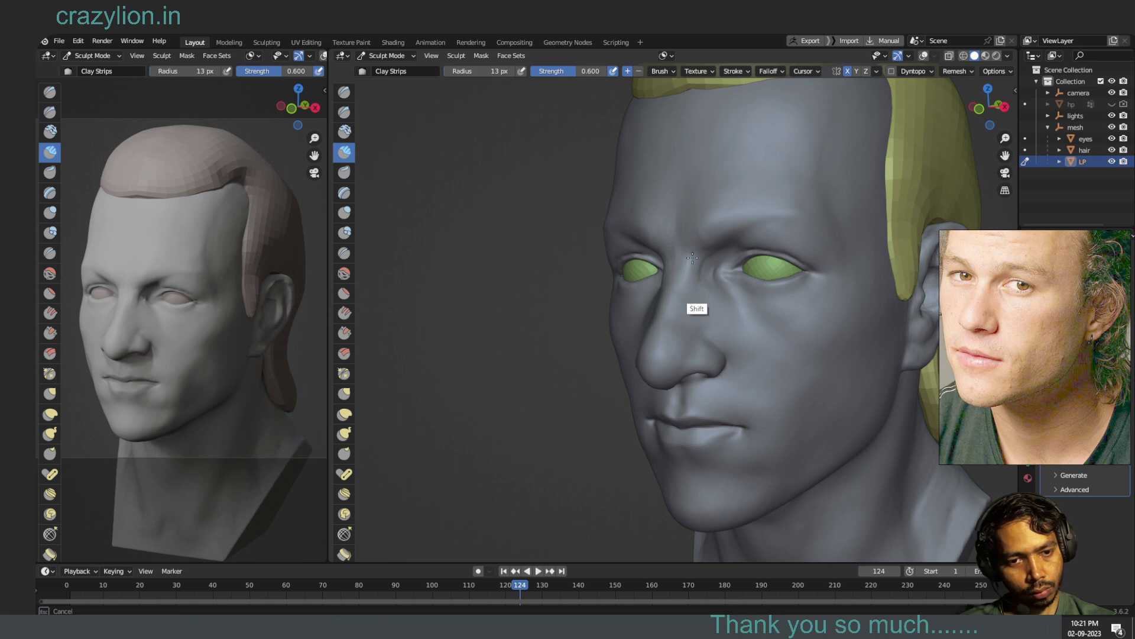
left_click_drag(693, 258, 710, 266, "shift")
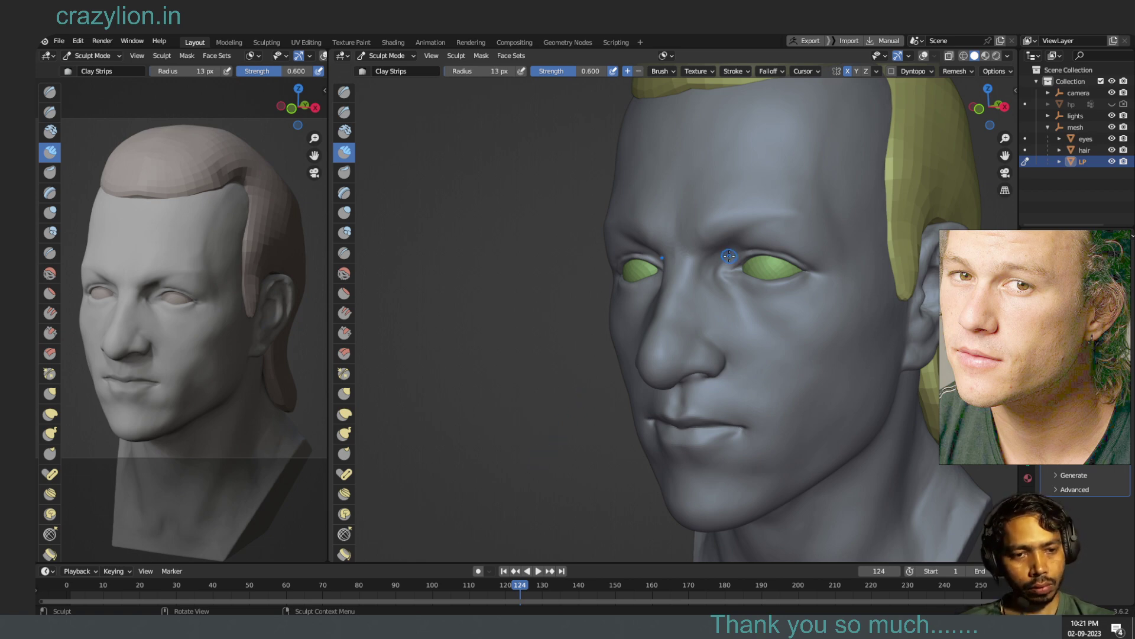
left_click_drag(729, 256, 730, 253)
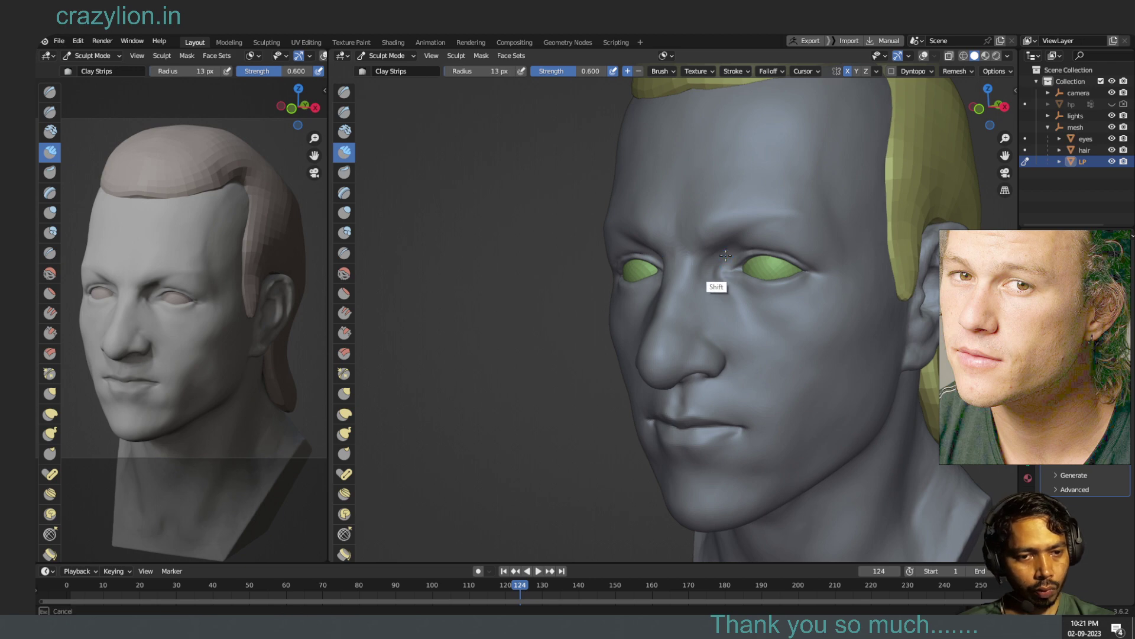
left_click_drag(725, 257, 636, 341)
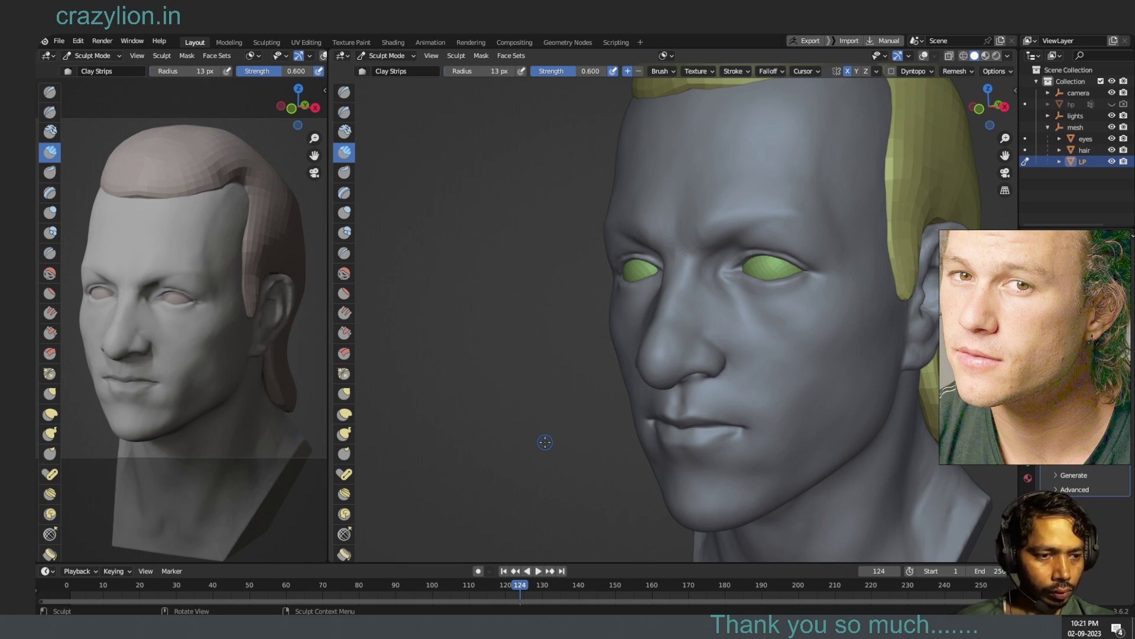
- Resize the brush, then crease beneath the eye and smooth the cheek beside the nose
key("f")
left_click(544, 442)
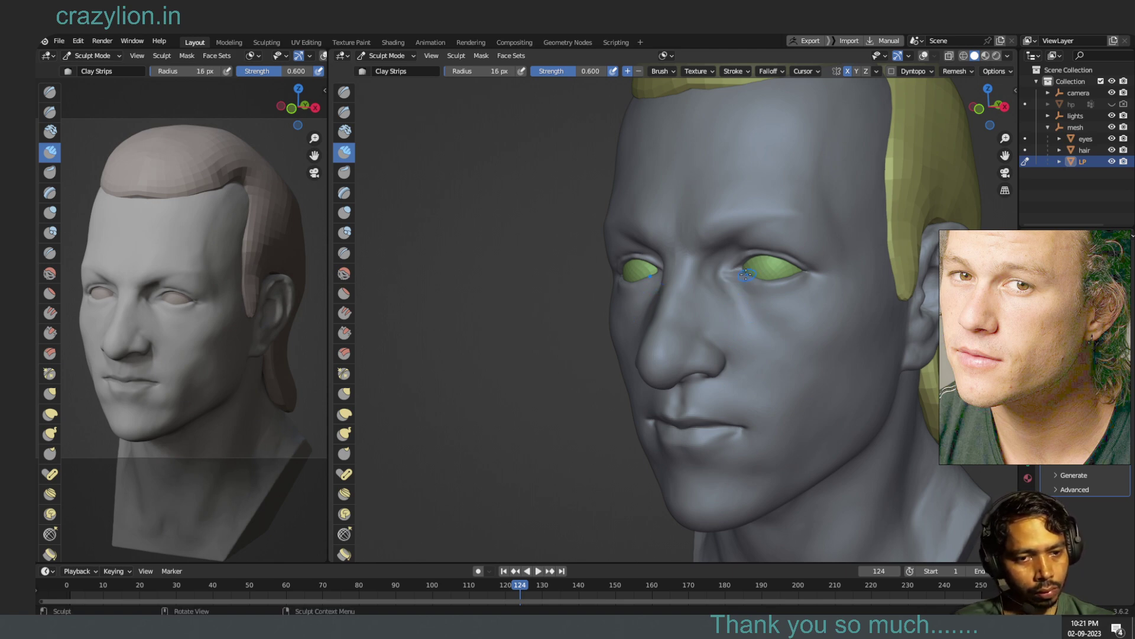
key("f")
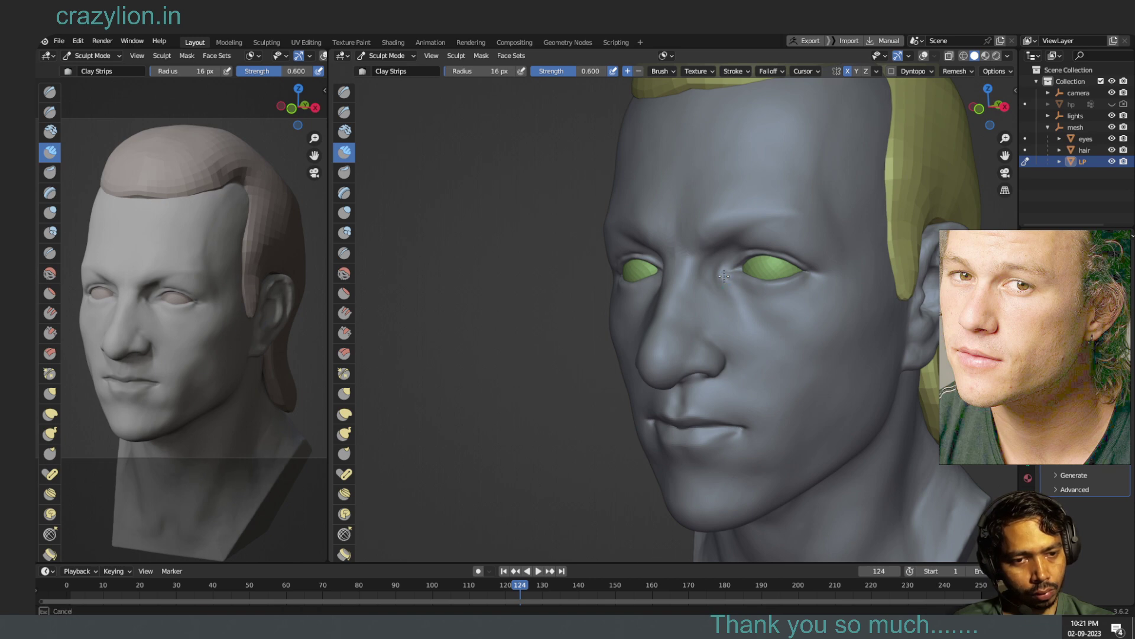
left_click(724, 276)
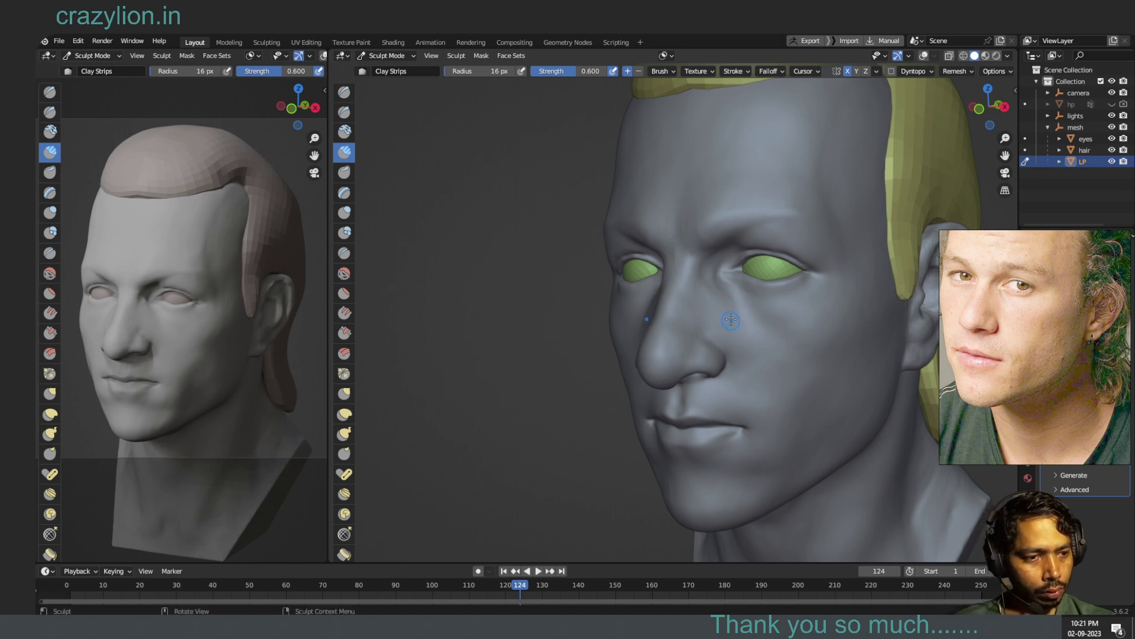
key("f")
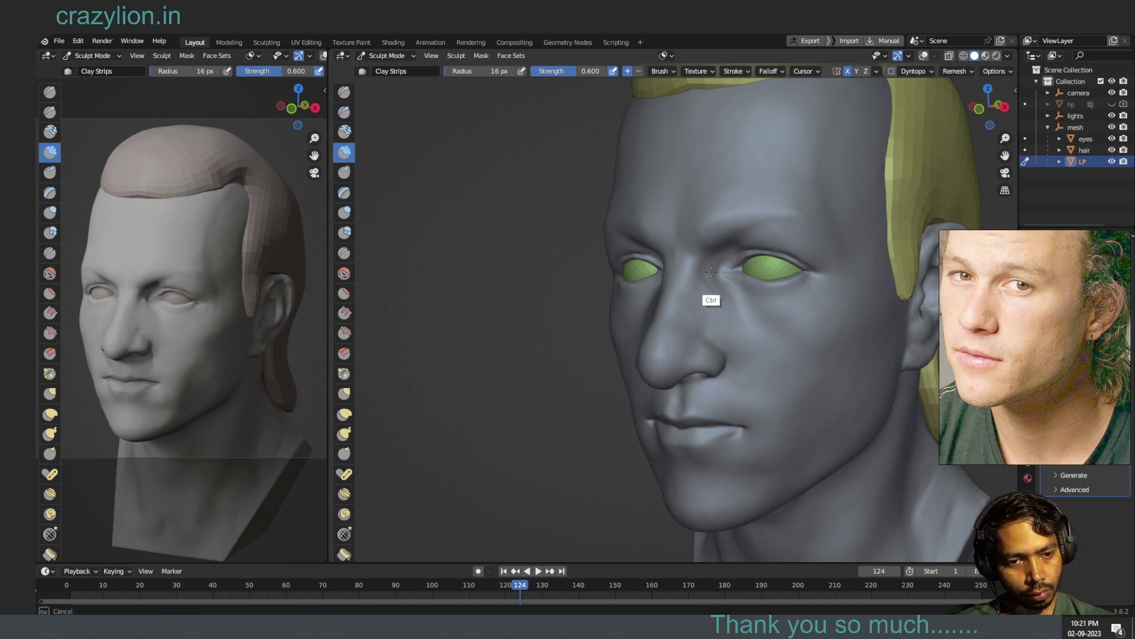
left_click(711, 272)
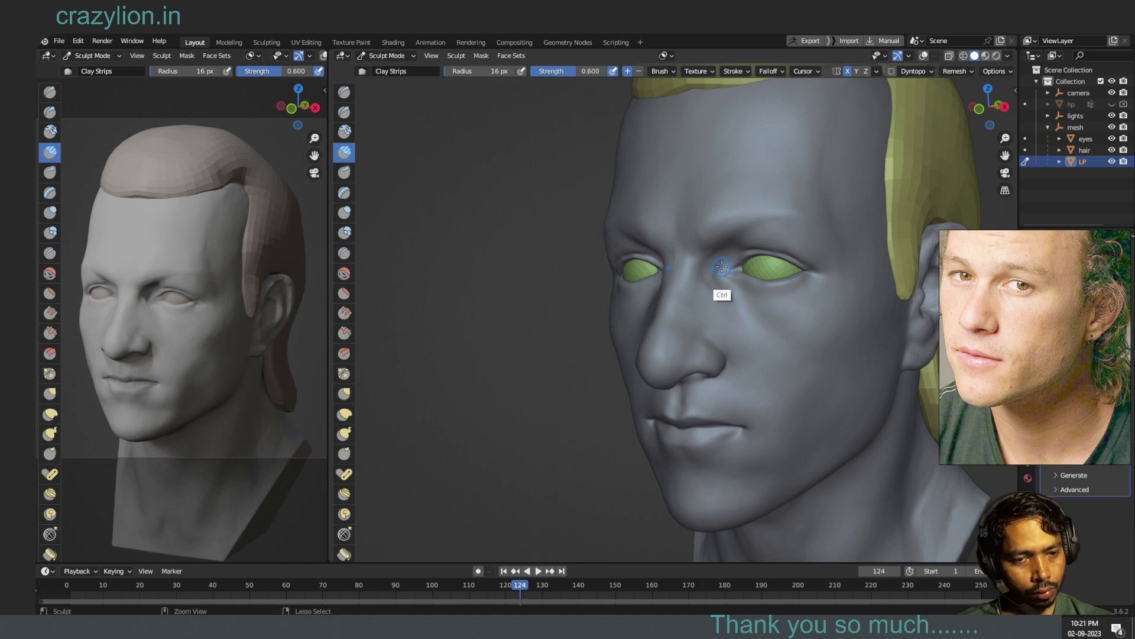
key("f")
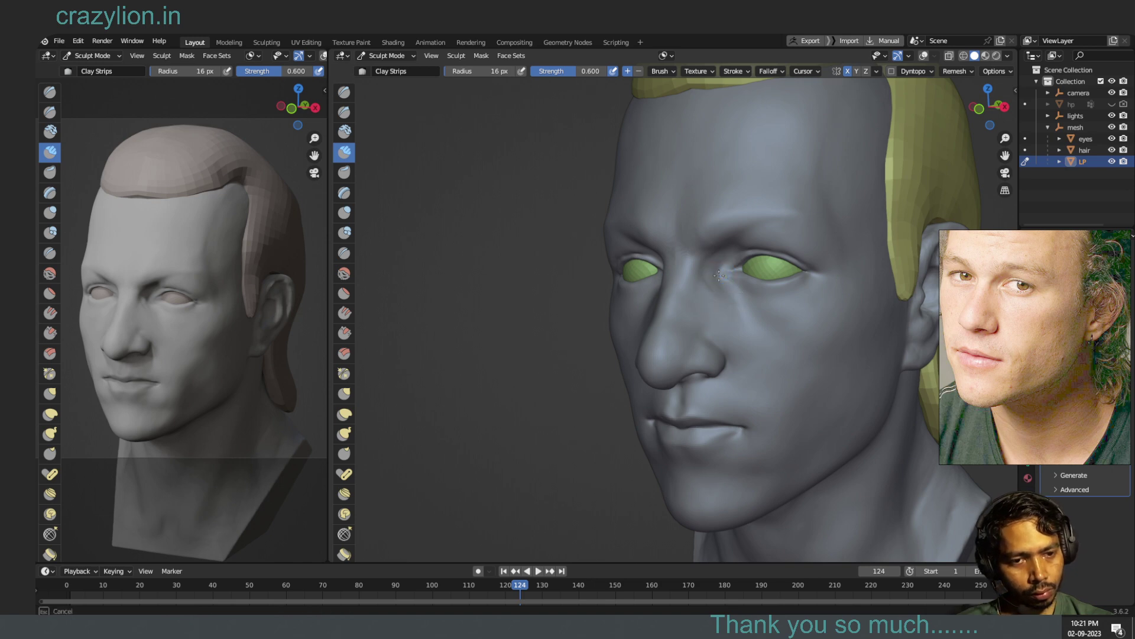
left_click(722, 268)
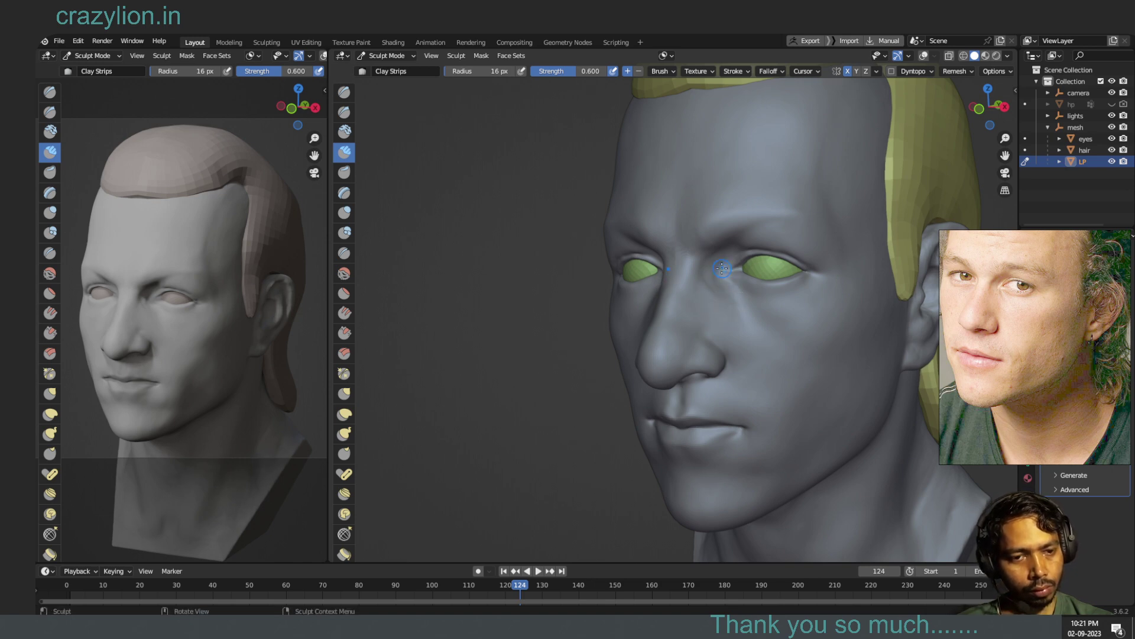
mouse_move(722, 268)
left_mouse_down()
mouse_move(744, 291)
mouse_move(738, 306)
left_mouse_up()
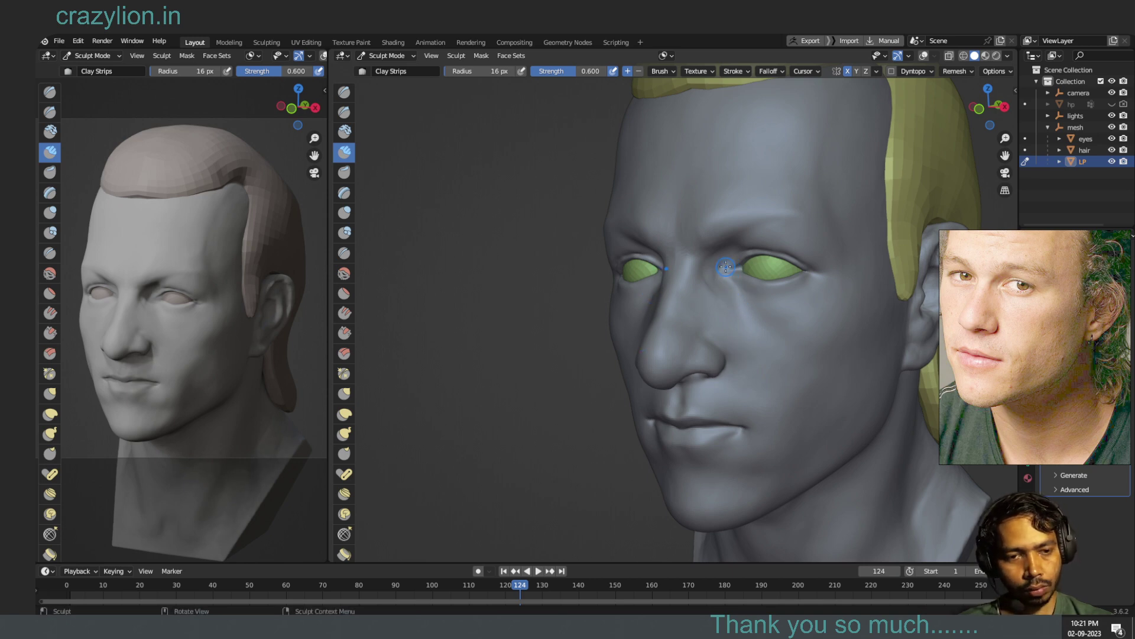
key("shift")
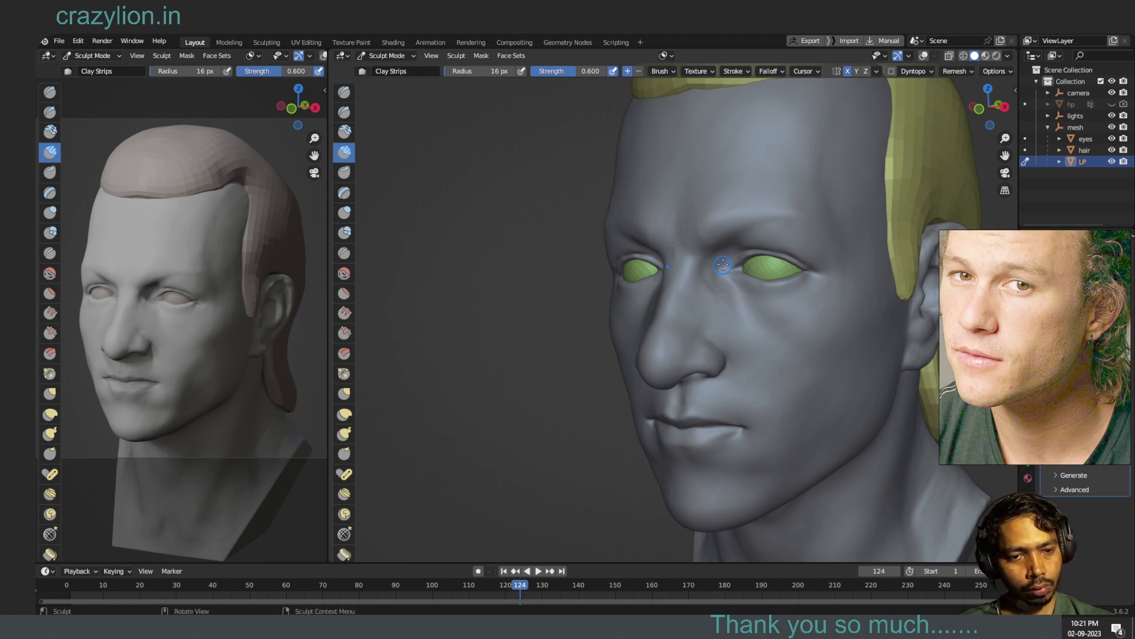
left_click_drag(723, 258, 748, 312, "shift")
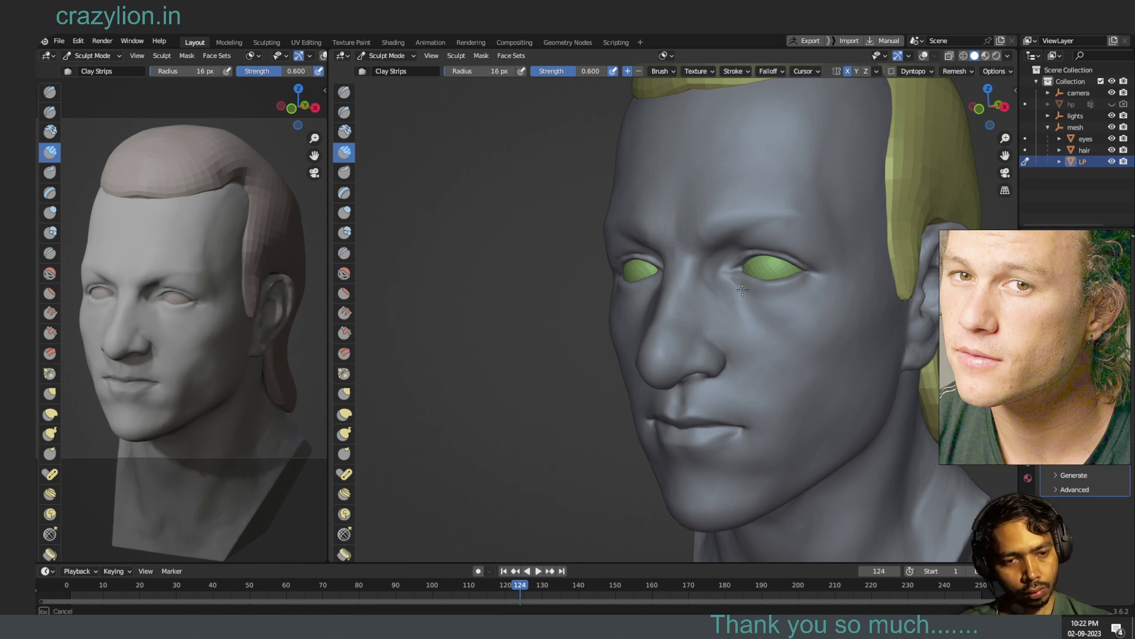
- Sculpt beneath the eye and smooth and shape the cheek toward the nose
left_click_drag(741, 289, 785, 306)
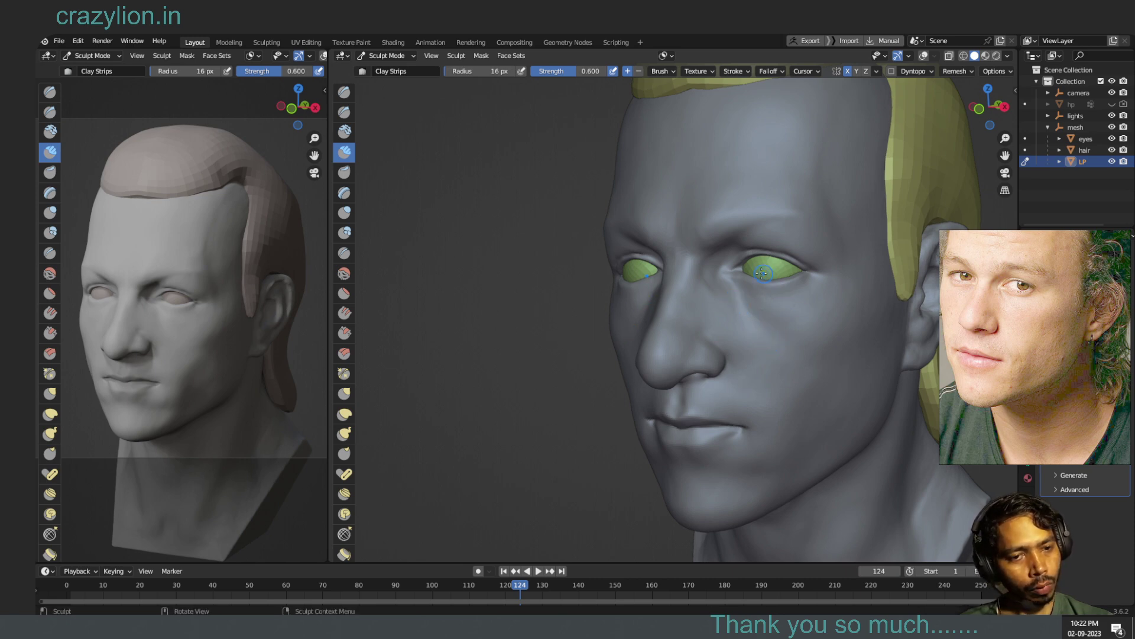
mouse_move(741, 288)
left_mouse_down()
mouse_move(760, 323)
mouse_move(790, 313)
mouse_move(752, 311)
mouse_move(802, 314)
mouse_move(769, 331)
mouse_move(742, 314)
mouse_move(822, 352)
mouse_move(807, 355)
mouse_move(798, 322)
mouse_move(769, 299)
mouse_move(781, 322)
left_mouse_up()
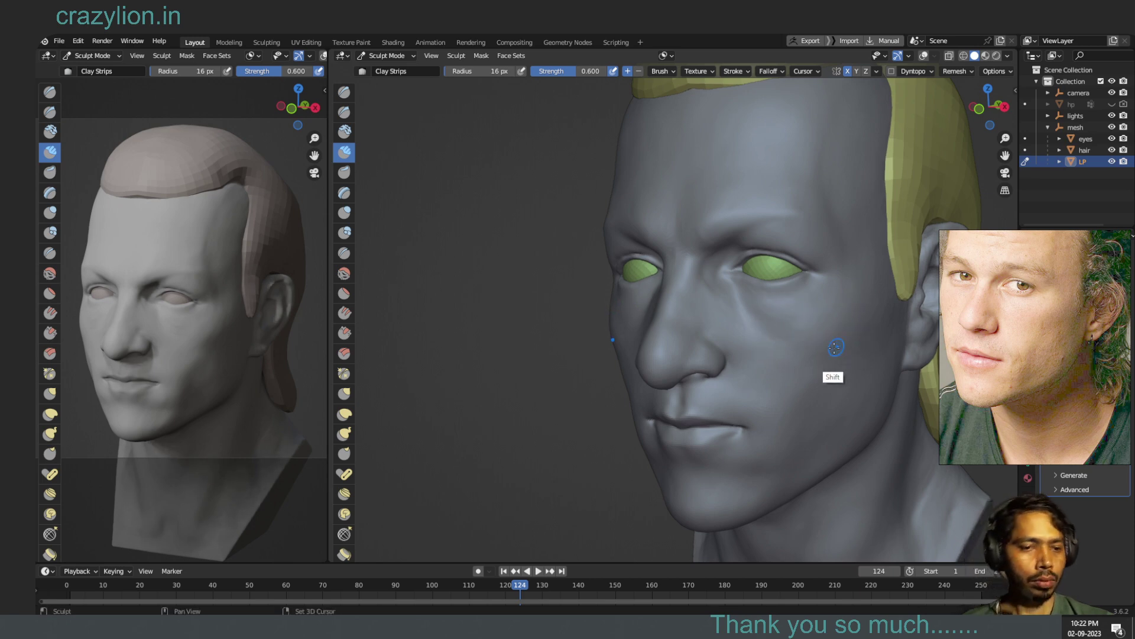
mouse_move(834, 348)
left_mouse_down("shift")
mouse_move(777, 396)
mouse_move(777, 348)
mouse_move(826, 327)
left_mouse_up("shift")
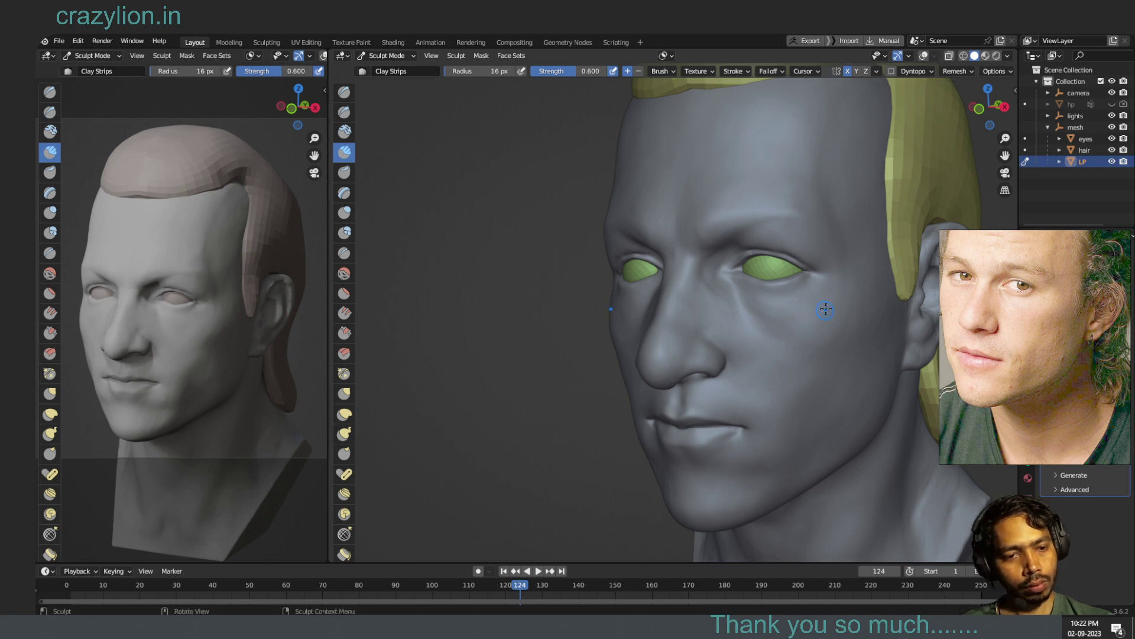
left_click_drag(822, 306, 818, 308)
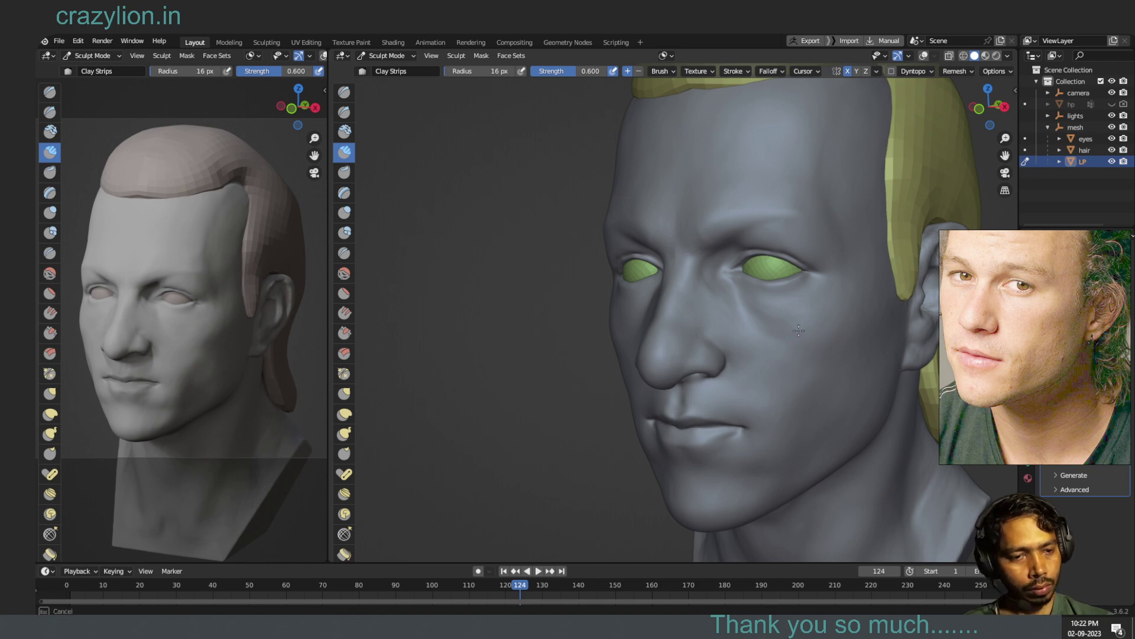
left_click_drag(804, 346, 768, 353)
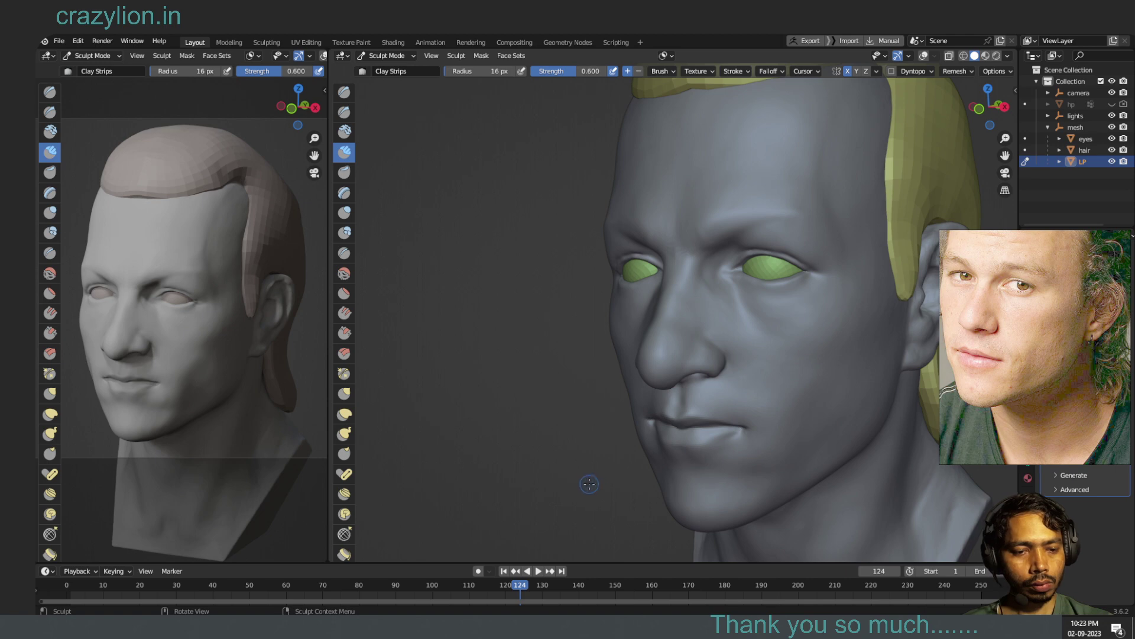
- Orbit the head to a near-frontal view with the ear visible
middle_click_drag(588, 466, 679, 447)
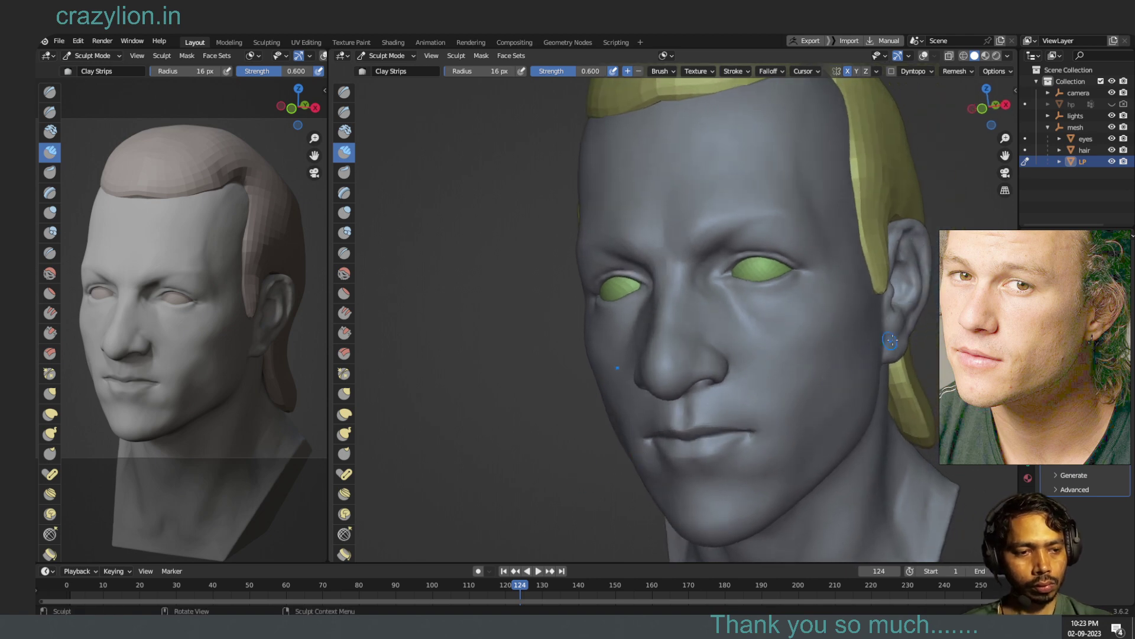
middle_click_drag(925, 348, 844, 352)
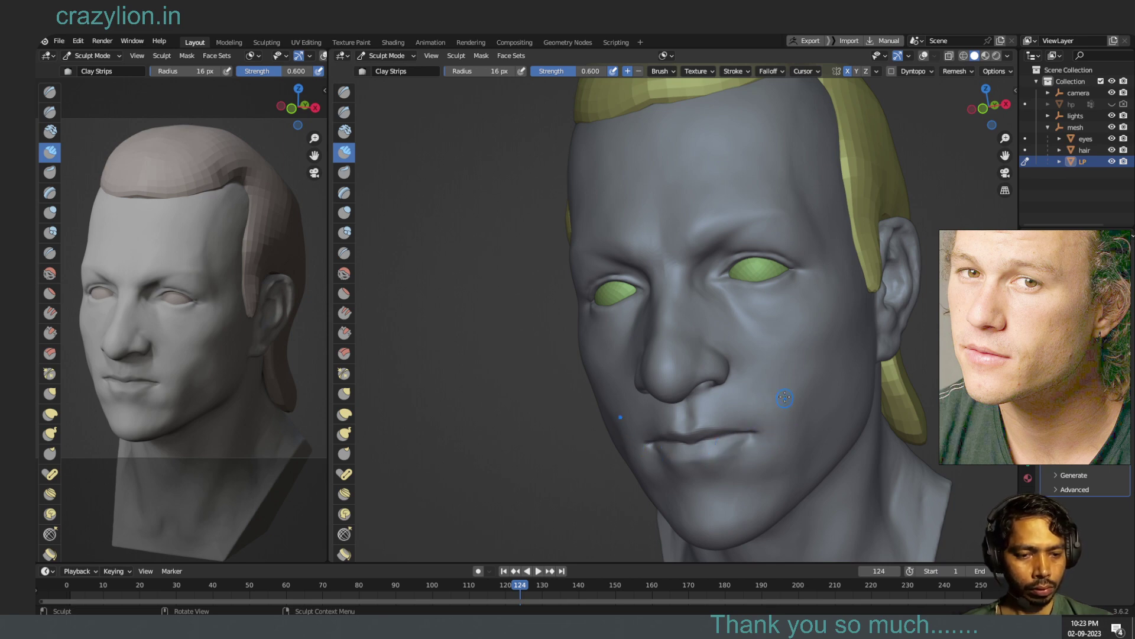
mouse_move(344, 393)
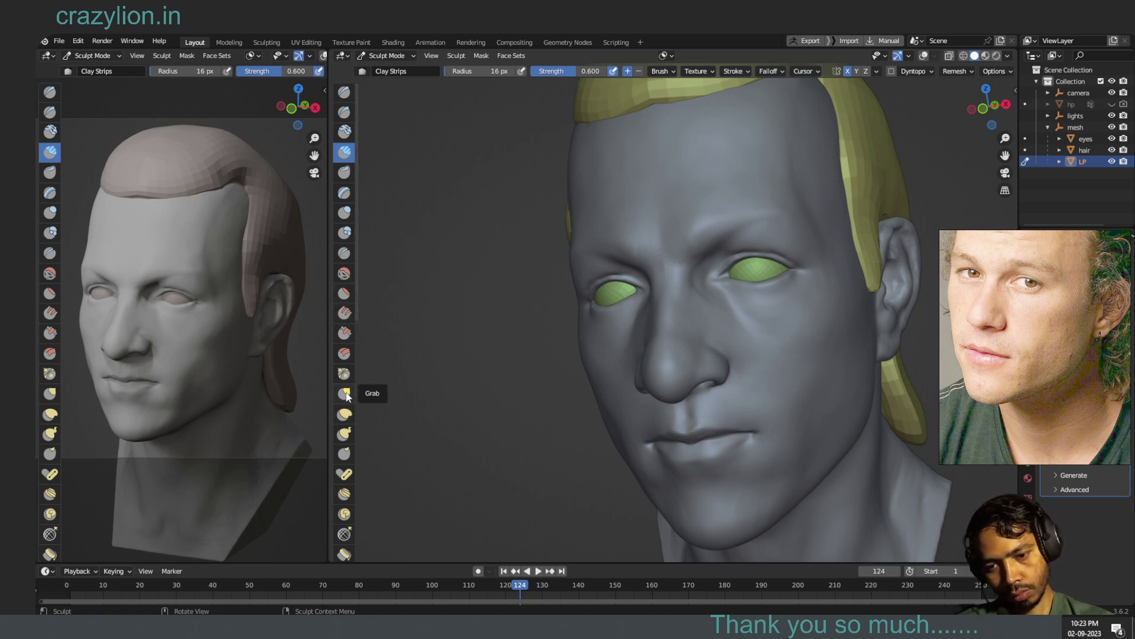
- With a 60 px Grab brush, nudge the mouth corner, nose area and flesh beside the nose
left_click(347, 395)
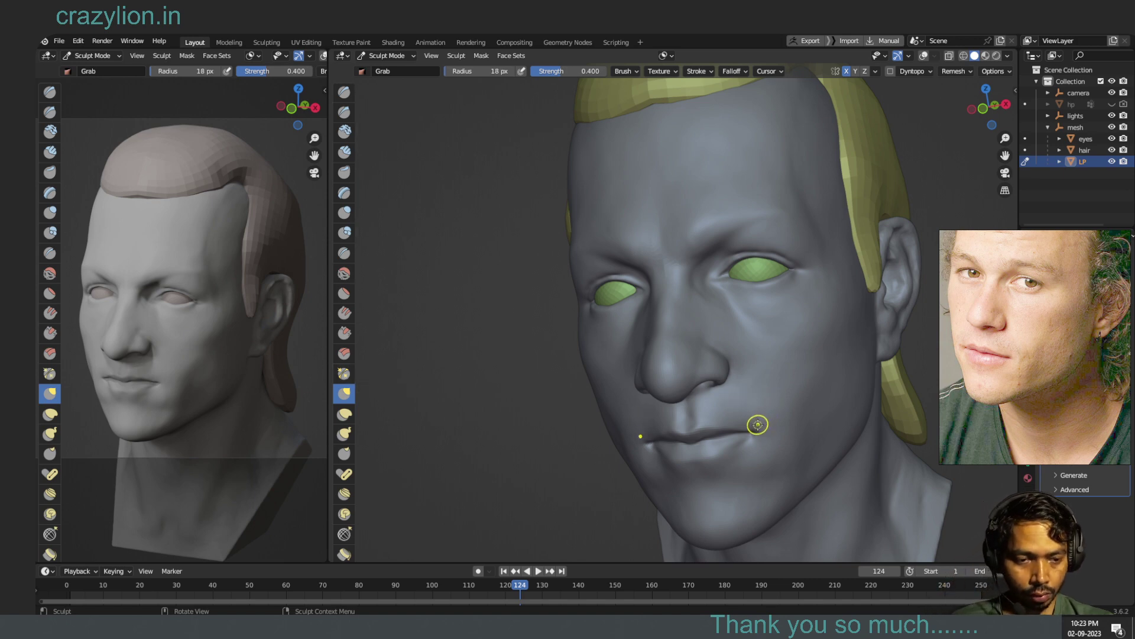
key("f")
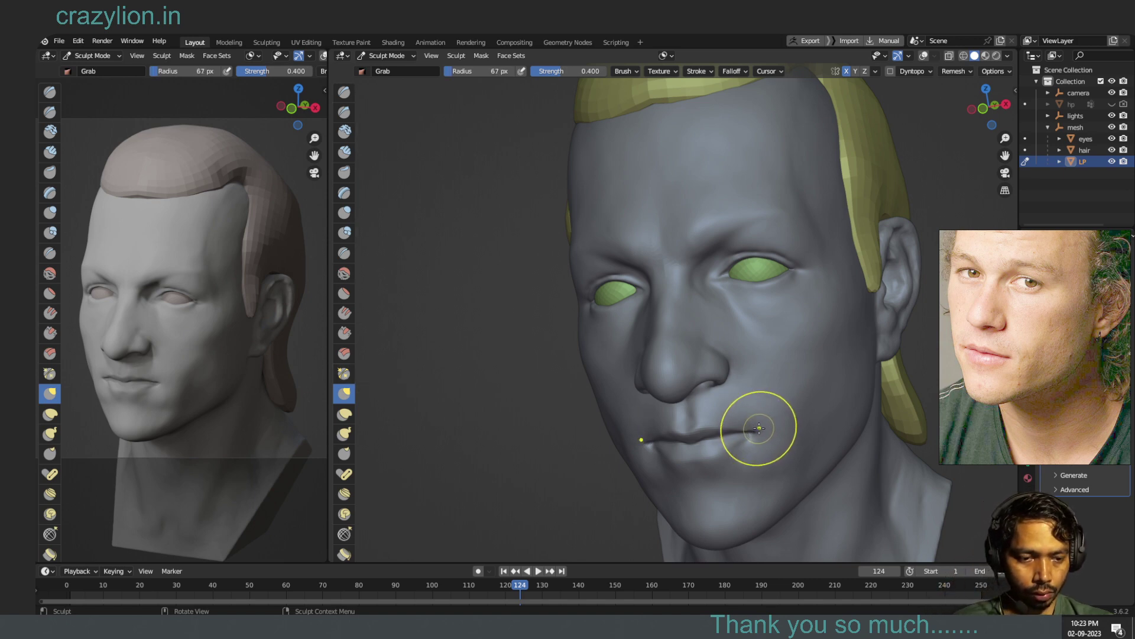
key("bracketleft")
left_click_drag(759, 428, 753, 426)
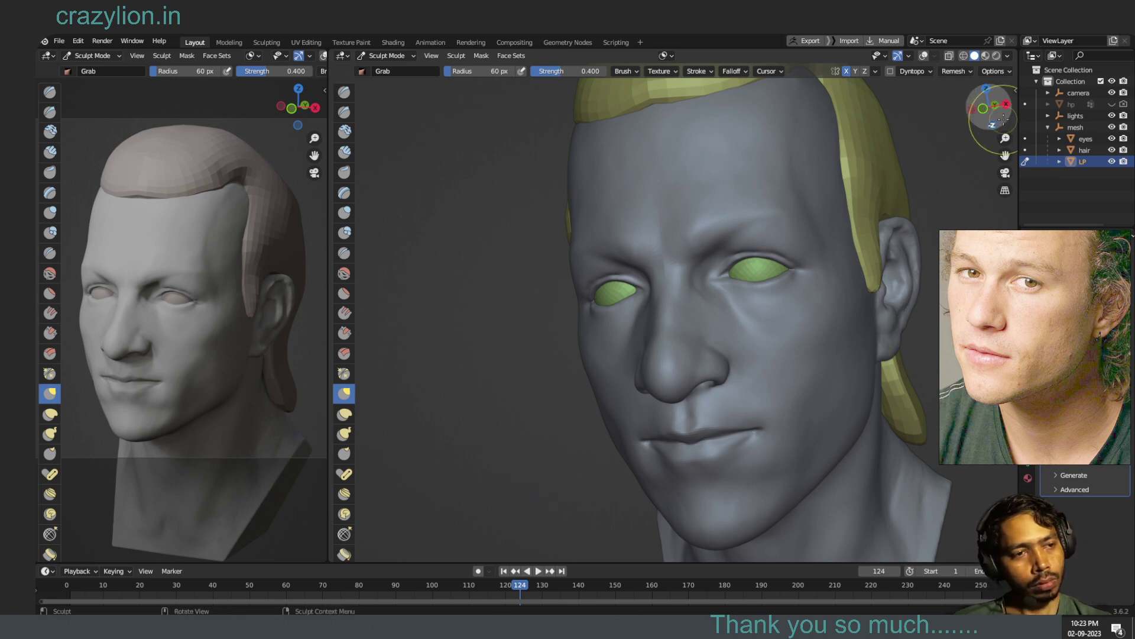
left_click_drag(993, 110, 1002, 121)
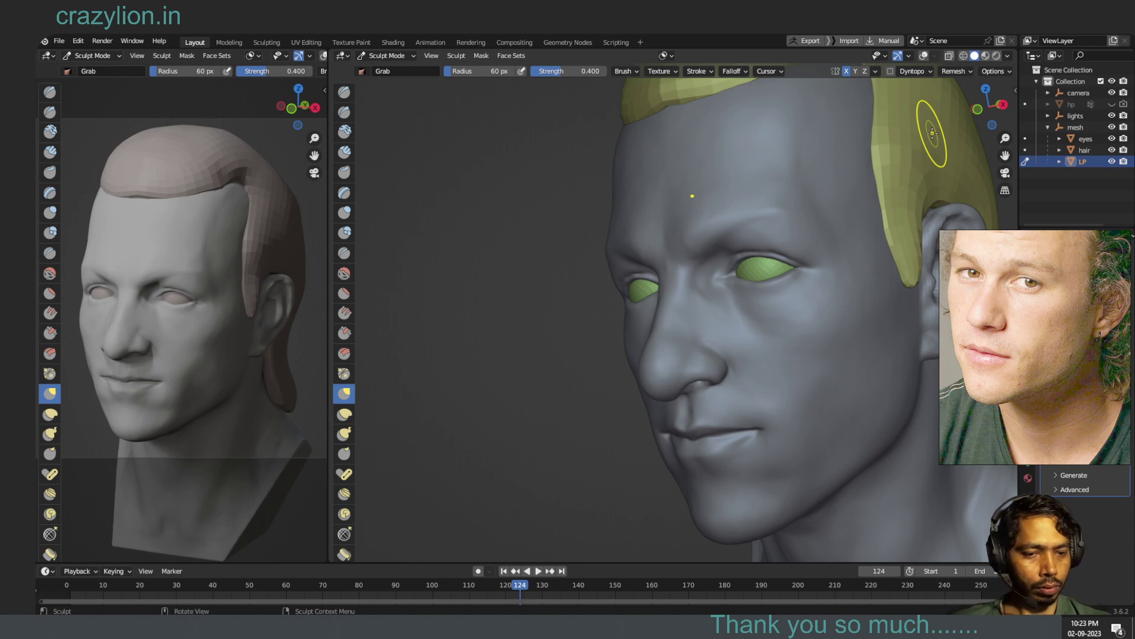
left_click_drag(722, 343, 725, 354)
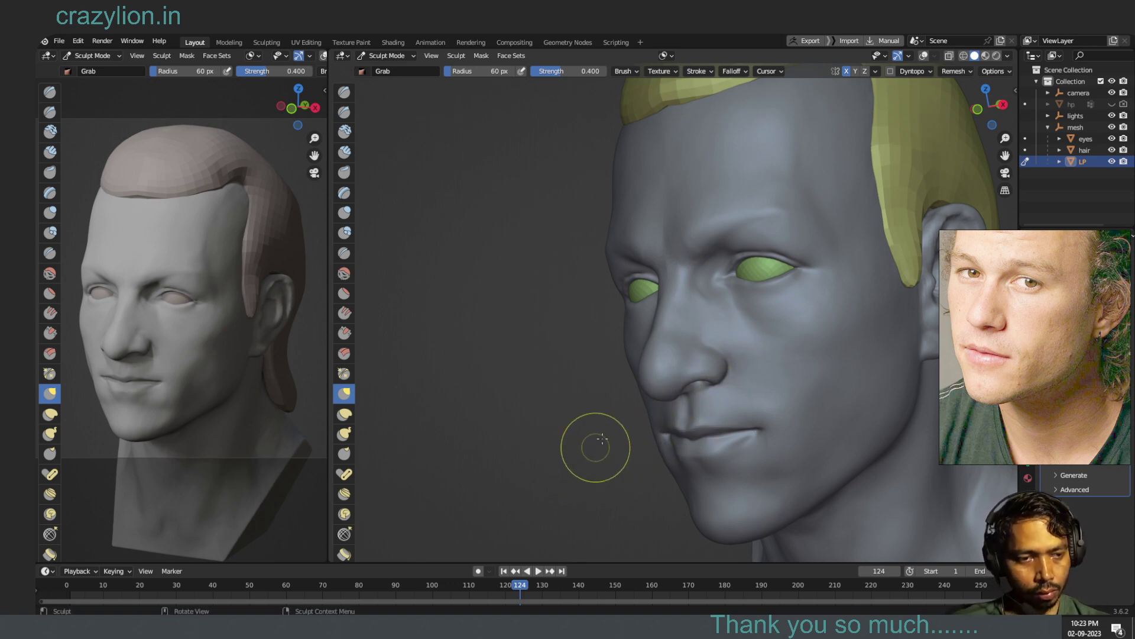
left_click_drag(987, 112, 1006, 112)
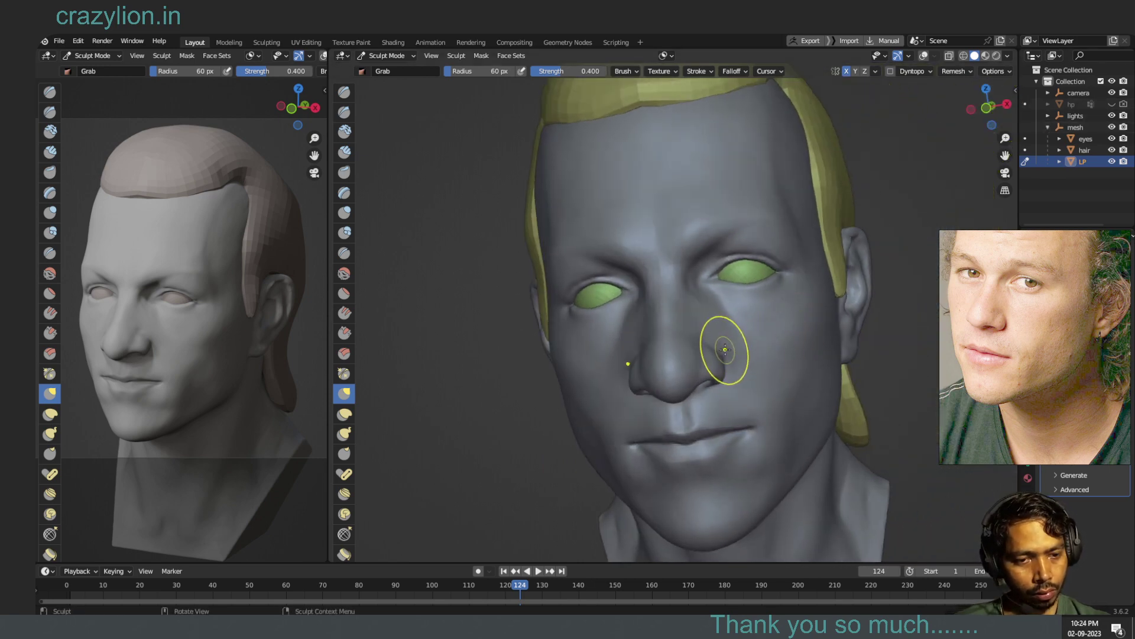
mouse_move(726, 351)
left_mouse_down()
mouse_move(724, 363)
mouse_move(749, 326)
left_mouse_up()
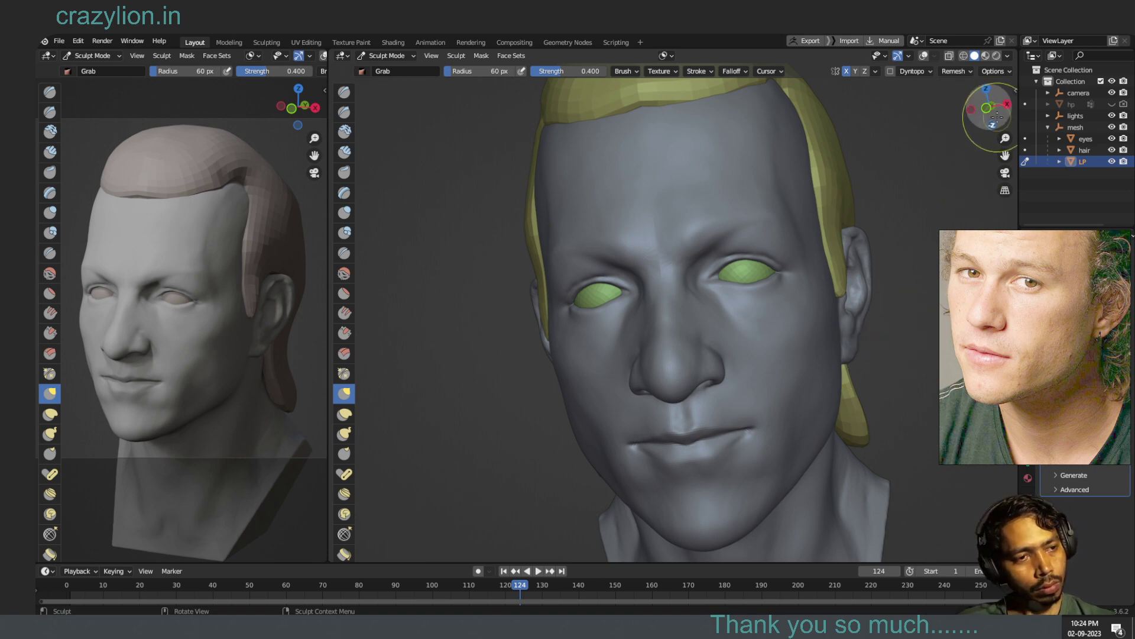
- Zoom in on the nose and reshape the lip near the mouth corner
left_click_drag(1005, 121, 979, 118)
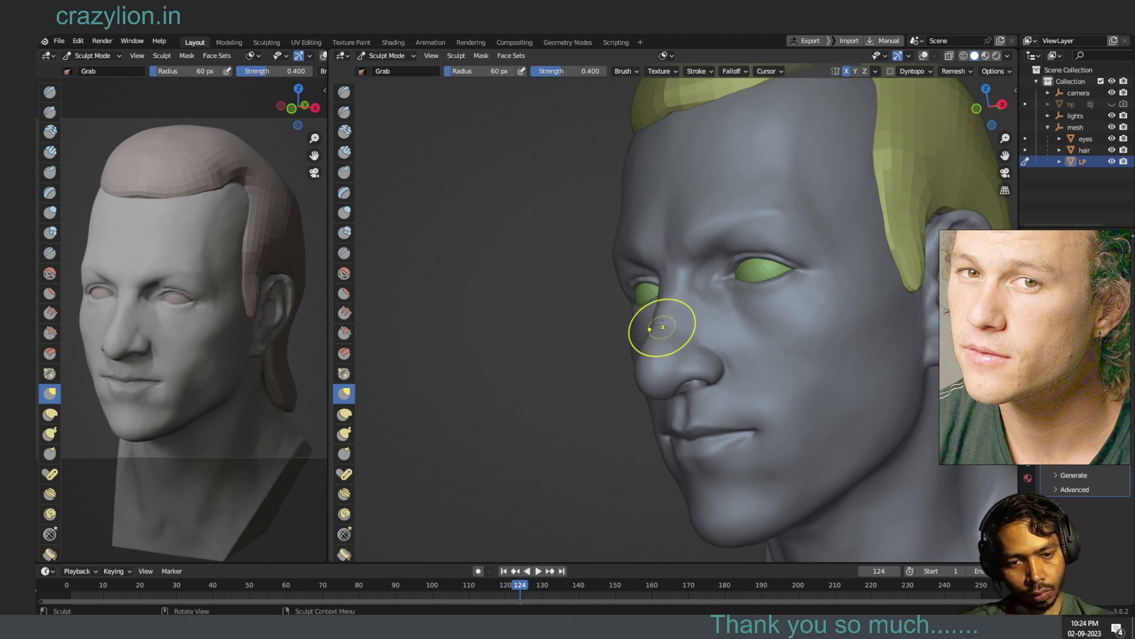
middle_click_drag(661, 327, 663, 327, "ctrl")
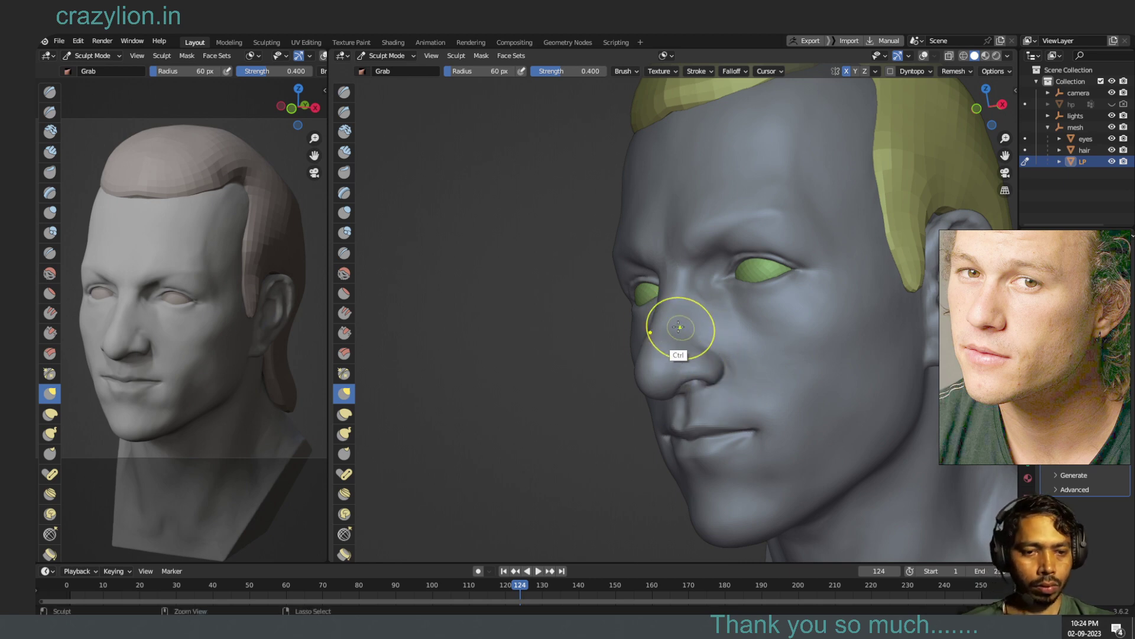
middle_click_drag(679, 327, 679, 332, "ctrl")
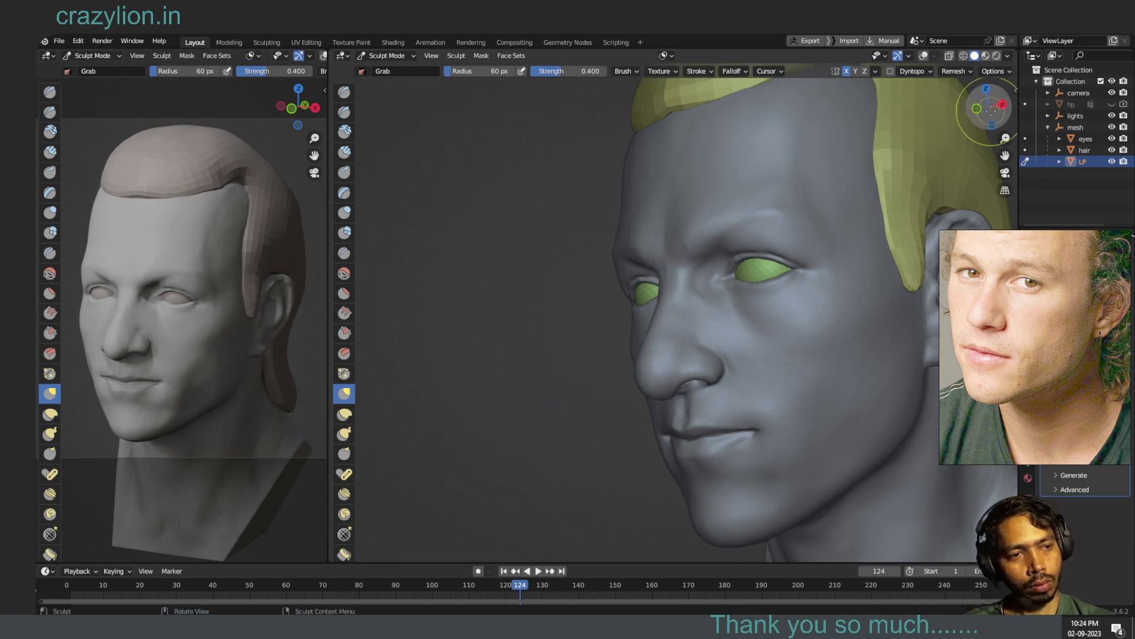
left_click_drag(992, 110, 989, 166)
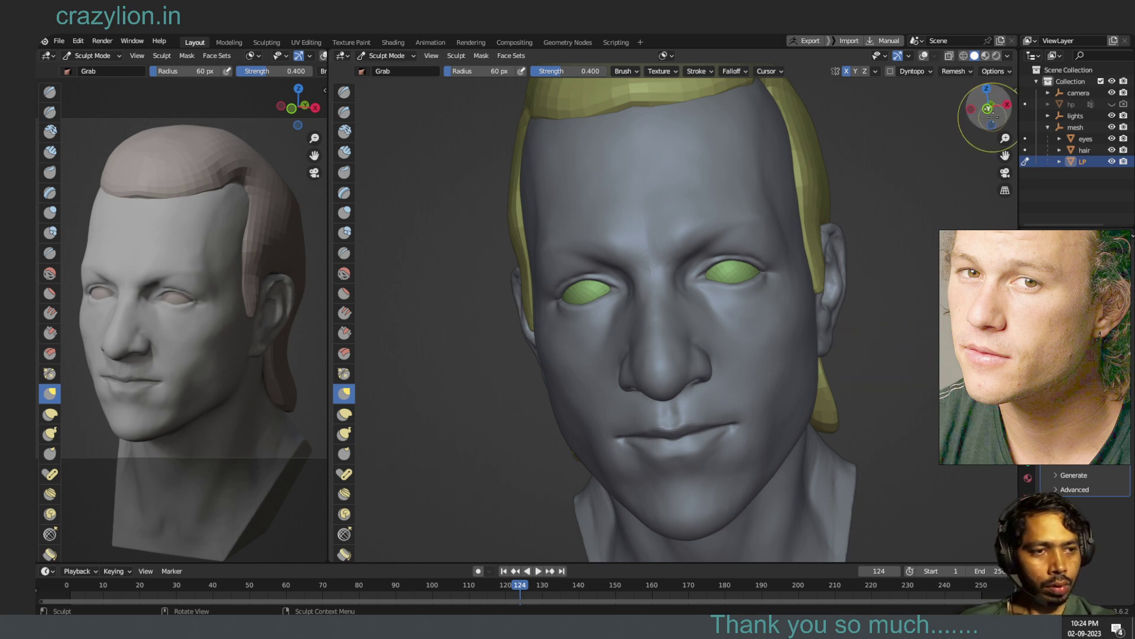
mouse_move(988, 107)
left_mouse_down()
mouse_move(1001, 116)
mouse_move(930, 118)
left_mouse_up()
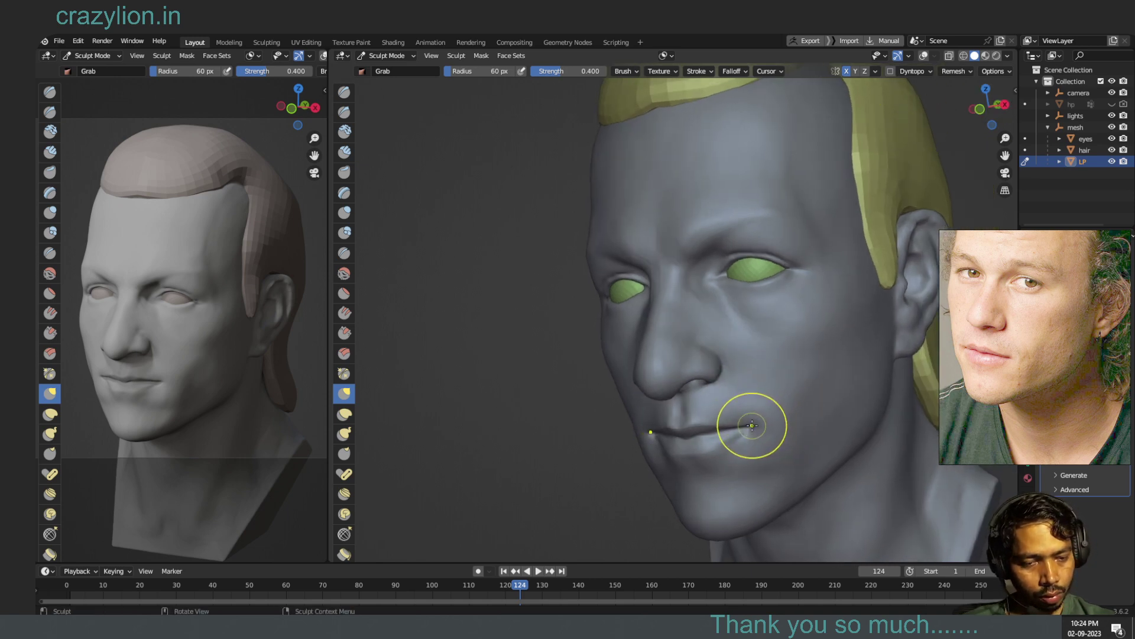
left_click_drag(752, 425, 754, 426)
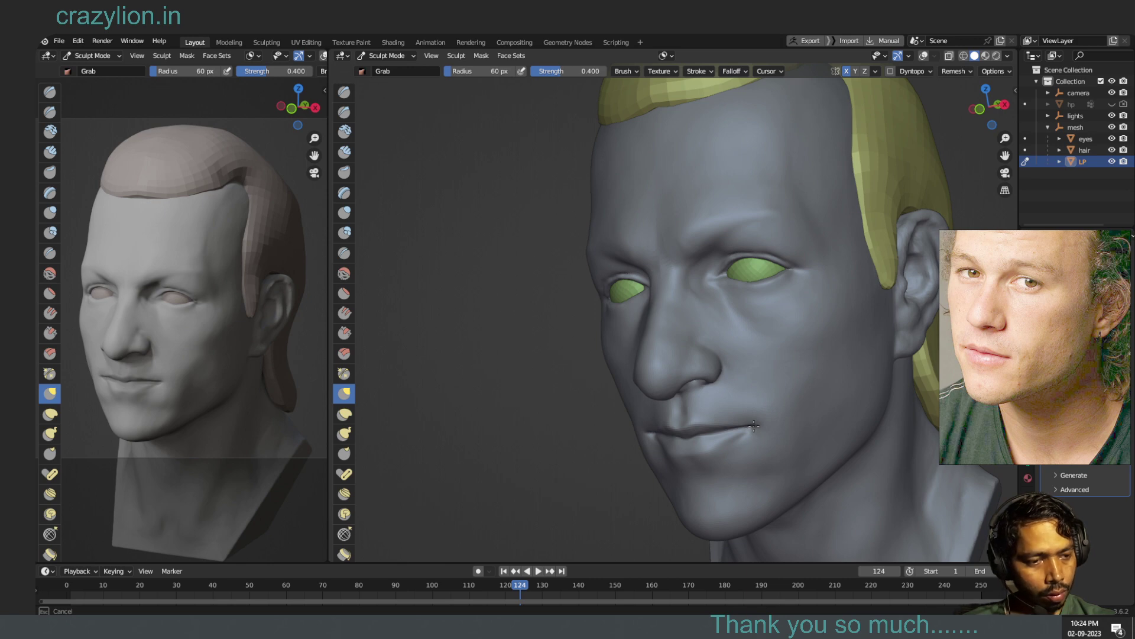
left_click_drag(754, 425, 751, 414)
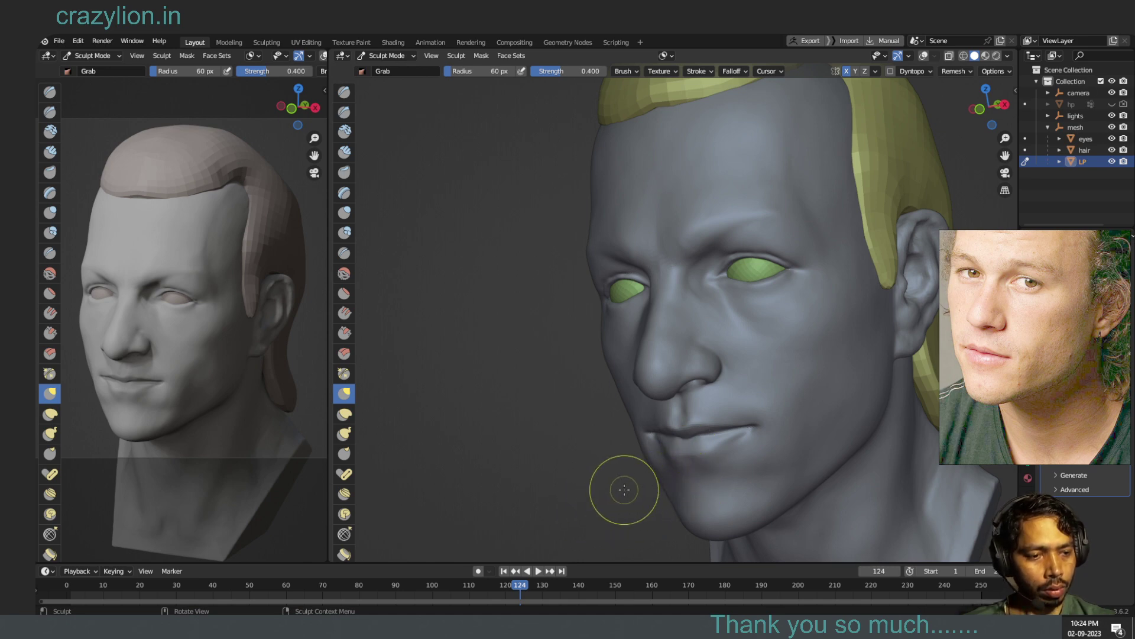
- Shrink the Grab brush to 38 px and reshape the lips with it
key("f")
left_click(717, 446)
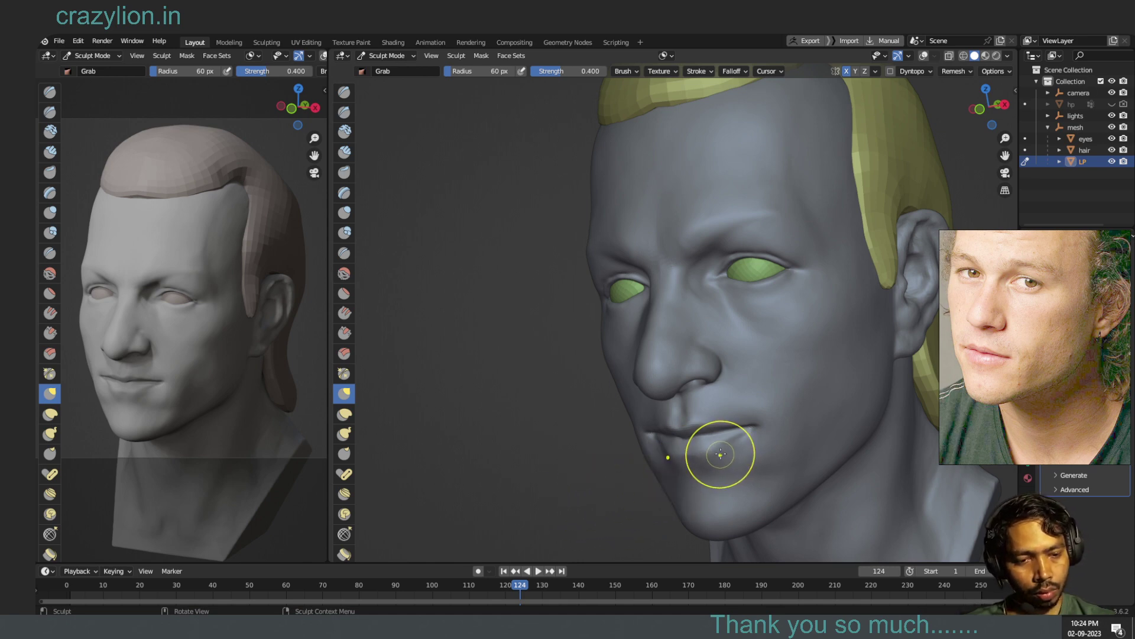
key("f")
left_click(724, 446)
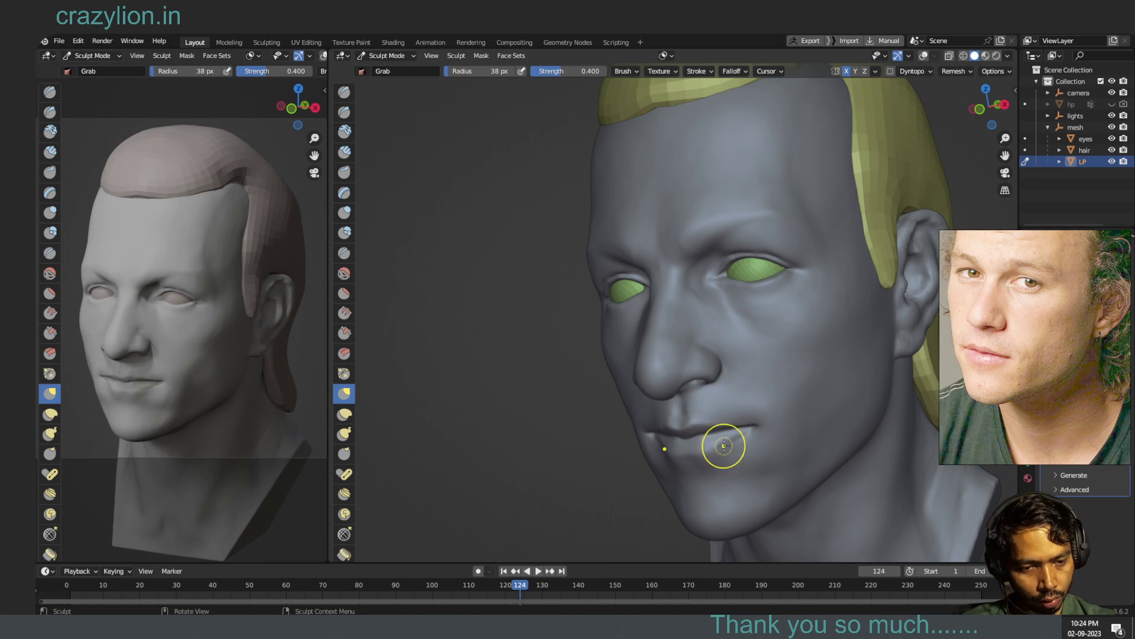
mouse_move(723, 441)
left_mouse_down()
mouse_move(734, 437)
mouse_move(720, 466)
mouse_move(717, 449)
mouse_move(700, 446)
mouse_move(726, 443)
left_mouse_up()
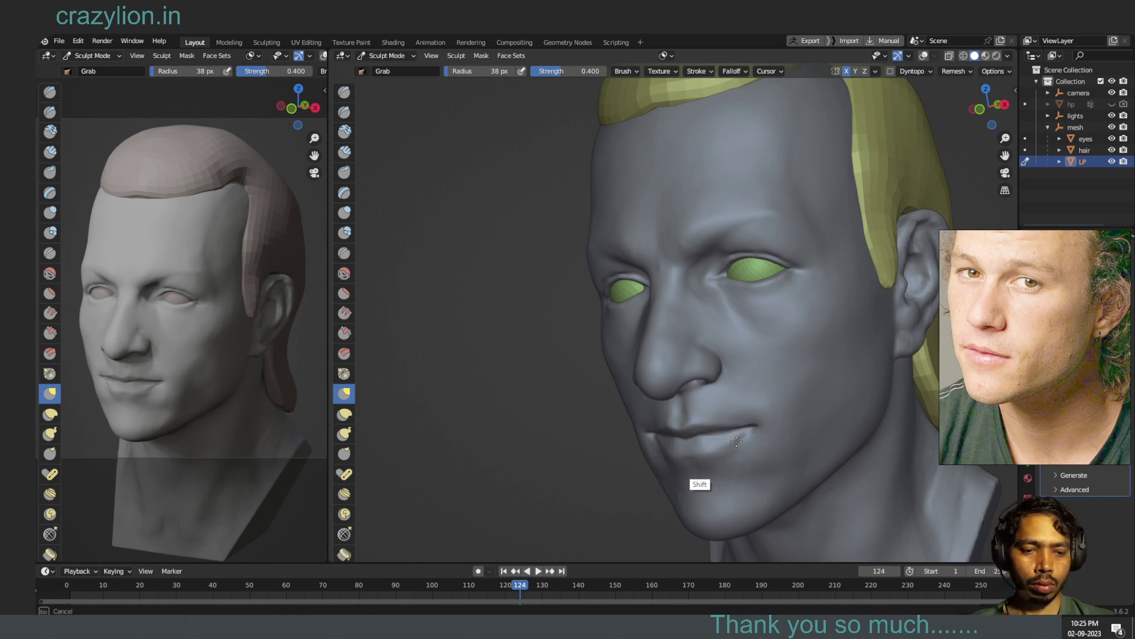
- Undo the last lip stroke and show the object transform properties in a widened panel
key("ctrl+z")
key("ctrl+z")
key("ctrl+z")
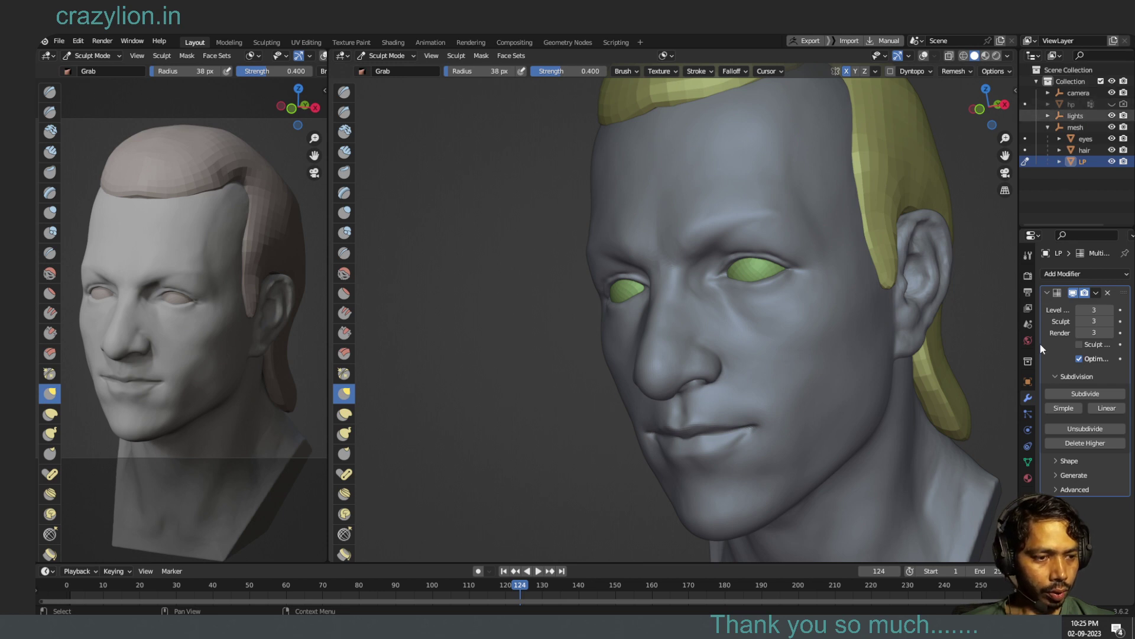
left_click(1028, 383)
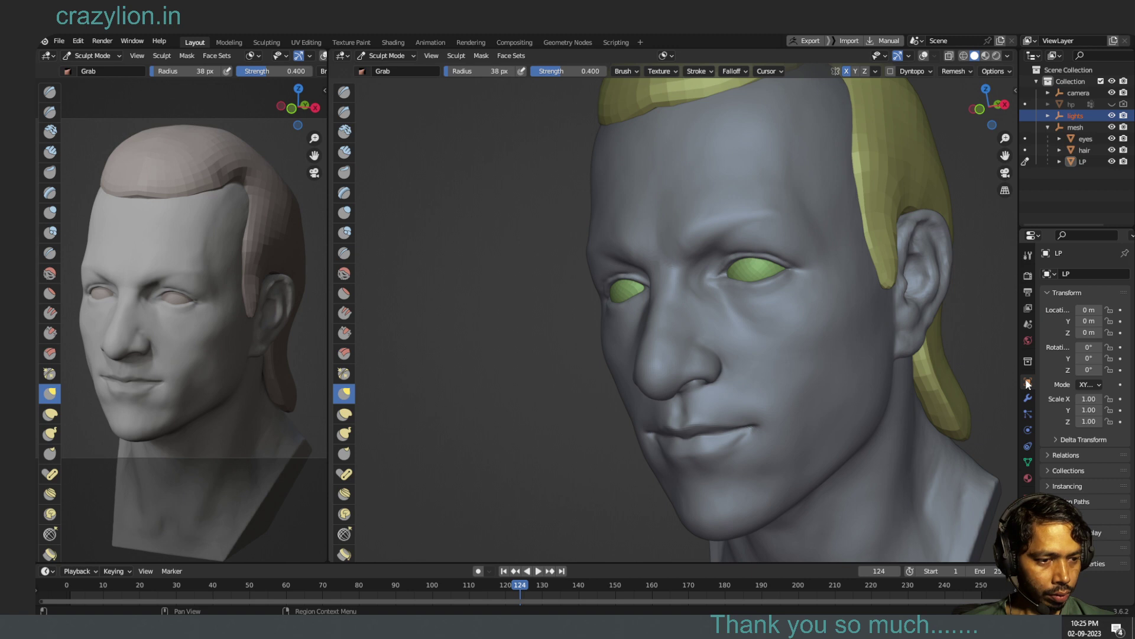
left_click_drag(1020, 378, 890, 394)
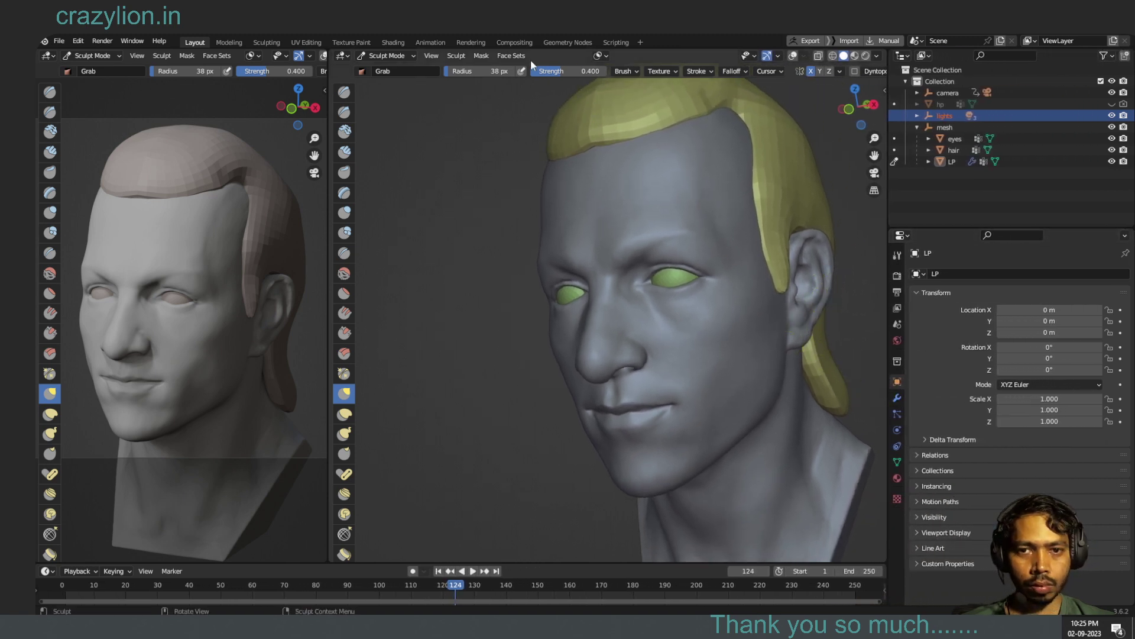
- Switch from Sculpt Mode to Object Mode and select the hp object
left_click(403, 56)
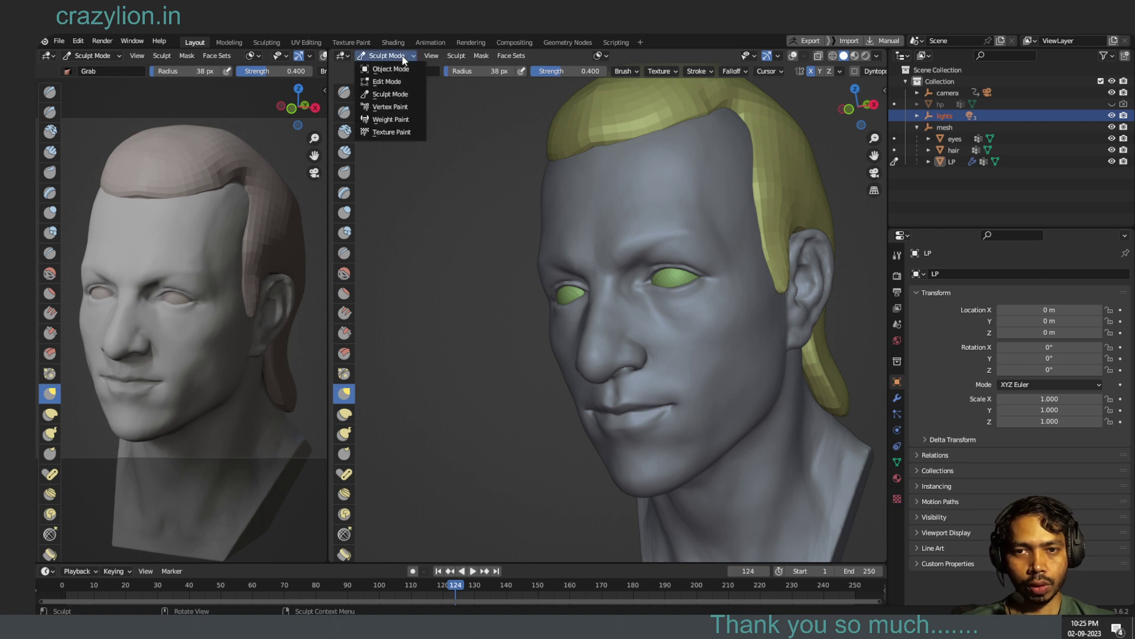
left_click(384, 52)
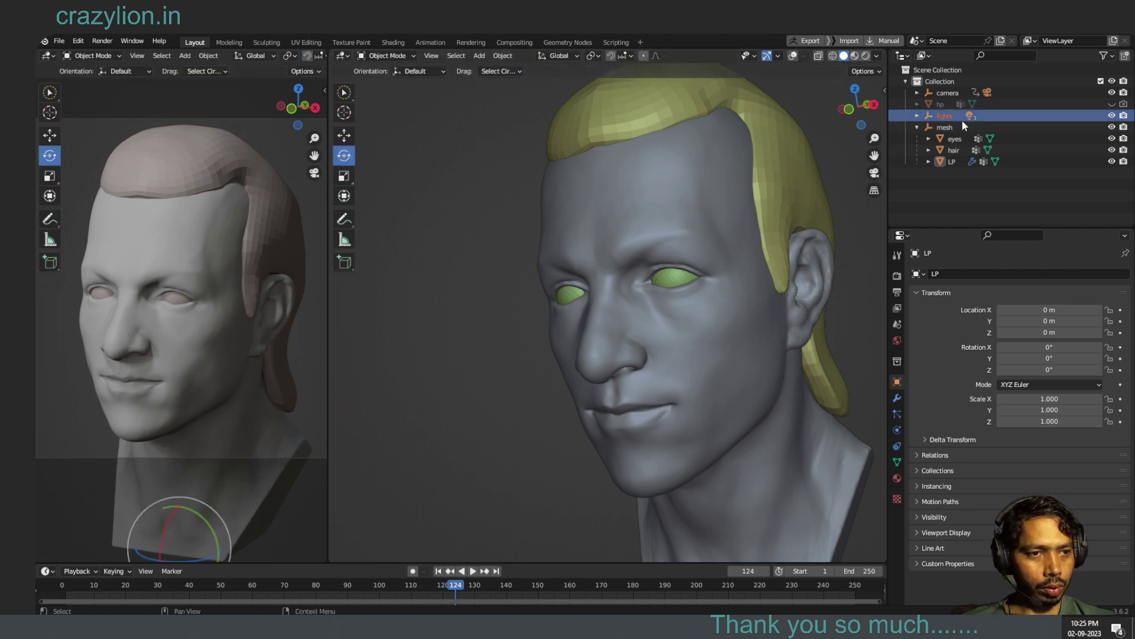
left_click(939, 102)
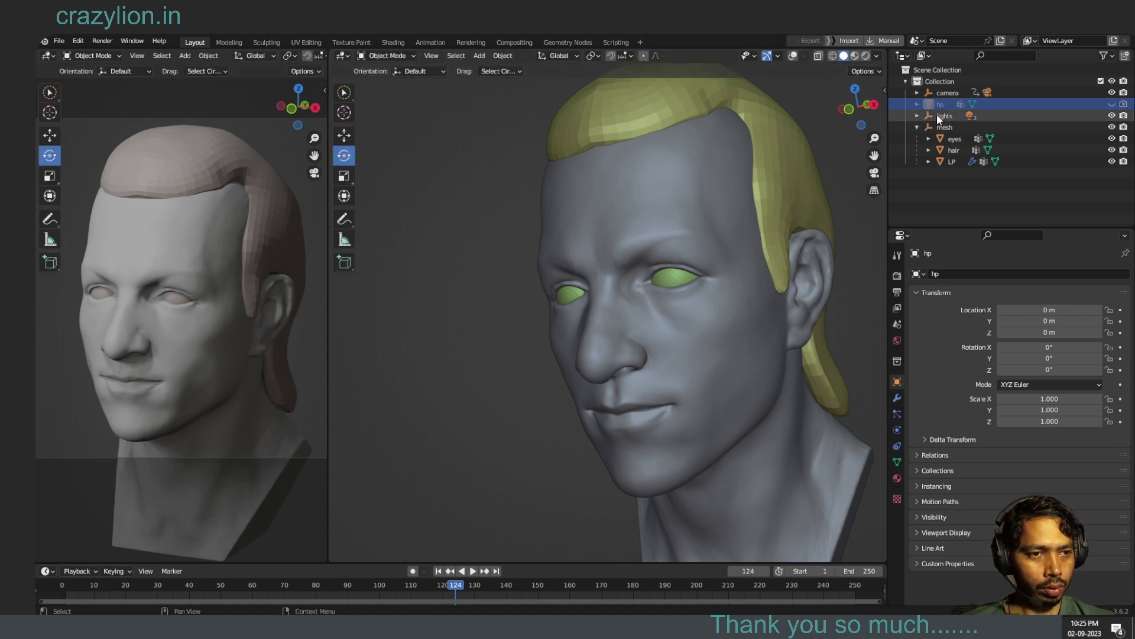
- Set the lights rig's Y rotation to 0° and turn it around Z
left_click(941, 115)
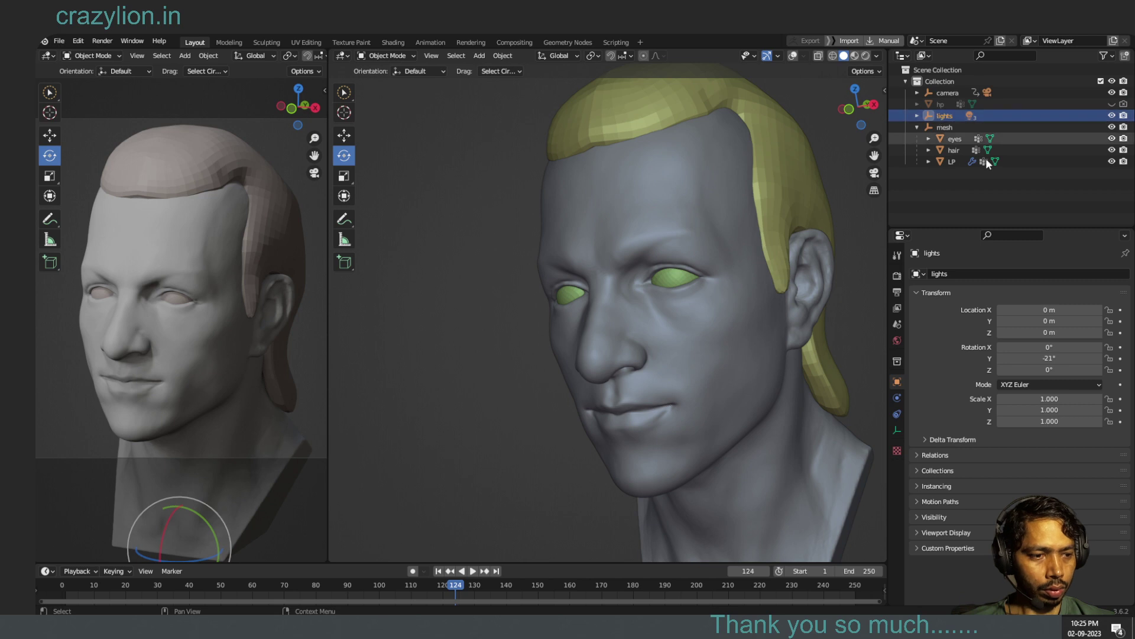
left_click(1049, 358)
type("0")
key("Return")
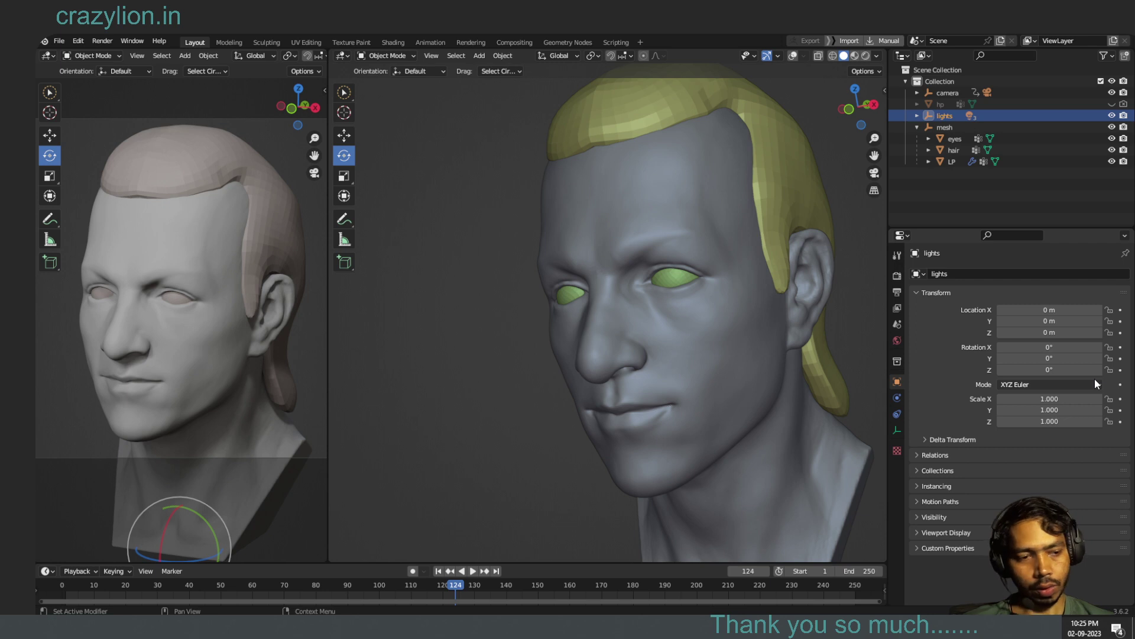
left_click_drag(1048, 370, 1032, 374)
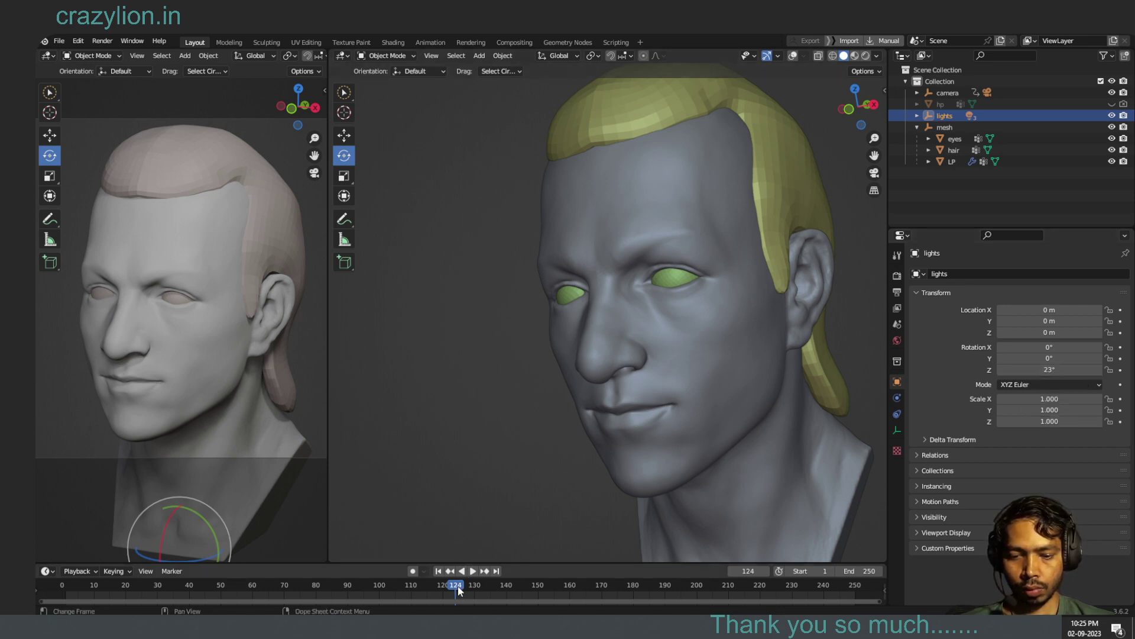
- Play and scrub the turntable animation, then rotate the lights further around Z
left_click_drag(459, 590, 436, 589)
key("space")
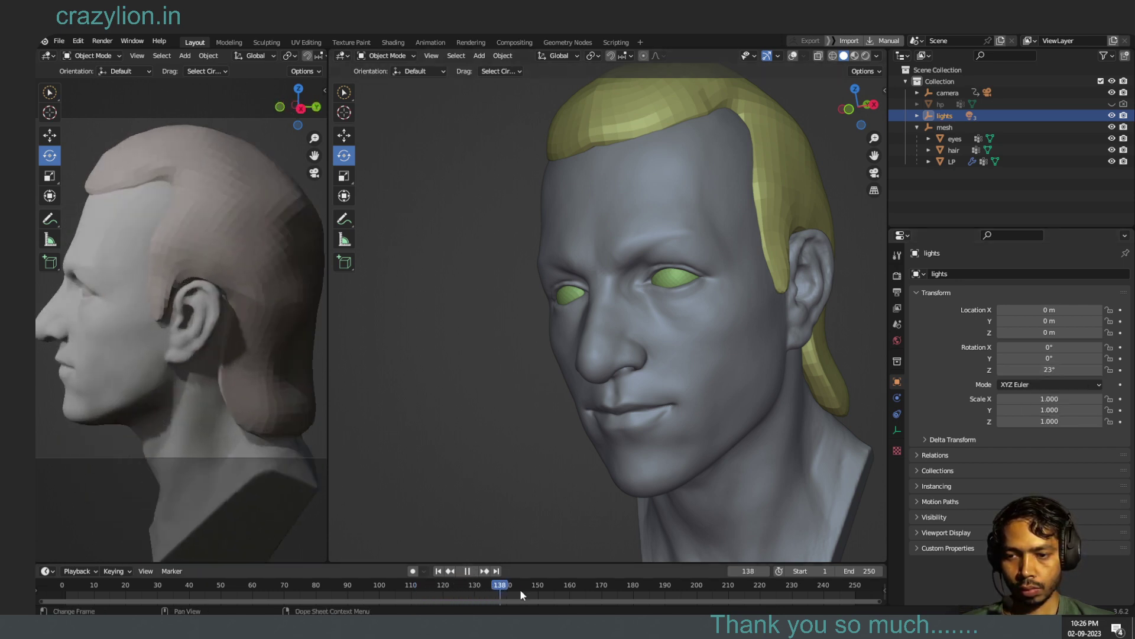
left_click_drag(555, 590, 65, 585)
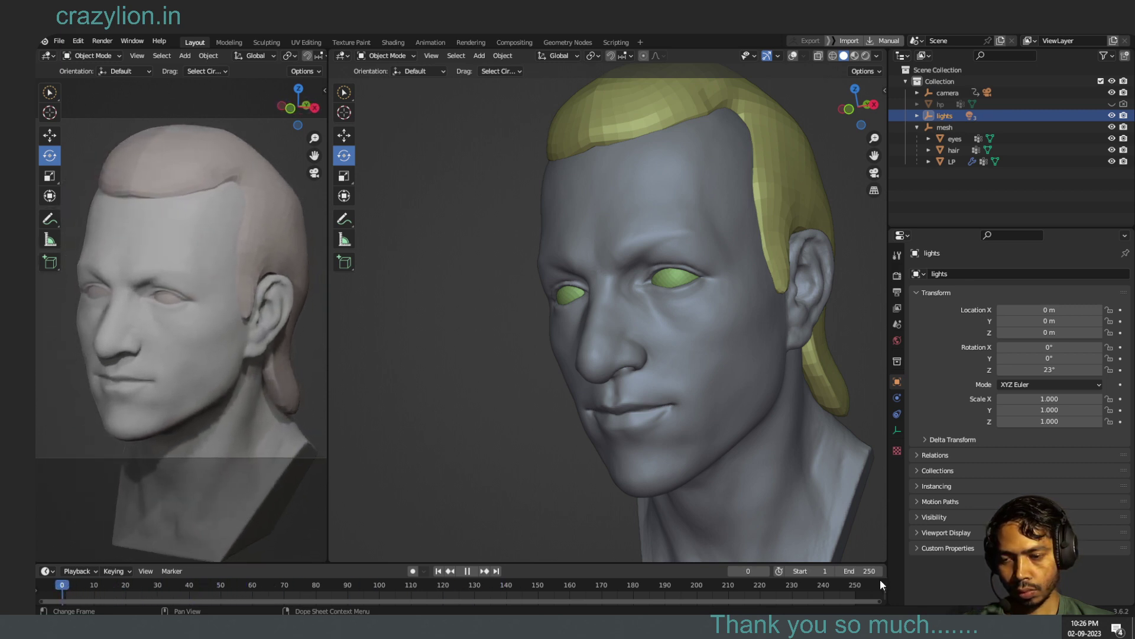
key("space")
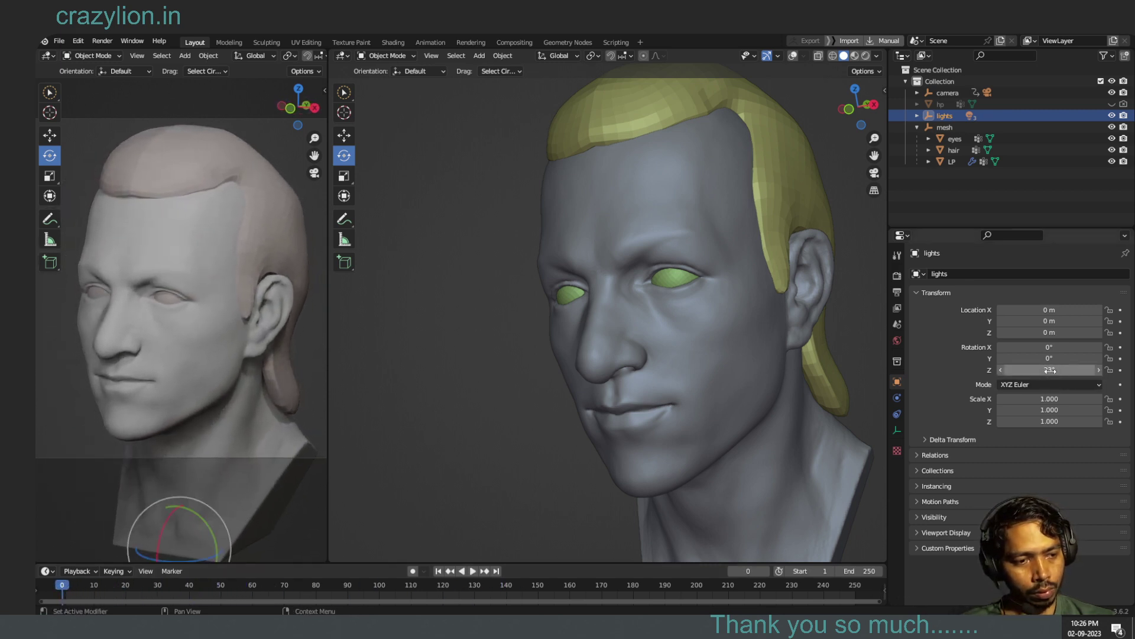
left_click_drag(1051, 370, 1050, 370)
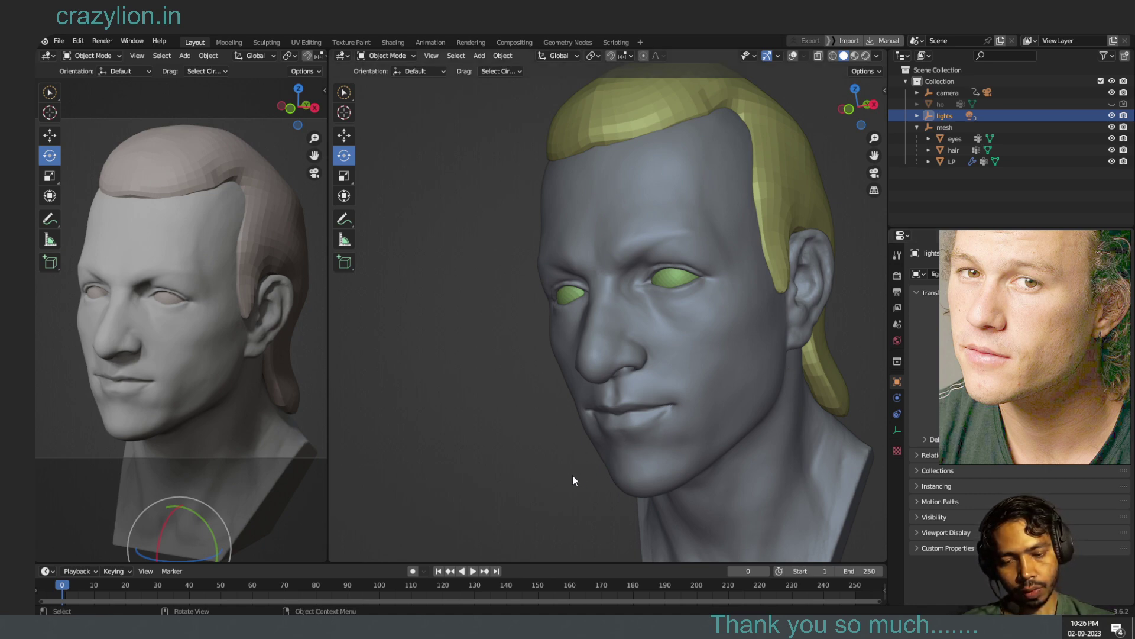
- Frame the head's right profile, select the LP head mesh, and zoom onto its nose and lips
middle_click_drag(521, 471, 566, 462, "alt")
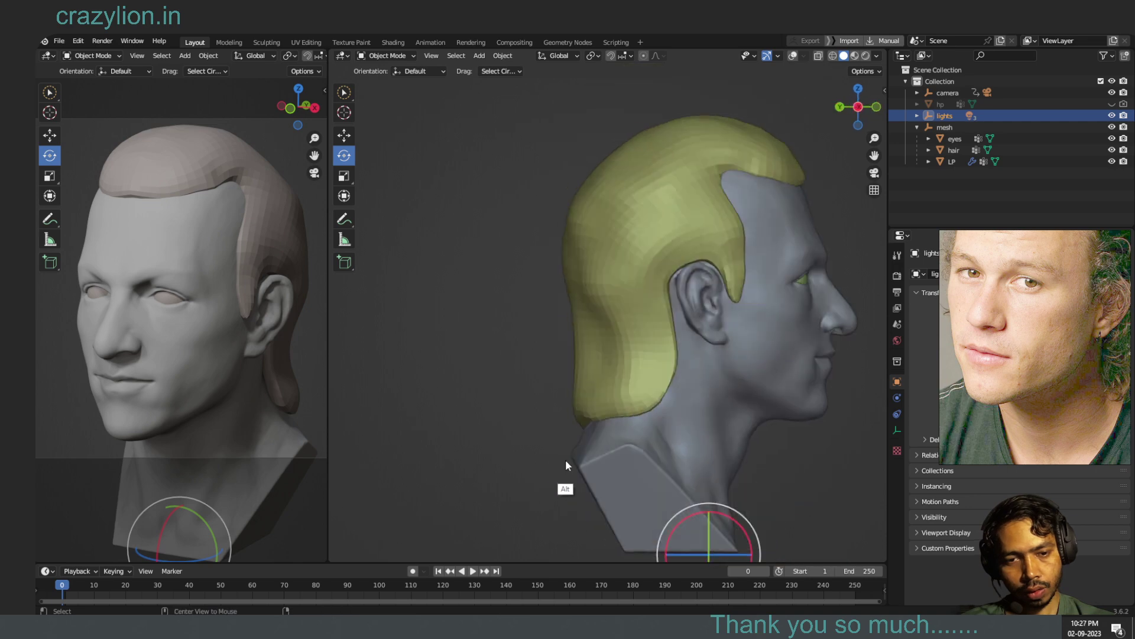
scroll(806, 426, "up", 2)
mouse_move(804, 436)
middle_mouse_down()
mouse_move(762, 427)
mouse_move(849, 307)
middle_mouse_up()
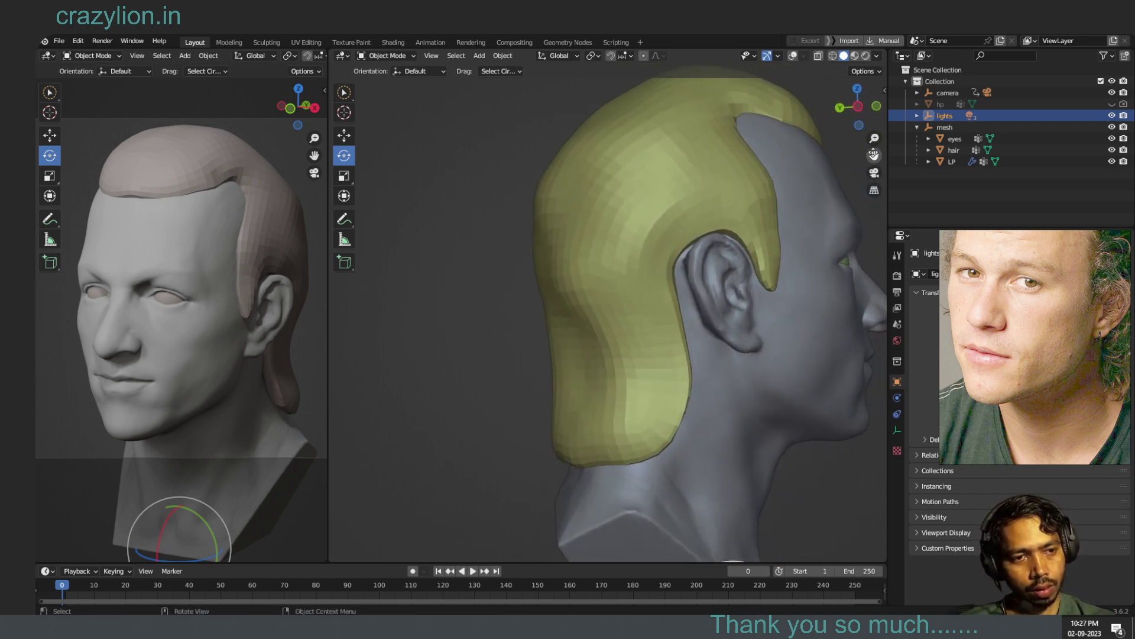
left_click_drag(875, 155, 697, 237)
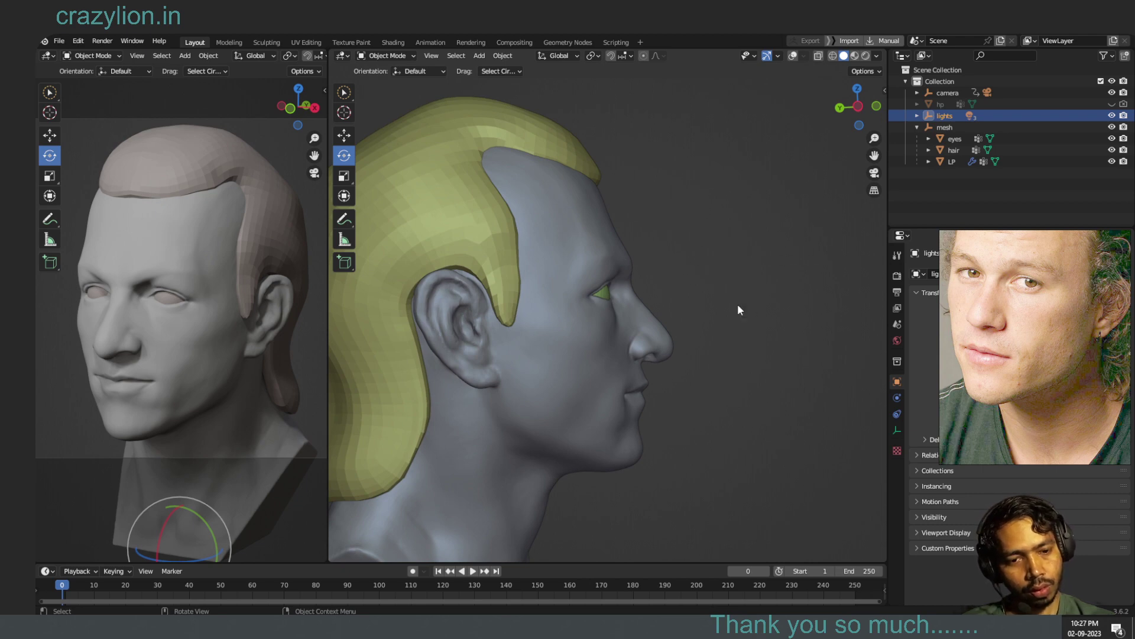
left_click(662, 343)
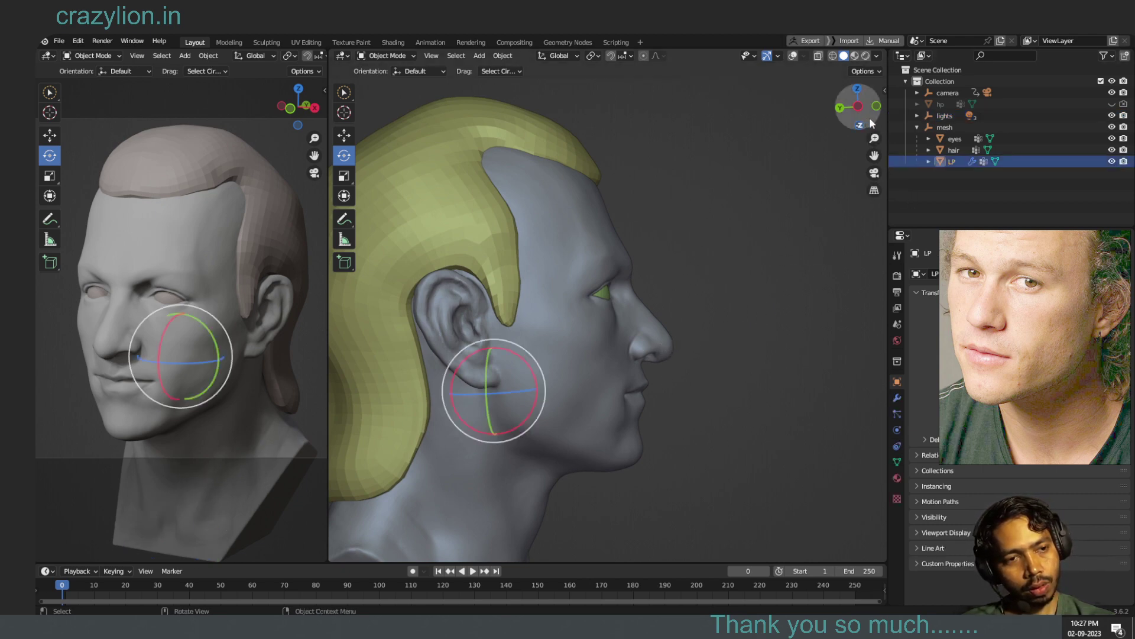
left_click_drag(871, 123, 870, 124)
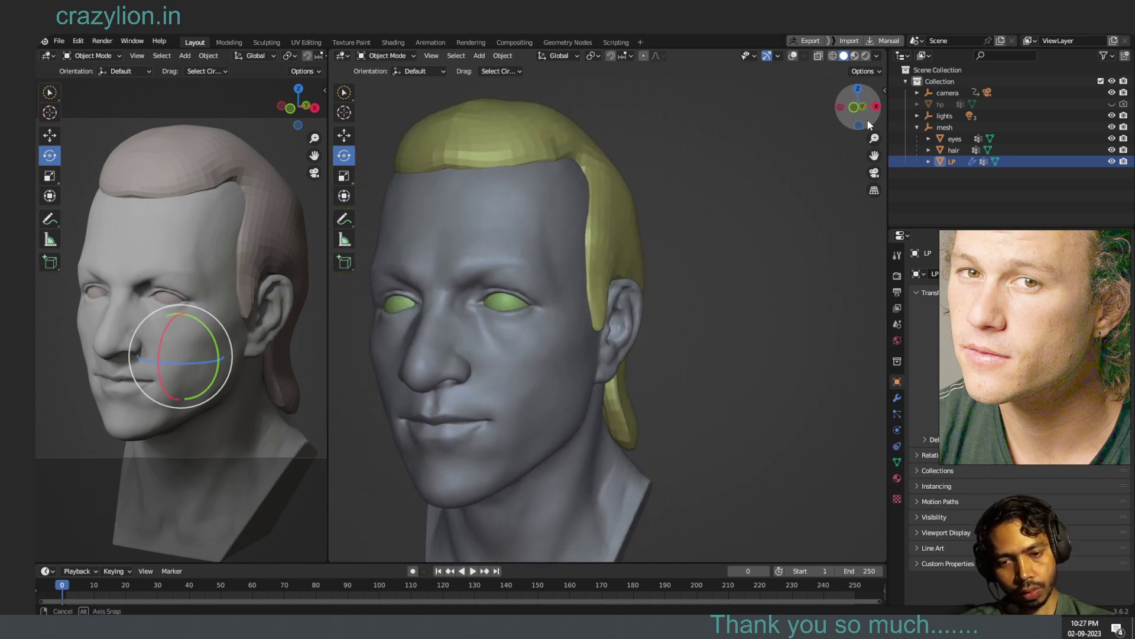
left_click_drag(874, 139, 884, 159)
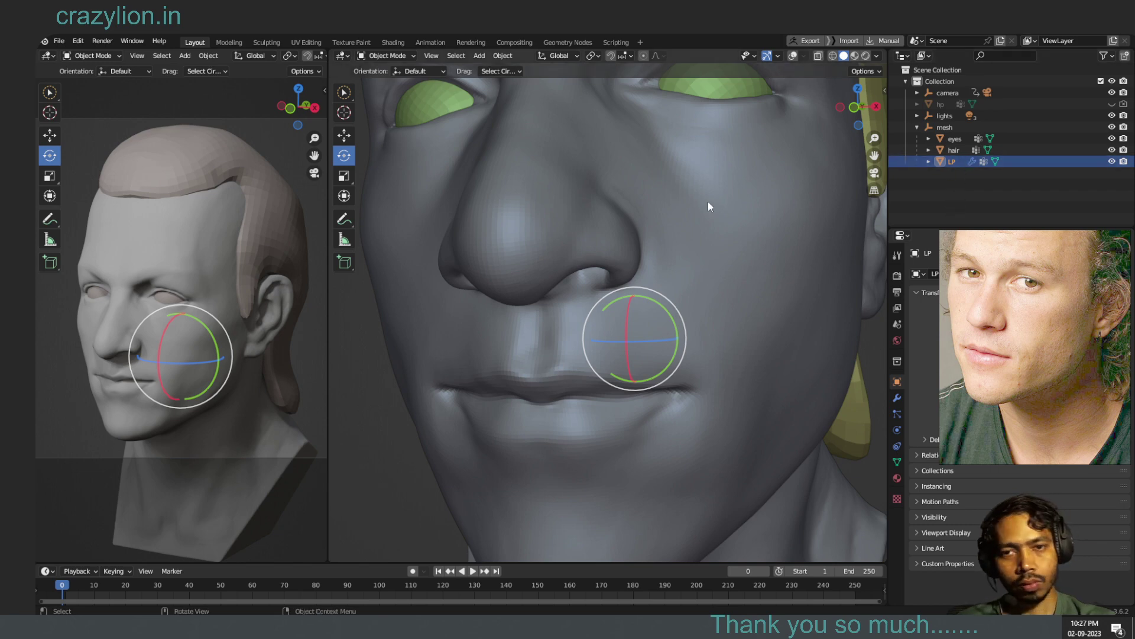
left_click(406, 56)
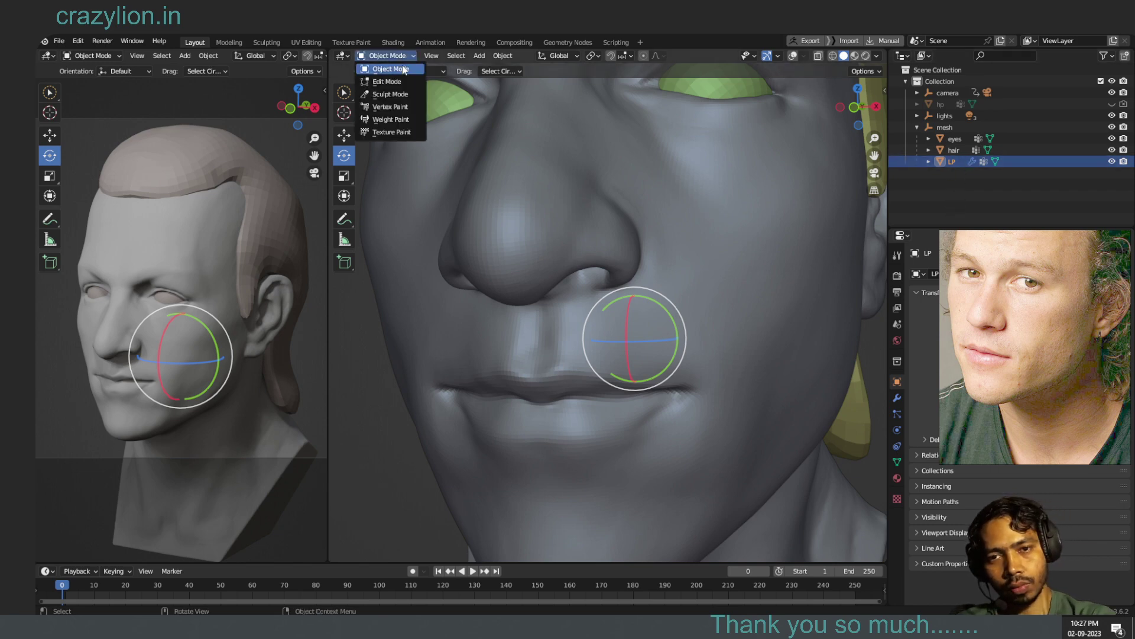
- In Sculpt Mode with the Draw brush, shape and smooth the lower lip and mouth corner
left_click(399, 95)
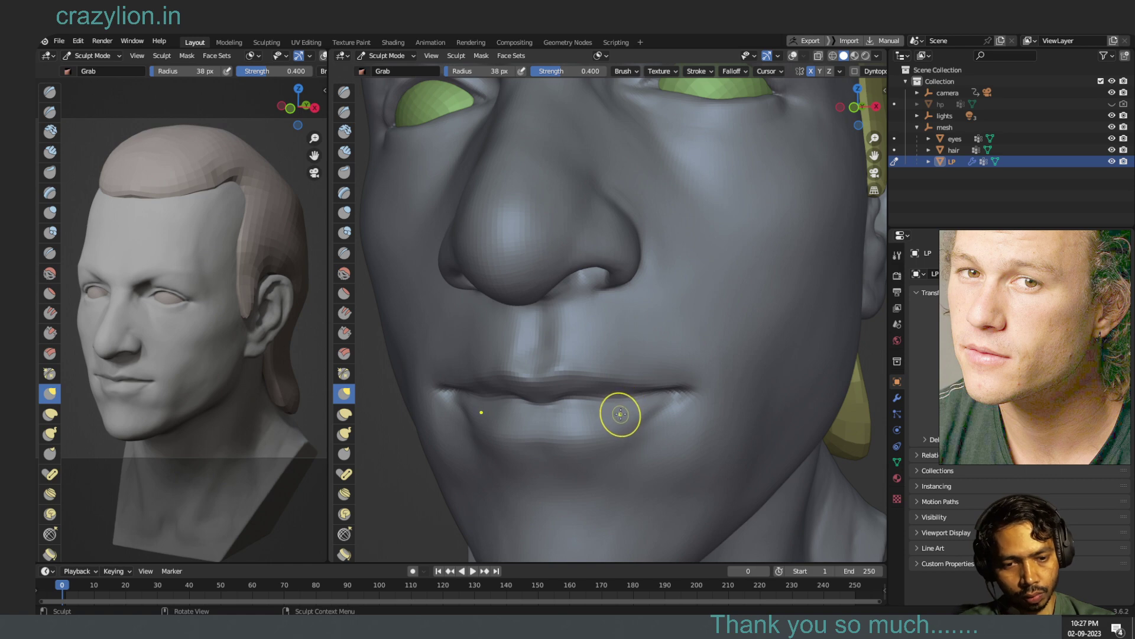
key("x")
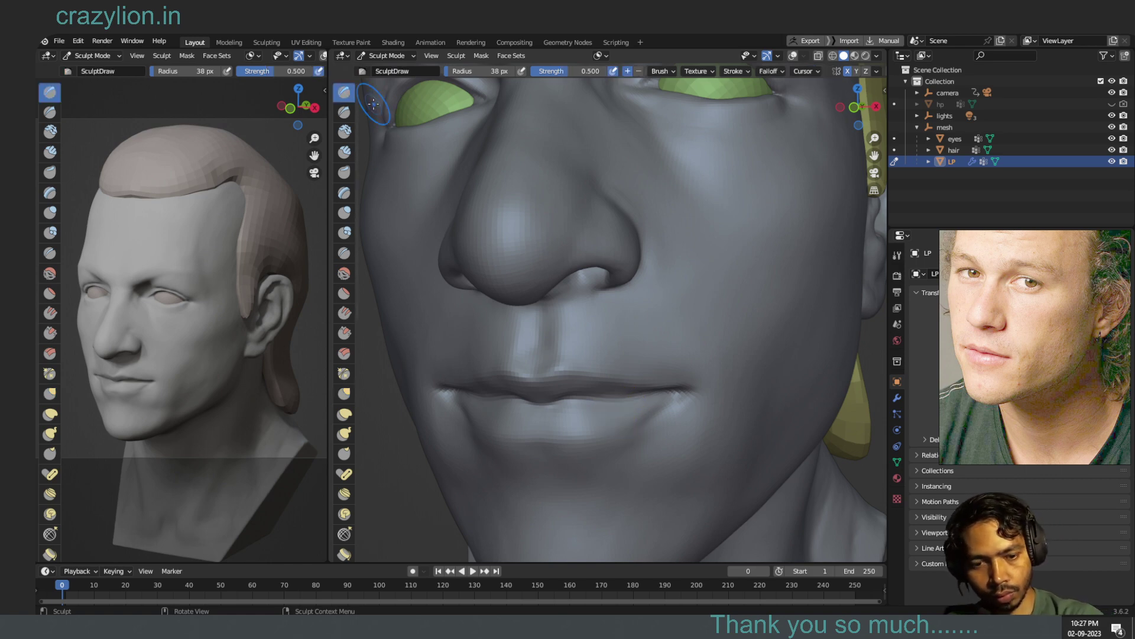
mouse_move(607, 407)
left_mouse_down()
mouse_move(591, 412)
mouse_move(656, 400)
mouse_move(554, 432)
left_mouse_up()
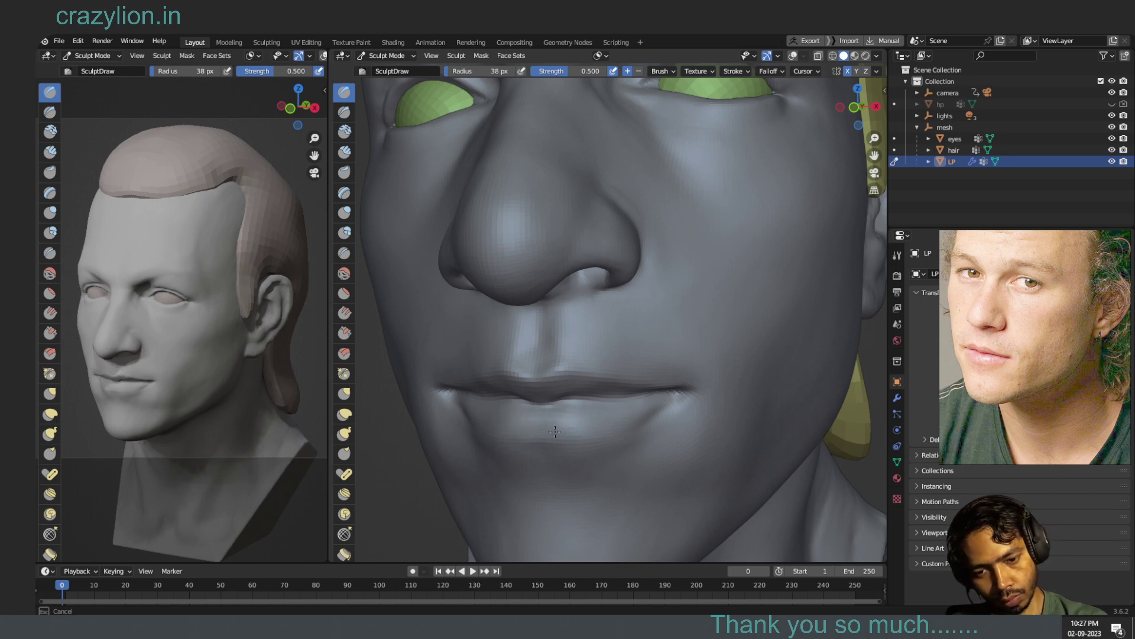
mouse_move(554, 431)
left_mouse_down("shift")
mouse_move(545, 417)
mouse_move(638, 430)
left_mouse_up("shift")
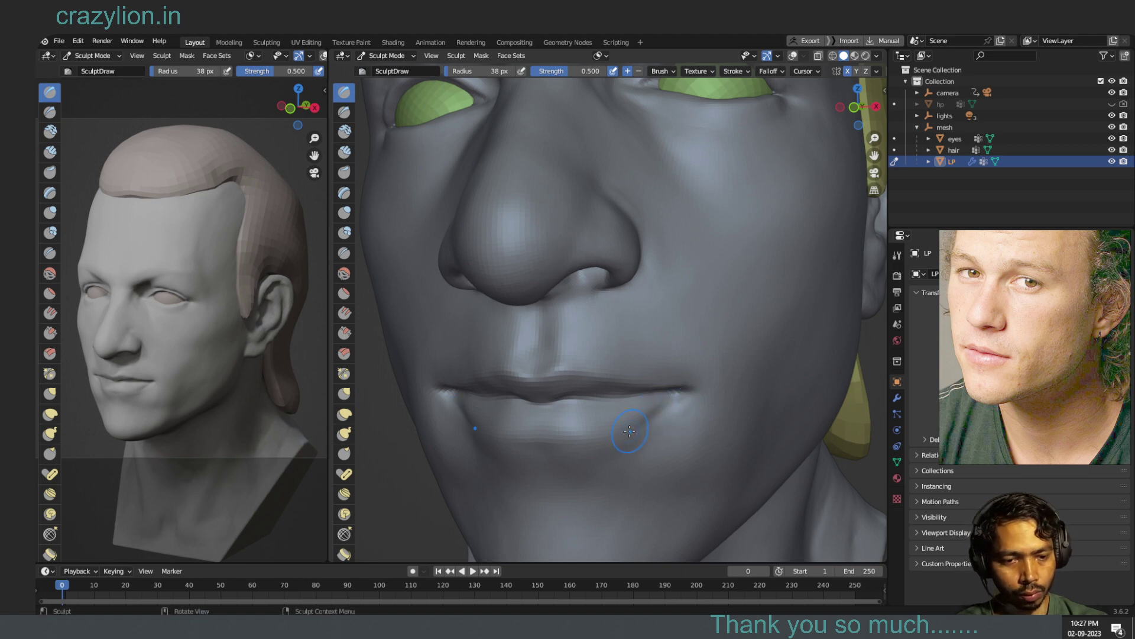
mouse_move(644, 417)
left_mouse_down("shift")
mouse_move(670, 398)
mouse_move(701, 411)
left_mouse_up("shift")
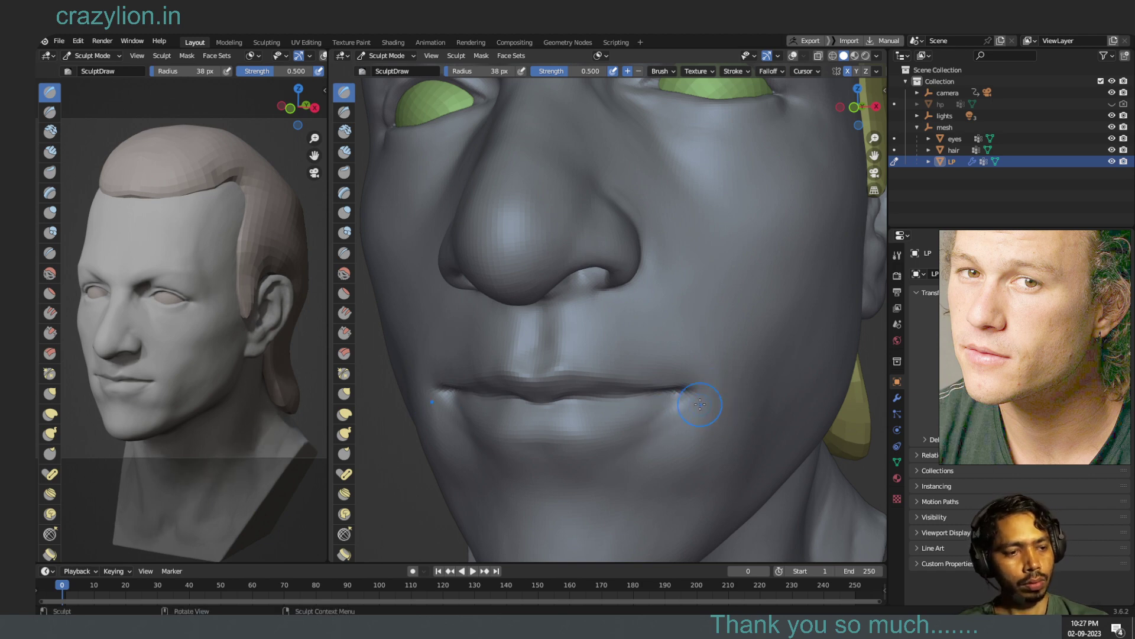
left_click_drag(686, 383, 664, 384)
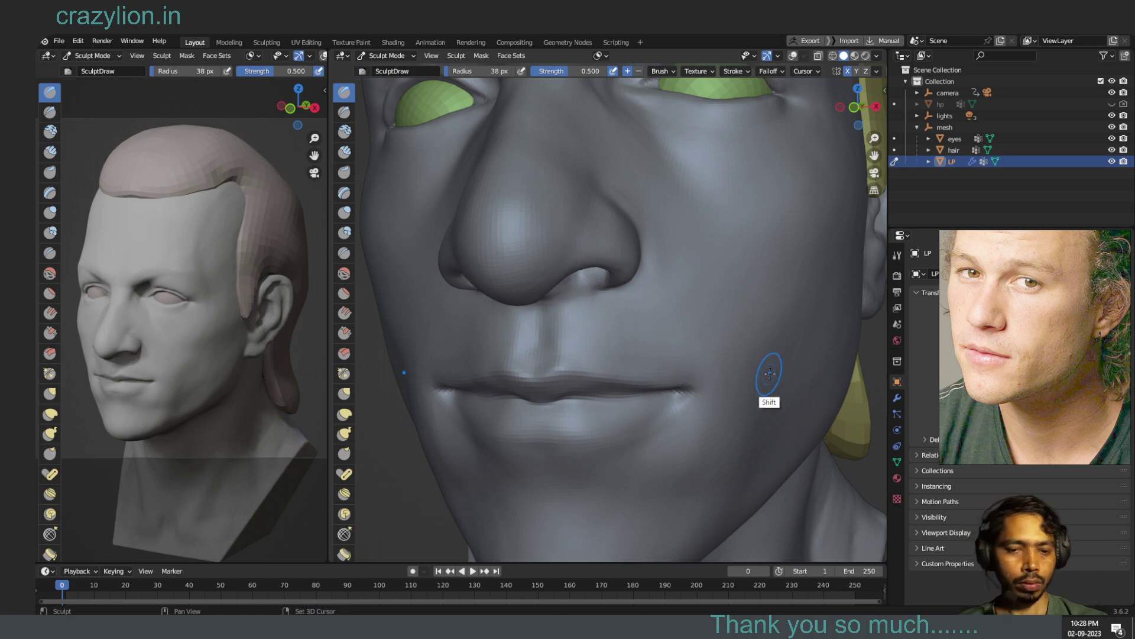
mouse_move(655, 437)
left_mouse_down("shift")
mouse_move(683, 405)
mouse_move(647, 443)
left_mouse_up("shift")
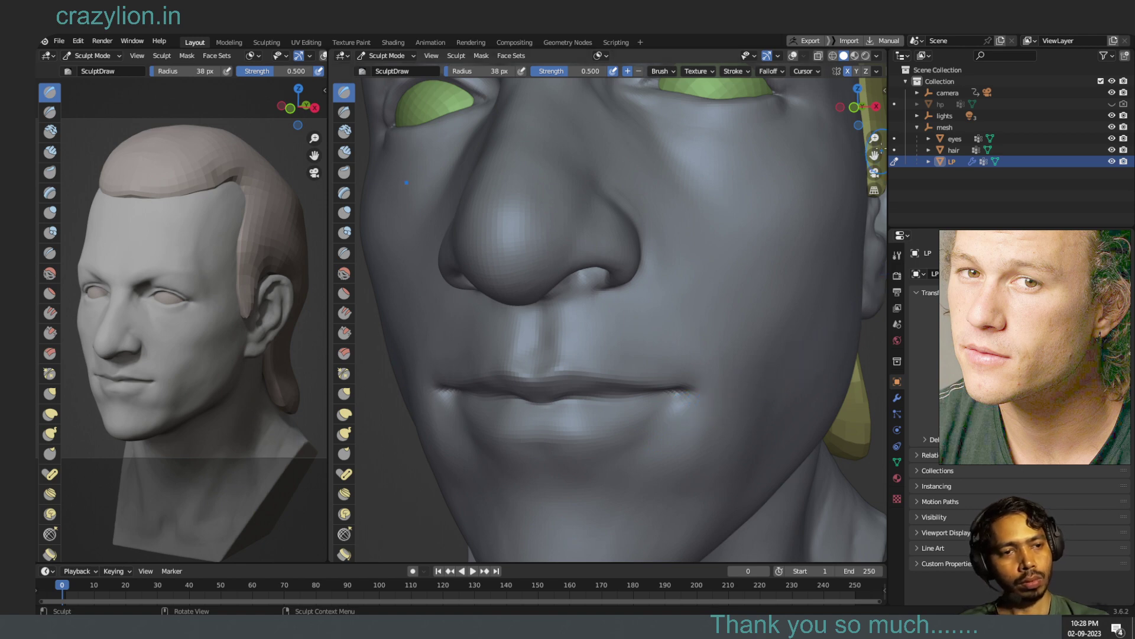
- From a frontal view, reshape the lower lip toward its right corner
left_click_drag(867, 117, 875, 121)
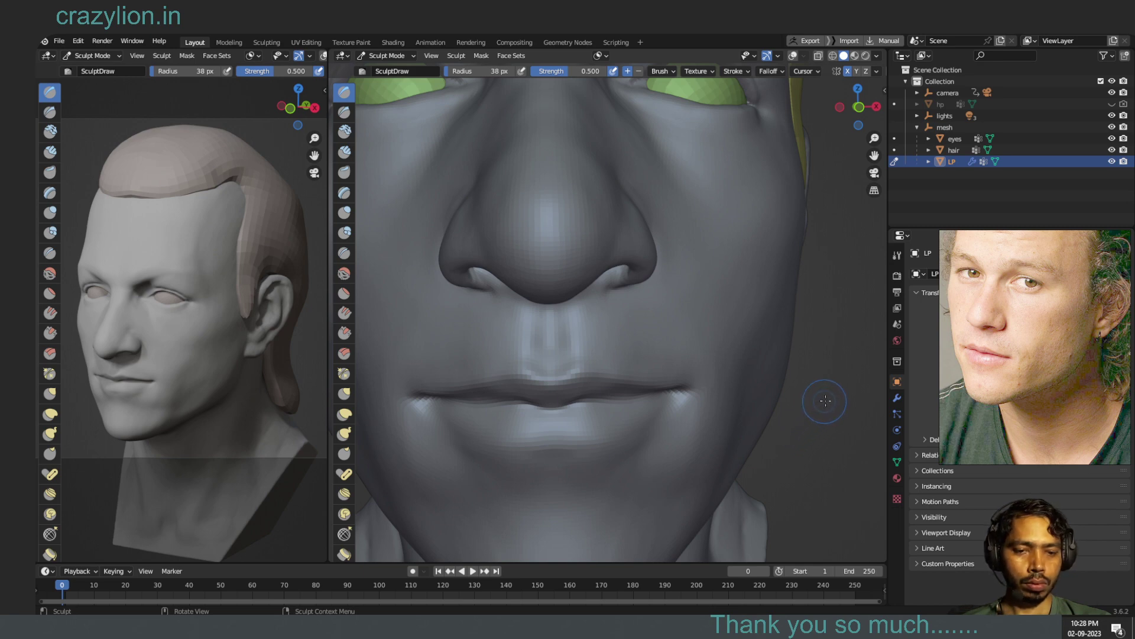
left_click_drag(869, 125, 834, 99)
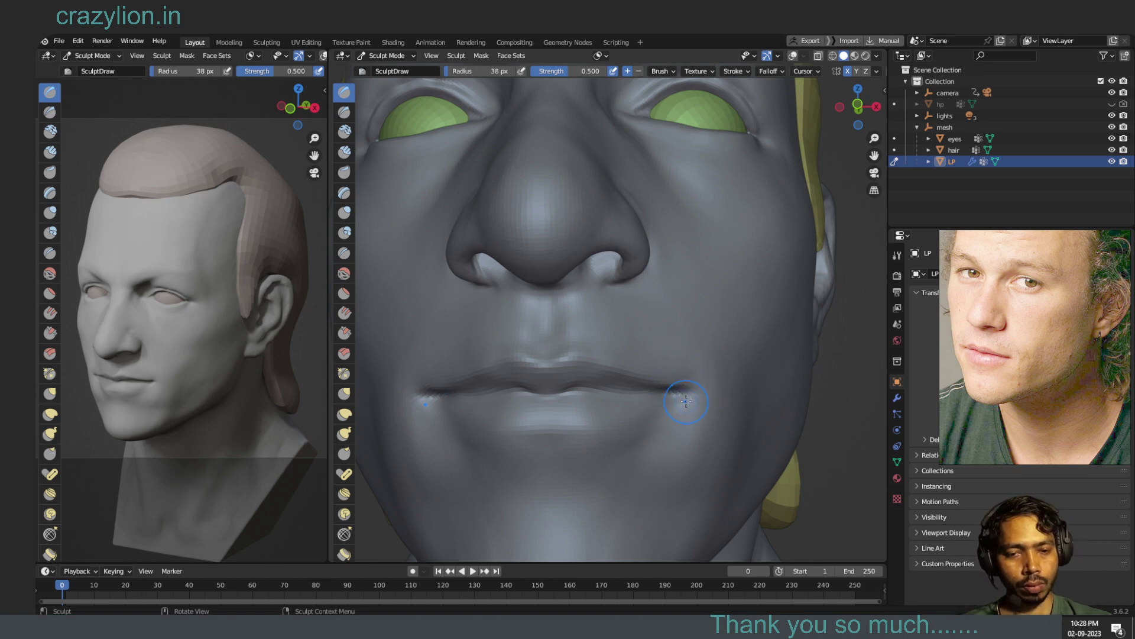
left_click_drag(622, 397, 594, 399)
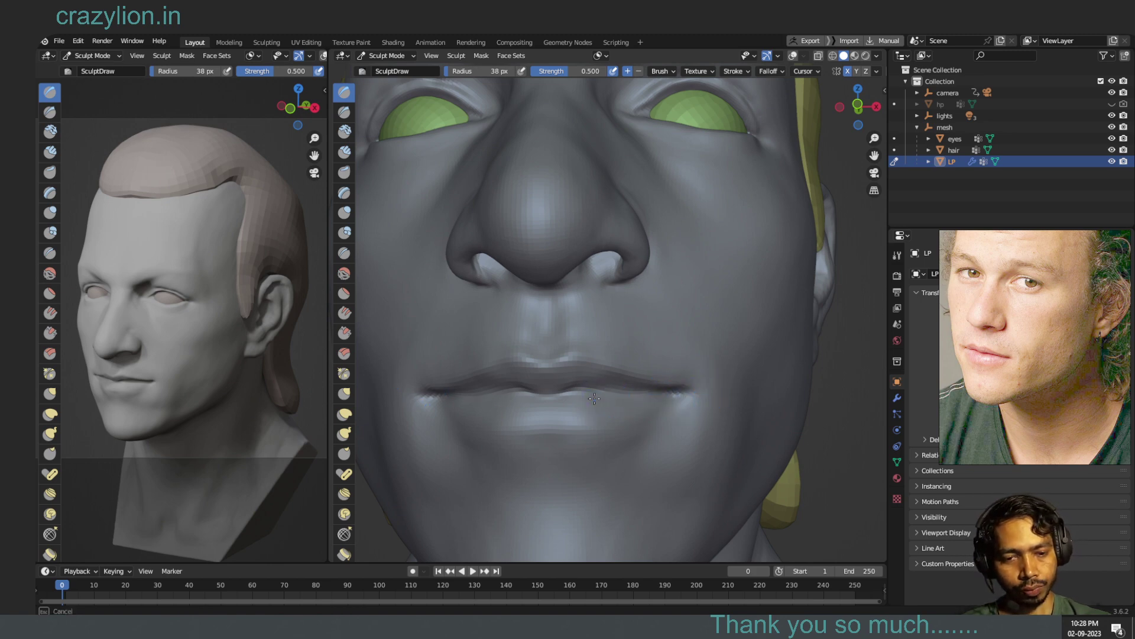
left_click_drag(629, 393, 627, 399)
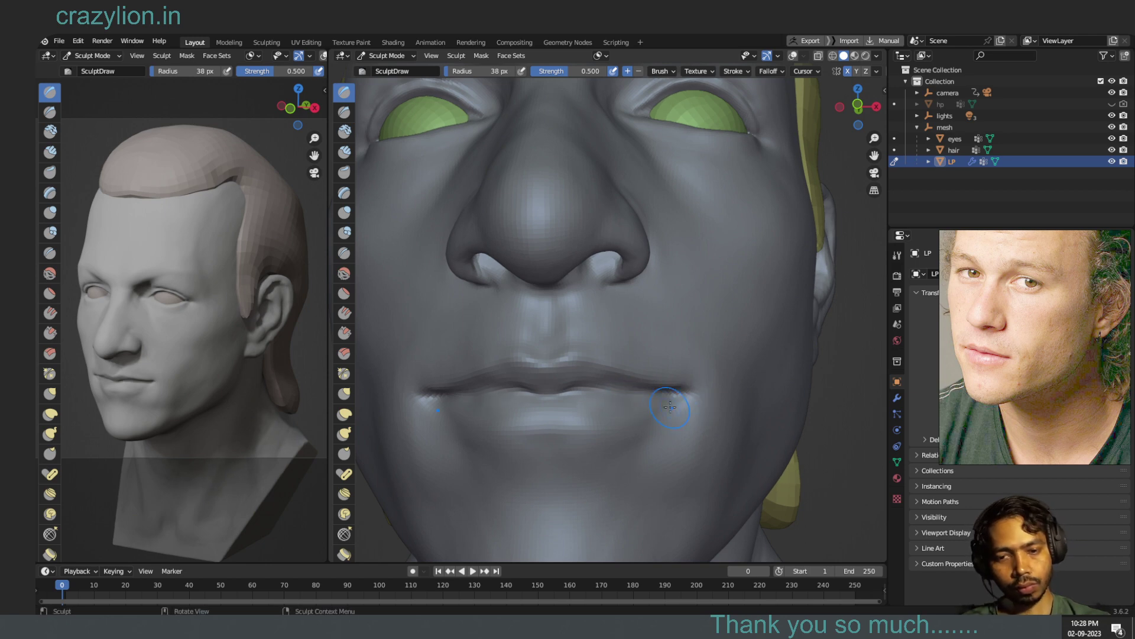
left_click(345, 112)
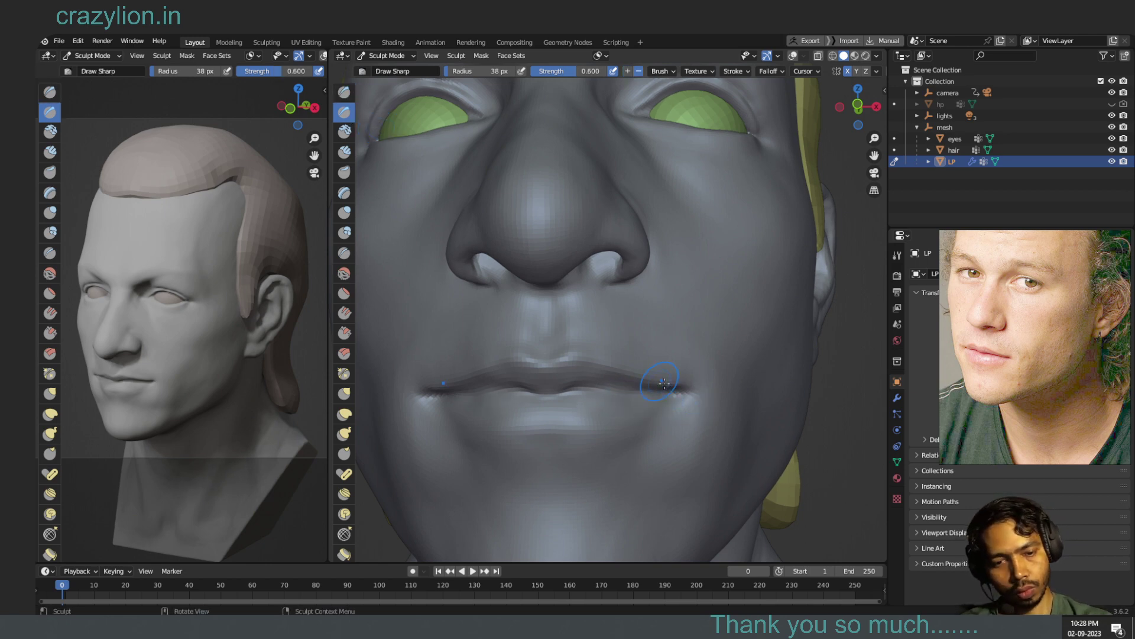
- Deepen the lip corner line and the crease between the lips with Draw Sharp
left_click_drag(662, 392, 586, 389)
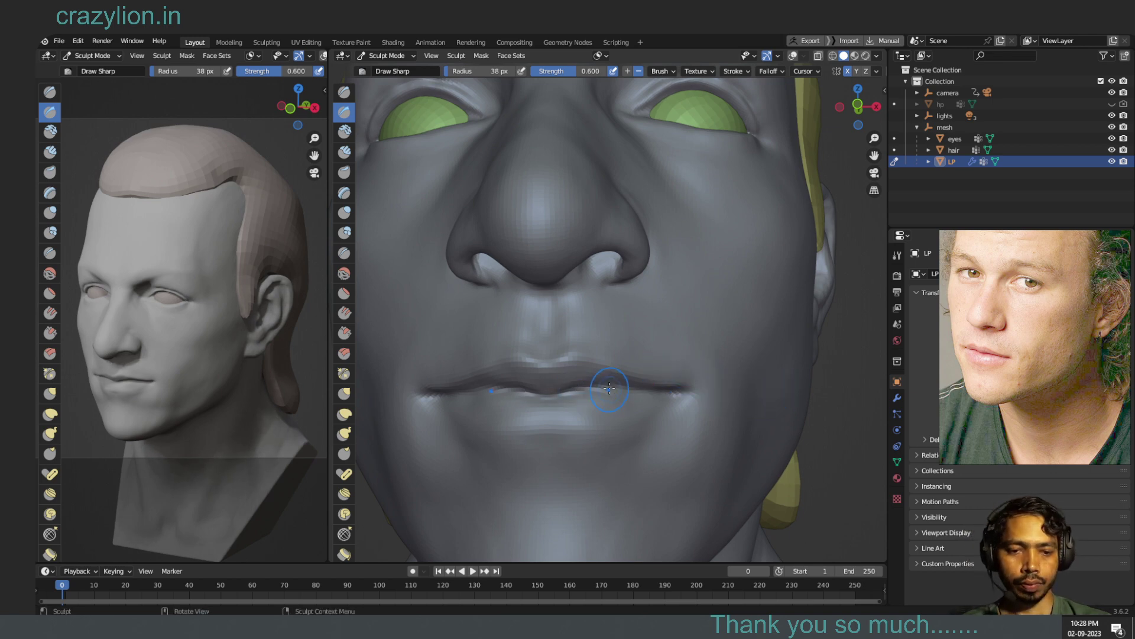
mouse_move(609, 388)
left_mouse_down()
mouse_move(690, 398)
mouse_move(690, 385)
left_mouse_up()
left_click_drag(858, 108, 852, 97)
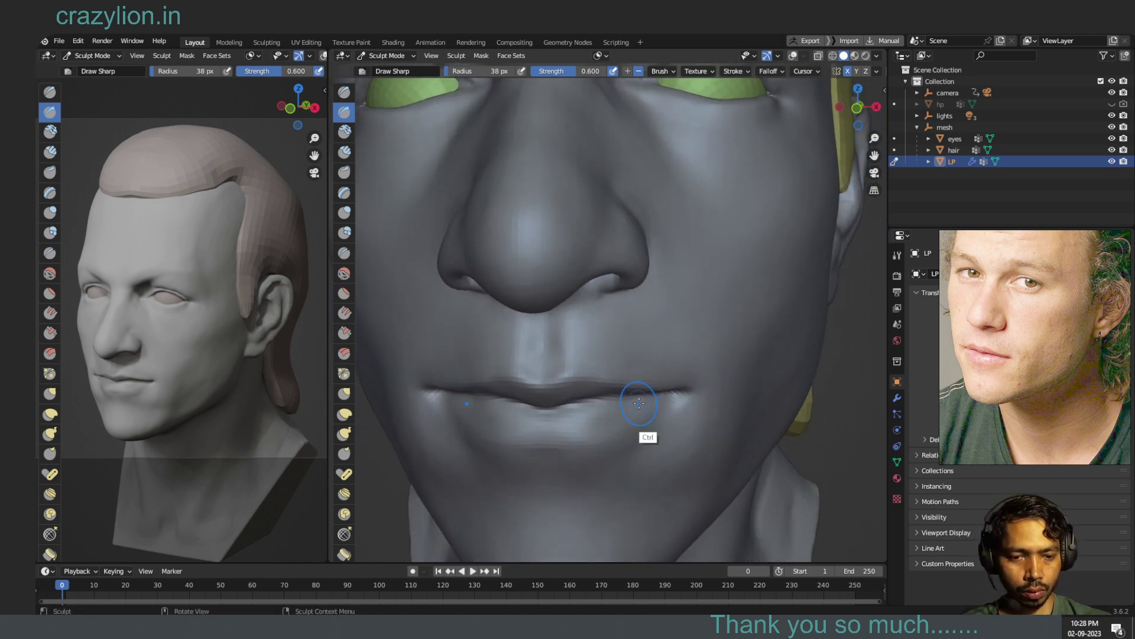
- Carve inward beneath the lower lip and smooth the skin around the mouth
mouse_move(637, 409)
left_mouse_down("ctrl")
mouse_move(617, 421)
mouse_move(650, 429)
left_mouse_up("ctrl")
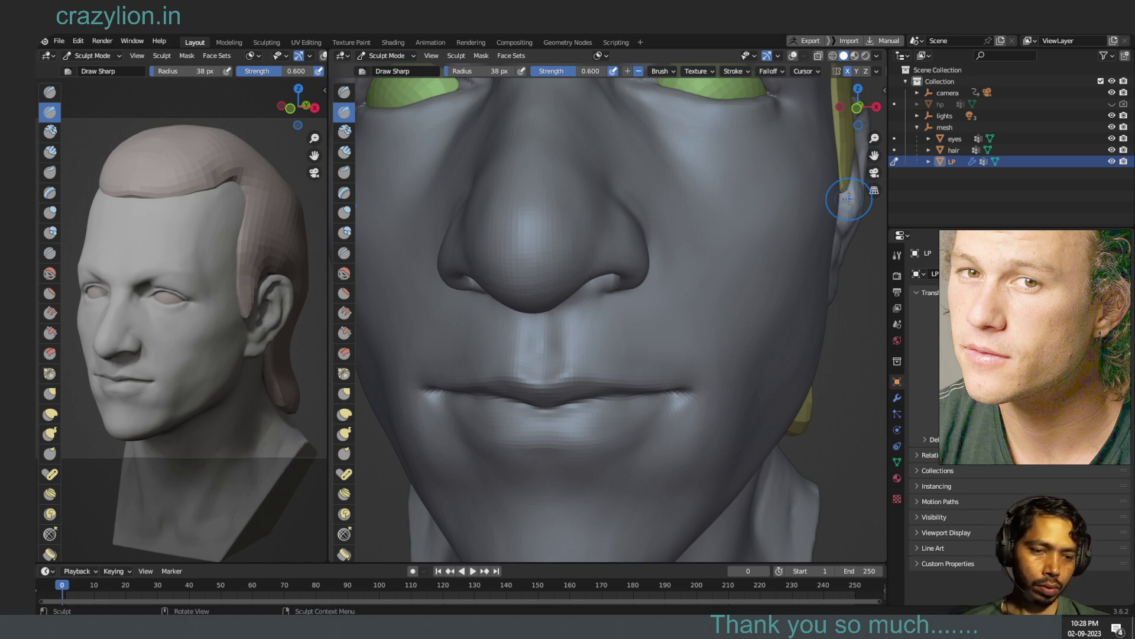
key("ctrl")
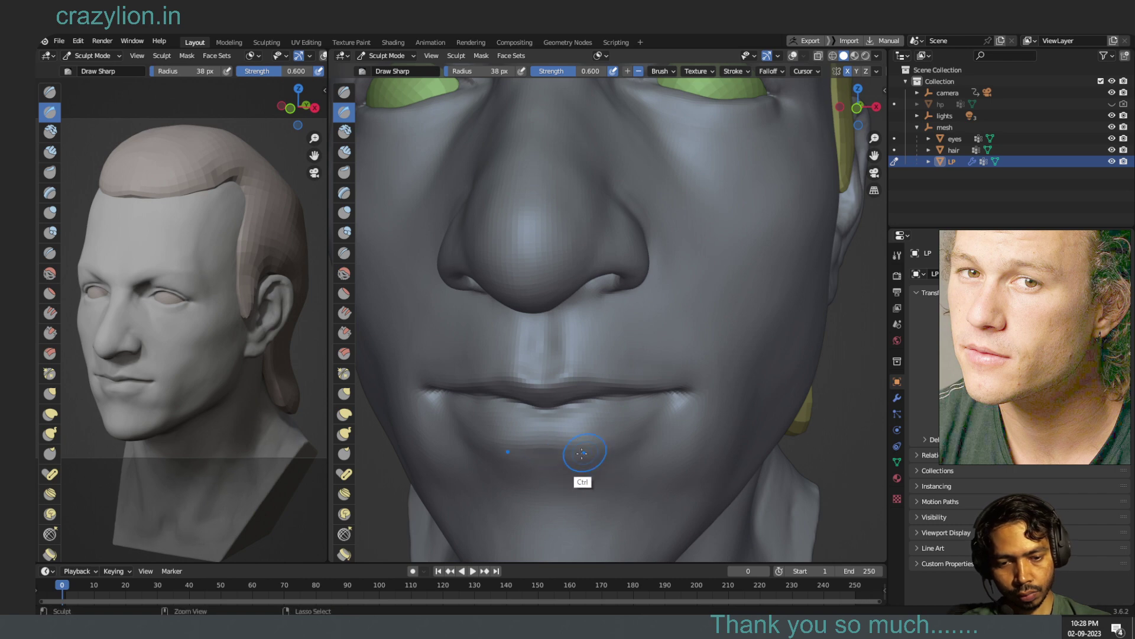
right_click_drag(568, 458, 564, 462, "ctrl")
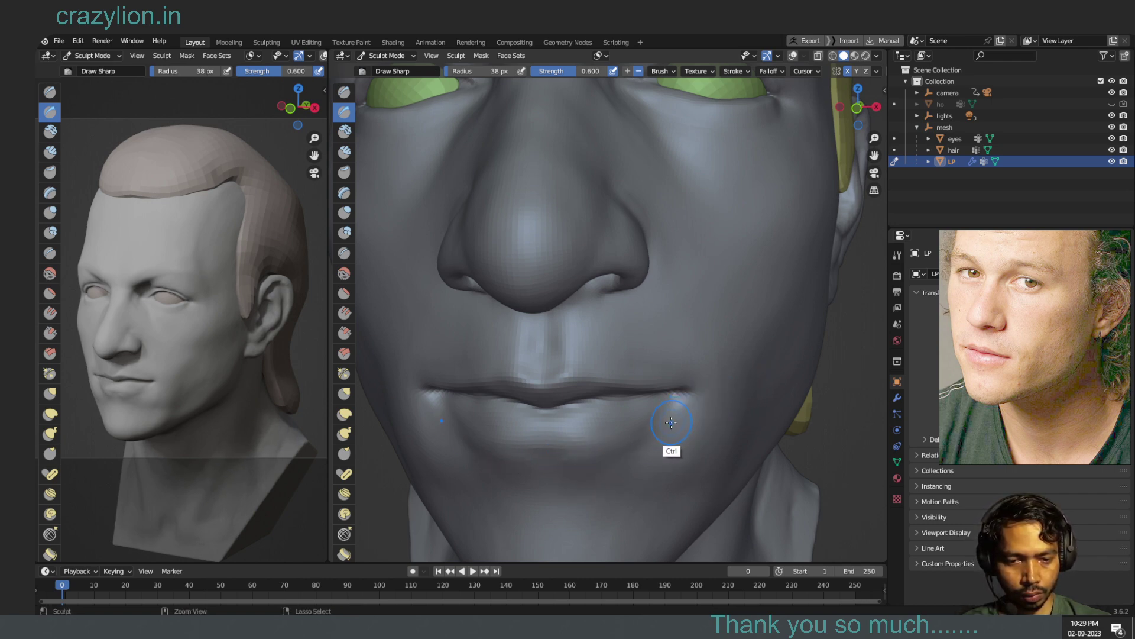
mouse_move(578, 456)
right_mouse_down("ctrl")
mouse_move(569, 451)
mouse_move(598, 464)
mouse_move(520, 463)
mouse_move(613, 459)
mouse_move(741, 396)
right_mouse_up("ctrl")
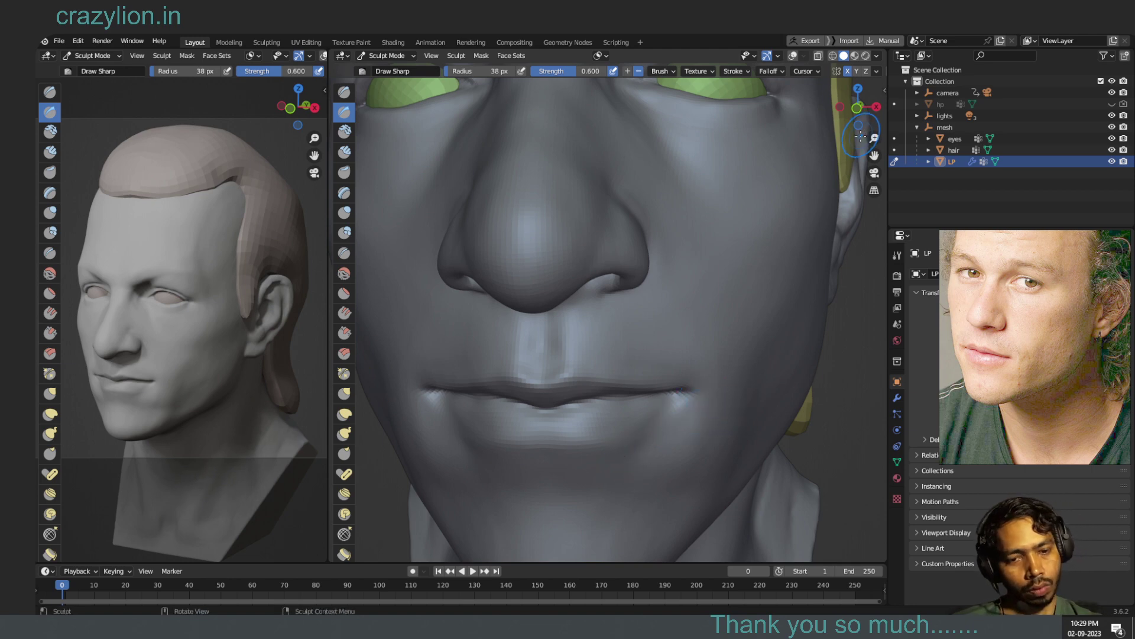
right_click_drag(643, 427, 649, 428, "shift")
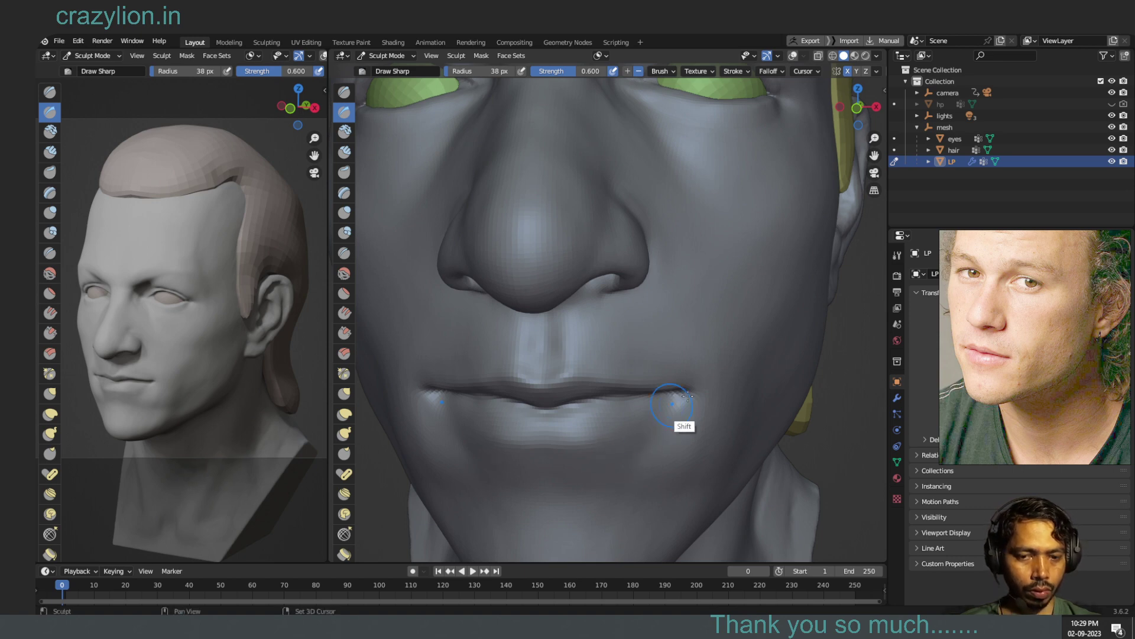
left_click_drag(861, 113, 867, 115)
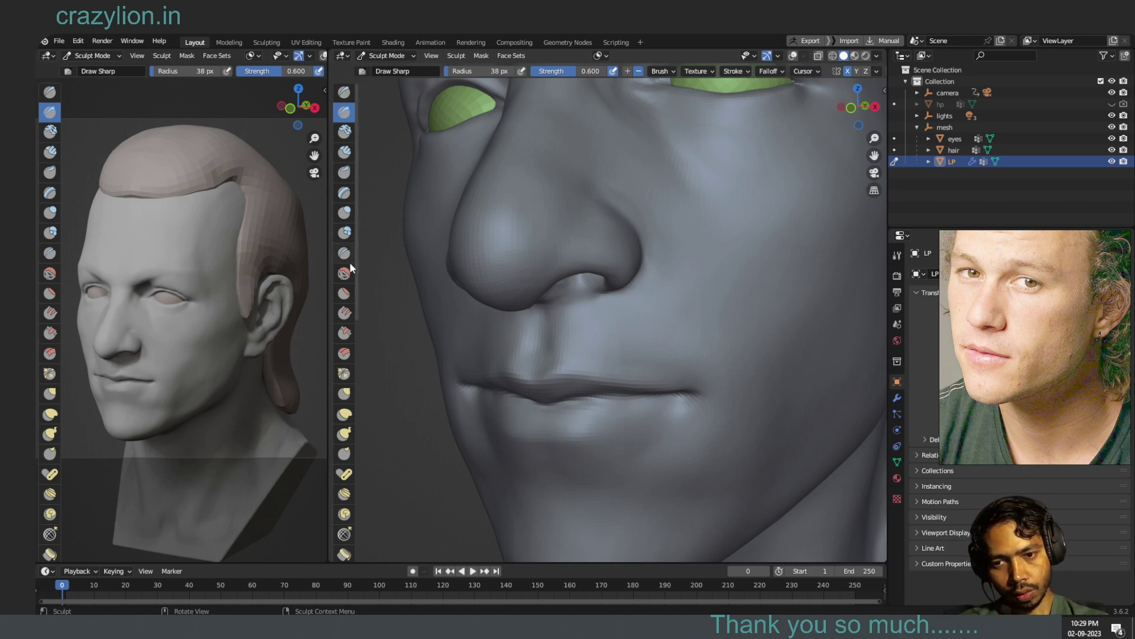
- With Clay Strips, build up the lips and dab clay at the mouth corner
left_click(345, 152)
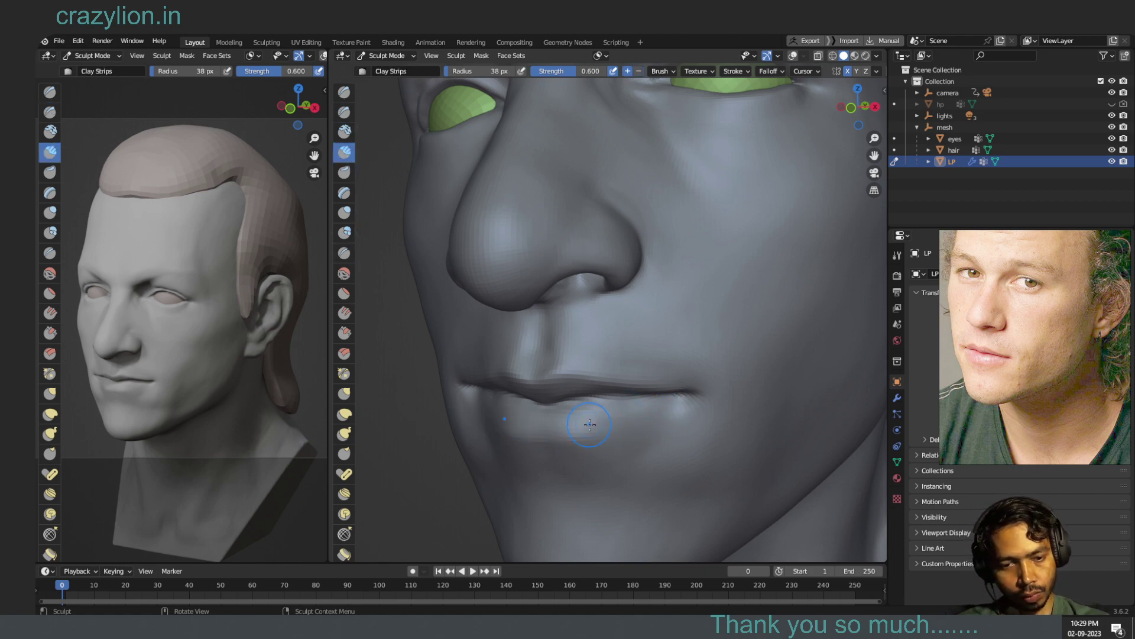
left_click_drag(590, 424, 654, 396)
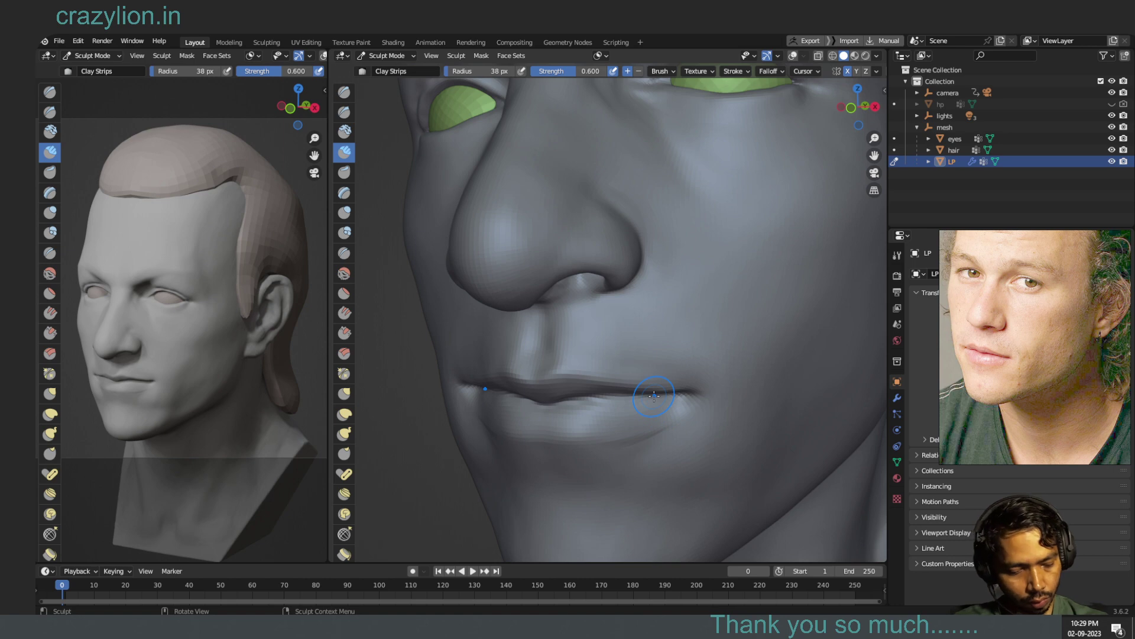
left_click_drag(592, 429, 591, 433)
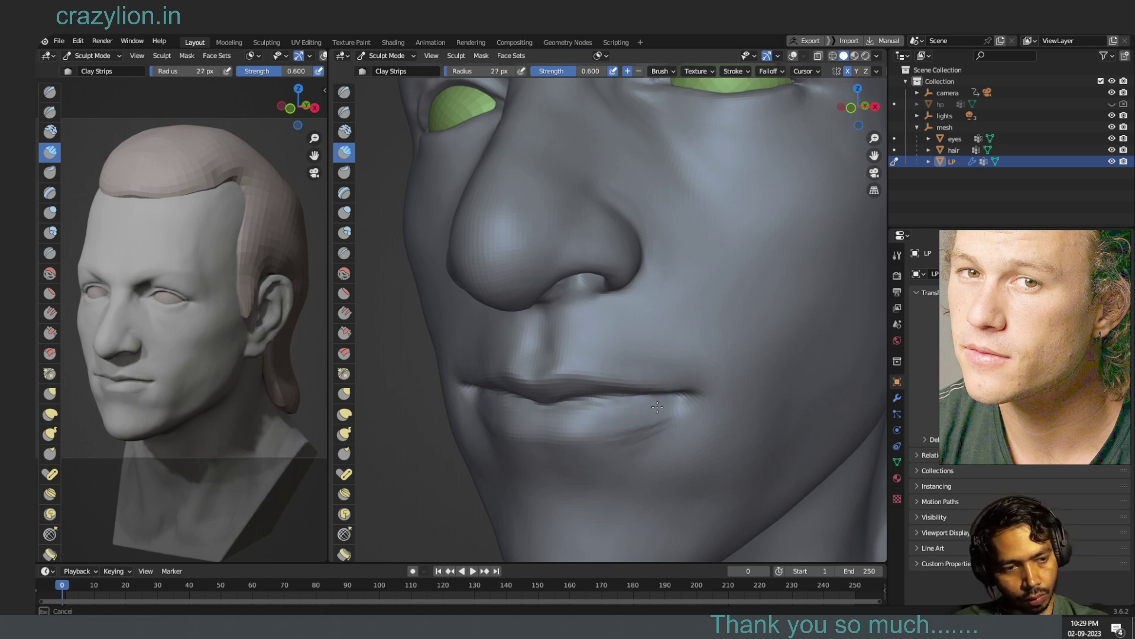
mouse_move(657, 407)
left_mouse_down()
mouse_move(599, 410)
mouse_move(674, 416)
mouse_move(658, 382)
left_mouse_up()
left_click(633, 407)
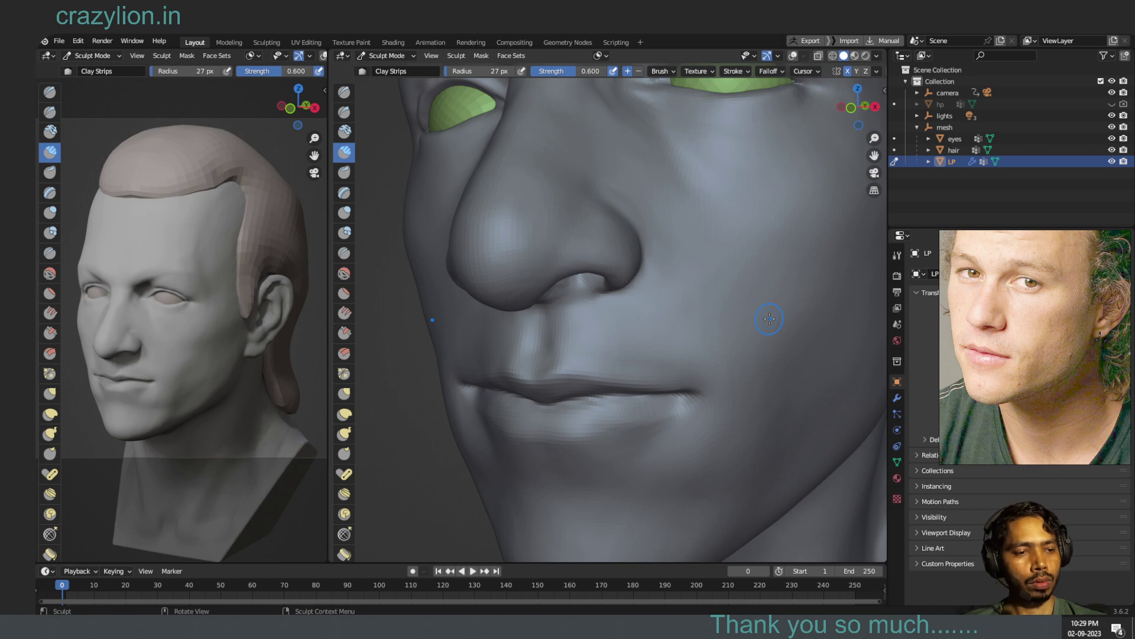
- Smooth the lip corner, the cheek beside the mouth and the area under the lower lip
left_click_drag(682, 412, 675, 406, "shift")
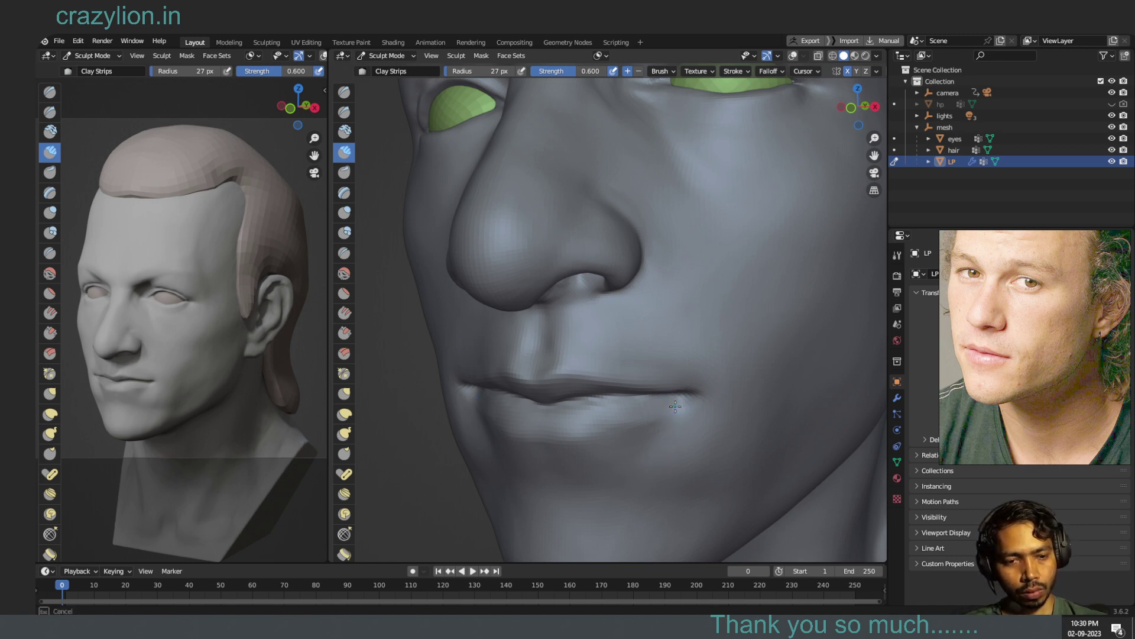
mouse_move(593, 425)
left_mouse_down("shift")
mouse_move(682, 397)
mouse_move(665, 418)
left_mouse_up("shift")
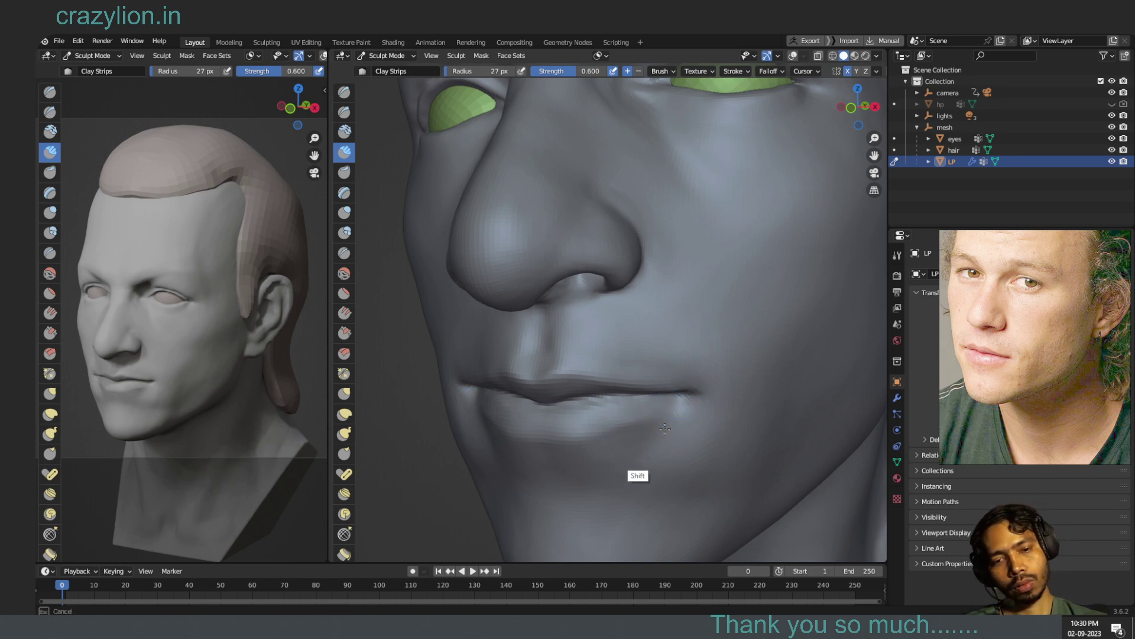
left_click_drag(665, 418, 698, 423, "shift")
left_click(851, 107)
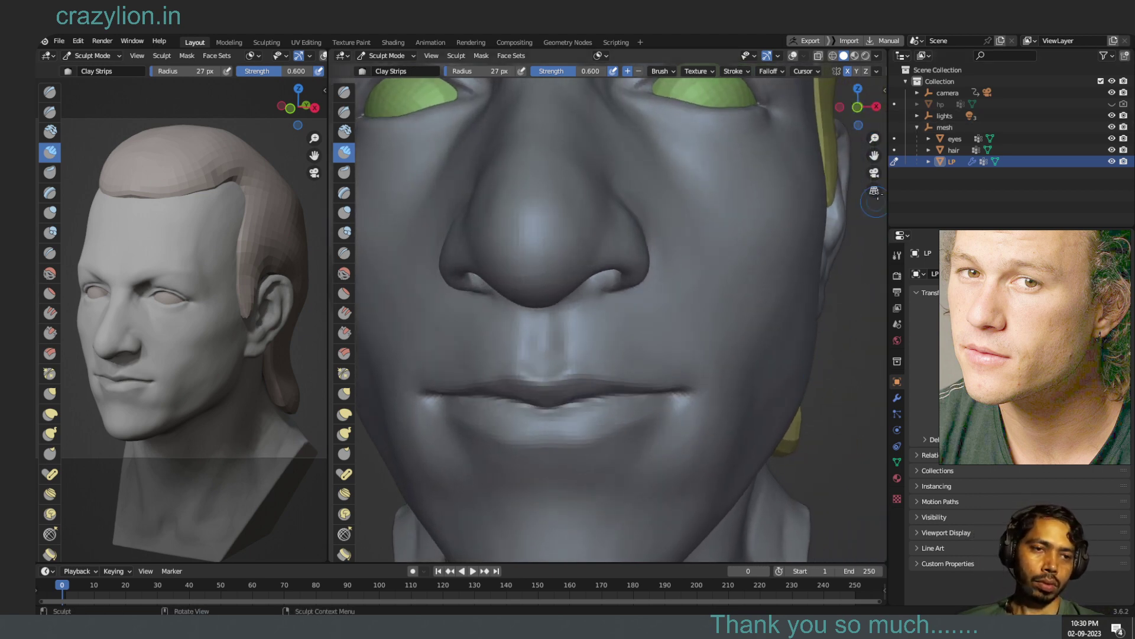
mouse_move(872, 131)
left_mouse_down()
mouse_move(869, 118)
mouse_move(797, 140)
left_mouse_up()
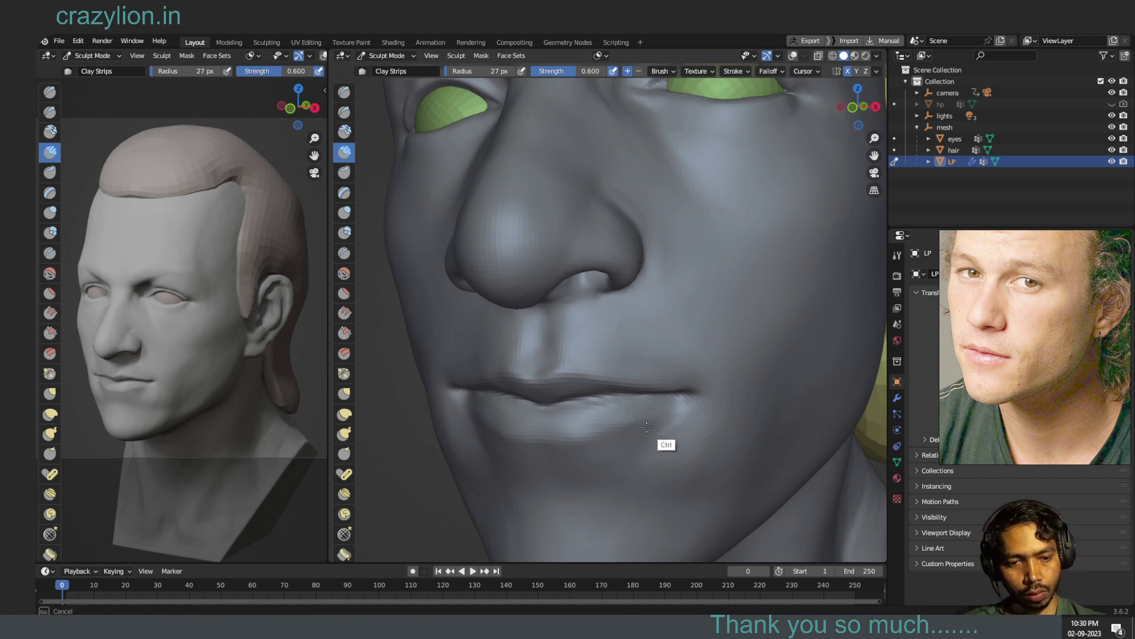
- Sculpt the lip corner and lower lip, and carve into the cheek beside the mouth
left_click_drag(666, 407, 666, 405)
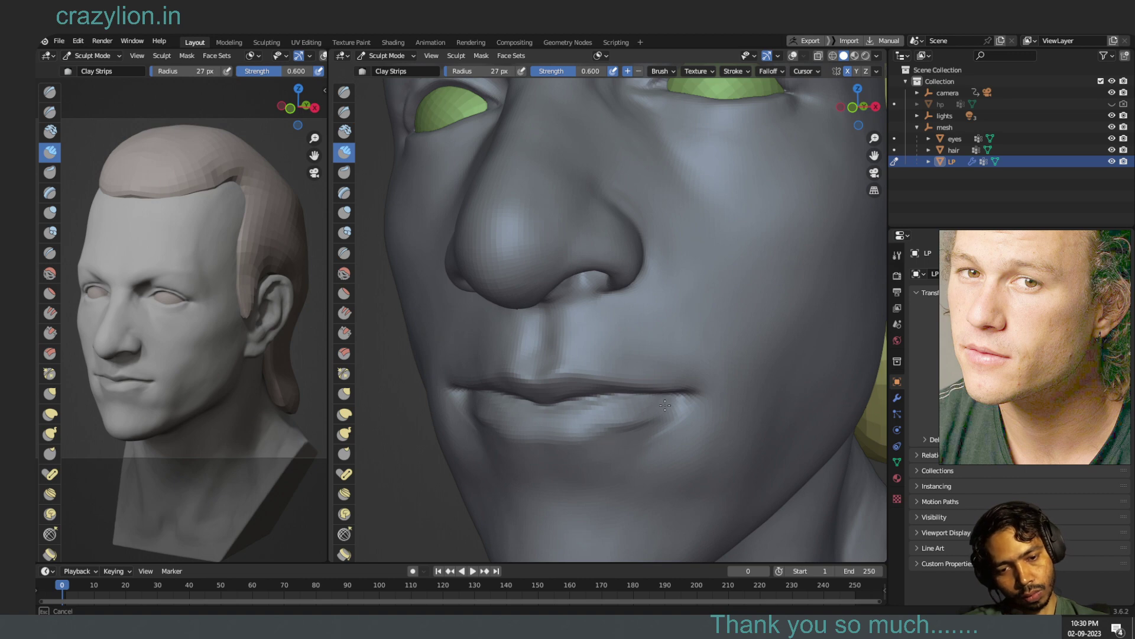
left_click_drag(587, 426, 682, 408)
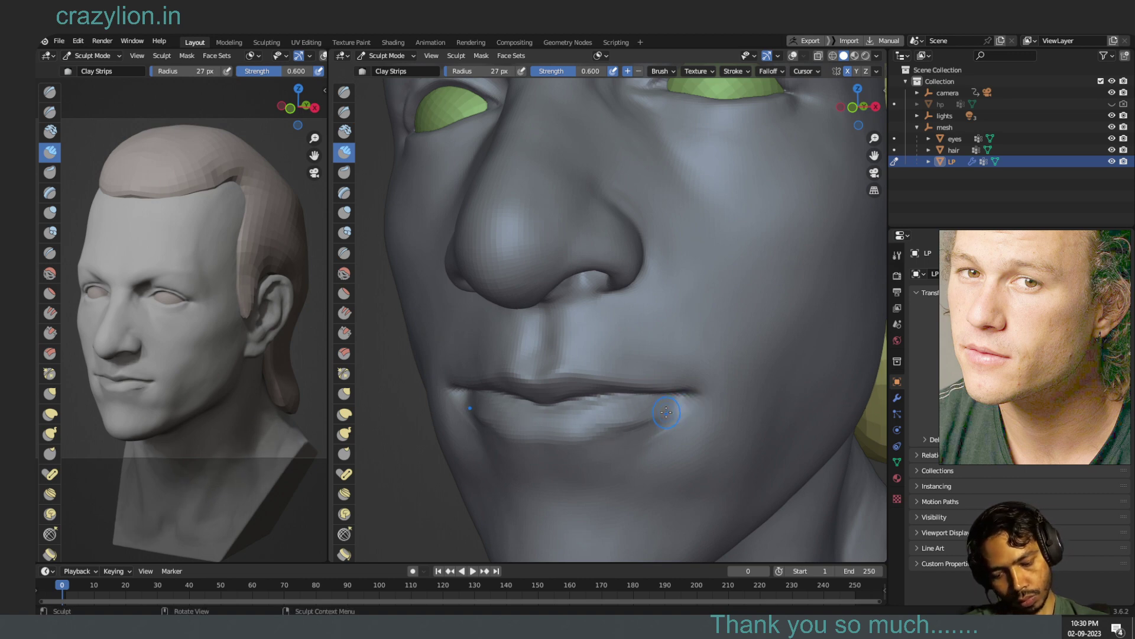
key("shift")
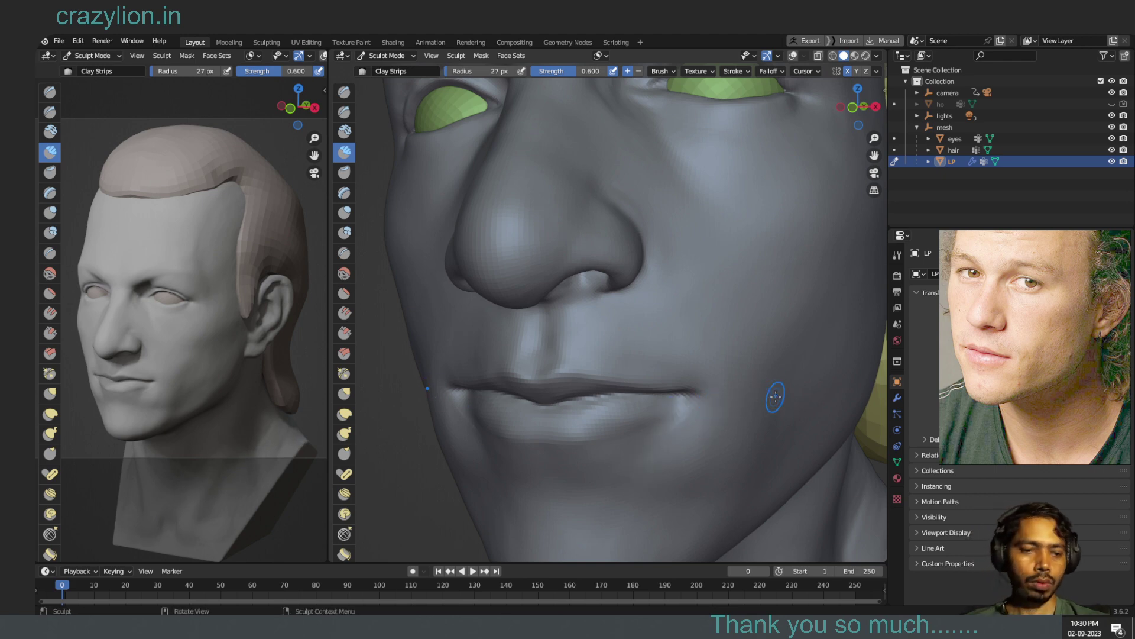
left_click_drag(672, 417, 672, 428, "ctrl")
key("shift")
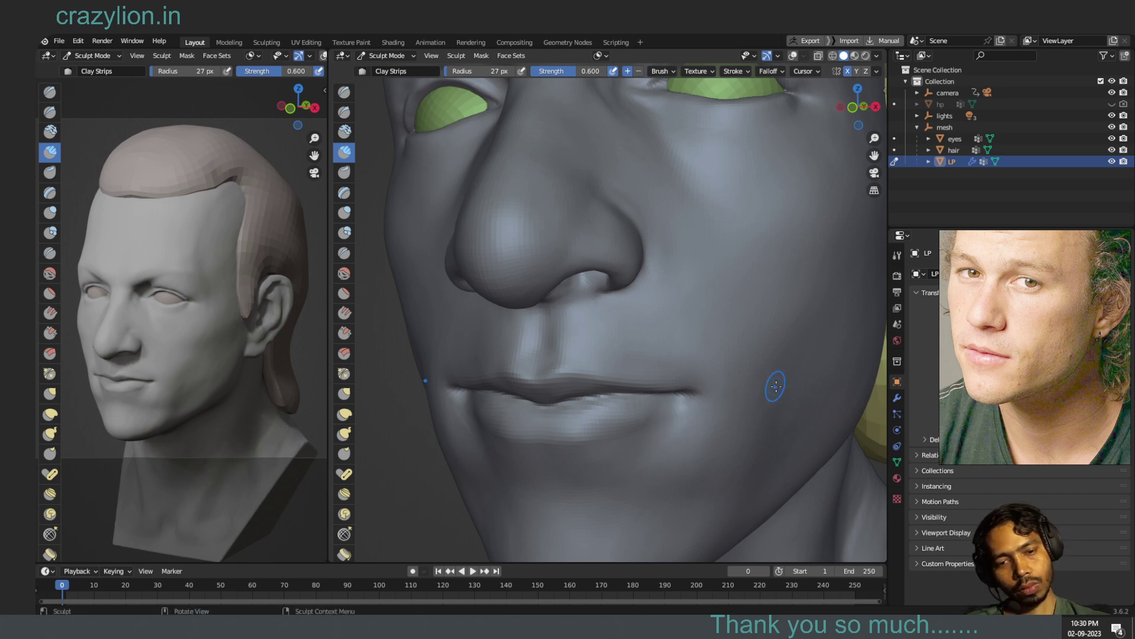
- Add volume along the lower lip, then smooth it and soften the hollow beneath
left_click_drag(620, 432, 566, 419)
left_click_drag(566, 419, 549, 432)
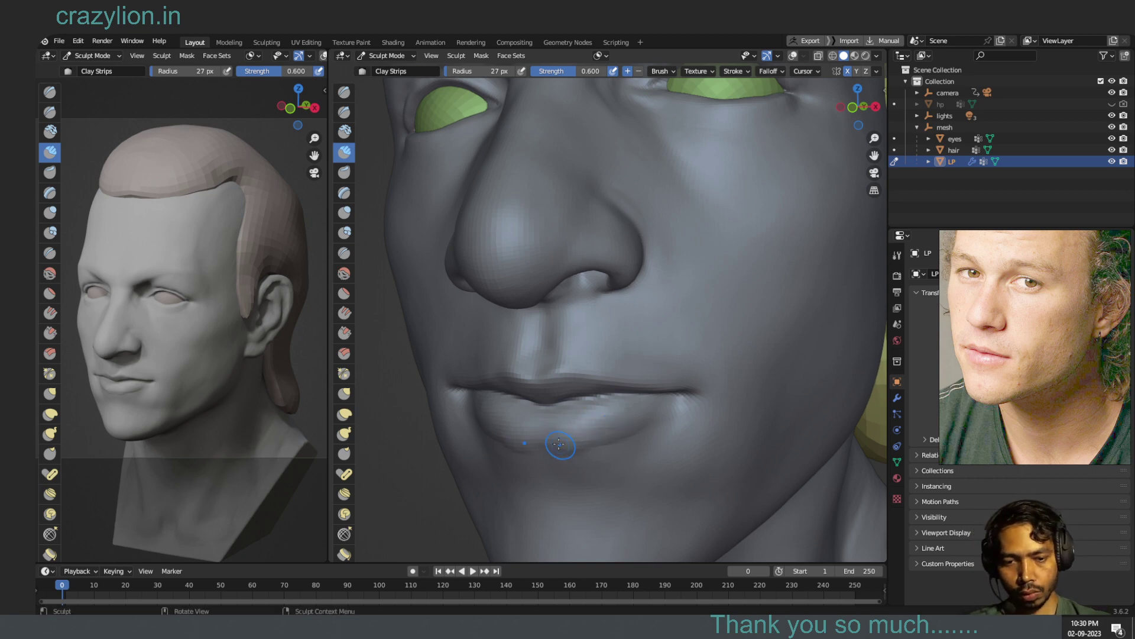
mouse_move(575, 432)
left_mouse_down()
mouse_move(550, 454)
mouse_move(565, 449)
mouse_move(543, 438)
left_mouse_up()
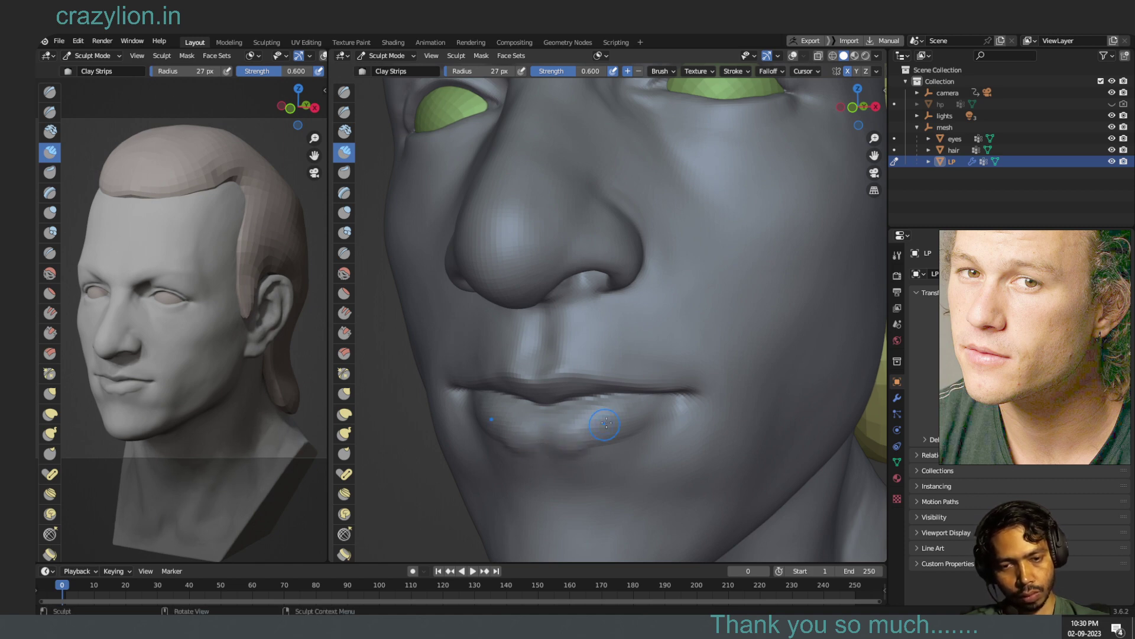
mouse_move(606, 422)
left_mouse_down()
mouse_move(575, 442)
mouse_move(618, 432)
mouse_move(650, 406)
left_mouse_up()
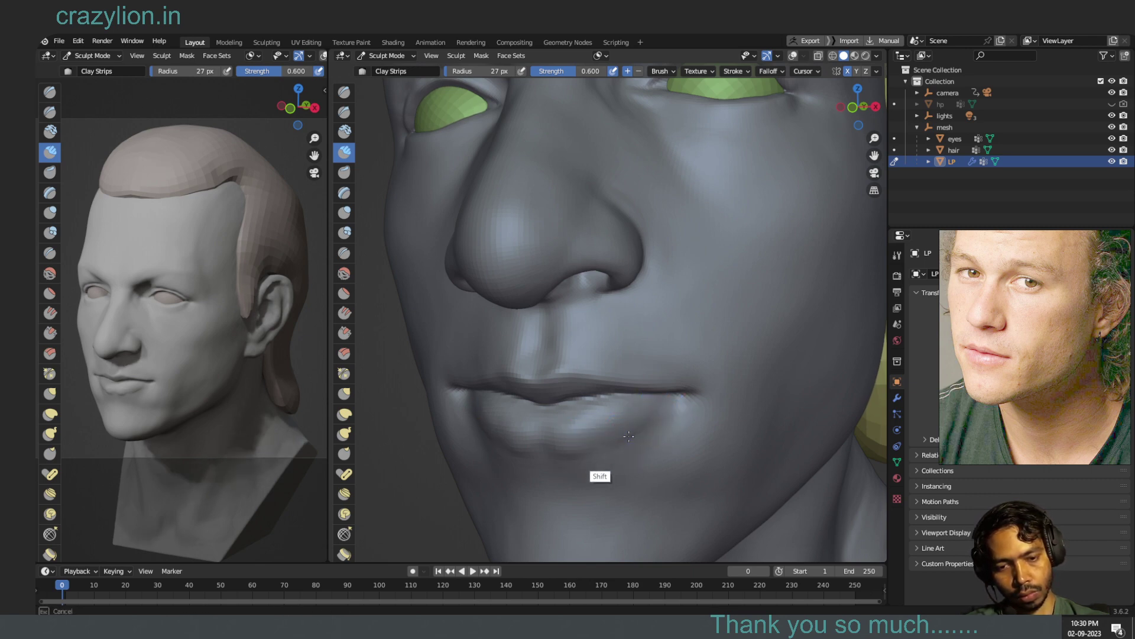
mouse_move(600, 449)
left_mouse_down("shift")
mouse_move(551, 453)
mouse_move(587, 478)
left_mouse_up("shift")
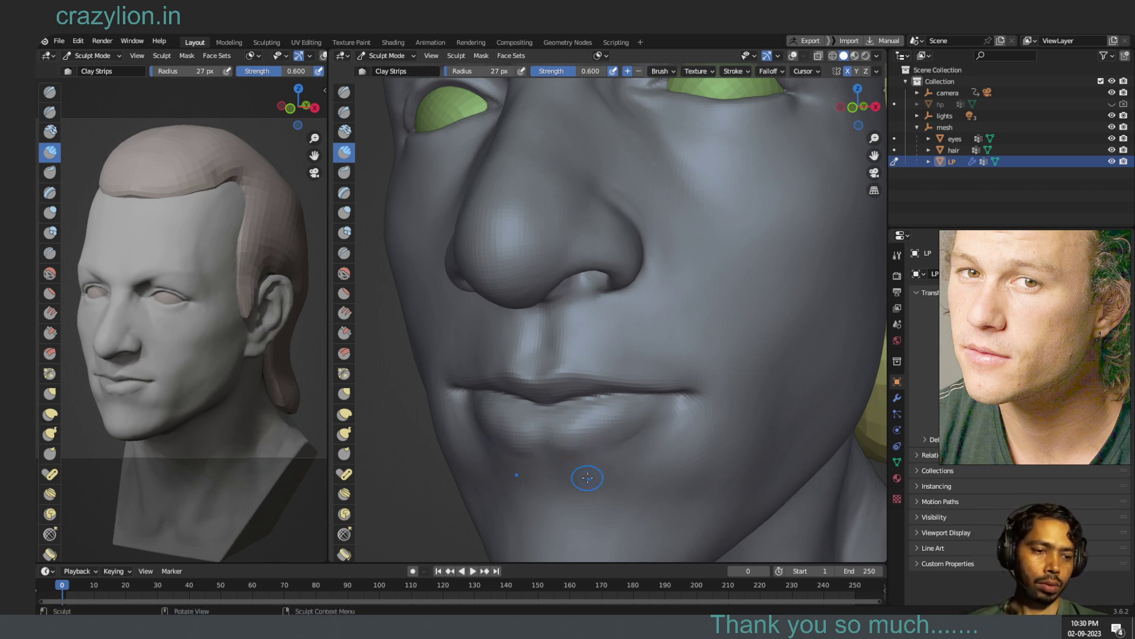
mouse_move(545, 455)
left_mouse_down("shift")
mouse_move(565, 451)
mouse_move(550, 452)
left_mouse_up("shift")
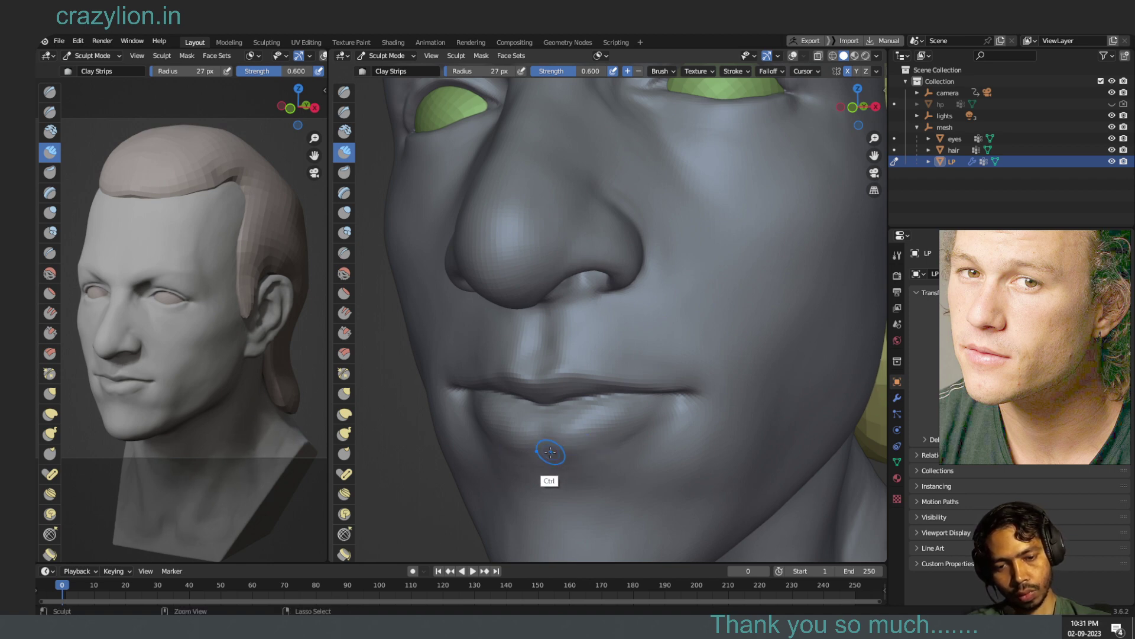
mouse_move(548, 456)
left_mouse_down("shift")
mouse_move(583, 467)
mouse_move(704, 441)
mouse_move(615, 446)
mouse_move(672, 414)
left_mouse_up("shift")
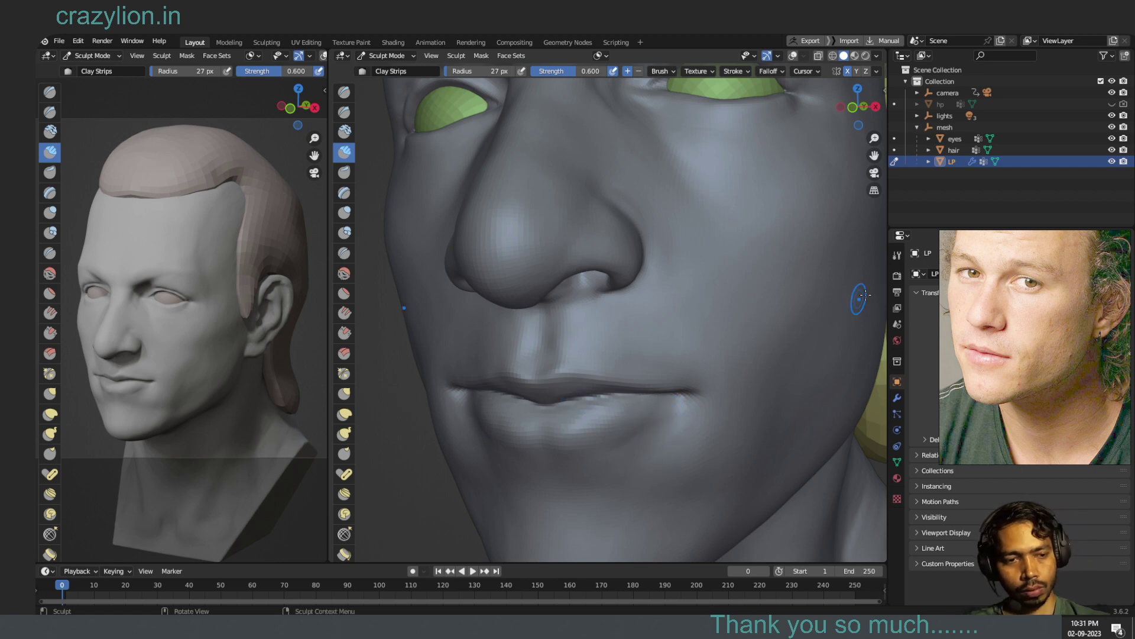
- Refine the line between the lips toward the right corner
left_click_drag(859, 109, 740, 188)
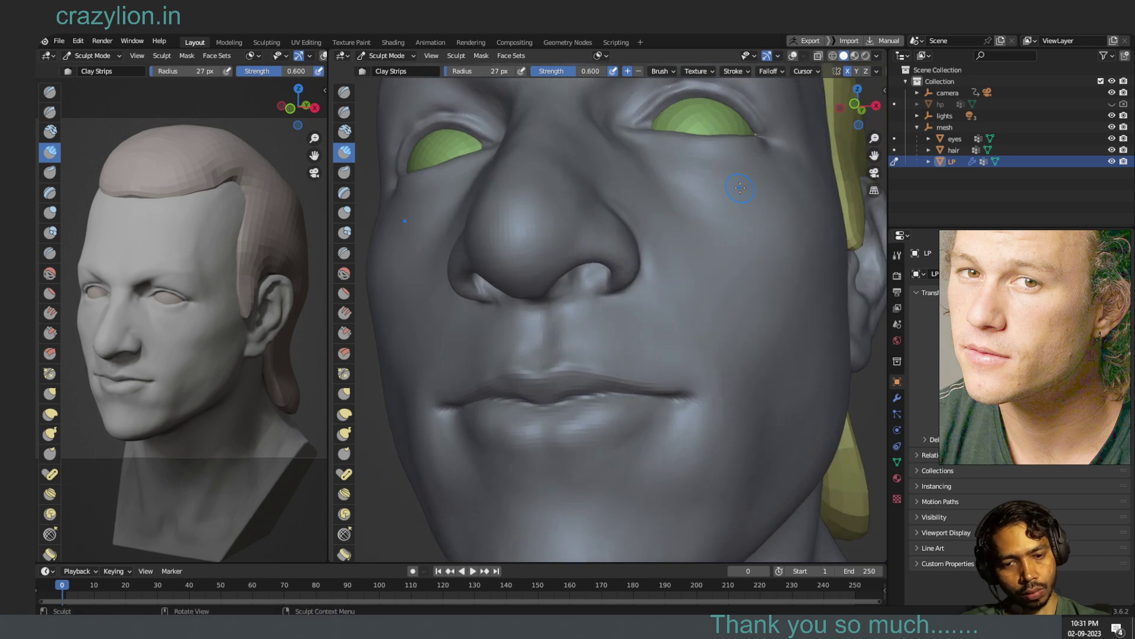
mouse_move(561, 385)
left_mouse_down()
mouse_move(576, 376)
mouse_move(566, 384)
left_mouse_up()
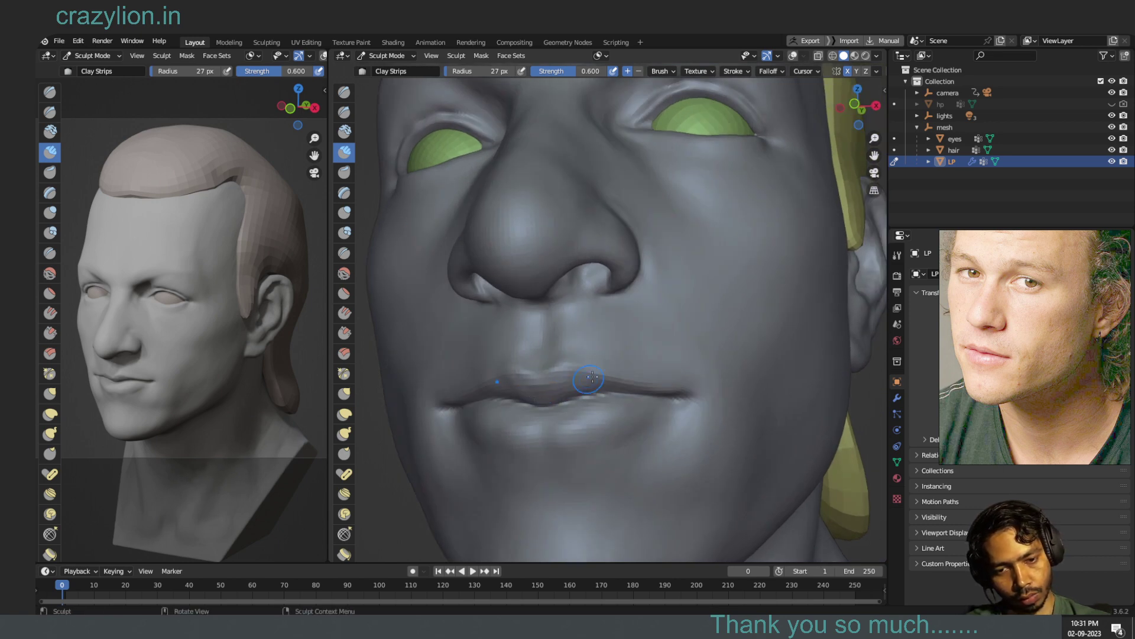
left_click_drag(566, 384, 570, 387)
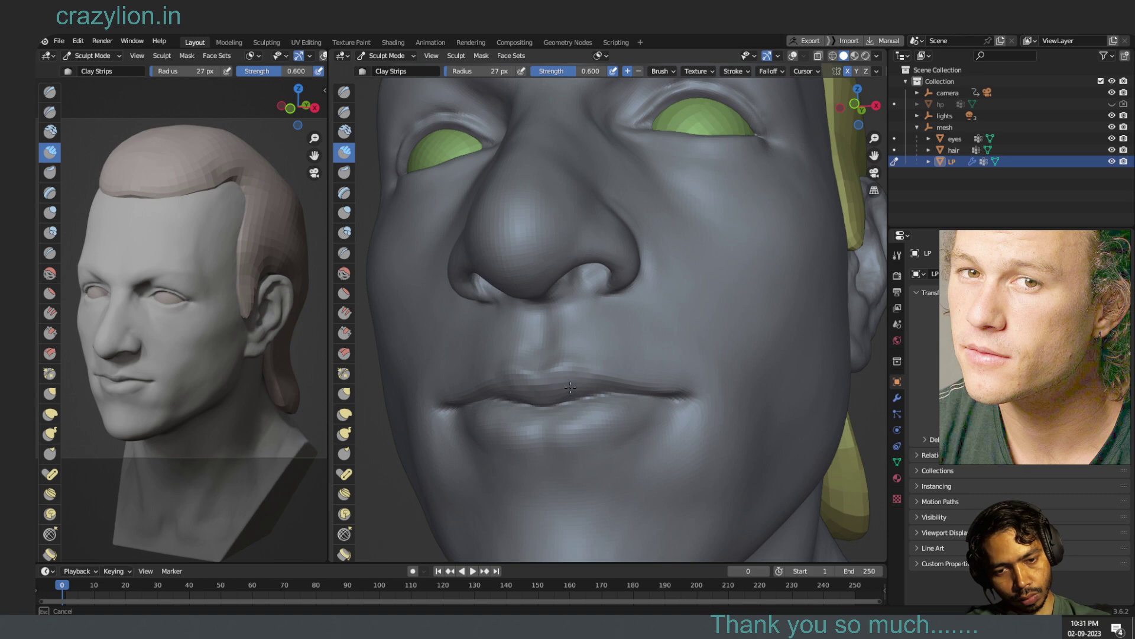
mouse_move(570, 388)
left_mouse_down()
mouse_move(596, 388)
mouse_move(586, 385)
left_mouse_up()
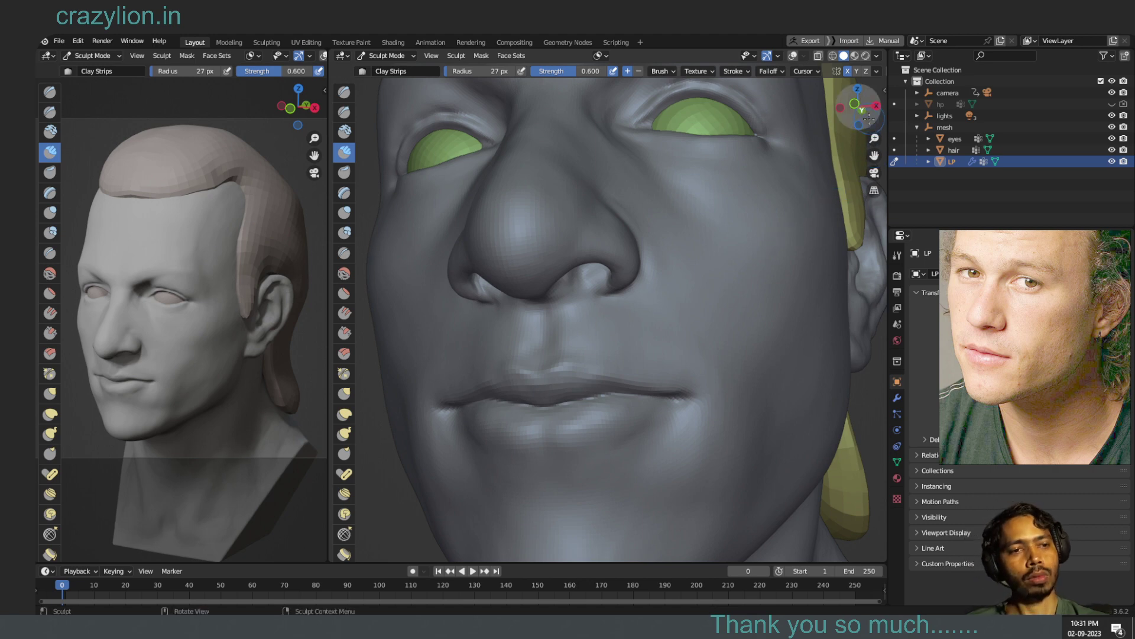
mouse_move(863, 121)
left_mouse_down()
mouse_move(874, 121)
mouse_move(792, 205)
left_mouse_up()
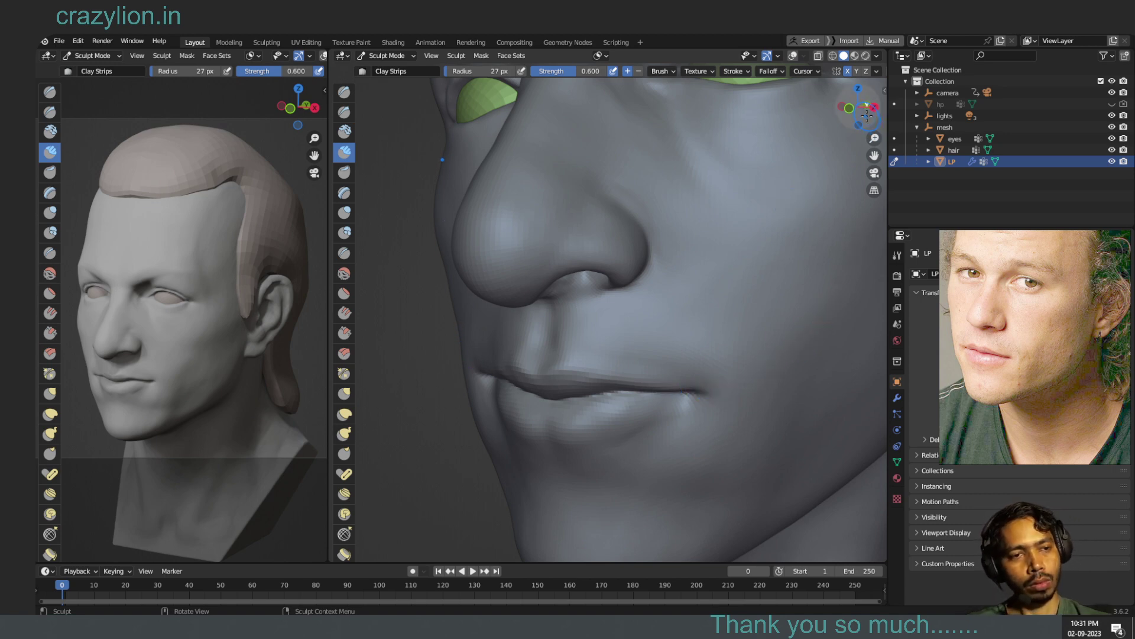
- From the front view, sculpt the upper lip centre and smooth the area above it
left_click(849, 108)
left_click_drag(624, 375, 610, 383)
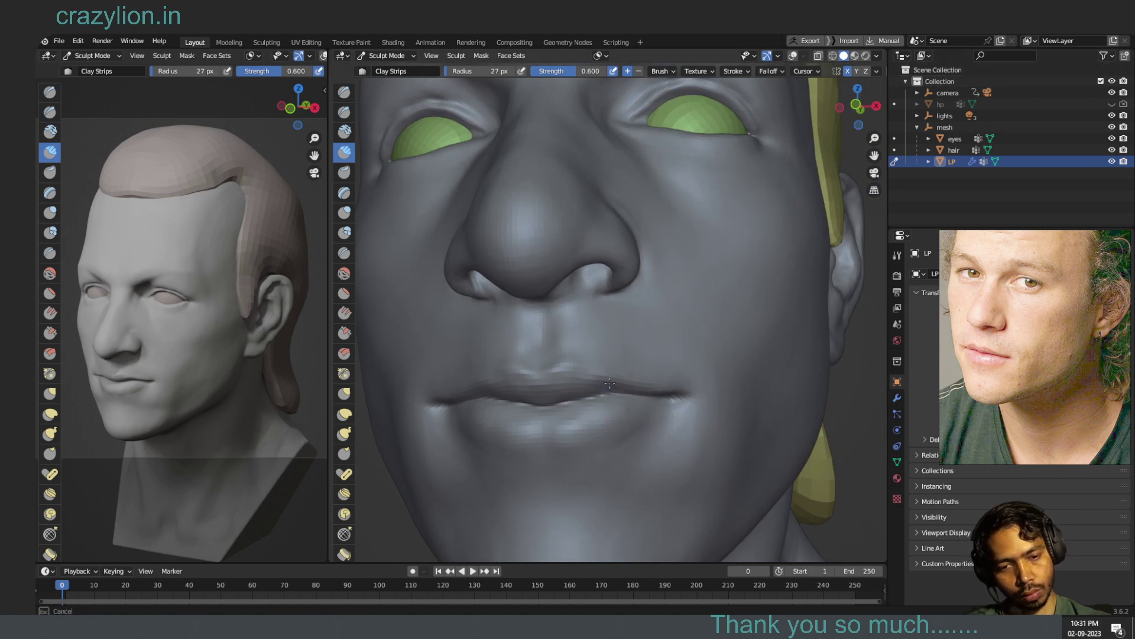
left_click_drag(610, 384, 610, 384)
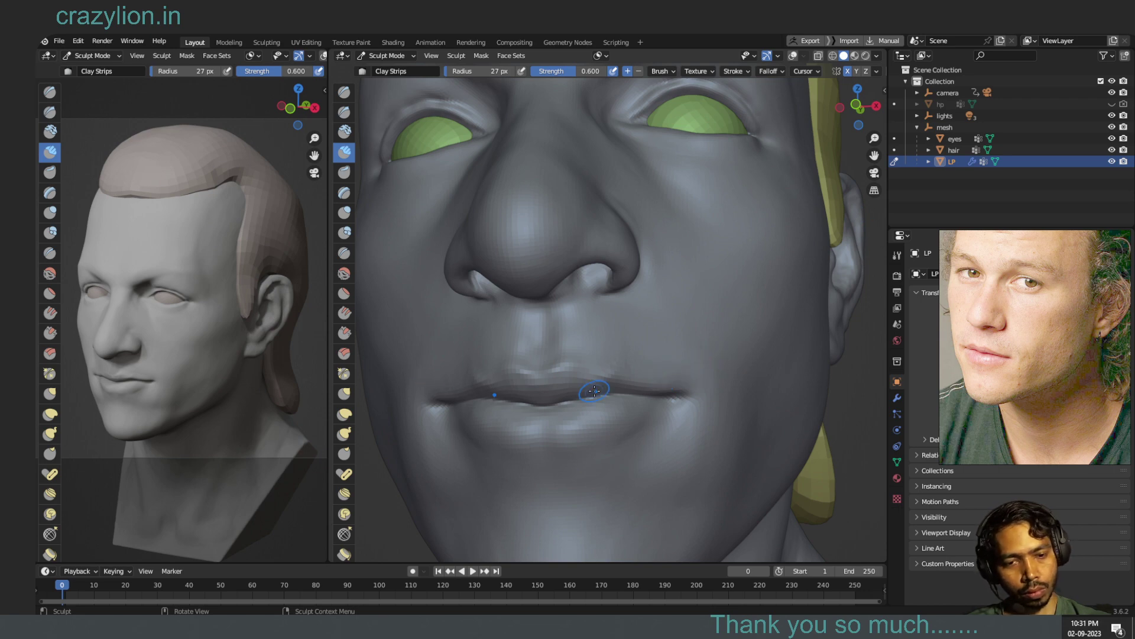
left_click_drag(595, 390, 553, 385)
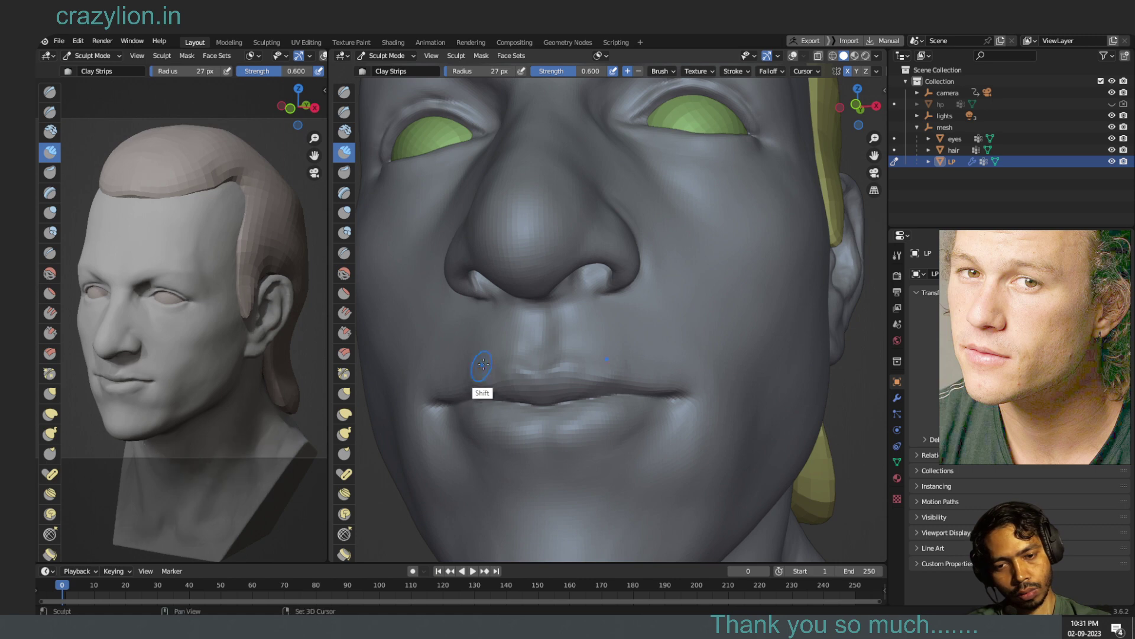
left_click_drag(501, 375, 521, 347, "shift")
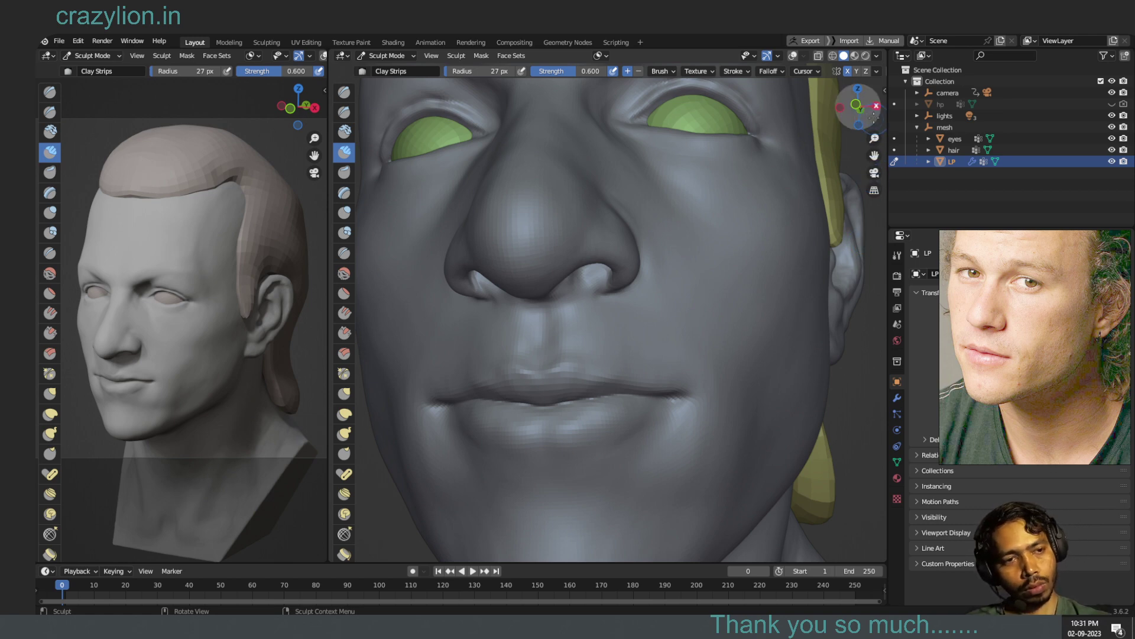
left_click_drag(871, 115, 822, 118)
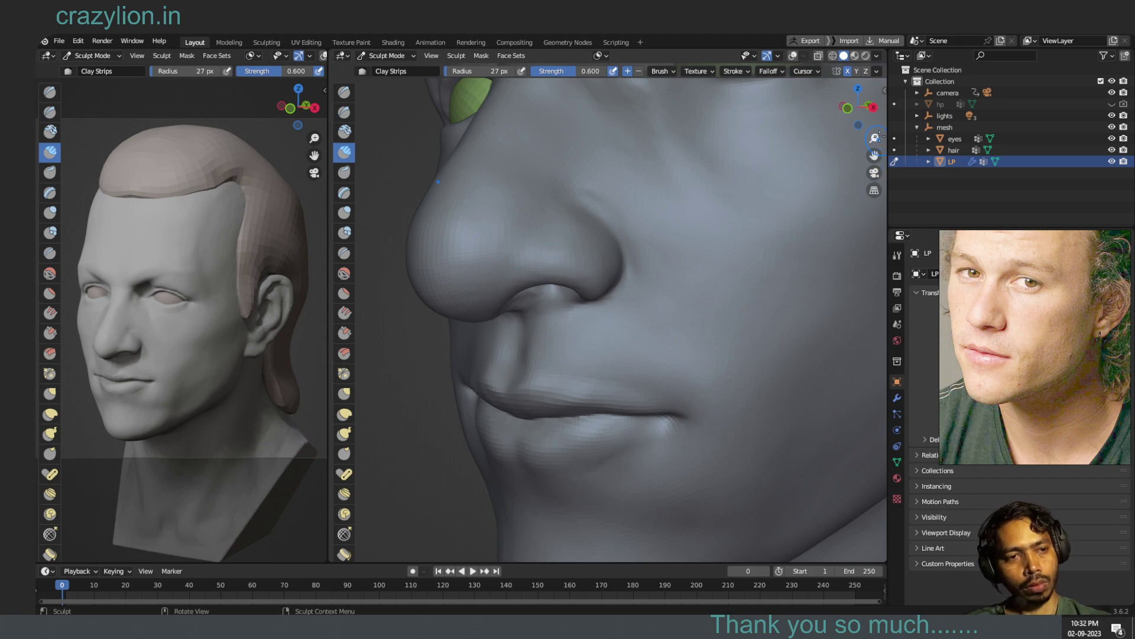
left_click_drag(862, 119, 856, 154)
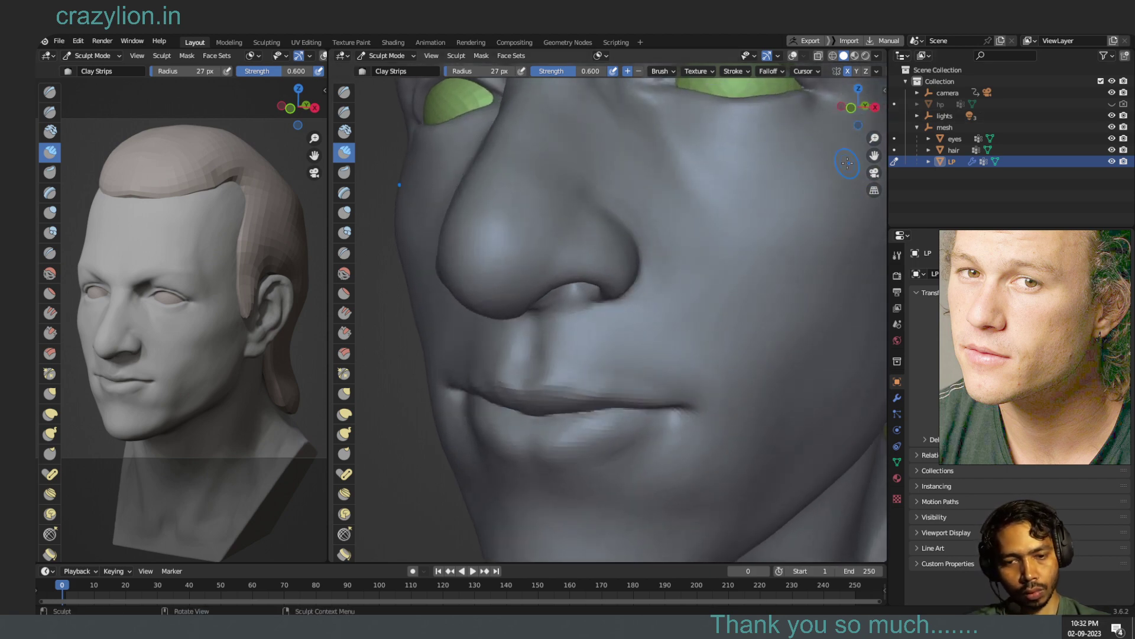
middle_click_drag(674, 374, 674, 376)
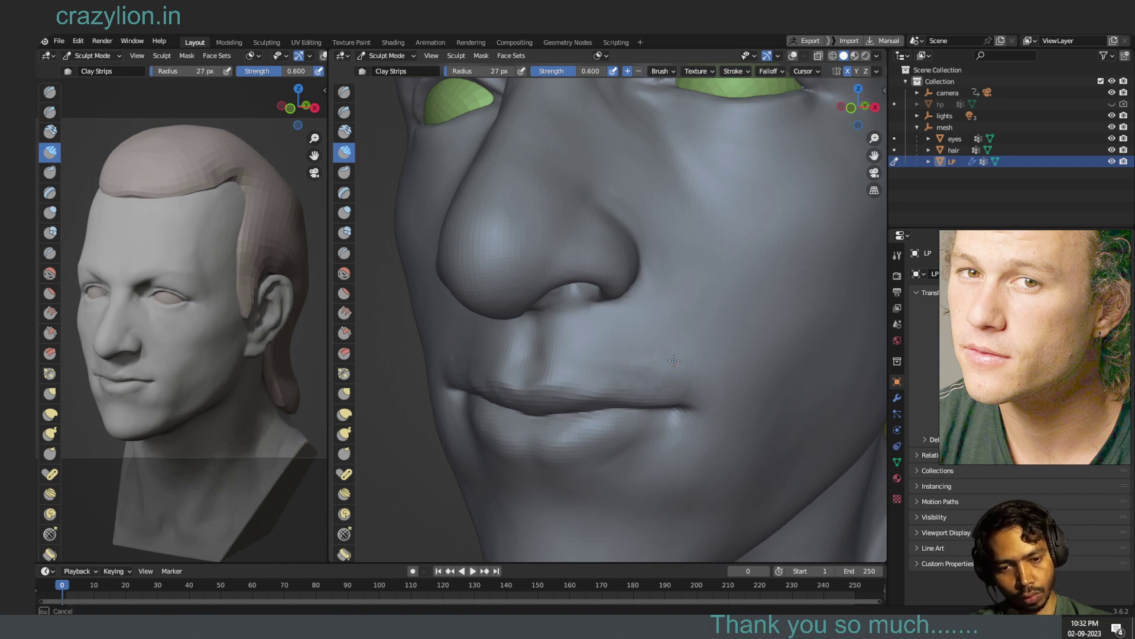
key("shift")
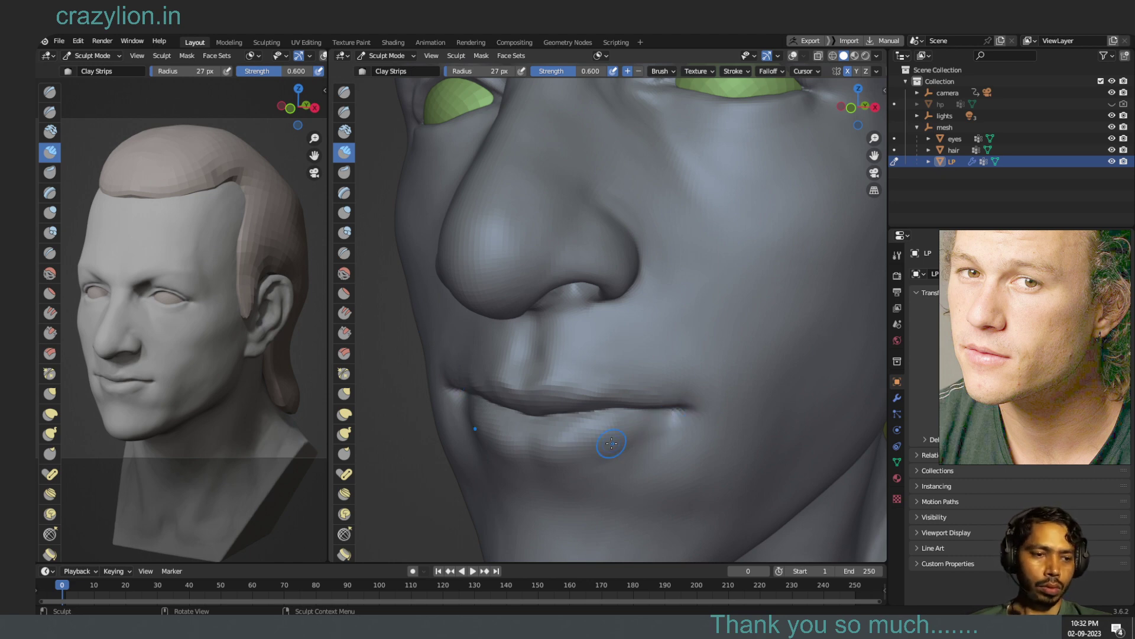
- Try and cancel a Box Mask several times, then zoom out to the whole head
key("b")
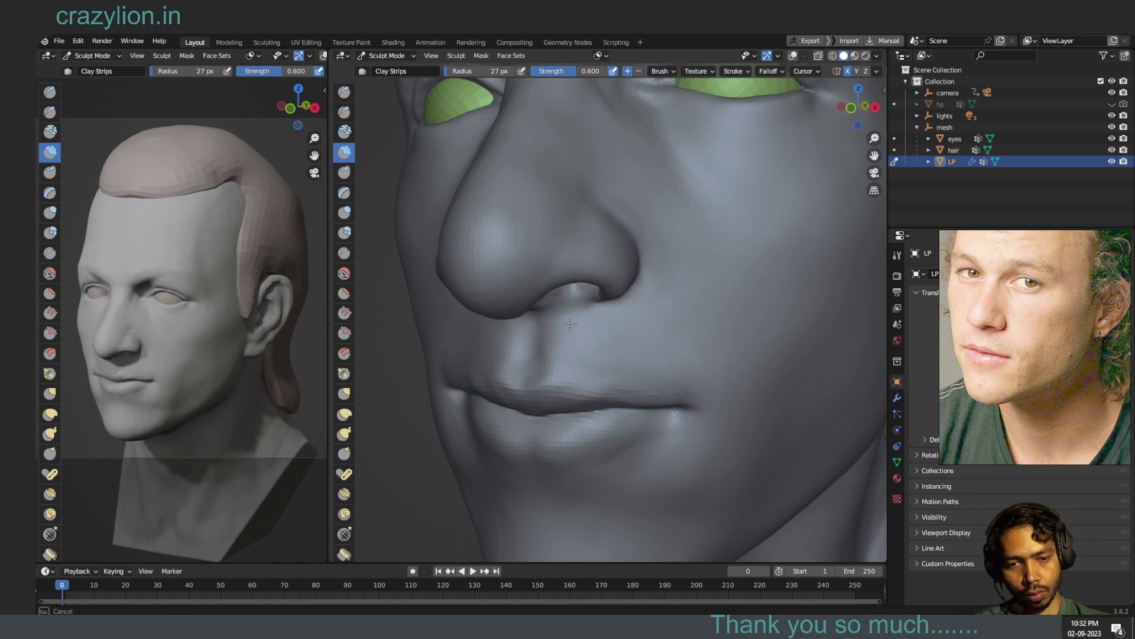
key("Escape")
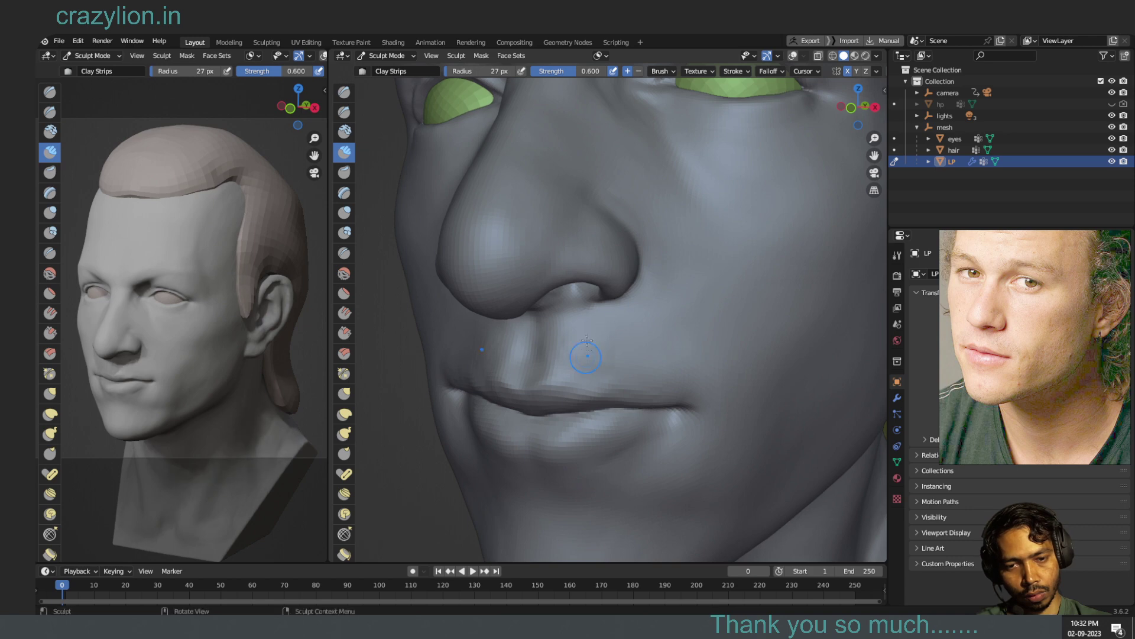
key("b")
key("Escape")
key("b")
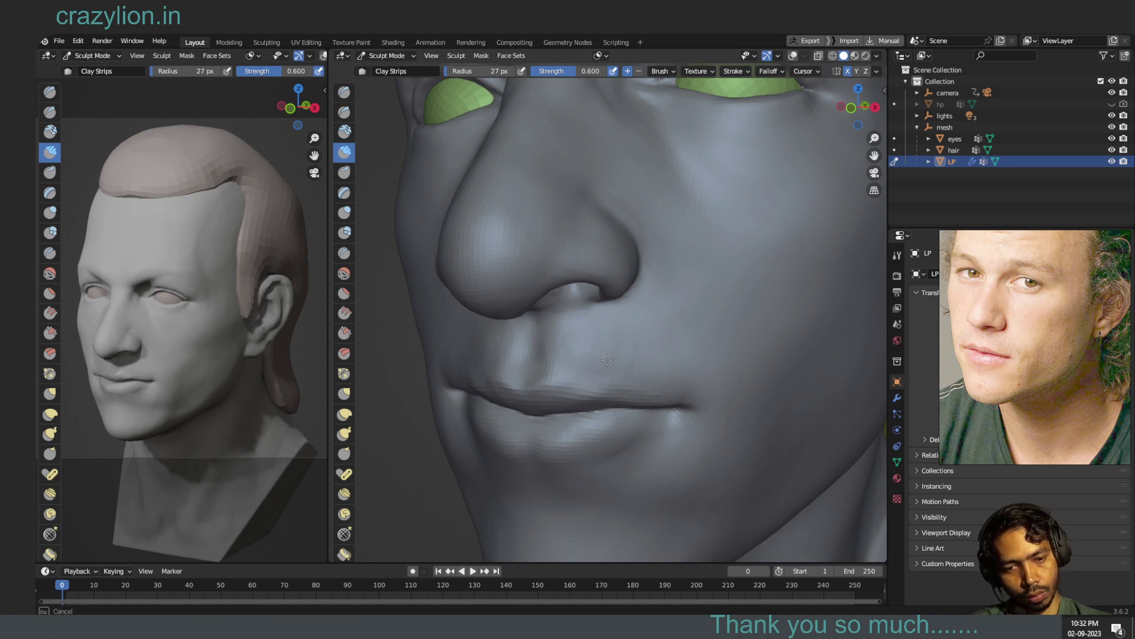
key("Escape")
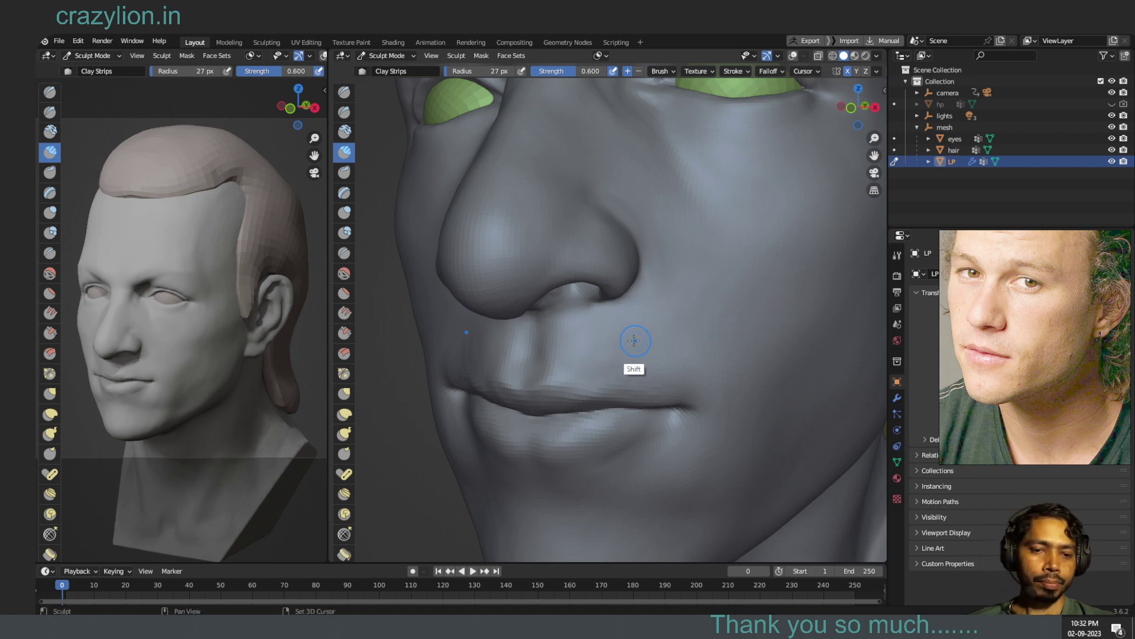
key("b")
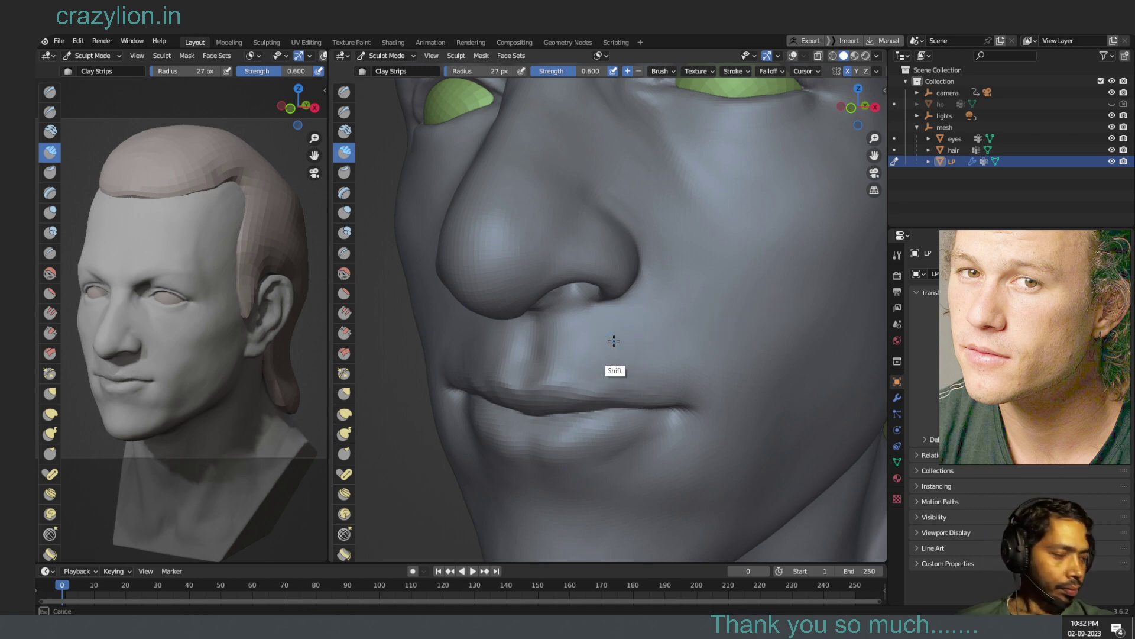
key("Escape")
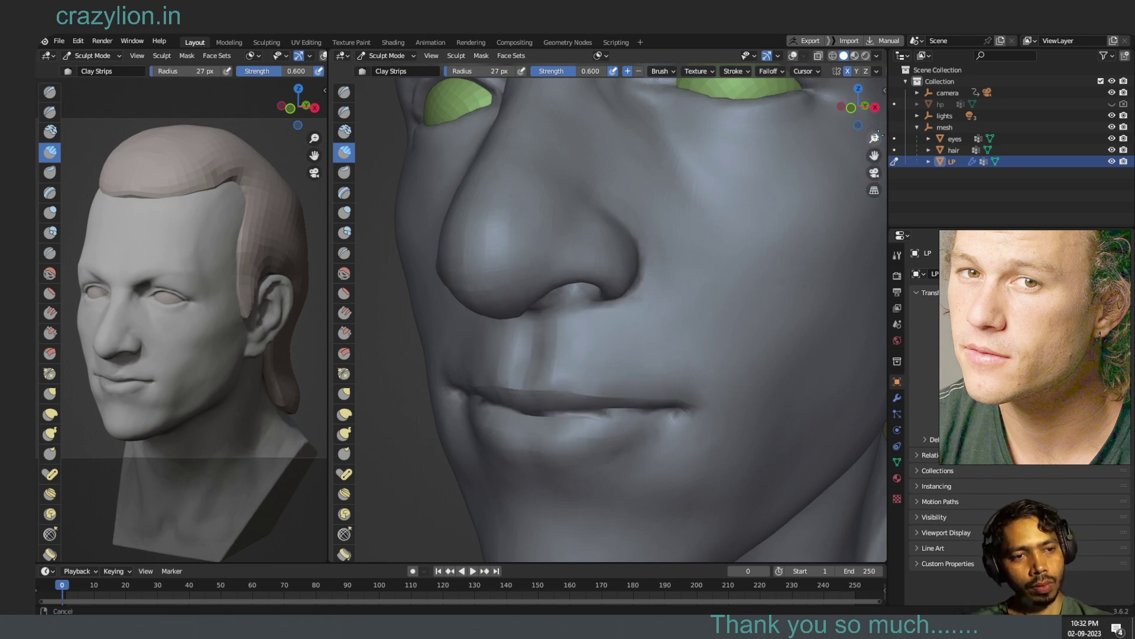
left_click_drag(874, 138, 870, 240)
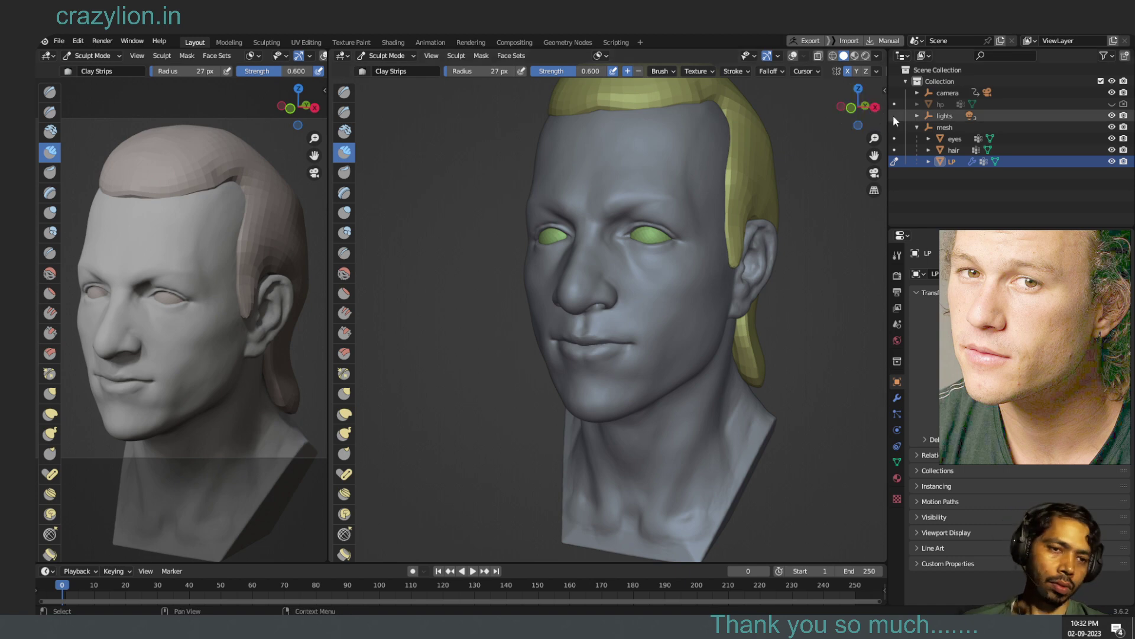
- Review the head from front and three-quarter views, then select the Draw Sharp brush
left_click(868, 118)
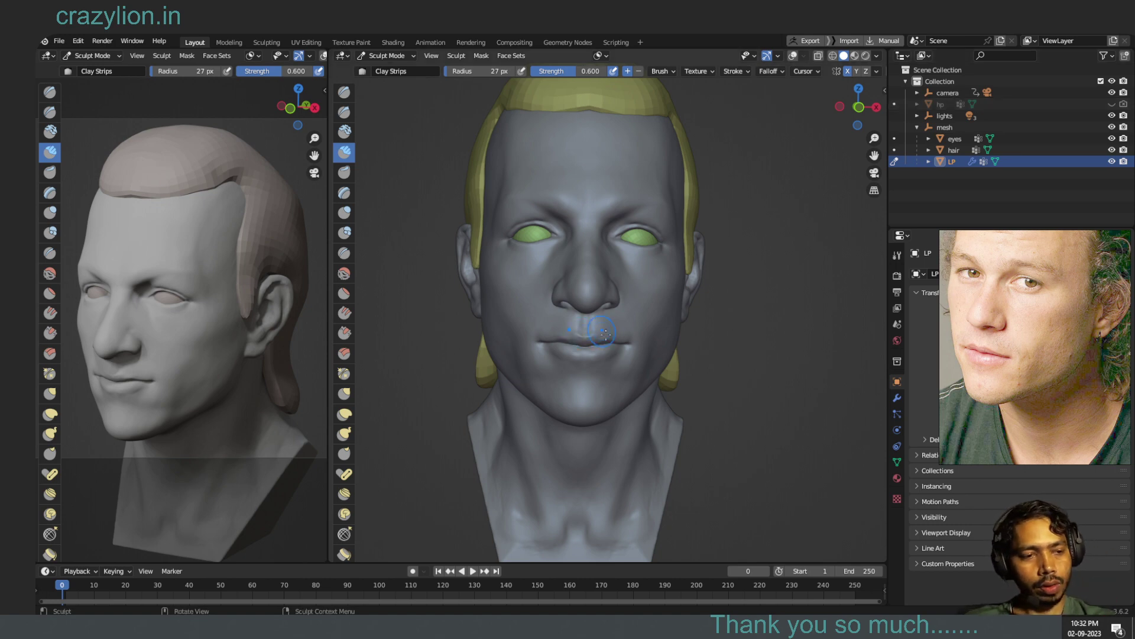
left_click_drag(867, 120, 706, 144)
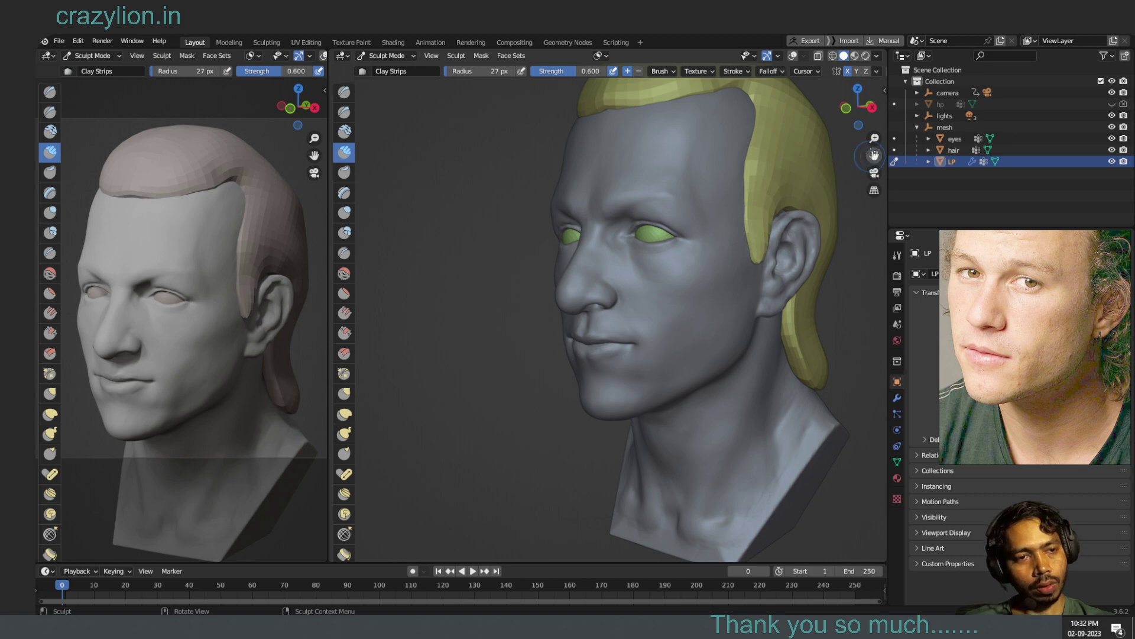
mouse_move(875, 138)
left_mouse_down()
mouse_move(876, 122)
mouse_move(854, 112)
left_mouse_up()
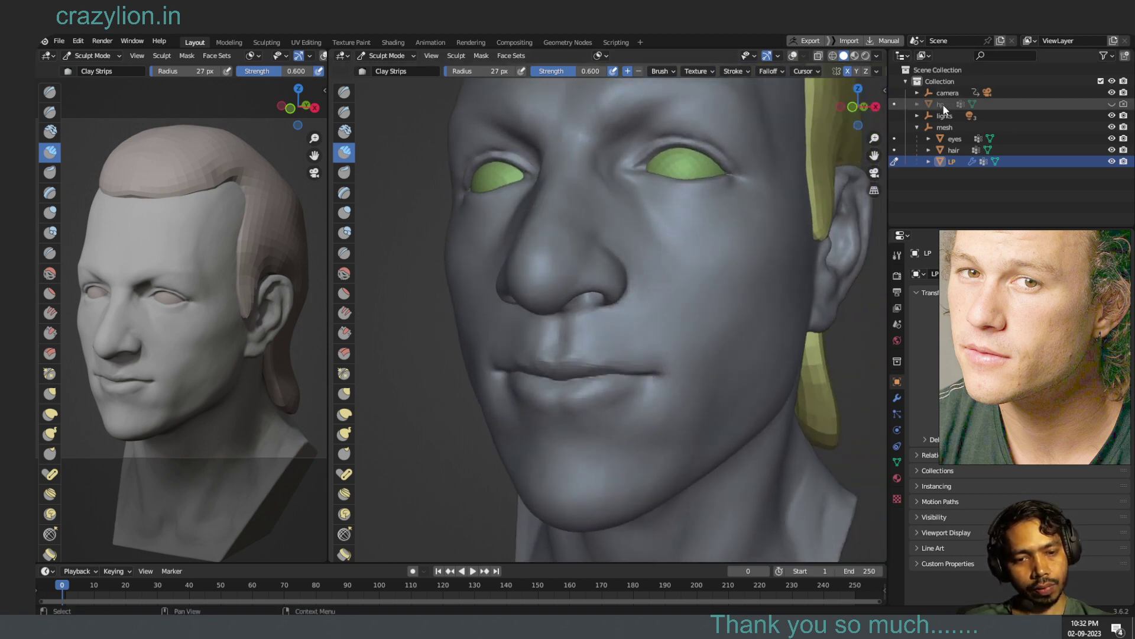
left_click(345, 112)
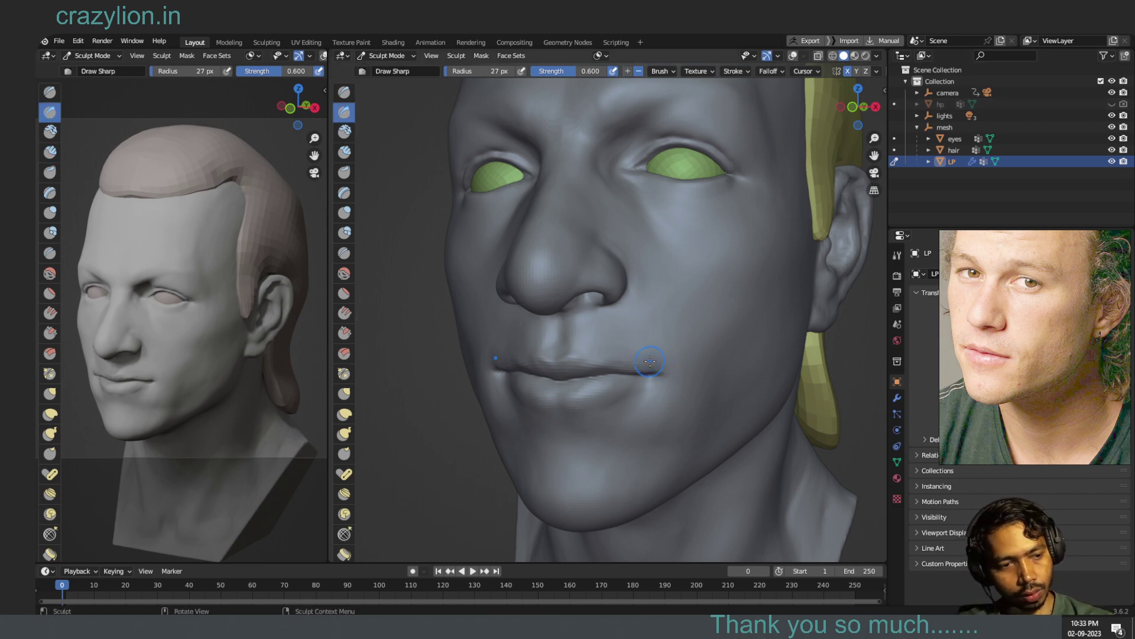
- Carve Draw Sharp creases along the centre lip line and at both mouth corners
left_click_drag(651, 368, 651, 367)
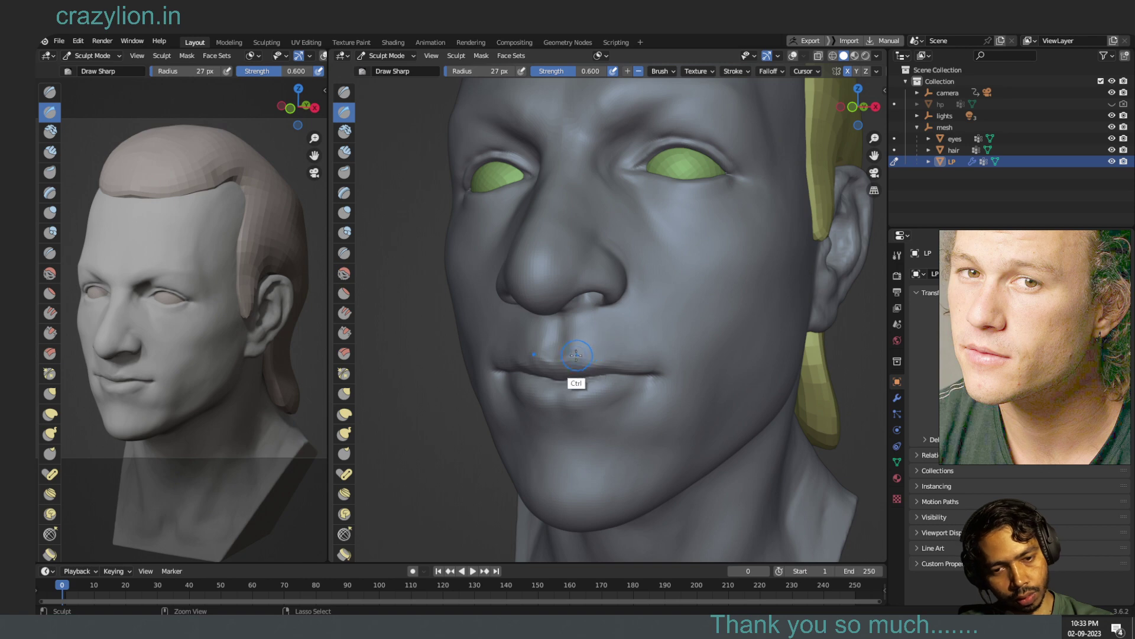
mouse_move(577, 355)
left_mouse_down("ctrl")
mouse_move(654, 368)
mouse_move(634, 377)
mouse_move(680, 378)
left_mouse_up("ctrl")
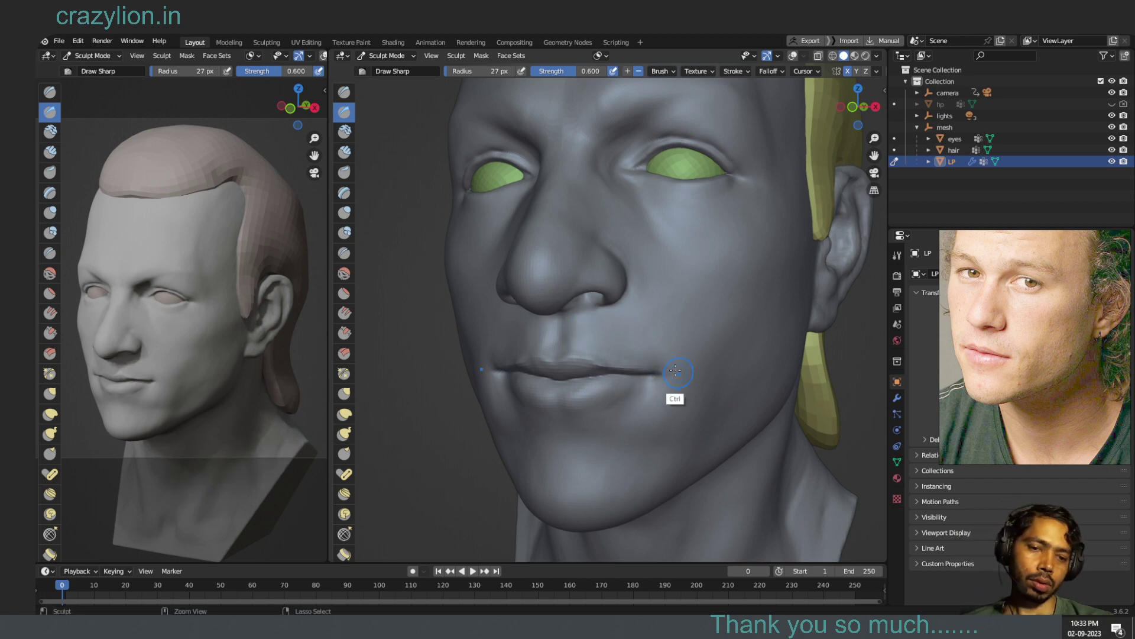
left_click_drag(657, 368, 633, 369, "ctrl")
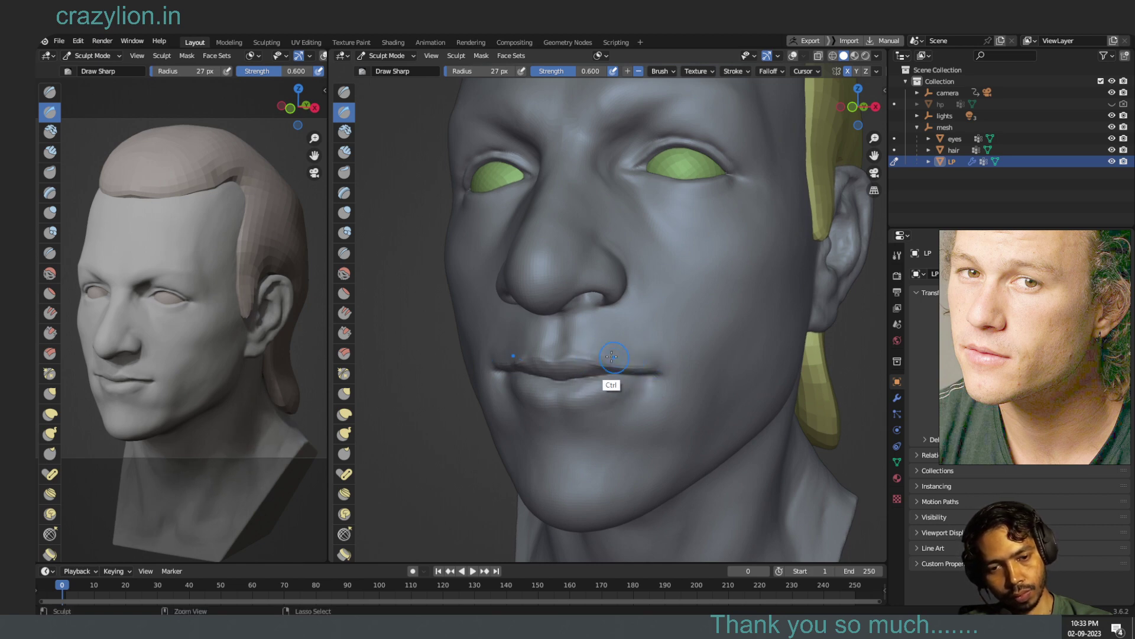
left_click_drag(651, 369, 651, 371, "ctrl")
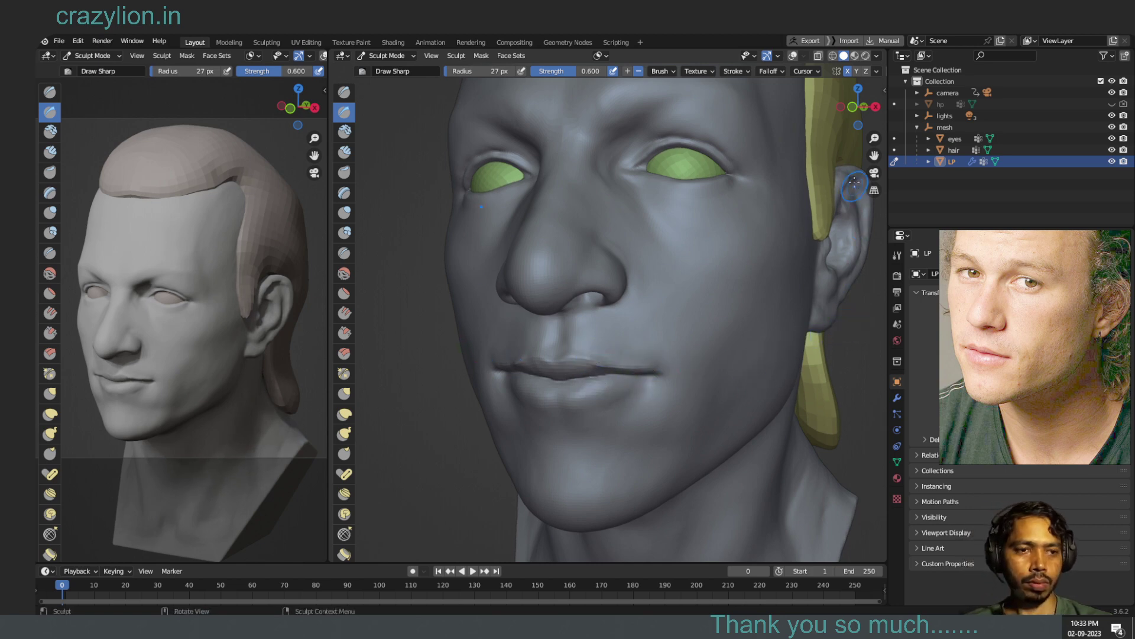
- Soften the lip shape from a three-quarter view, then zoom out to the whole head
left_click_drag(857, 109, 843, 115)
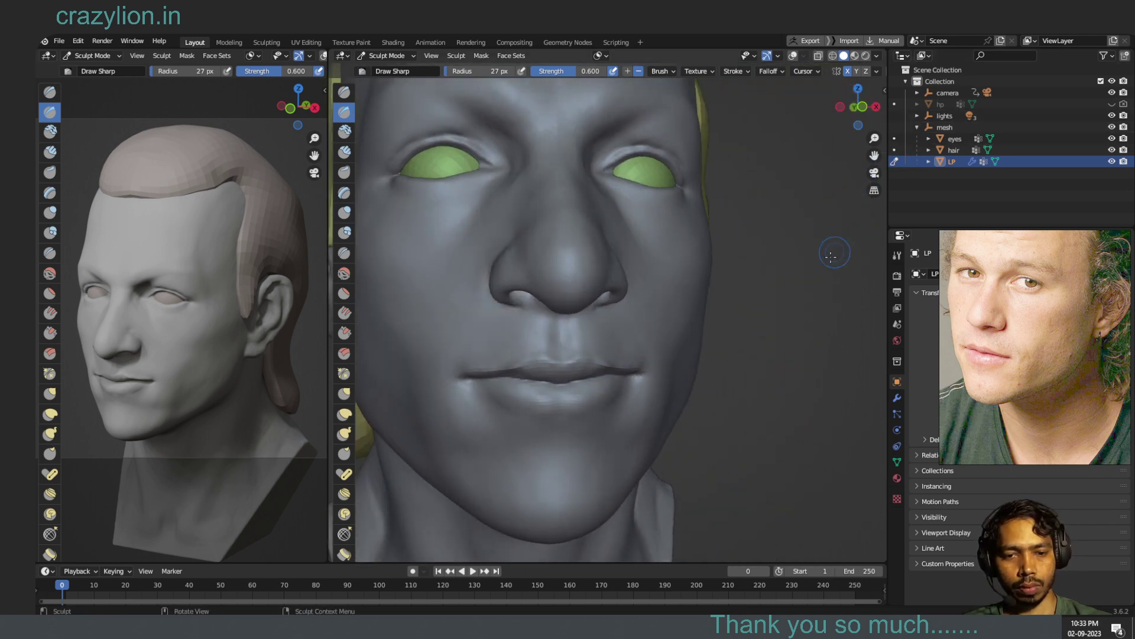
left_click_drag(849, 120, 825, 124)
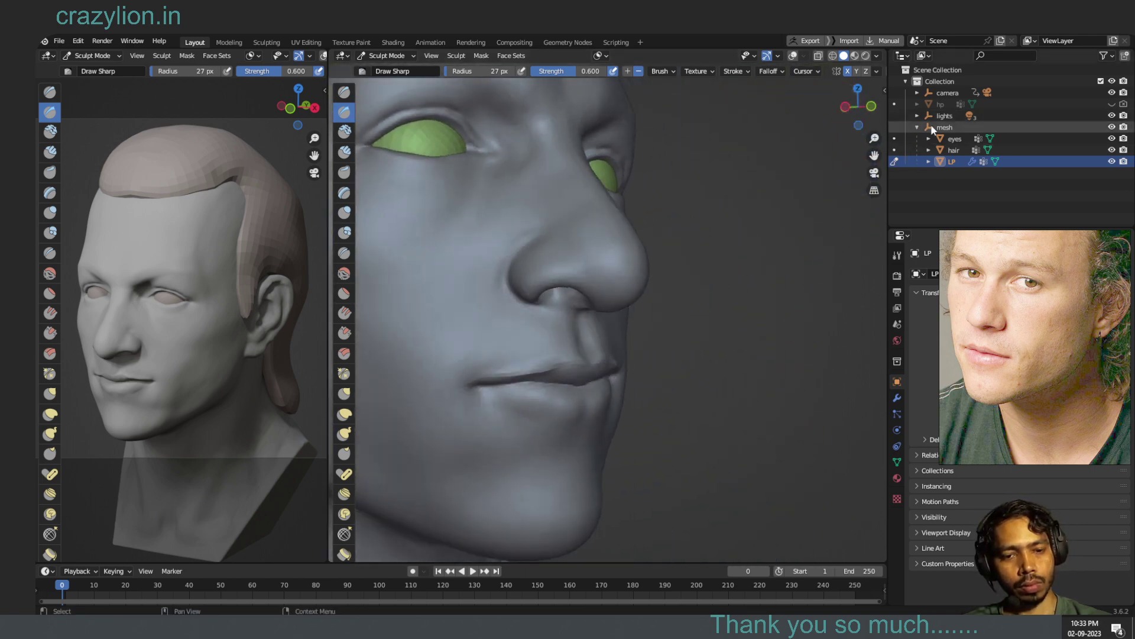
mouse_move(541, 358)
left_mouse_down("shift")
mouse_move(524, 377)
mouse_move(574, 373)
mouse_move(543, 376)
mouse_move(709, 283)
left_mouse_up("shift")
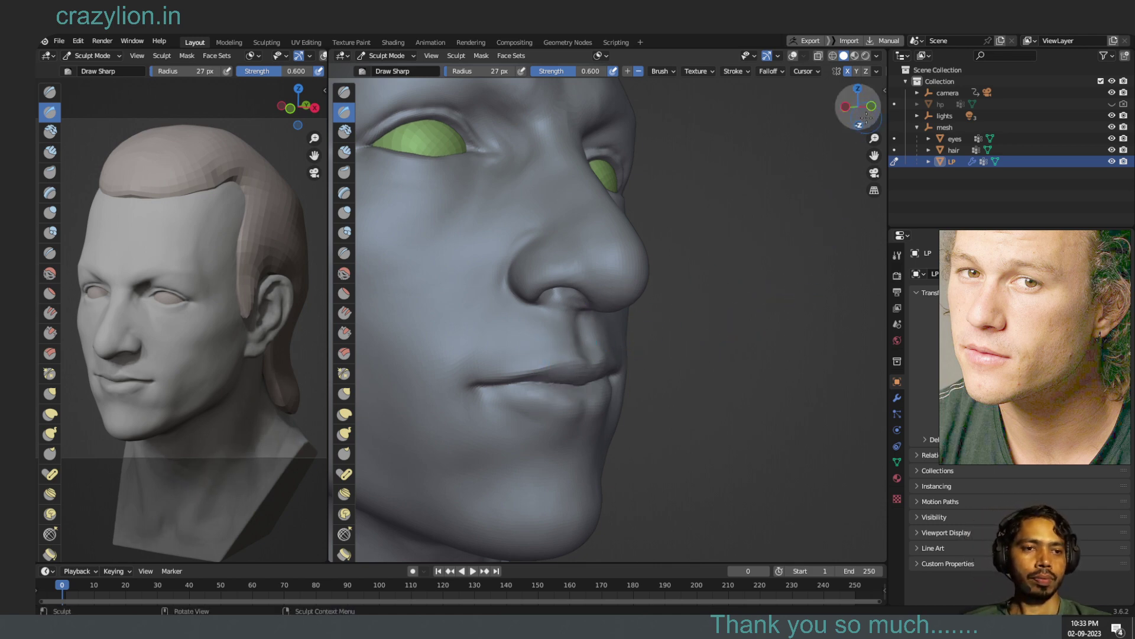
middle_click_drag(845, 171, 658, 139)
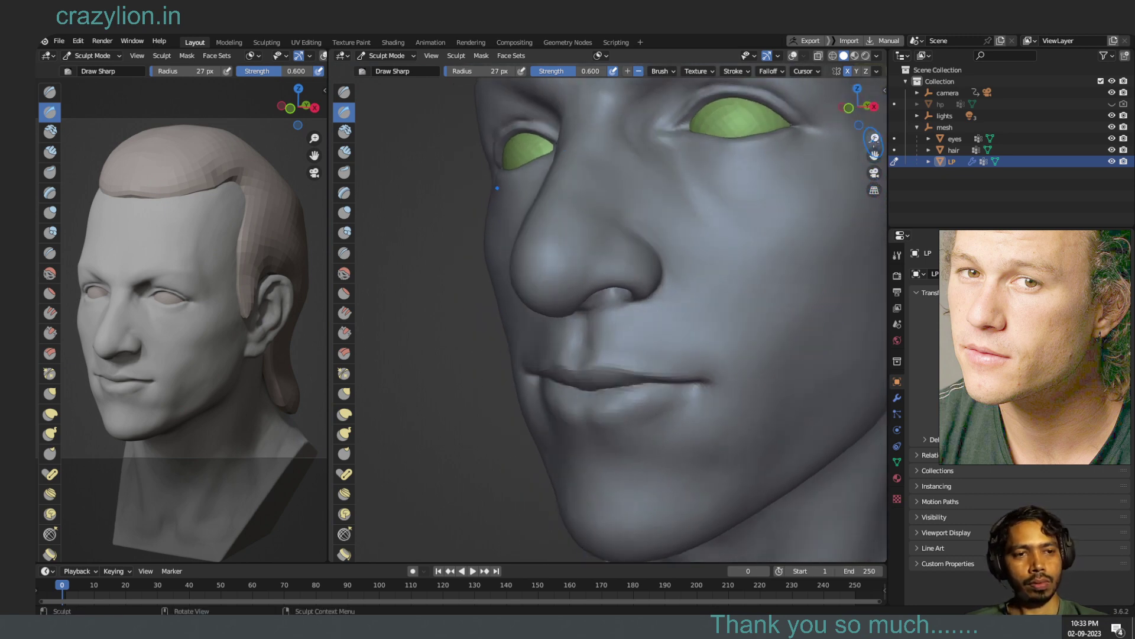
mouse_move(875, 138)
left_mouse_down()
mouse_move(874, 165)
mouse_move(874, 134)
left_mouse_up()
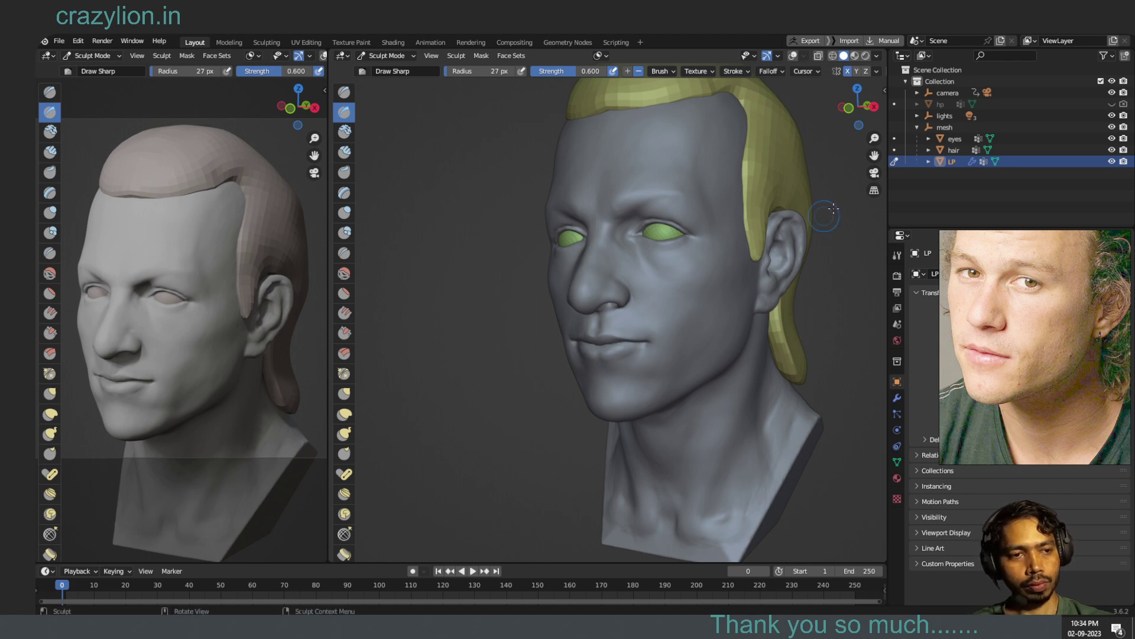
- Zoom in on the mouth and carve inward along the lip line and right mouth corner
mouse_move(879, 128)
left_mouse_down()
mouse_move(868, 121)
mouse_move(874, 154)
mouse_move(828, 219)
left_mouse_up()
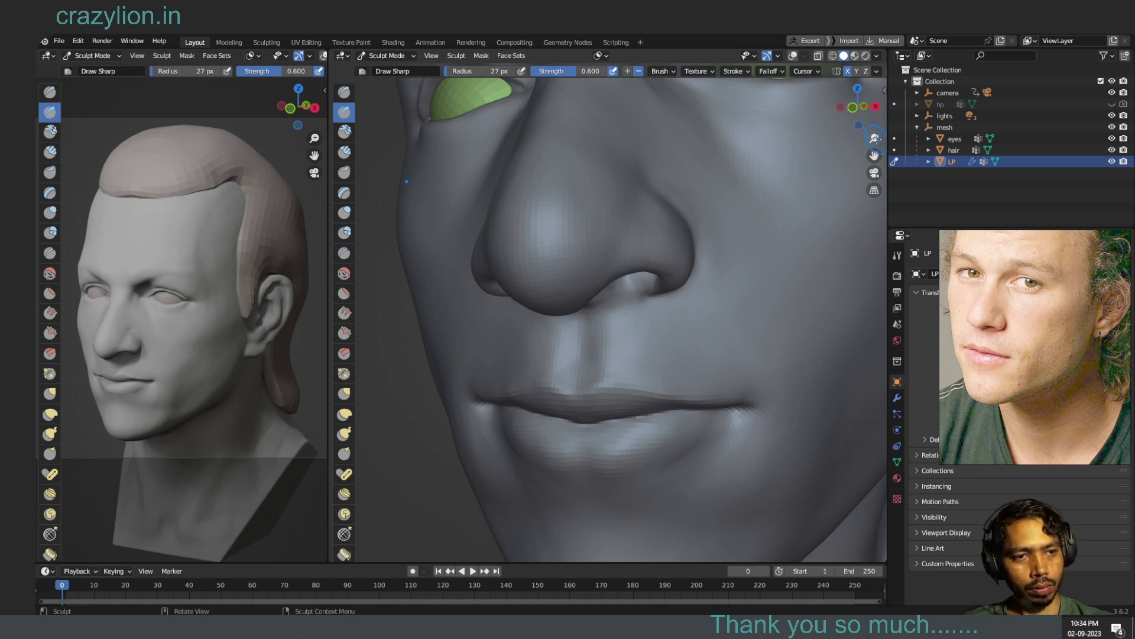
left_click_drag(874, 138, 816, 237)
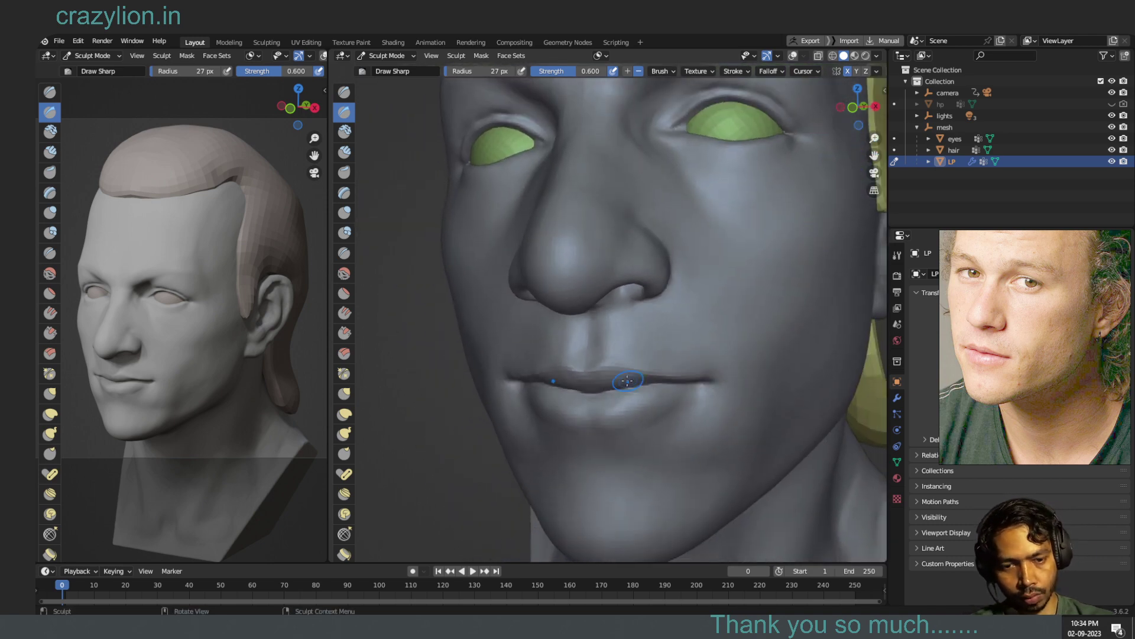
key("ctrl")
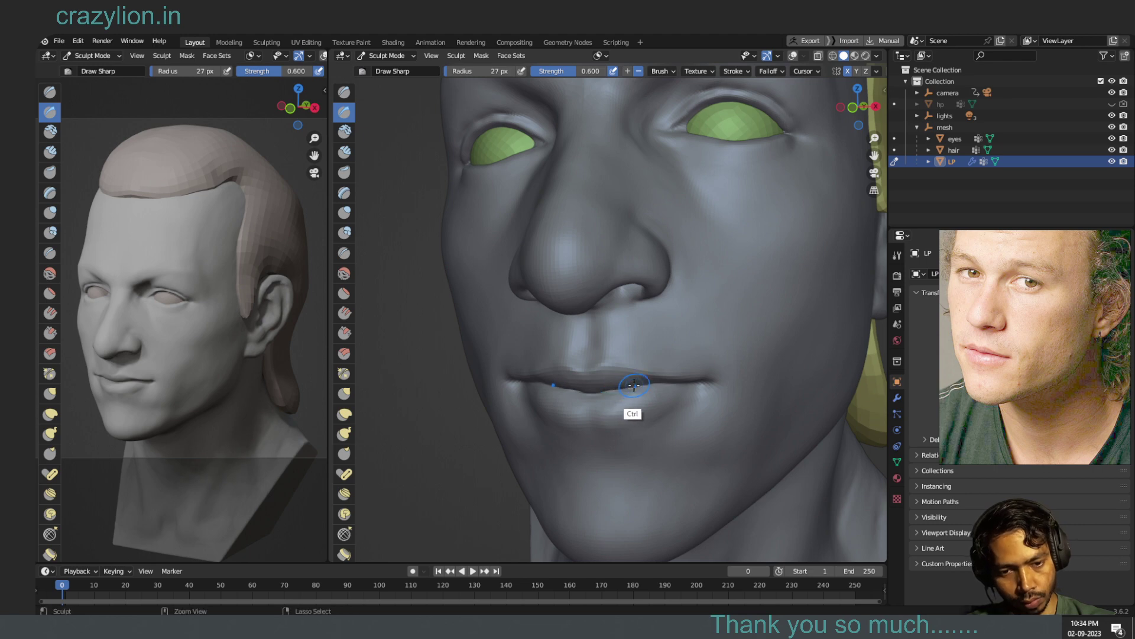
middle_click_drag(634, 385, 622, 382, "ctrl")
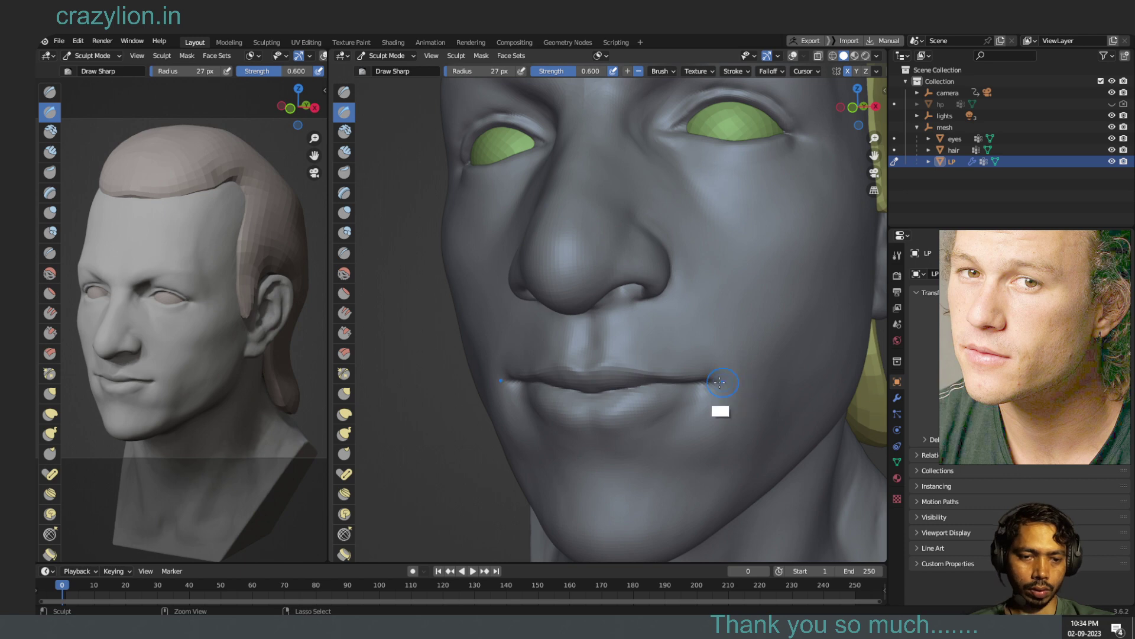
middle_click_drag(618, 387, 662, 390)
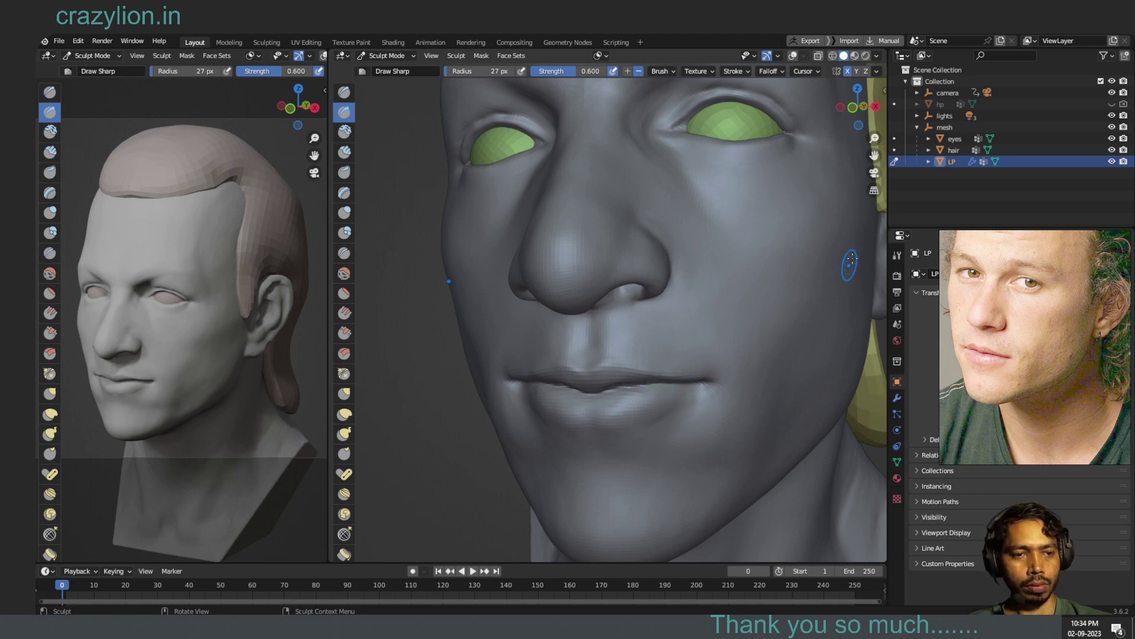
- Carve the lip line deeper from a slightly rotated angle, then reframe the nose and lips
left_click_drag(869, 119, 843, 95)
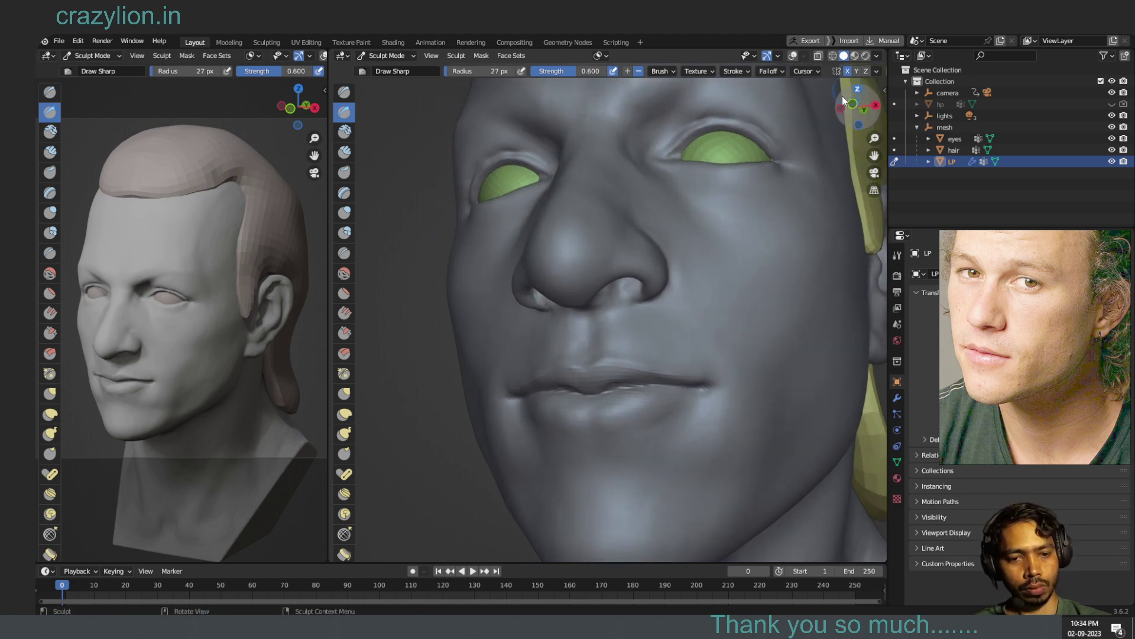
left_click_drag(655, 362, 679, 381)
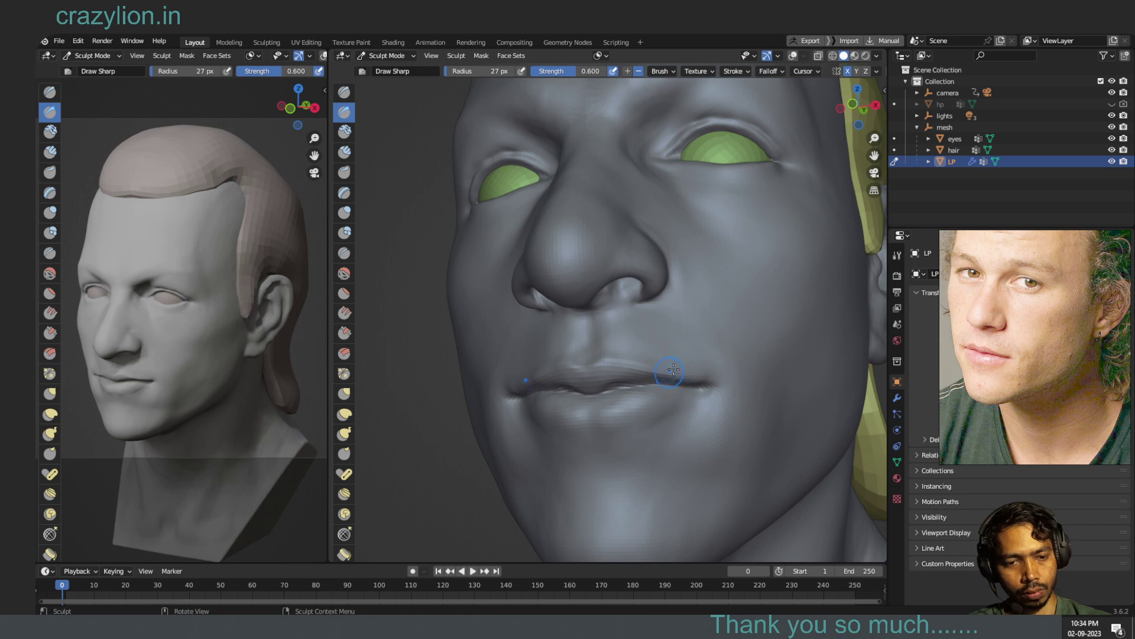
key("ctrl")
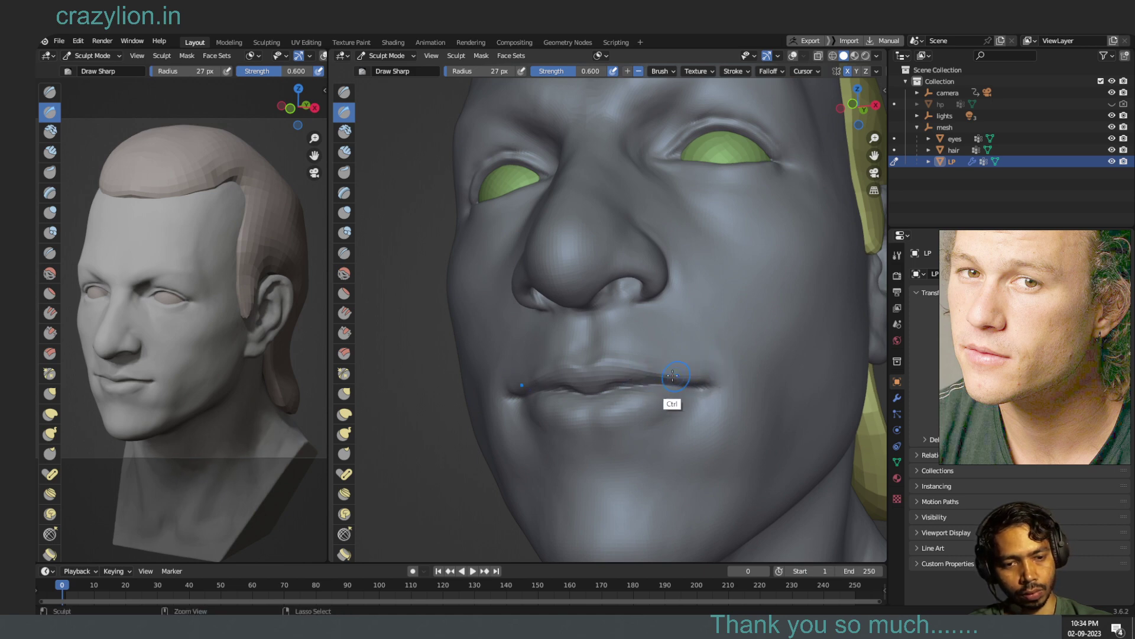
left_click_drag(642, 374, 676, 383, "ctrl")
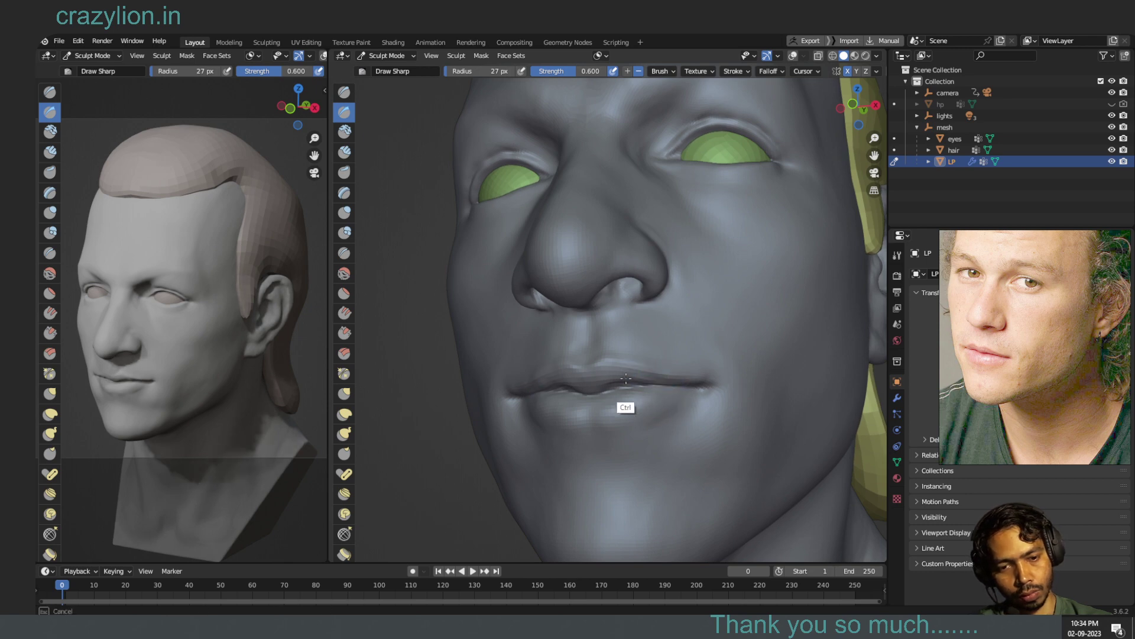
left_click_drag(675, 383, 653, 368, "ctrl")
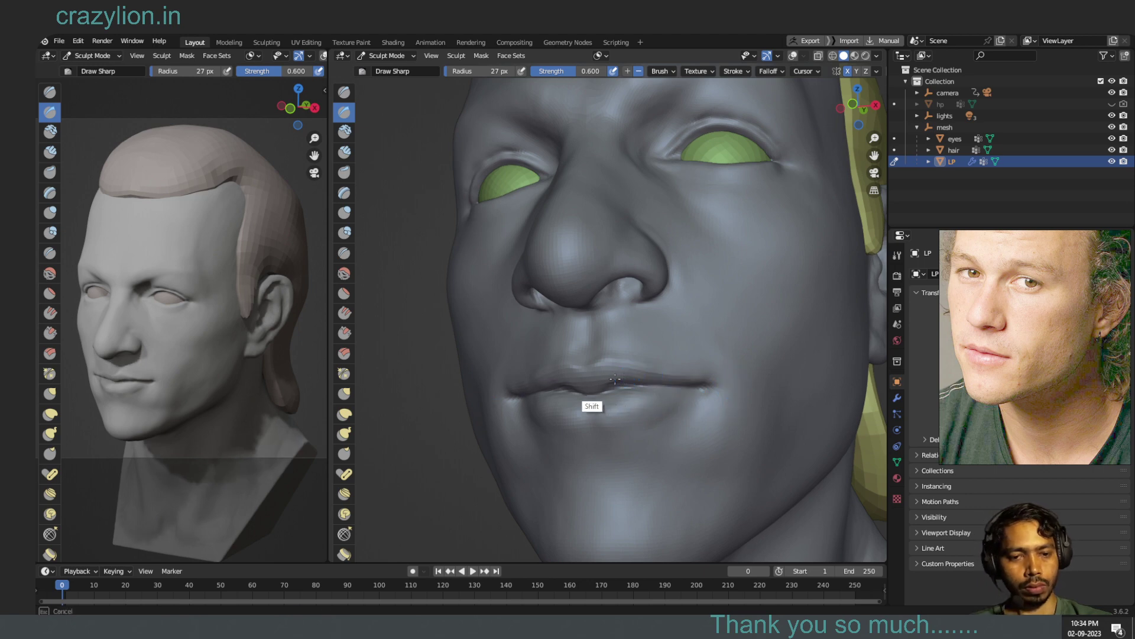
left_click_drag(870, 118, 871, 127)
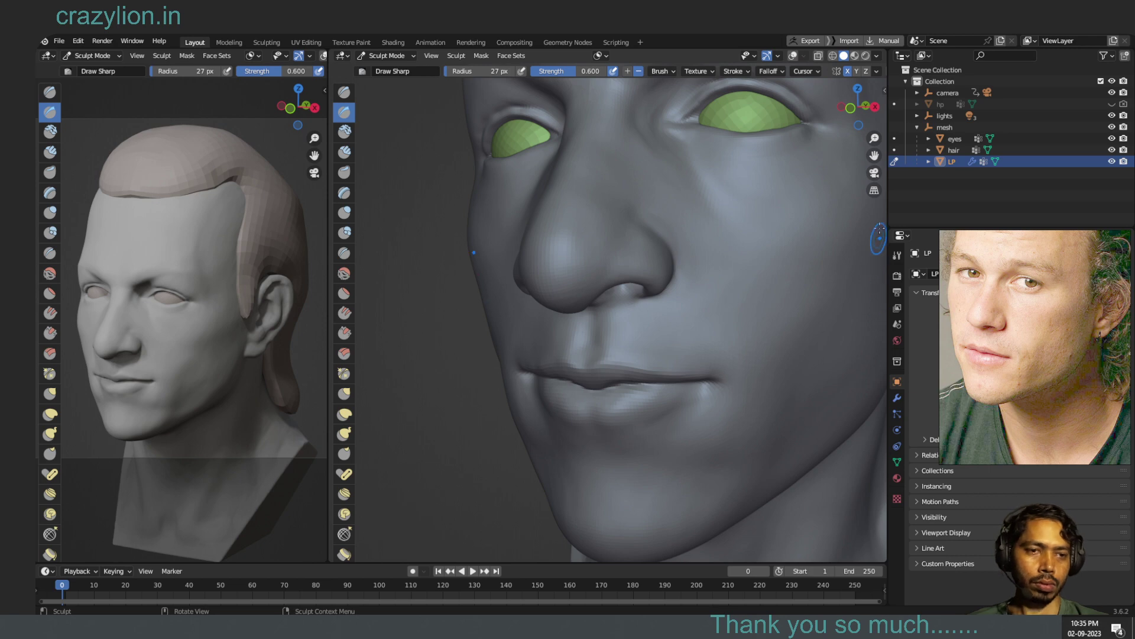
left_click_drag(874, 137, 870, 195)
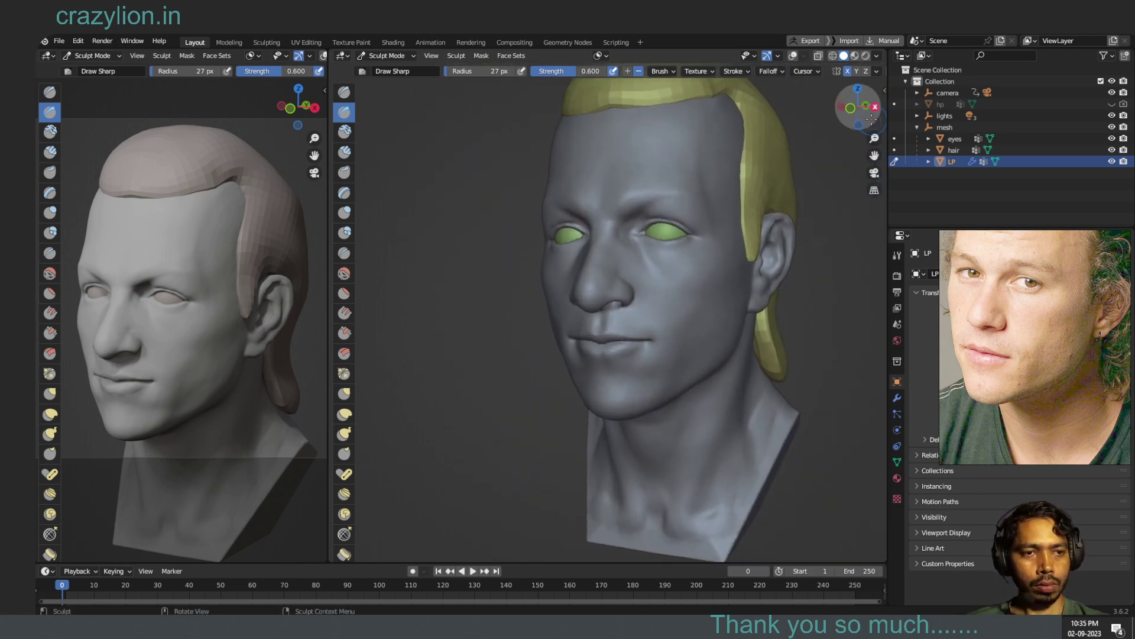
- Deepen the mouth-corner crease and sculpt the adjacent cheek, checking from left and frontal angles
left_click_drag(876, 125, 782, 123)
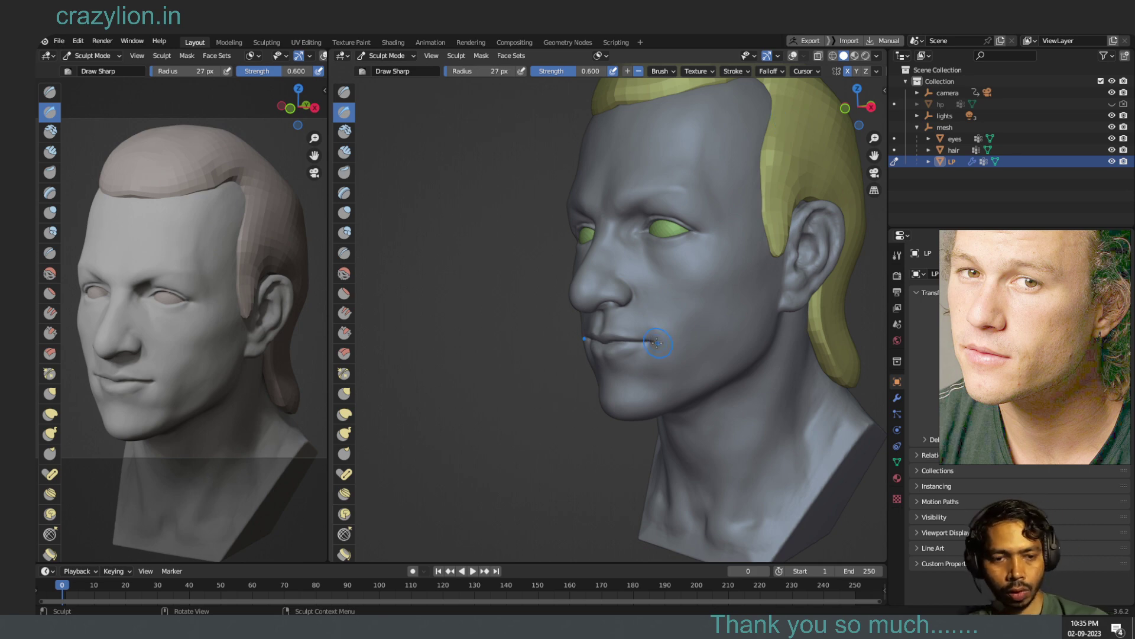
left_click_drag(657, 342, 656, 342)
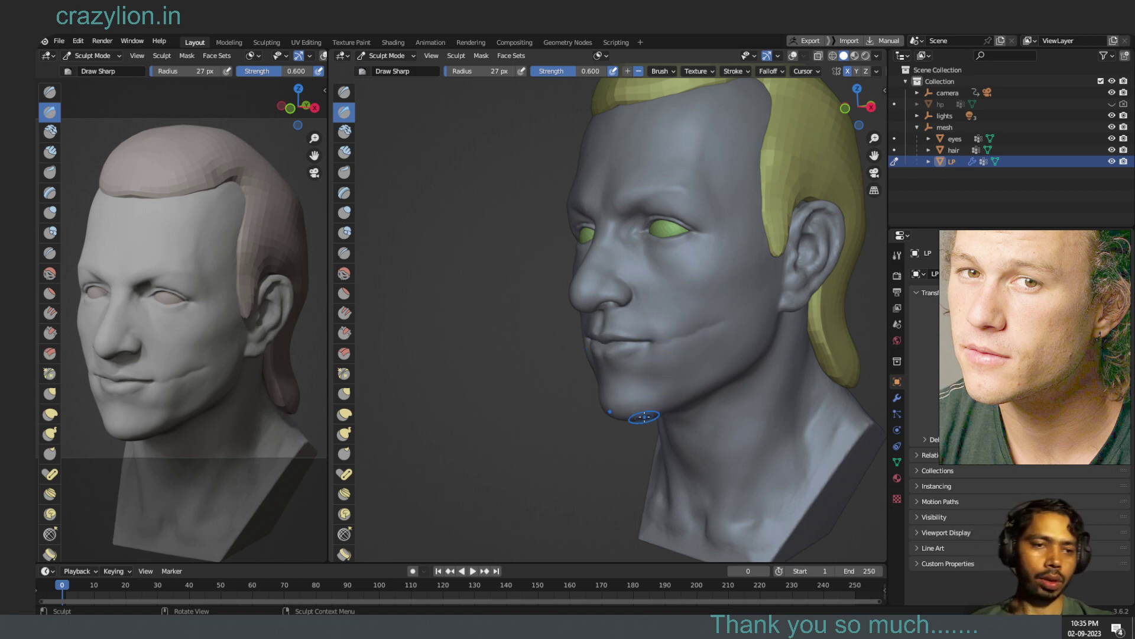
left_click_drag(871, 115, 870, 116)
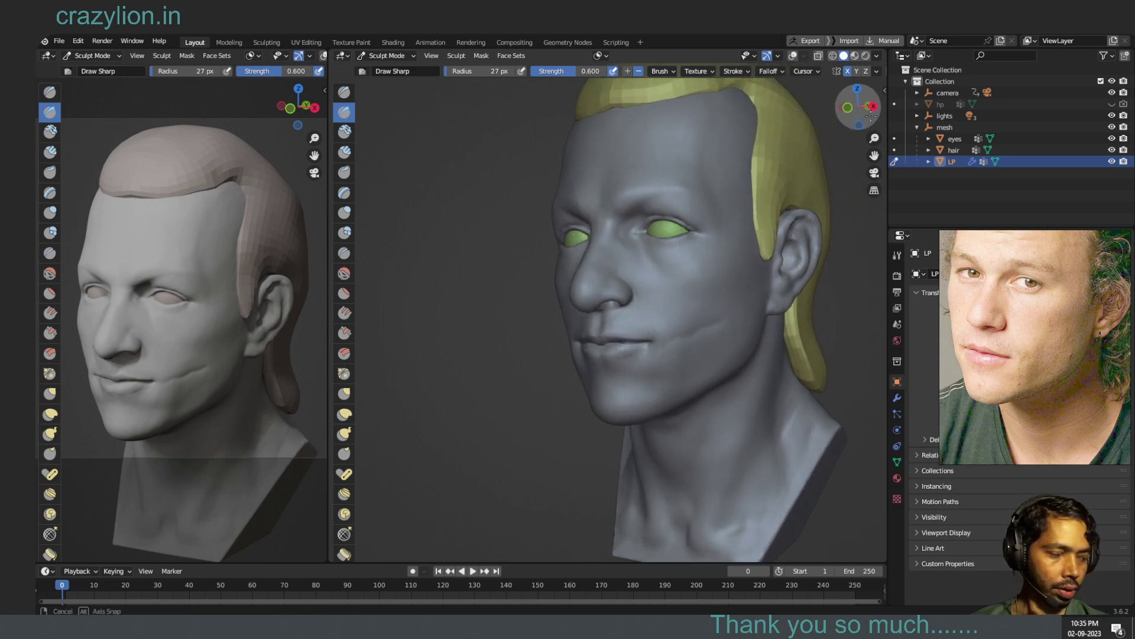
left_click_drag(872, 116, 882, 105)
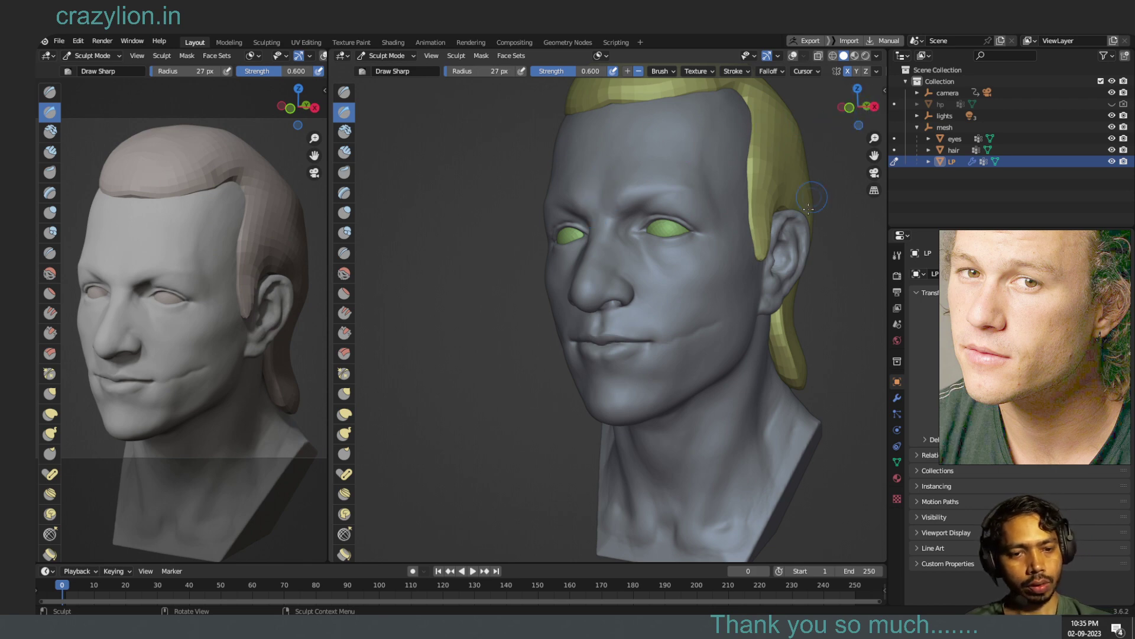
left_click_drag(724, 375, 688, 364)
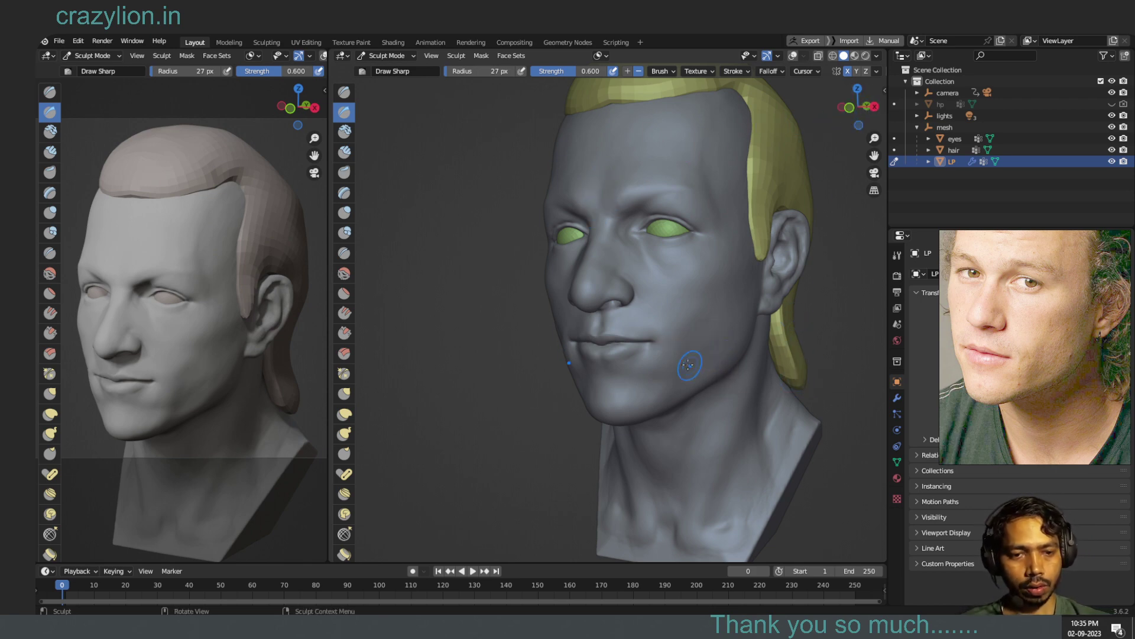
left_click_drag(857, 113, 770, 133)
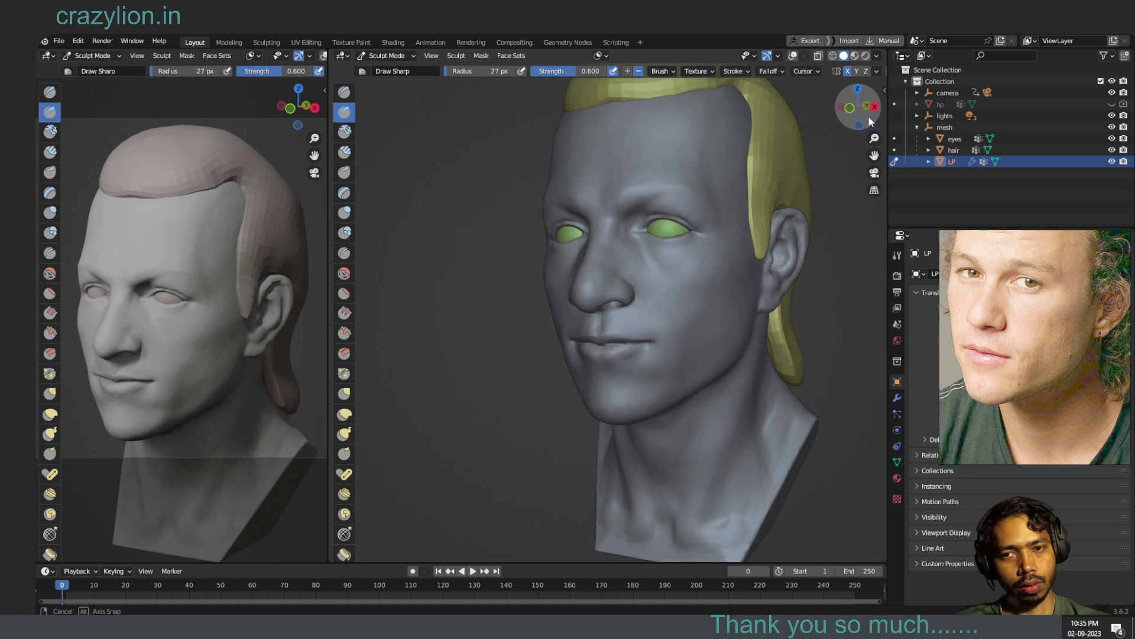
left_click(344, 152)
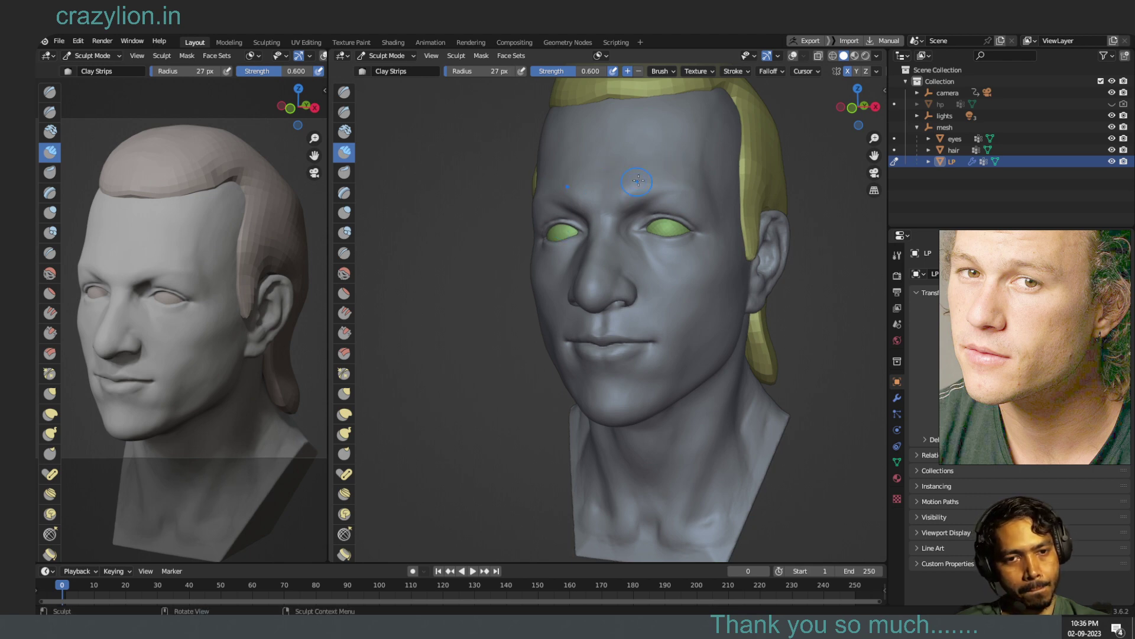
key("ctrl")
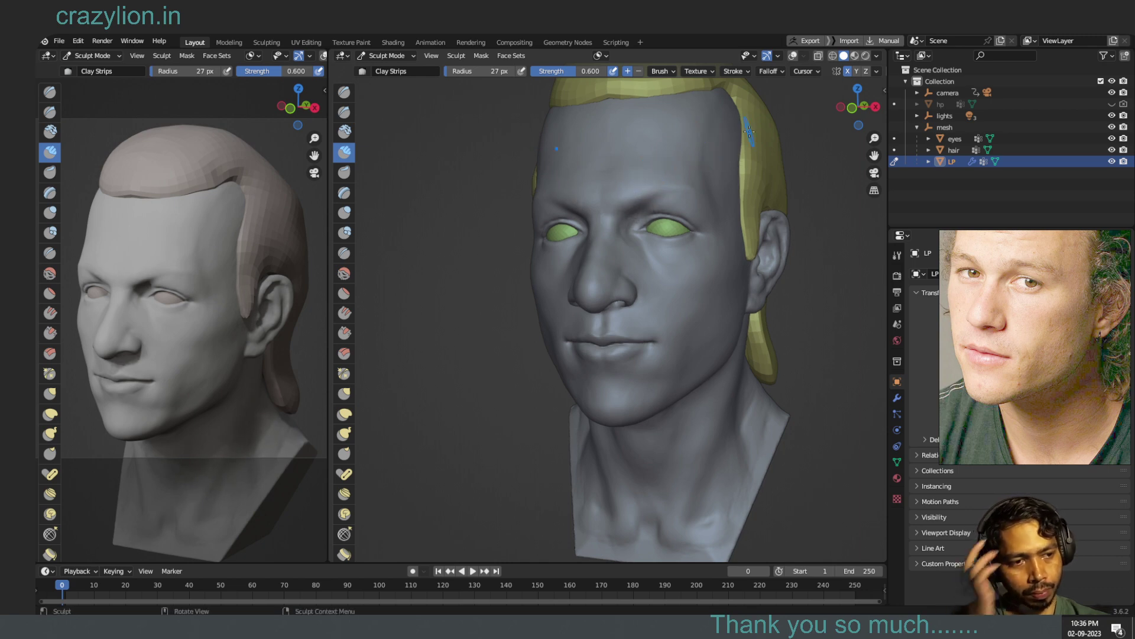
key("ctrl")
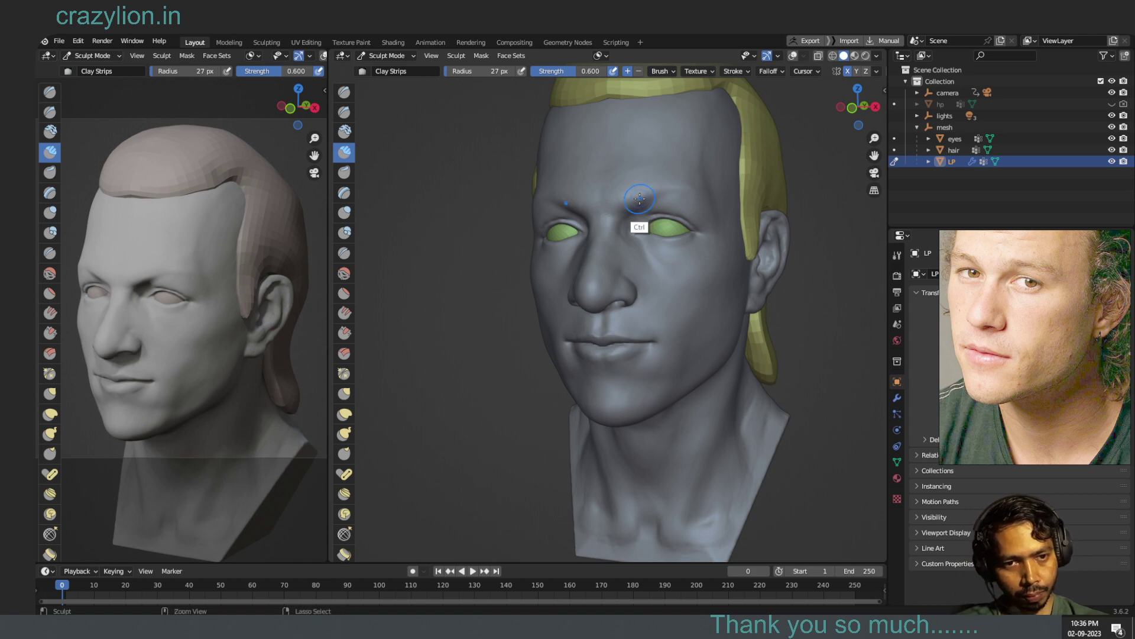
right_click_drag(640, 199, 655, 188, "ctrl")
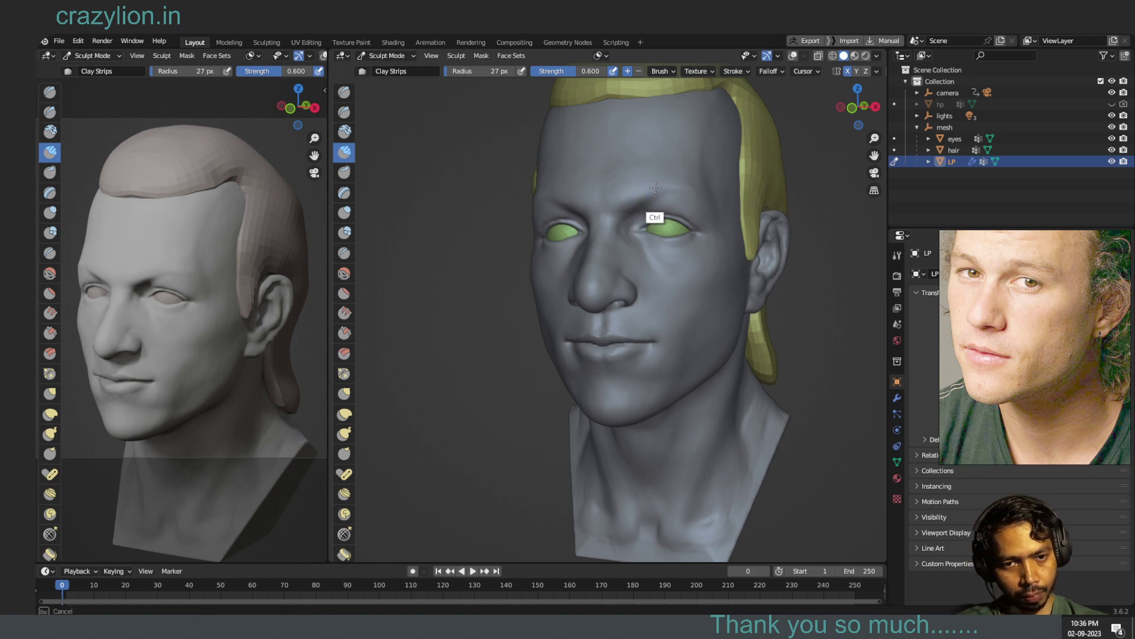
right_click_drag(656, 188, 620, 207, "ctrl")
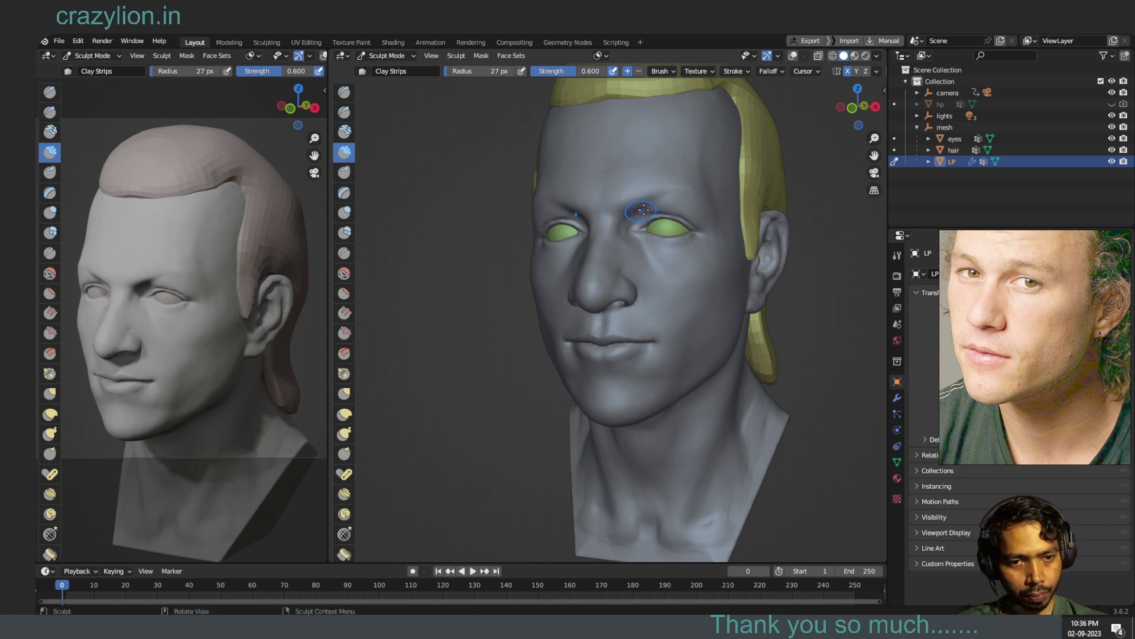
right_click_drag(644, 209, 638, 211, "ctrl")
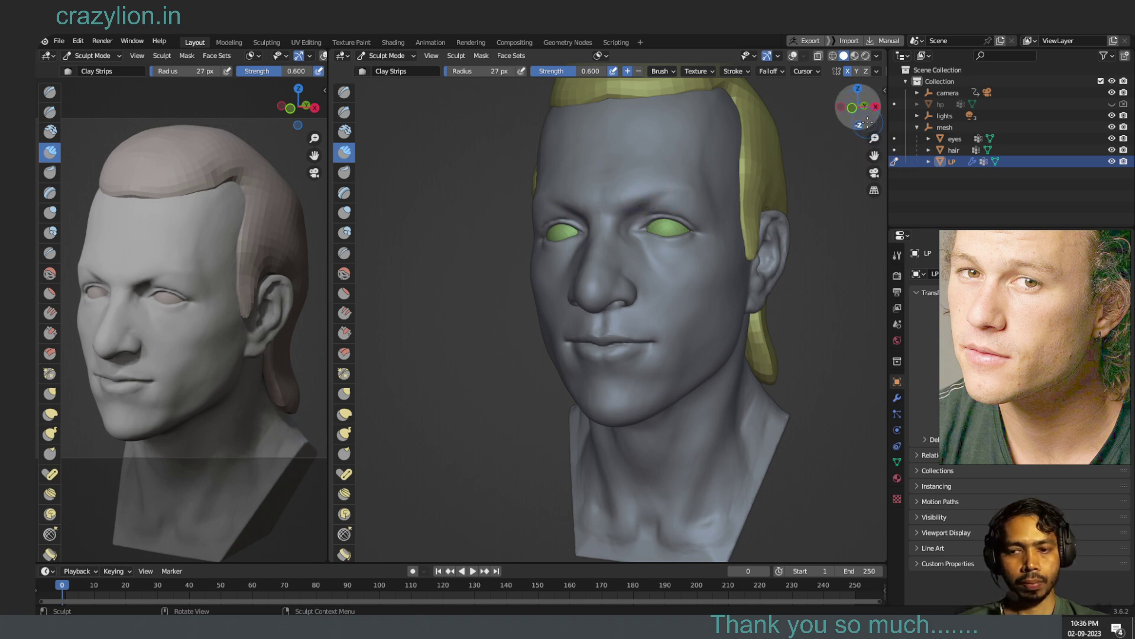
left_click_drag(865, 108, 873, 123)
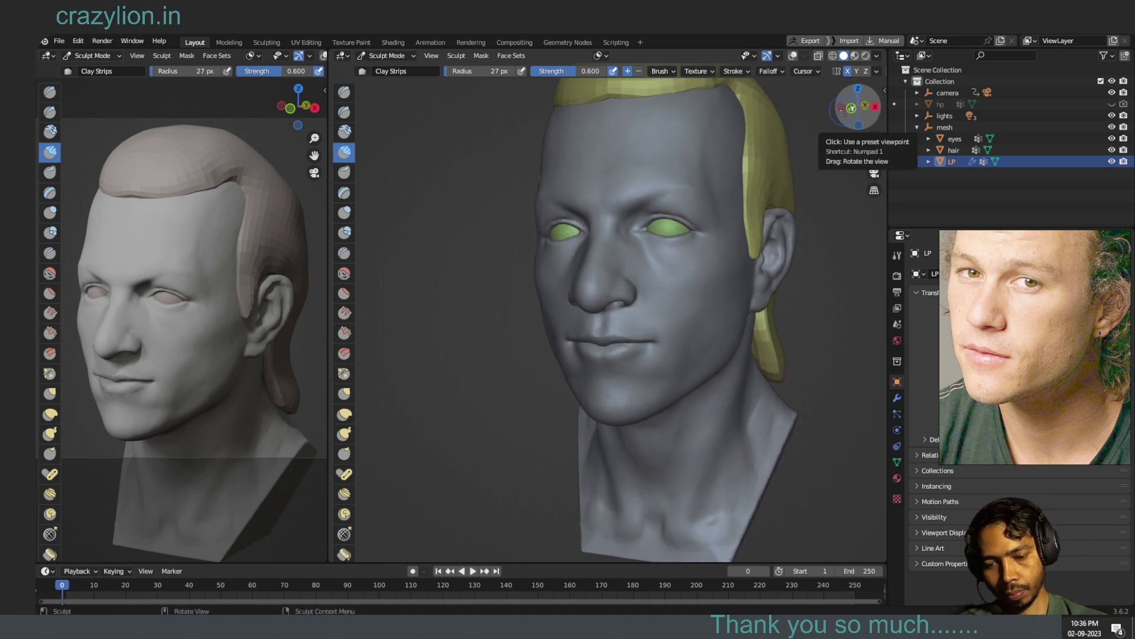
- Play the turntable preview, rewinding to frame 10 and stopping at frame 49
key("space")
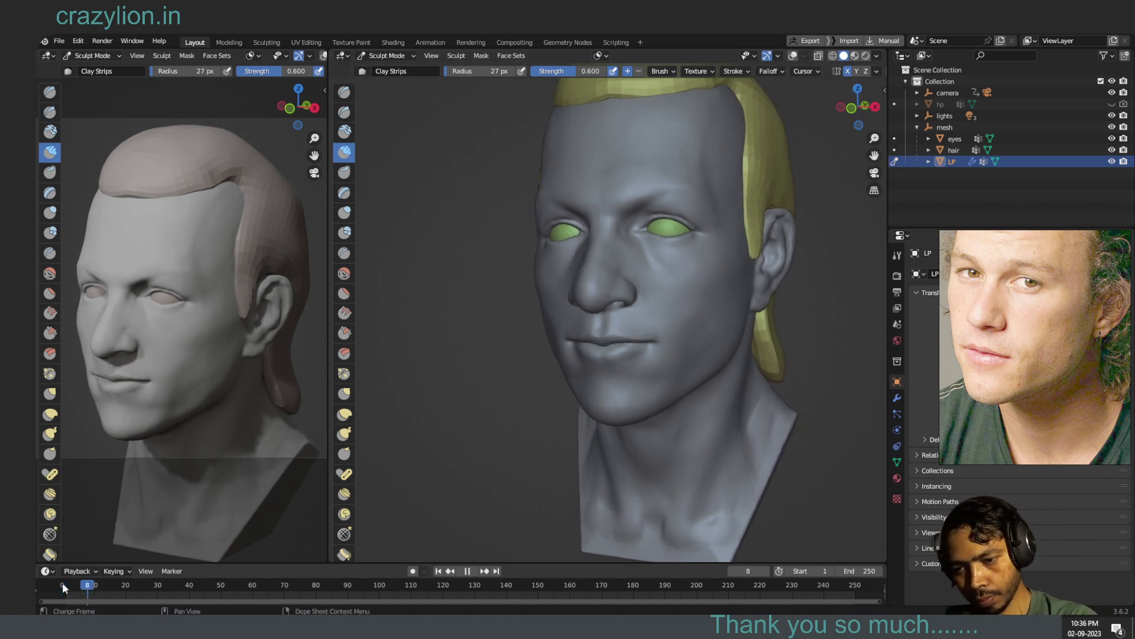
left_click(62, 582)
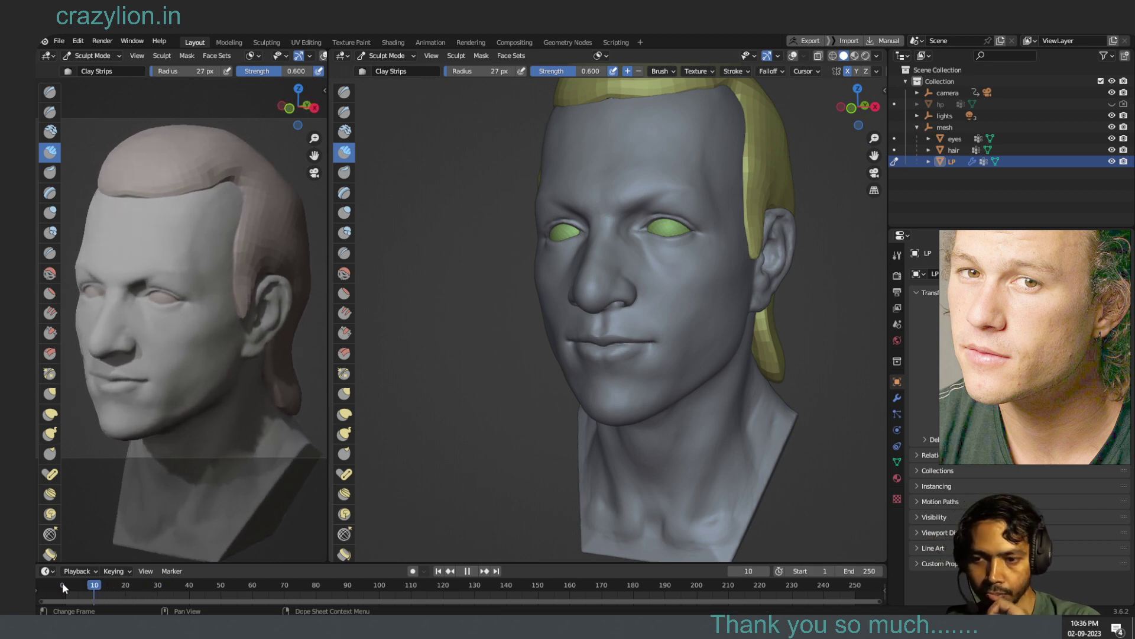
key("space")
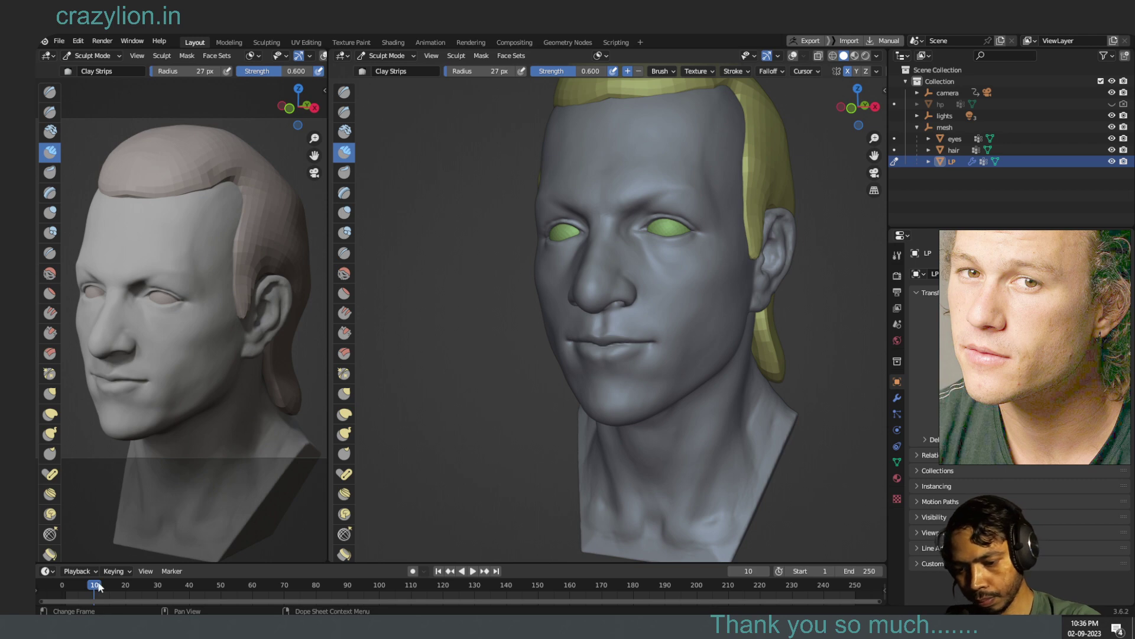
key("space")
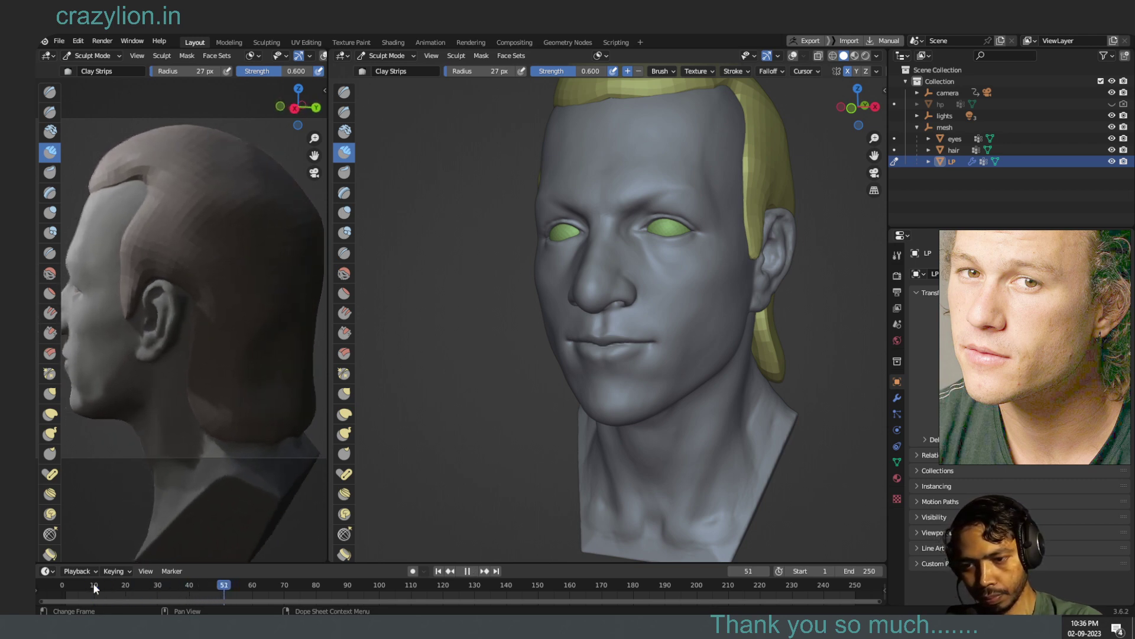
key("space")
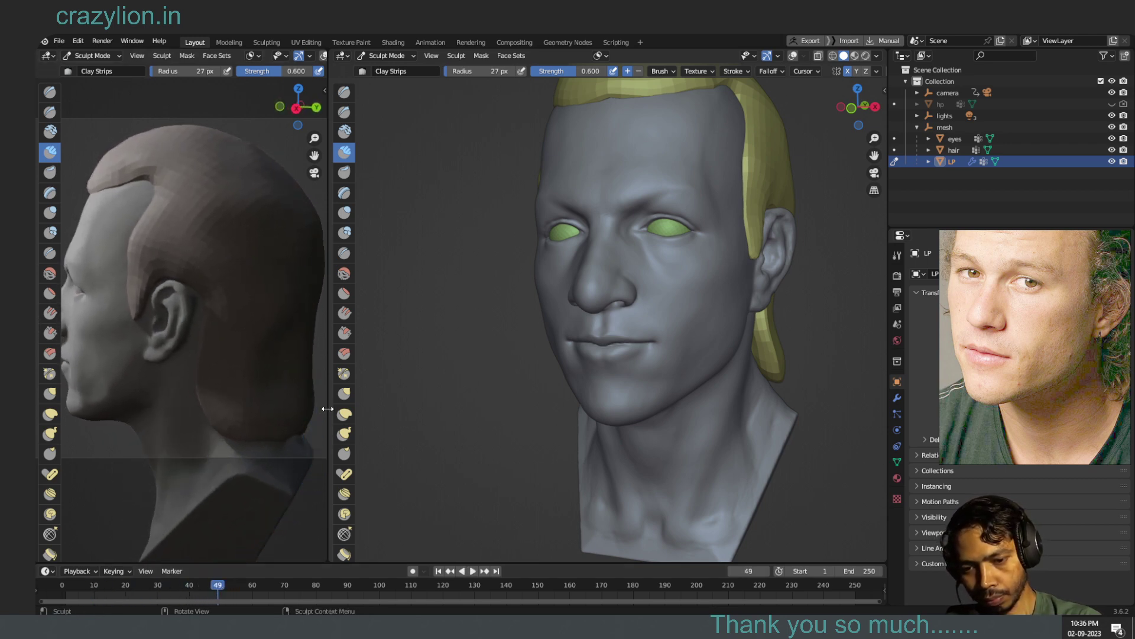
- Widen the left turntable view beside the sculpting view and briefly replay the animation
left_click_drag(327, 409, 400, 409)
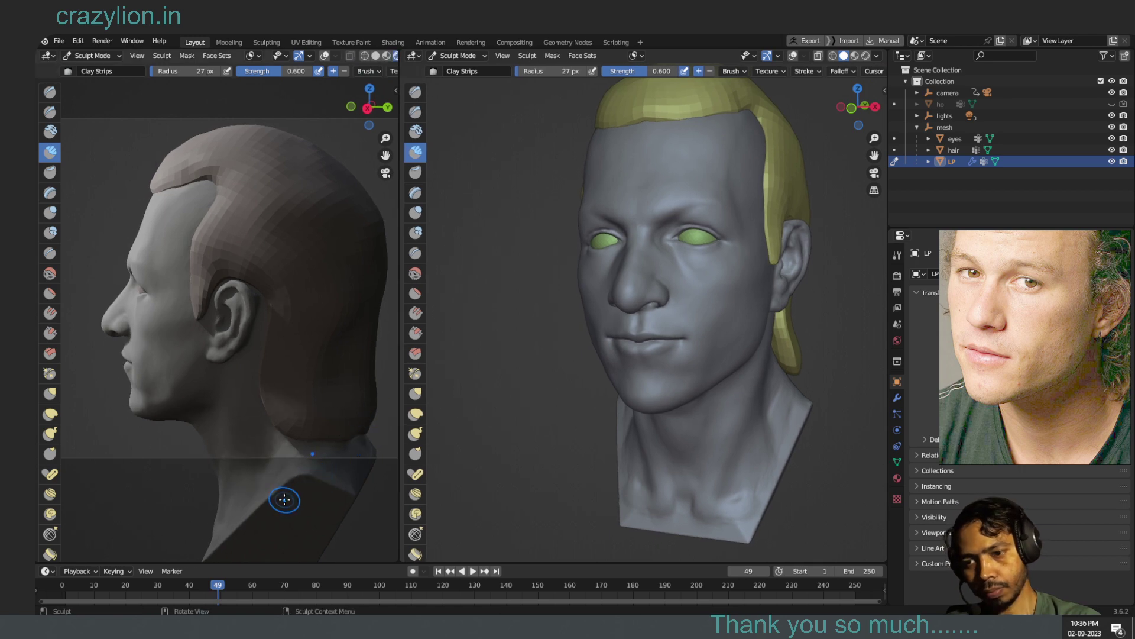
key("shift+ctrl+space")
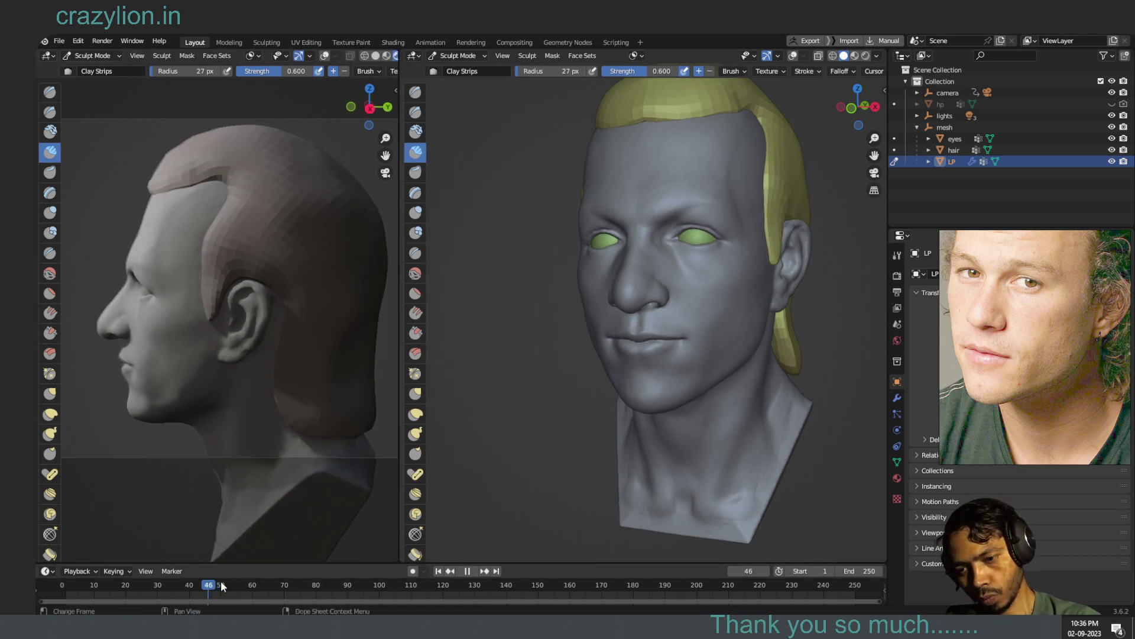
key("space")
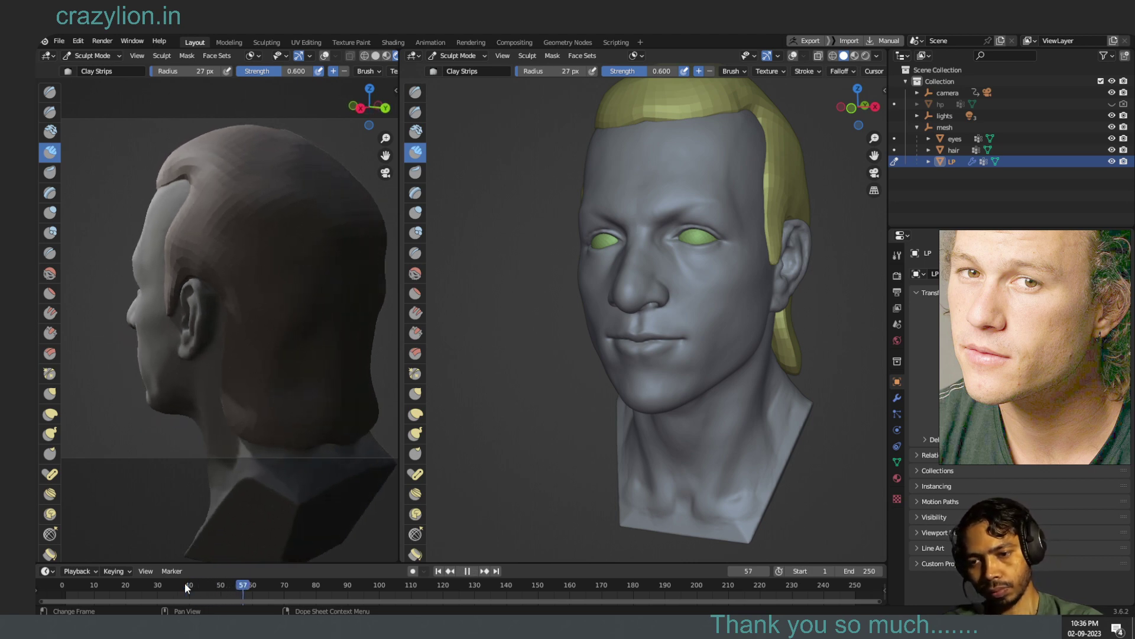
- Play the turntable from frame 52, pausing at frame 100 and stopping at frame 111
key("space")
left_click(226, 583)
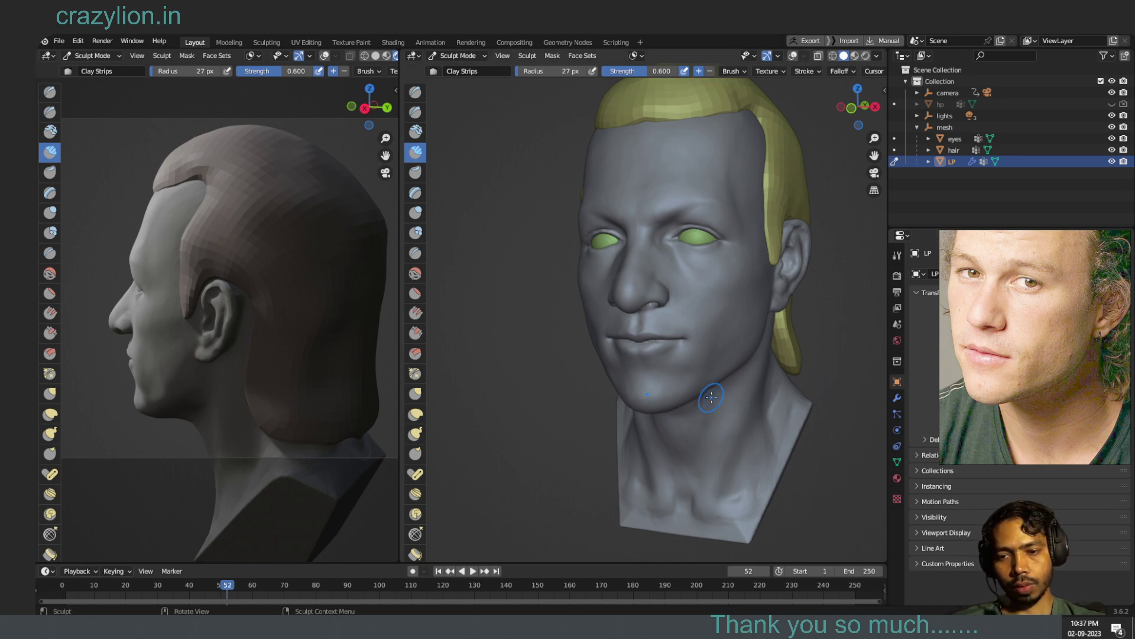
key("space")
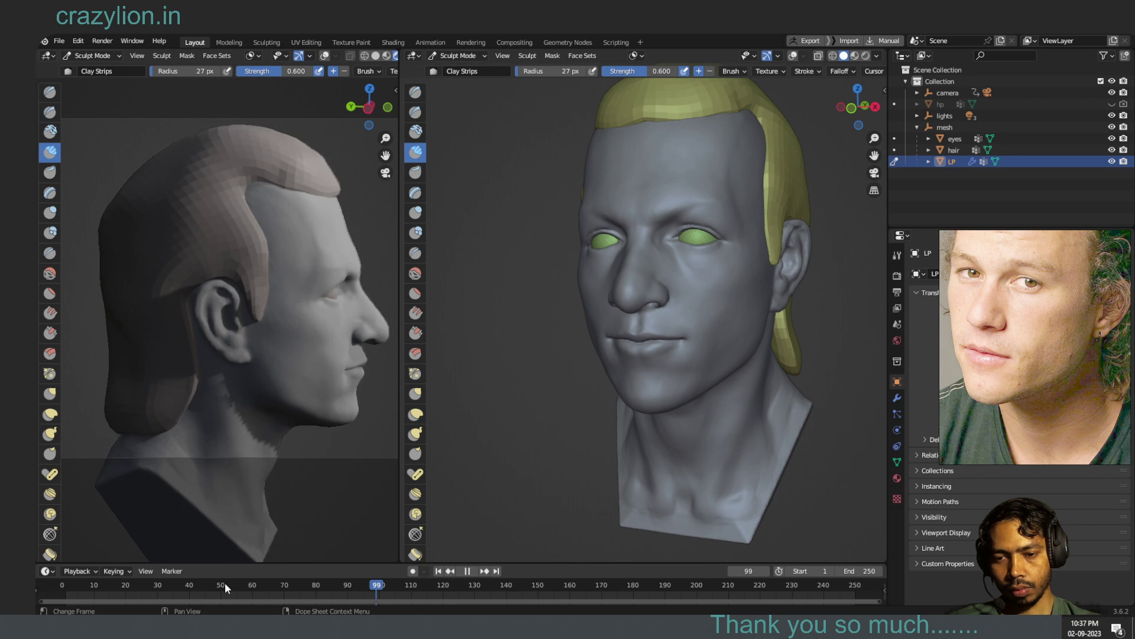
key("space")
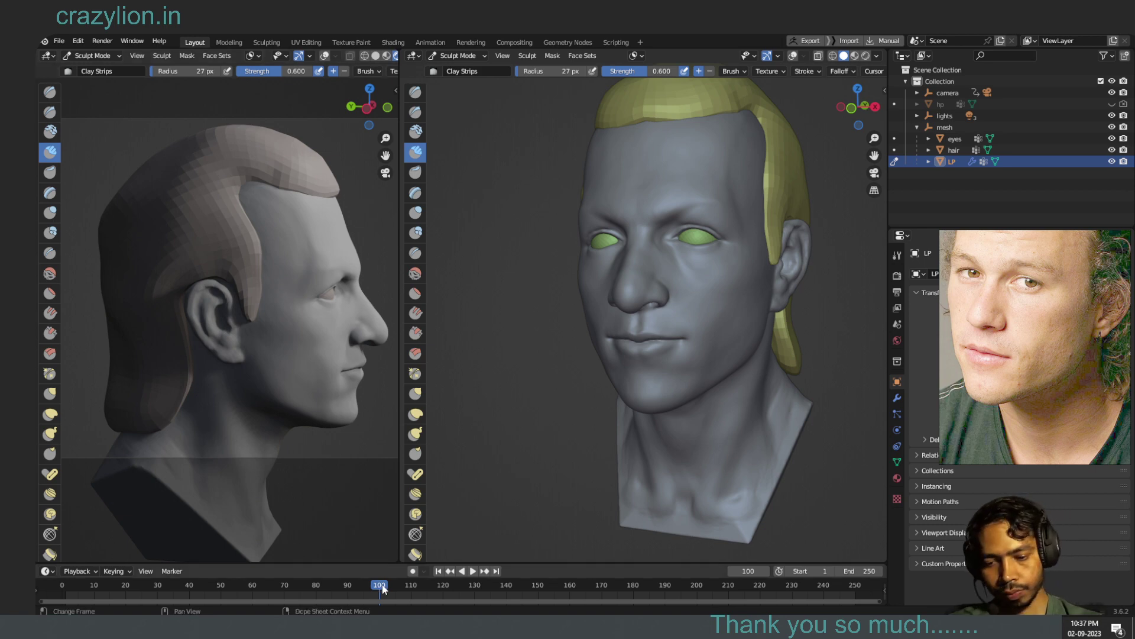
key("space")
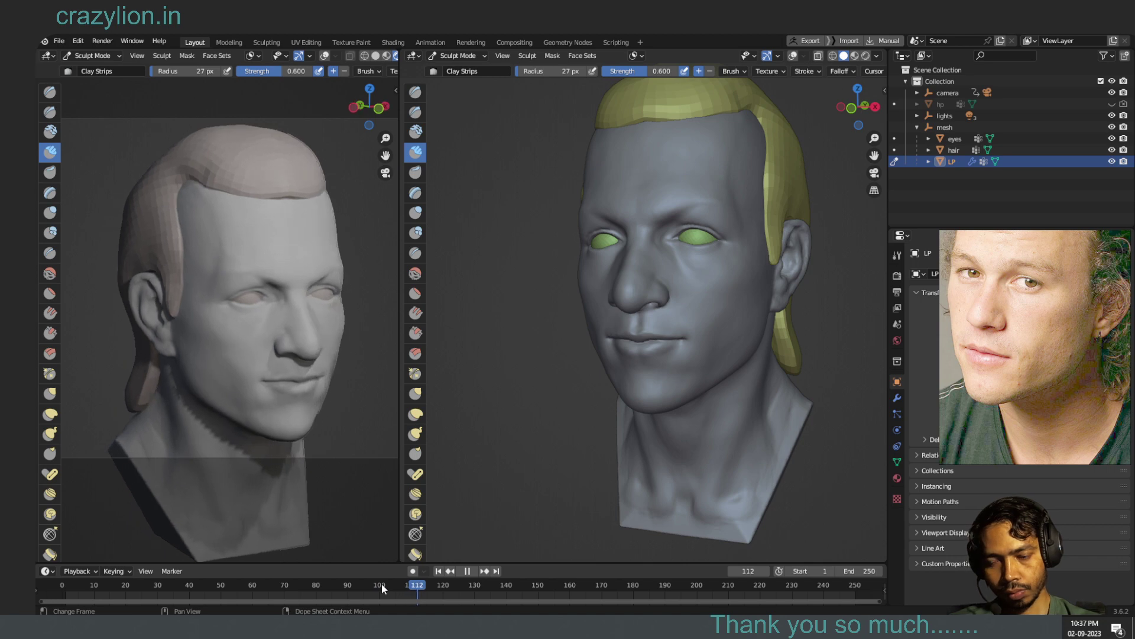
key("space")
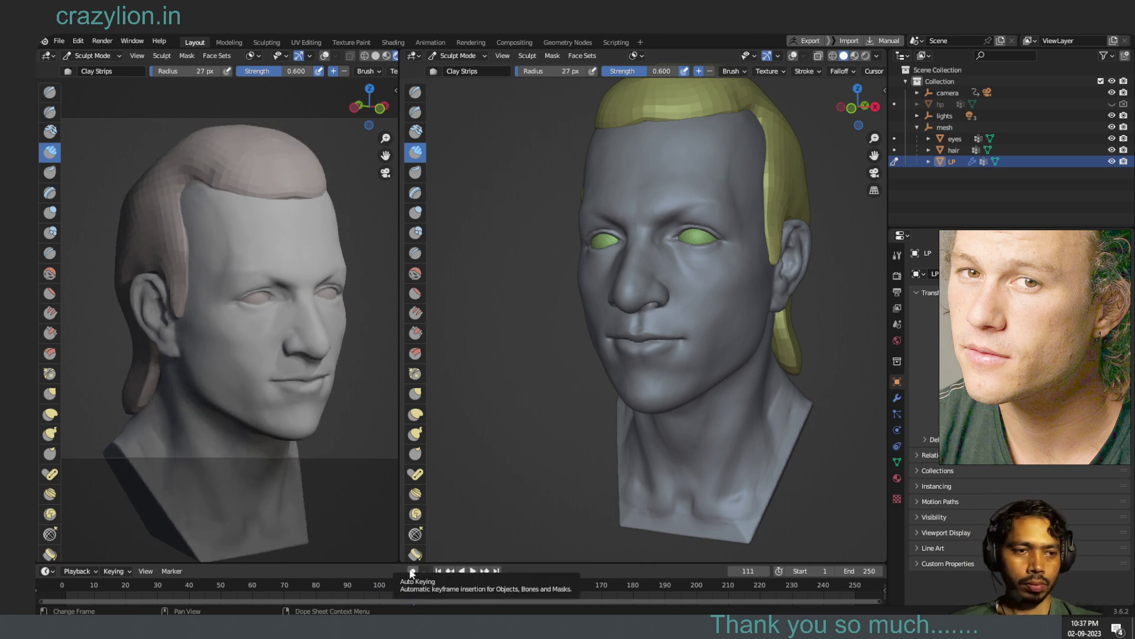
- Select the lights rig and switch from Sculpt Mode to Object Mode
left_click(949, 114)
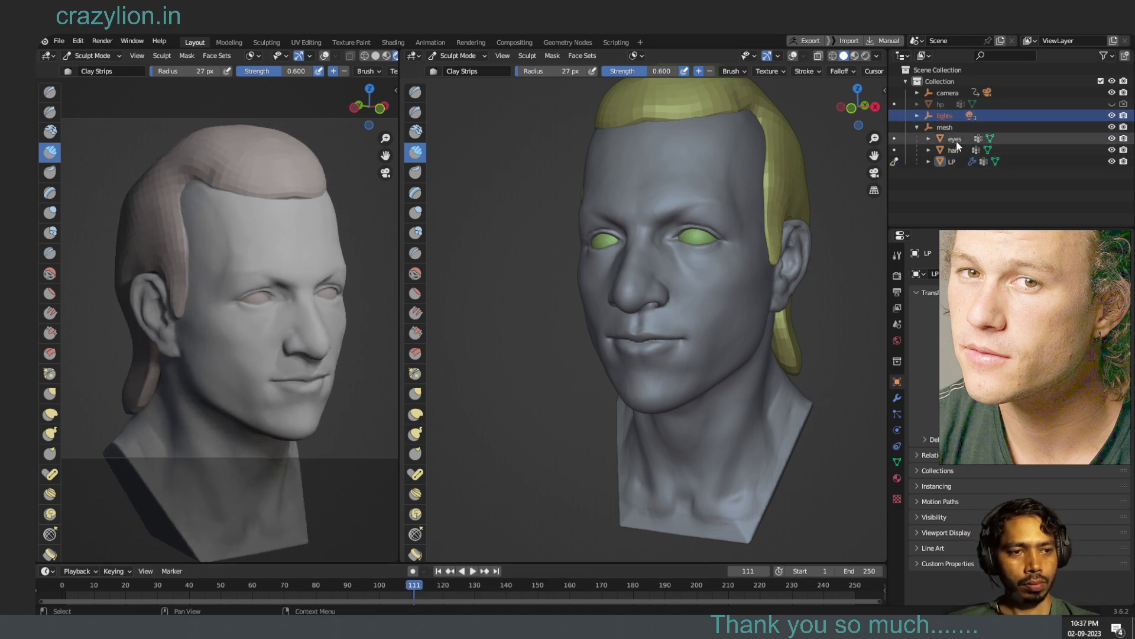
left_click(460, 56)
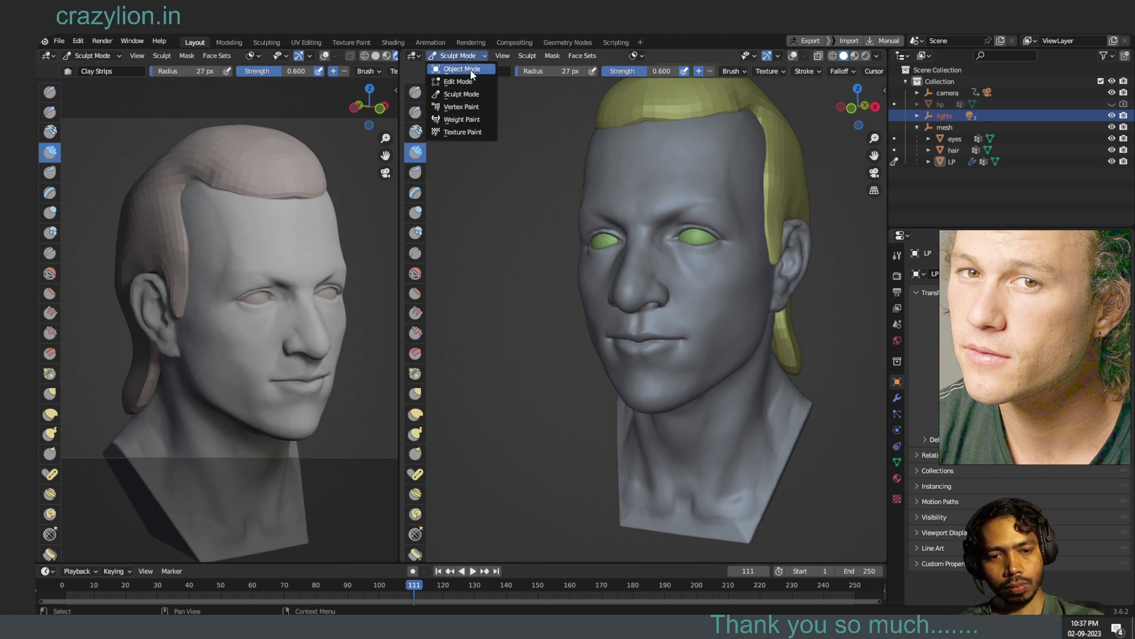
left_click(473, 70)
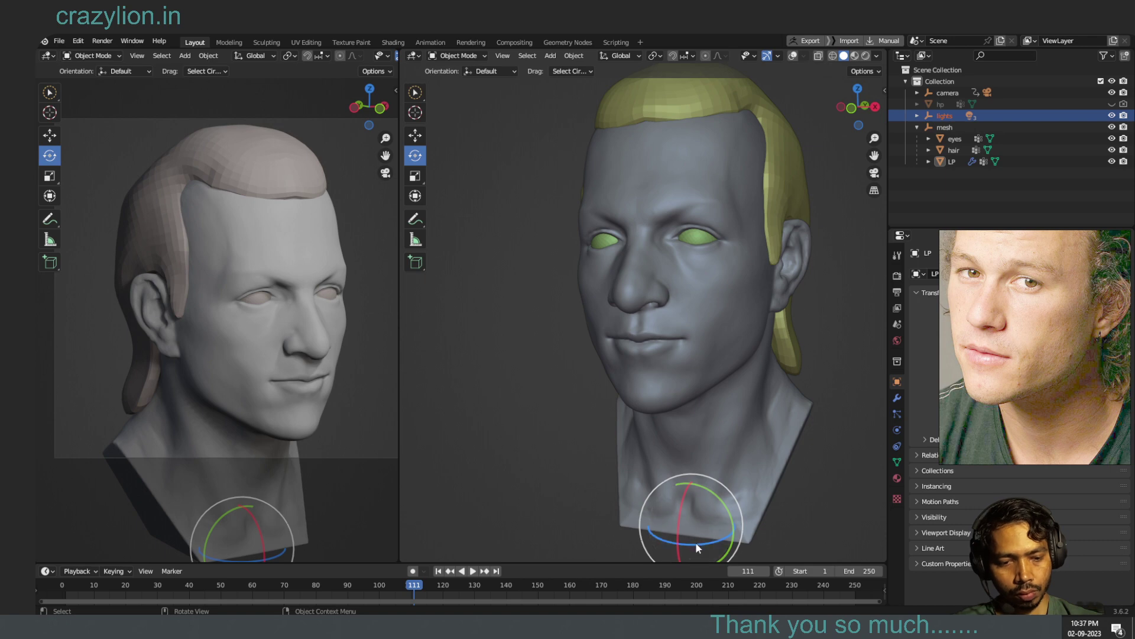
- Rotate the lights rig roughly −12° around the Z axis
mouse_move(696, 543)
left_mouse_down()
mouse_move(686, 543)
mouse_move(717, 541)
left_mouse_up()
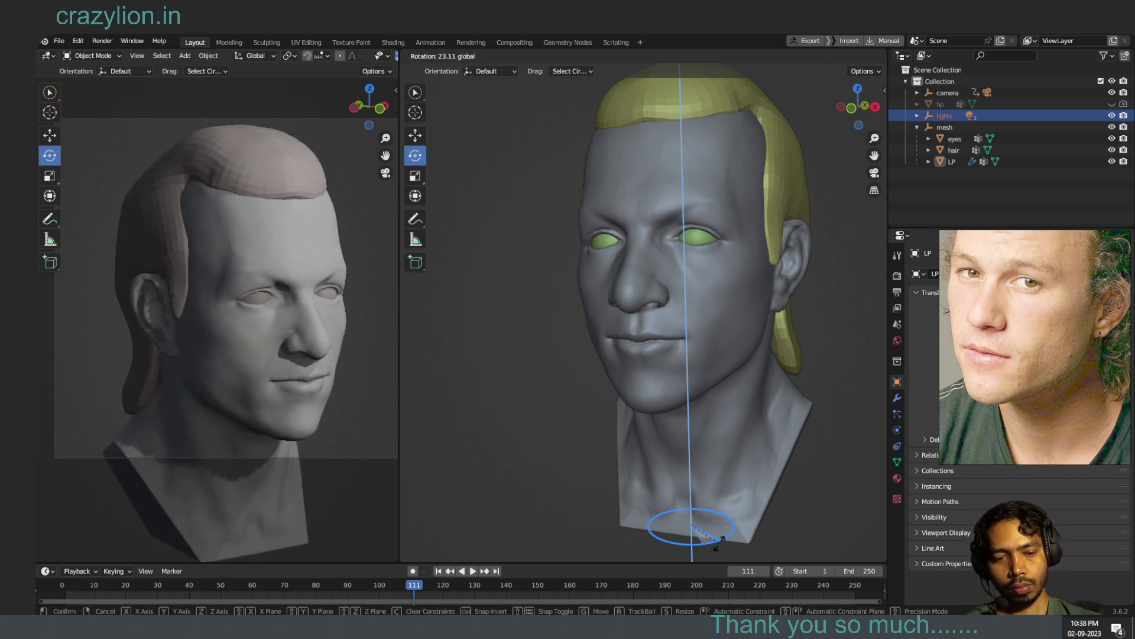
left_click_drag(717, 542, 731, 515)
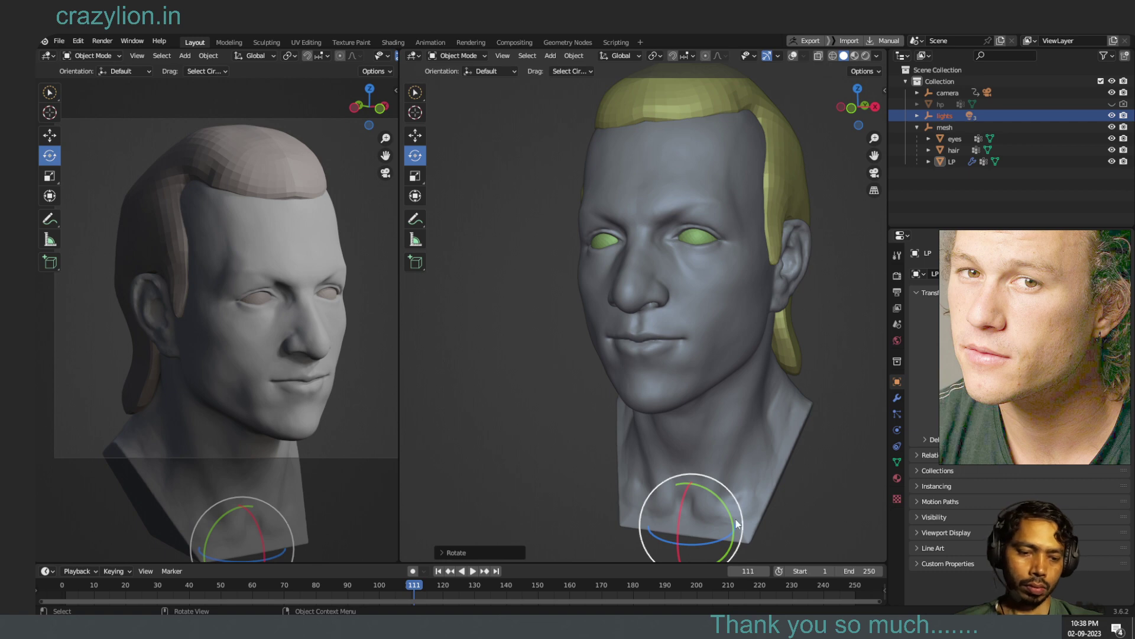
left_click_drag(709, 541, 698, 542)
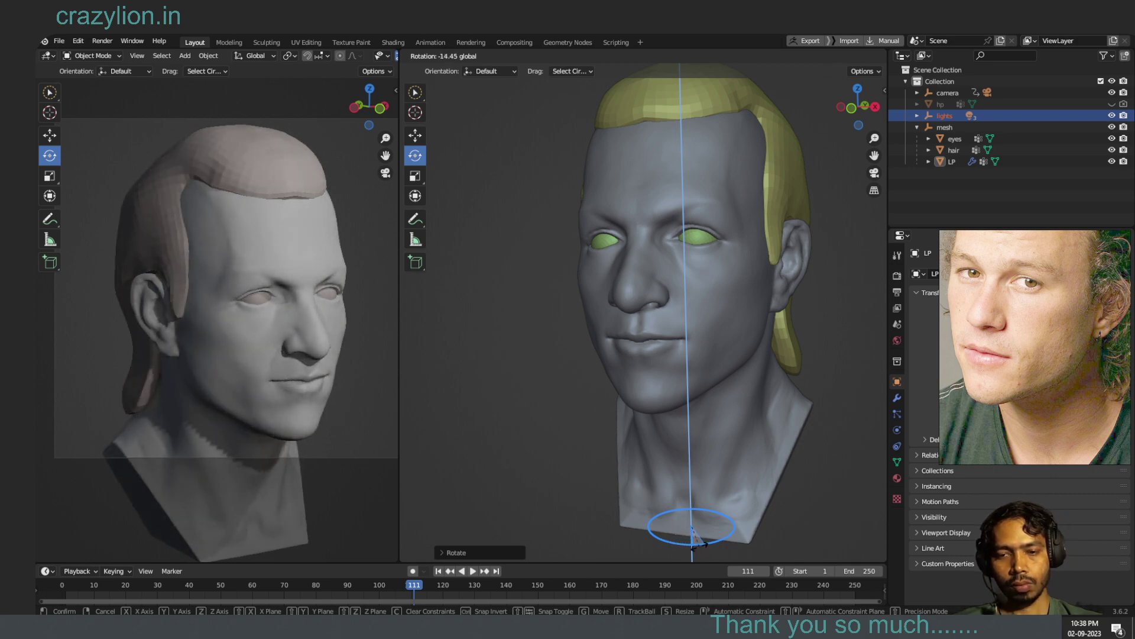
left_click_drag(695, 544, 704, 532)
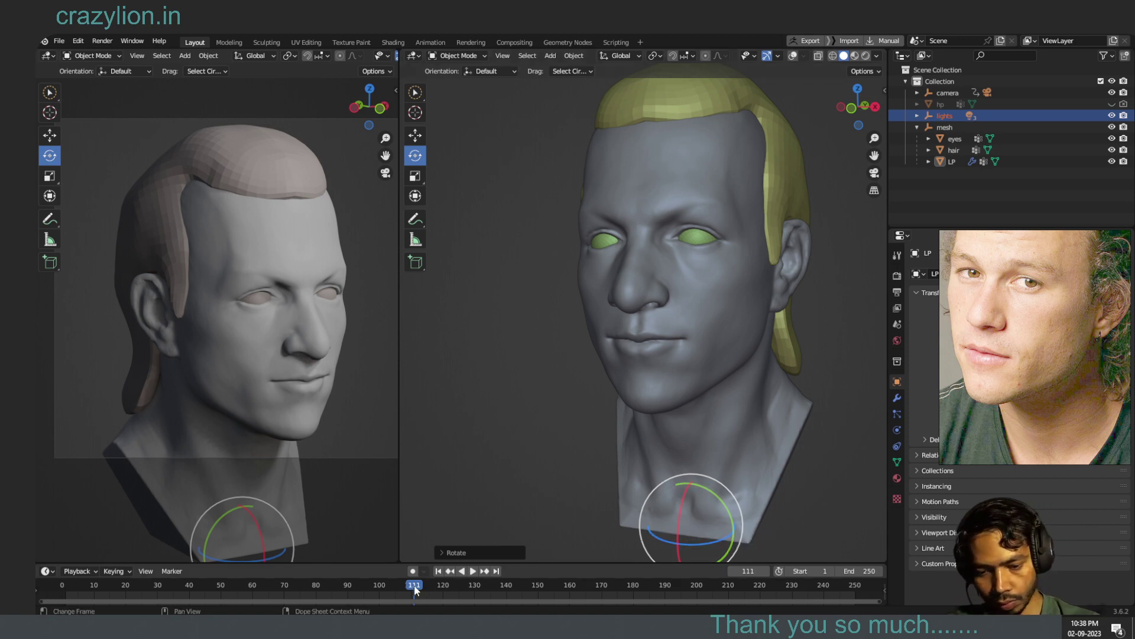
- Replay the turntable under the new lighting, rewinding to frame 110 and stopping at frame 125
key("space")
key("Escape")
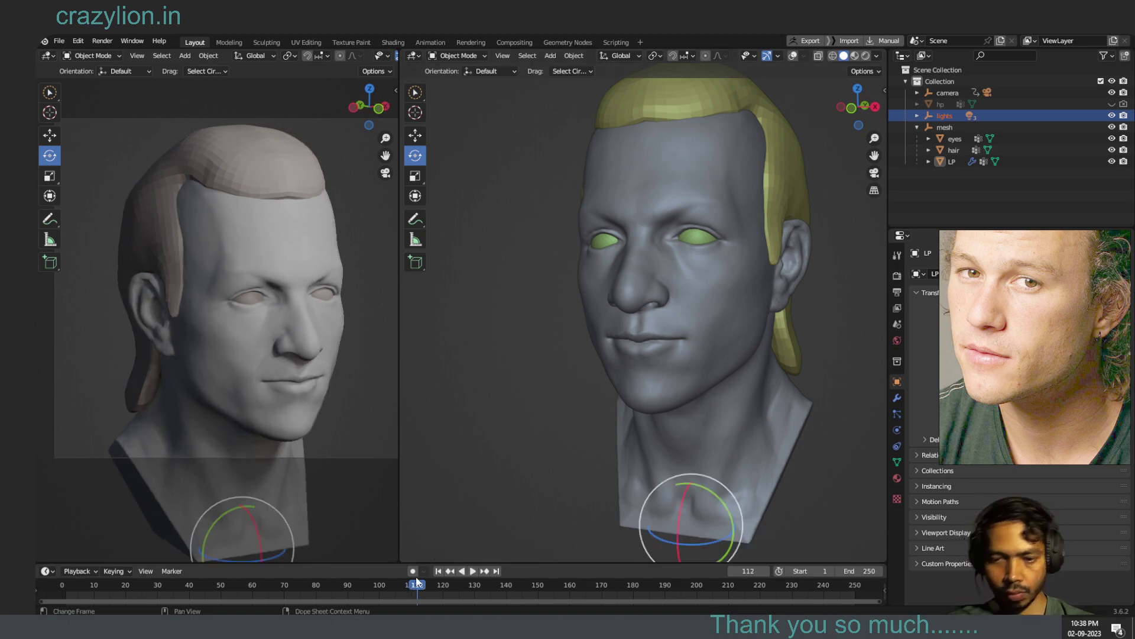
key("space")
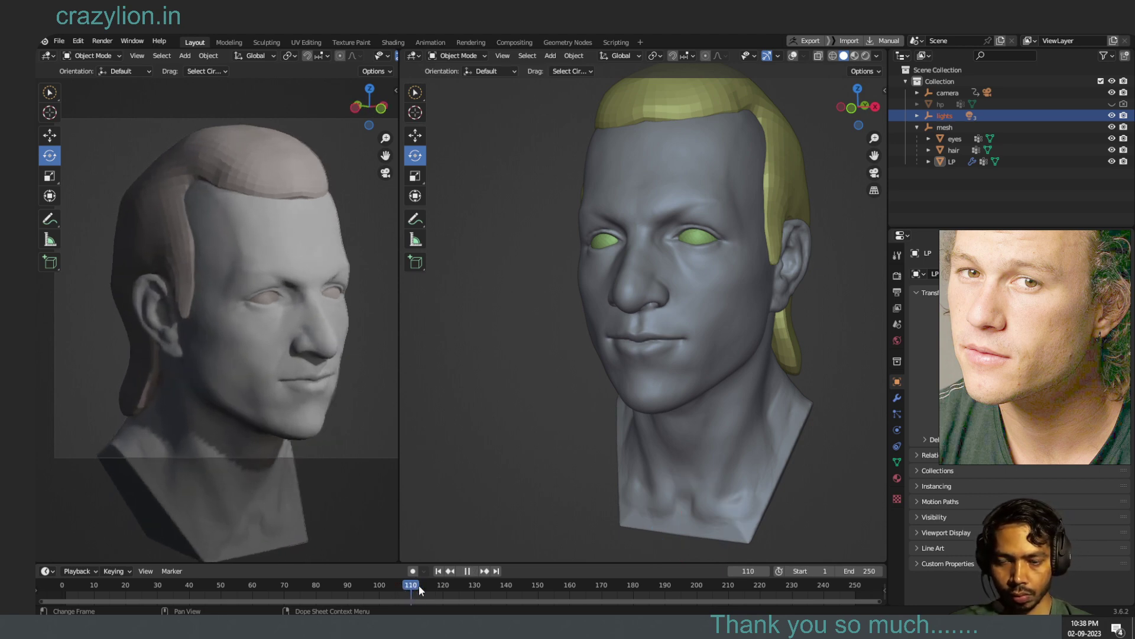
left_click(409, 588)
key("space")
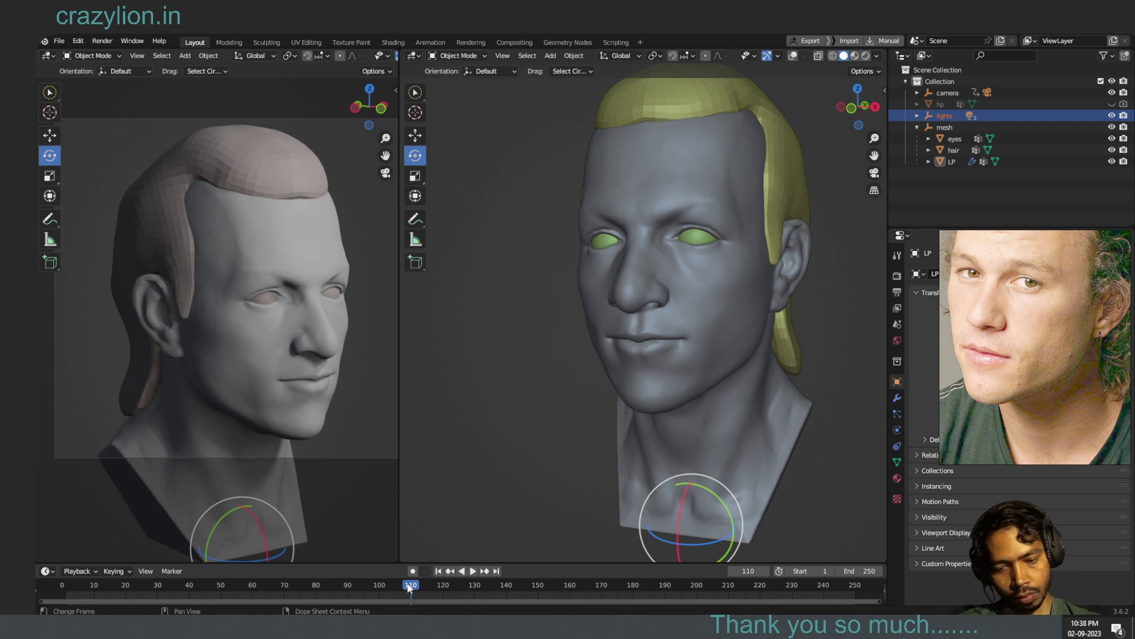
key("space")
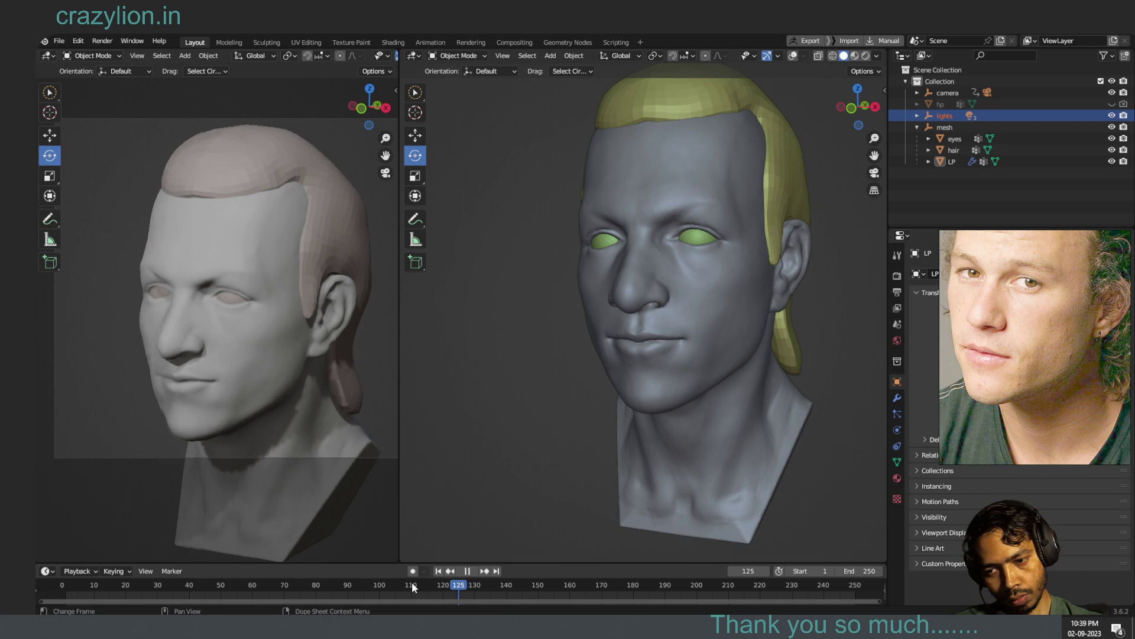
key("space")
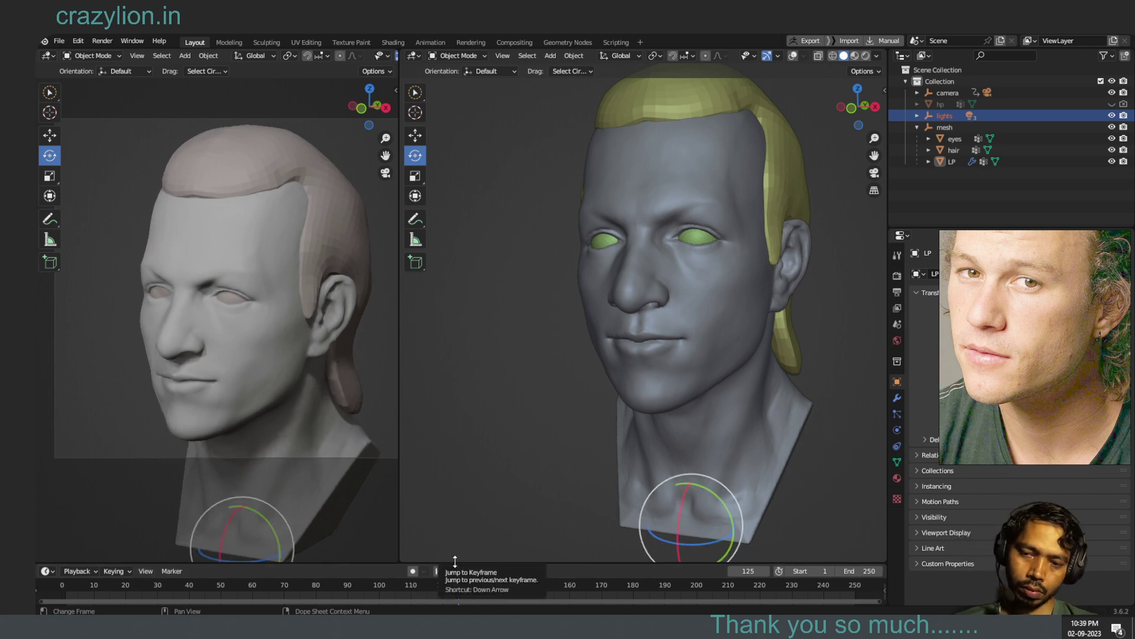
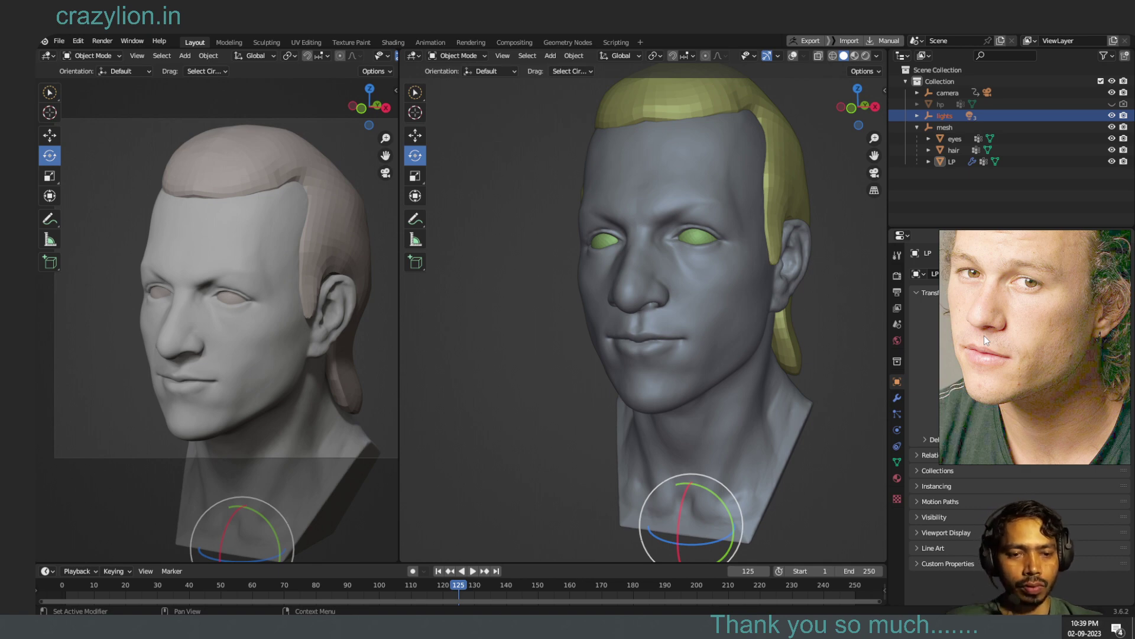
- Zoom out to frame the whole head bust, then save the project as portrait_study2.blend
mouse_move(874, 138)
left_mouse_down()
mouse_move(874, 177)
mouse_move(875, 131)
mouse_move(852, 122)
mouse_move(868, 115)
left_mouse_up()
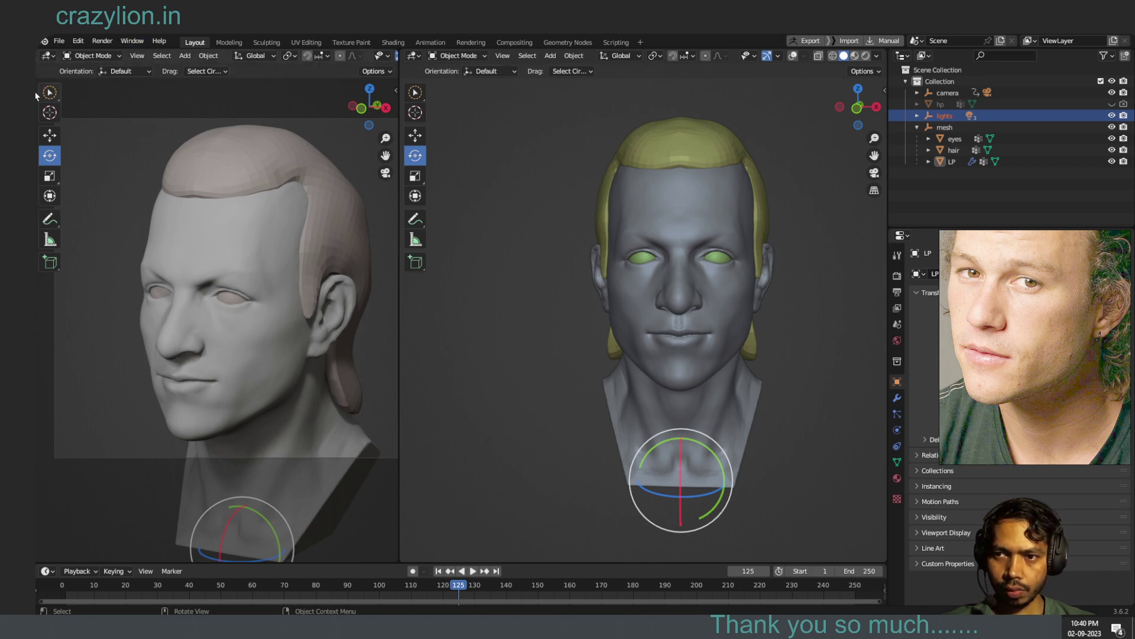
left_click(58, 41)
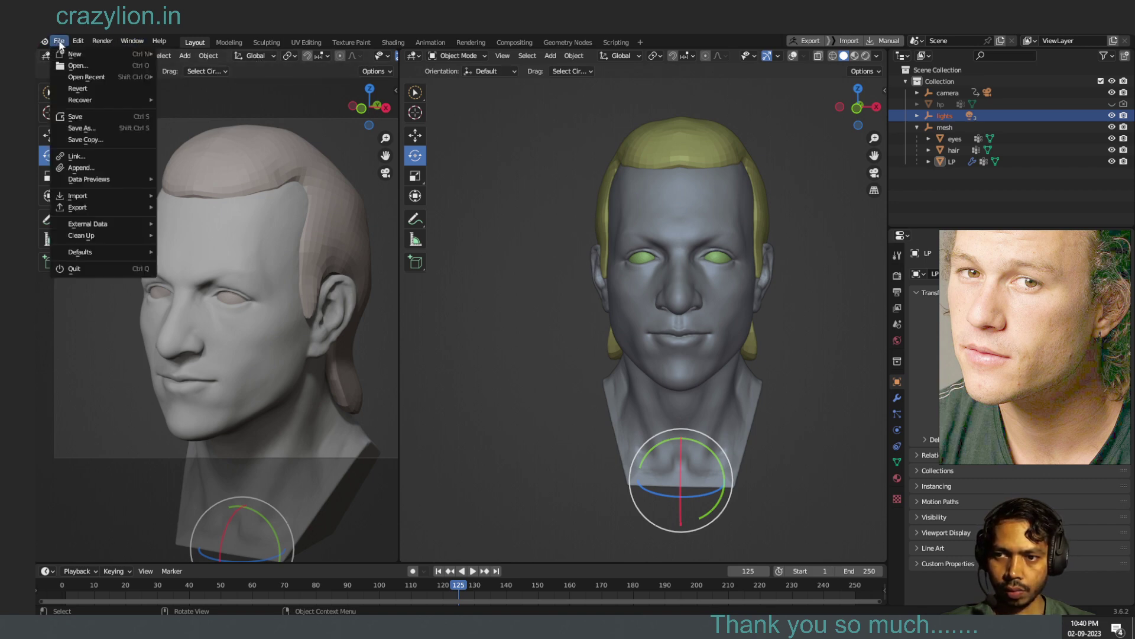
left_click(72, 117)
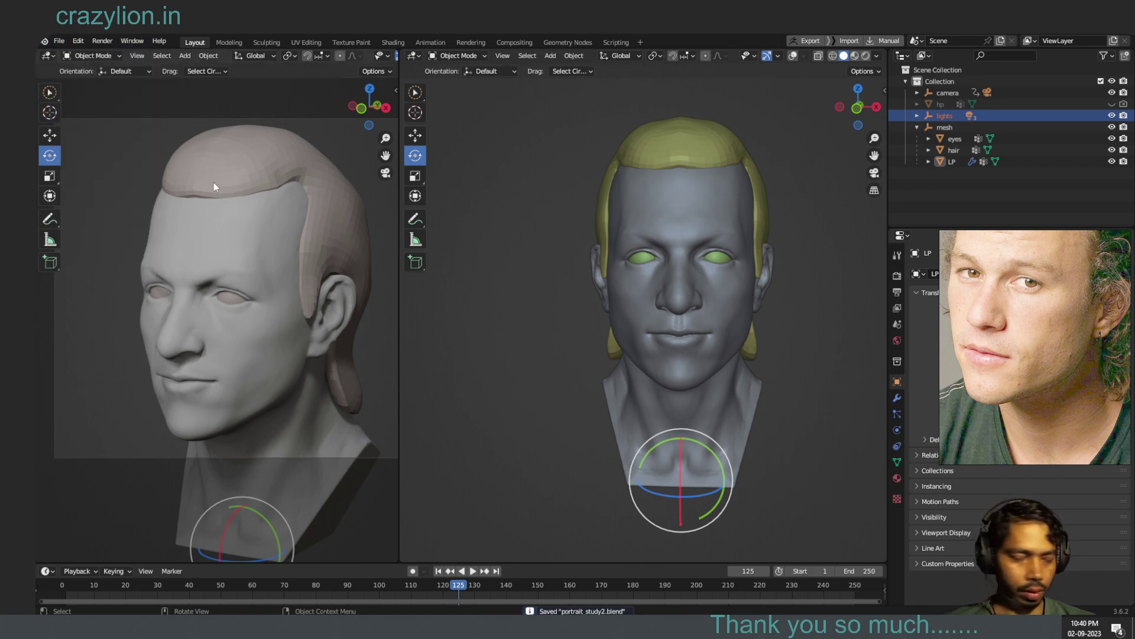